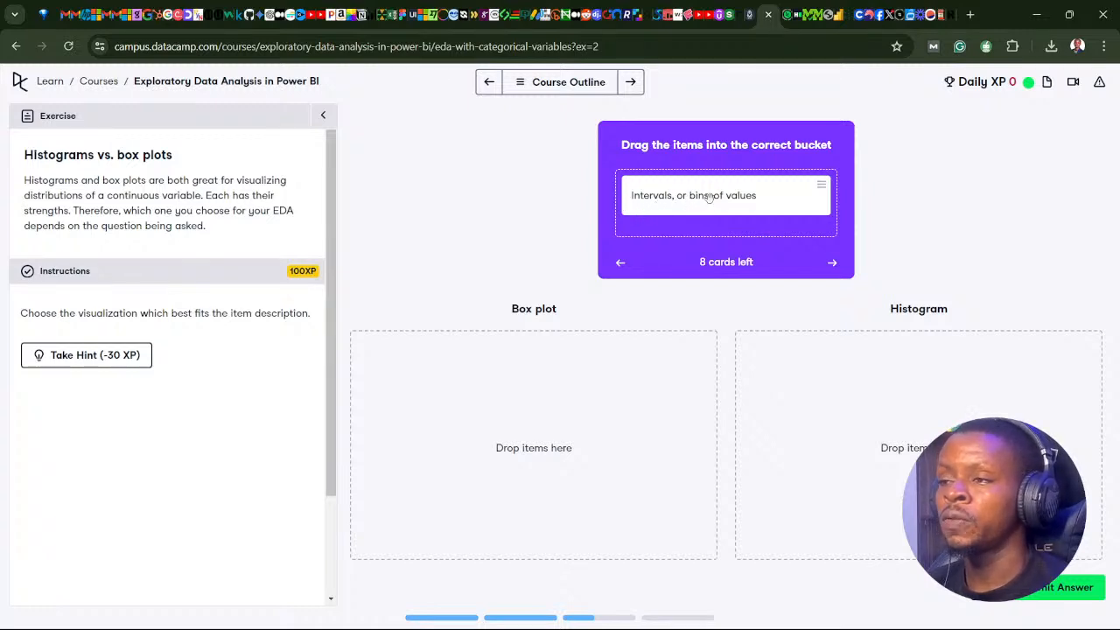
- Sort the interval/bins and frequency cards into Histogram, and the distribution statistics and quartiles cards into Box plot
left_click_drag(708, 195, 865, 377)
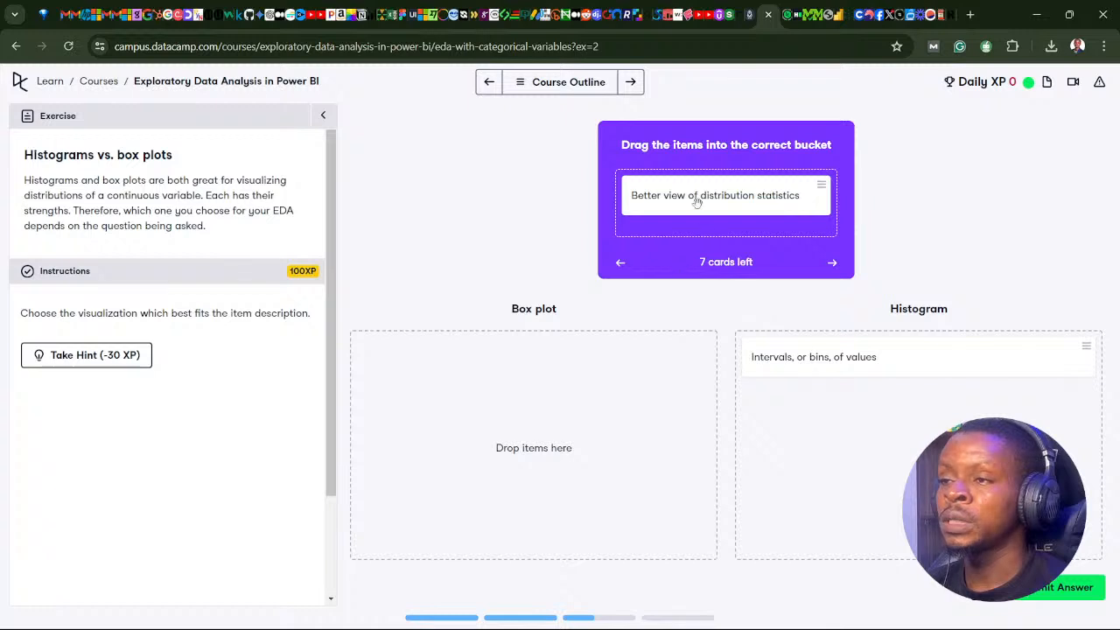
left_click_drag(697, 201, 569, 360)
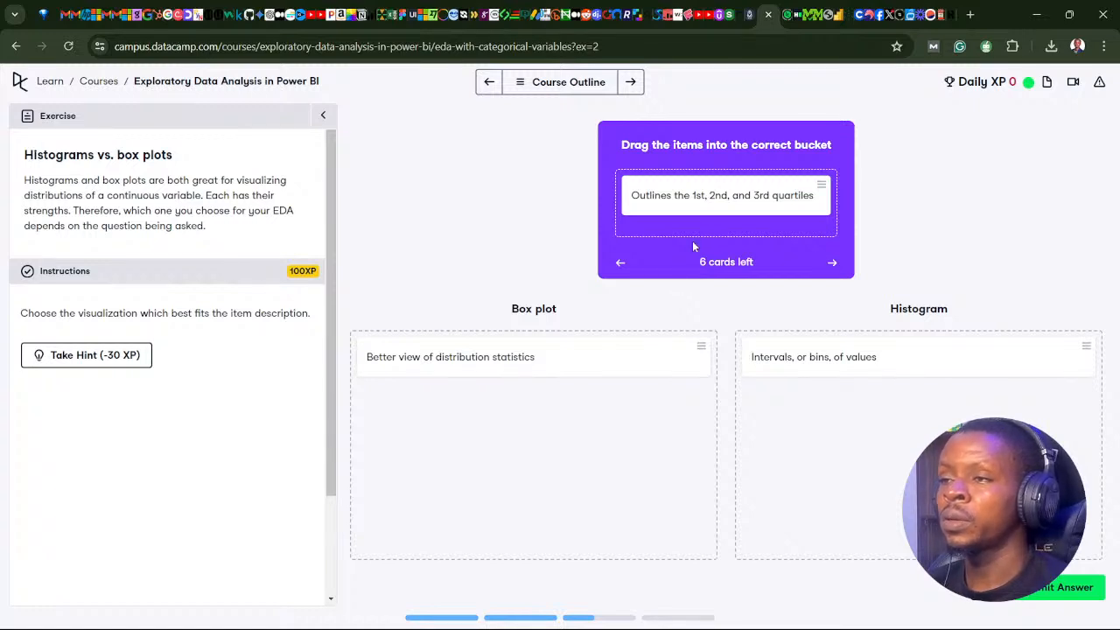
left_click_drag(691, 201, 600, 386)
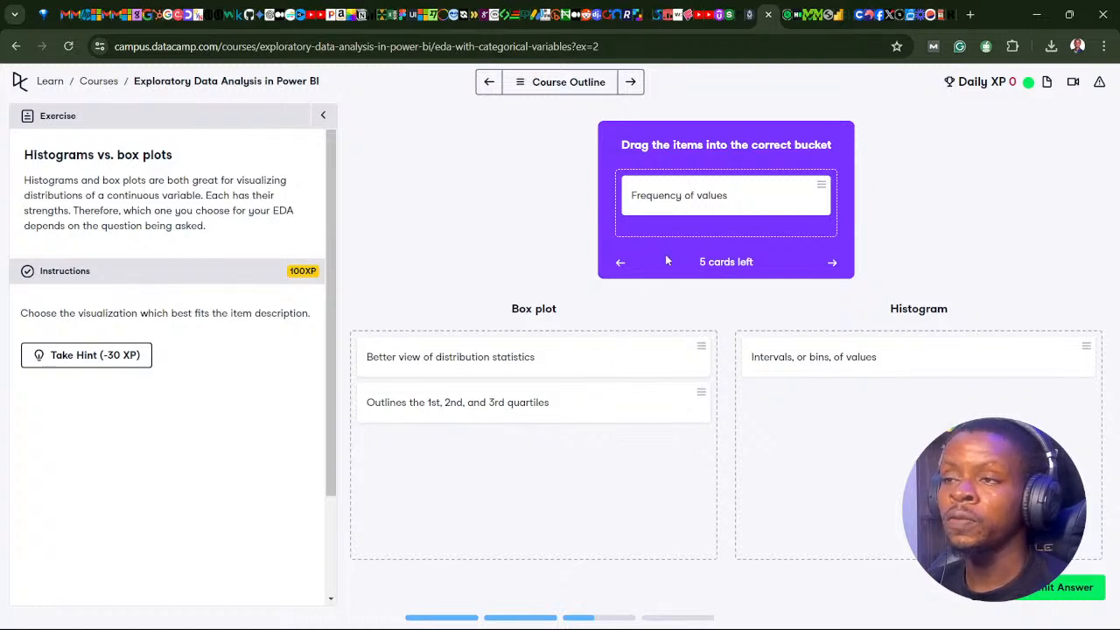
left_click_drag(691, 193, 831, 420)
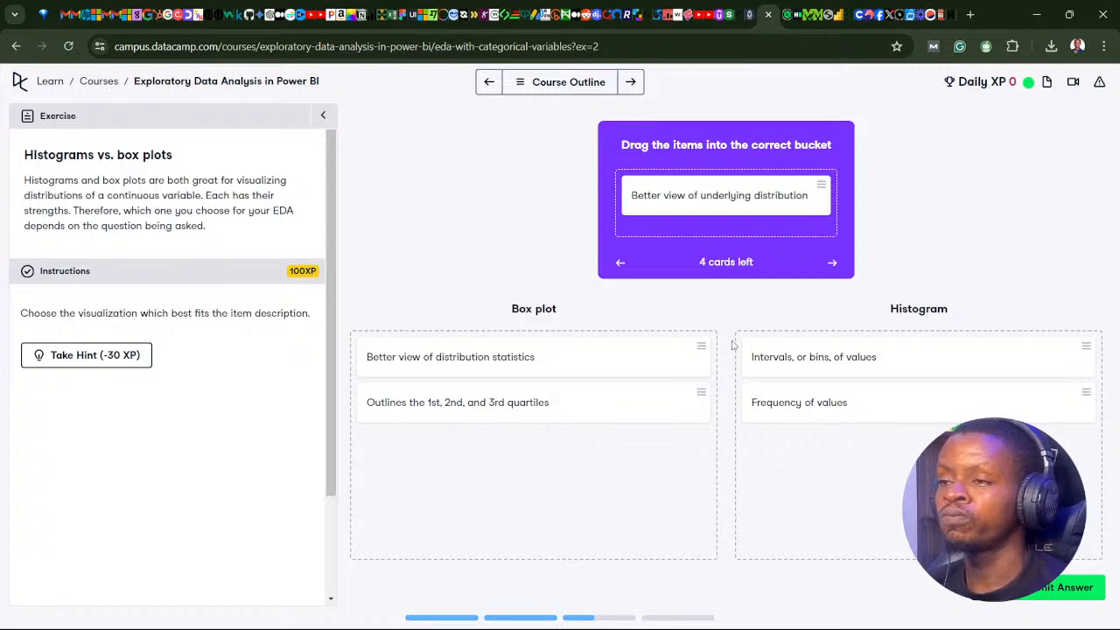
- Place the outlier bounds and median cards under Box plot, the most common values and underlying distribution cards under Histogram, and submit the answer
left_click_drag(718, 198, 638, 450)
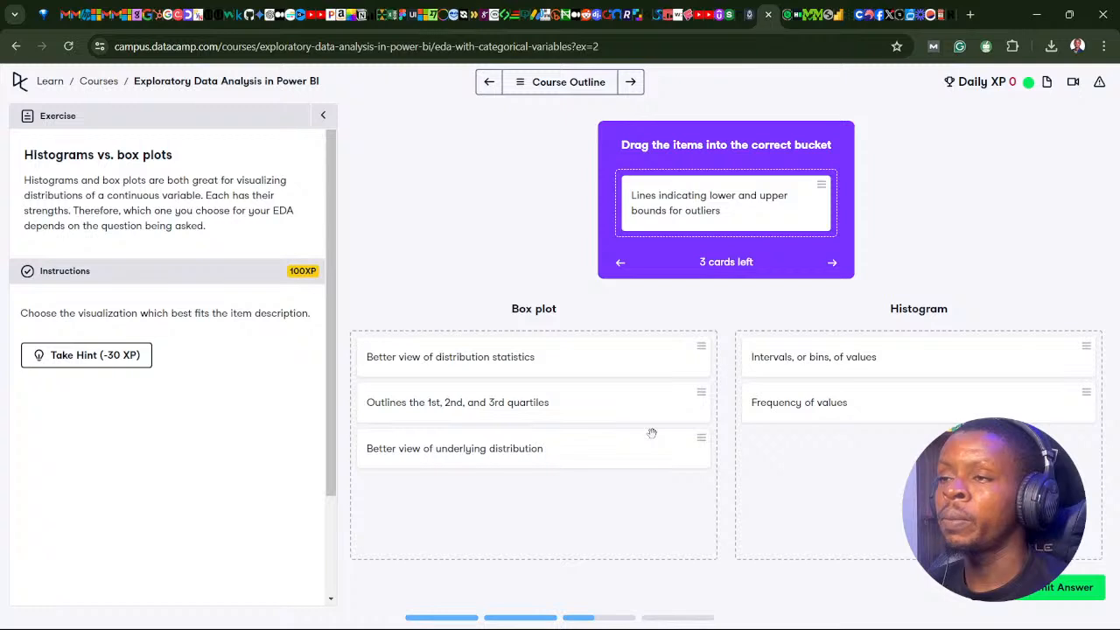
left_click_drag(688, 208, 621, 495)
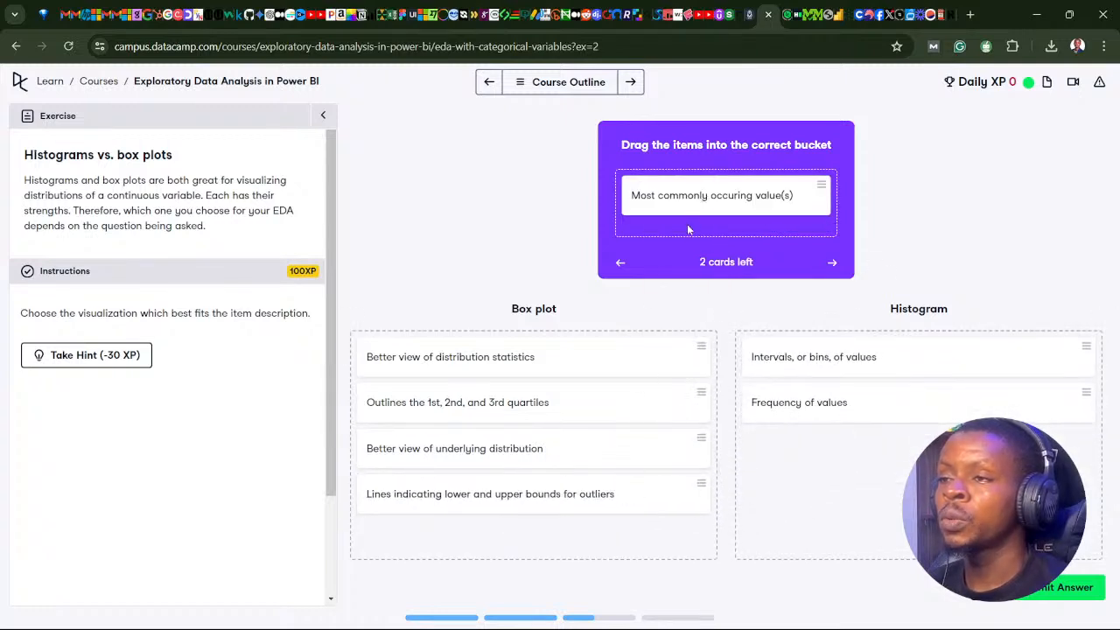
left_click_drag(691, 196, 825, 492)
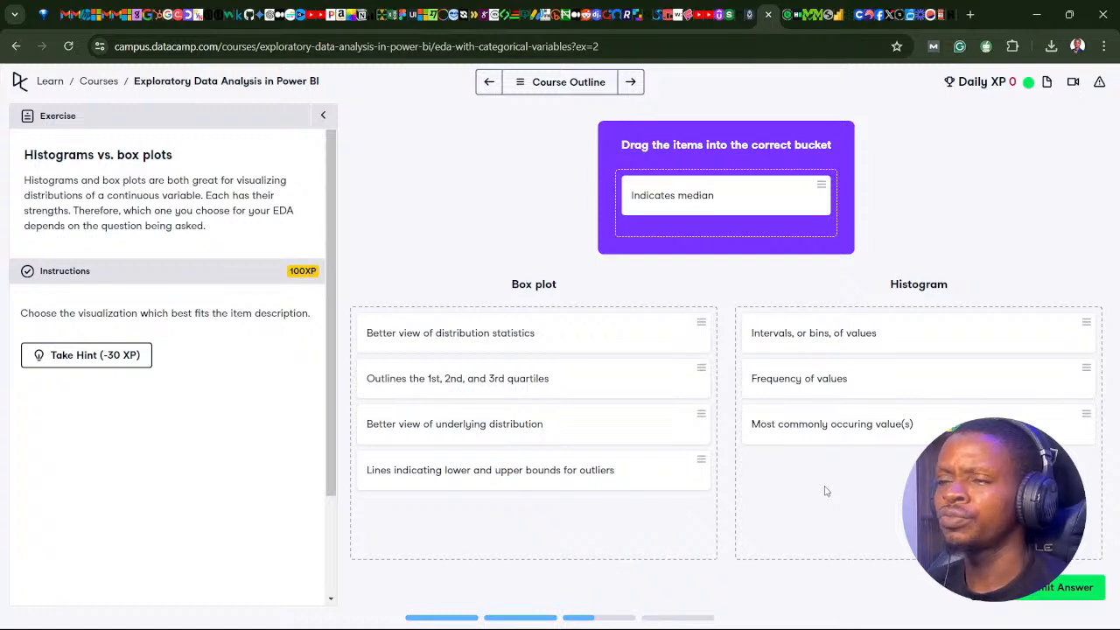
left_click_drag(691, 194, 463, 525)
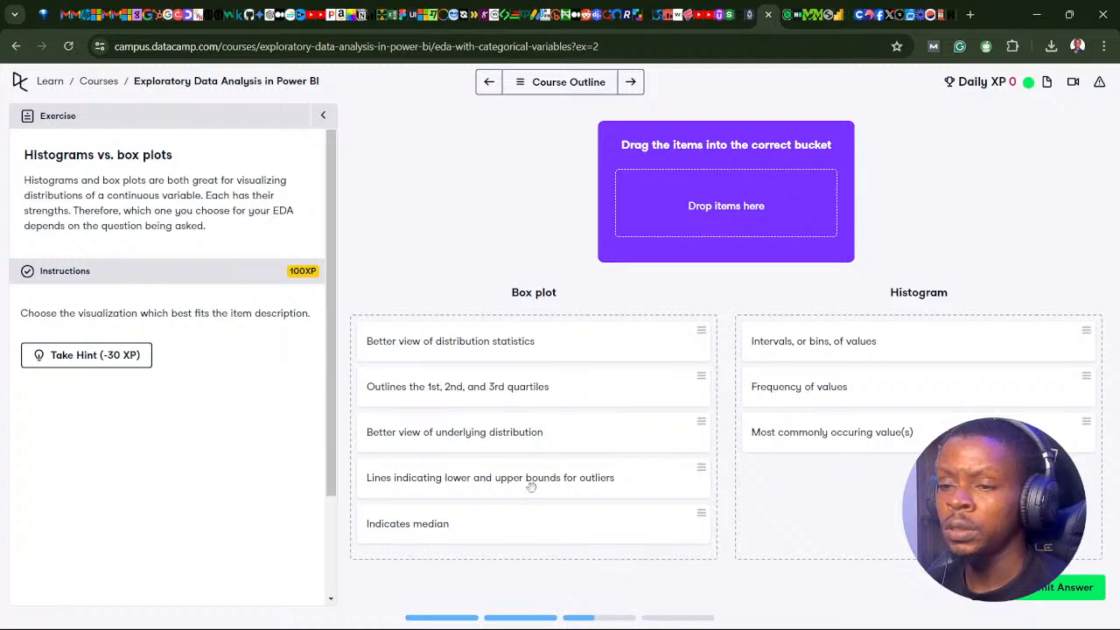
left_click_drag(465, 432, 887, 495)
left_click(1069, 587)
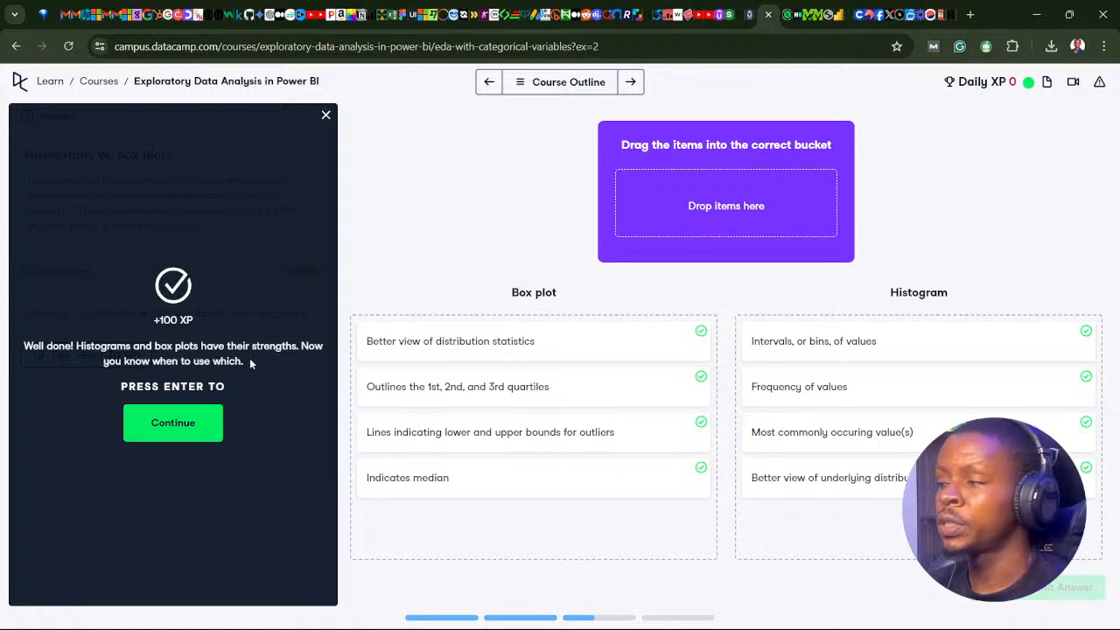
- Continue to the lesson on exploring categorical variables with AirBnB data and play its video in full screen
left_click(163, 423)
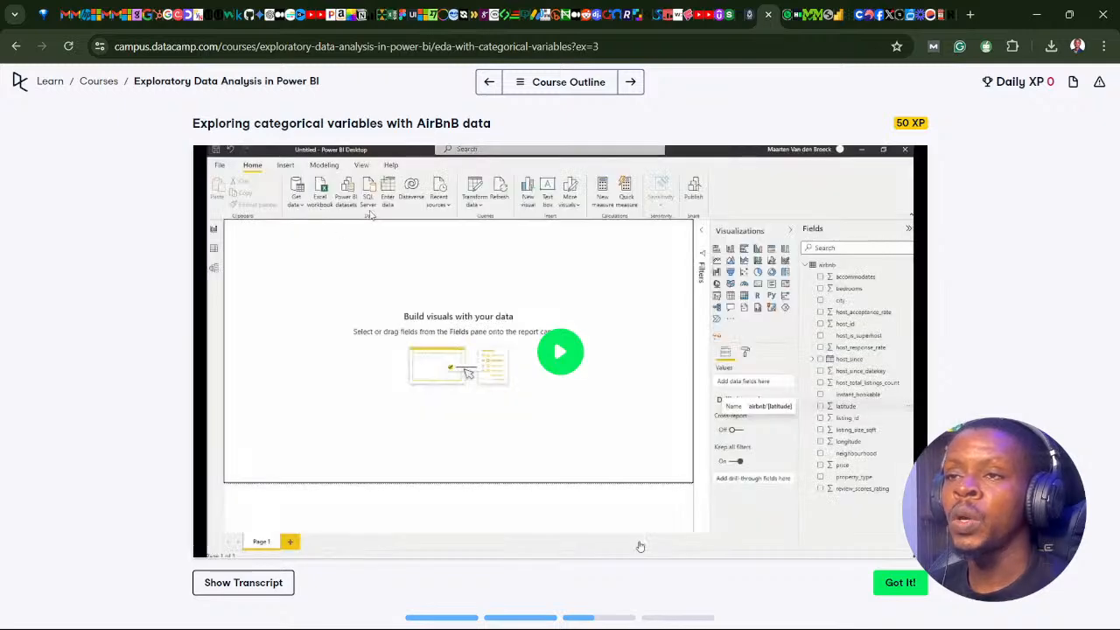
double_click(340, 325)
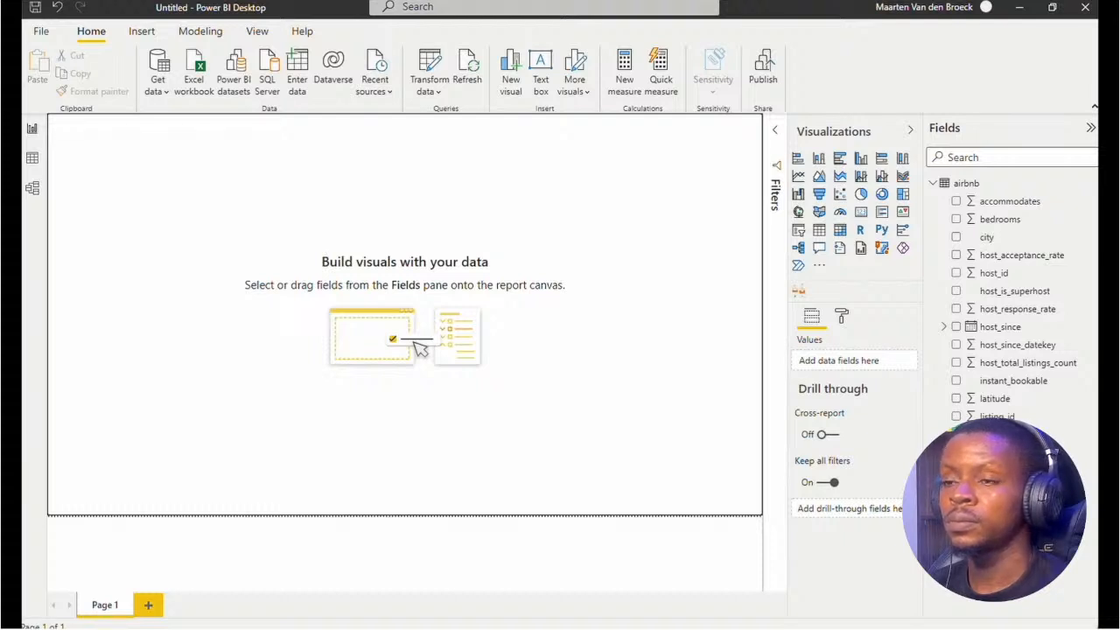
- Create a table listing each city with the count of listing_id, and widen it on the report page
left_click(819, 229)
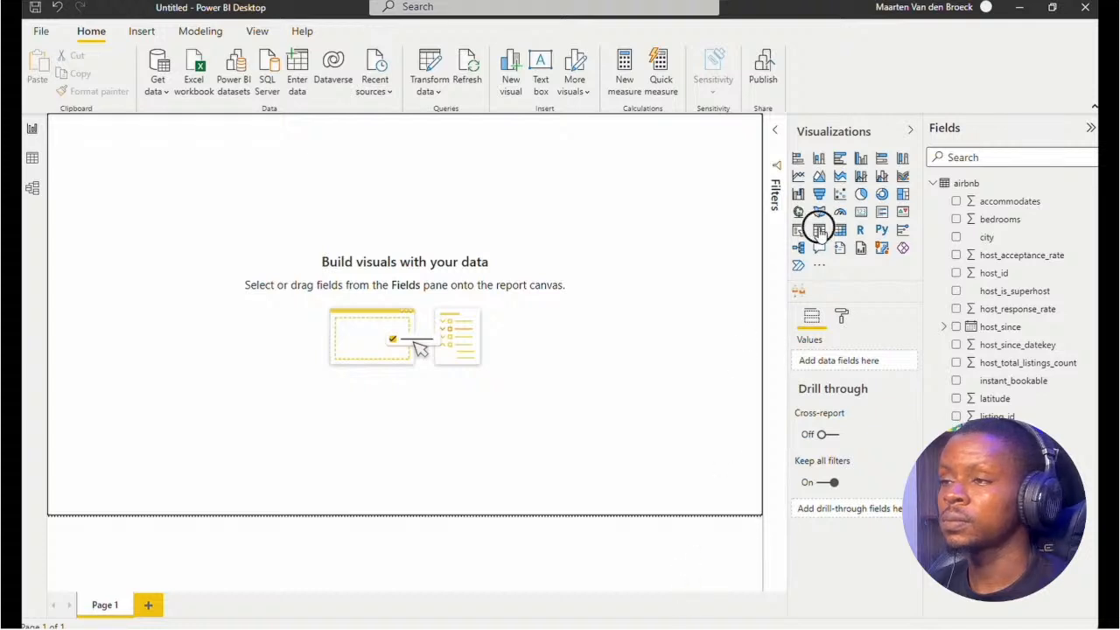
left_click(956, 237)
left_click(956, 417)
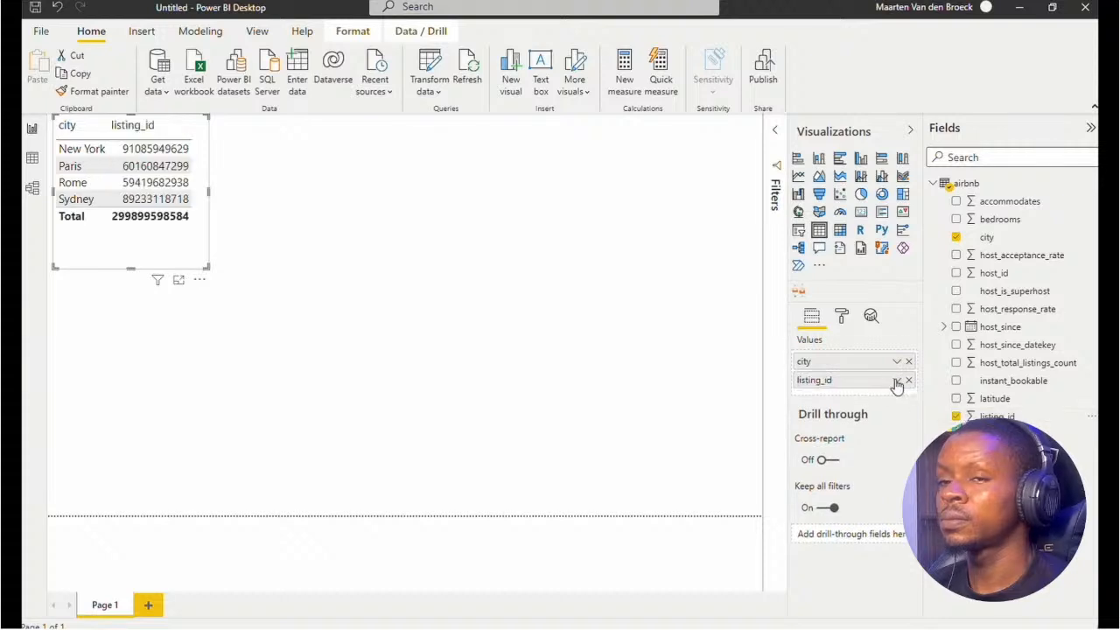
left_click(896, 380)
left_click(959, 270)
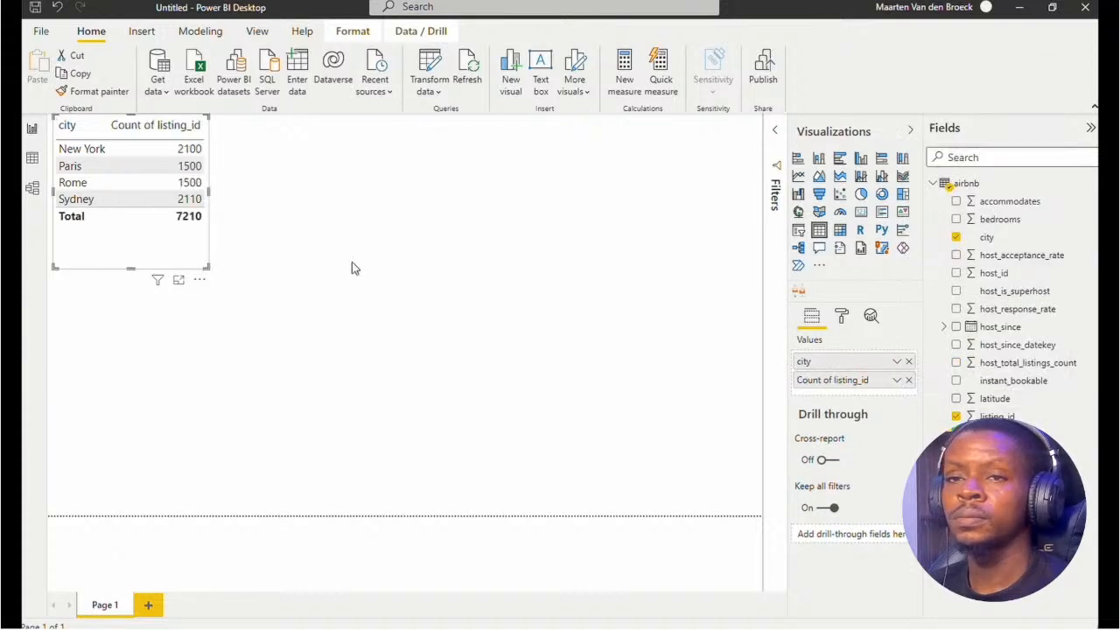
left_click_drag(210, 268, 460, 277)
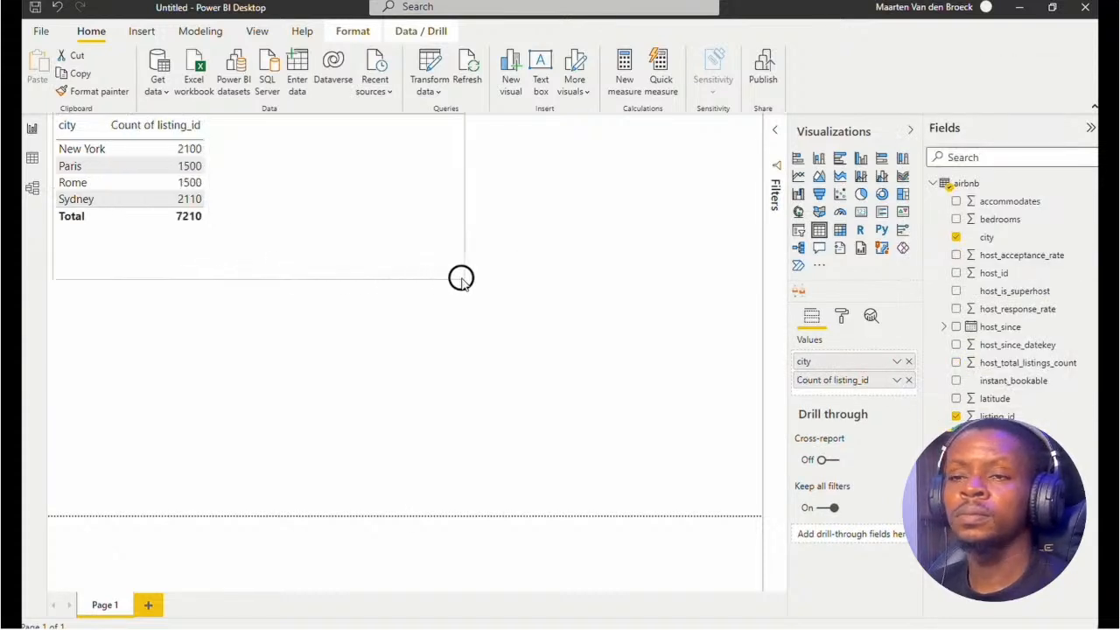
left_click(549, 299)
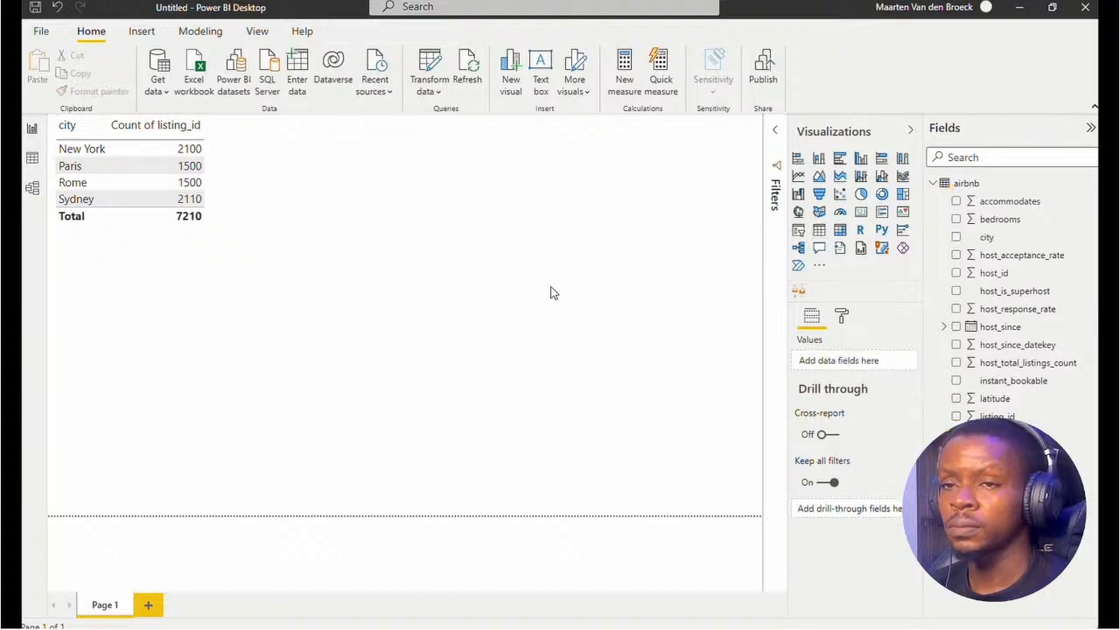
- Add a stacked column chart of the count of listing_id by city below the table, resized to reach the page's lower edge
left_click(819, 159)
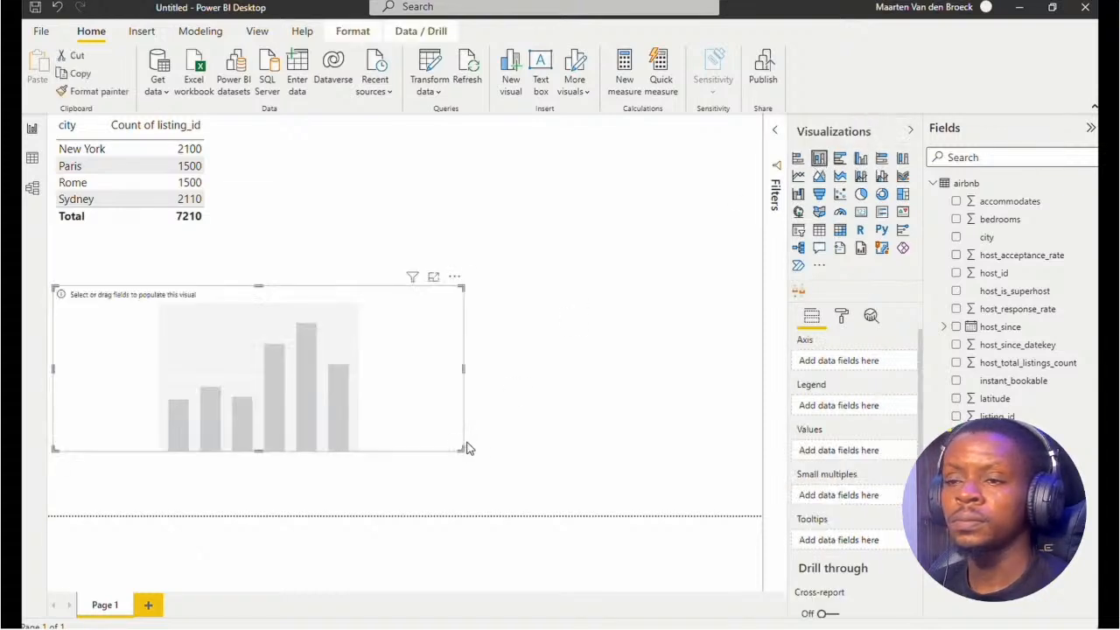
left_click_drag(460, 449, 361, 513)
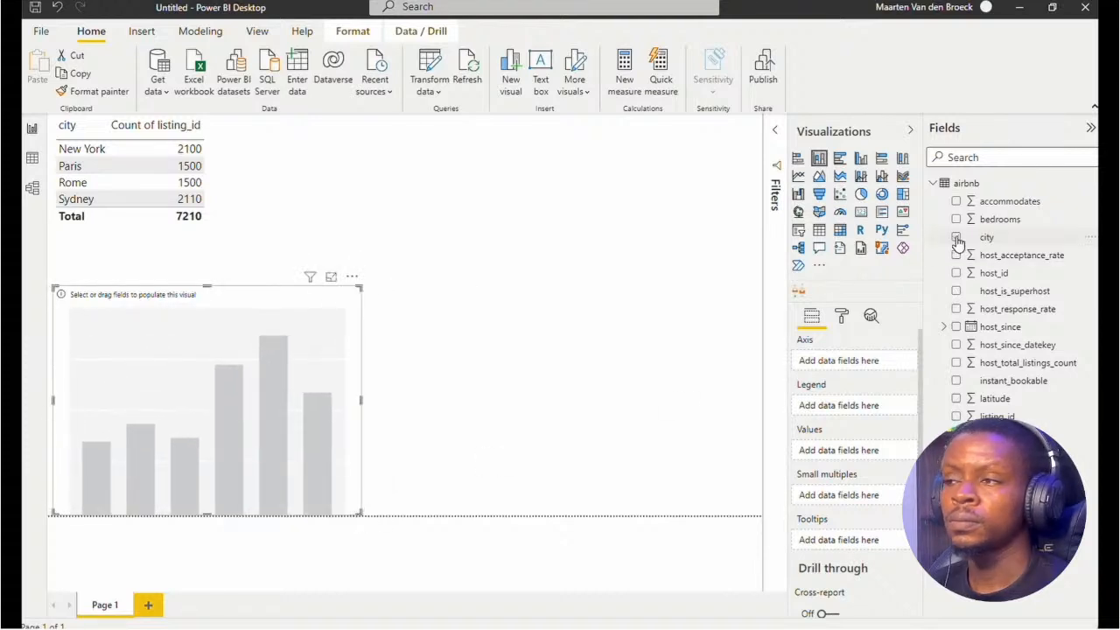
left_click(956, 237)
left_click(956, 417)
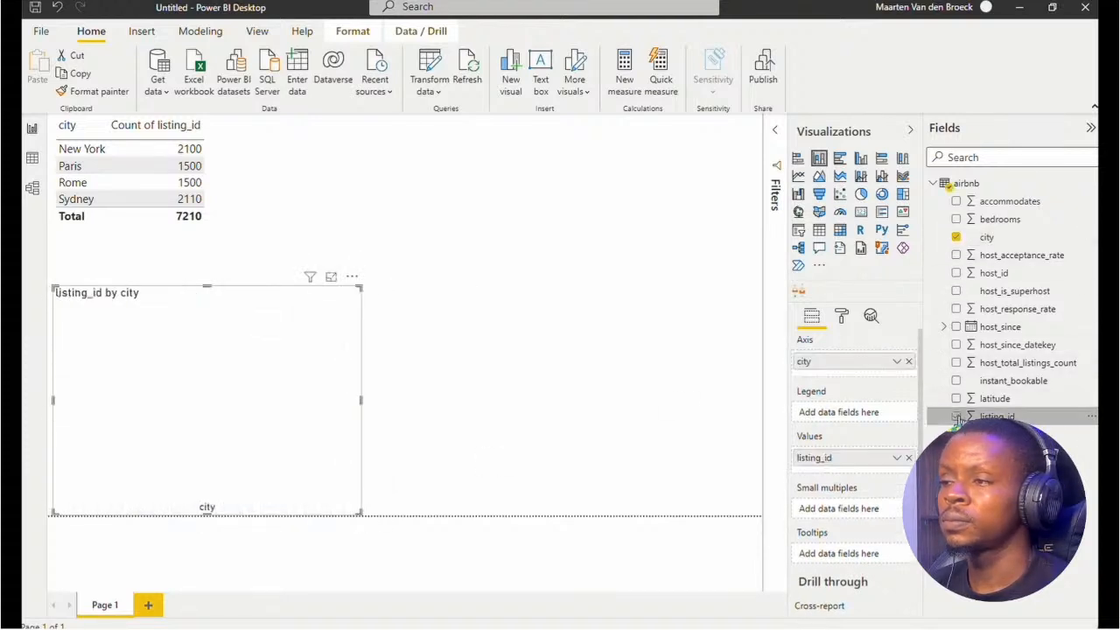
left_click(896, 457)
left_click(955, 350)
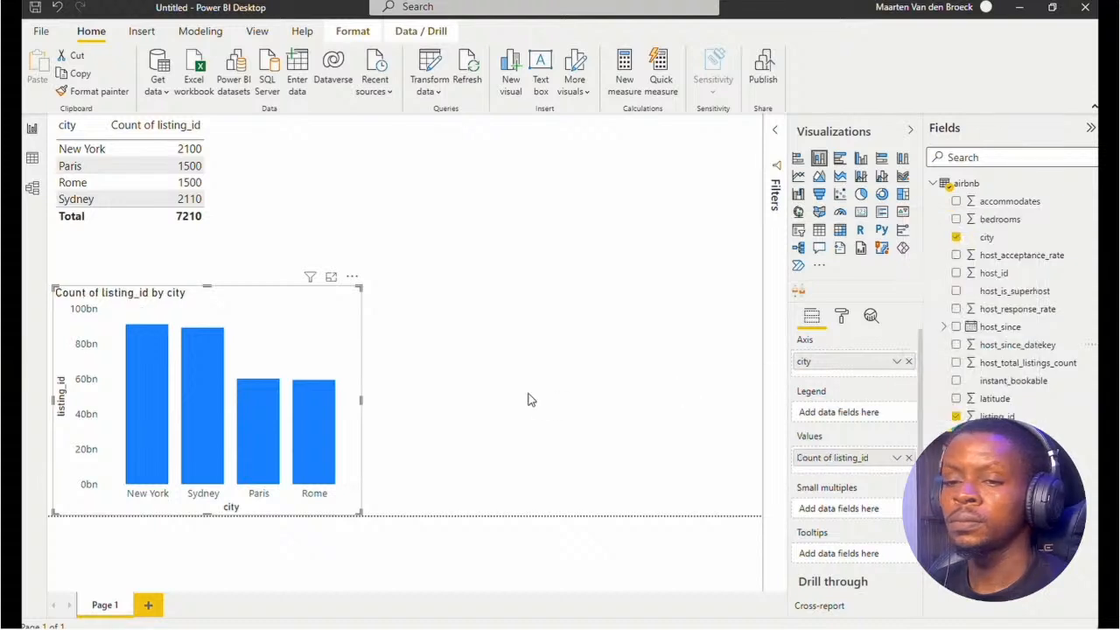
left_click_drag(368, 400, 384, 400)
left_click(516, 368)
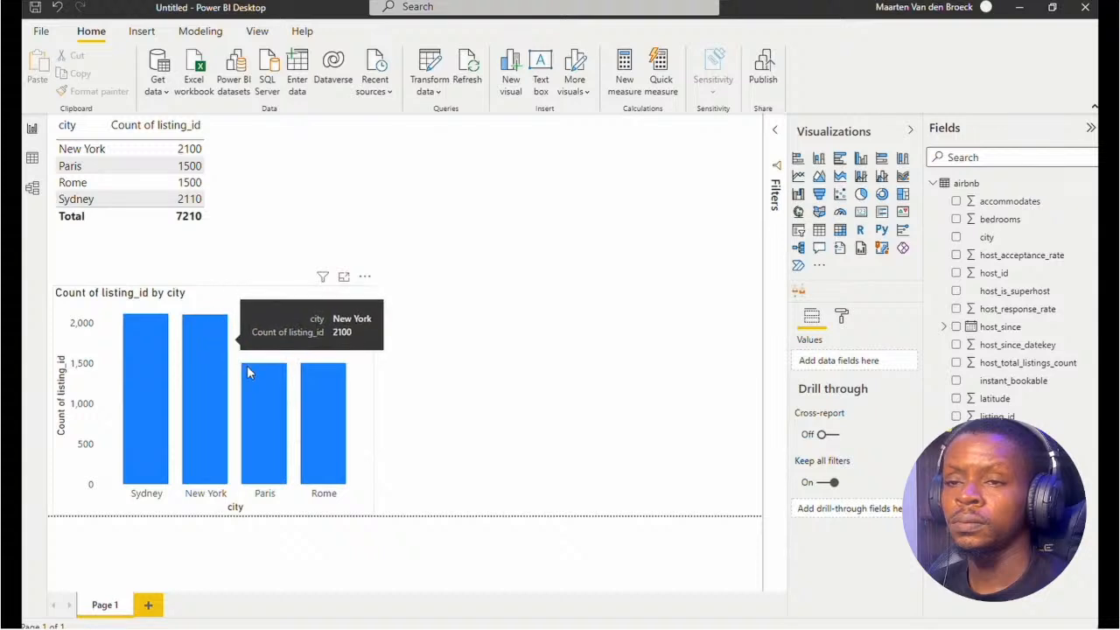
mouse_move(252, 371)
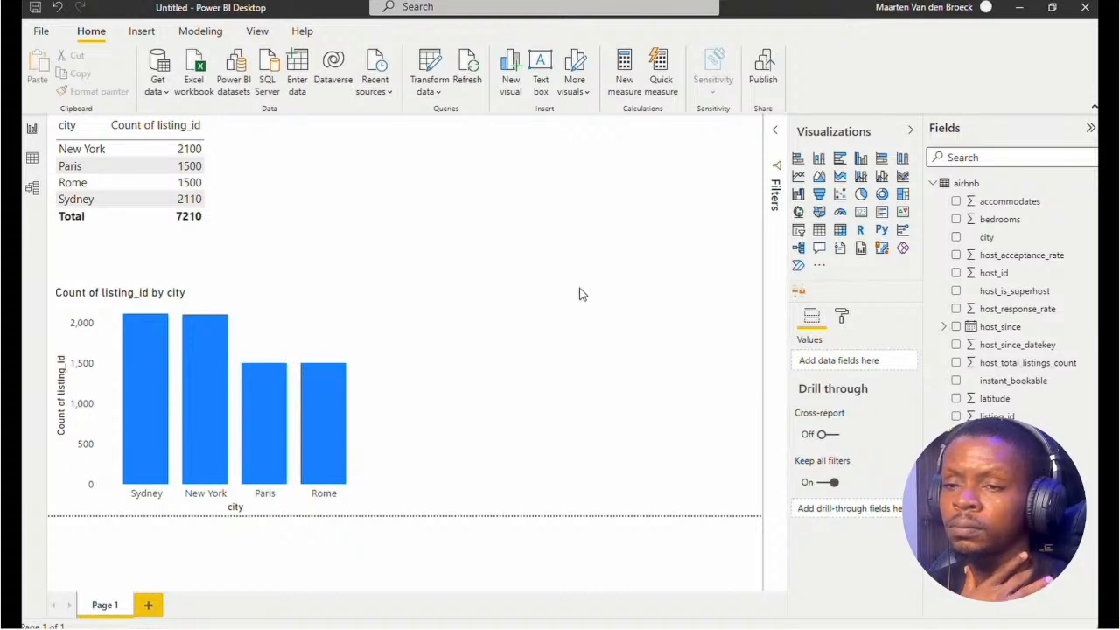
- Add the accommodates field to the city table, aggregated as the median
left_click(329, 237)
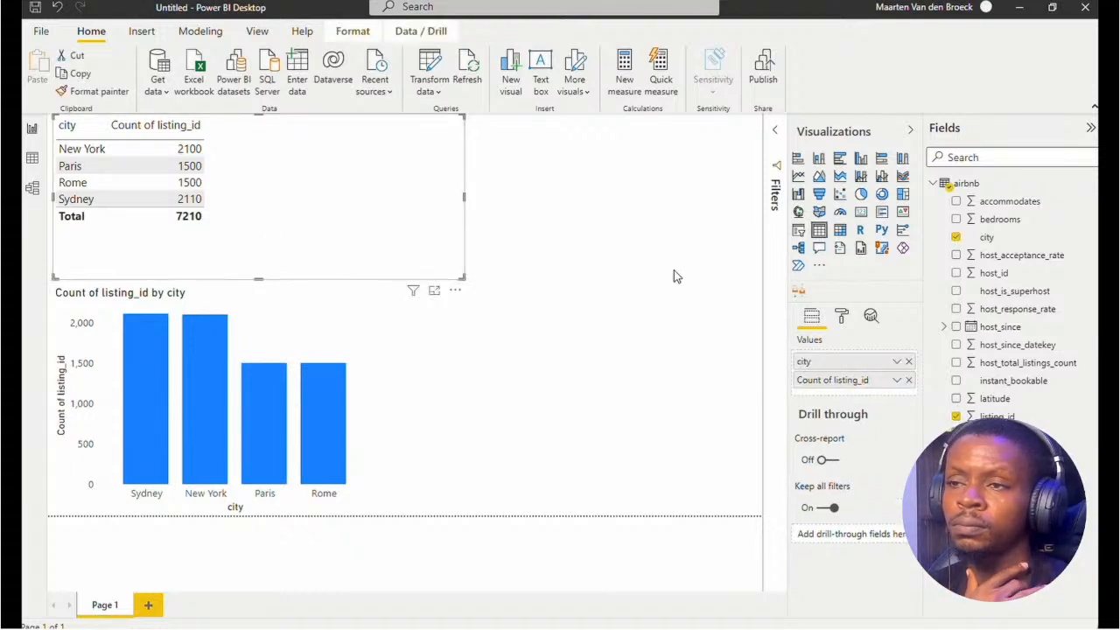
left_click(956, 201)
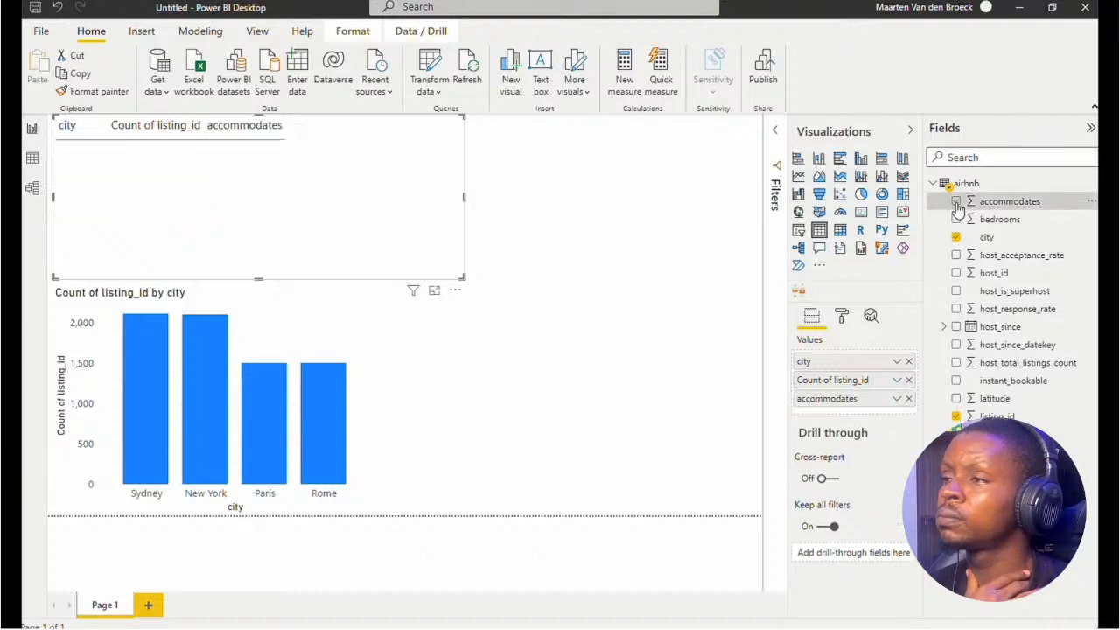
left_click(896, 399)
left_click(954, 359)
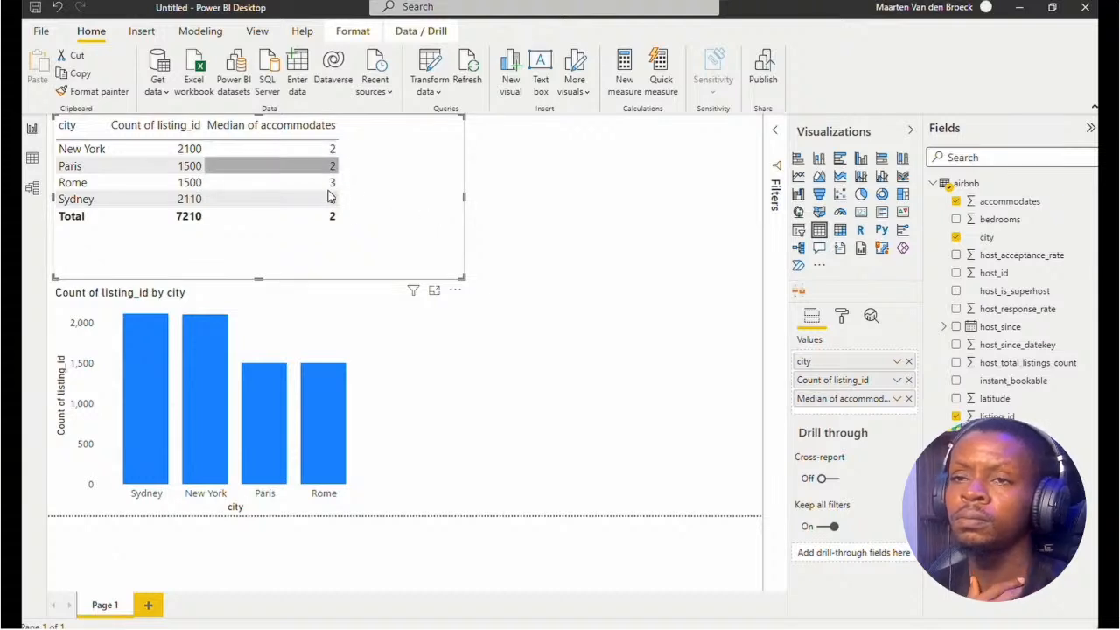
left_click(603, 277)
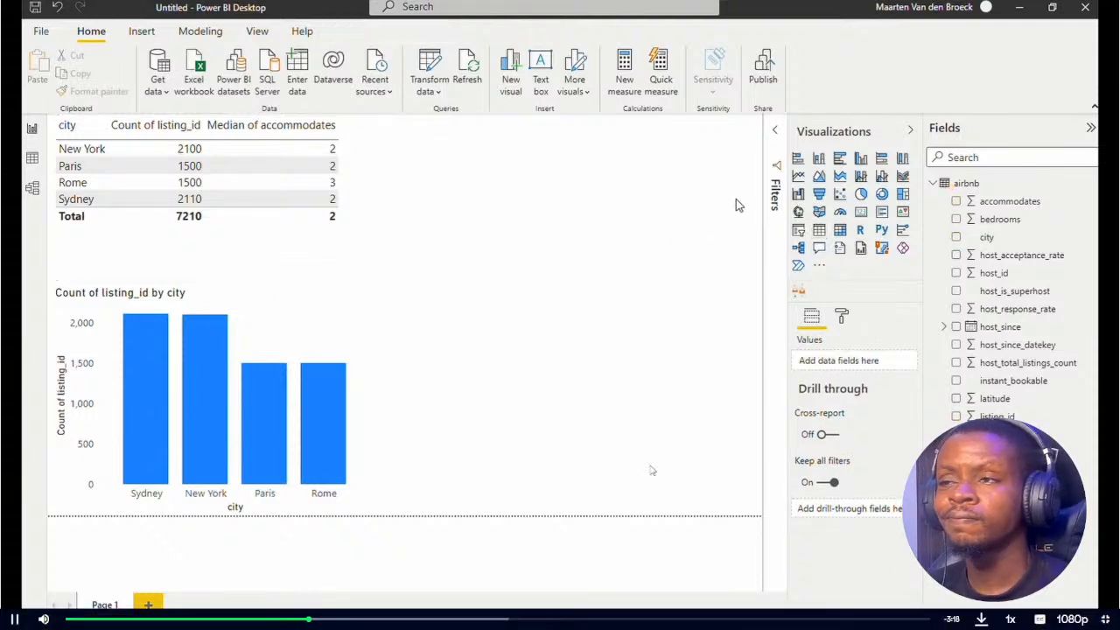
- Add a second stacked column chart beside the listing count chart, widen it, and show the median of accommodates by city
left_click(820, 160)
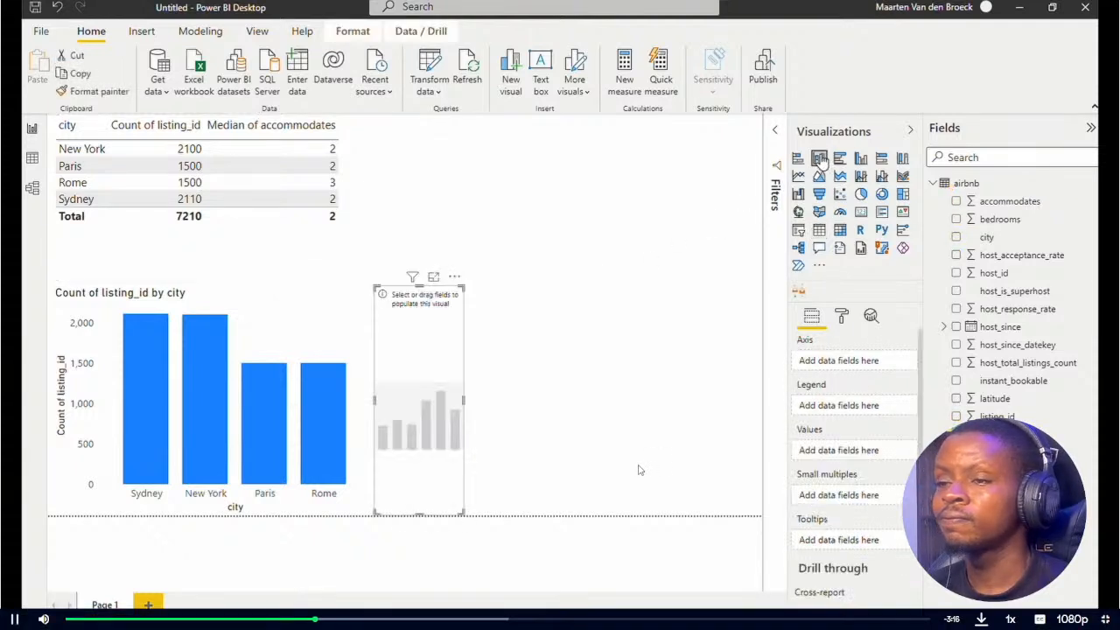
left_click_drag(567, 398, 623, 403)
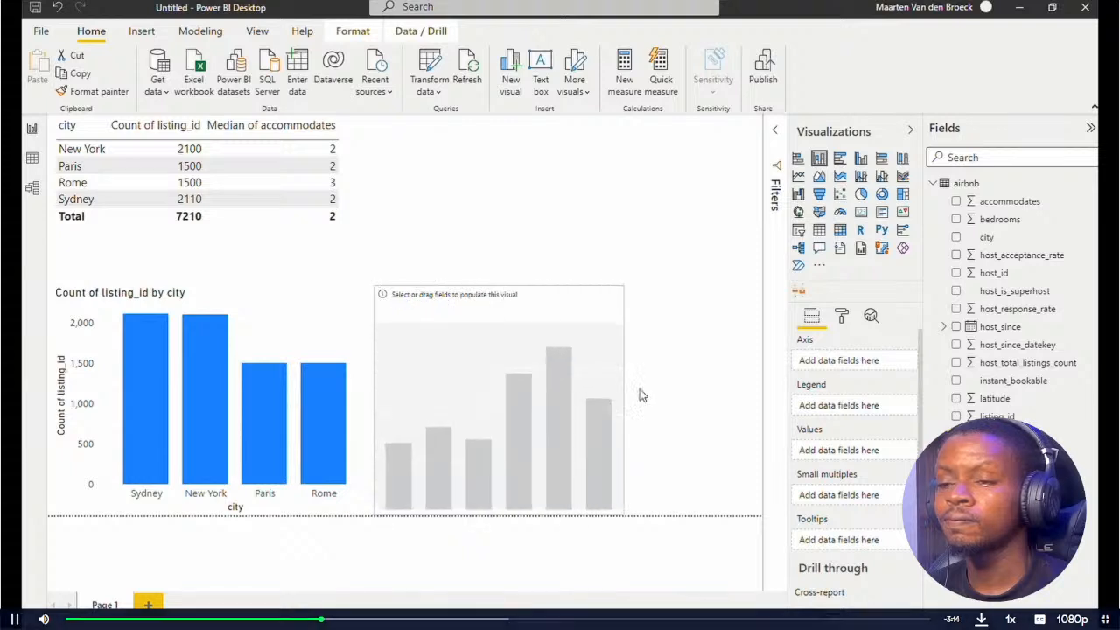
left_click(957, 238)
left_click(957, 201)
left_click(897, 460)
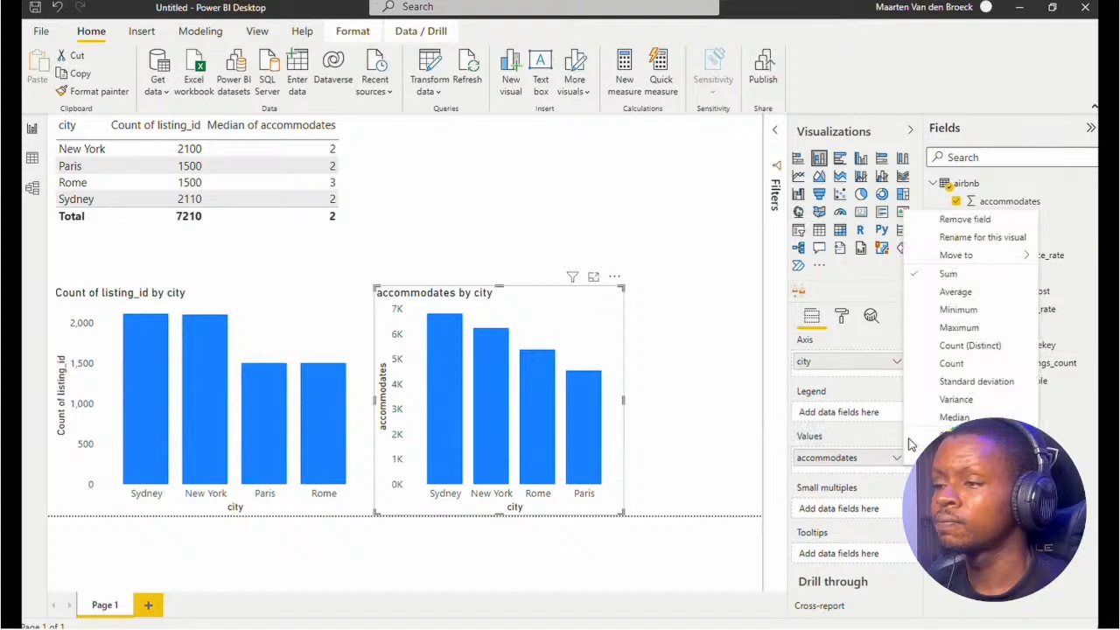
left_click(950, 416)
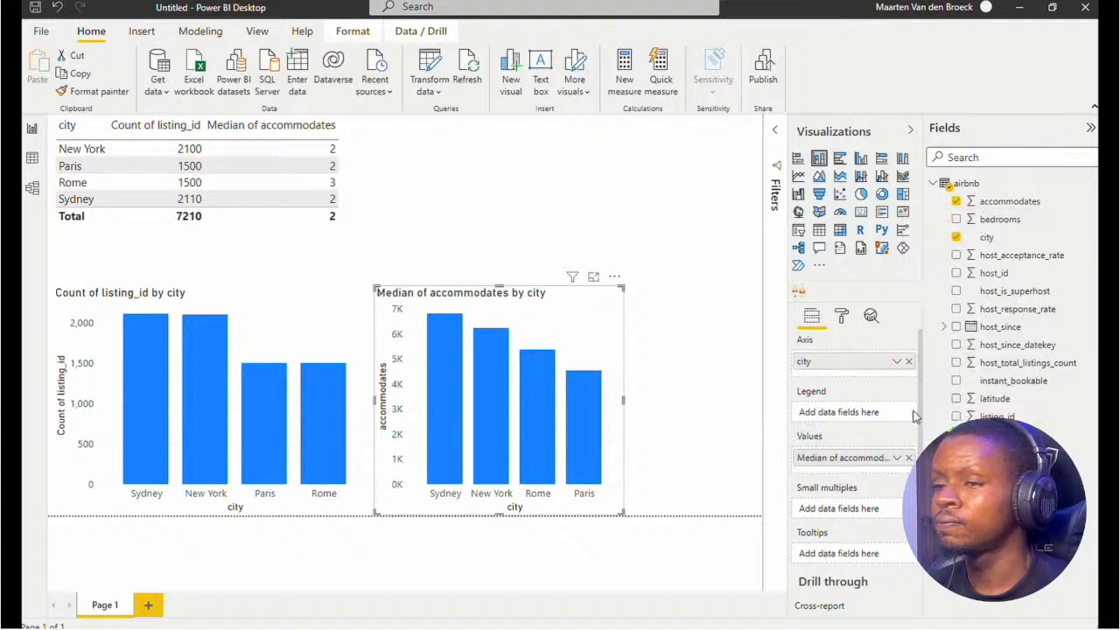
left_click(705, 341)
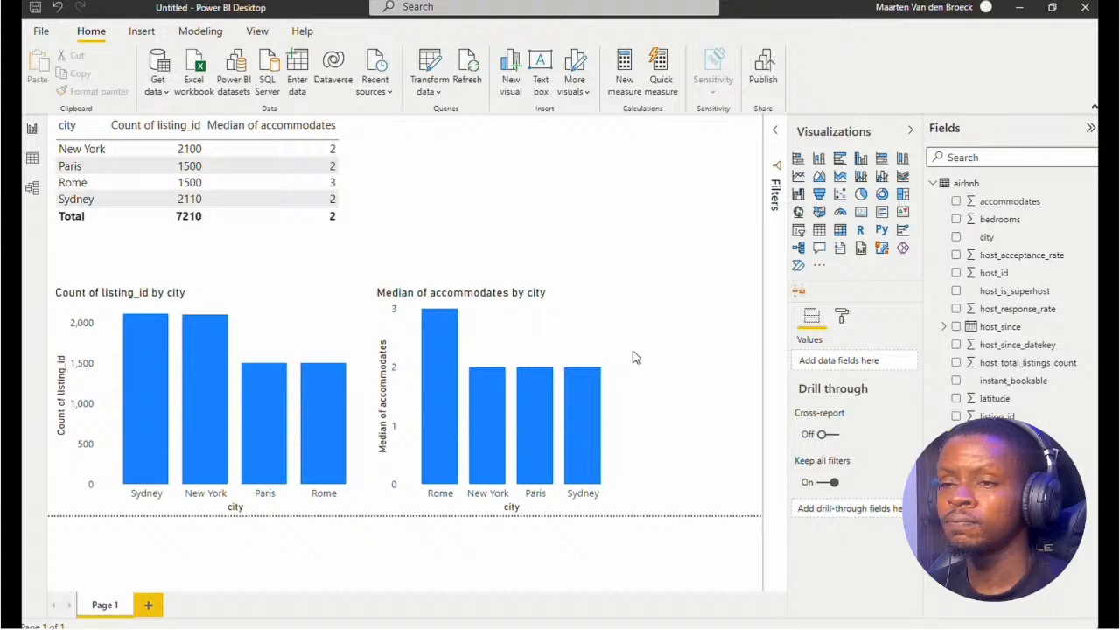
- Split the listing count chart by instant_bookable, and briefly cross-filter the page by Rome's "t" segment
left_click(306, 325)
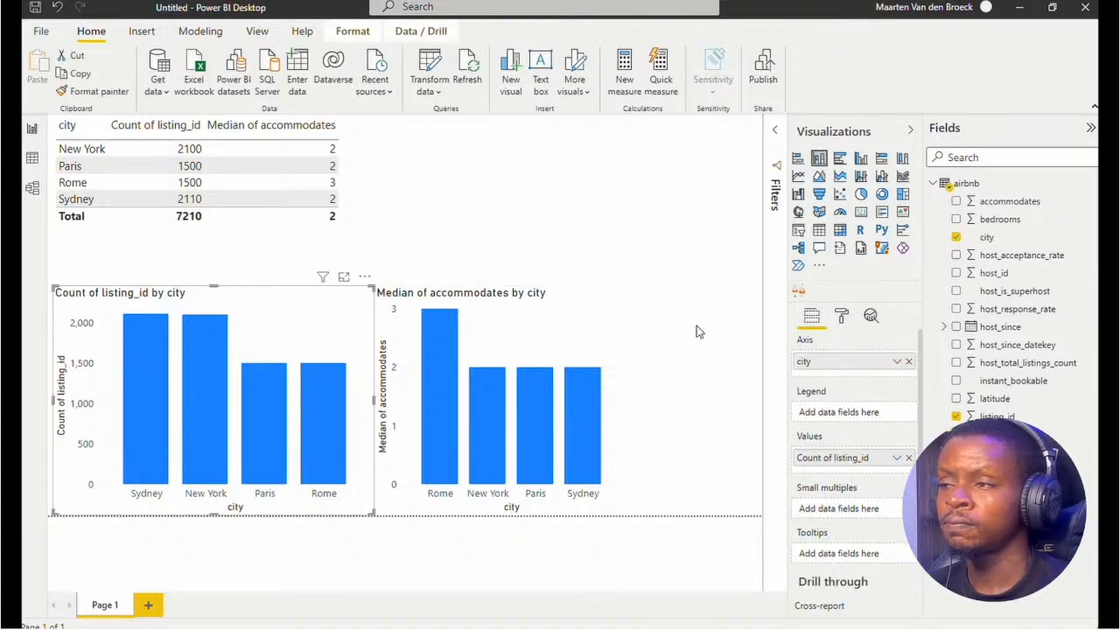
left_click(957, 381)
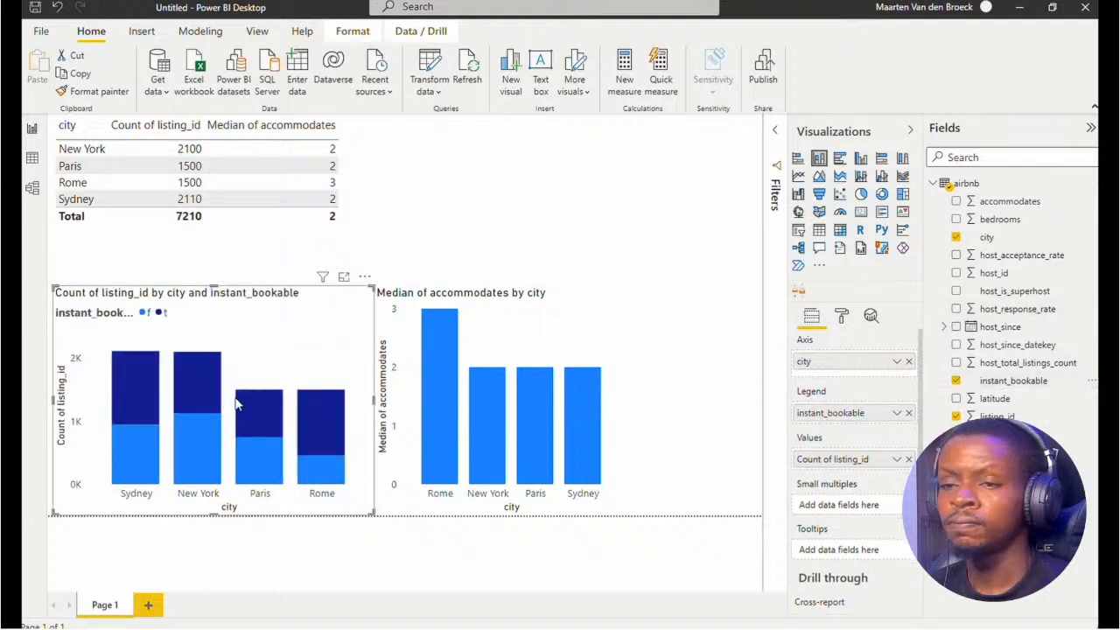
left_click(326, 422)
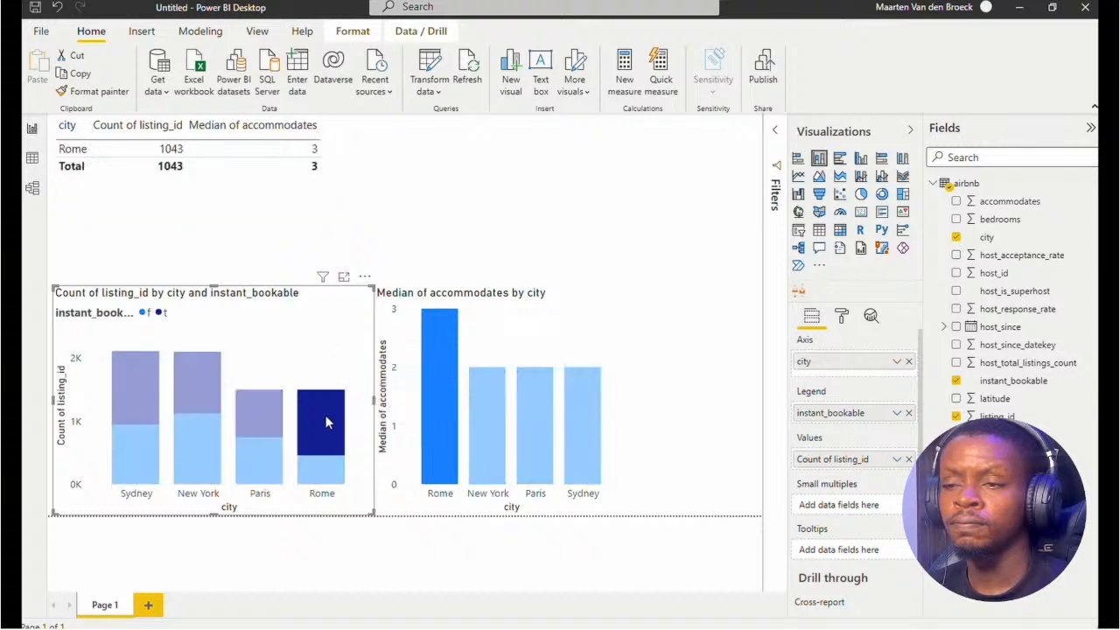
left_click(325, 423)
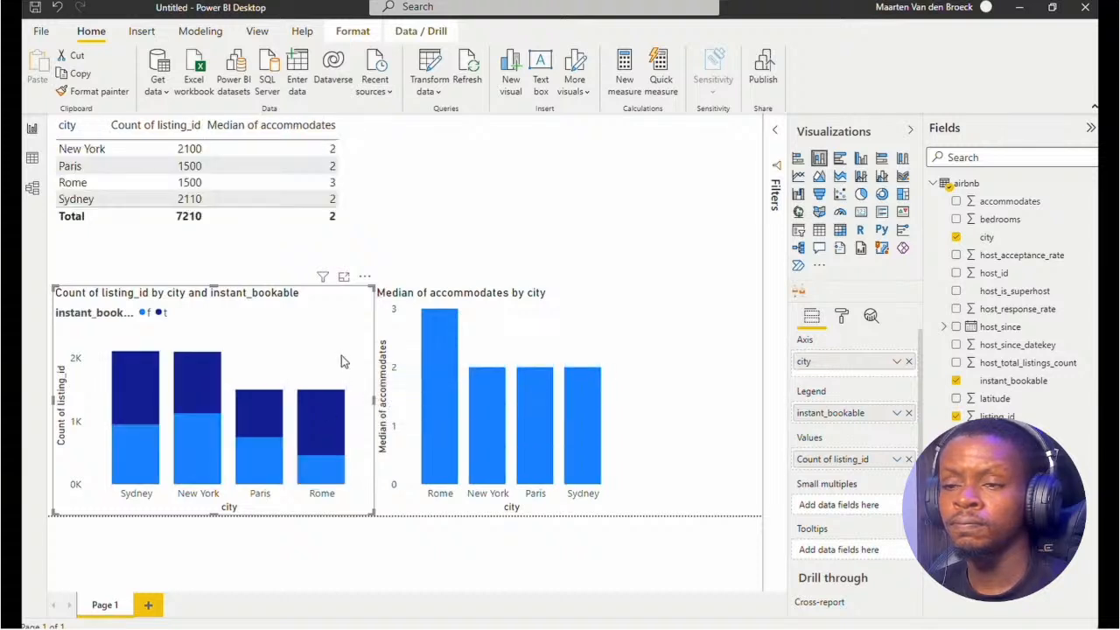
- Convert the listing count chart to a 100% stacked column chart, and briefly cross-filter the page by Rome's "t" segment
left_click(904, 163)
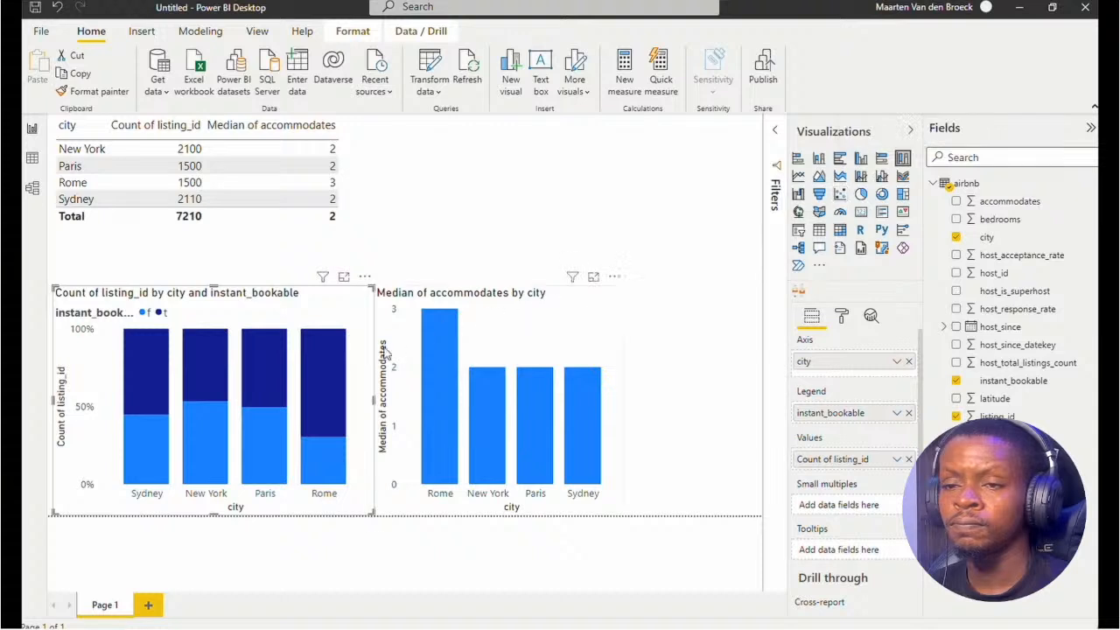
mouse_move(324, 391)
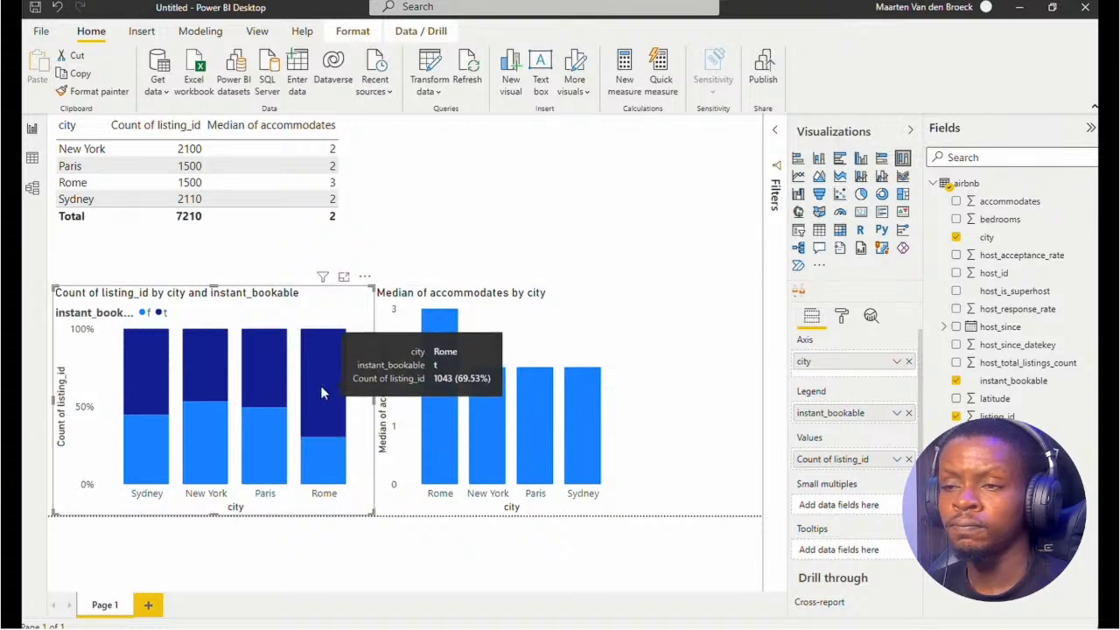
left_click(321, 393)
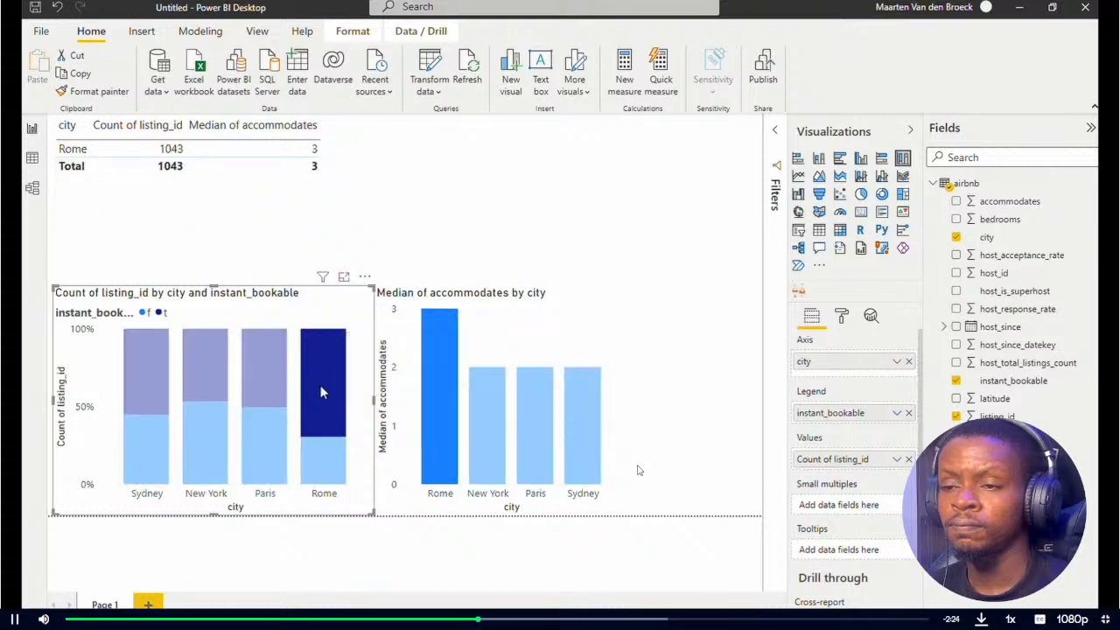
left_click(321, 393)
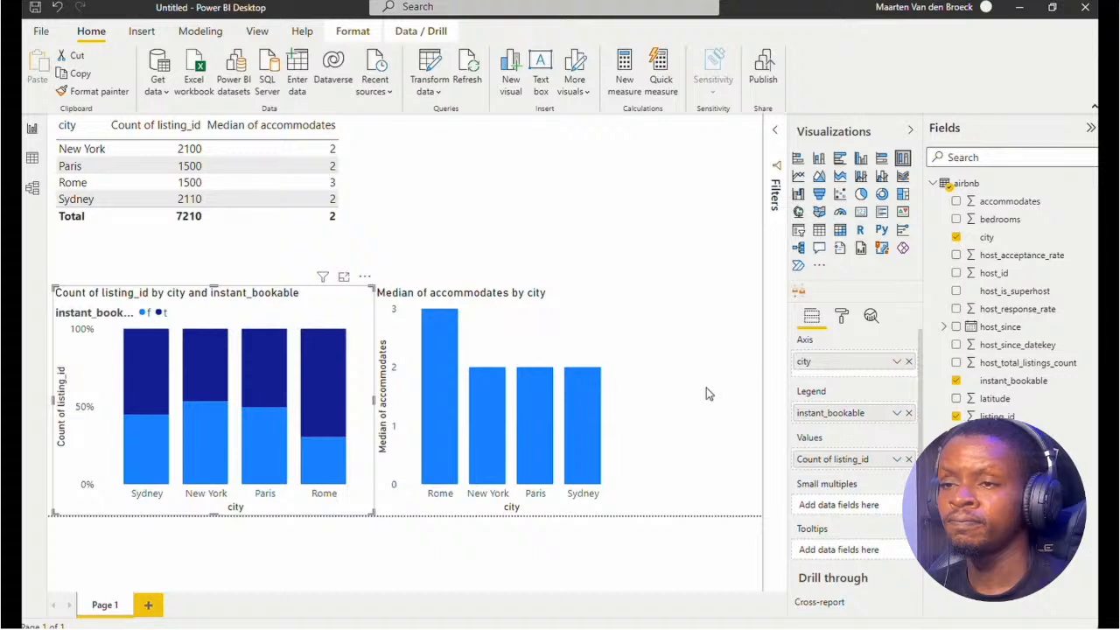
- Add a second report page and place the custom box plot visual on it, enlarged to the page's lower edge
left_click(148, 605)
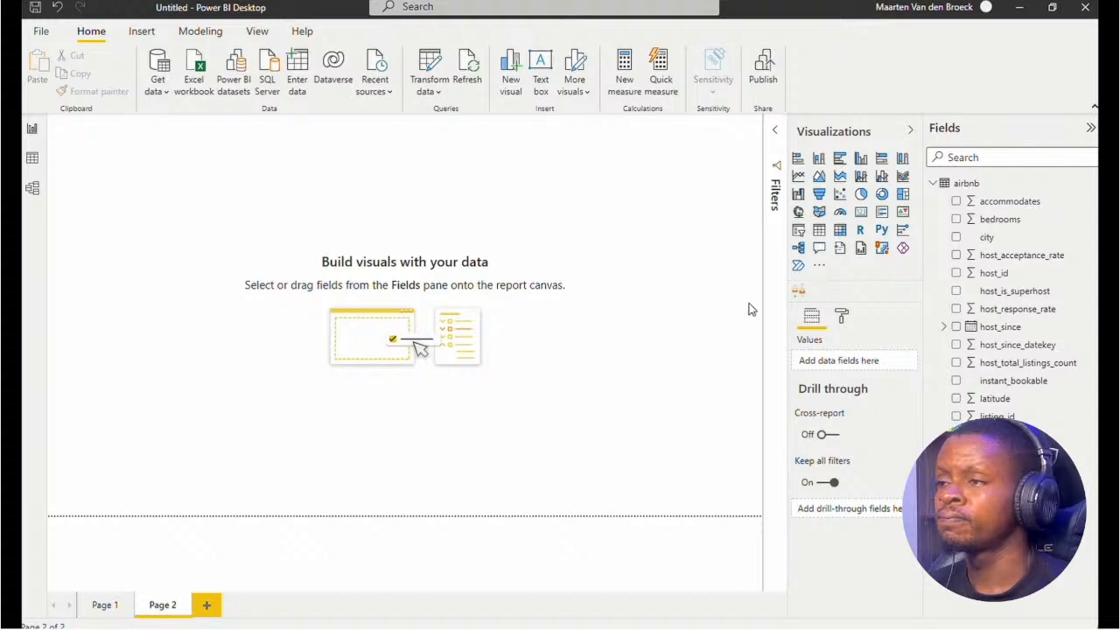
left_click(799, 294)
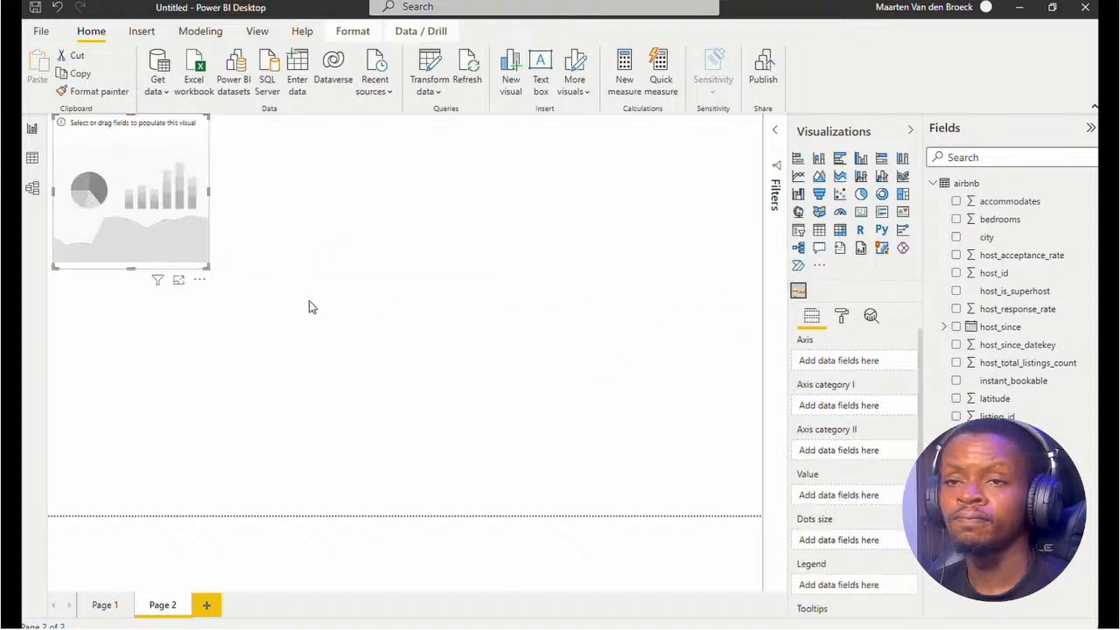
left_click_drag(219, 279, 481, 529)
left_click(591, 430)
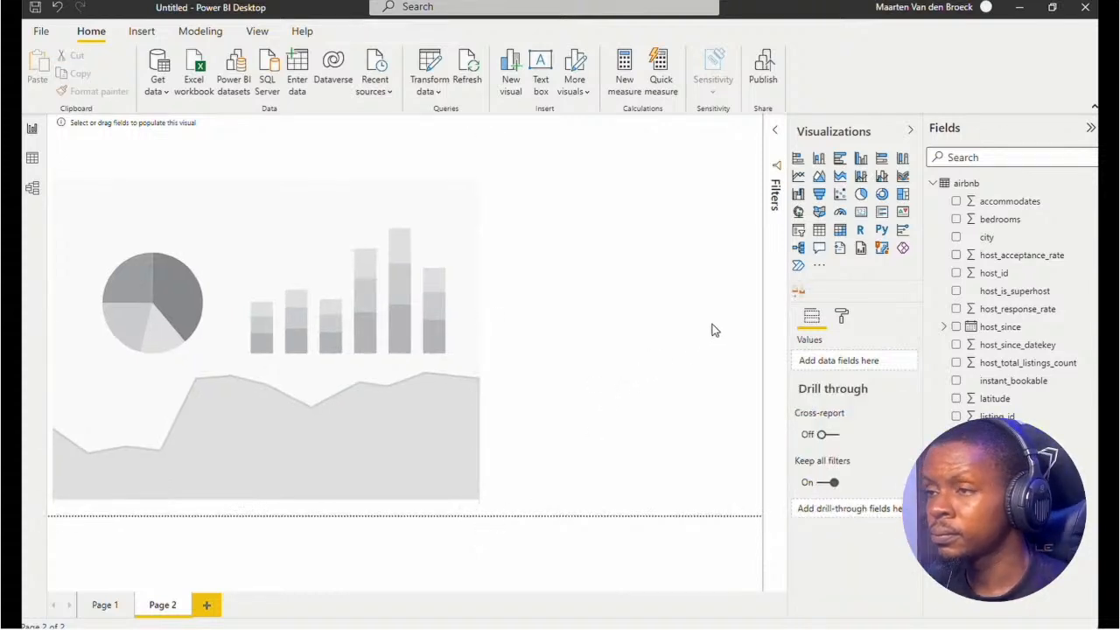
left_click(821, 267)
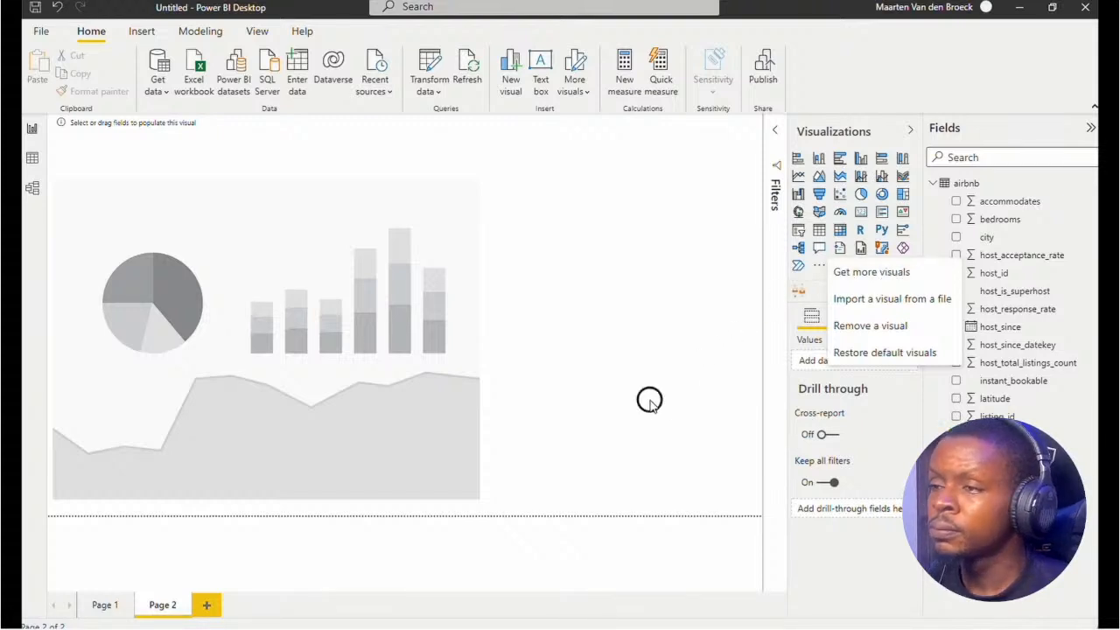
left_click(650, 405)
left_click(453, 245)
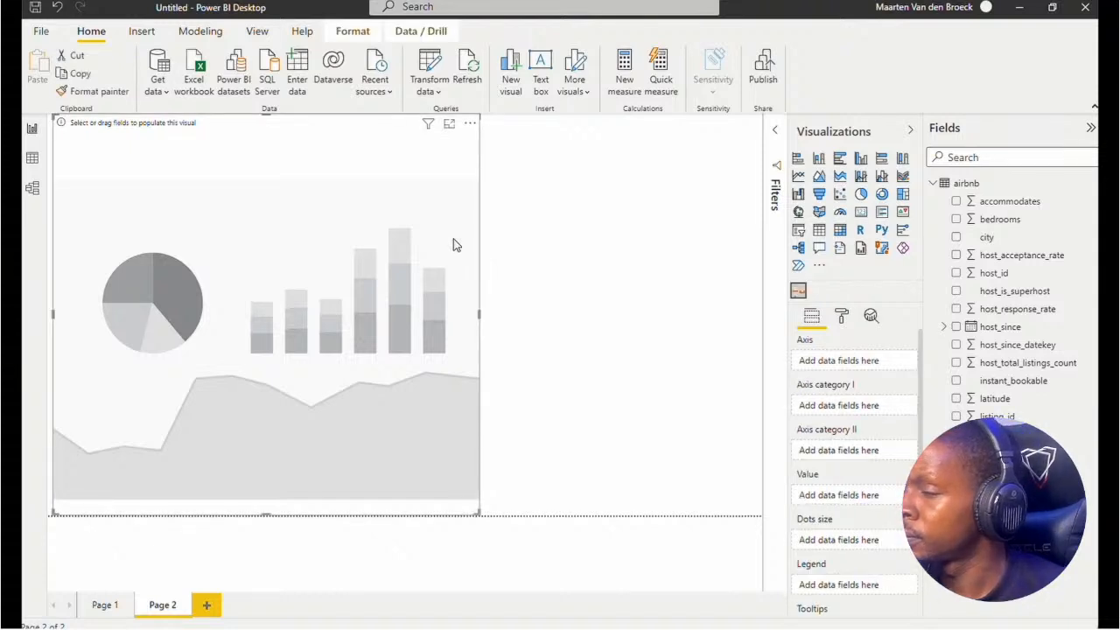
- Fill the box plot with host_acceptance_rate as the value, city as Axis category I and listing_id as the axis
left_click_drag(1014, 255, 854, 497)
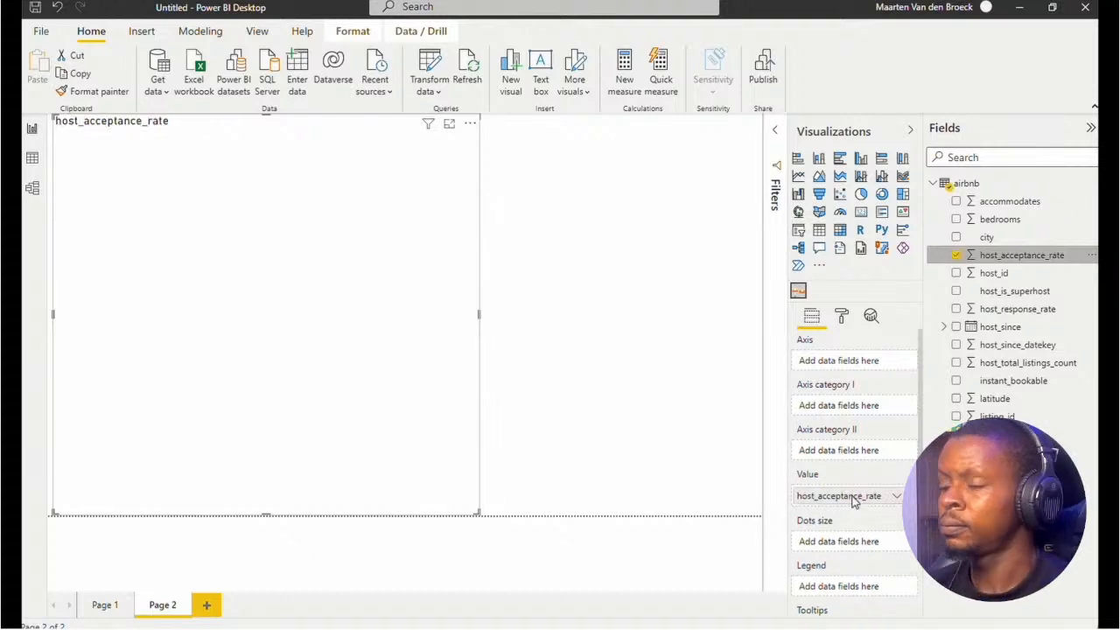
left_click_drag(984, 238, 857, 414)
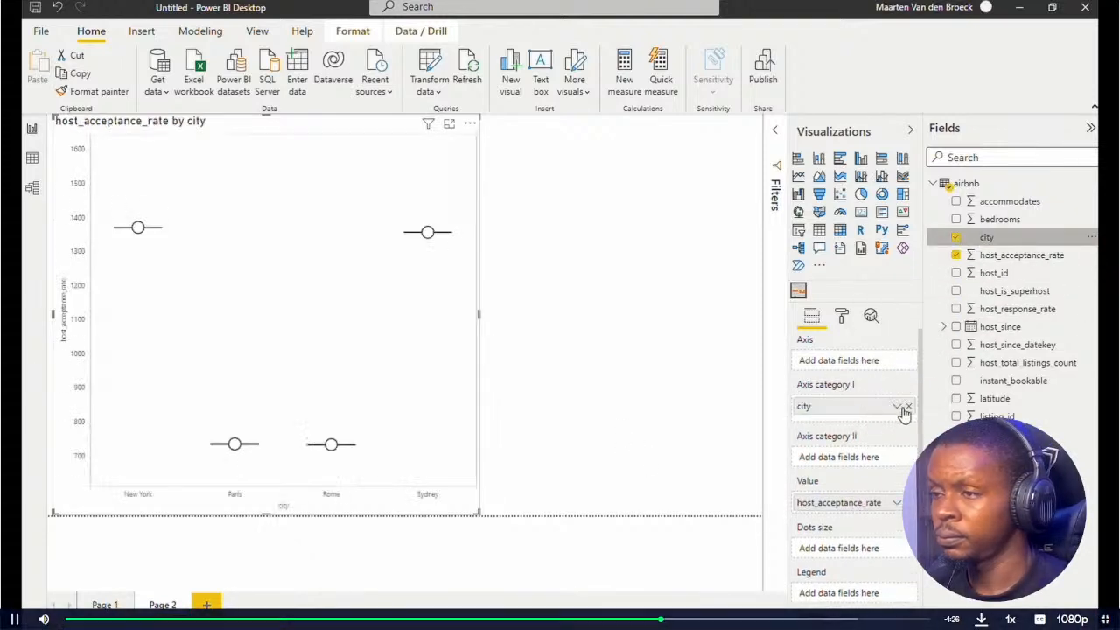
left_click_drag(997, 416, 842, 362)
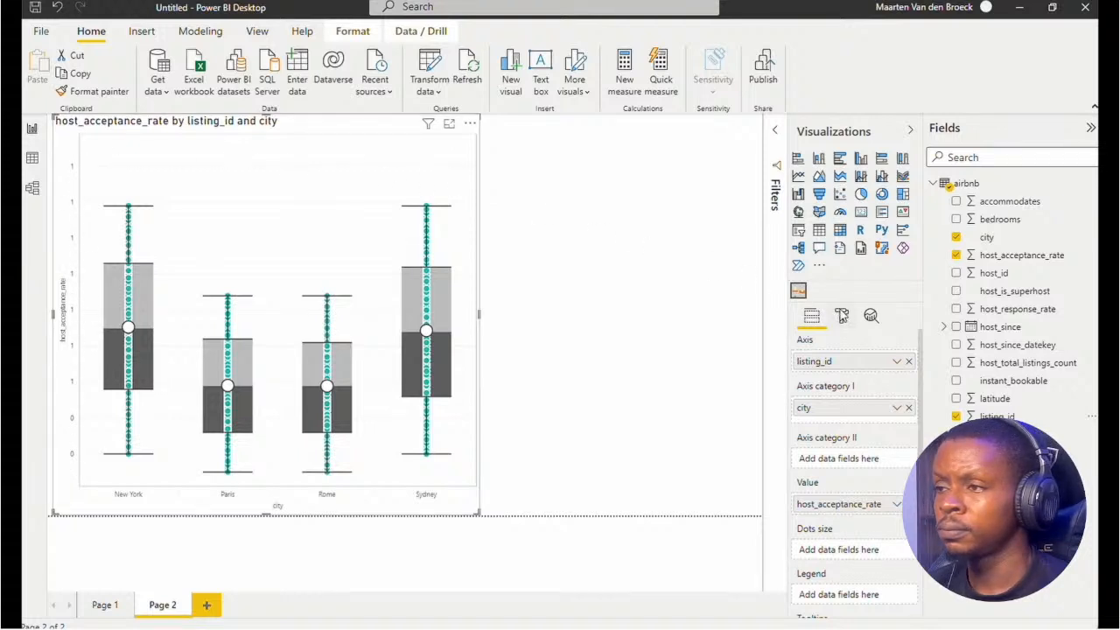
- Set the decimal places of the box plot's Y-axis to 2
left_click(841, 315)
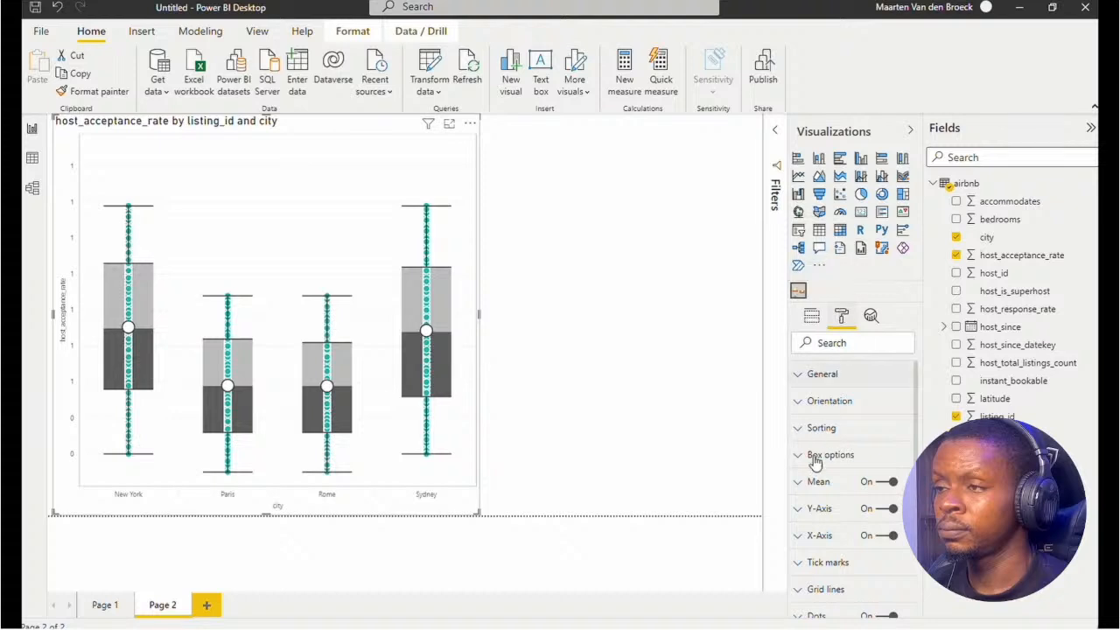
left_click(797, 510)
scroll(918, 426, "down", 3)
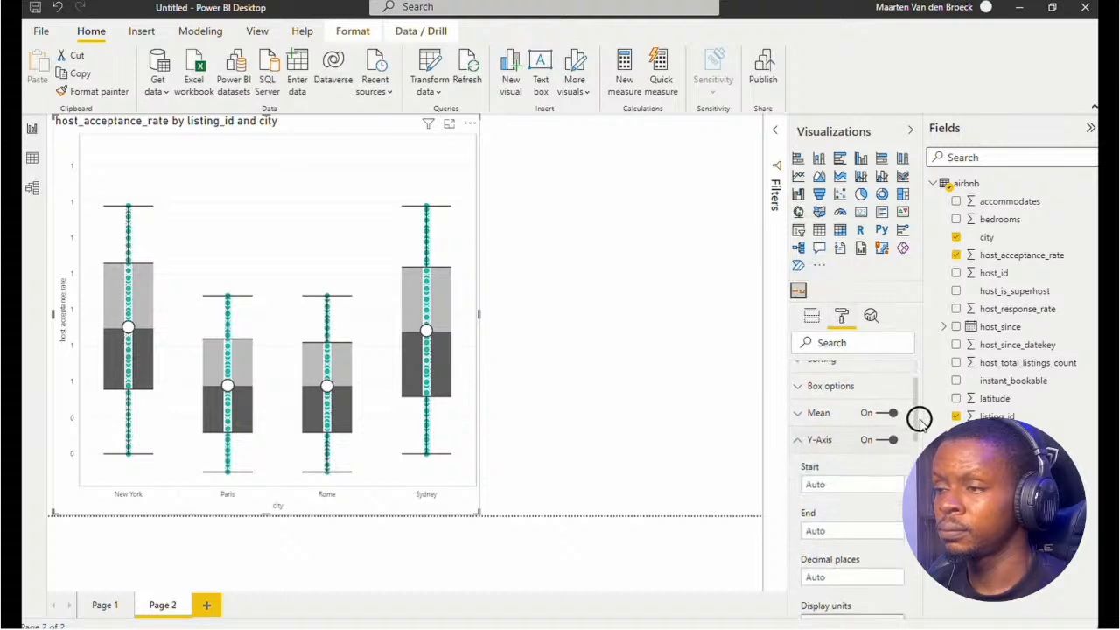
left_click(825, 488)
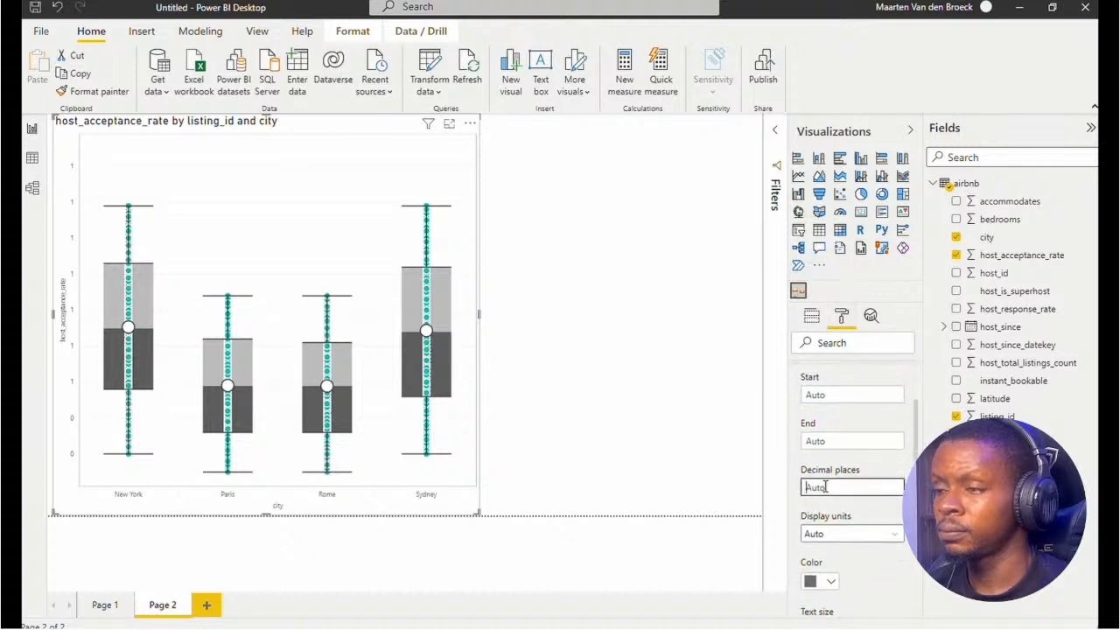
type("2")
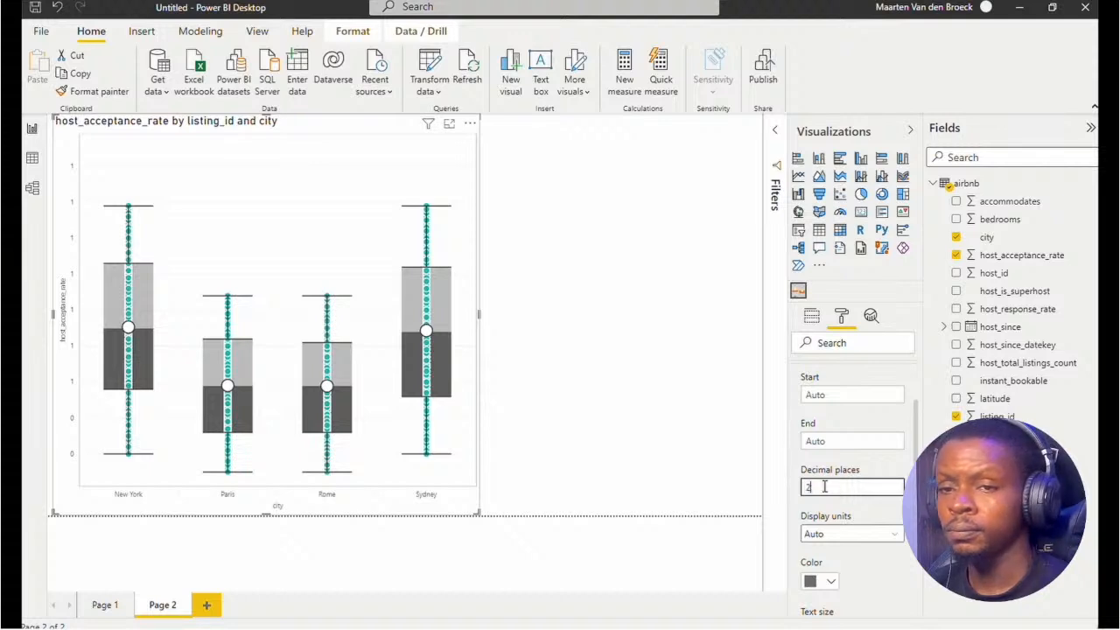
- Set the box plot's Y-axis to start at 0 and end at 1
left_click(824, 394)
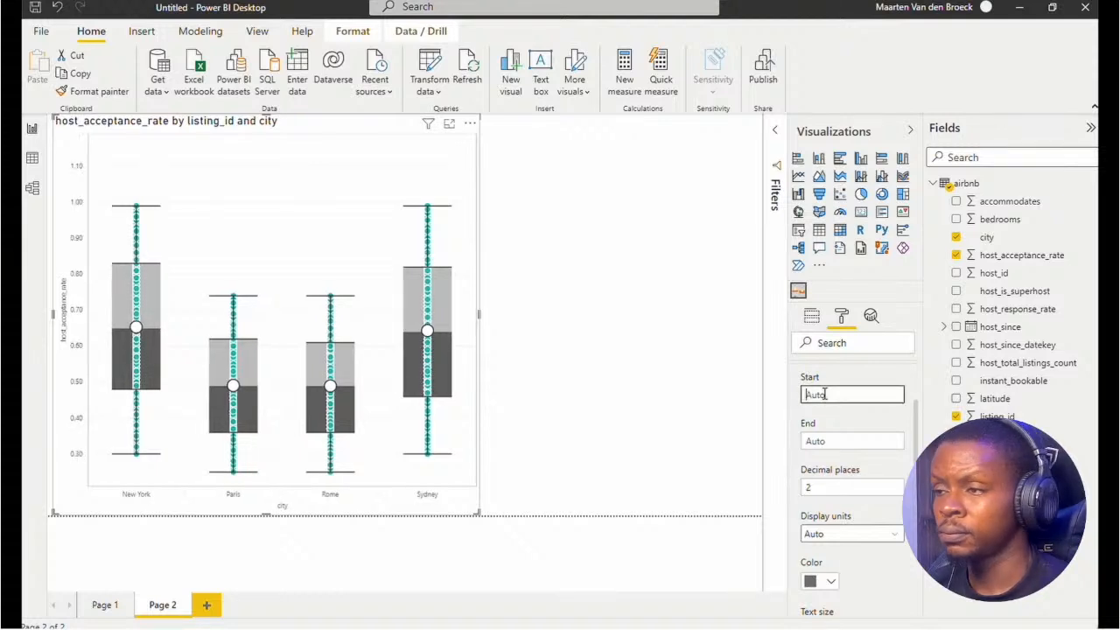
type("0")
left_click(824, 442)
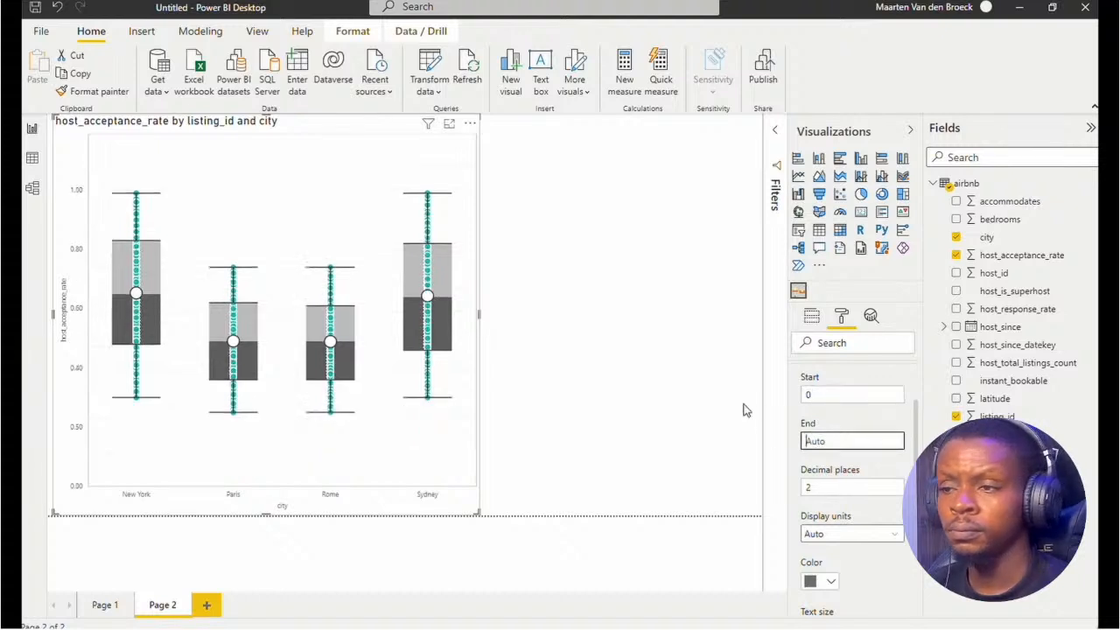
type("1")
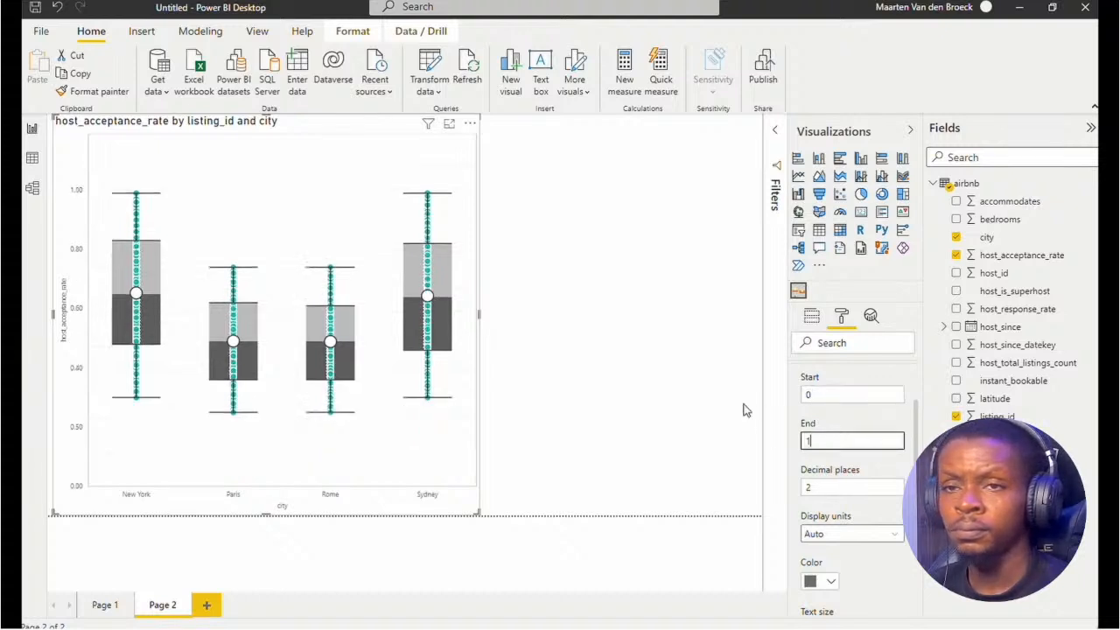
left_click(744, 410)
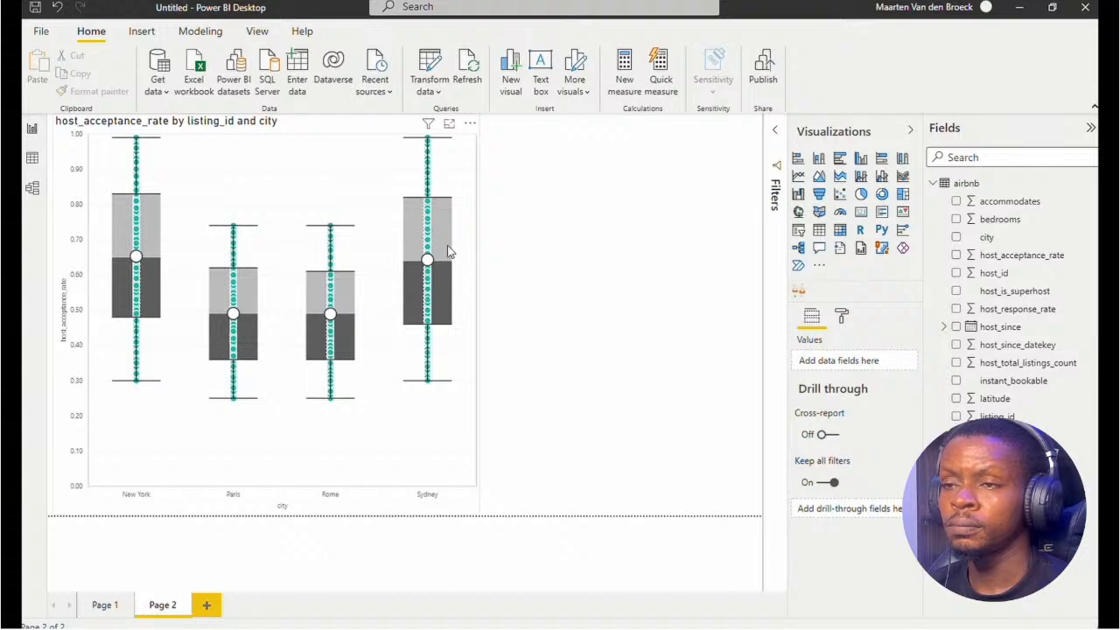
mouse_move(444, 241)
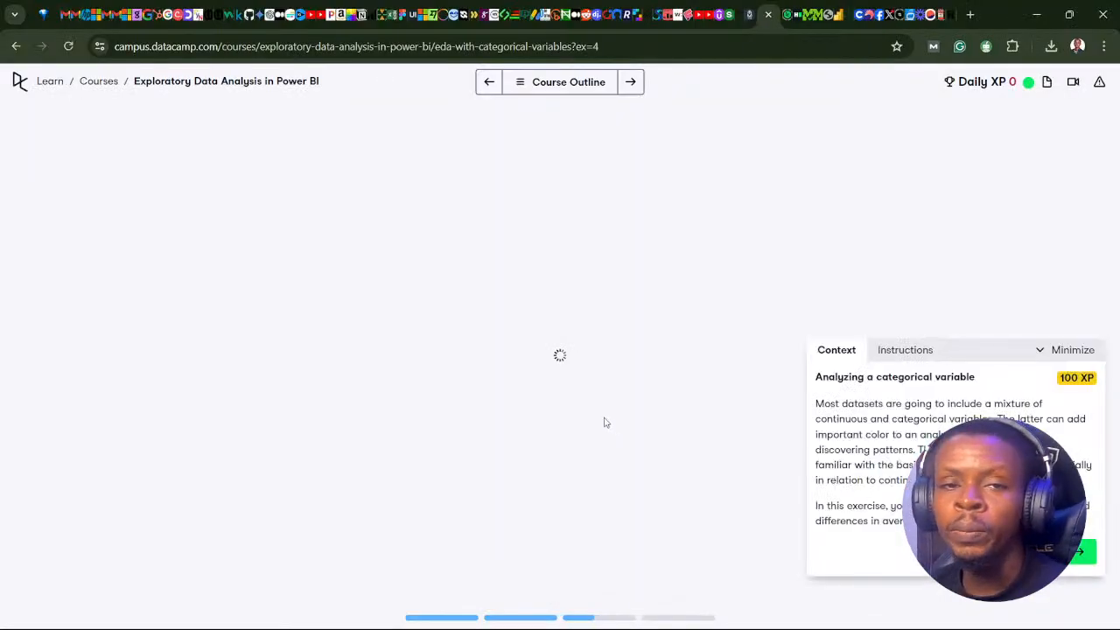
- Move the "Analyzing a categorical variable" exercise panel toward the middle of the page and advance its instructions to number 2
left_click_drag(975, 353, 471, 250)
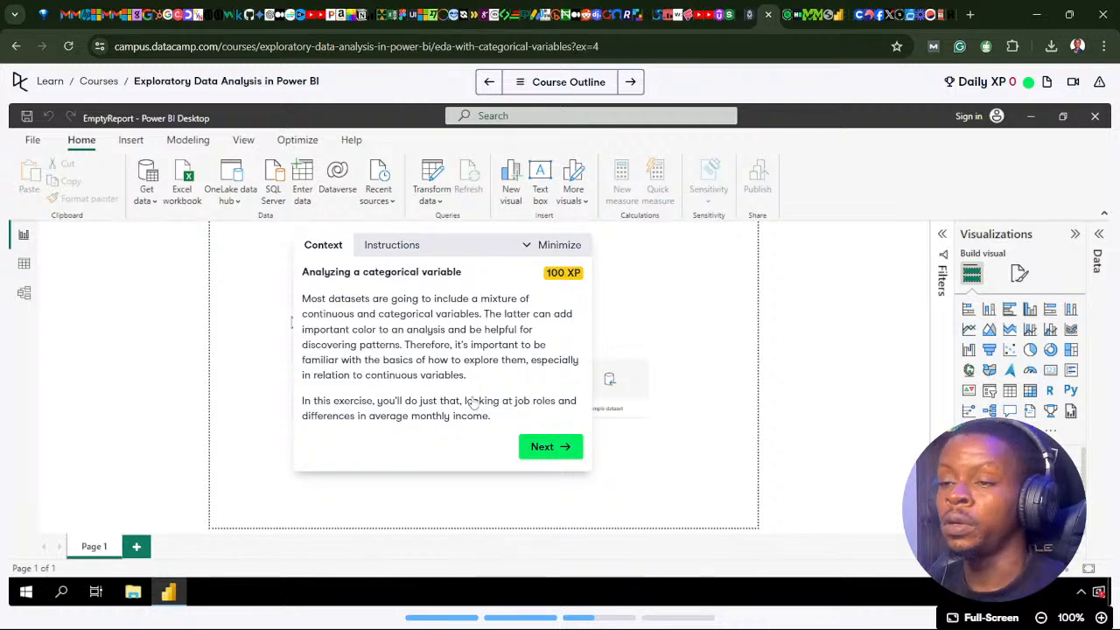
left_click(548, 445)
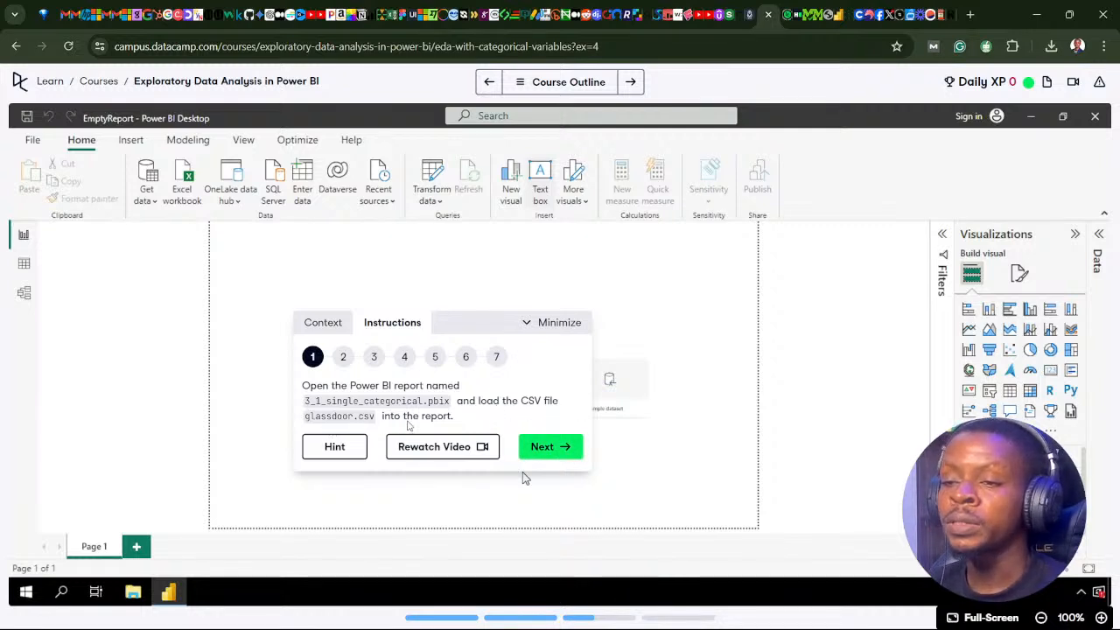
mouse_move(782, 617)
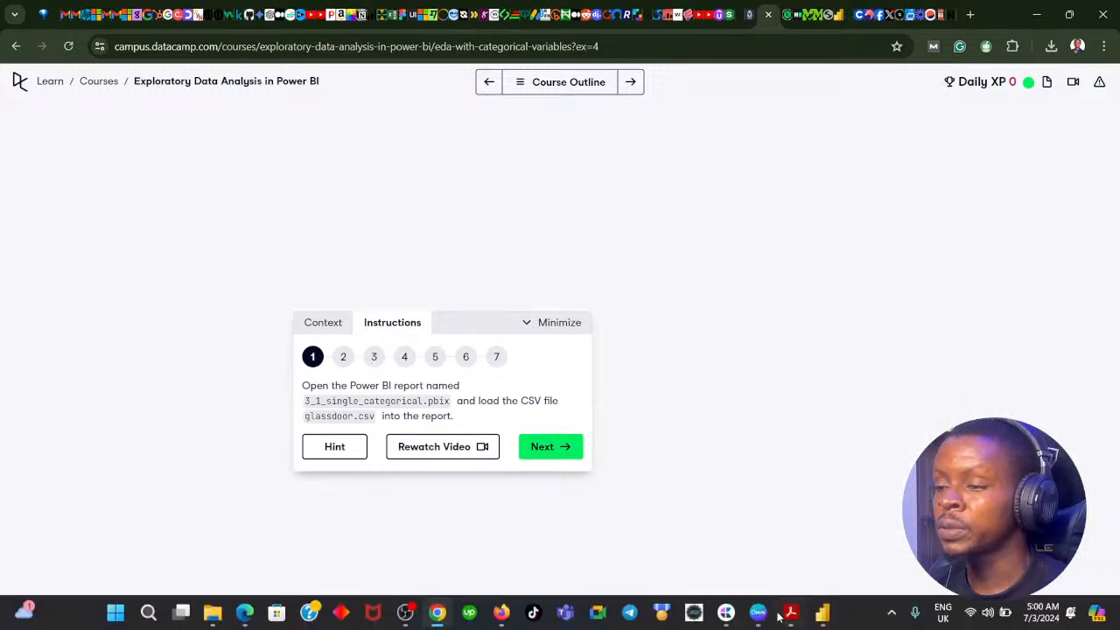
left_click(531, 454)
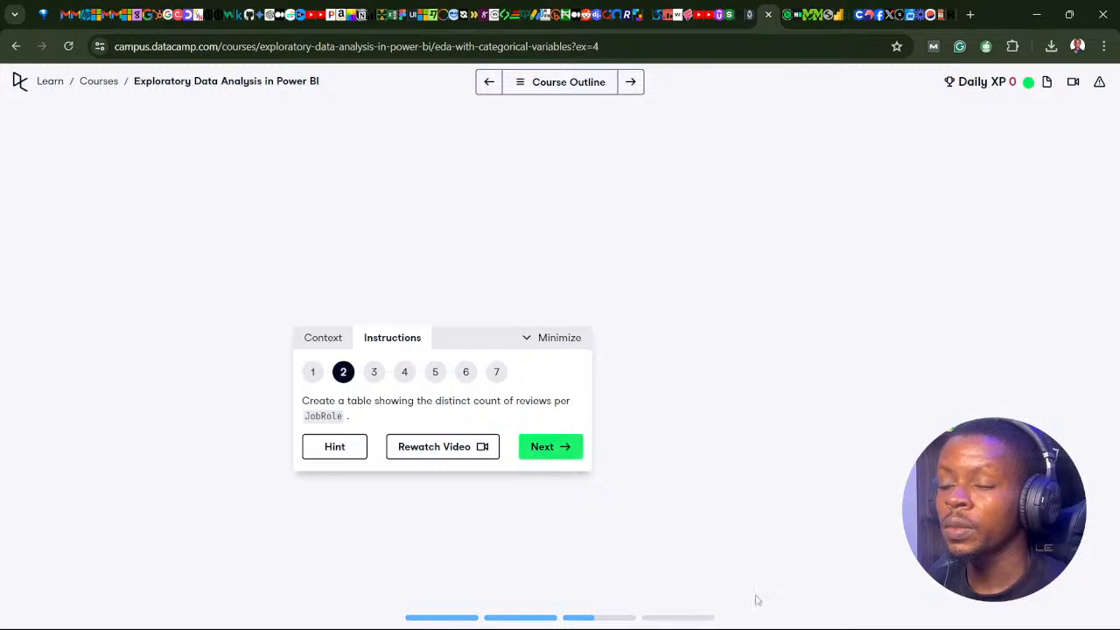
- Switch to the 3_1_single_categorical report in Power BI Desktop and check the fields of the glassdoor table
mouse_move(823, 604)
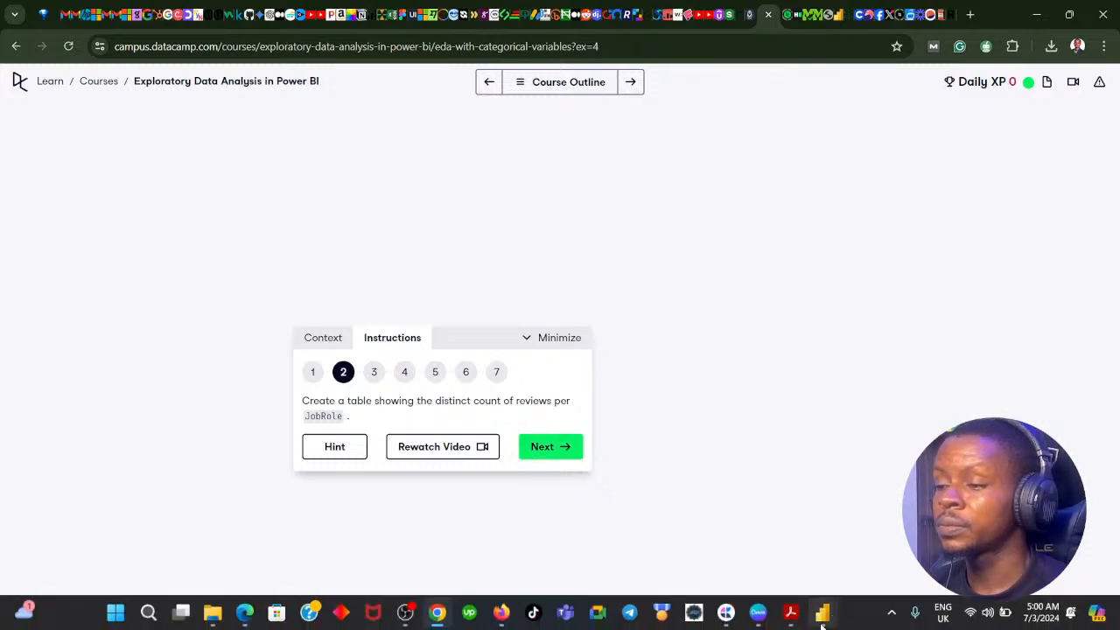
left_click(822, 617)
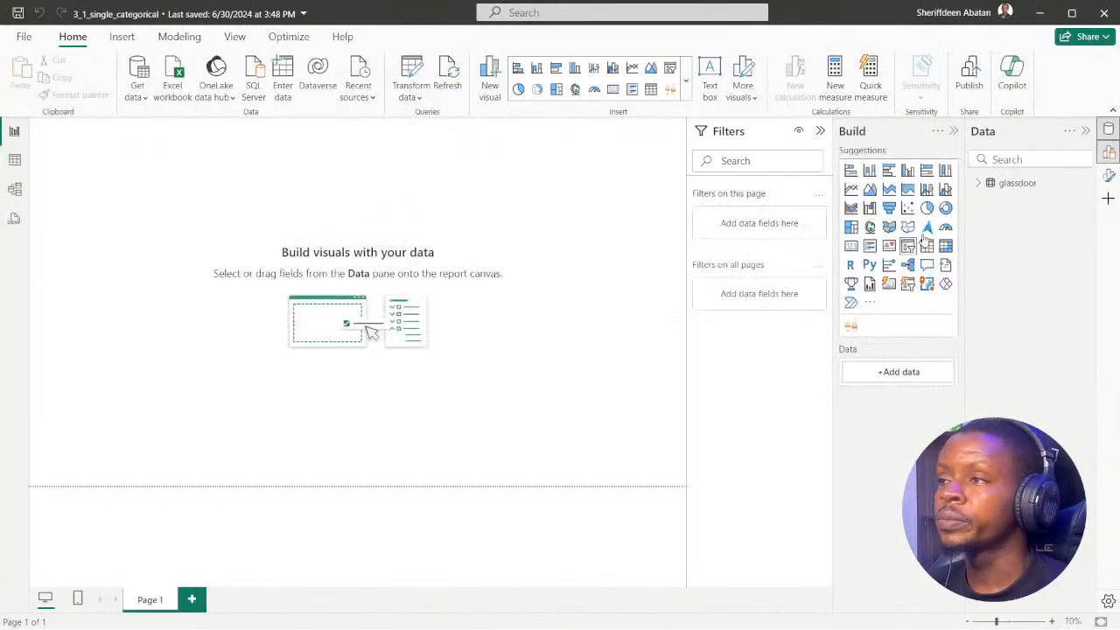
left_click(977, 185)
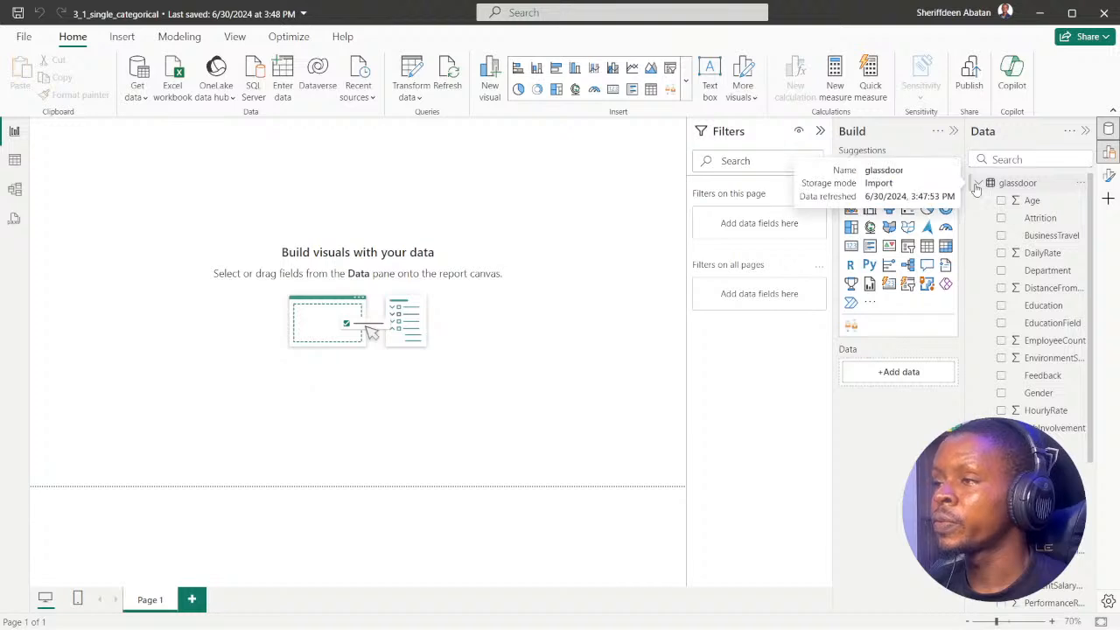
left_click(978, 186)
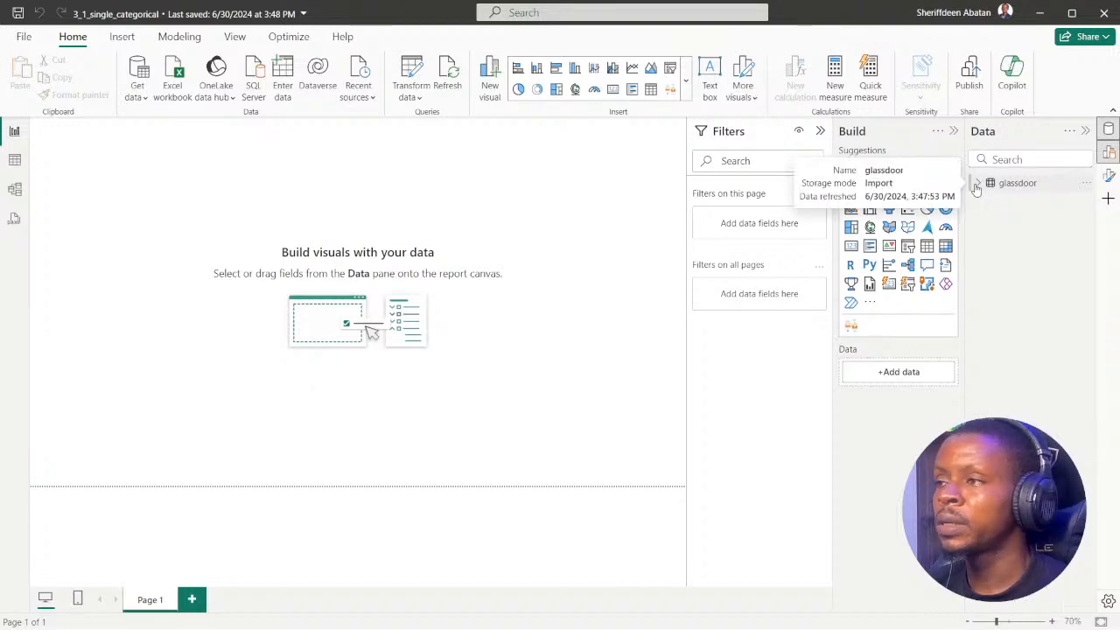
left_click(146, 96)
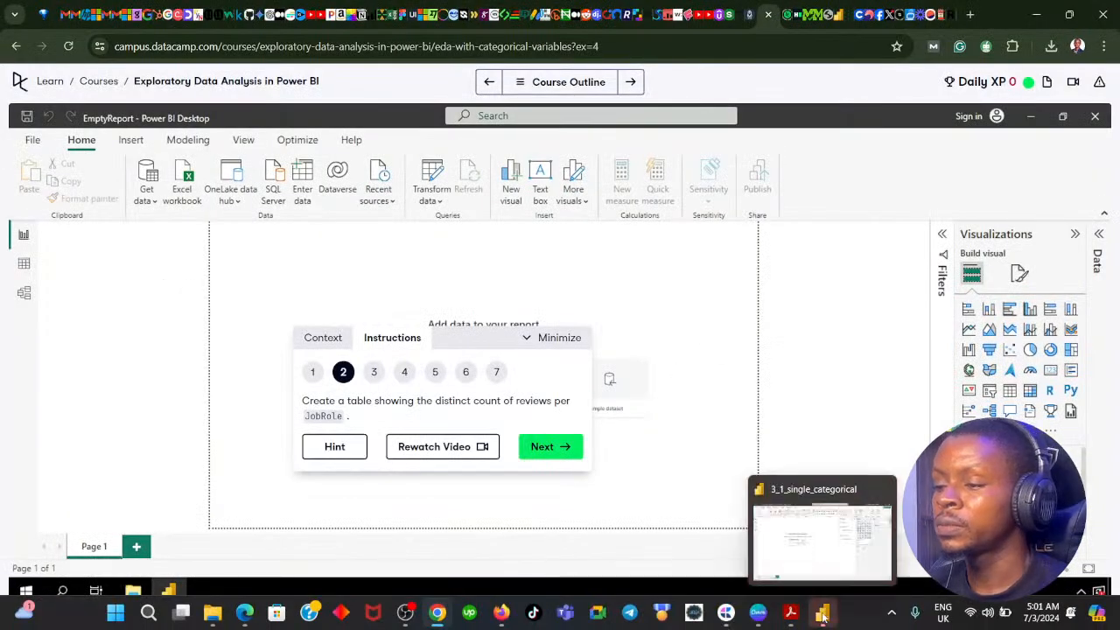
left_click(821, 617)
left_click(492, 327)
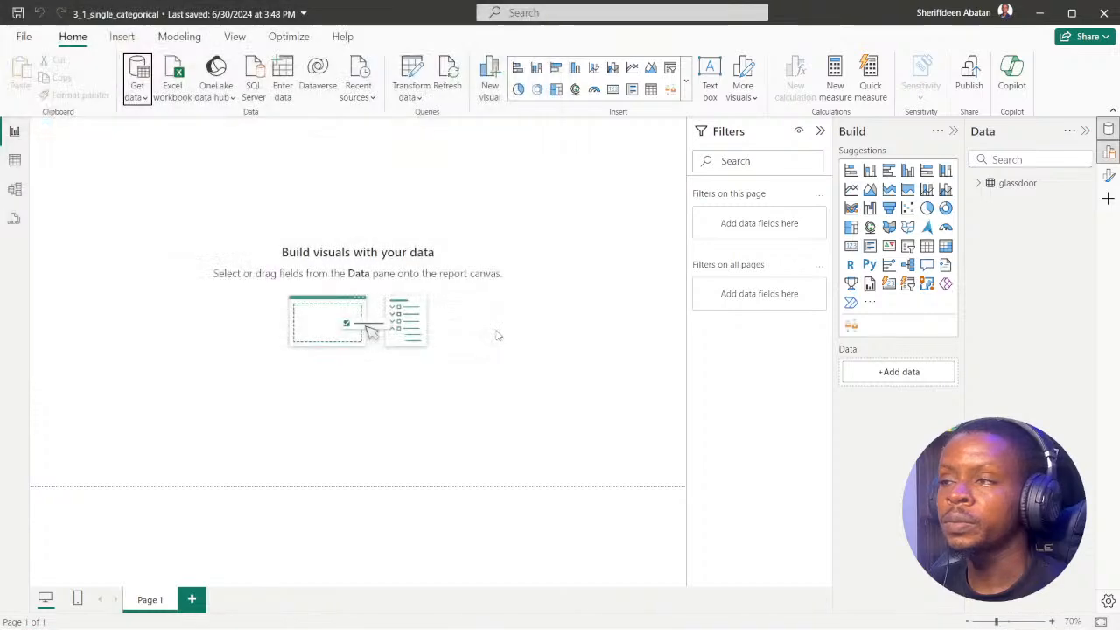
left_click(147, 96)
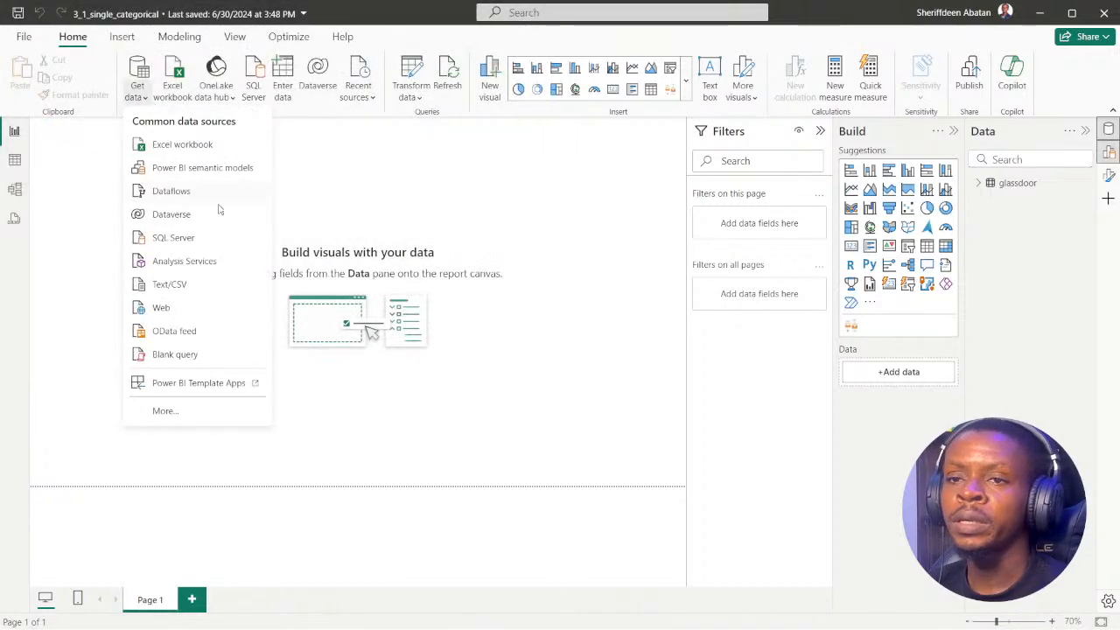
left_click(170, 286)
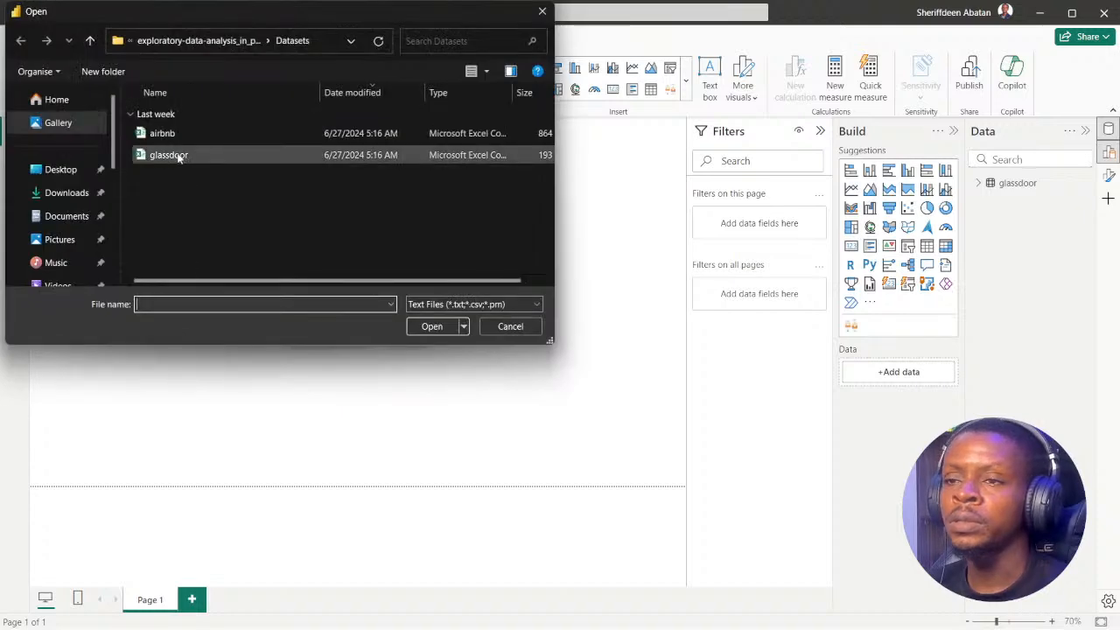
left_click(507, 328)
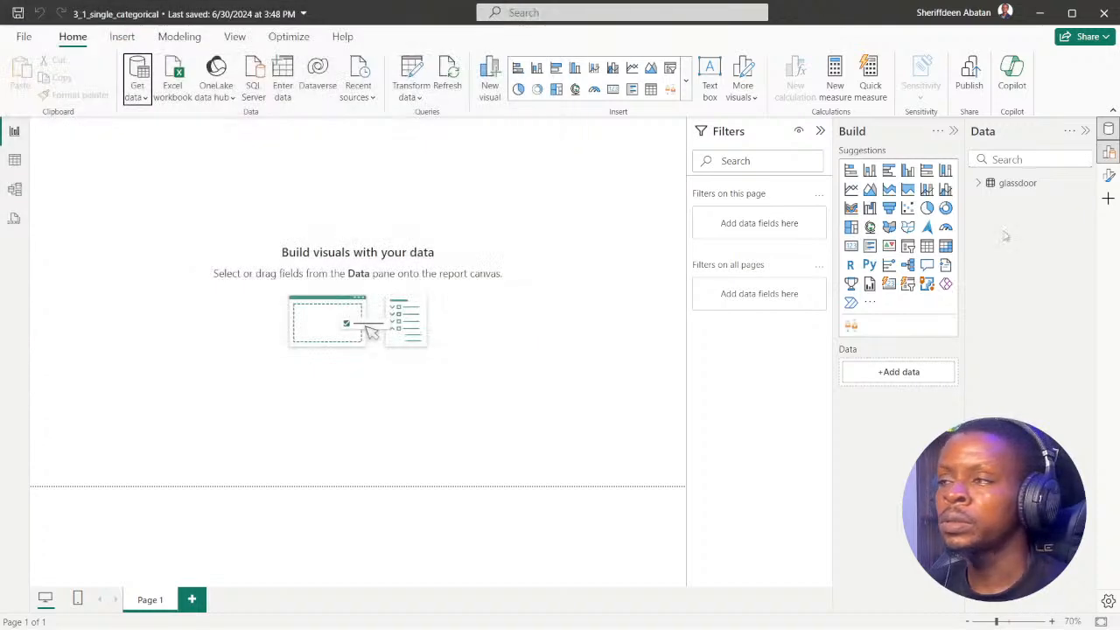
- Examine the glassdoor table's fields, data columns and row count, and return to the report canvas
left_click(978, 183)
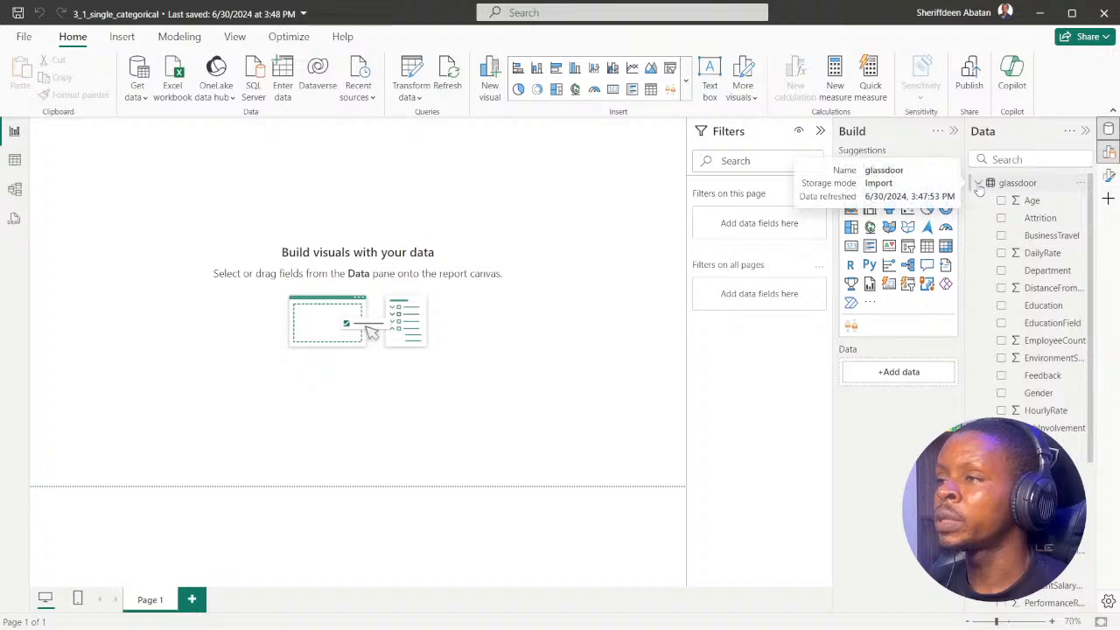
left_click(978, 183)
left_click(14, 161)
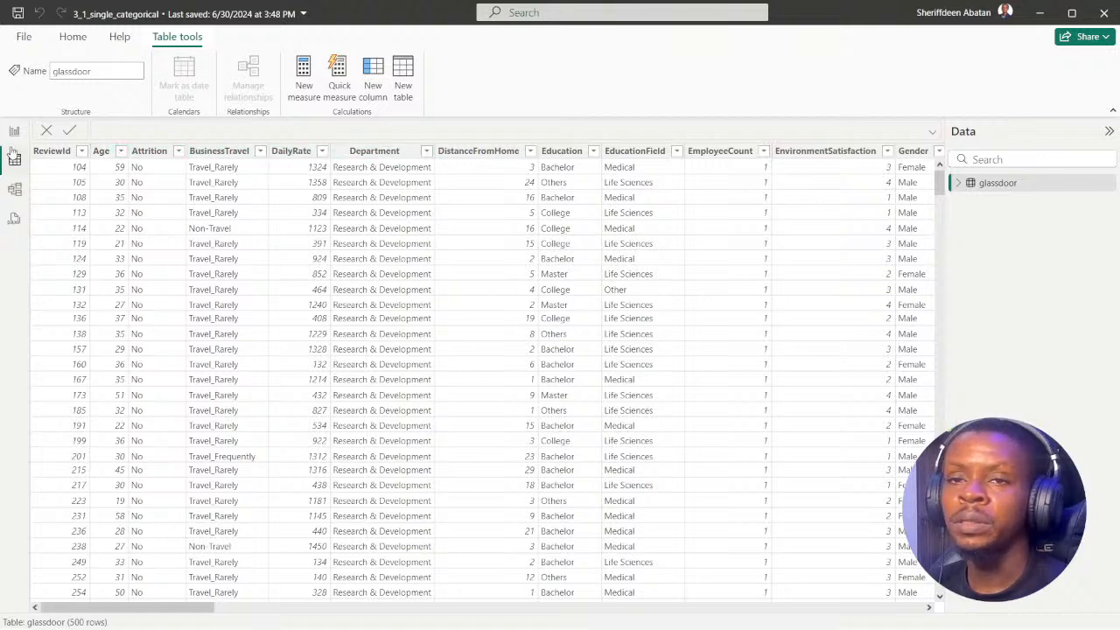
mouse_move(146, 610)
left_mouse_down()
mouse_move(224, 610)
mouse_move(125, 607)
left_mouse_up()
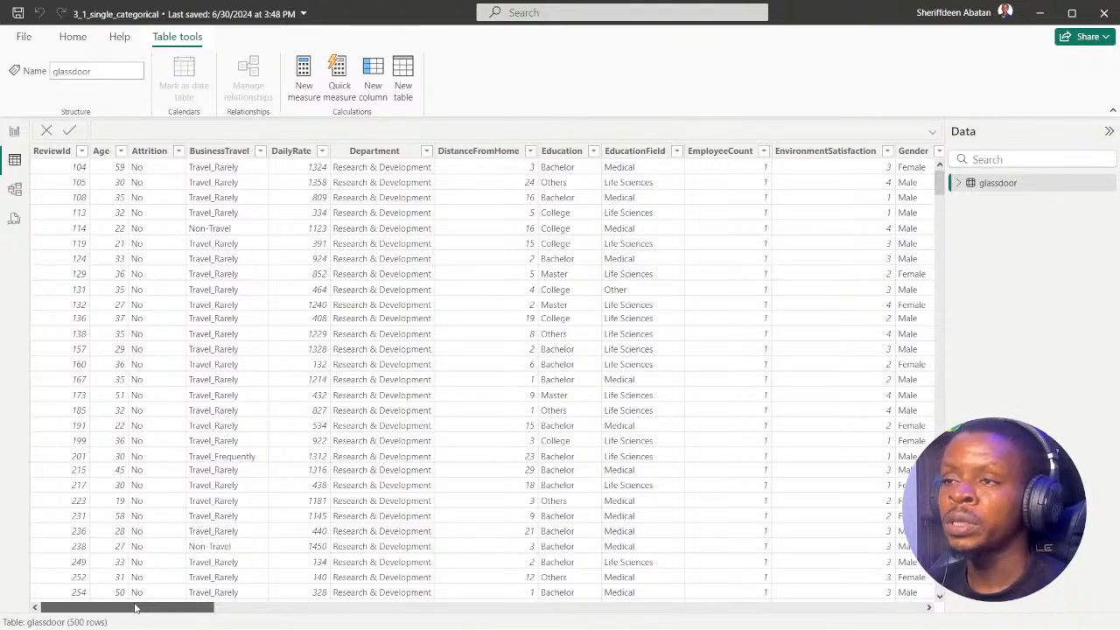
left_click_drag(144, 610, 266, 623)
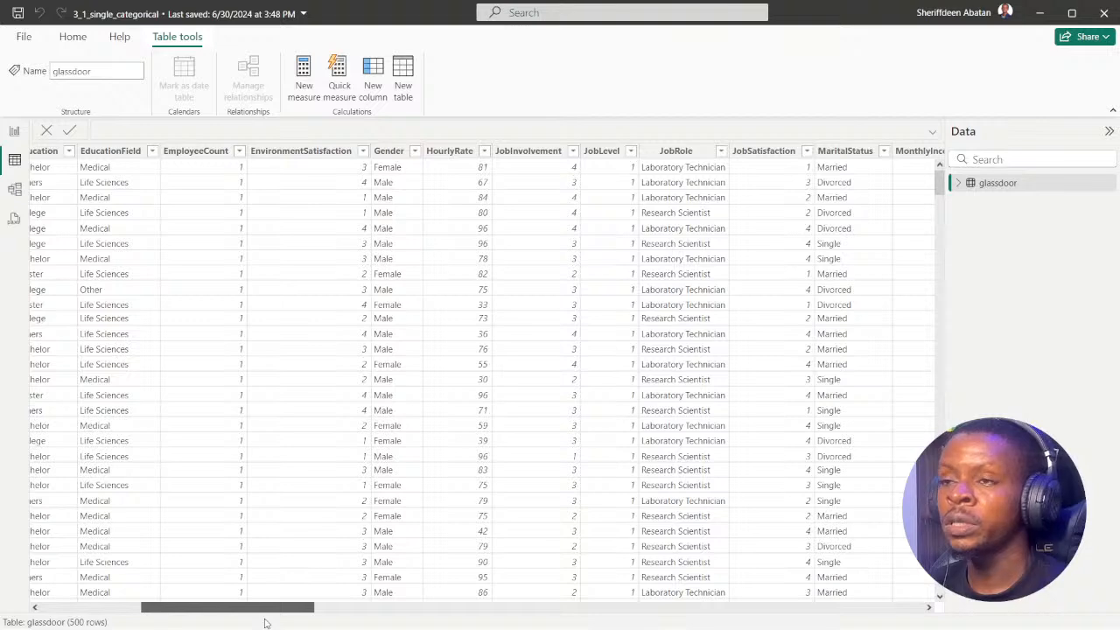
left_click_drag(266, 623, 295, 625)
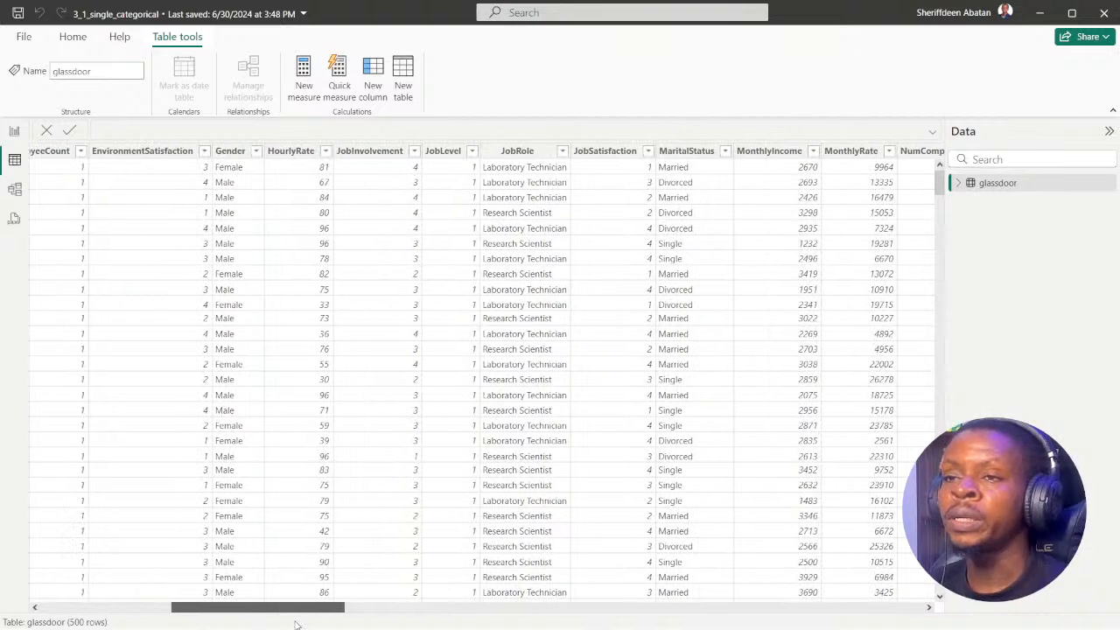
left_click_drag(295, 624, 875, 607)
left_click_drag(949, 628, 175, 612)
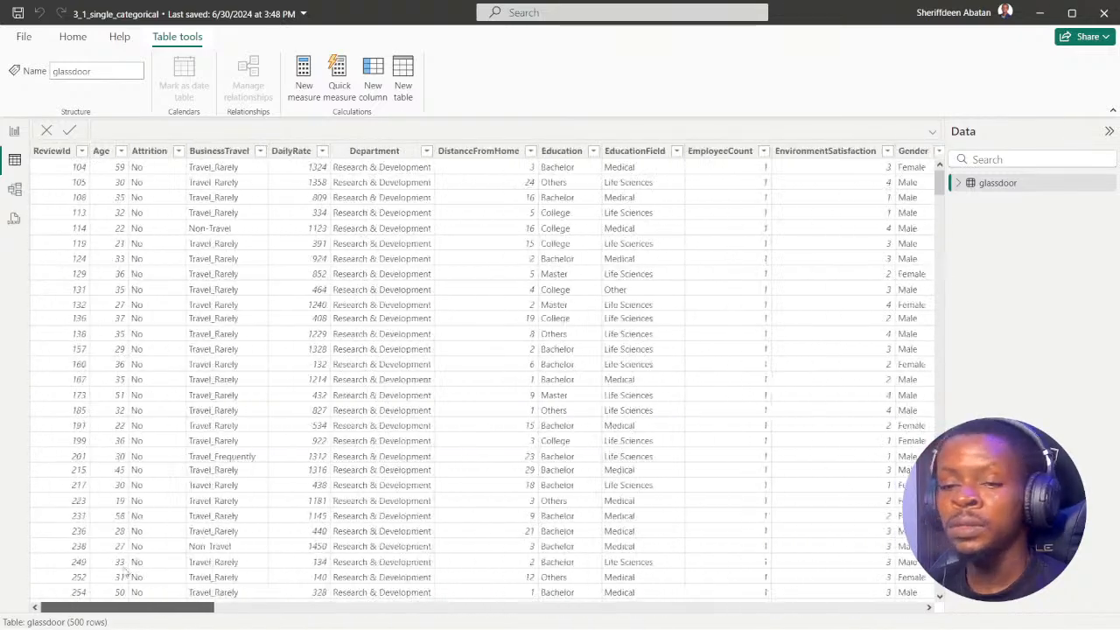
left_click(14, 131)
left_click(15, 160)
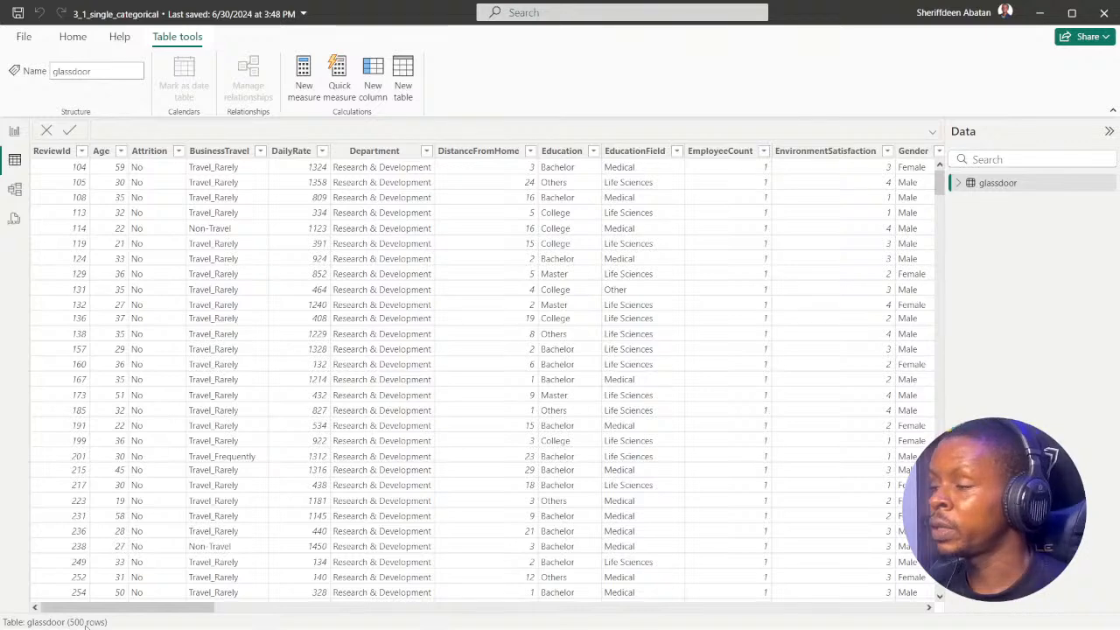
left_click(14, 133)
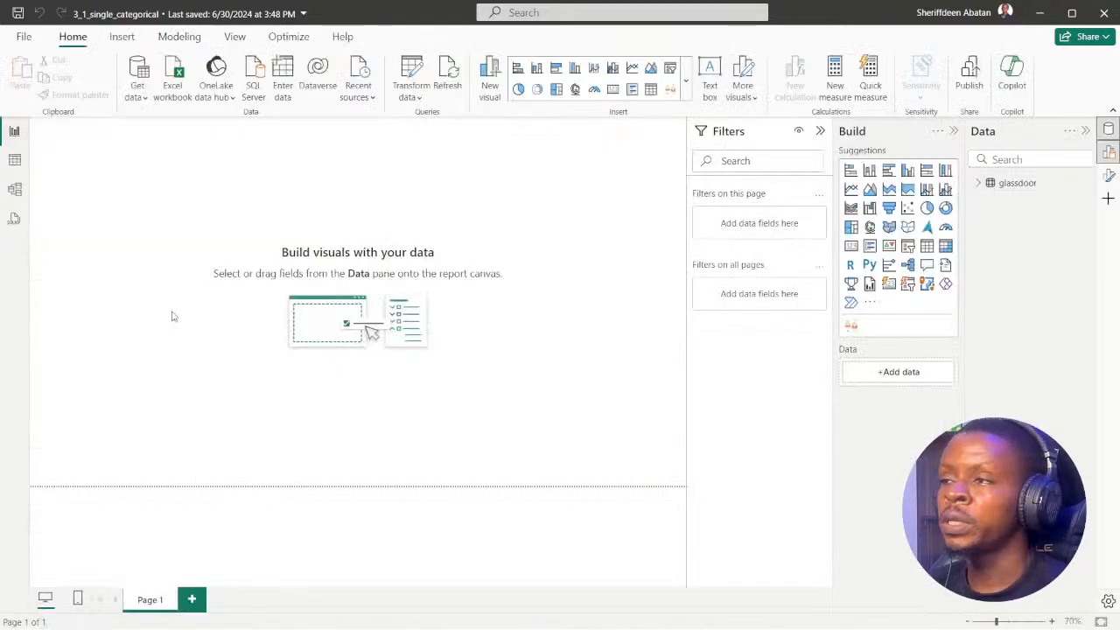
- Reread instruction 2 of the DataCamp exercise in the browser and return to the Power BI report
left_click(438, 612)
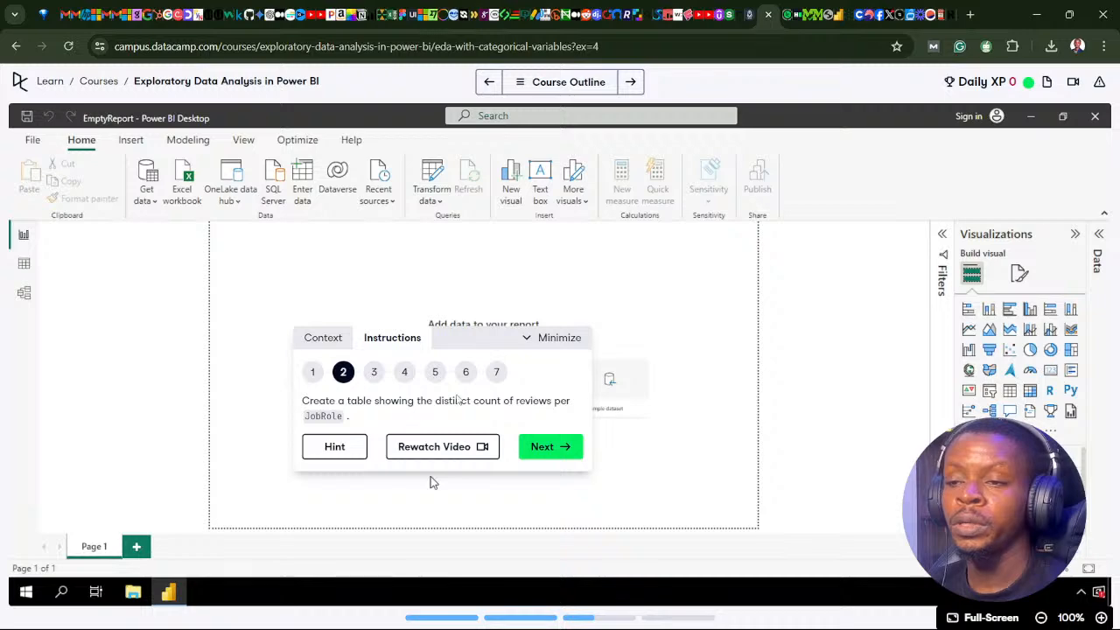
mouse_move(396, 593)
left_click(436, 612)
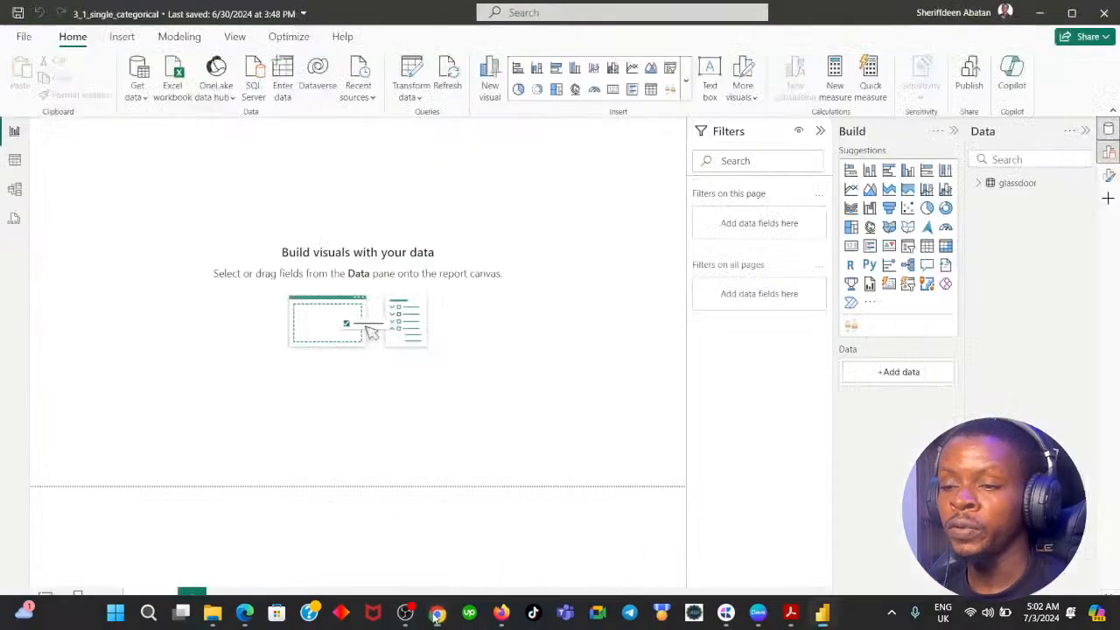
- Examine the glassdoor data columns from ReviewId through ReviewDateKey and back to the feedback text
left_click(15, 160)
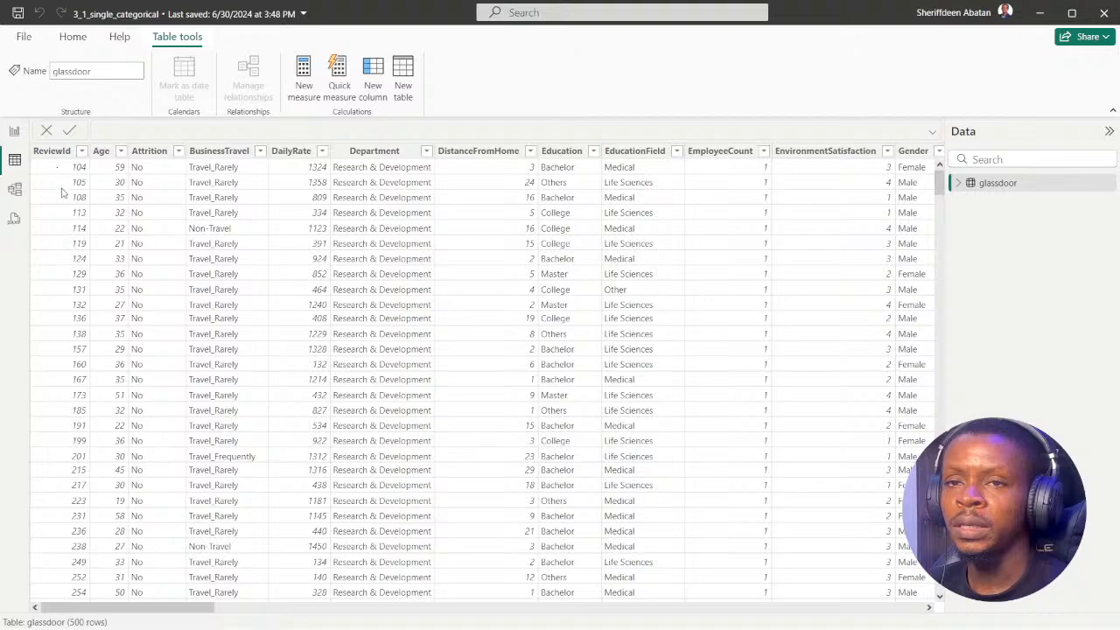
left_click_drag(161, 611, 939, 626)
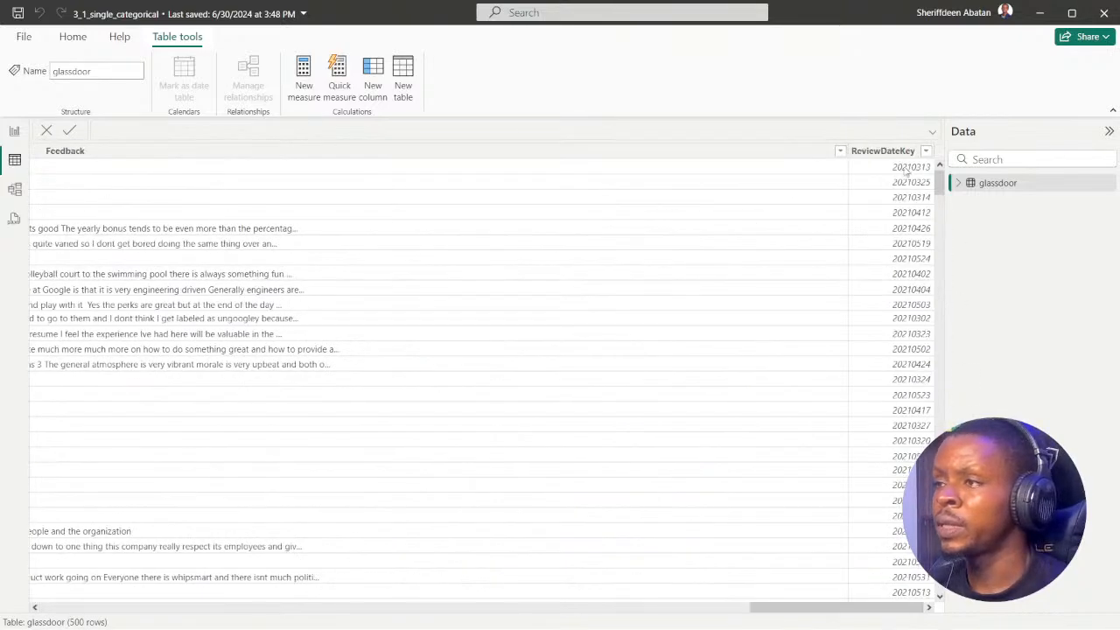
left_click_drag(840, 608, 638, 608)
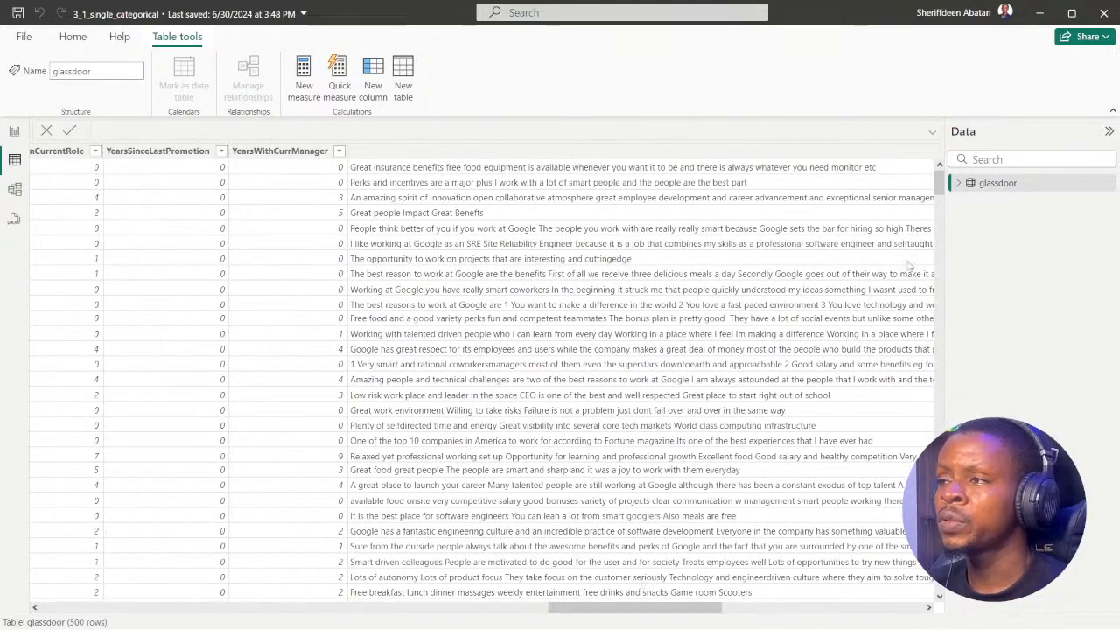
- Search the glassdoor fields for "re" and "jo", clear the search, and return to the report canvas
left_click(1002, 156)
type("re")
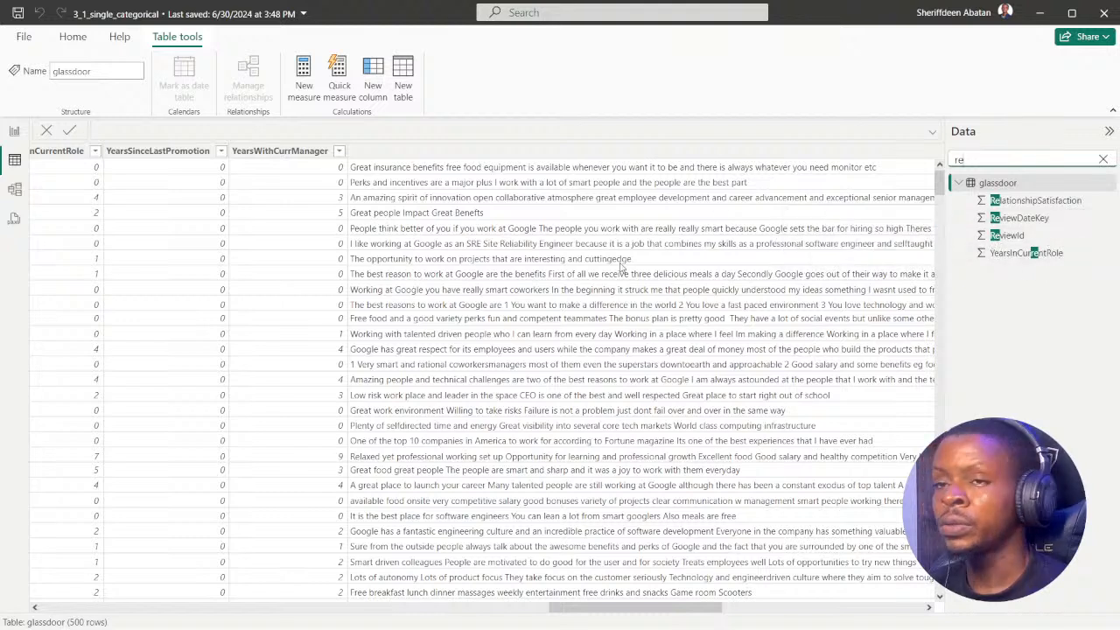
left_click_drag(964, 160, 942, 164)
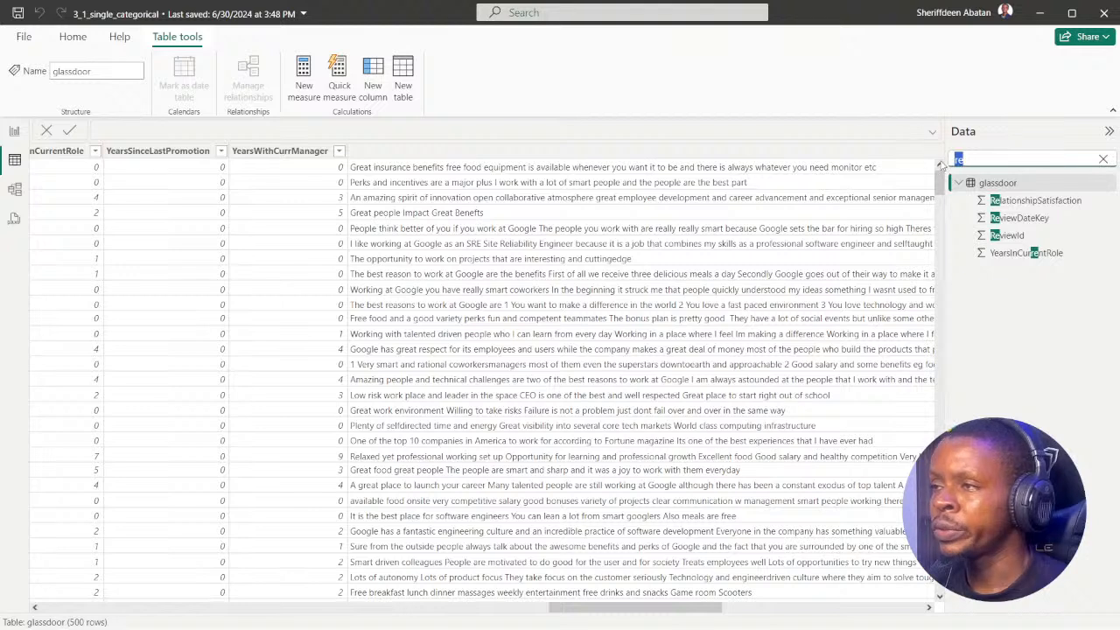
type("jo")
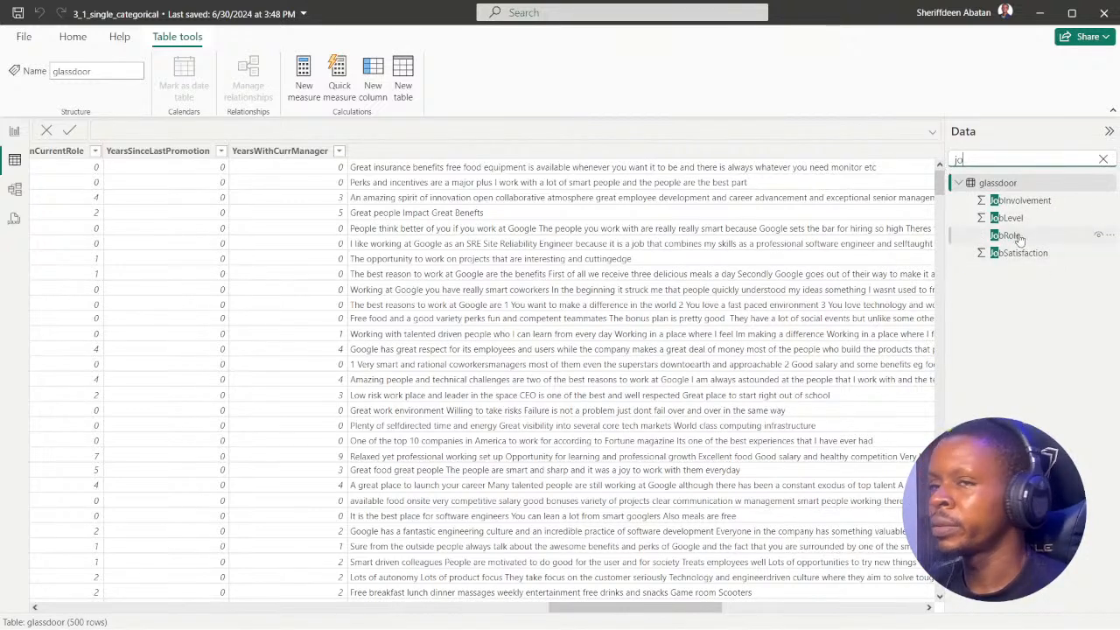
left_click(1102, 160)
left_click_drag(595, 607, 3, 262)
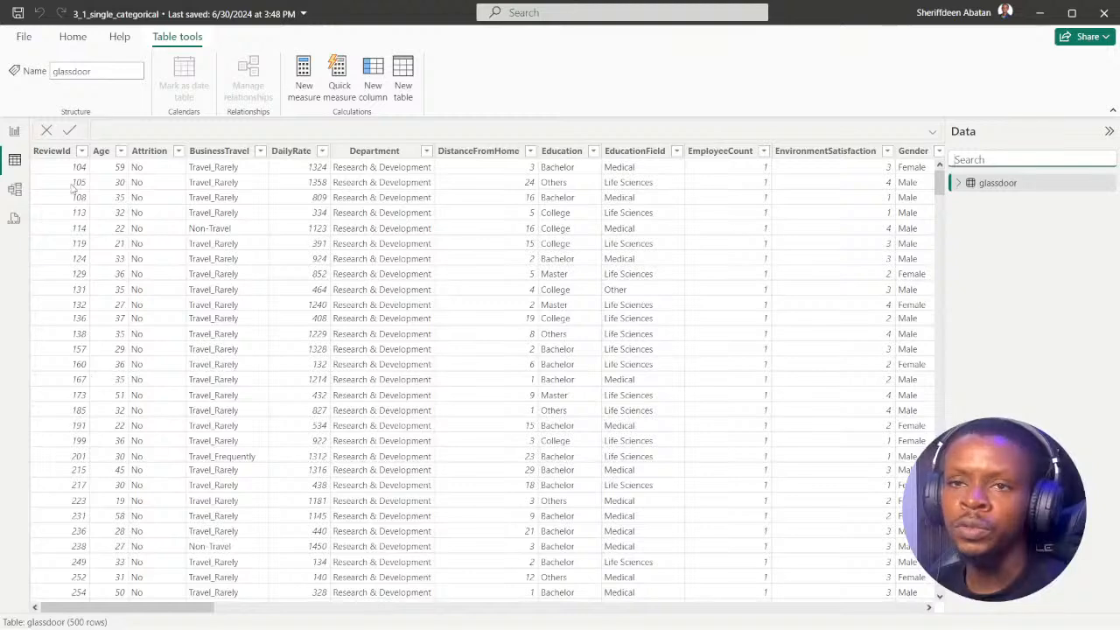
left_click(14, 130)
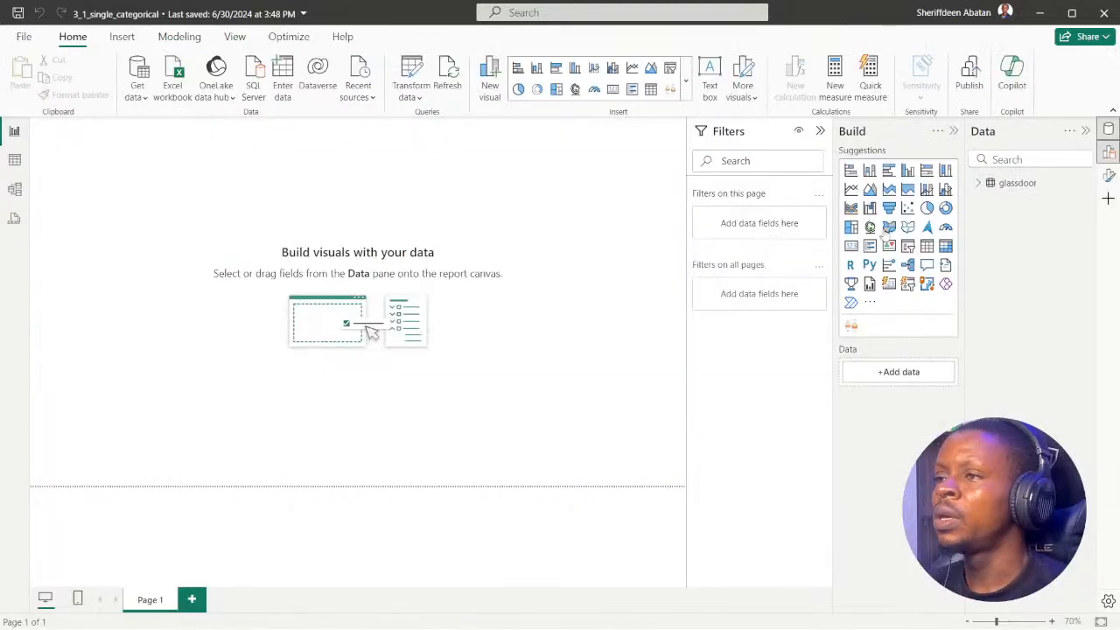
- Insert a table visual, enlarge it to span over half the canvas width, and recheck the exercise instruction in the browser
left_click(927, 248)
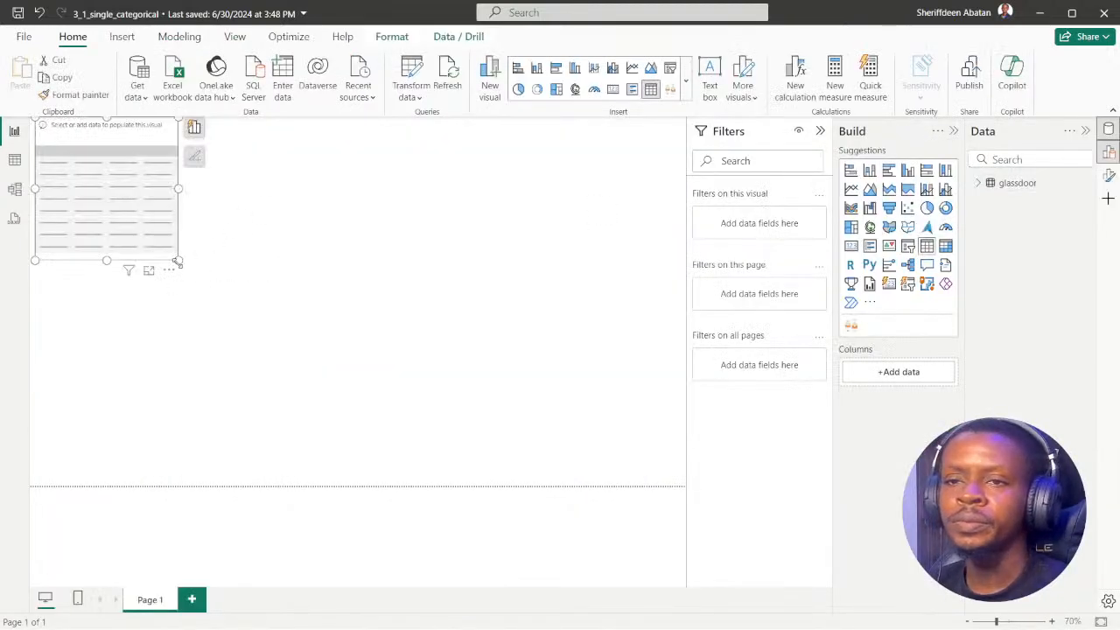
left_click_drag(179, 262, 407, 413)
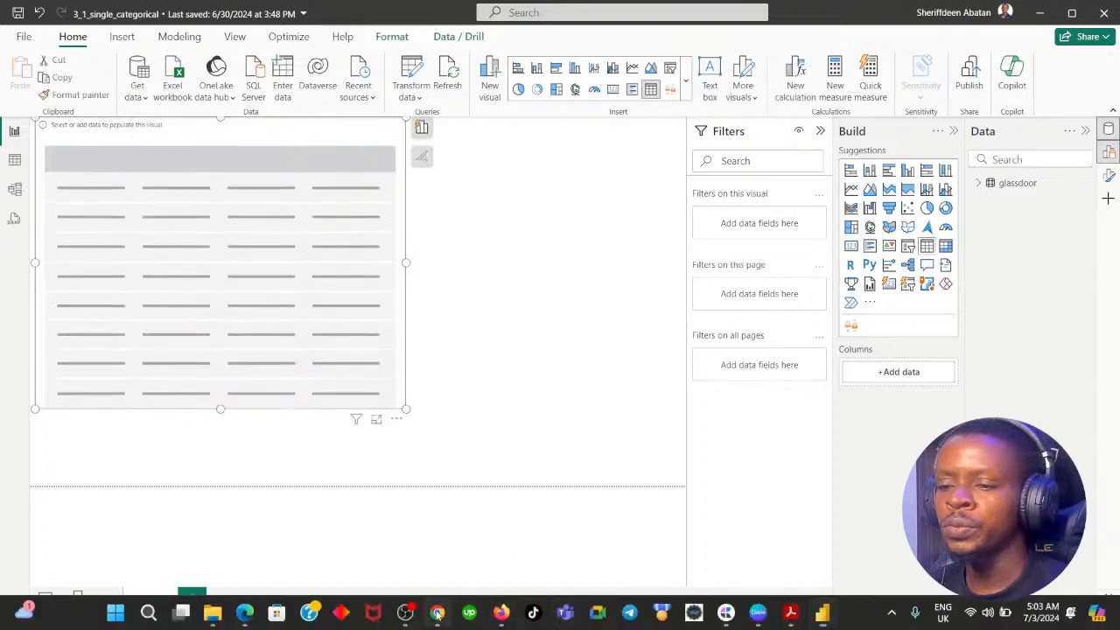
left_click(437, 613)
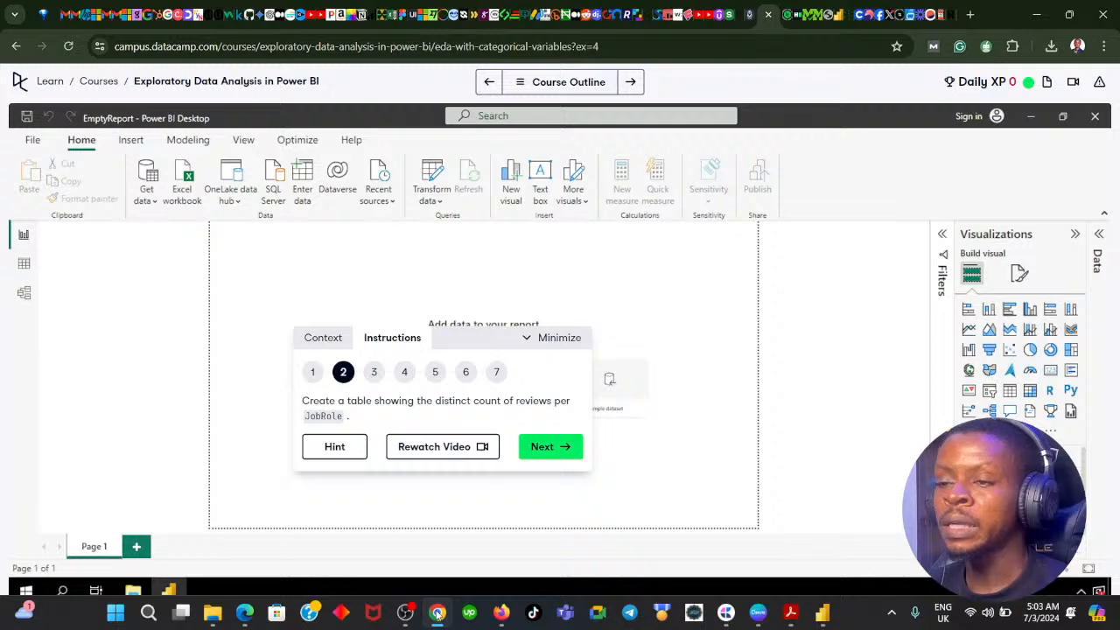
left_click(437, 615)
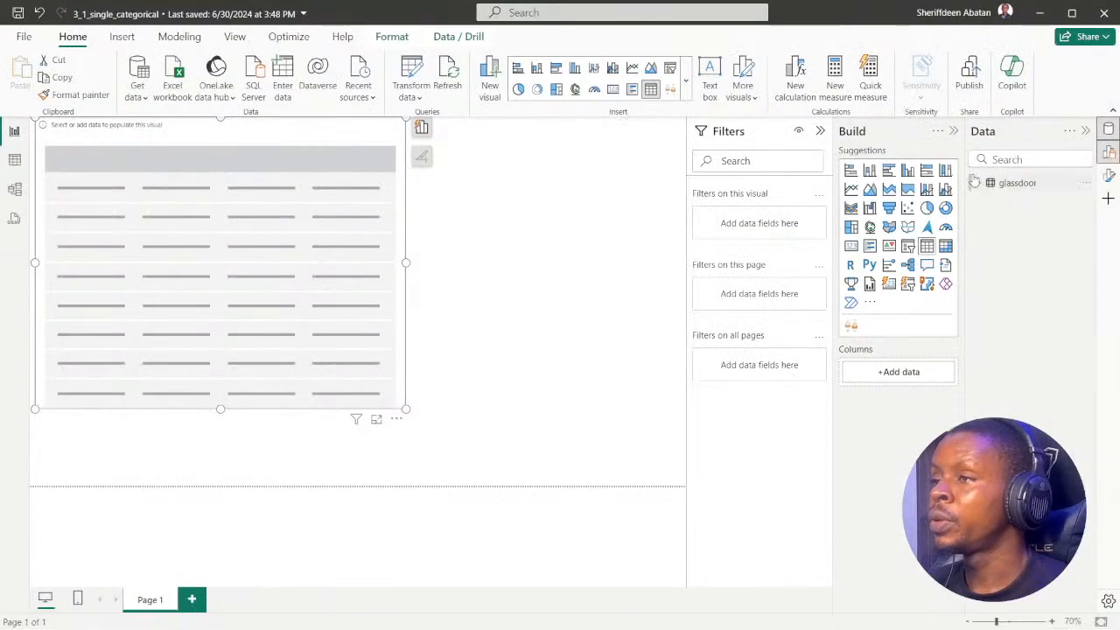
- Expand the glassdoor table and filter its fields by "jo"
left_click(978, 184)
left_click(1014, 159)
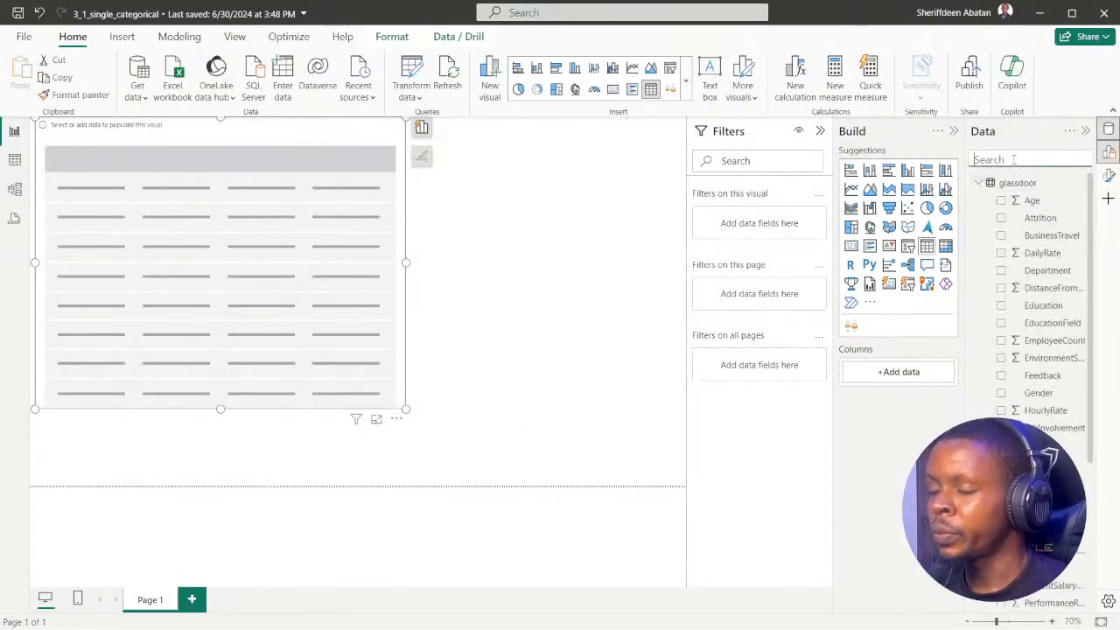
type("jo")
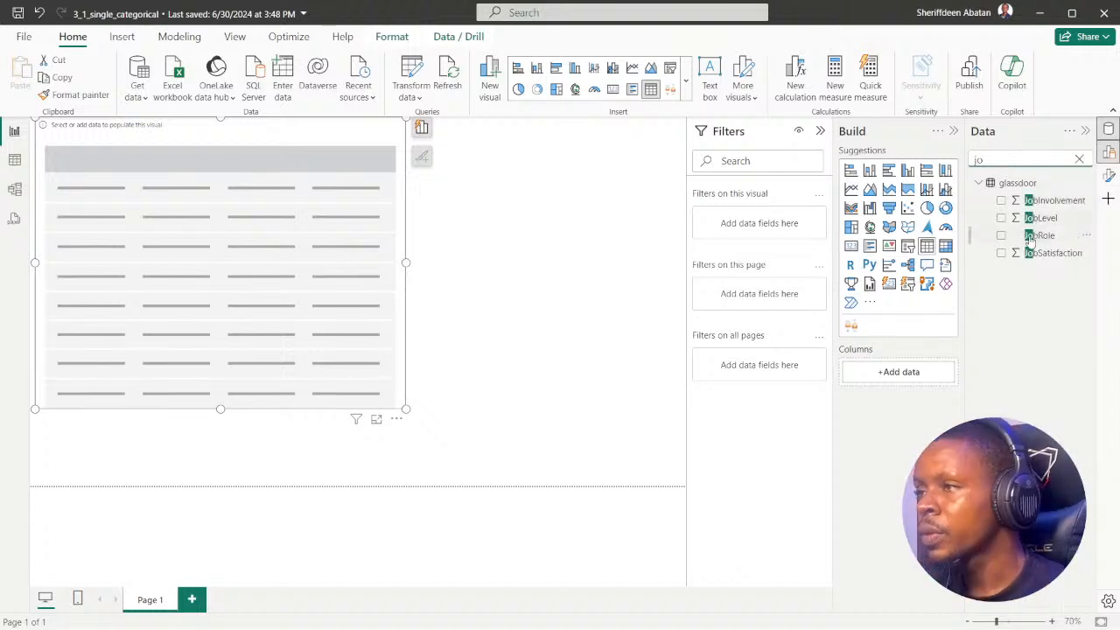
- Add the JobLevel field to the table visual and view its summarization options
left_click(1001, 218)
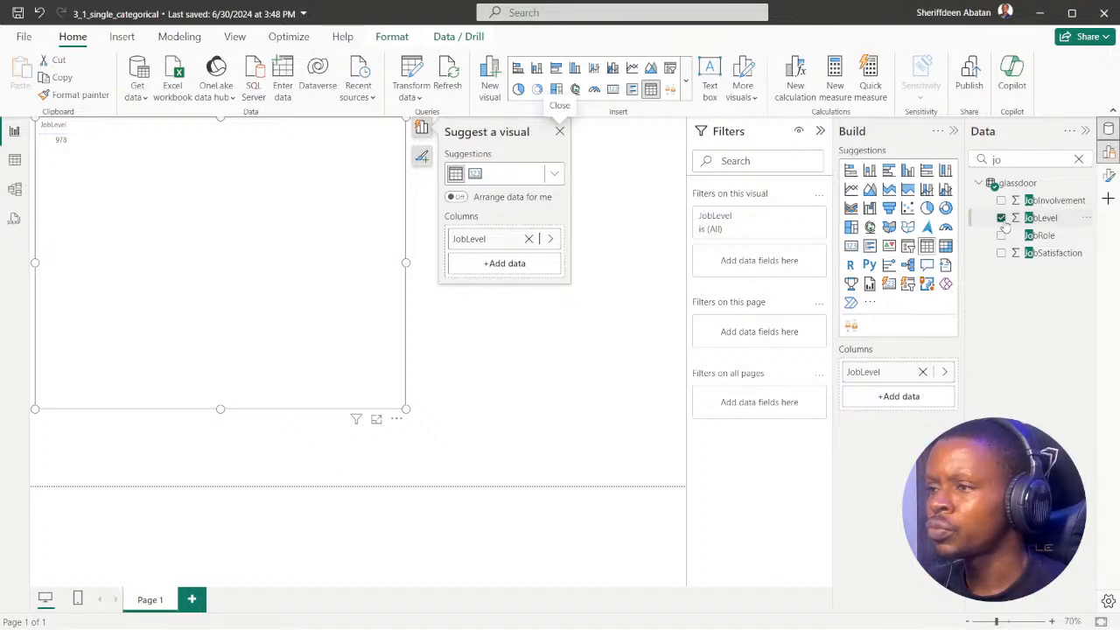
left_click(945, 373)
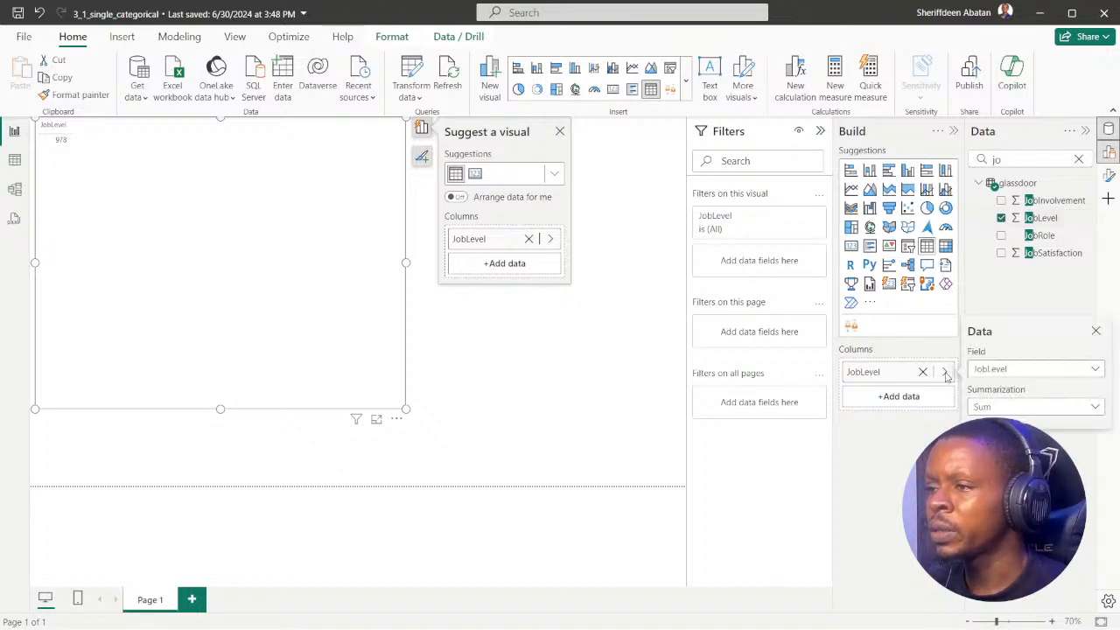
left_click(1029, 410)
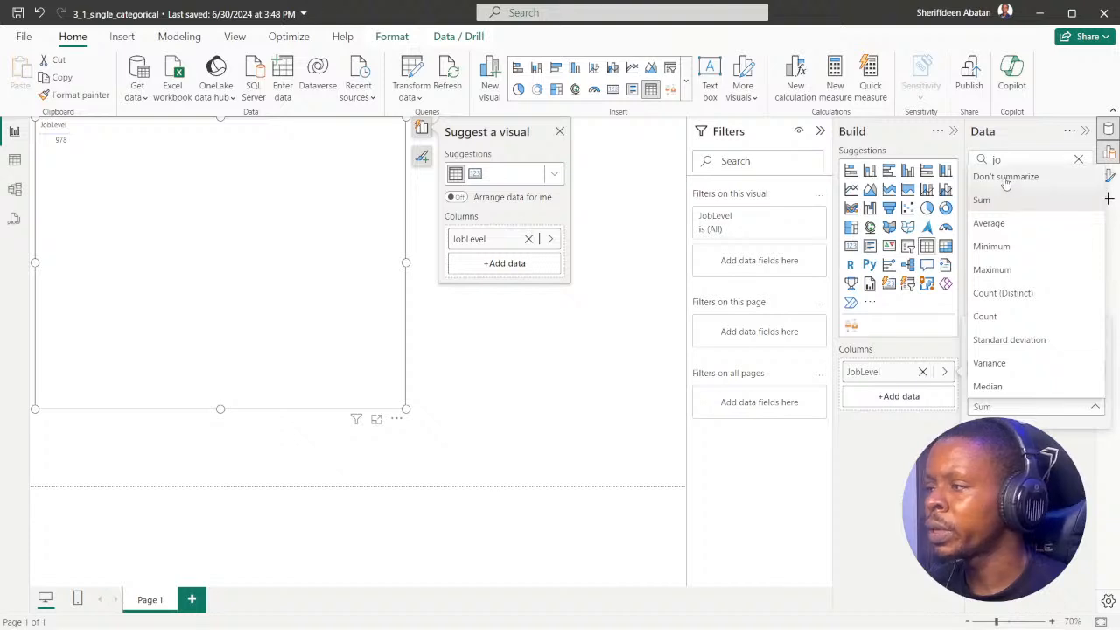
left_click(908, 445)
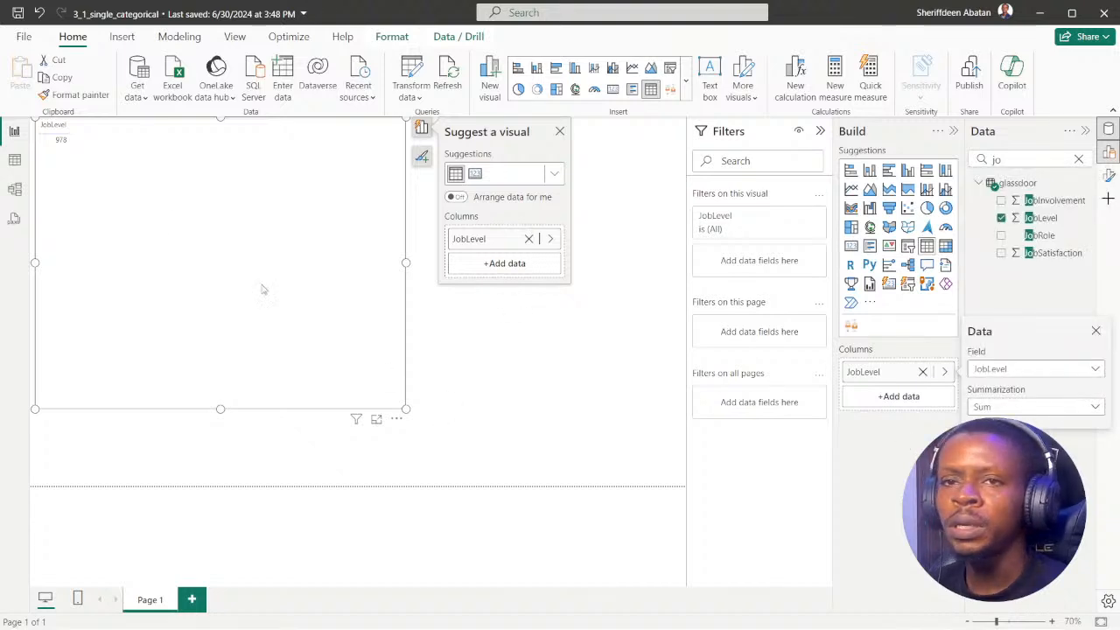
- Inspect the JobRole column in the glassdoor data and return to the report canvas
left_click(15, 160)
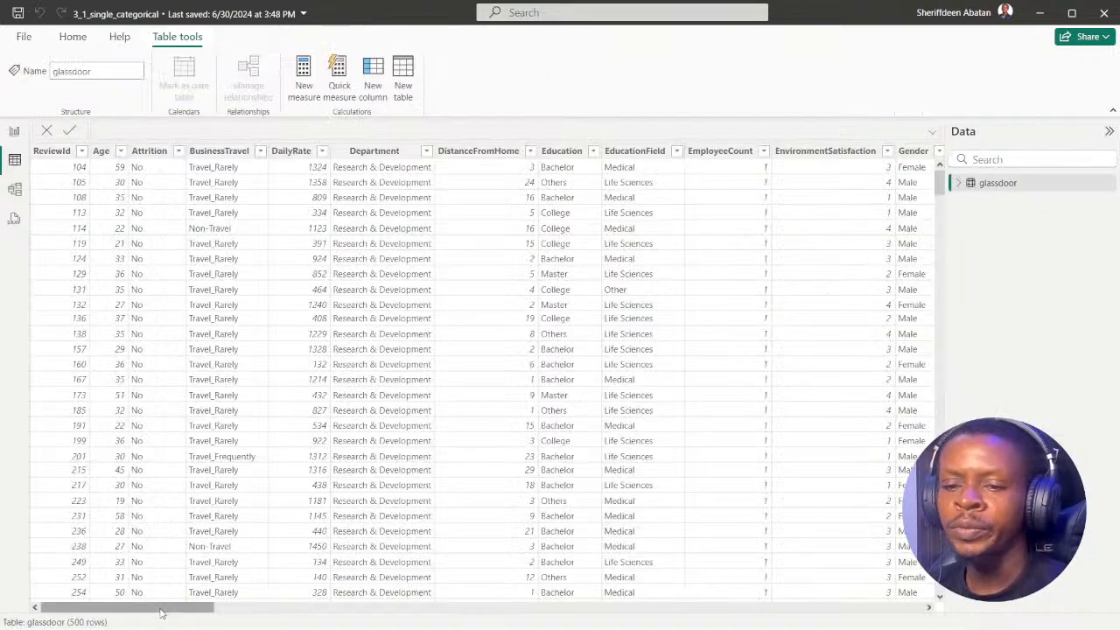
left_click_drag(163, 612, 307, 620)
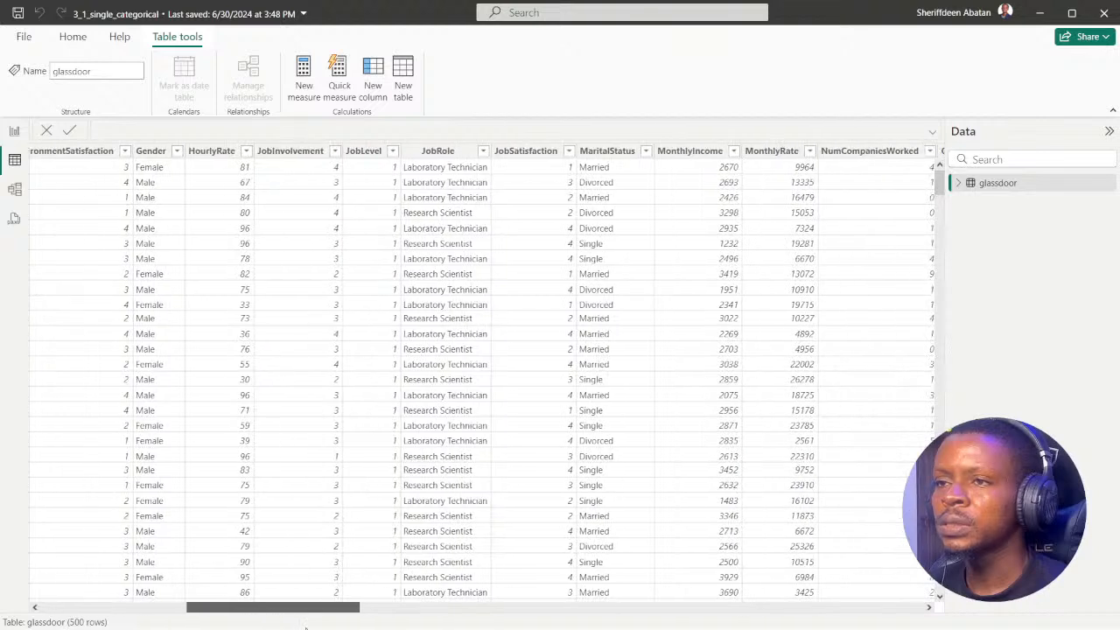
left_click(432, 152)
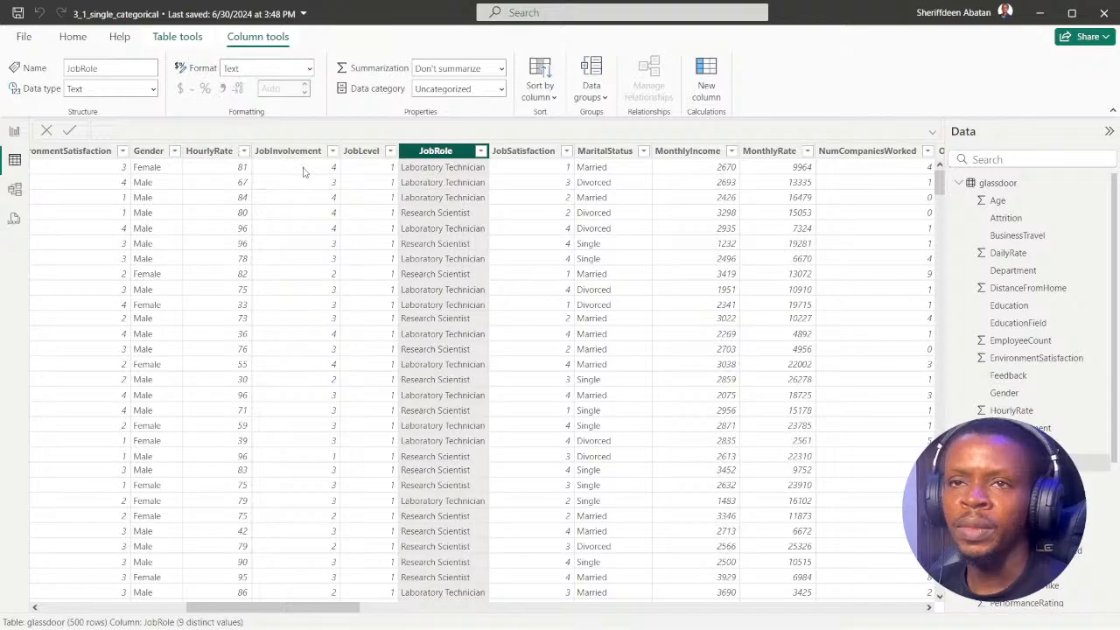
left_click(17, 137)
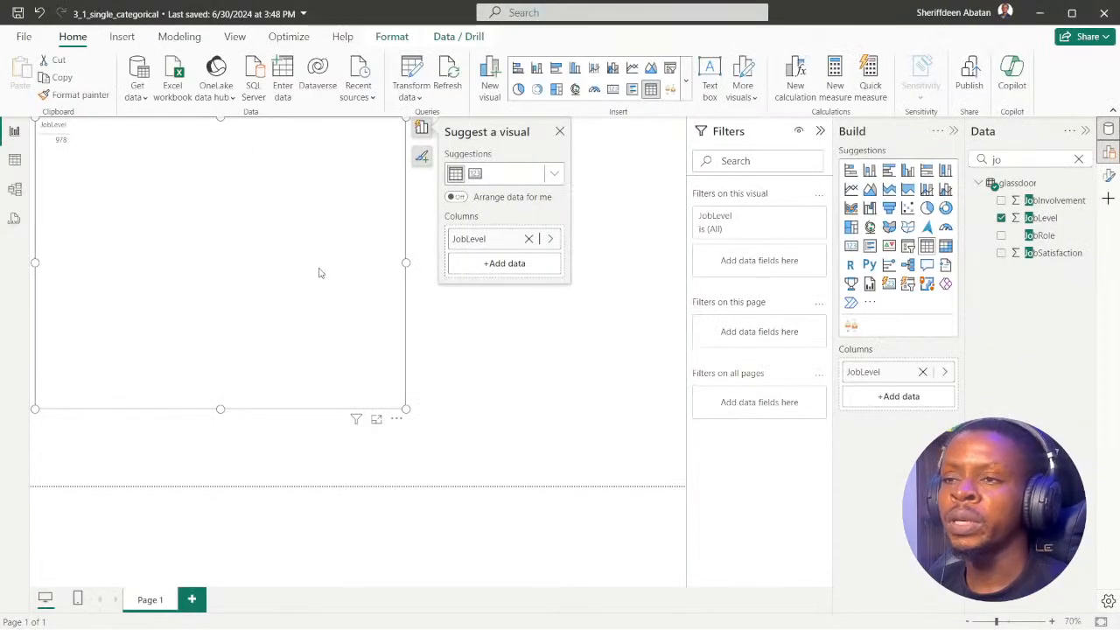
- Set JobLevel's summarization to Don't summarize and remove the field from the table visual
left_click(552, 242)
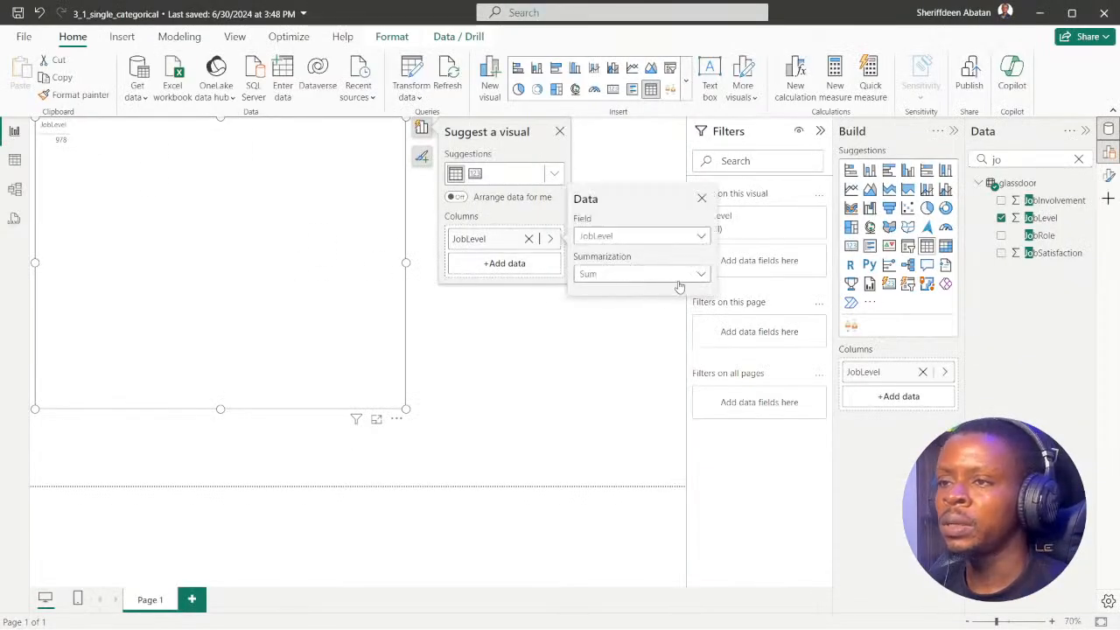
left_click(676, 277)
left_click(617, 294)
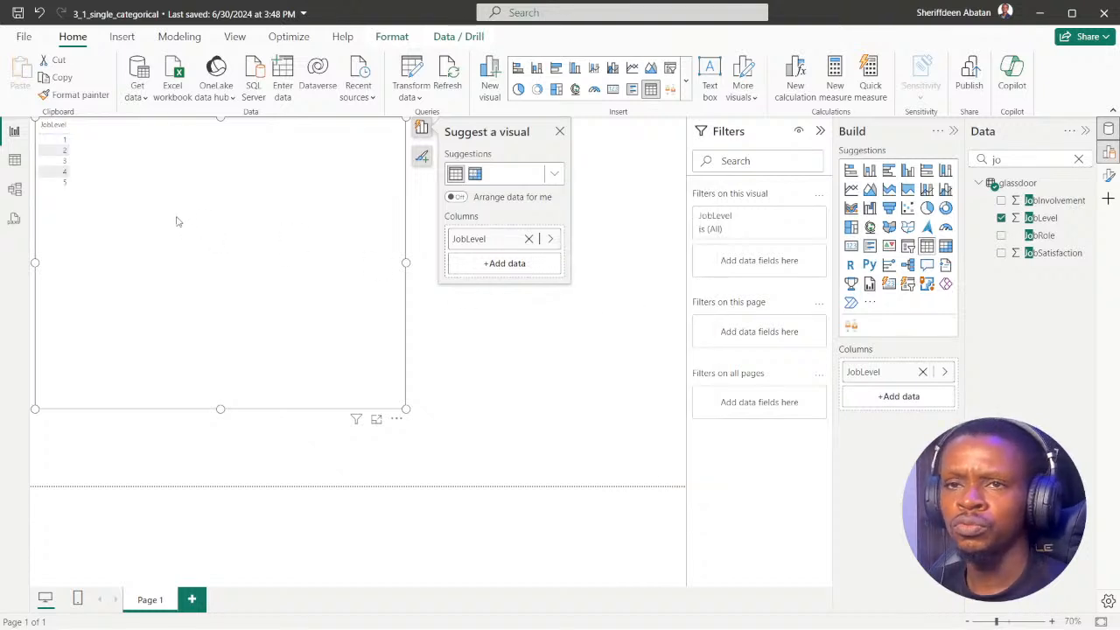
left_click(1001, 219)
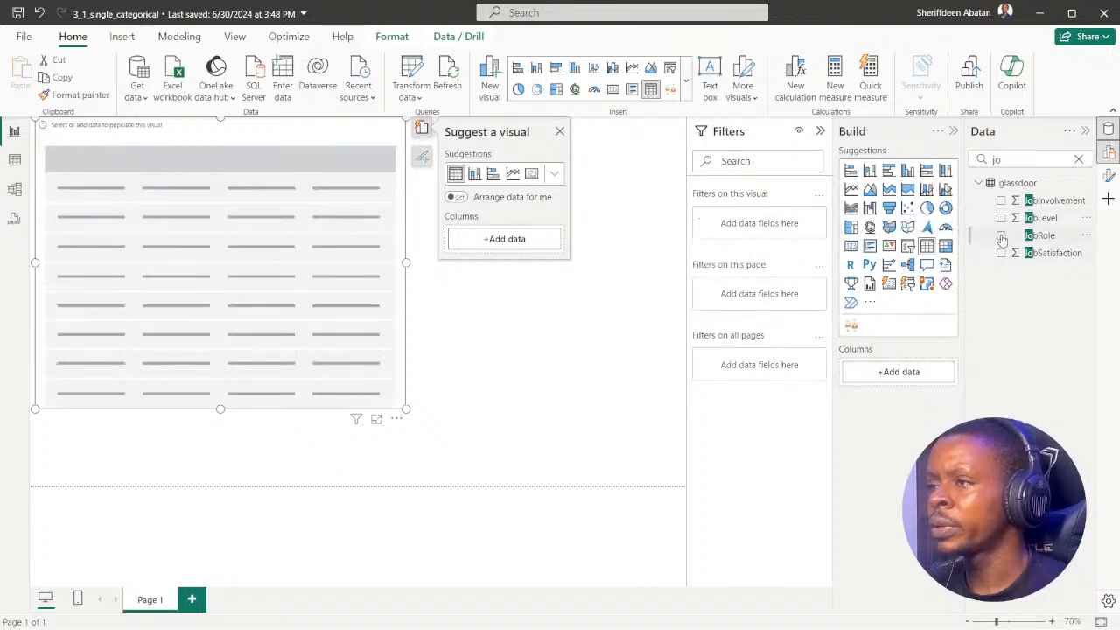
- Add the JobRole field to the table visual and recheck the DataCamp instruction in Chrome before returning to the report
left_click(1002, 236)
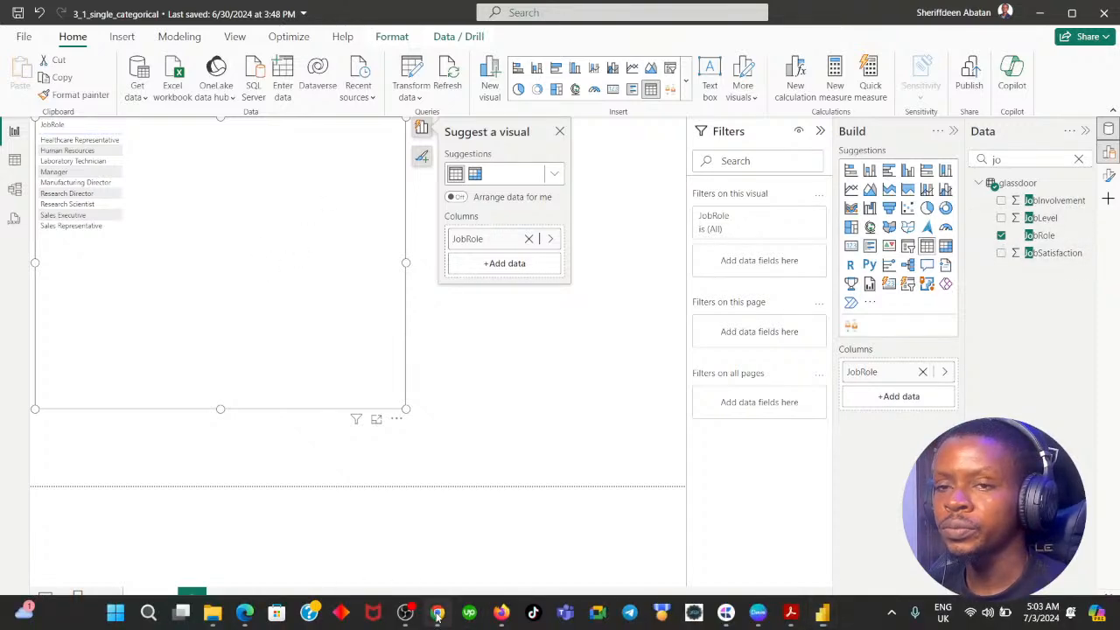
left_click(438, 616)
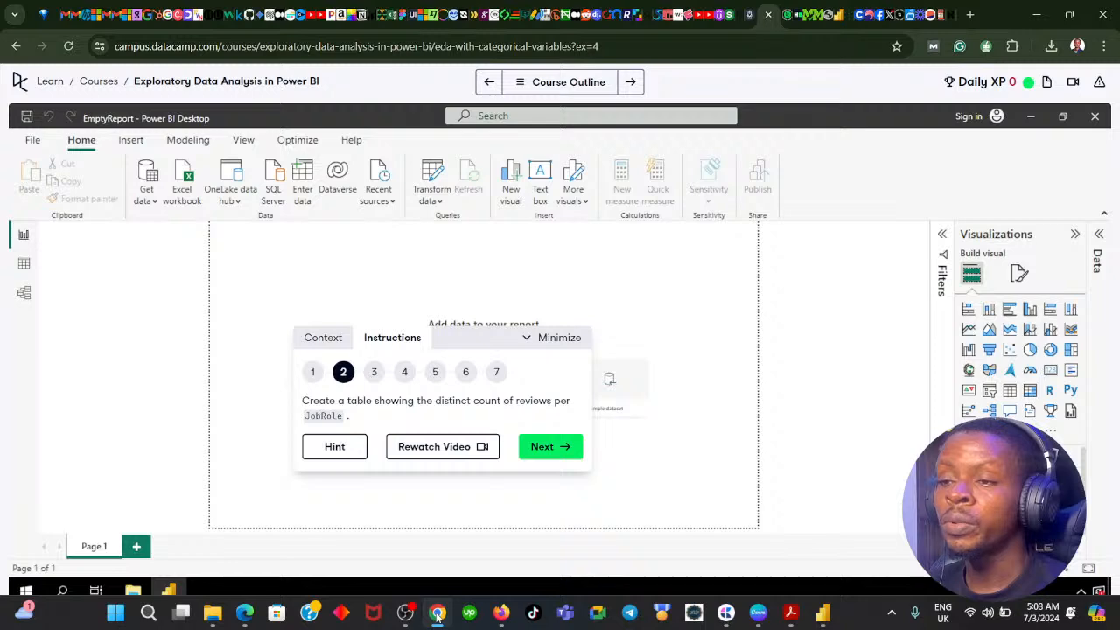
left_click(438, 615)
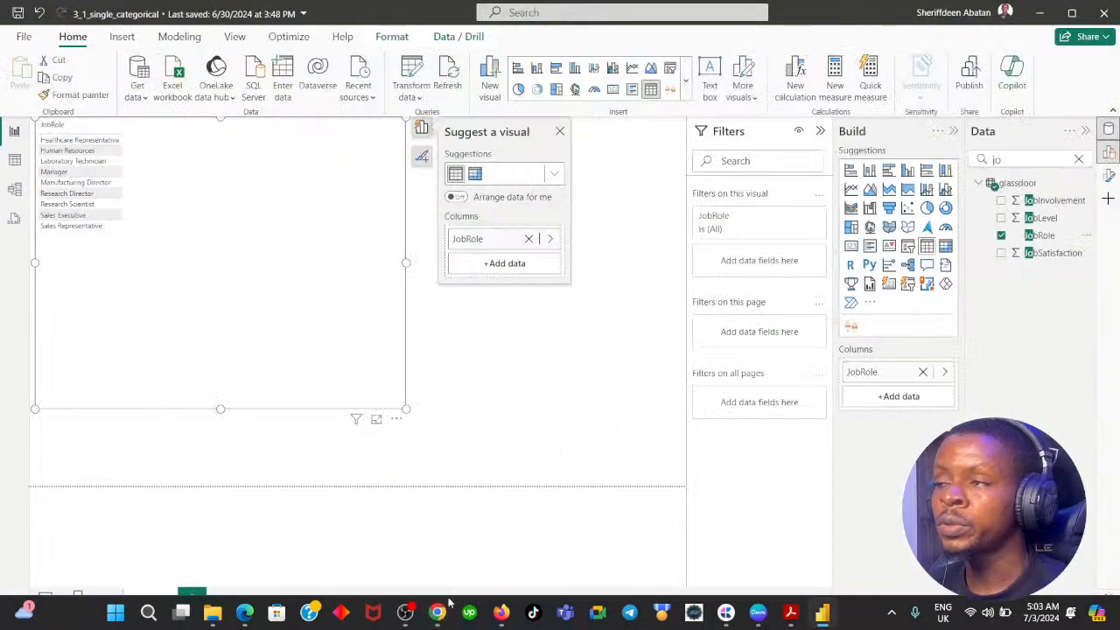
- Filter the fields by "review", add ReviewId to the table visual, and summarize it as Count (Distinct)
left_click(1079, 160)
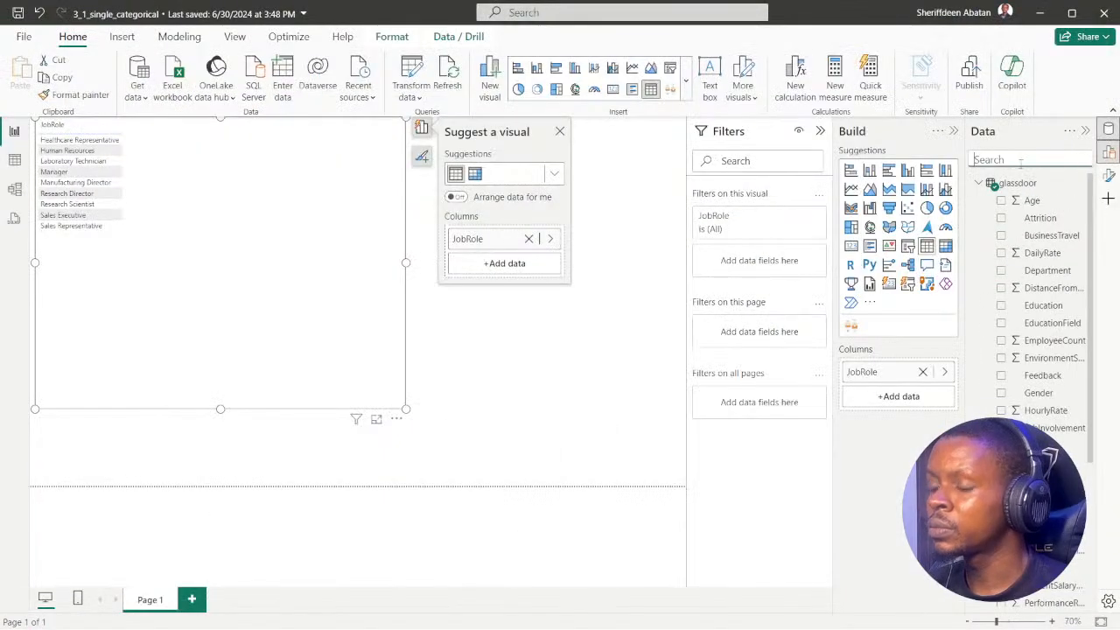
type("re")
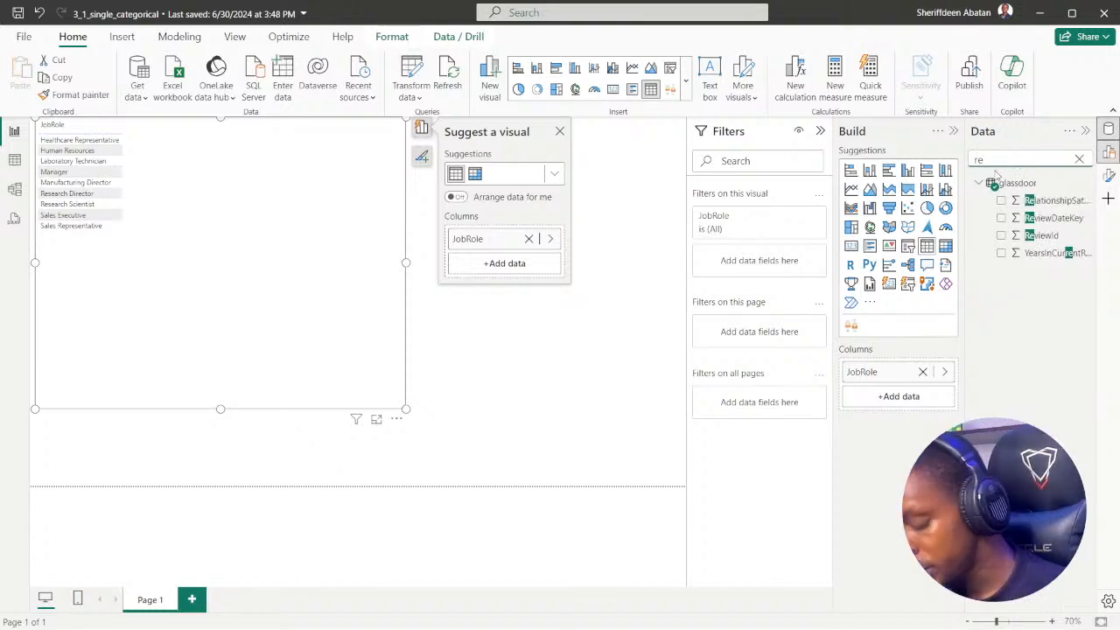
type("view")
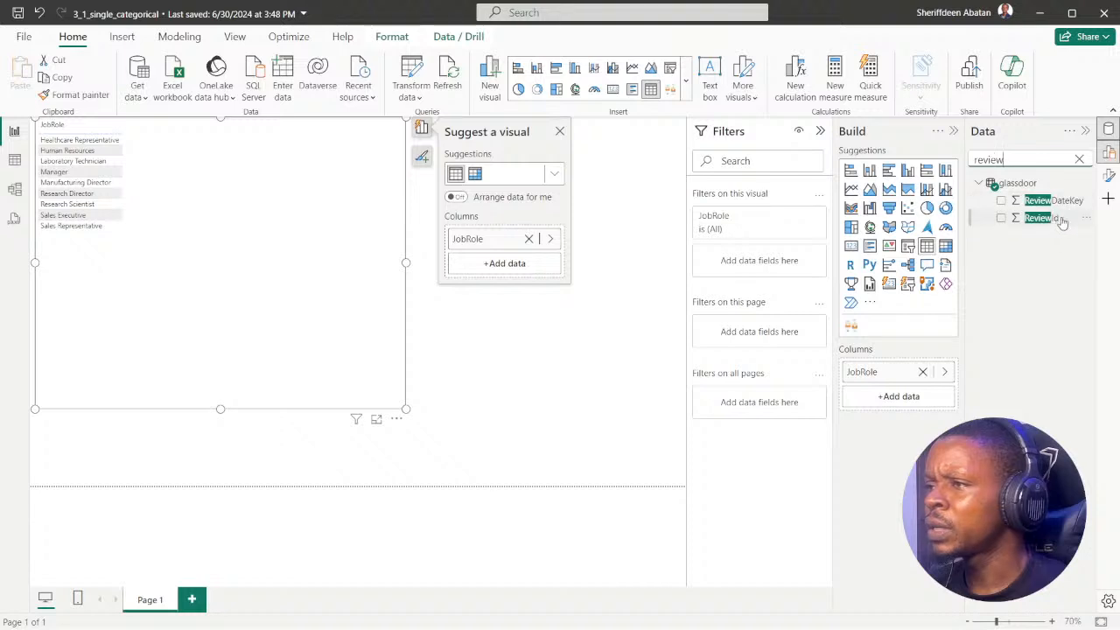
left_click(1001, 219)
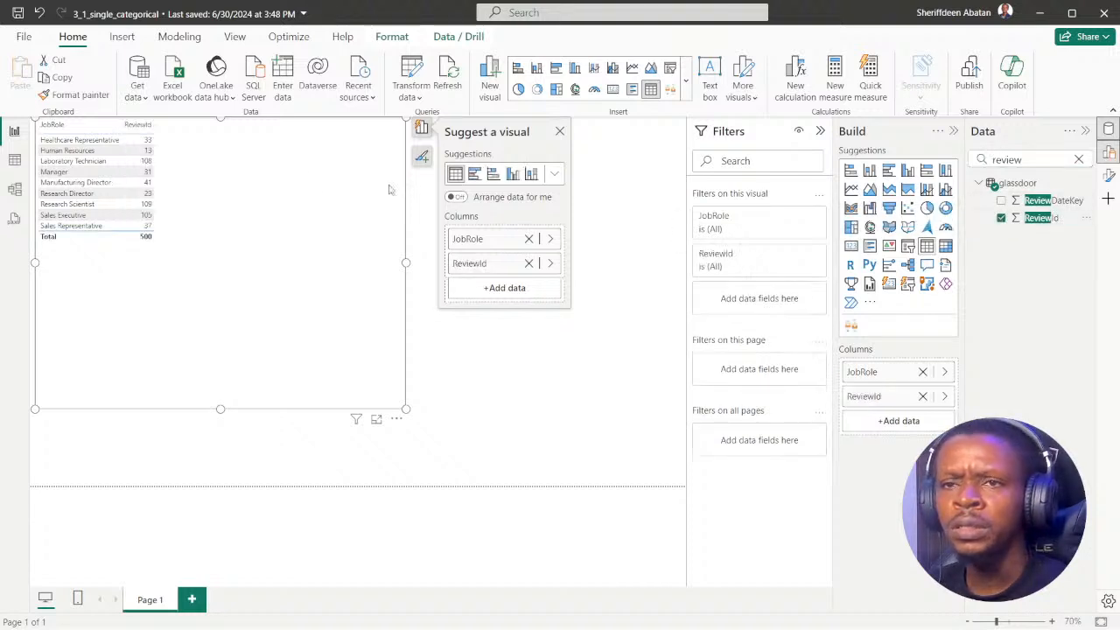
left_click(550, 263)
left_click(707, 303)
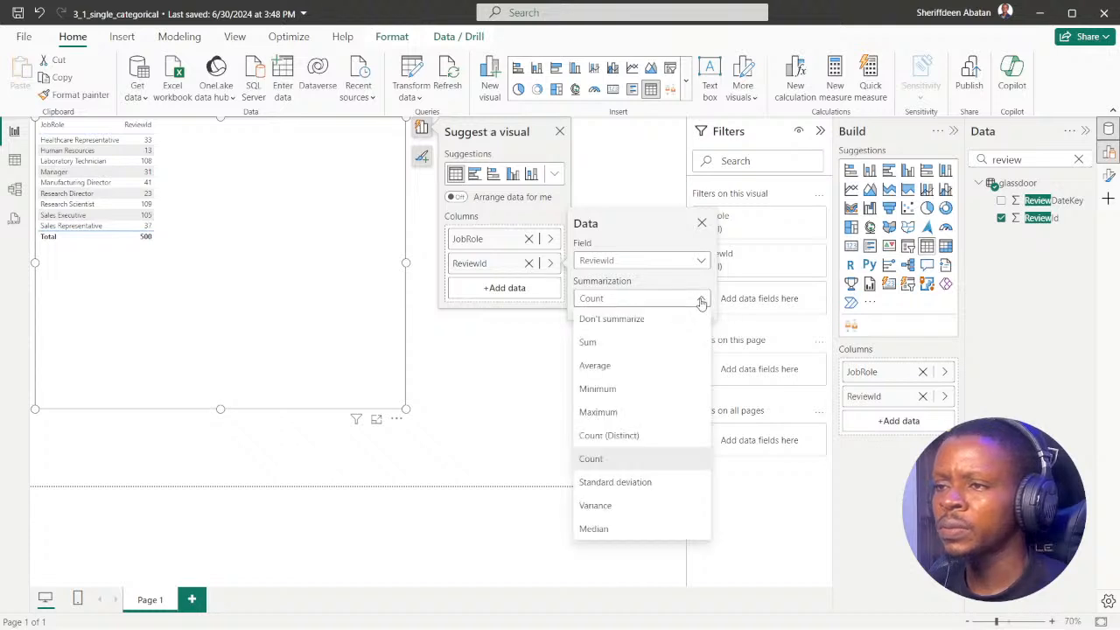
left_click(623, 443)
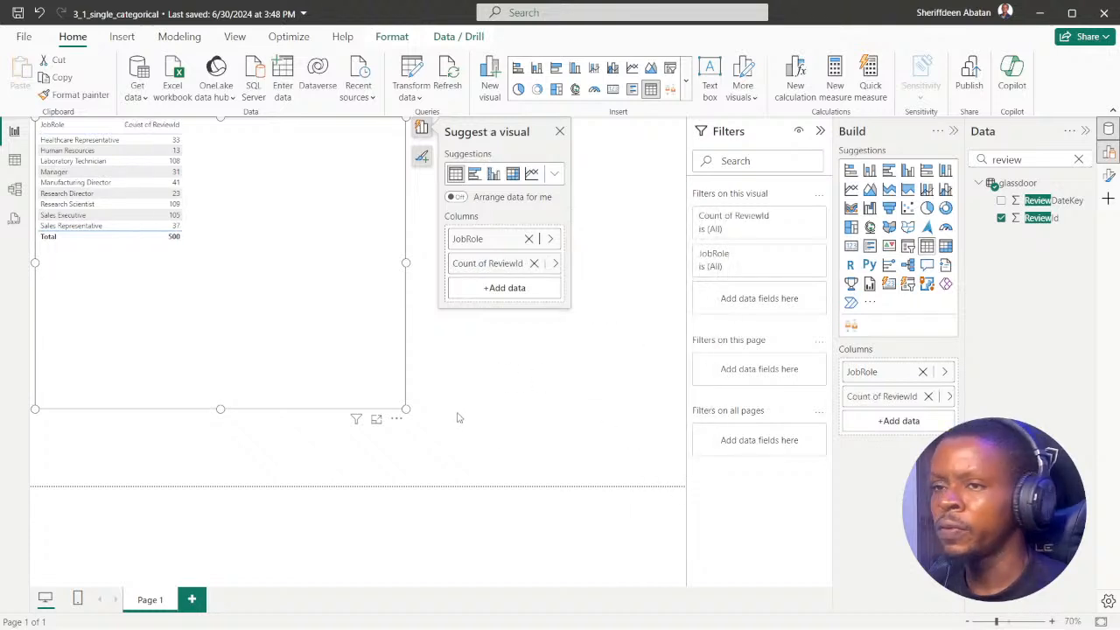
- Set the font size of the table's values to 25 and resize the visual so all its rows fit
left_click(479, 376)
left_click(401, 407)
left_click_drag(405, 409, 205, 251)
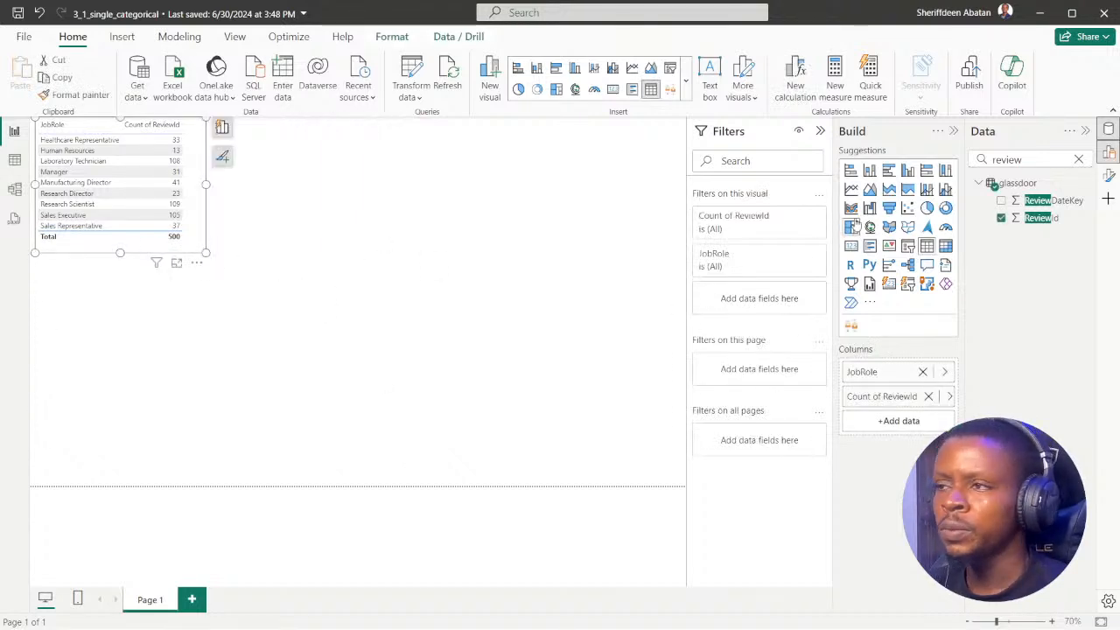
left_click(1109, 175)
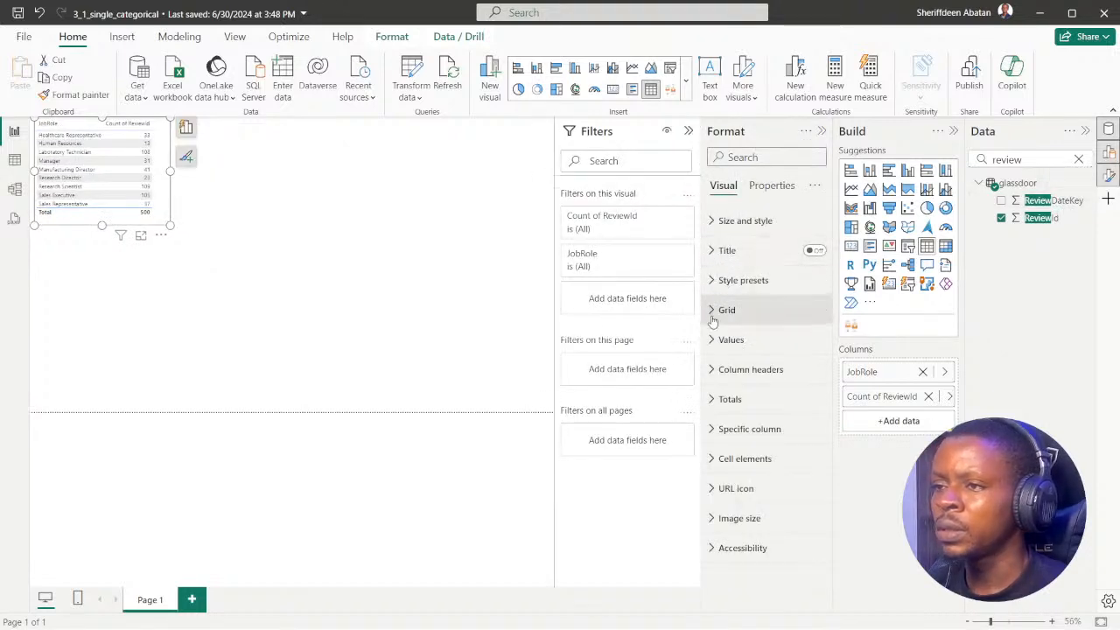
left_click(713, 344)
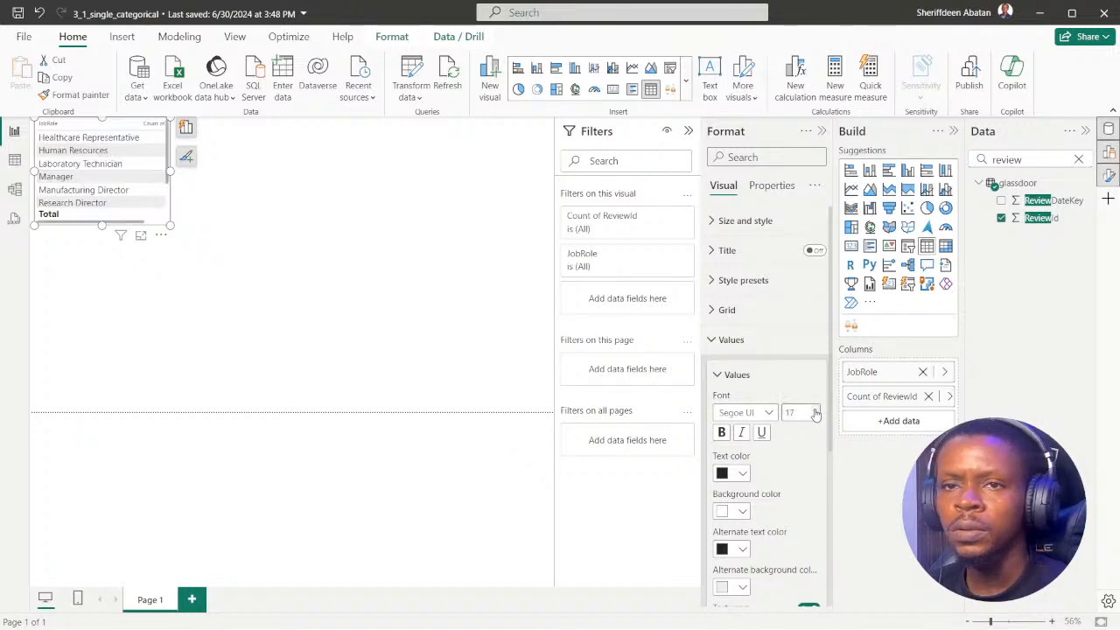
left_click_drag(171, 225, 320, 326)
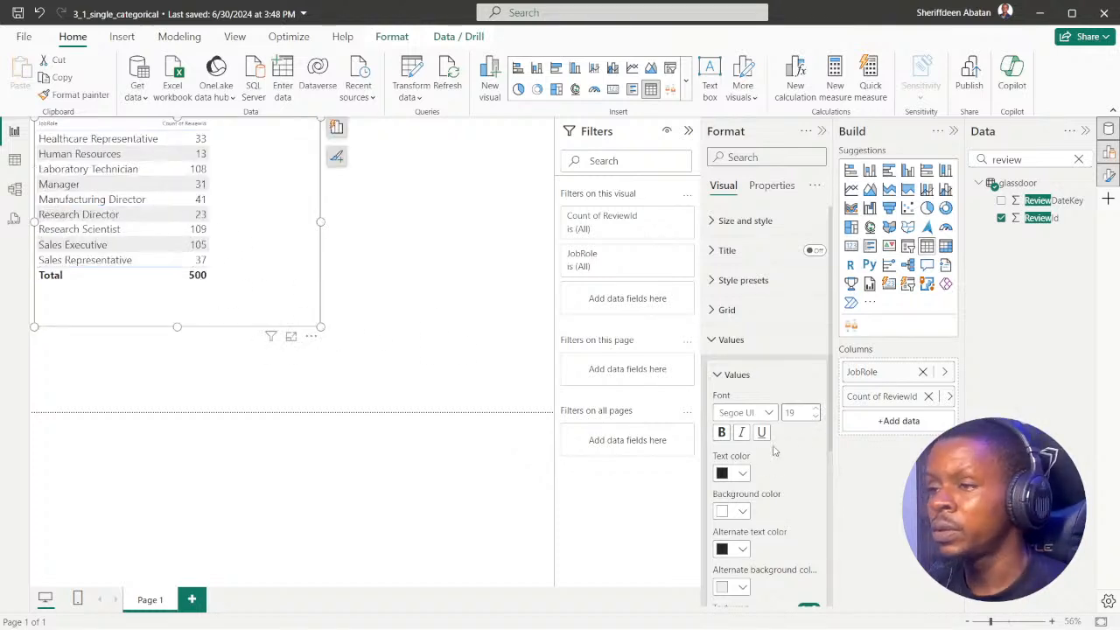
left_click(818, 411)
left_click(818, 411)
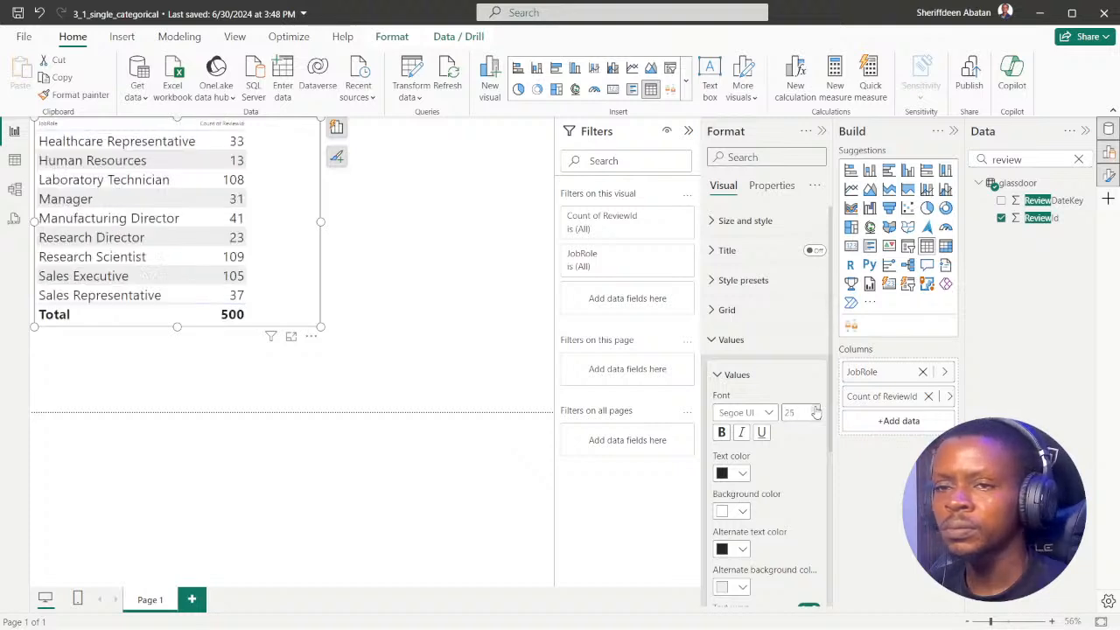
- Close the Format and Build panes and clear the field search to list all glassdoor fields
left_click(358, 343)
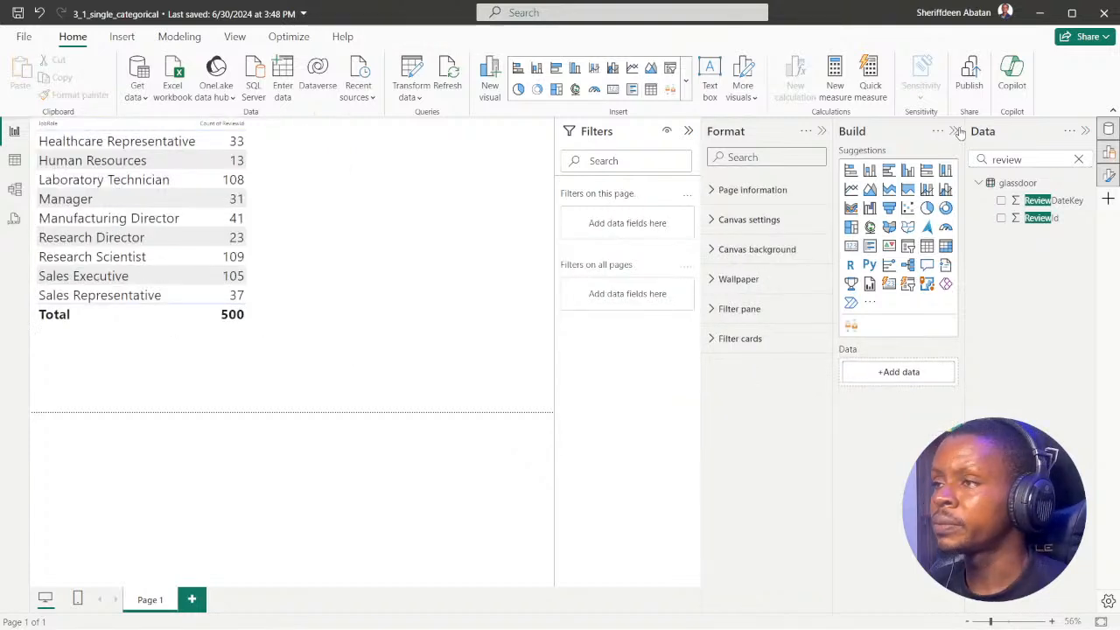
left_click(954, 131)
left_click(954, 131)
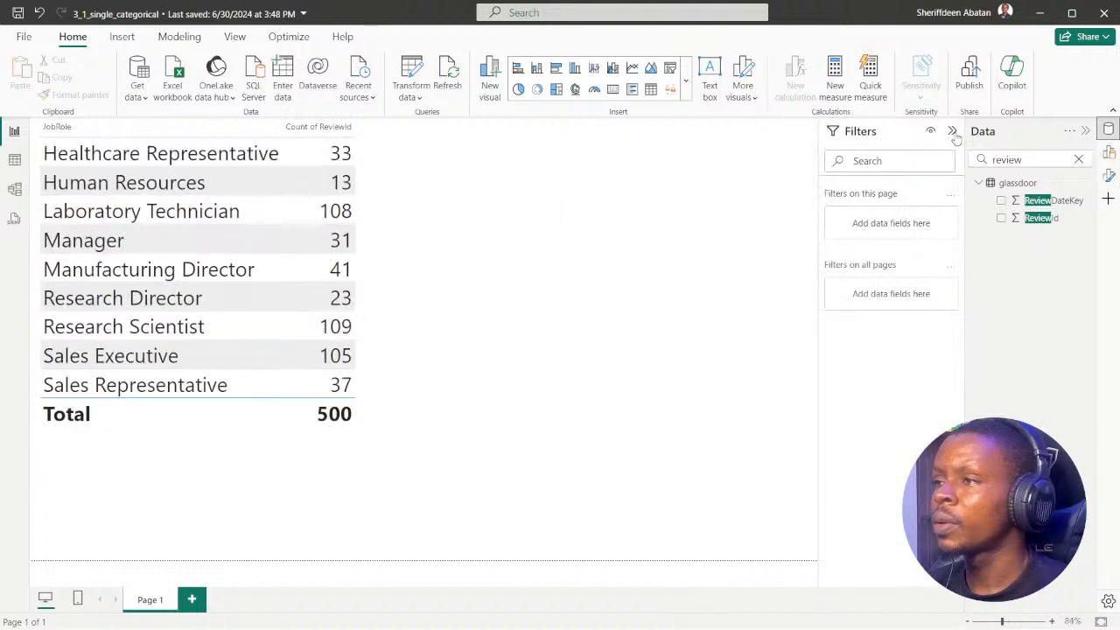
left_click(1078, 160)
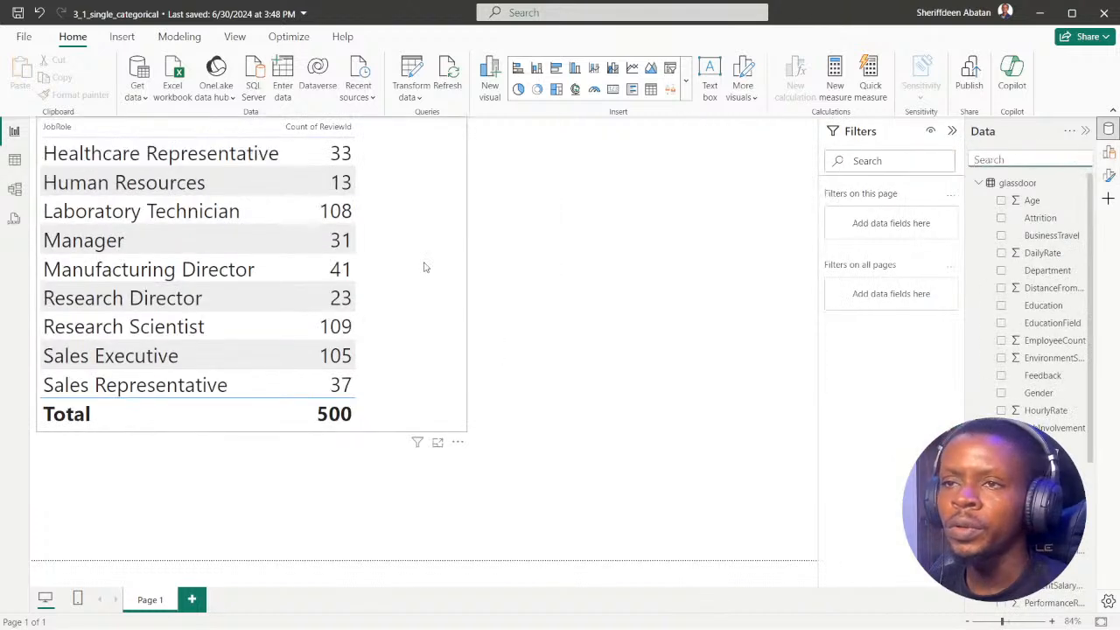
- Resize the table visual to fit its rows from JobRole header to Total, and move it toward the middle of the page
left_click(406, 217)
left_click_drag(466, 274, 367, 273)
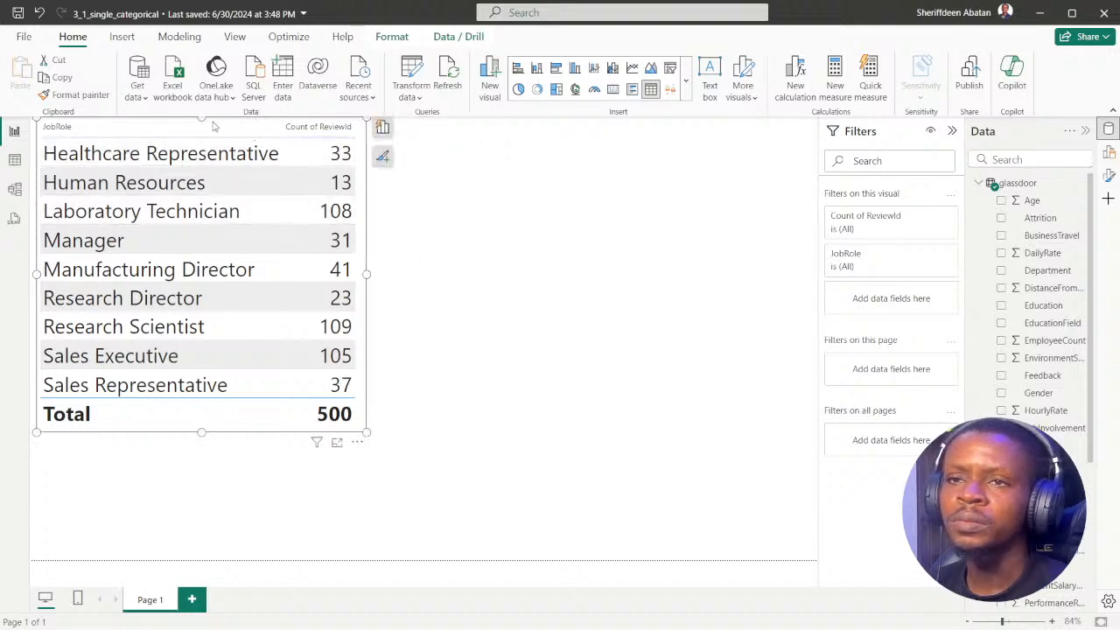
left_click_drag(200, 116, 226, 158)
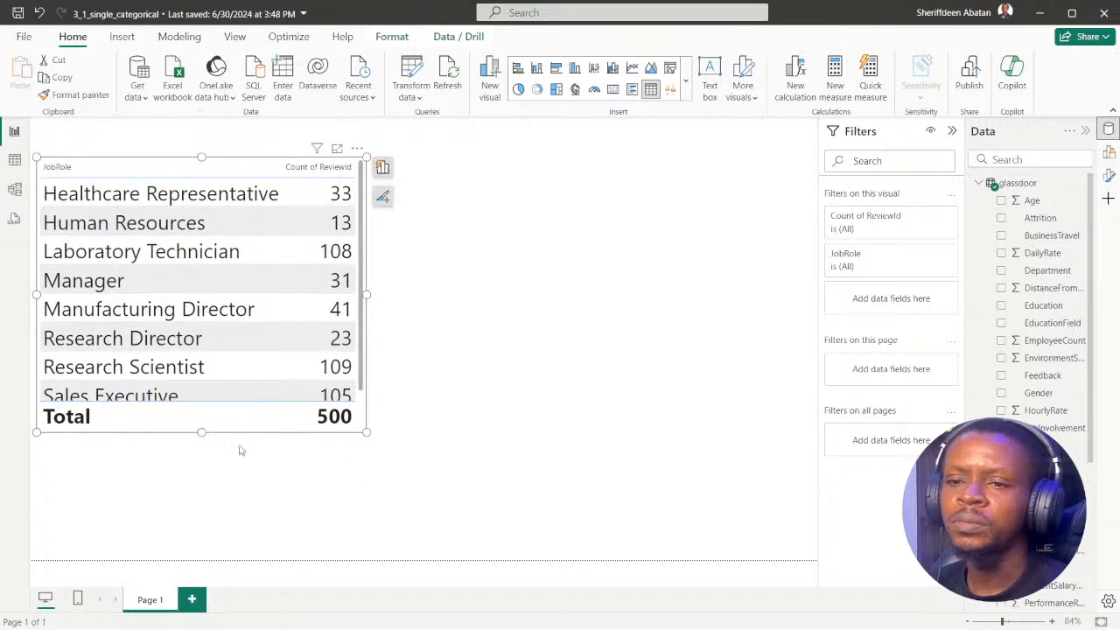
left_click_drag(200, 434, 220, 515)
left_click_drag(338, 488, 616, 523)
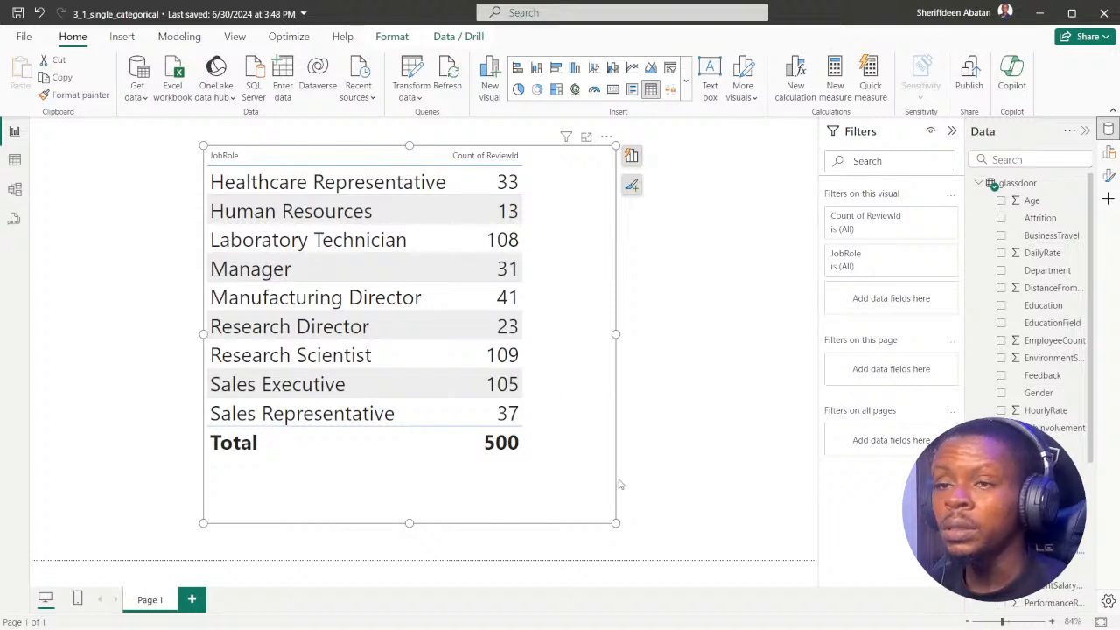
left_click_drag(410, 525, 411, 470)
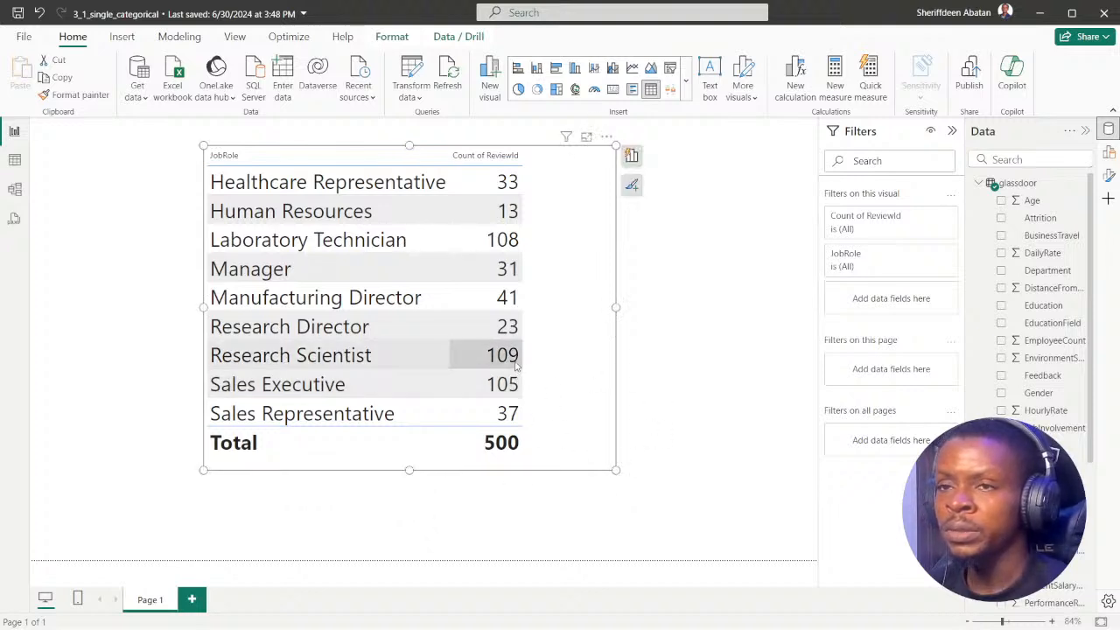
- Switch to Chrome, advance the DataCamp exercise to instruction 3, and return to the Power BI report
mouse_move(490, 613)
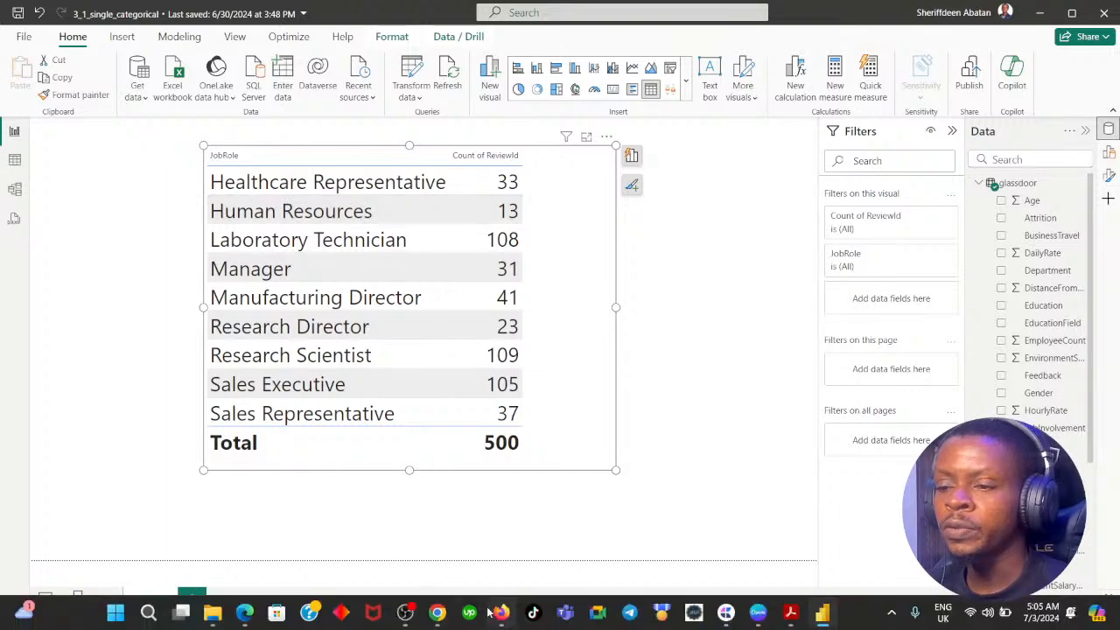
left_click(438, 612)
left_click(541, 450)
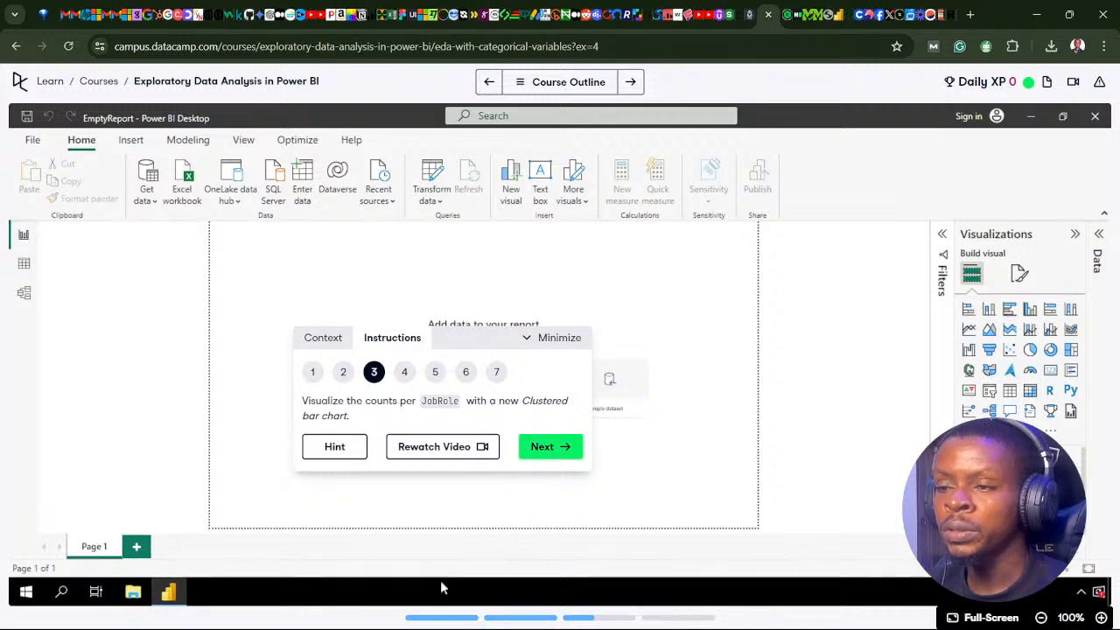
left_click(437, 621)
- Duplicate the JobRole table beside the narrowed original and convert the copy to a Clustered bar chart
left_click_drag(578, 458, 382, 470)
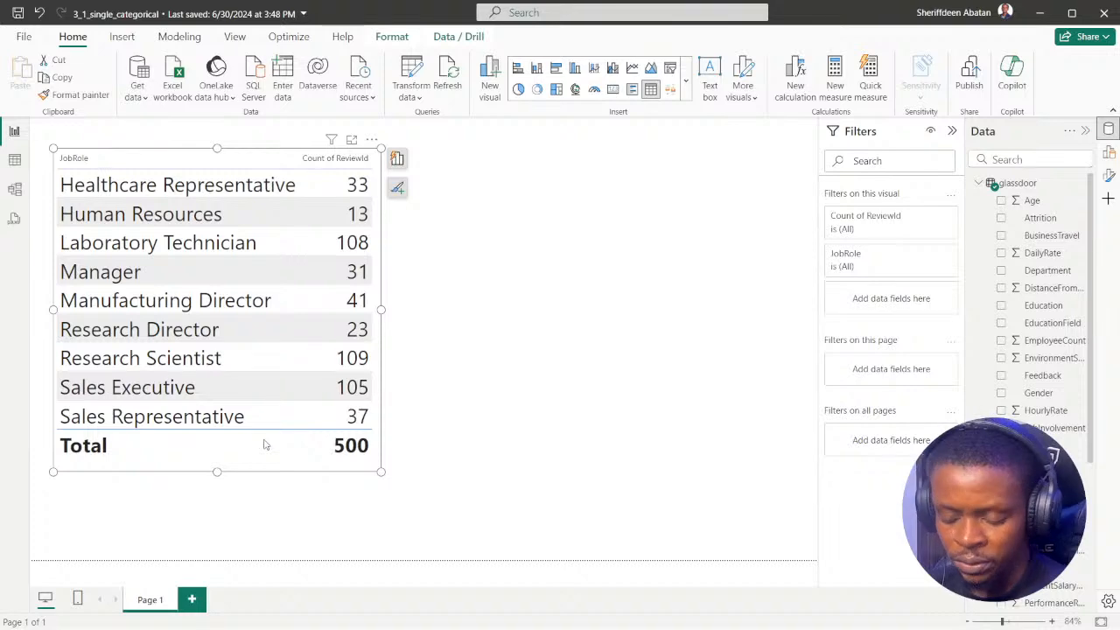
key("ctrl+c")
left_click(452, 425)
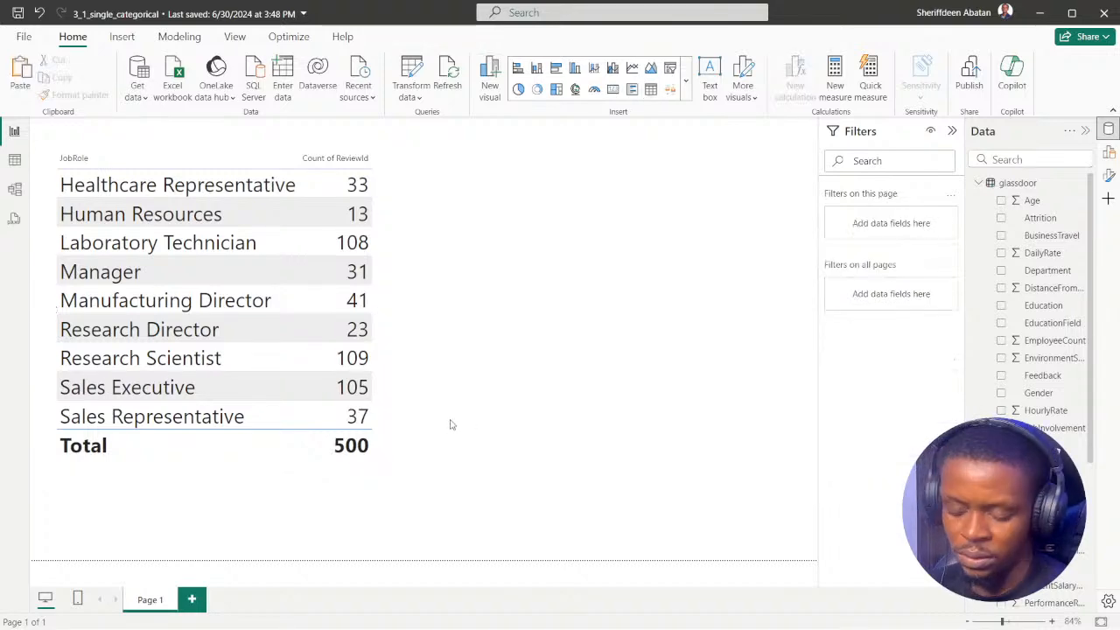
key("ctrl+v")
left_click_drag(348, 470, 717, 482)
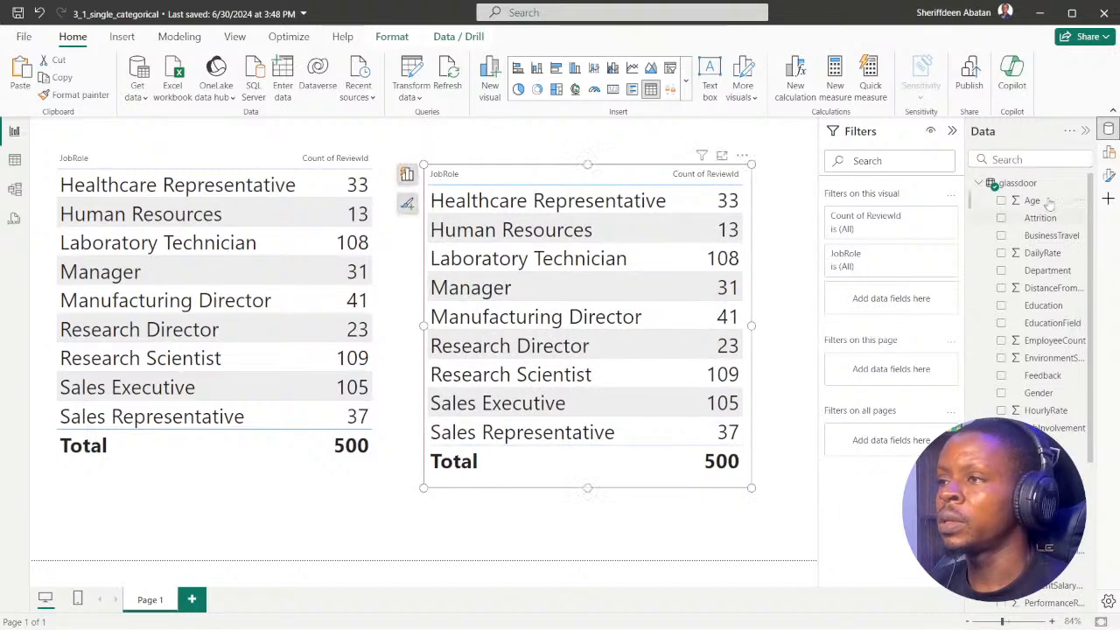
left_click(1108, 150)
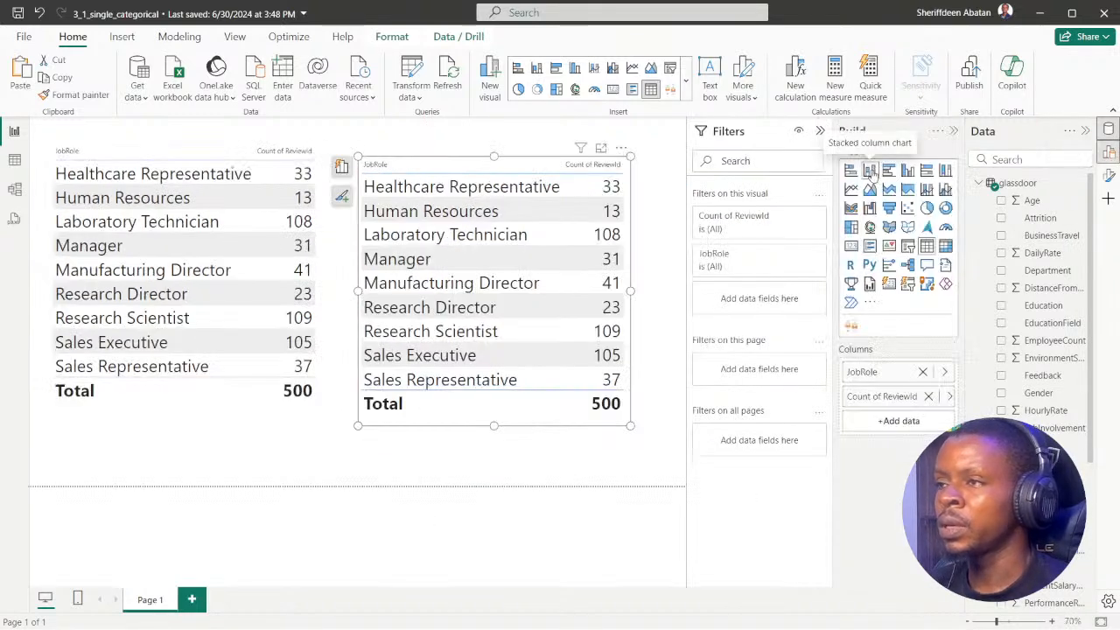
left_click(889, 171)
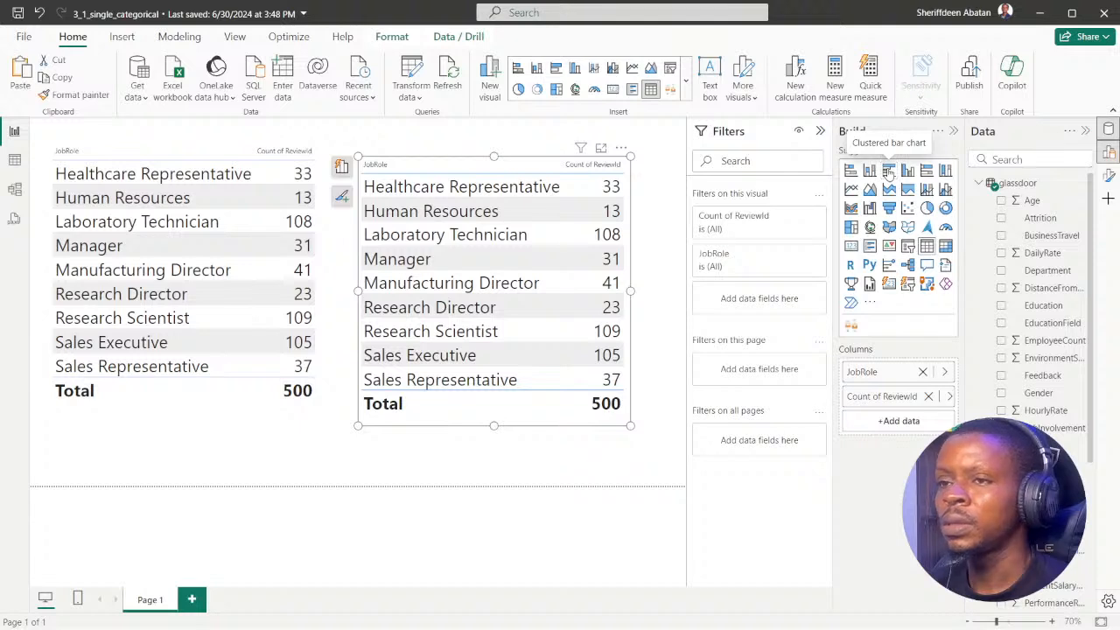
- Collapse the Build and Filters panes, and fit the table visual to its columns at the page's upper-left corner
left_click(293, 408)
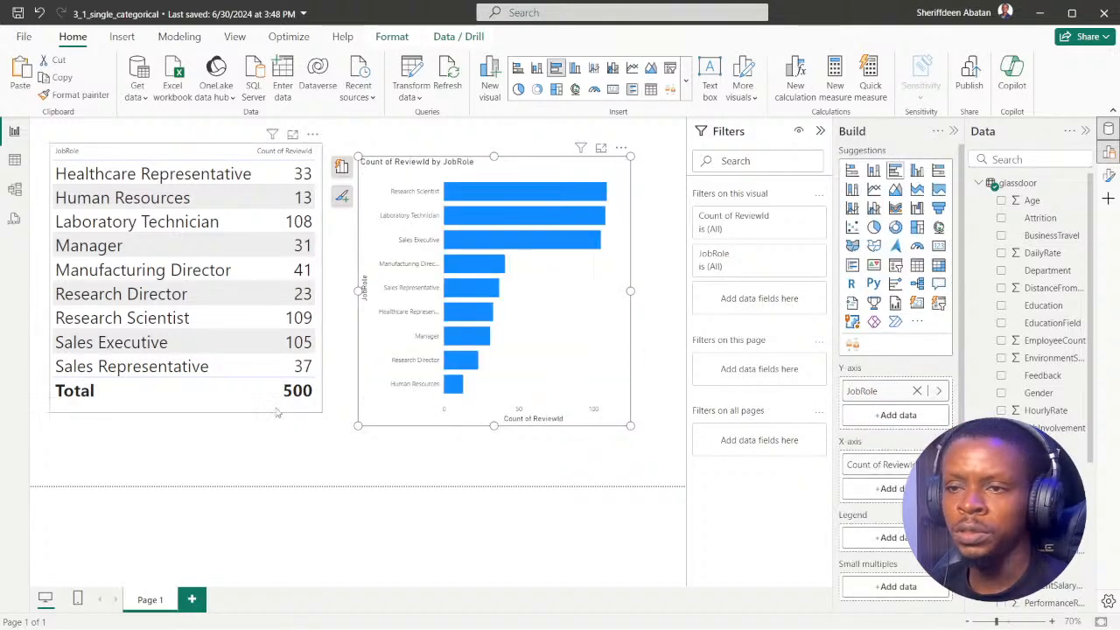
left_click_drag(323, 278, 306, 303)
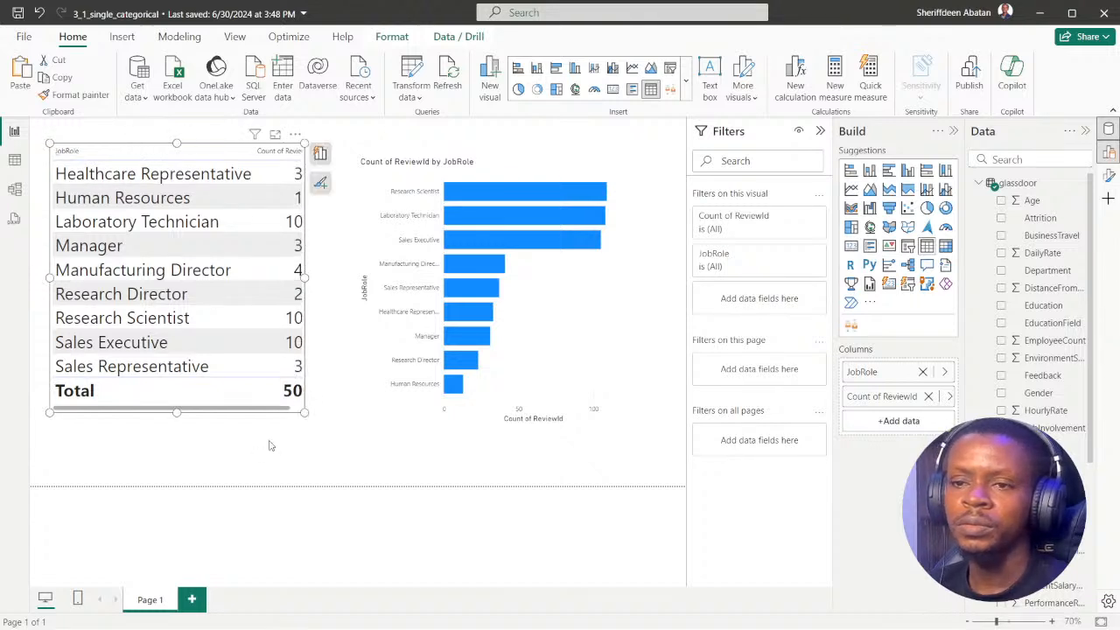
scroll(308, 415, "right", 2)
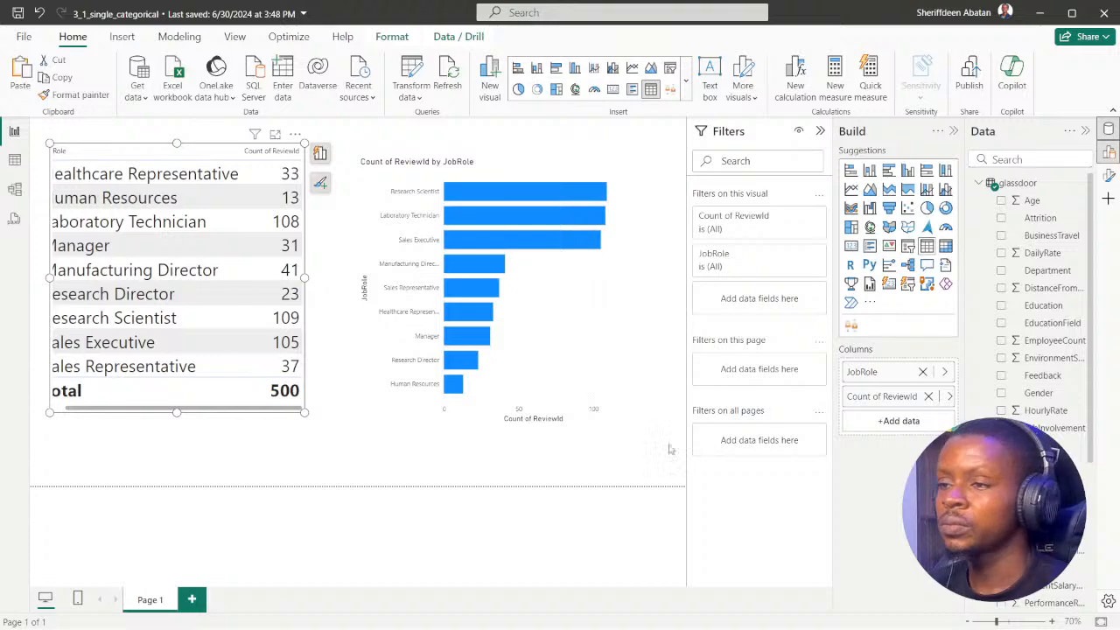
left_click(955, 131)
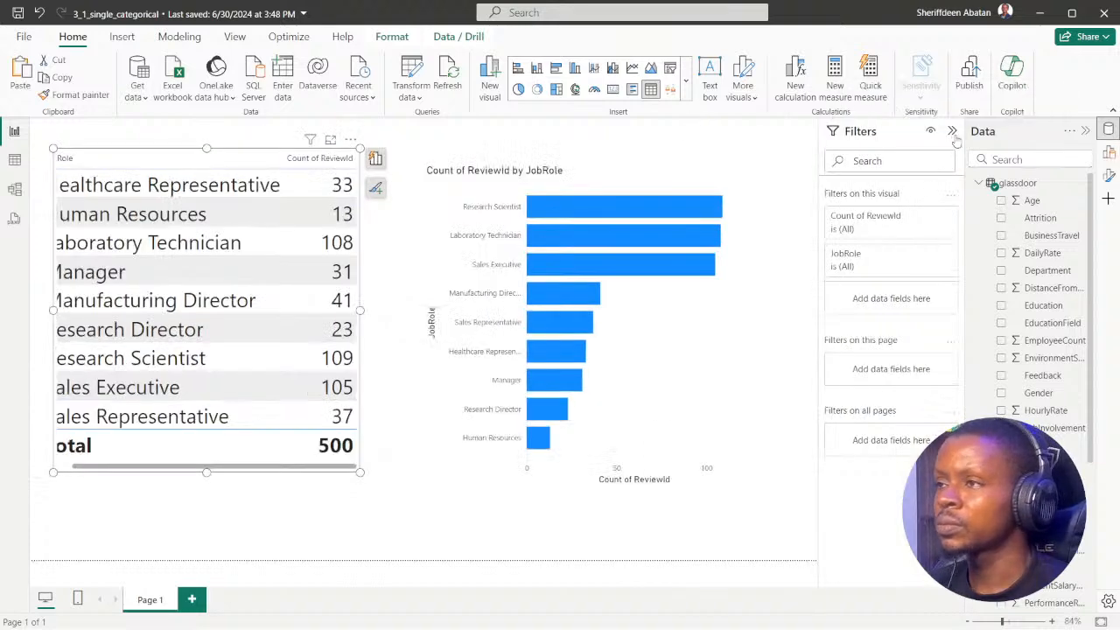
left_click(949, 131)
left_click_drag(418, 488, 440, 506)
left_click_drag(368, 493, 343, 468)
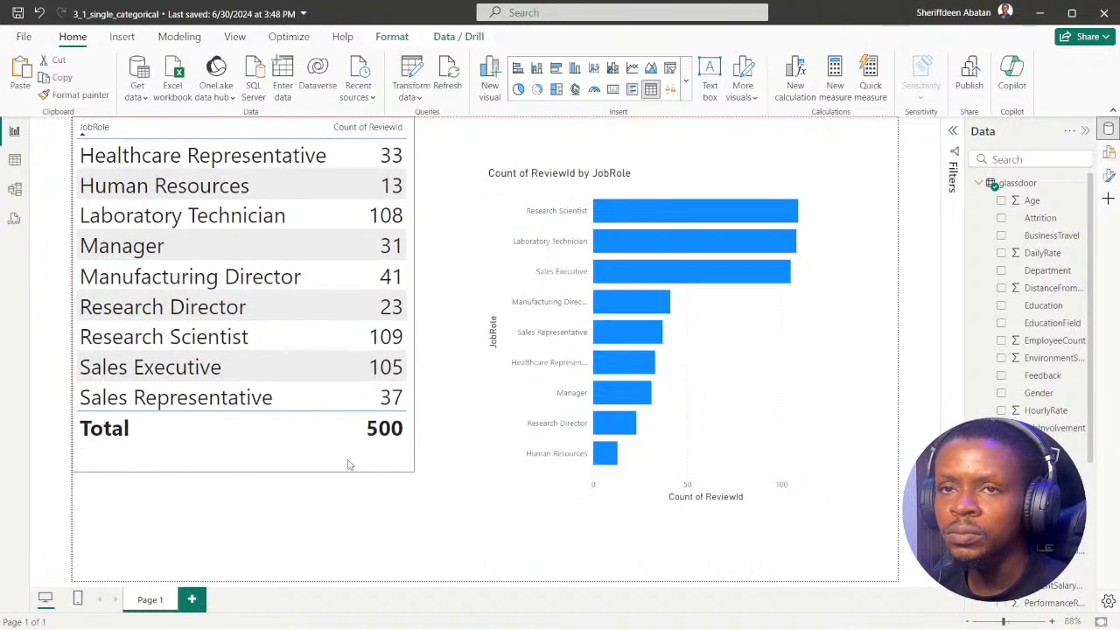
- Enlarge the bar chart of ReviewId counts by JobRole to fill the space beside the table
left_click(486, 505)
mouse_move(460, 515)
left_mouse_down()
mouse_move(462, 535)
mouse_move(449, 522)
left_mouse_up()
left_click_drag(542, 517, 587, 493)
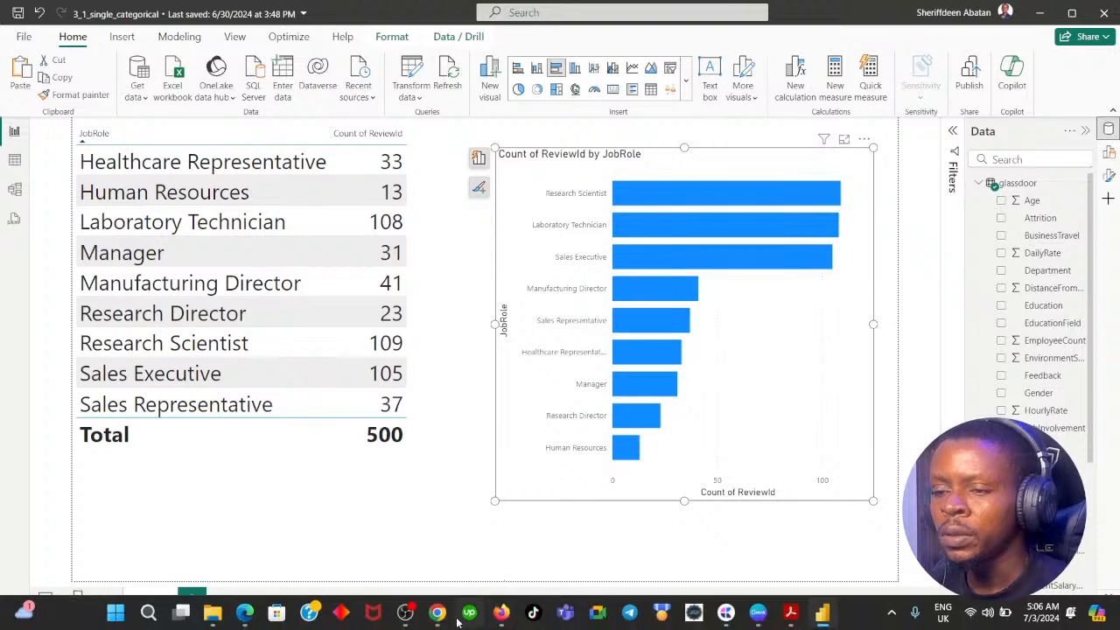
- Switch to Chrome and advance the DataCamp exercise to instruction 4
left_click(436, 613)
left_click(565, 448)
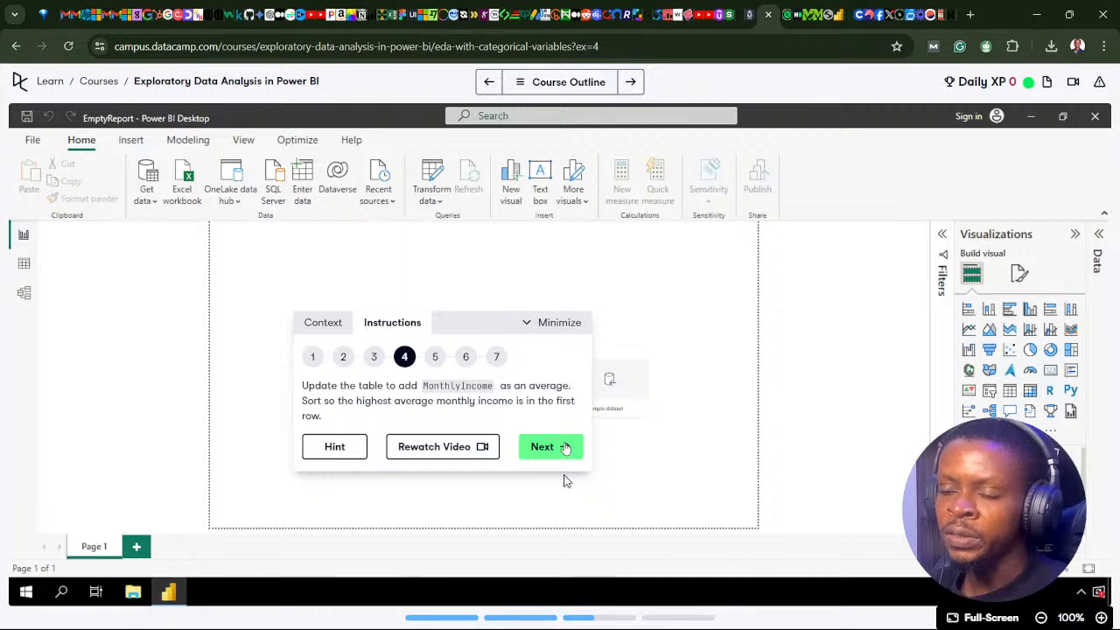
- Switch to Power BI, shrink the ReviewId bar chart toward the page's right side and widen the JobRole table visual
mouse_move(453, 623)
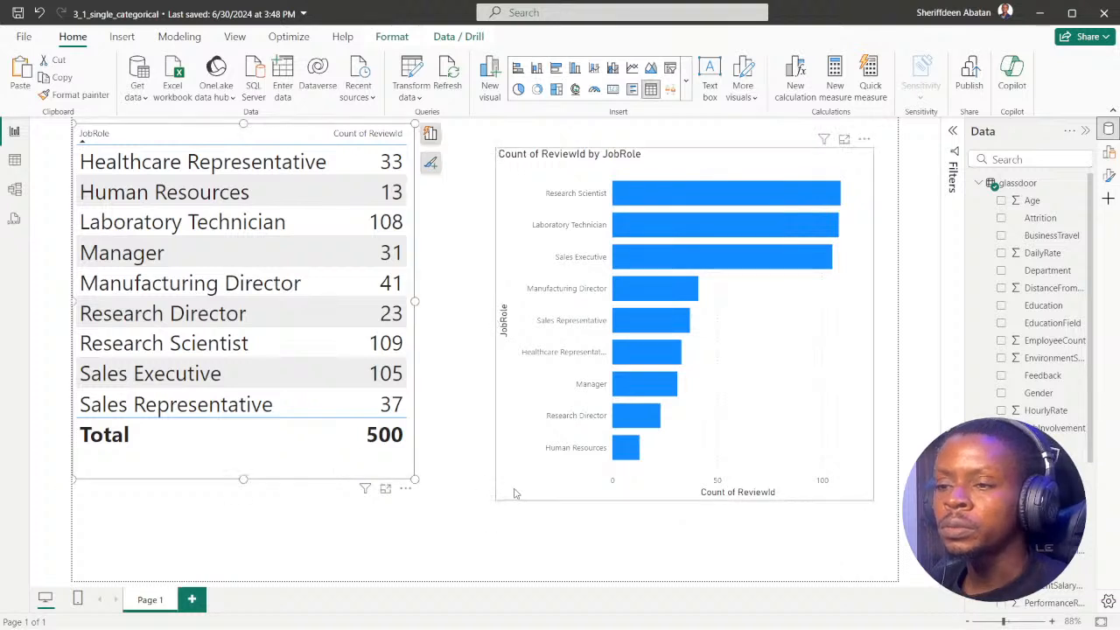
left_click_drag(494, 503, 637, 426)
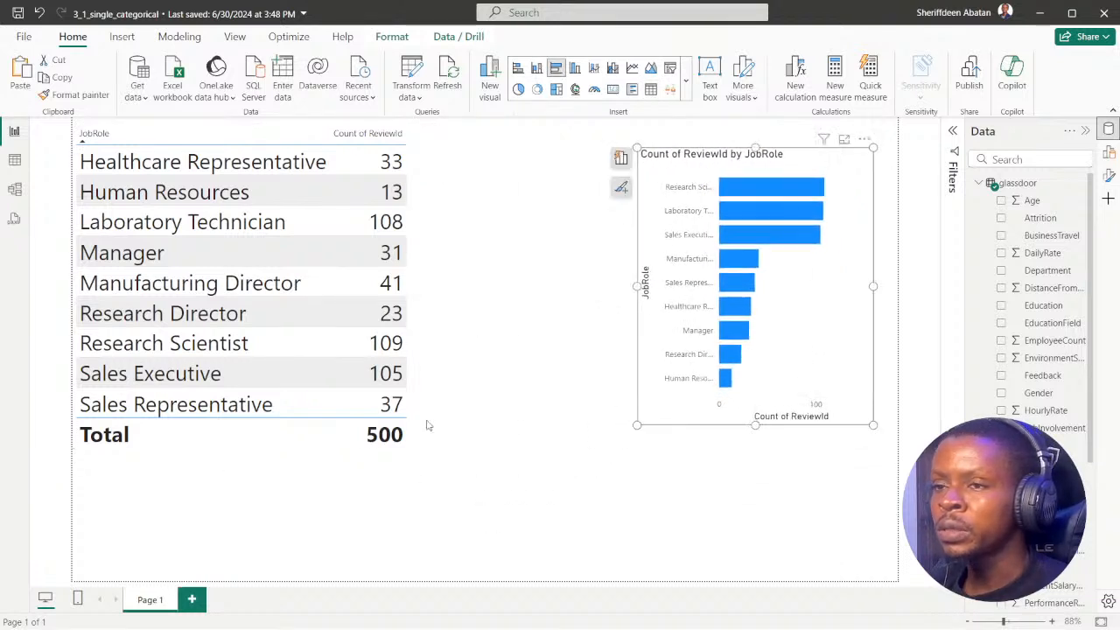
left_click(347, 444)
left_click_drag(450, 494, 574, 496)
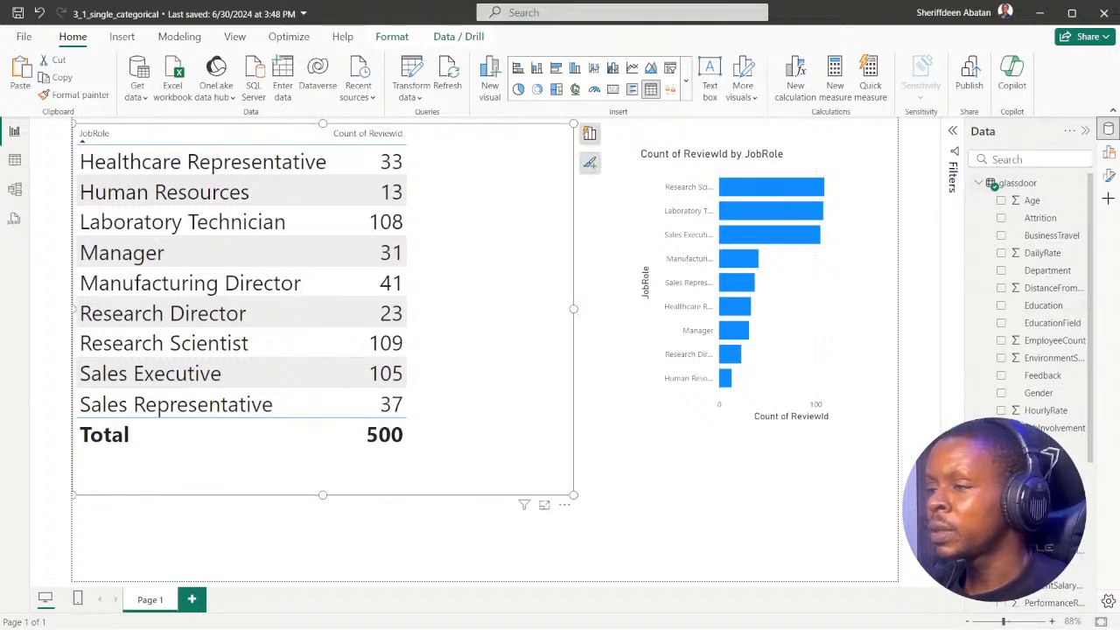
- Add MonthlyIncome to the JobRole table and summarize it as Average
left_click(1001, 515)
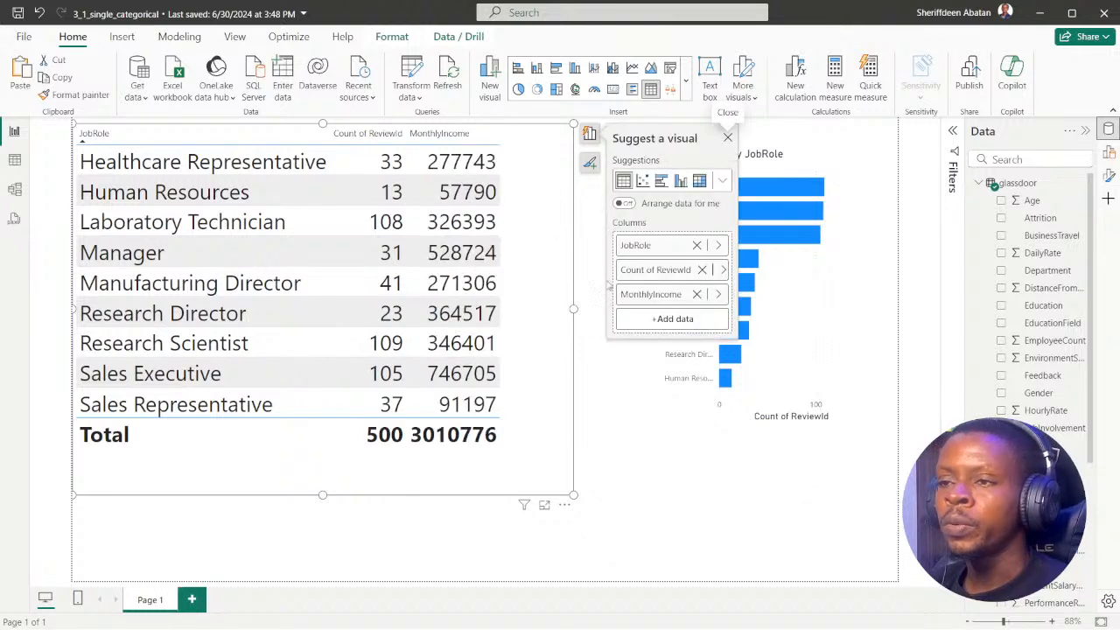
left_click(717, 294)
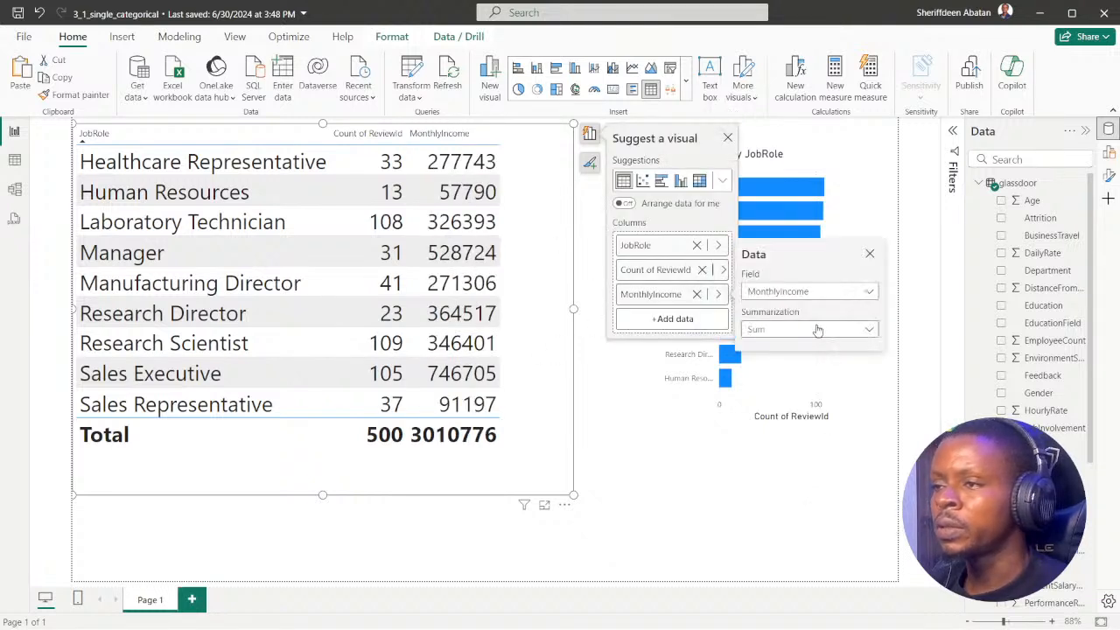
left_click(817, 329)
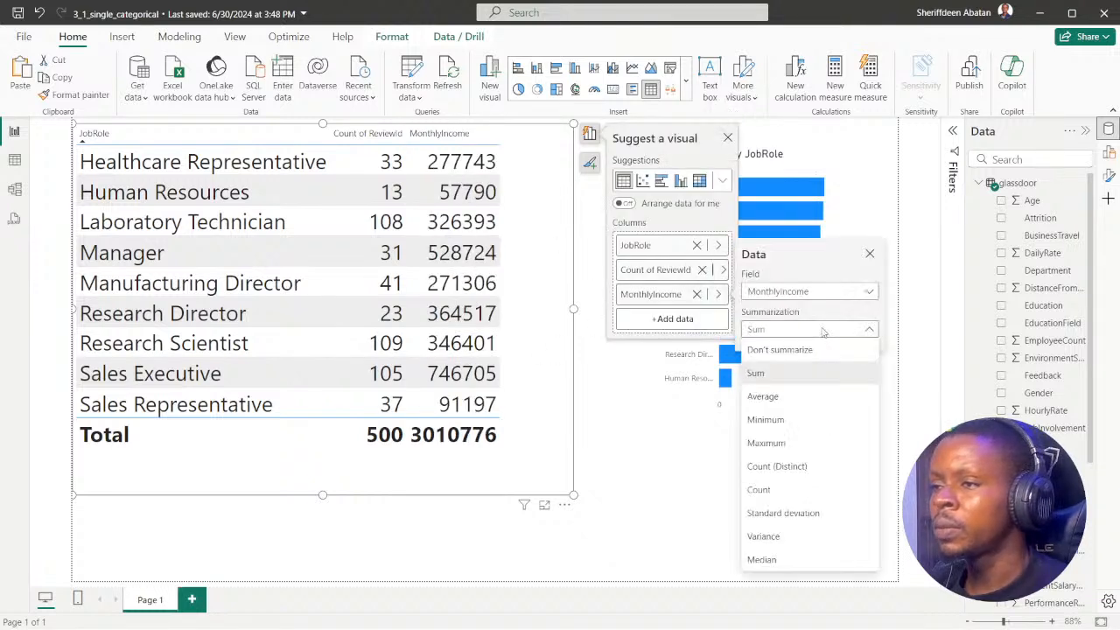
left_click(774, 399)
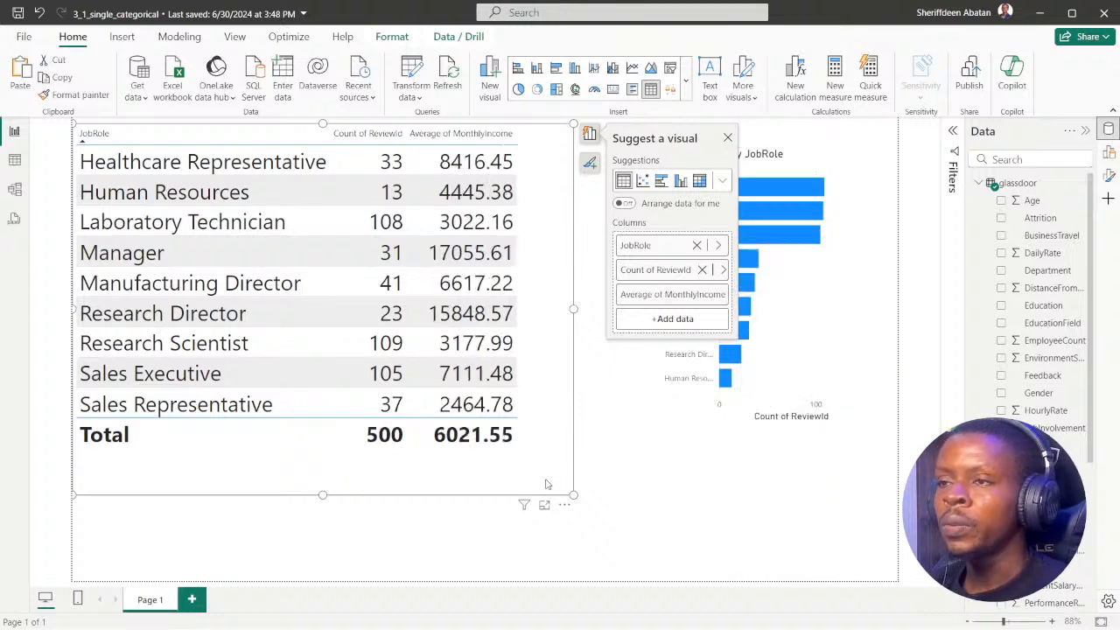
left_click(659, 522)
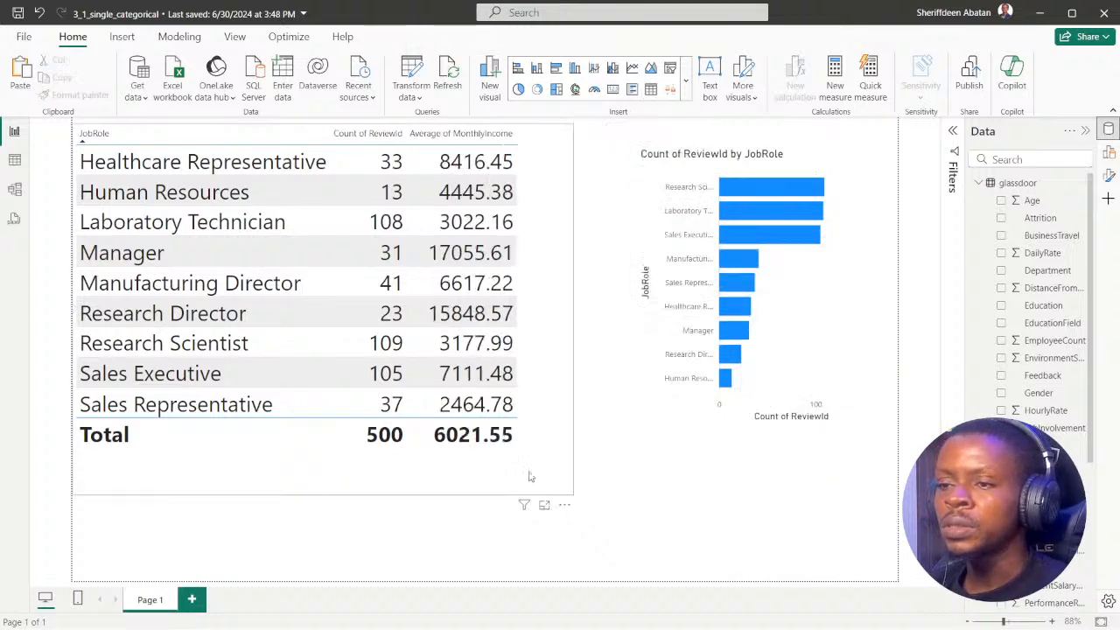
left_click(529, 477)
- Review instruction 4 of the DataCamp exercise in Chrome and return to the report in Power BI
mouse_move(468, 622)
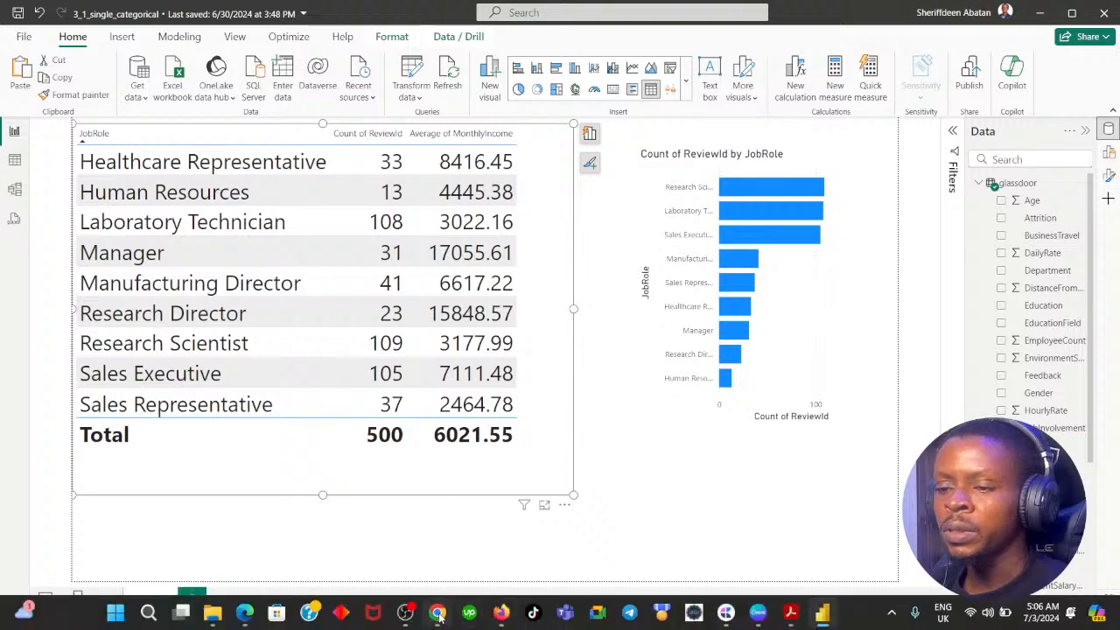
left_click(438, 614)
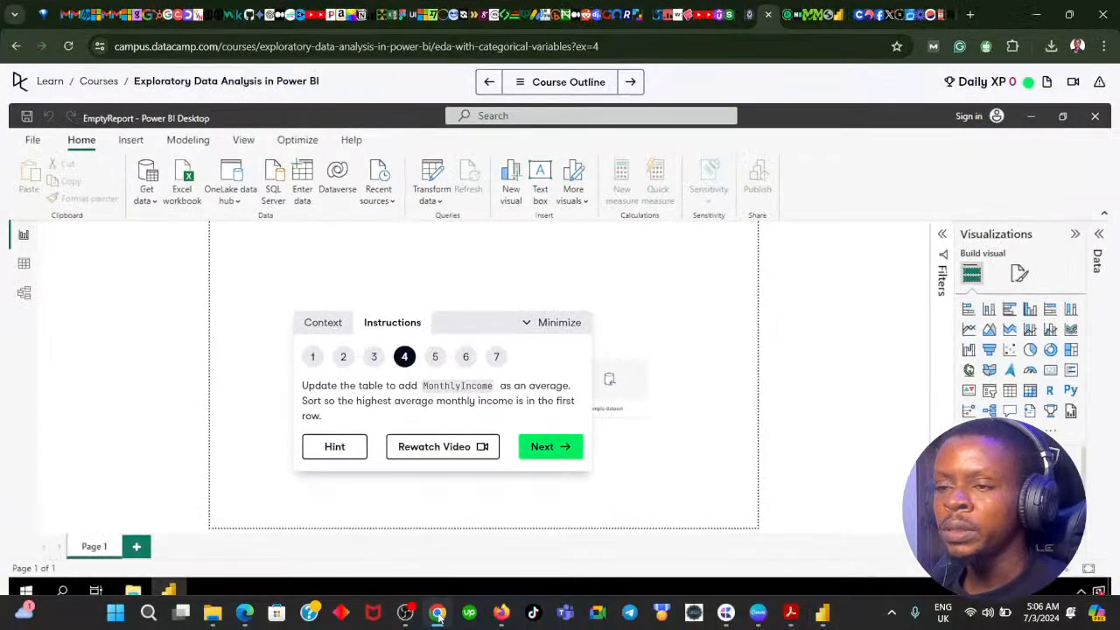
left_click(437, 614)
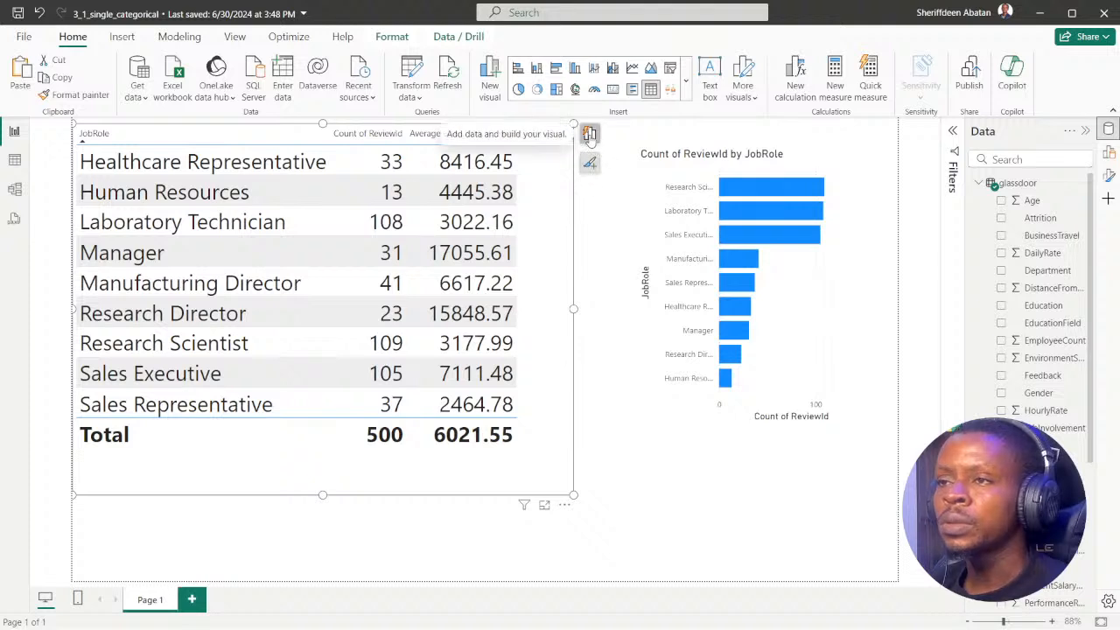
left_click(591, 164)
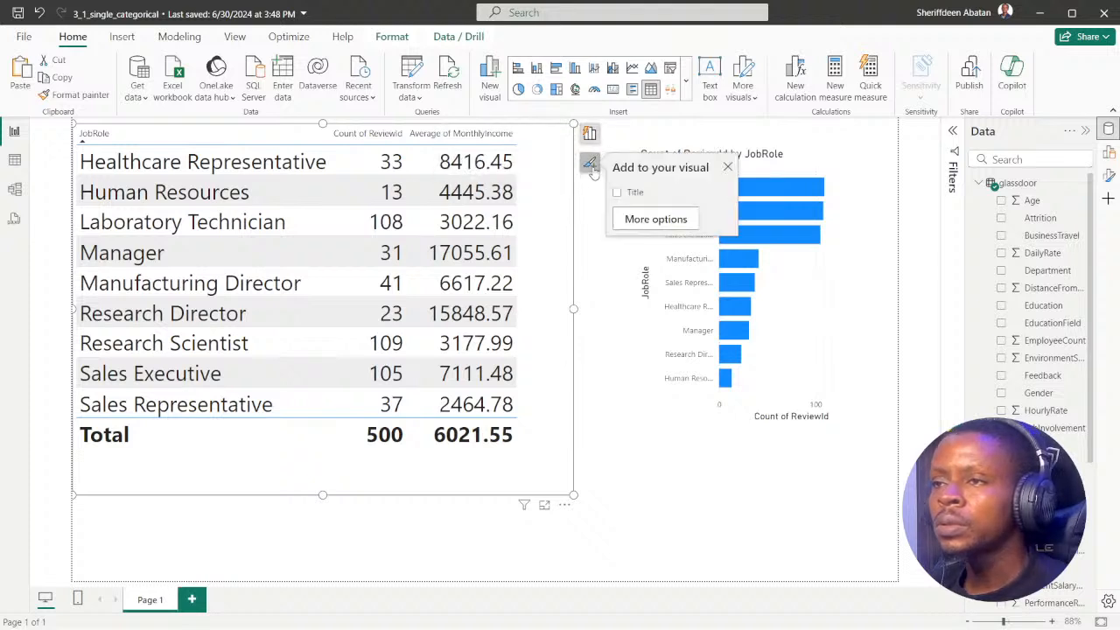
left_click(592, 166)
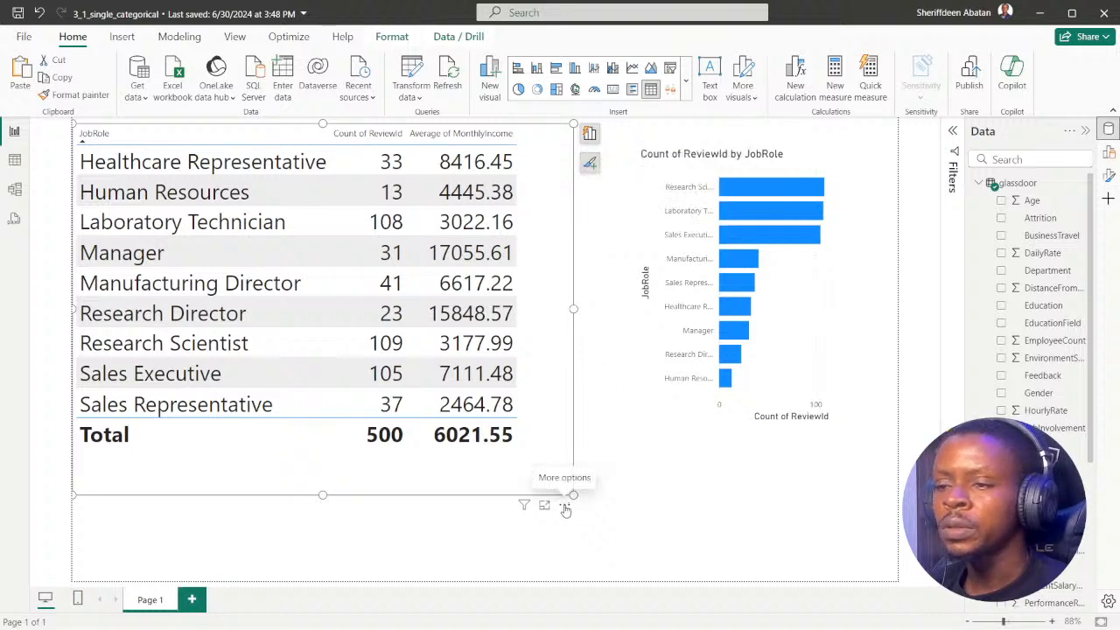
- Move the JobRole table lower on the page and sort it by Average of MonthlyIncome
left_click_drag(532, 480, 532, 534)
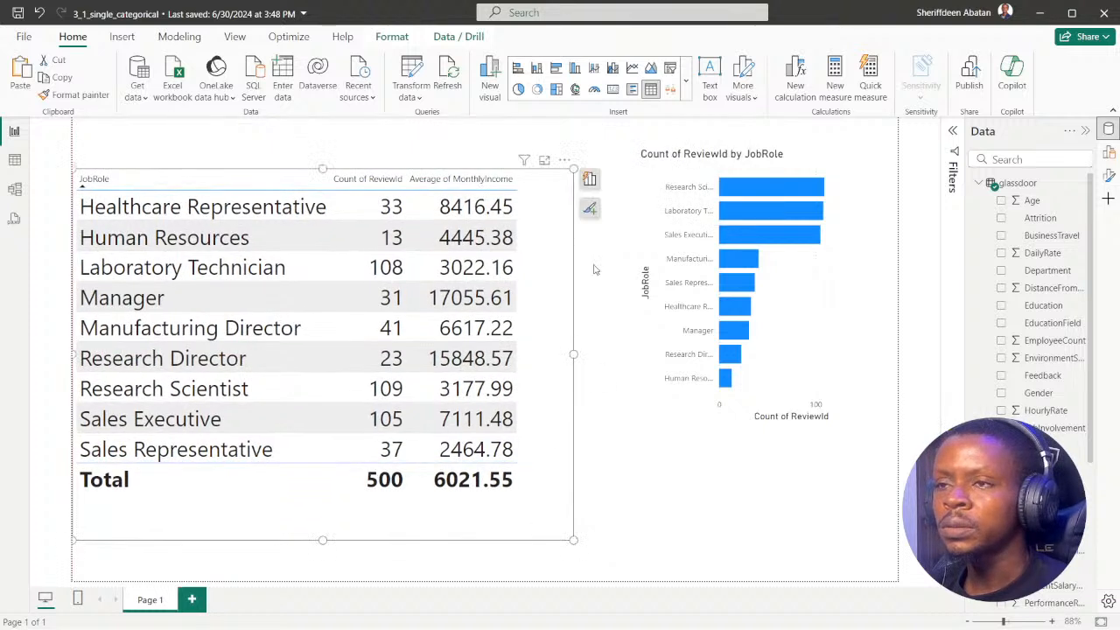
left_click(564, 163)
mouse_move(624, 317)
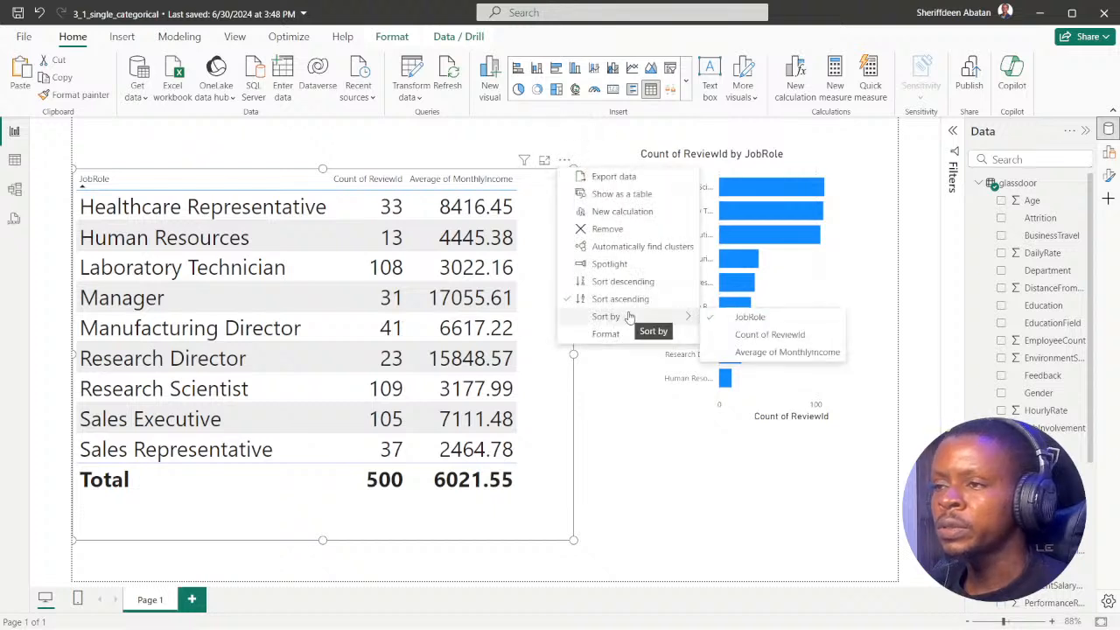
left_click(757, 355)
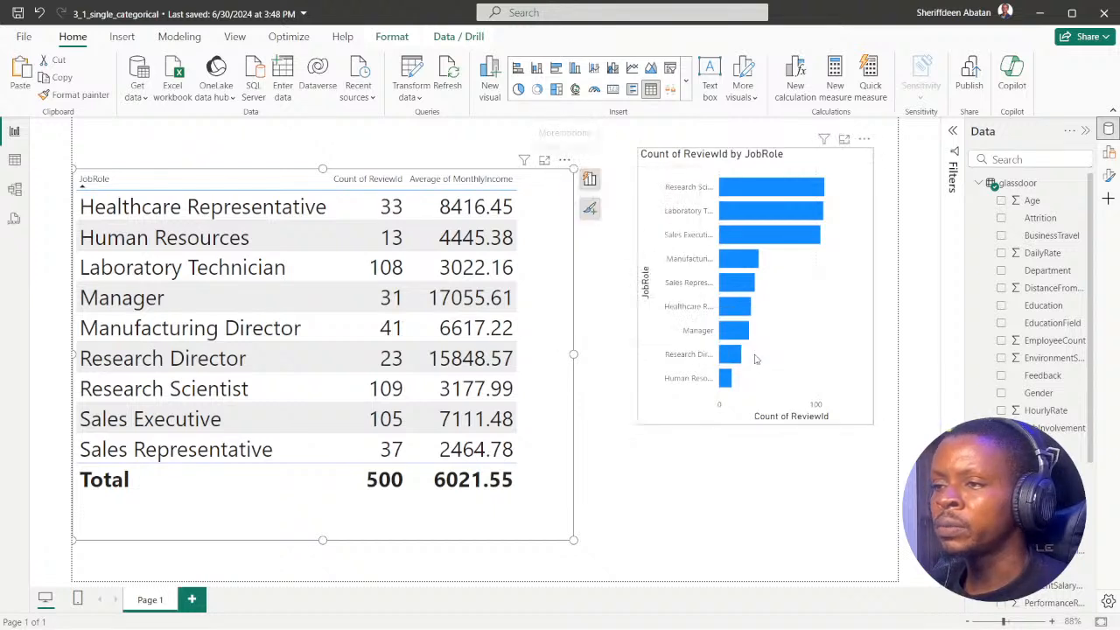
- Set the table's sort order to descending so the highest average monthly income is in the first row
left_click(565, 161)
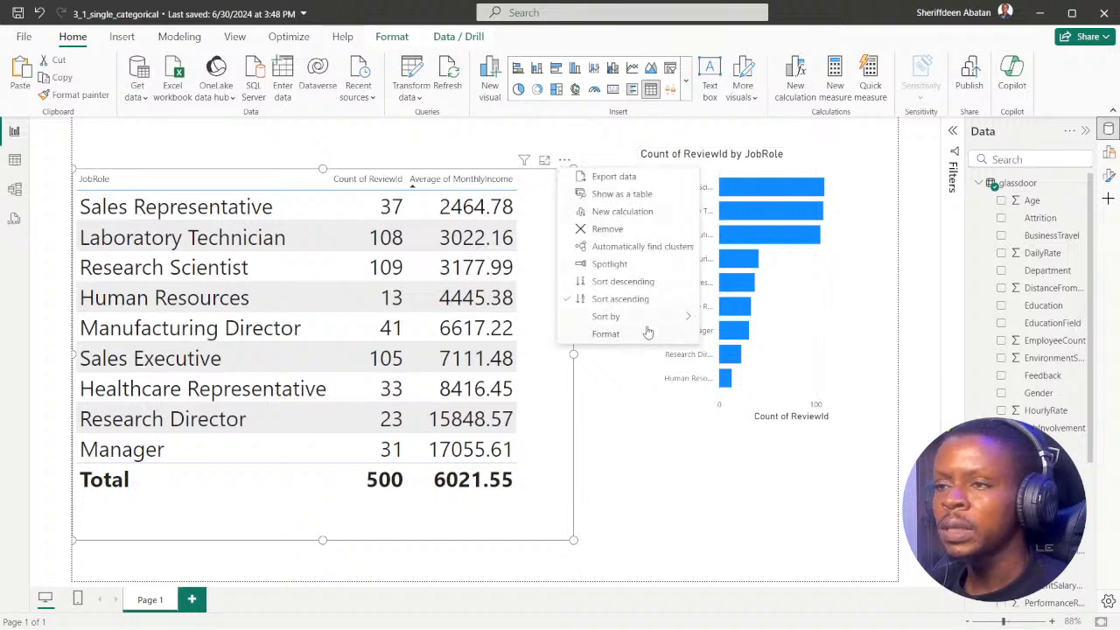
mouse_move(646, 315)
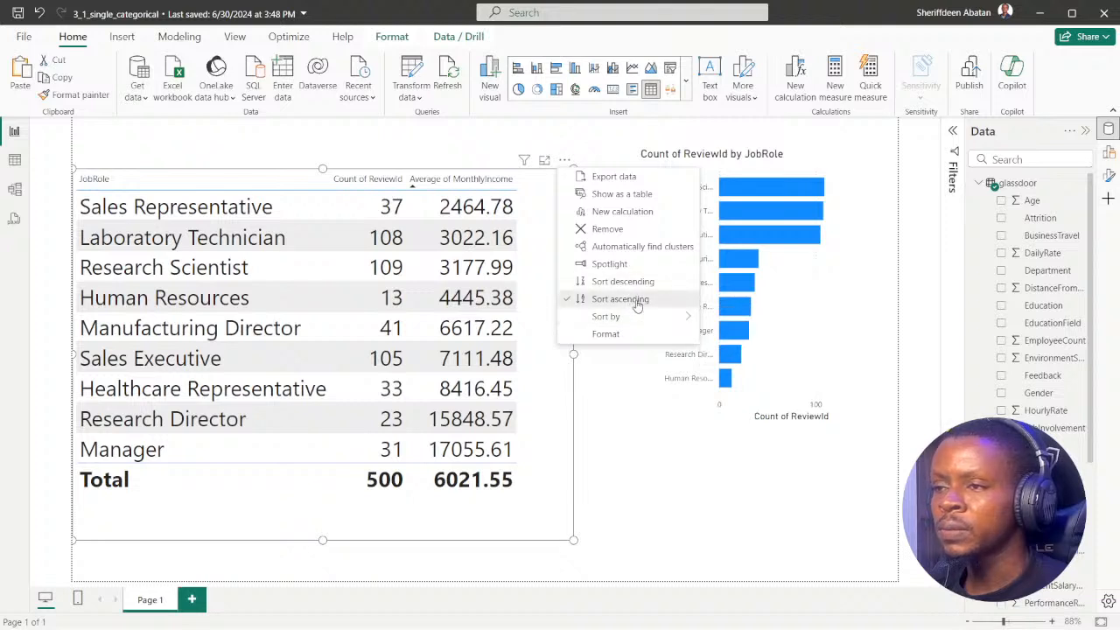
left_click(637, 301)
left_click(564, 162)
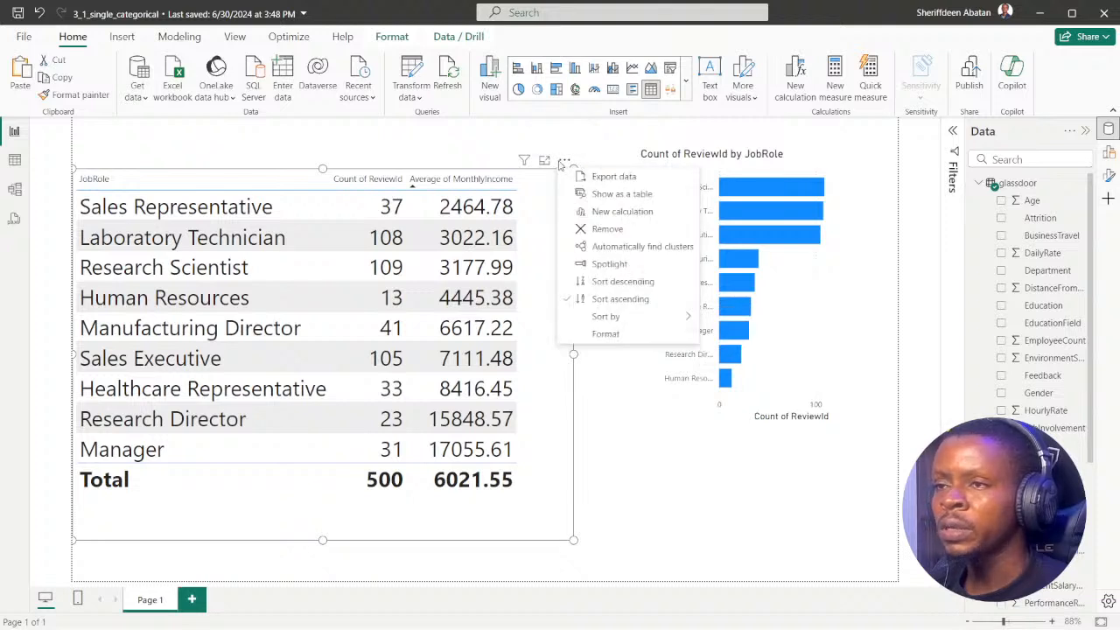
left_click(628, 281)
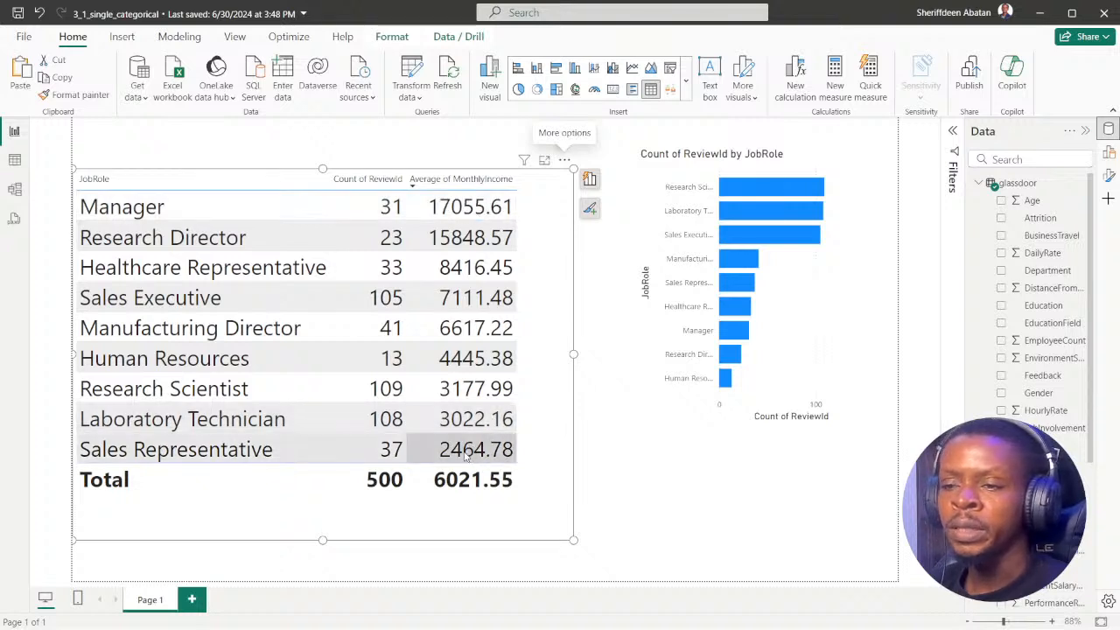
- Switch to Chrome, advance the DataCamp exercise to instruction 5, and return to Power BI
left_click(437, 615)
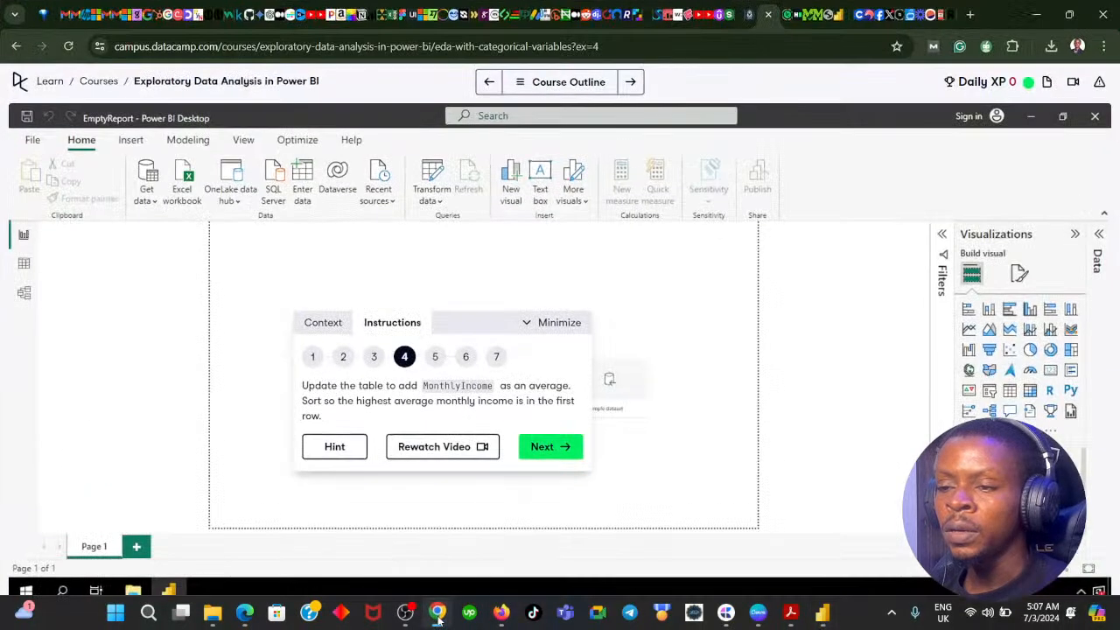
left_click(547, 455)
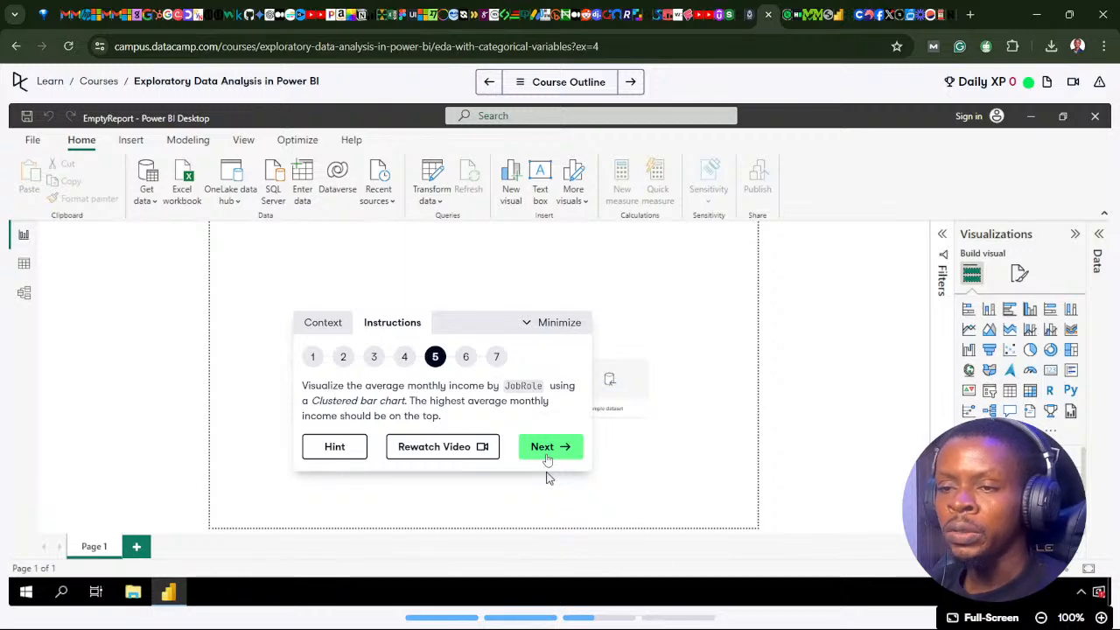
mouse_move(473, 627)
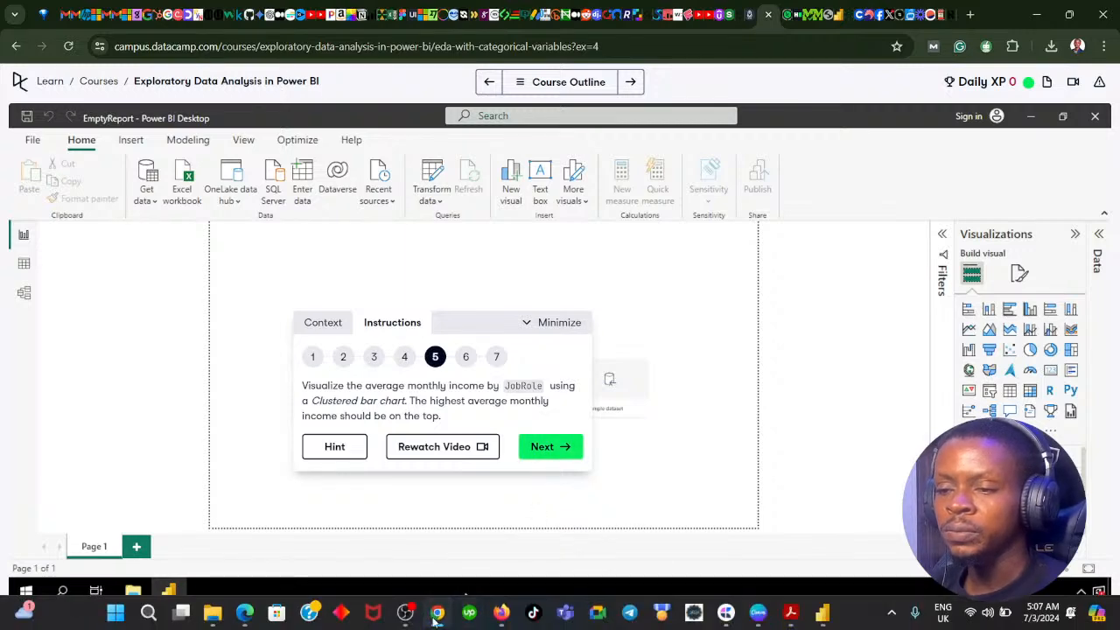
left_click(438, 615)
- Move the JobRole table back up and trim its frame, and widen and shorten the bar chart beside it
left_click_drag(502, 532, 493, 487)
left_click_drag(573, 488, 560, 465)
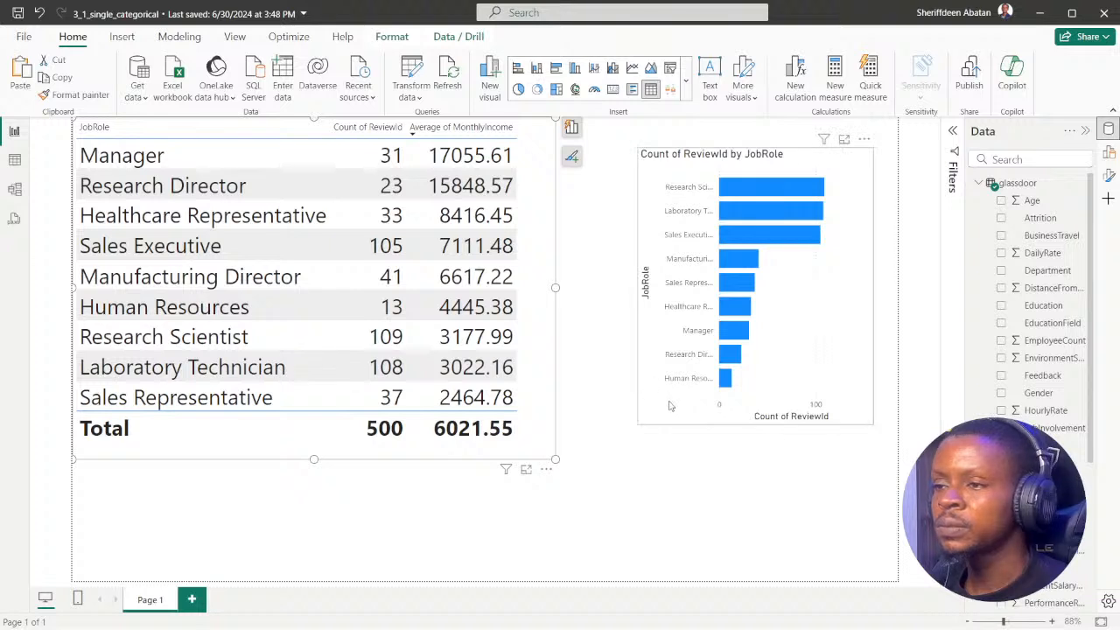
left_click(641, 434)
left_click_drag(641, 435, 575, 361)
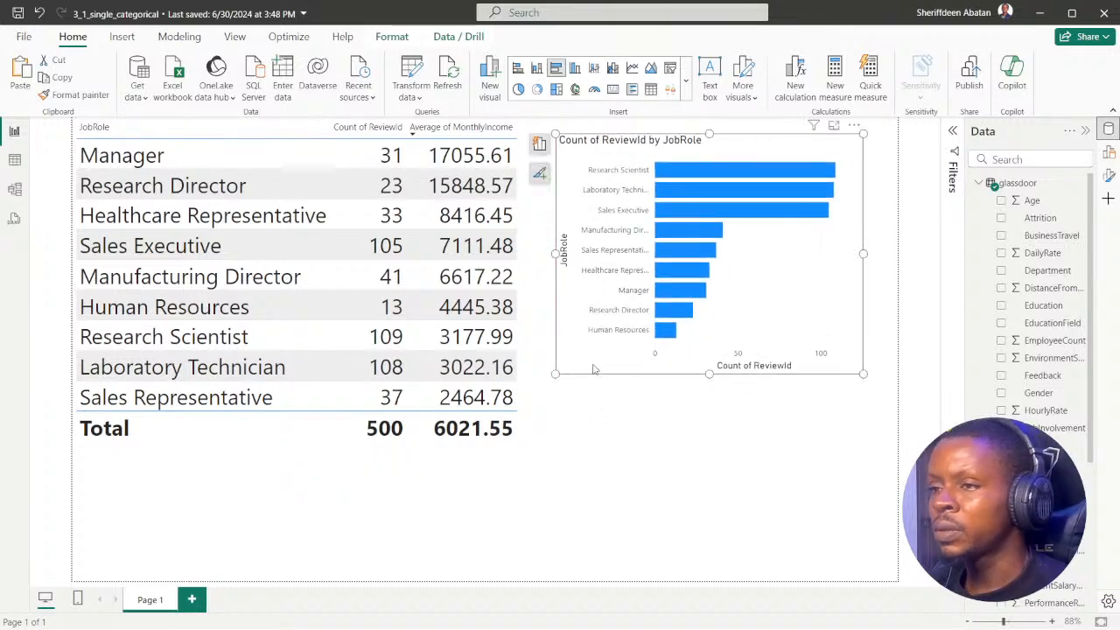
- Show the Build pane, shift the bar chart into the page's upper-right corner and duplicate it on the page
left_click(1110, 154)
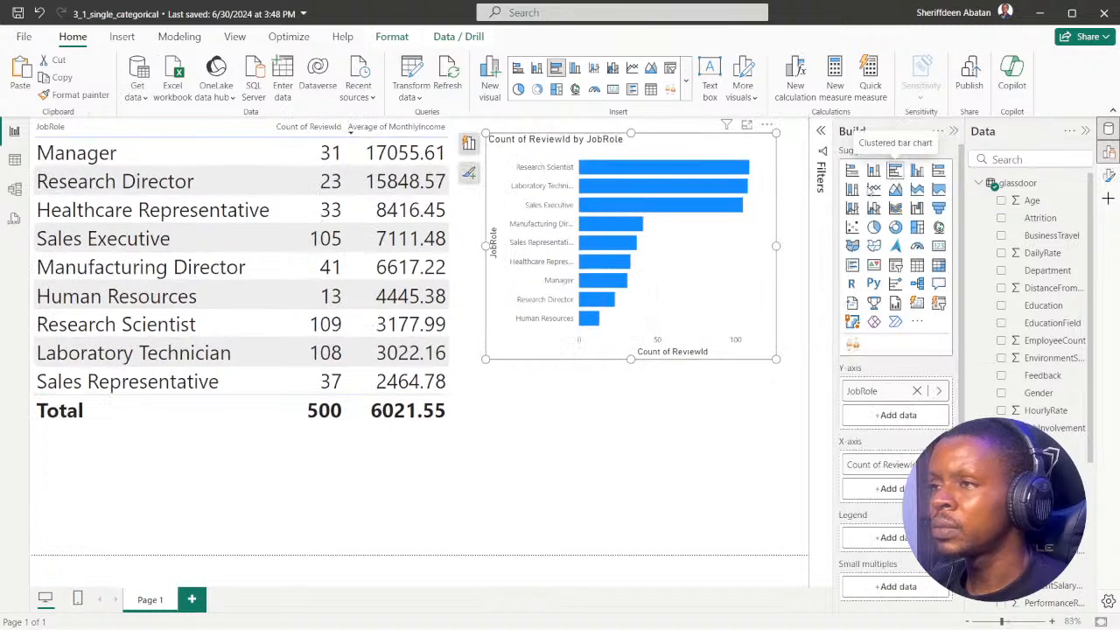
mouse_move(523, 352)
left_mouse_down()
mouse_move(553, 347)
mouse_move(538, 346)
left_mouse_up()
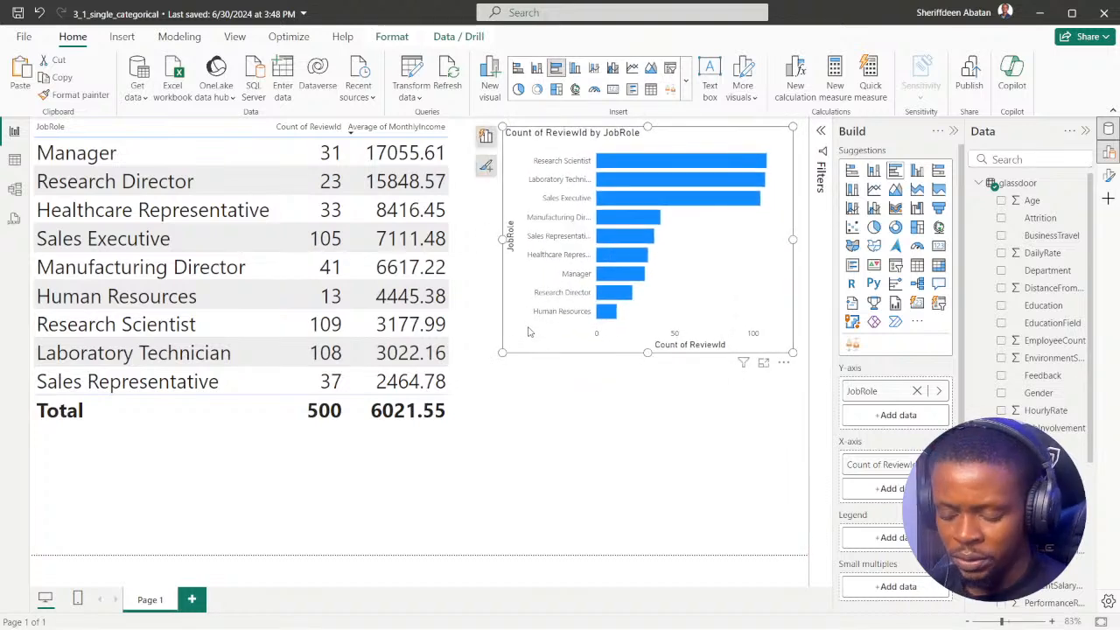
key("ctrl+v")
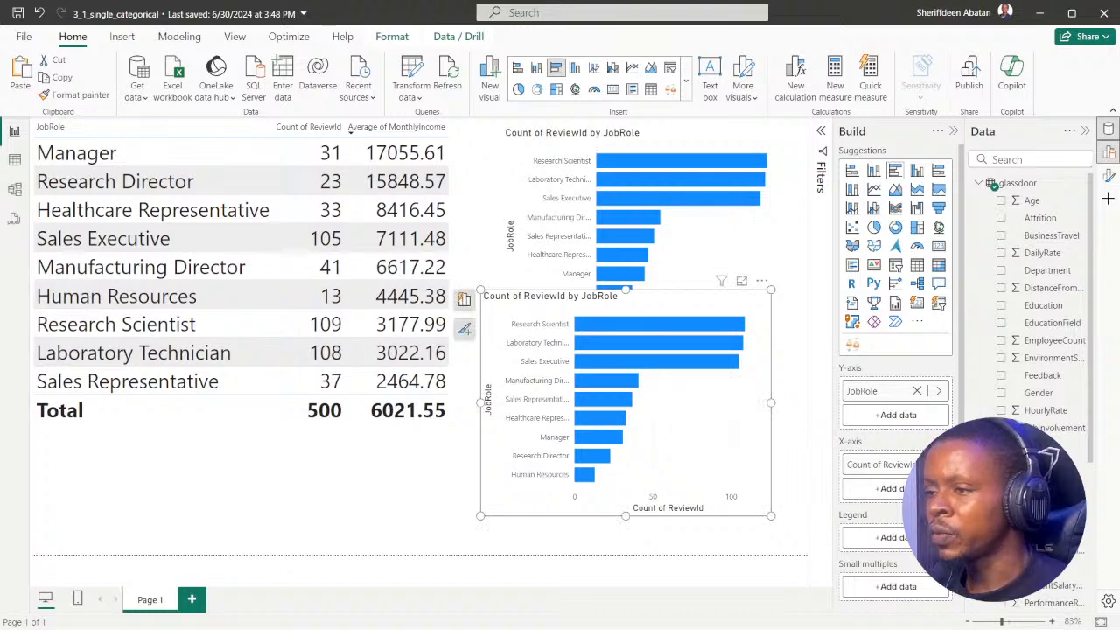
- Replace Count of ReviewId with MonthlyIncome on the duplicated bar chart's X-axis
left_click(917, 464)
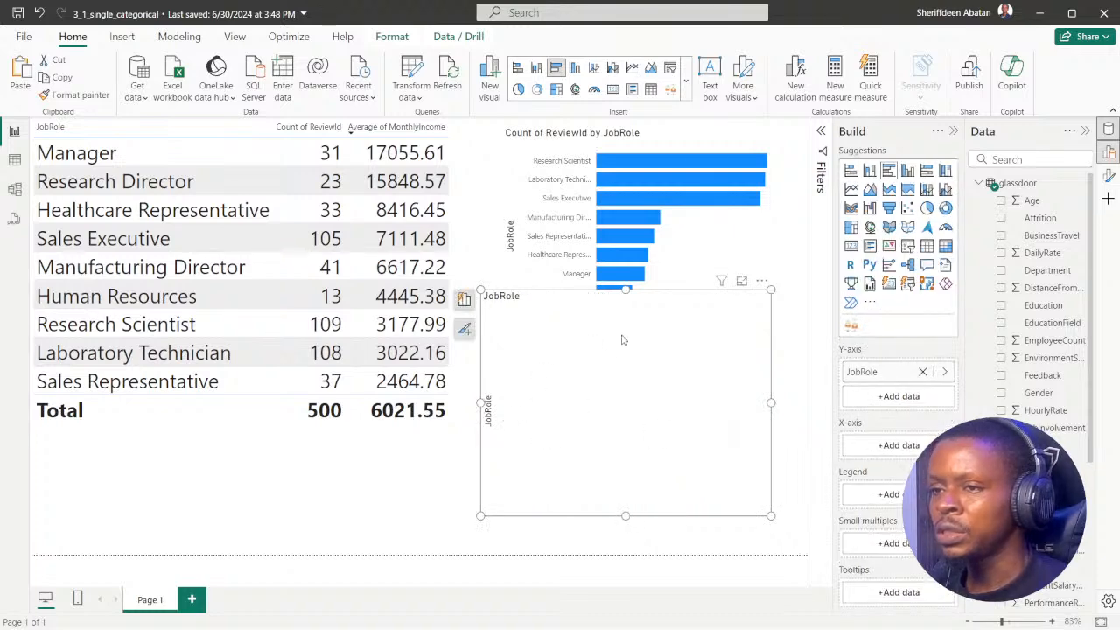
scroll(1041, 350, "down", 3)
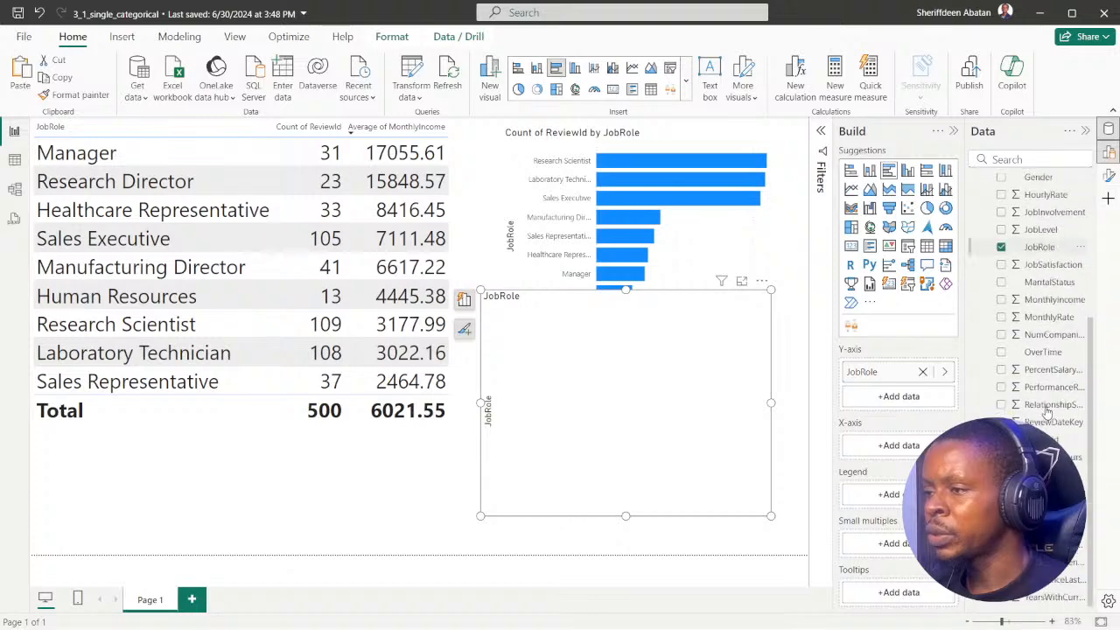
scroll(1041, 367, "up", 1)
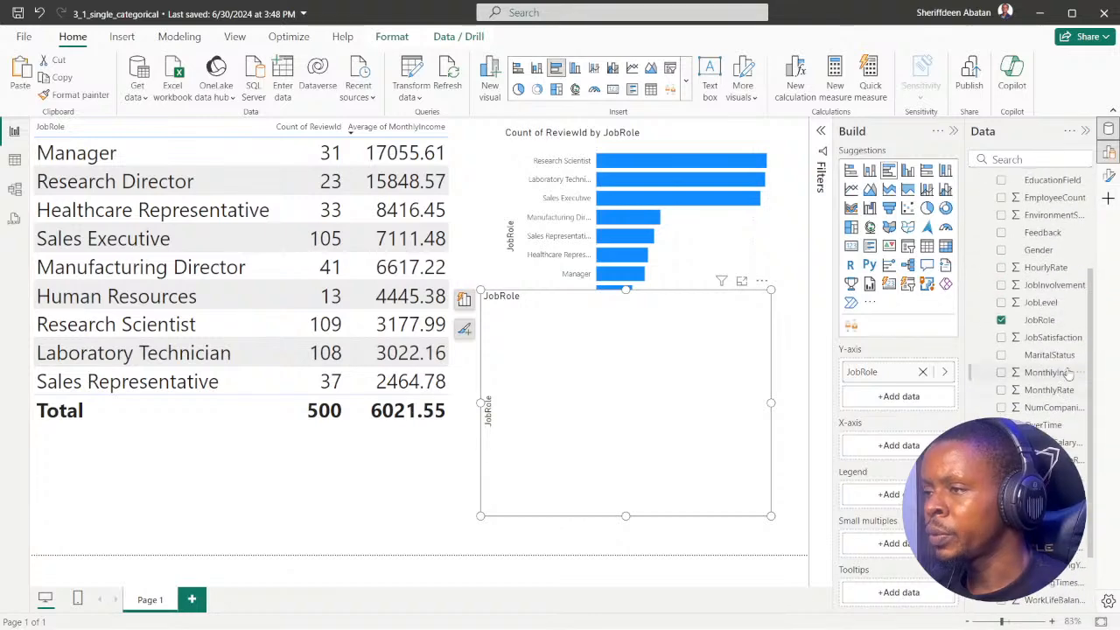
left_click(1001, 372)
- Summarize MonthlyIncome as Average on the duplicated bar chart's X-axis
left_click(464, 299)
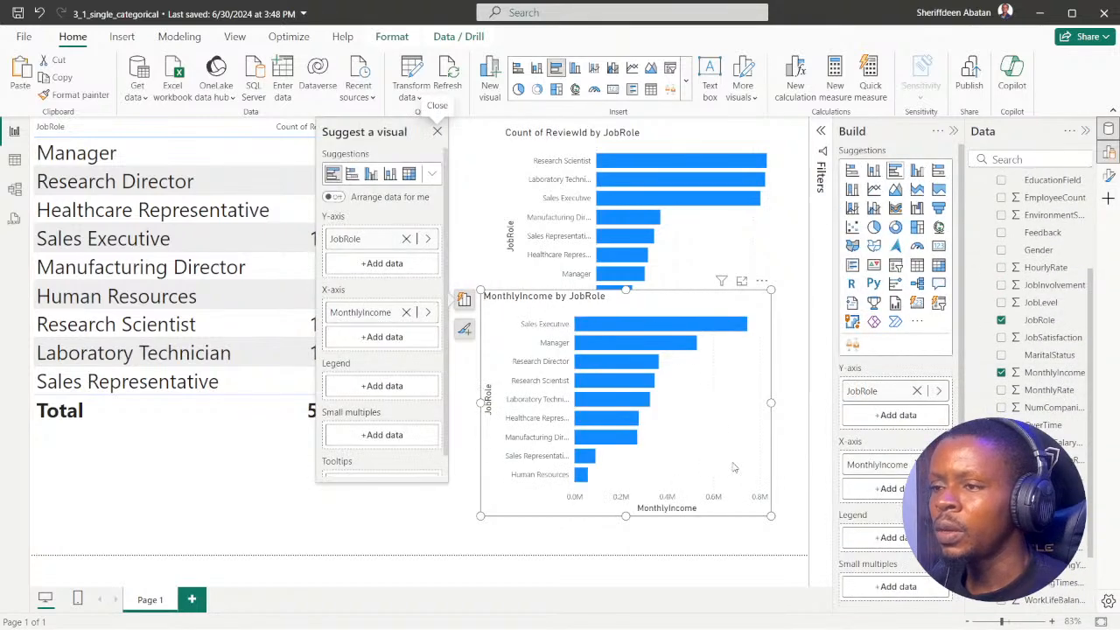
left_click(428, 313)
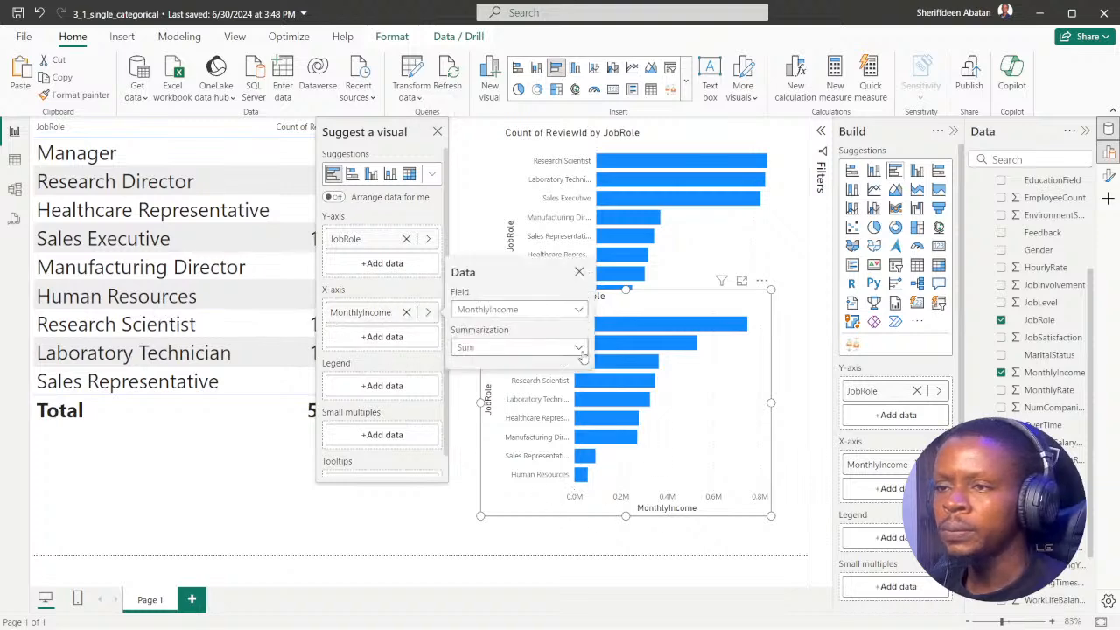
left_click(574, 348)
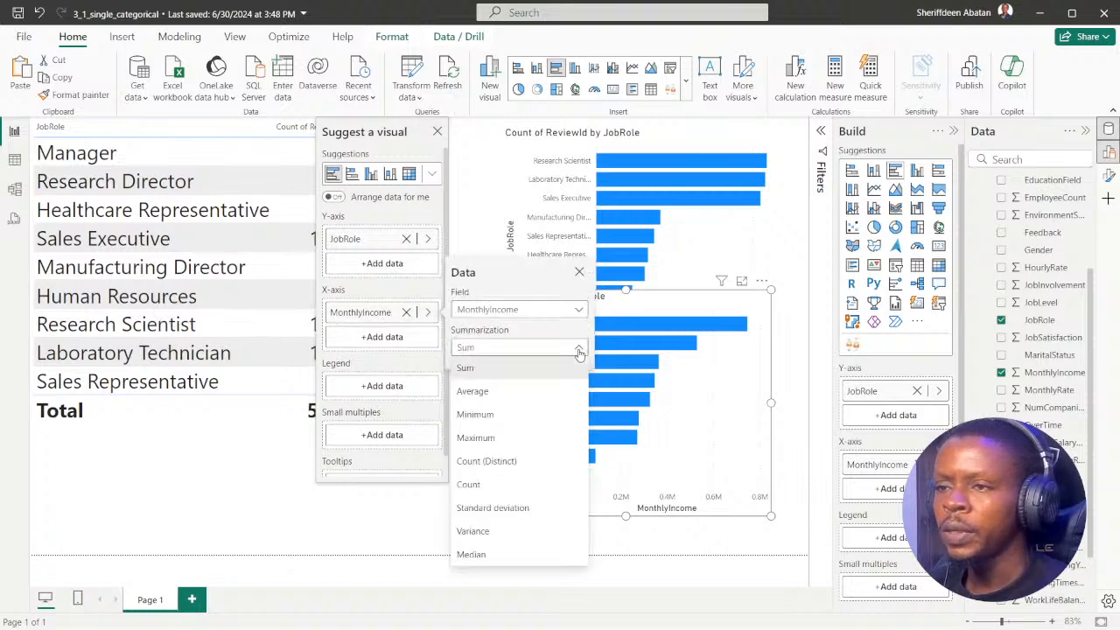
left_click(479, 395)
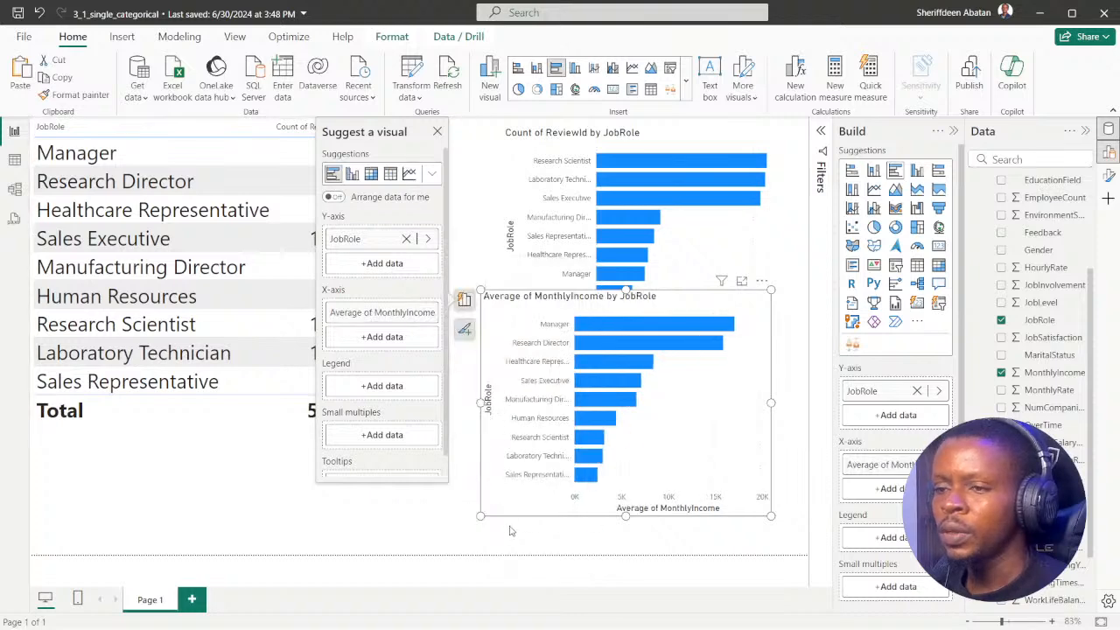
- Move the average MonthlyIncome bar chart toward the page's lower edge and shrink the Count of ReviewId bar chart above it
left_click(458, 517)
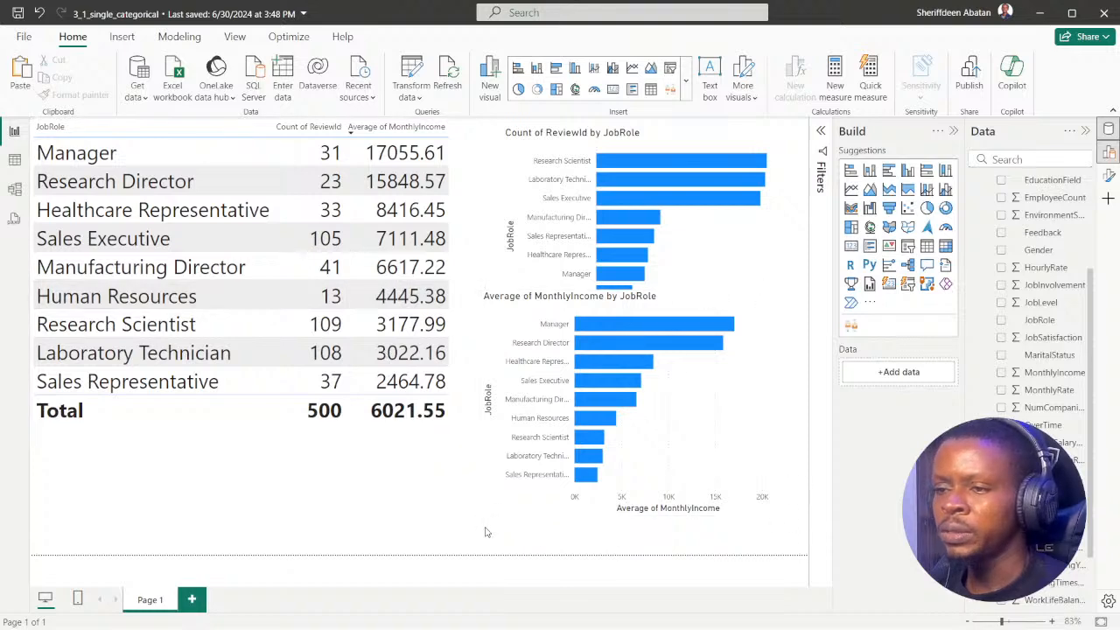
left_click_drag(513, 510, 522, 542)
left_click(522, 308)
left_click_drag(504, 324, 492, 245)
left_click(505, 353)
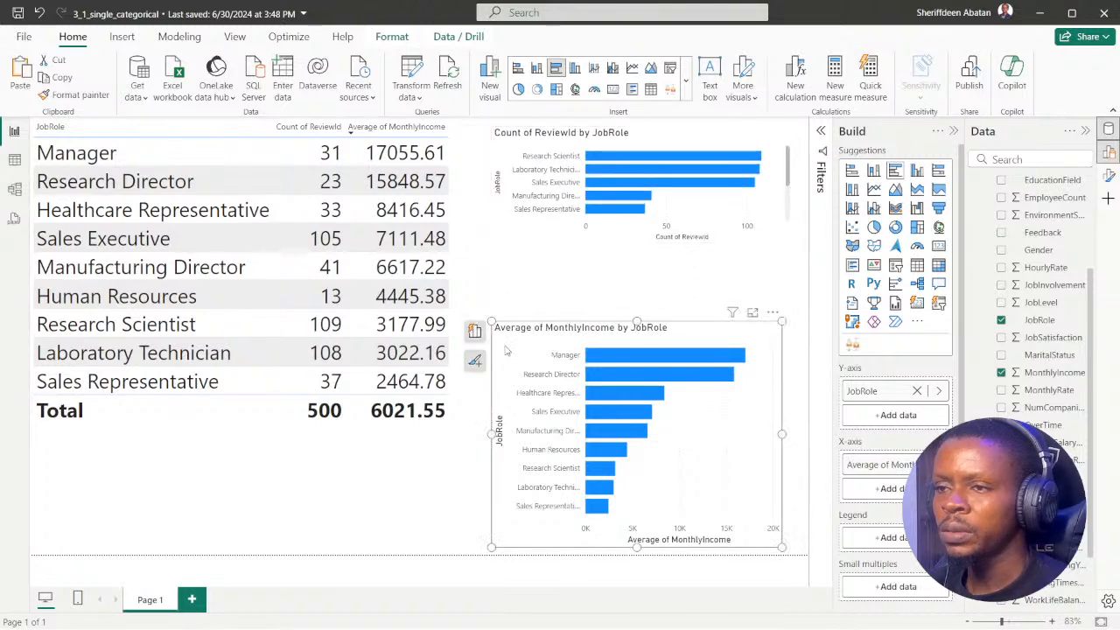
- Place the average MonthlyIncome chart directly beneath the Count of ReviewId chart, enlarge it toward the page's lower edge, and hide the Build pane
left_click_drag(504, 353, 506, 292)
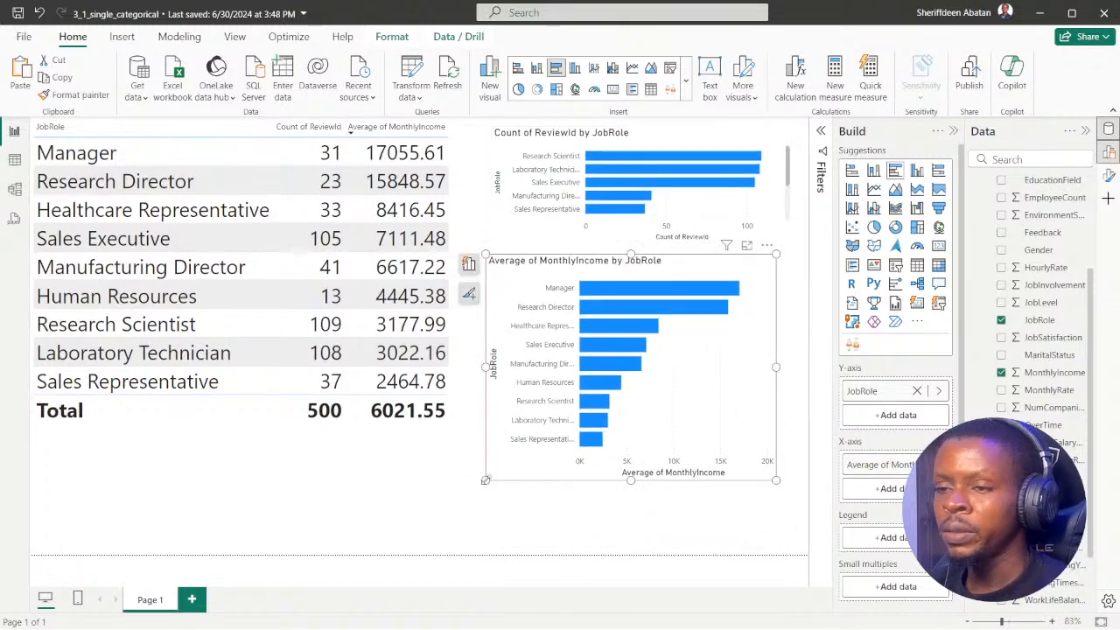
left_click_drag(486, 480, 463, 544)
left_click_drag(775, 542, 786, 548)
left_click(952, 130)
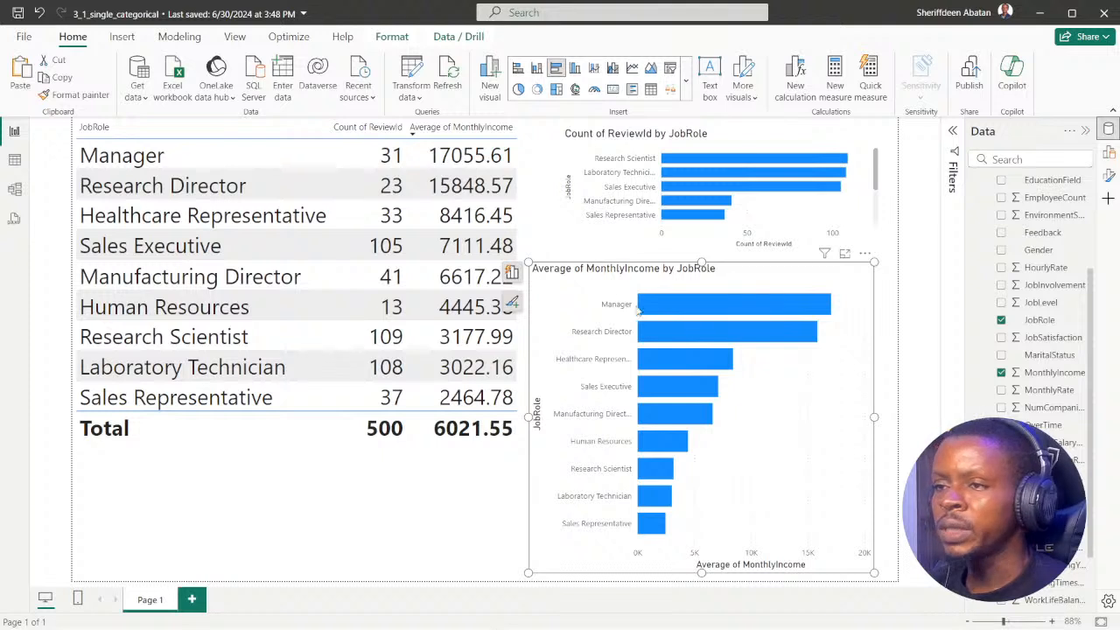
- Switch to the DataCamp exercise in Chrome and advance from instruction 5 to instruction 6
mouse_move(706, 302)
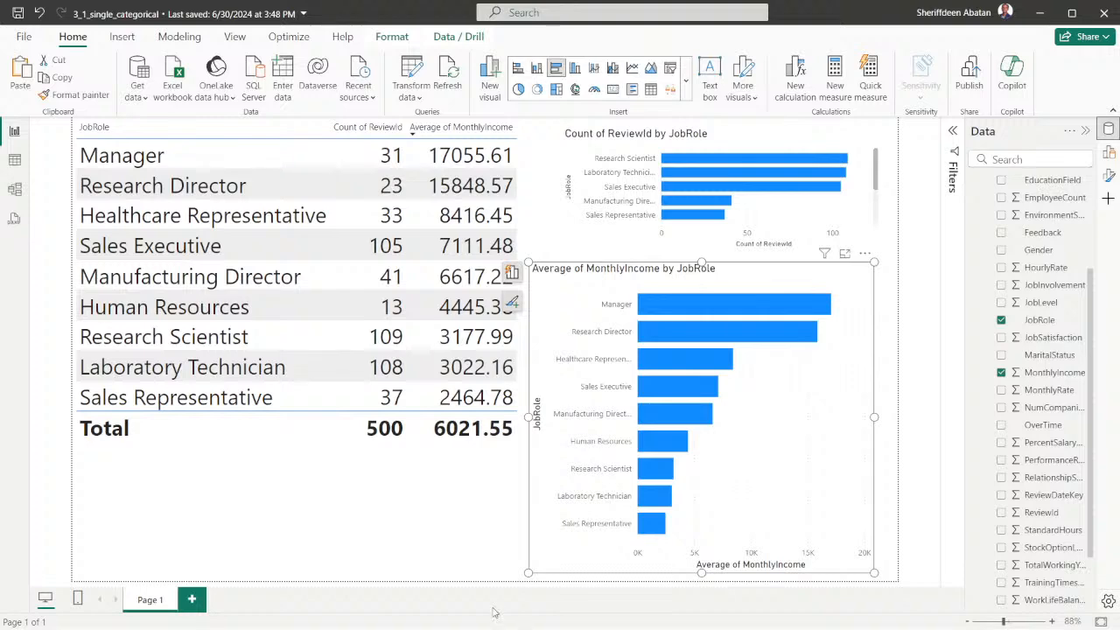
mouse_move(501, 615)
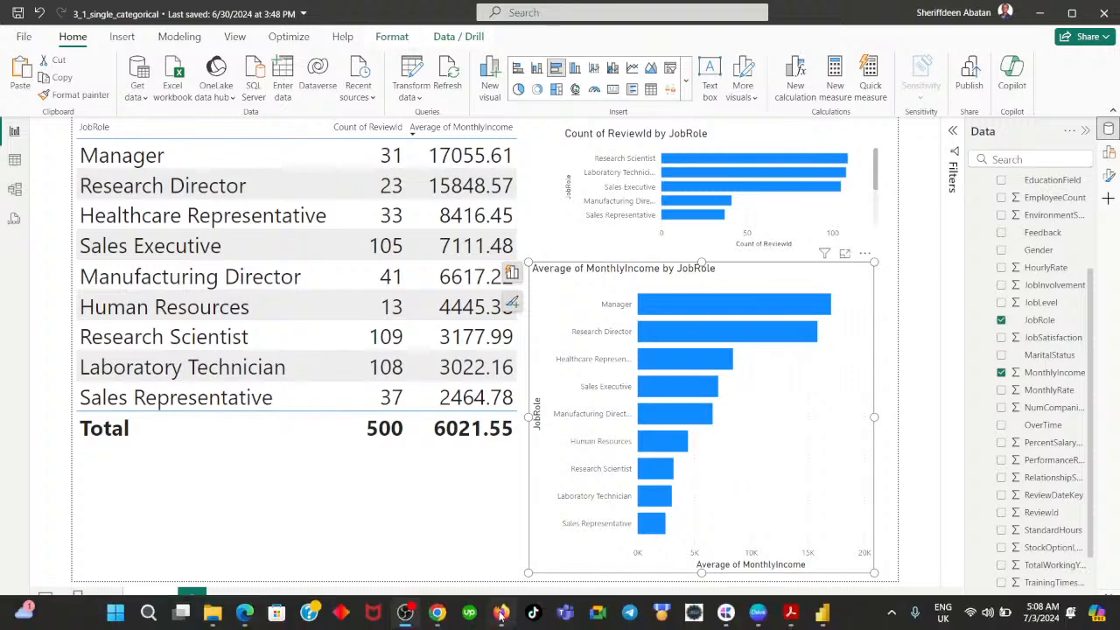
left_click(438, 617)
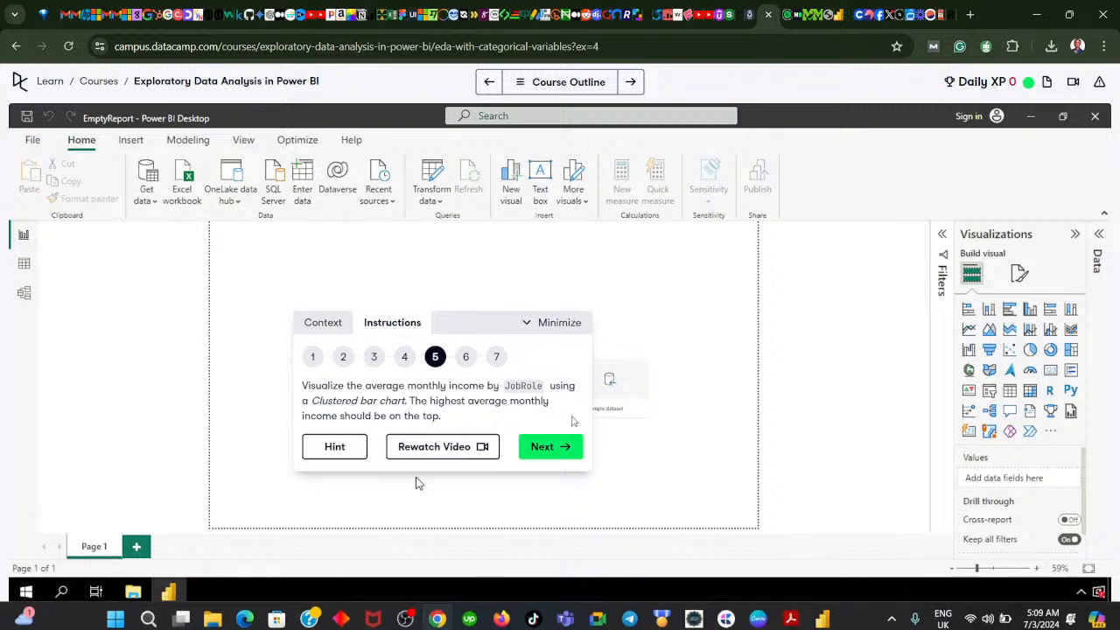
left_click(554, 459)
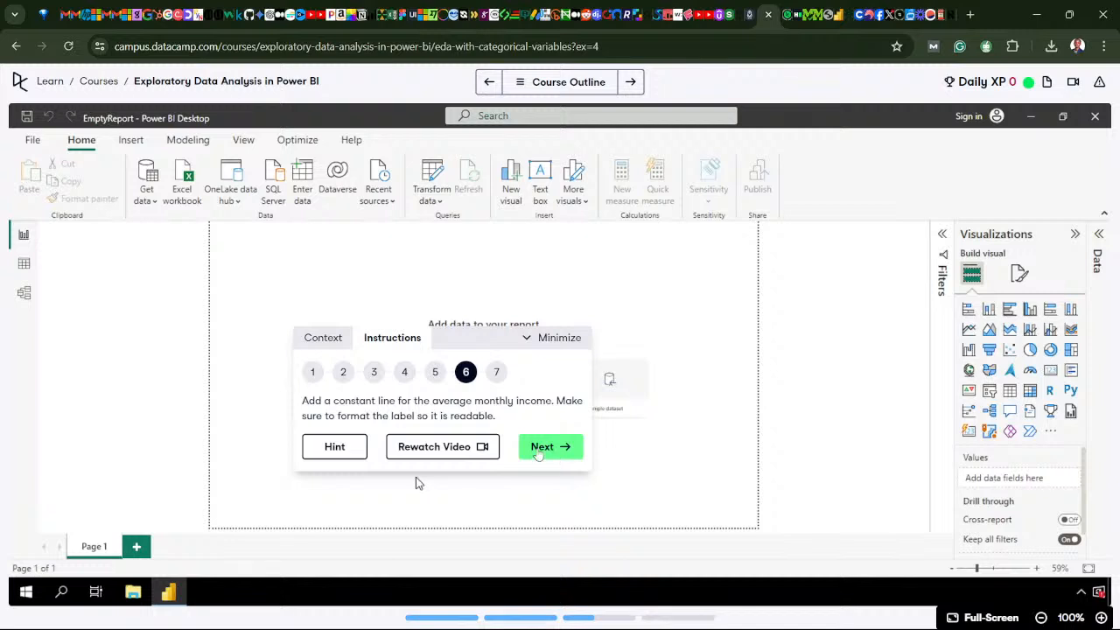
- Turn on Battery saver in the Windows quick settings and close them
mouse_move(1036, 622)
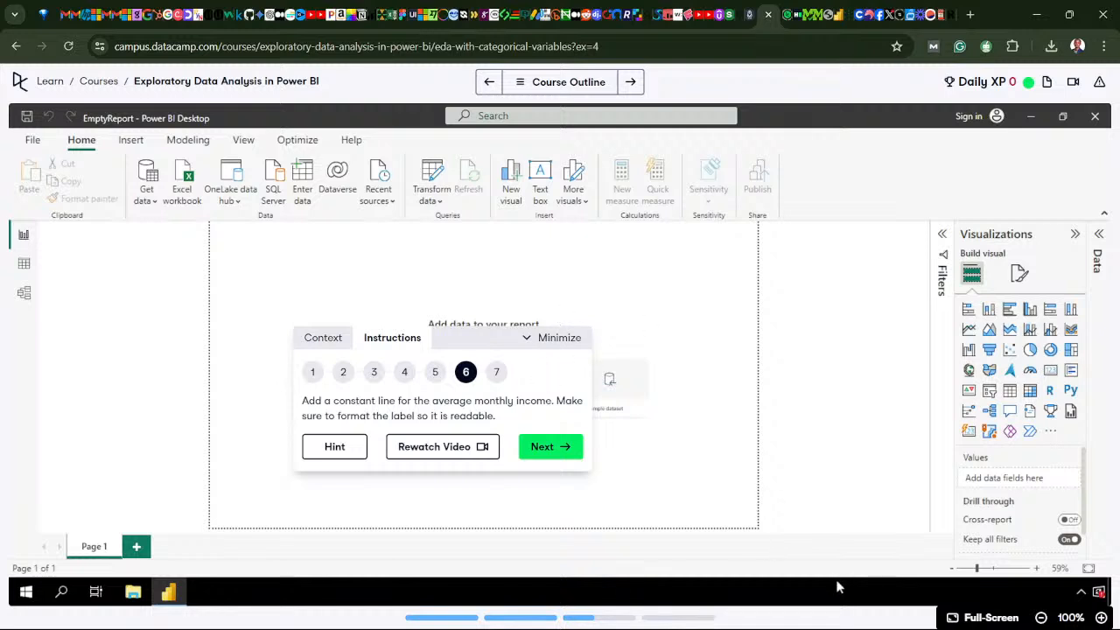
left_click(992, 613)
left_click(901, 407)
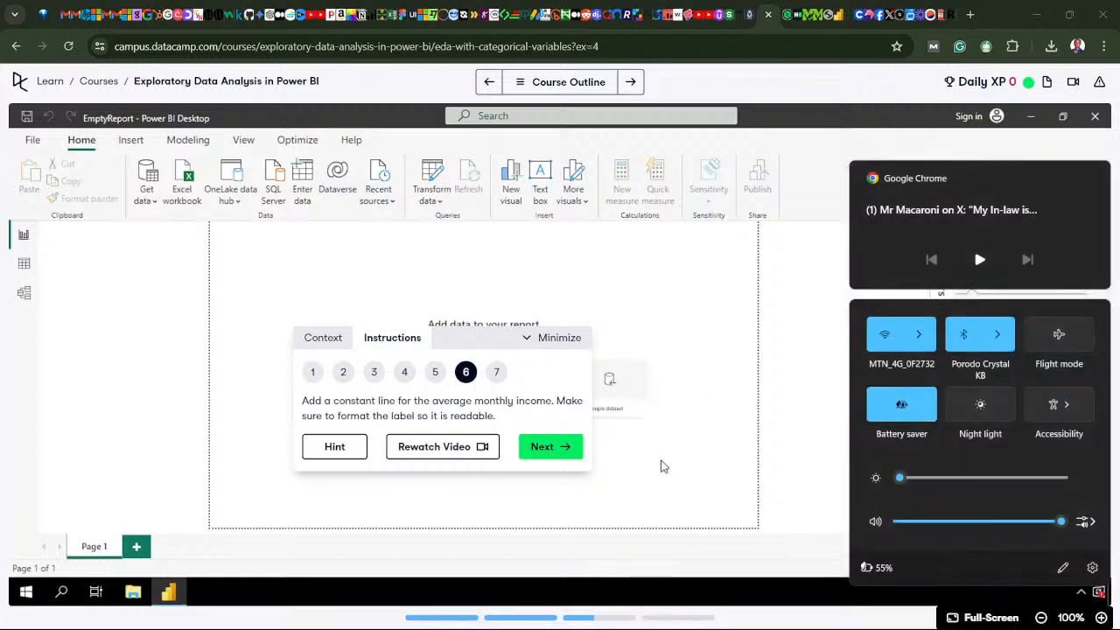
left_click(545, 386)
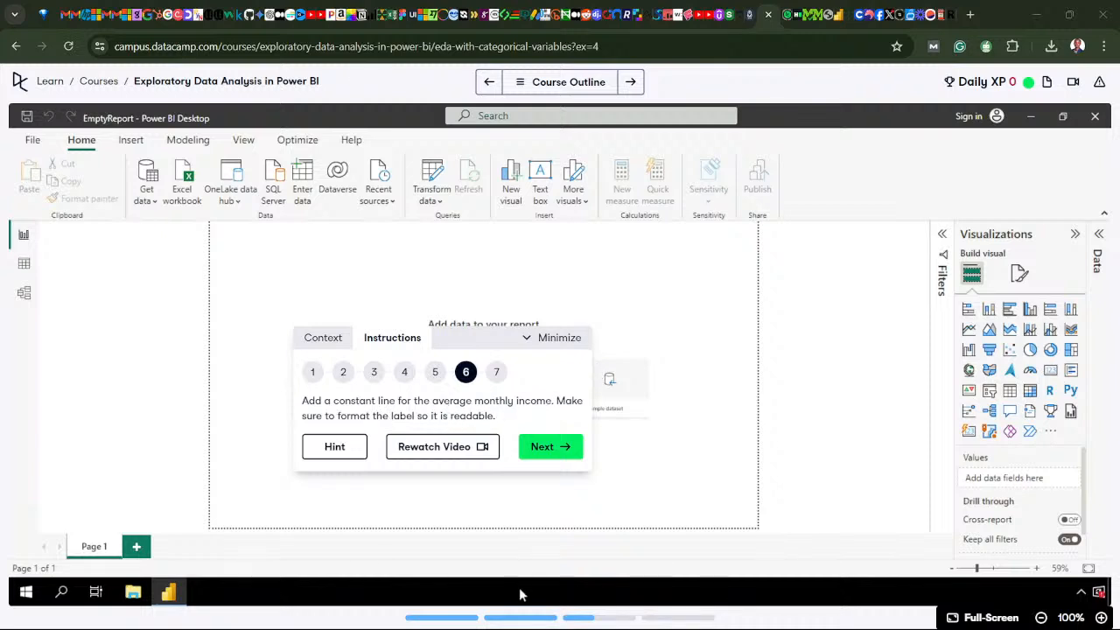
- Review exercise instructions 5 and 6 again in DataCamp, and return to the Power BI report
mouse_move(515, 628)
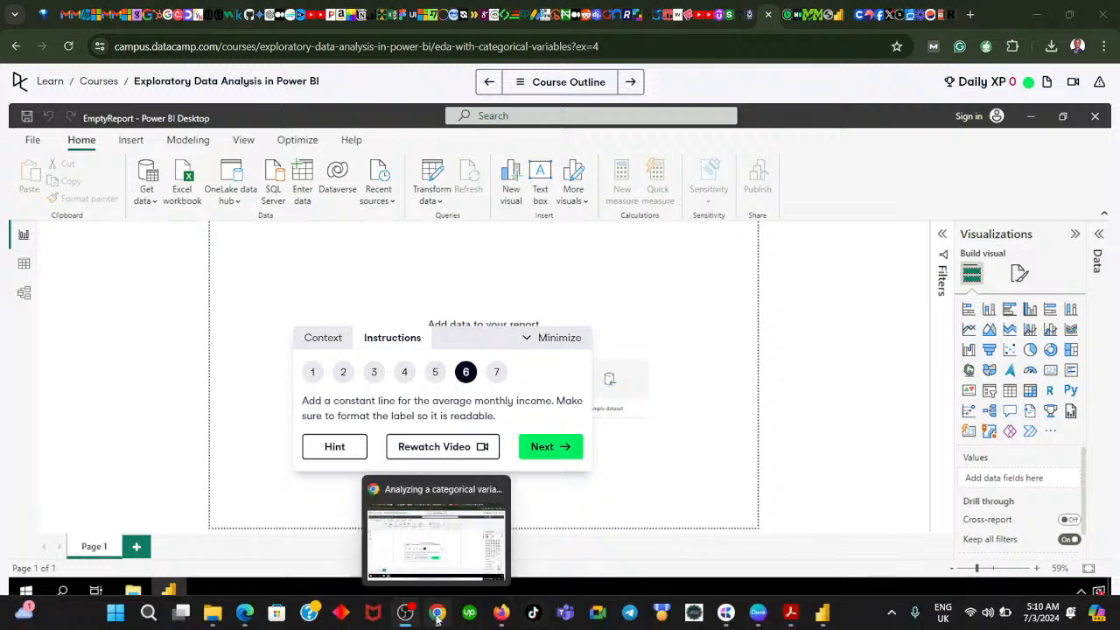
left_click(437, 617)
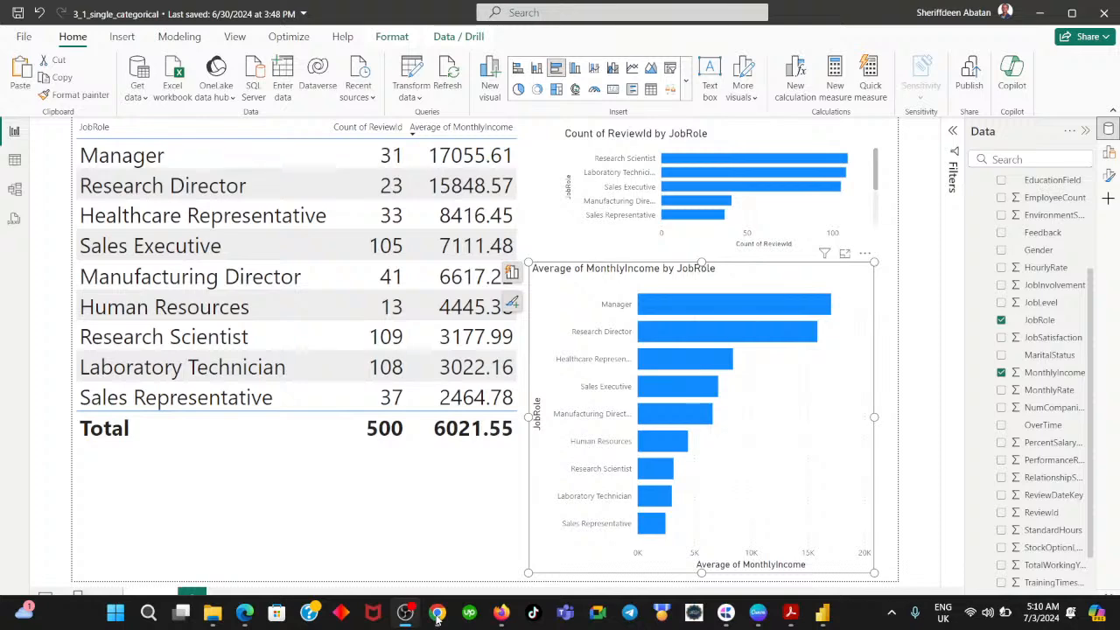
left_click(437, 617)
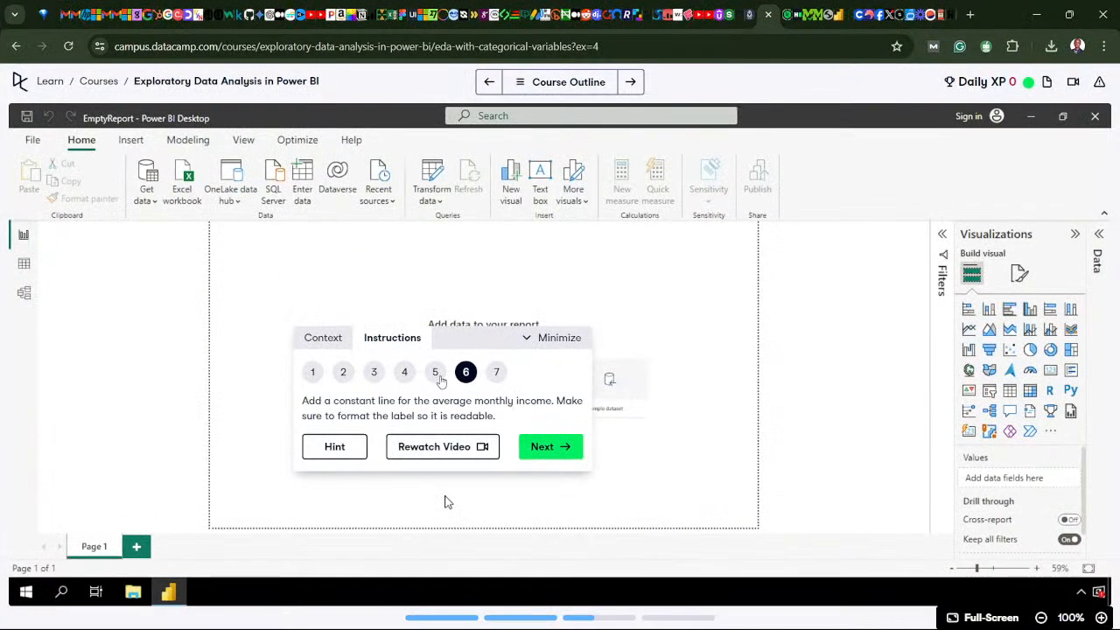
left_click(437, 374)
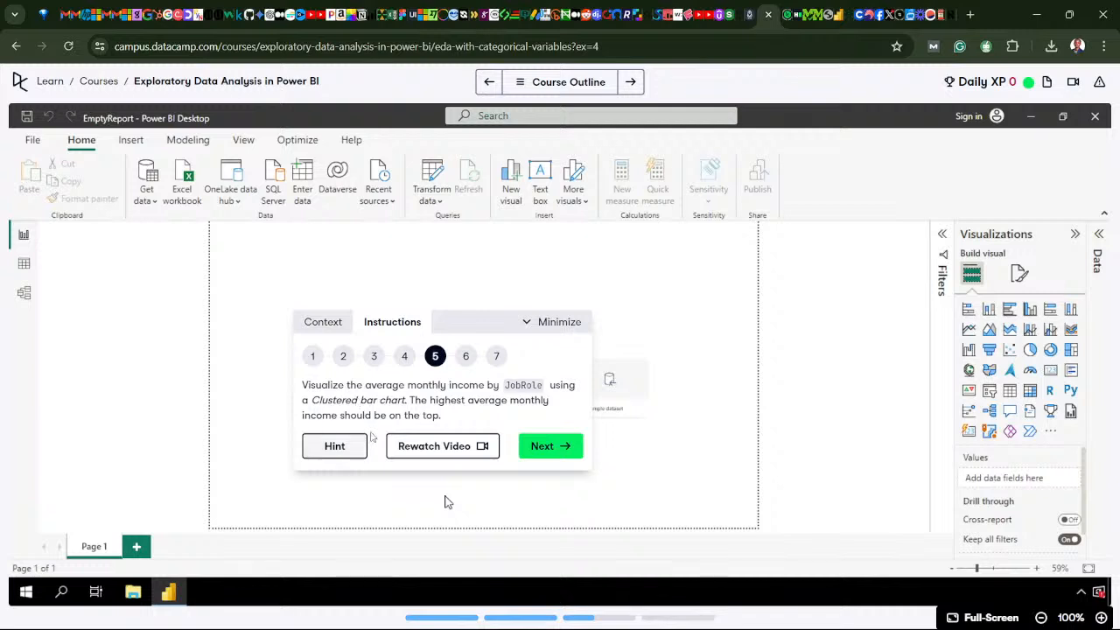
left_click(570, 448)
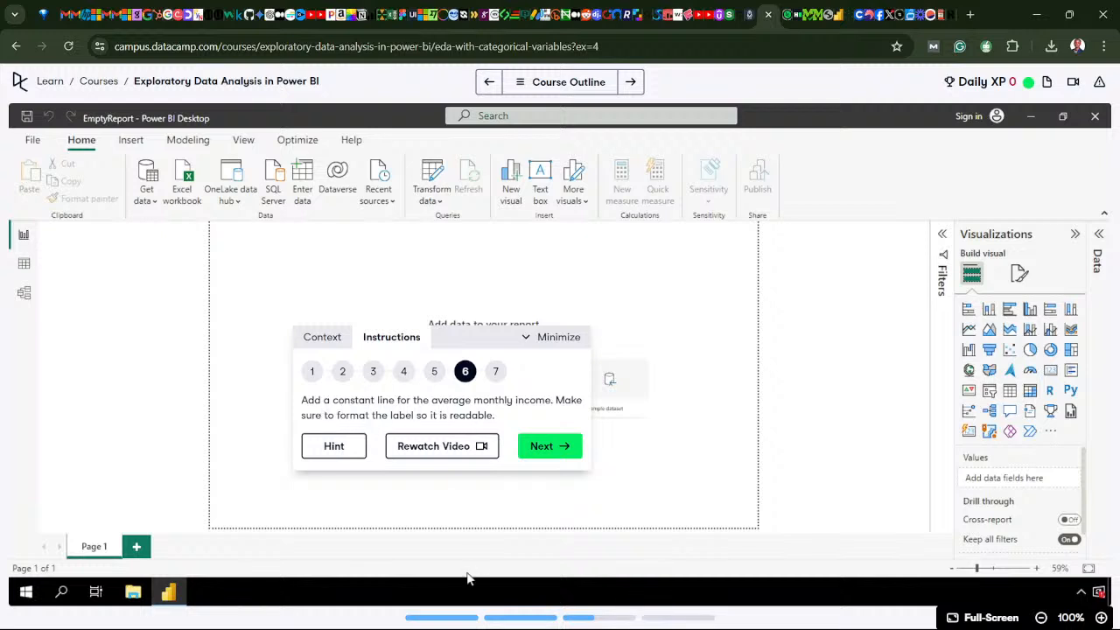
mouse_move(499, 624)
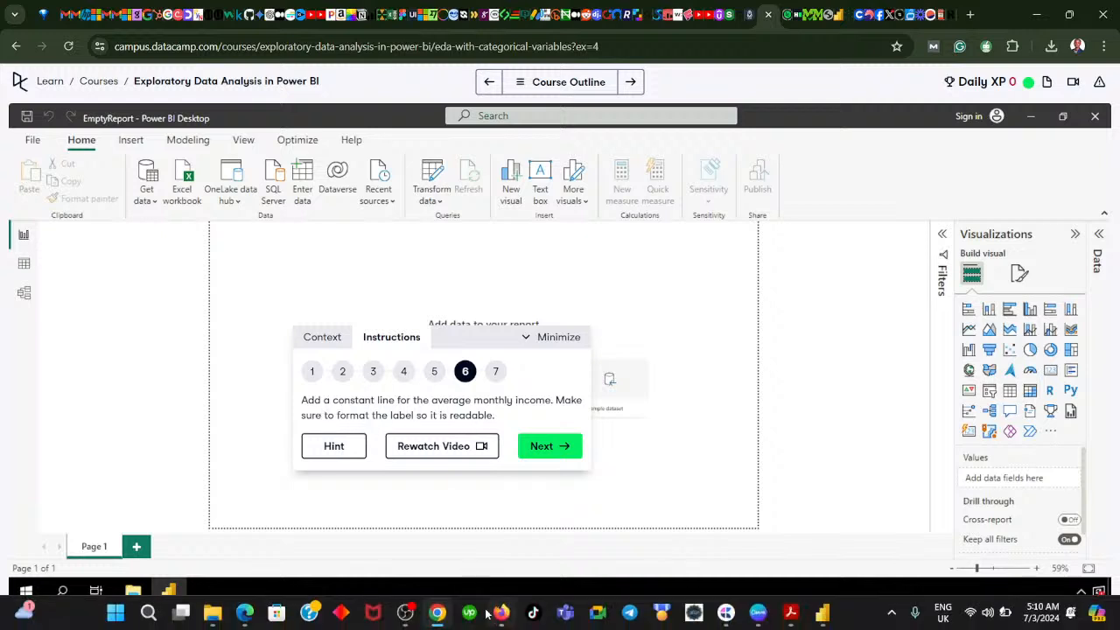
left_click(441, 620)
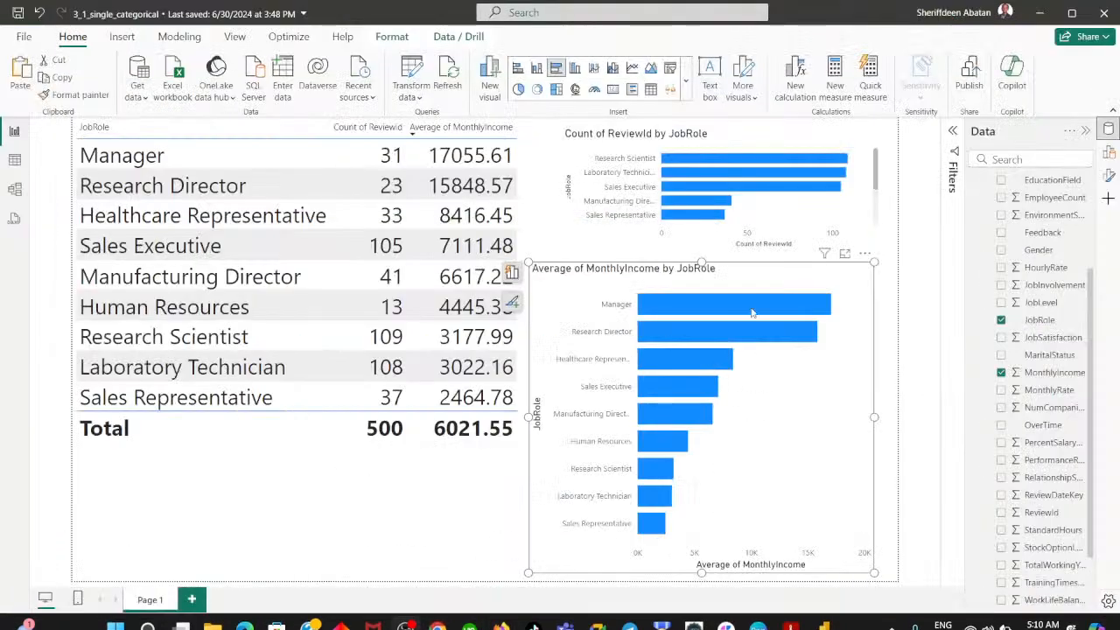
- Add a reference line of type Constant line to the average MonthlyIncome by JobRole bar chart
left_click(1108, 175)
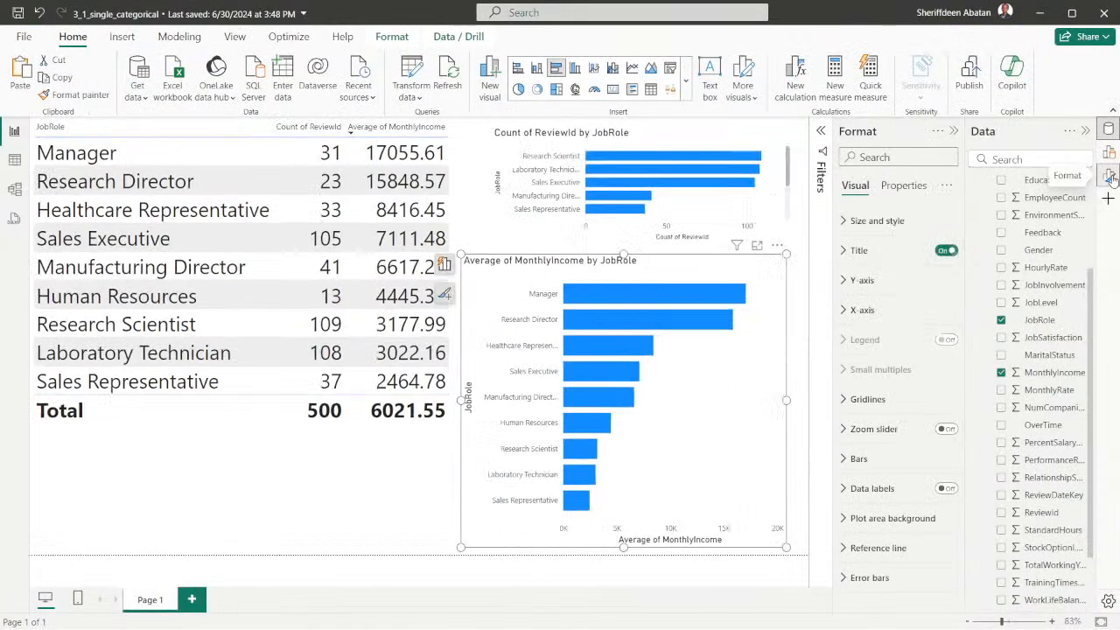
left_click(844, 548)
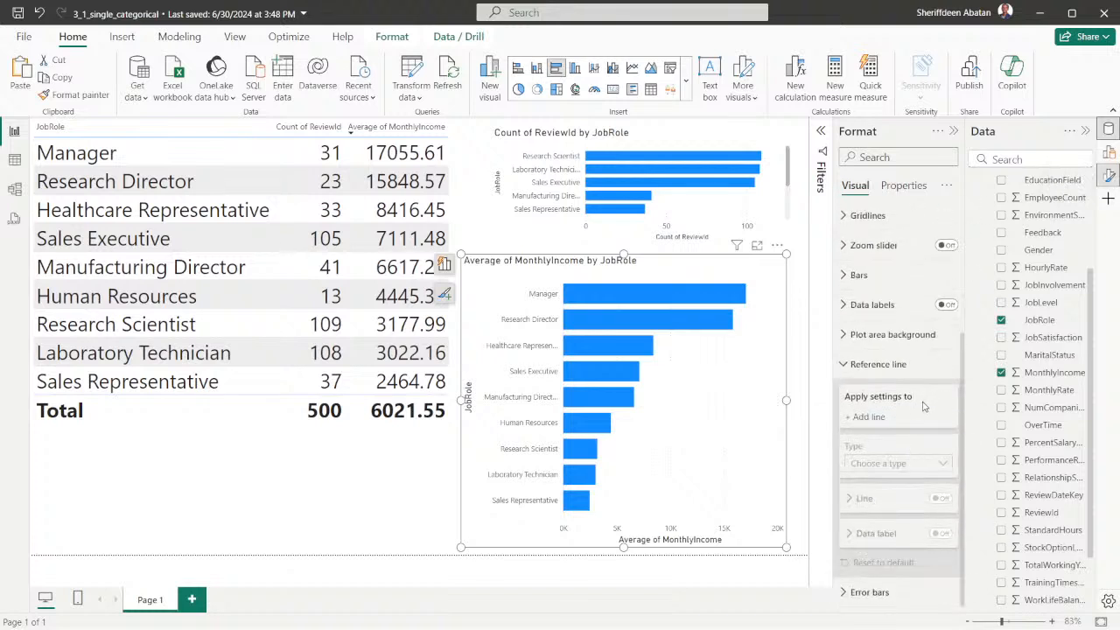
left_click(850, 417)
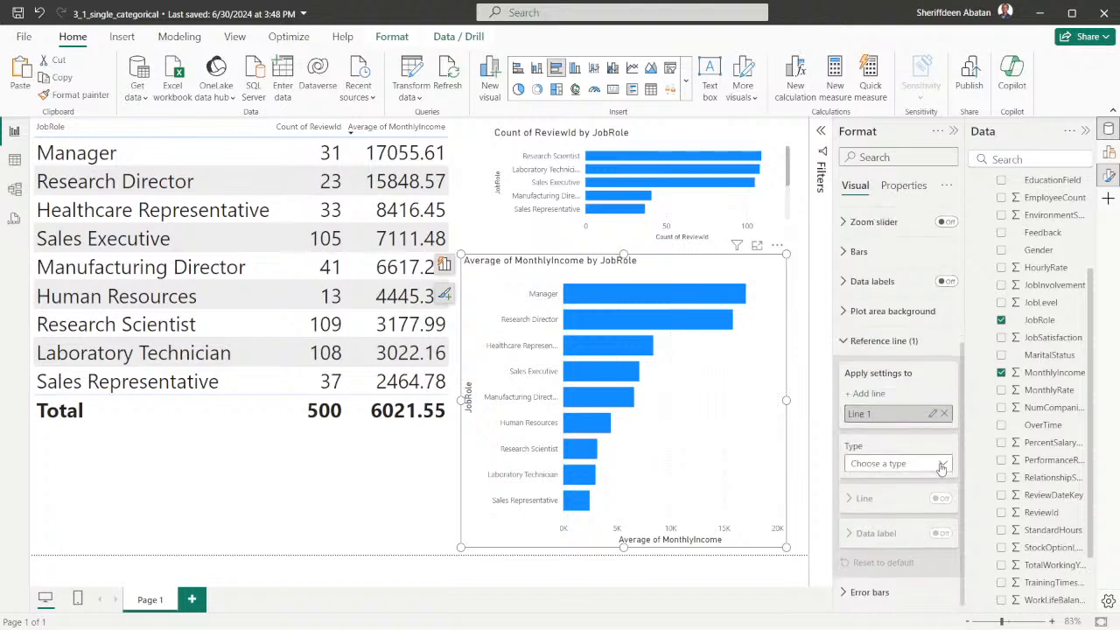
left_click(941, 465)
left_click(880, 483)
scroll(892, 473, "down", 5)
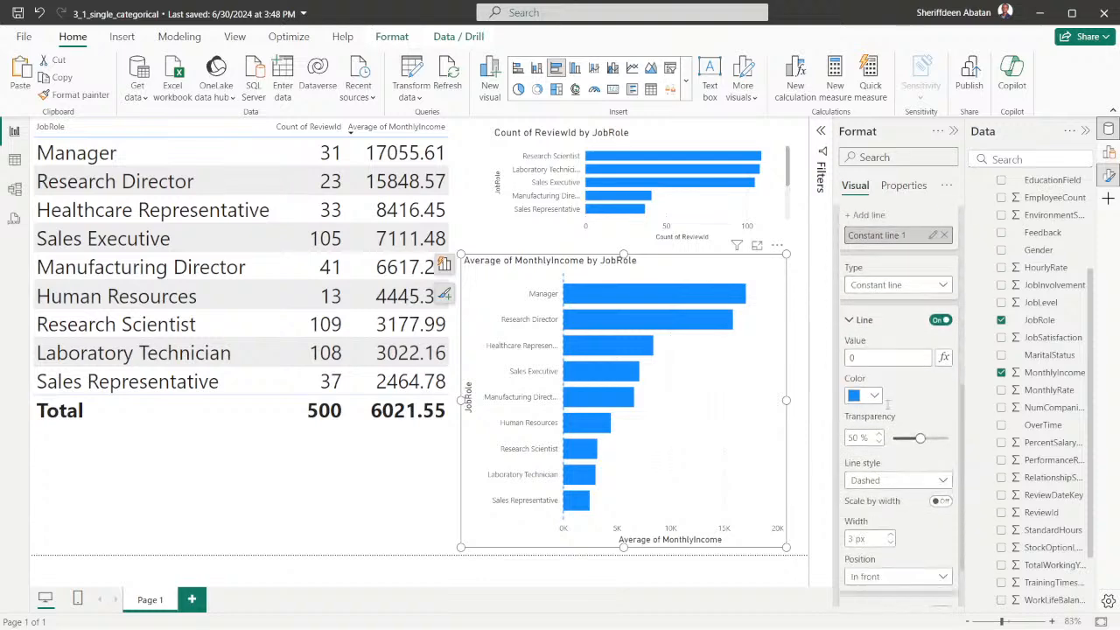
- Base the constant line's value on the MonthlyIncome field, summarized as Average, with the Field value format style
scroll(910, 422, "up", 3)
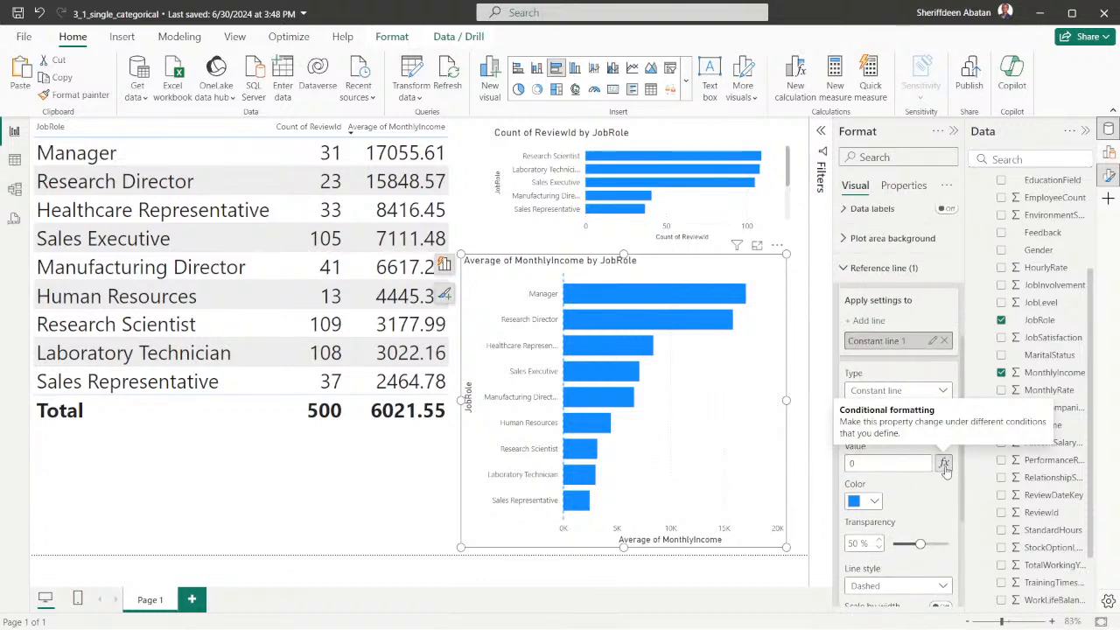
left_click(944, 465)
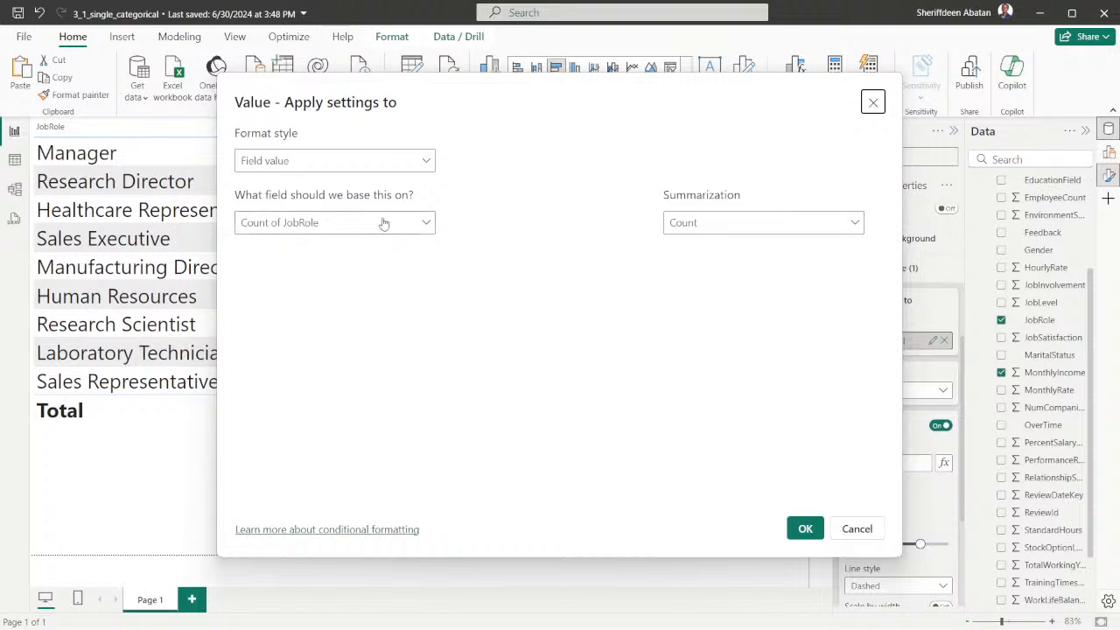
left_click(424, 227)
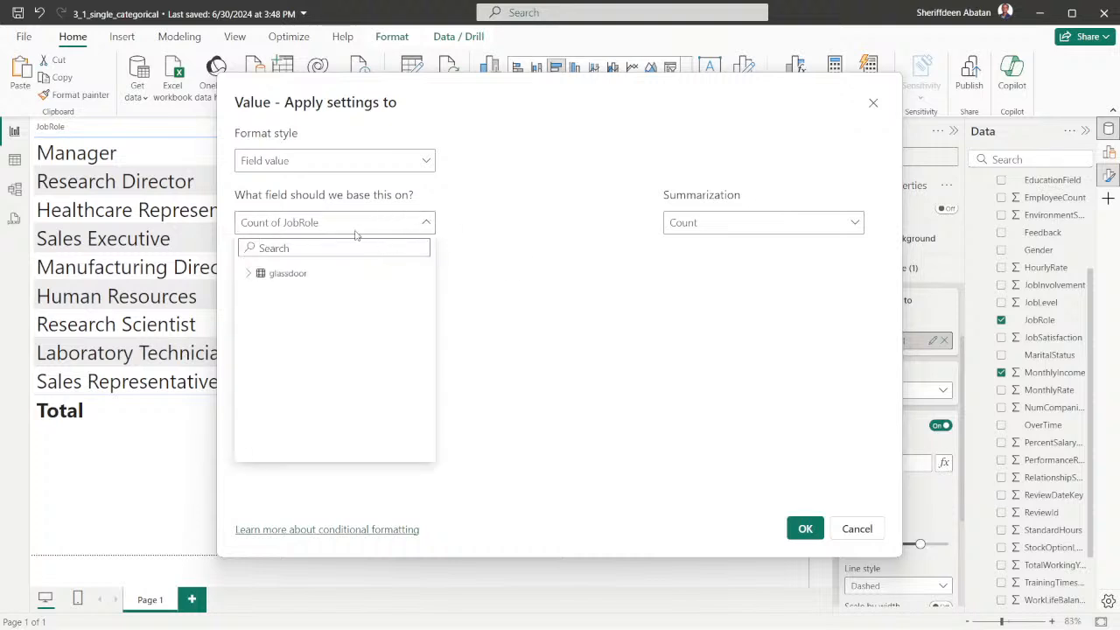
type("mon")
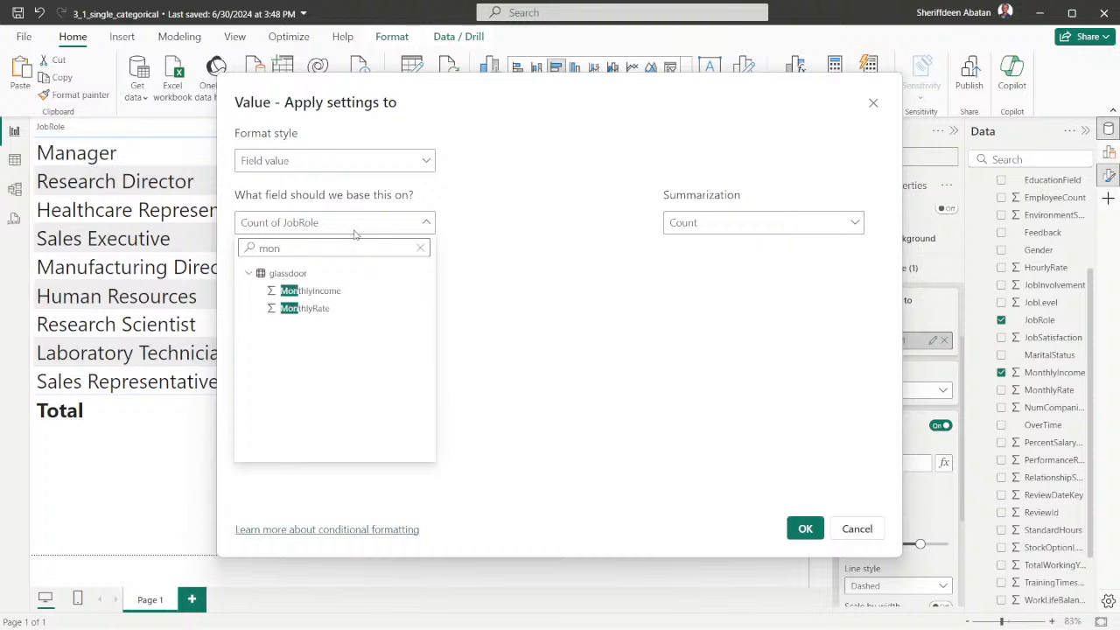
left_click(310, 293)
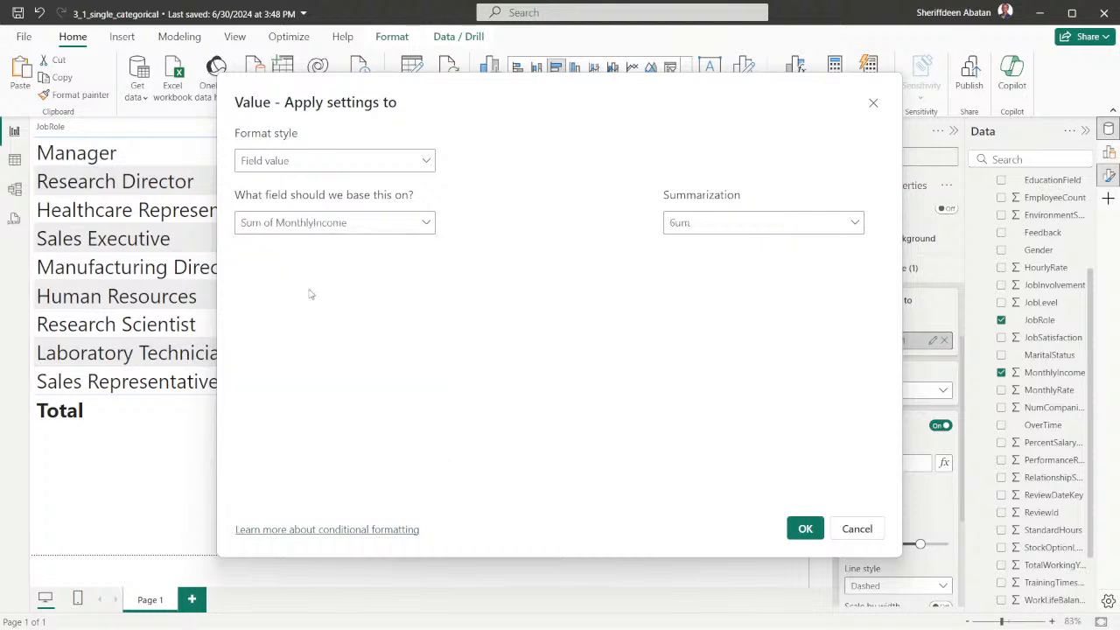
left_click(739, 225)
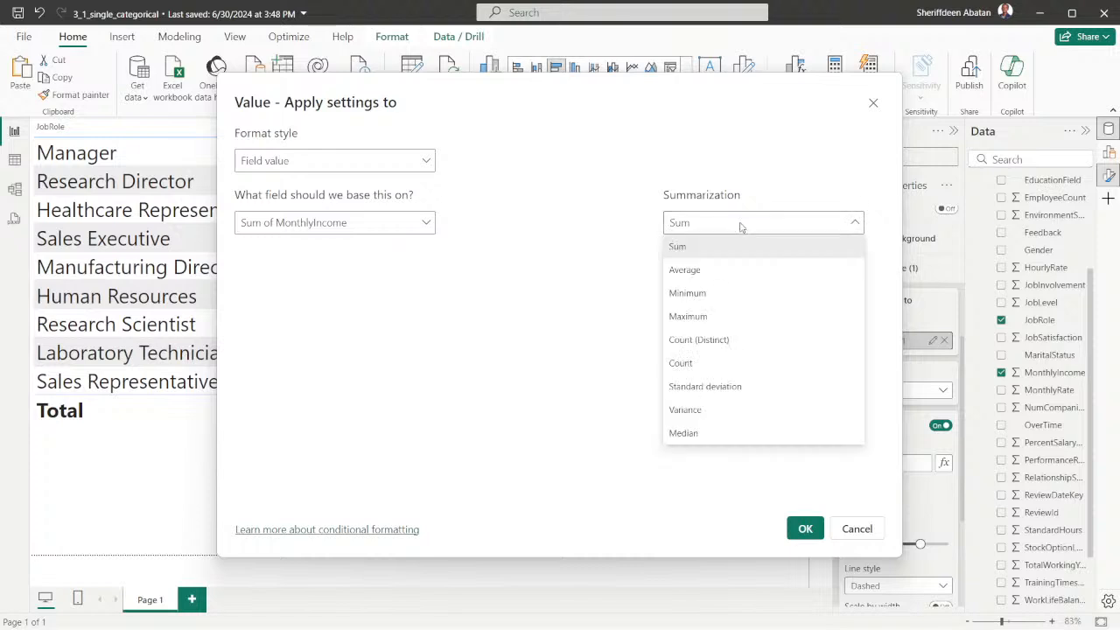
left_click(701, 273)
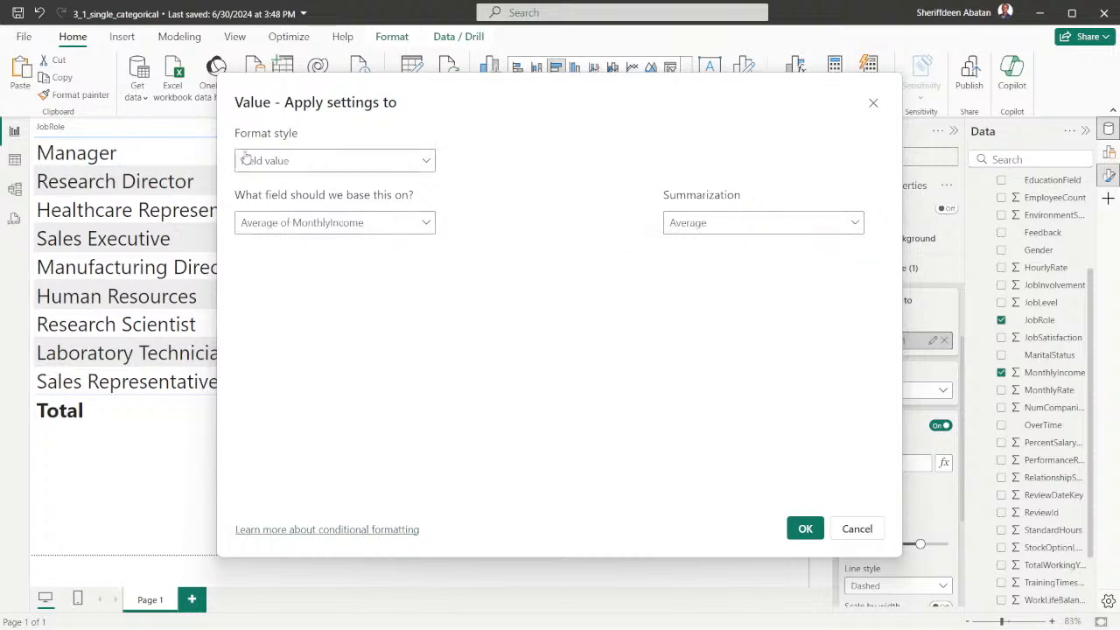
left_click(426, 161)
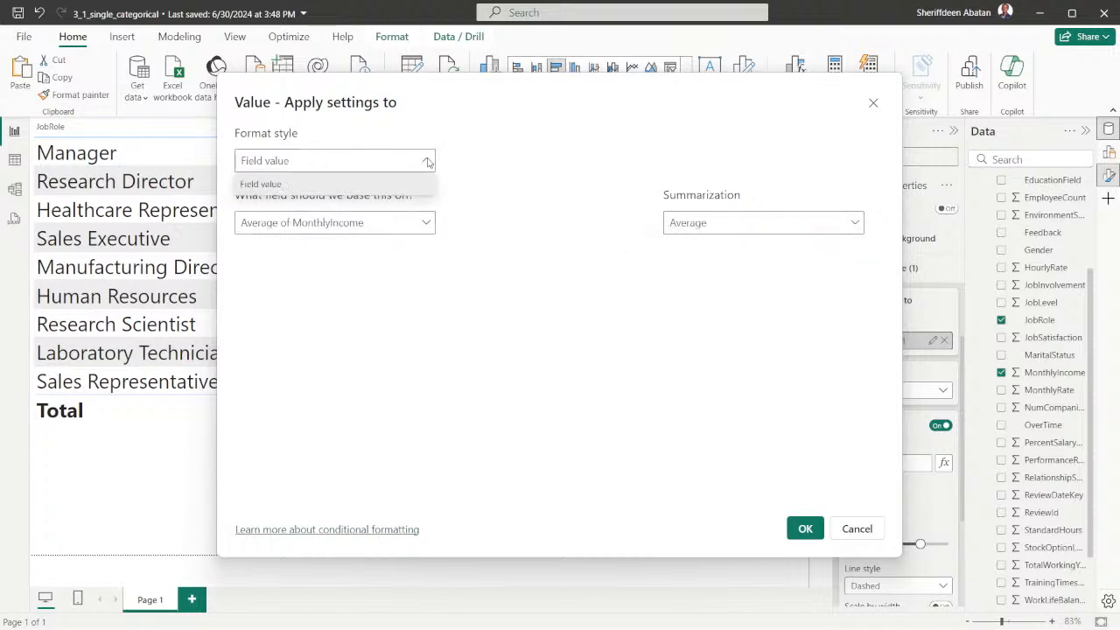
left_click(493, 142)
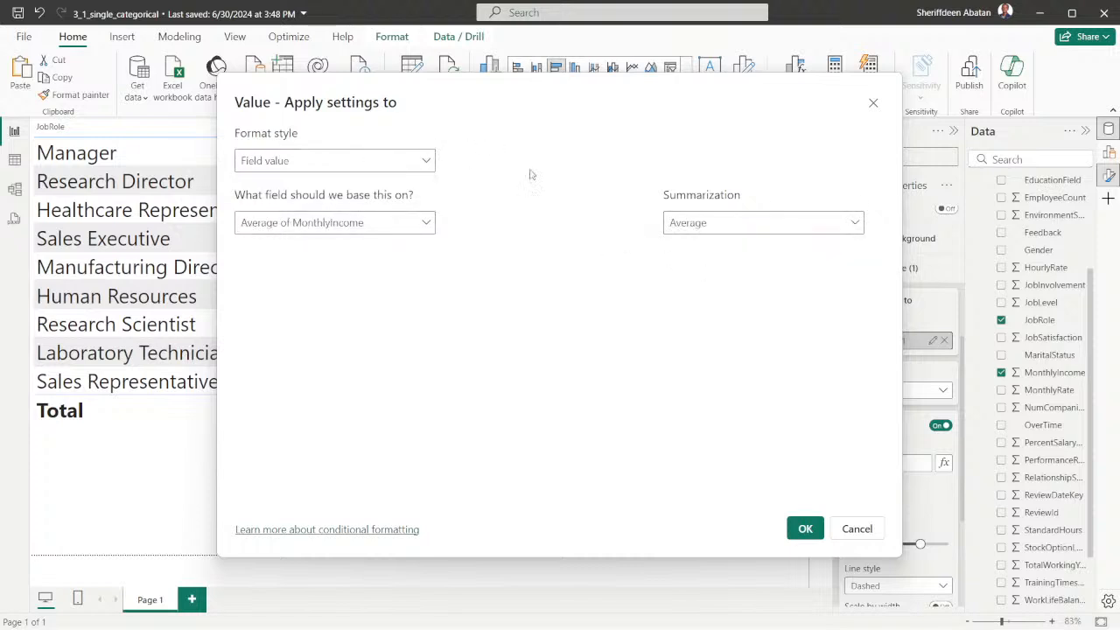
left_click(803, 529)
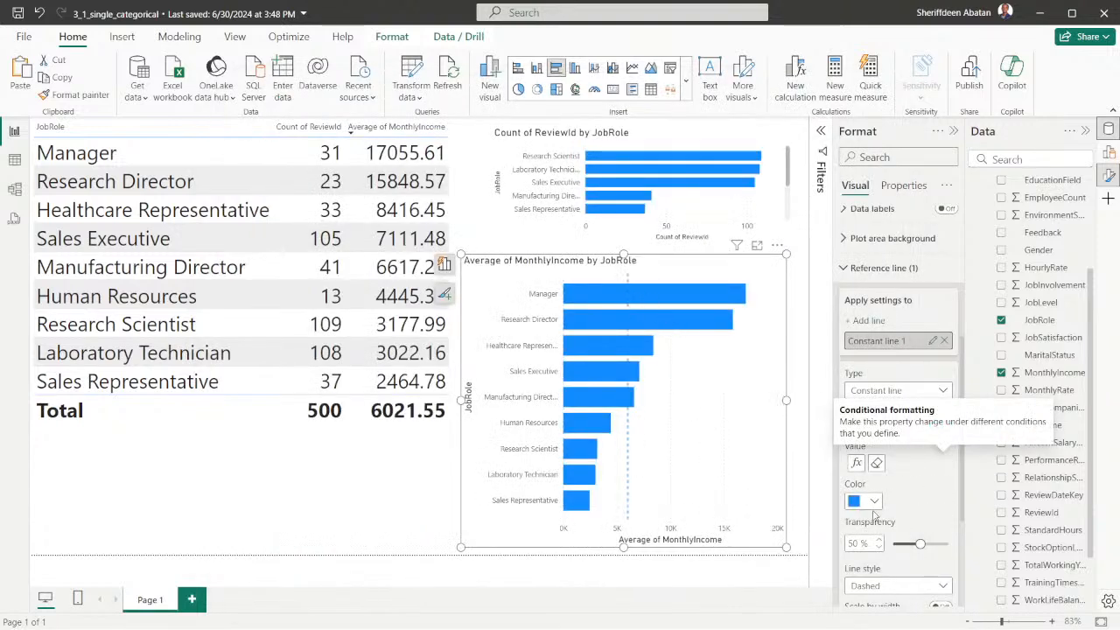
- Recheck instruction 6 in the DataCamp exercise, and set the constant line's transparency to 13% in Power BI
left_click(436, 615)
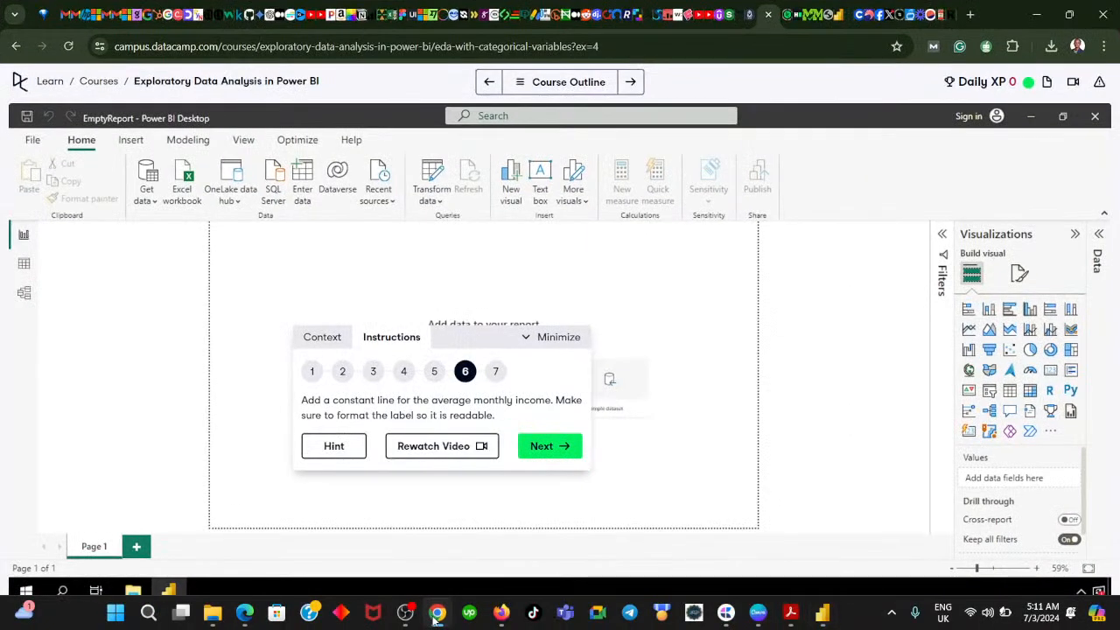
left_click(436, 614)
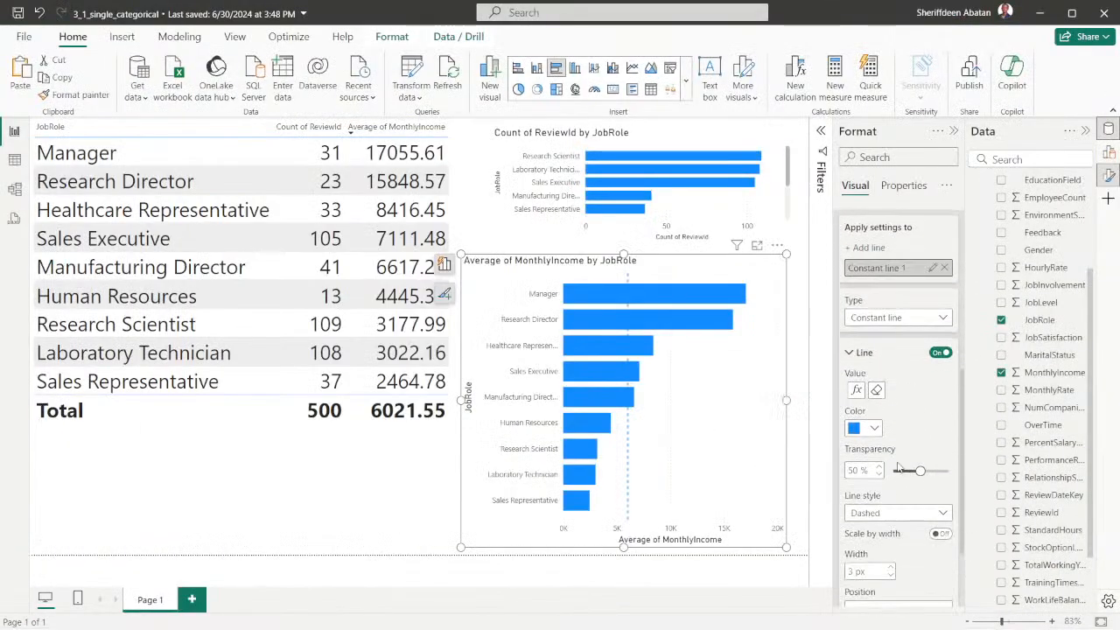
mouse_move(919, 471)
left_mouse_down()
mouse_move(937, 471)
mouse_move(900, 471)
left_mouse_up()
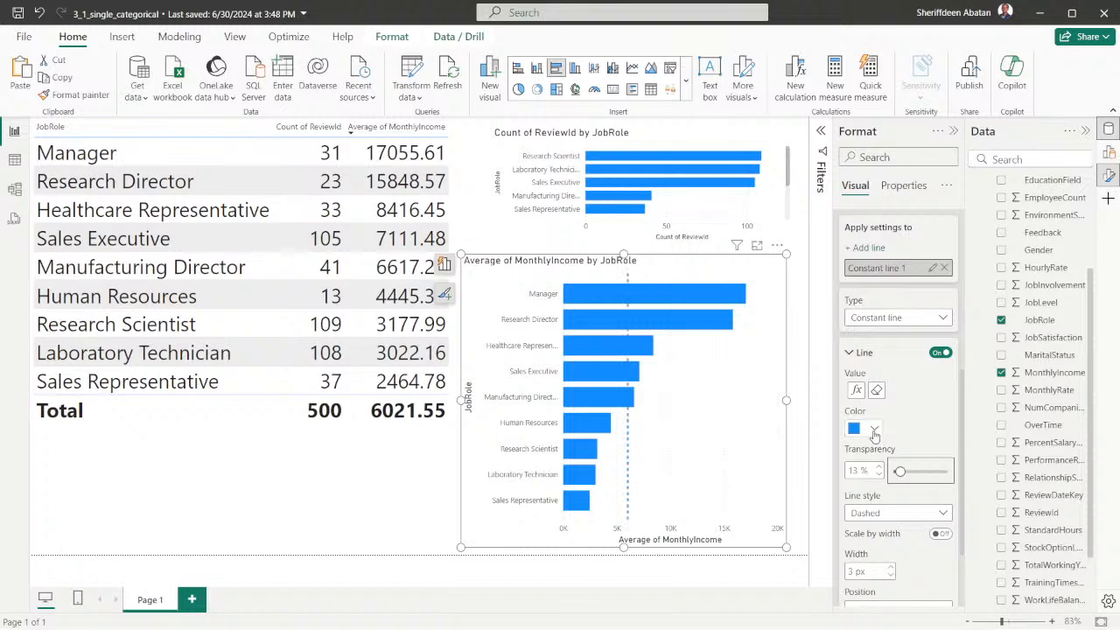
- Set the constant line's color to a custom bright red on the average MonthlyIncome by JobRole chart
left_click(874, 429)
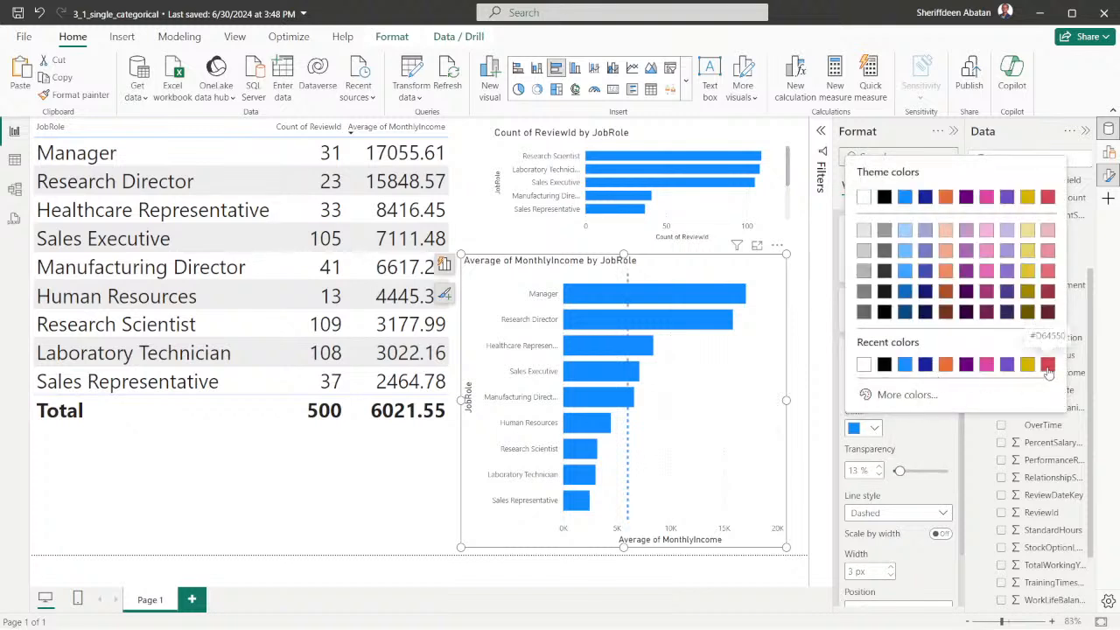
left_click(876, 396)
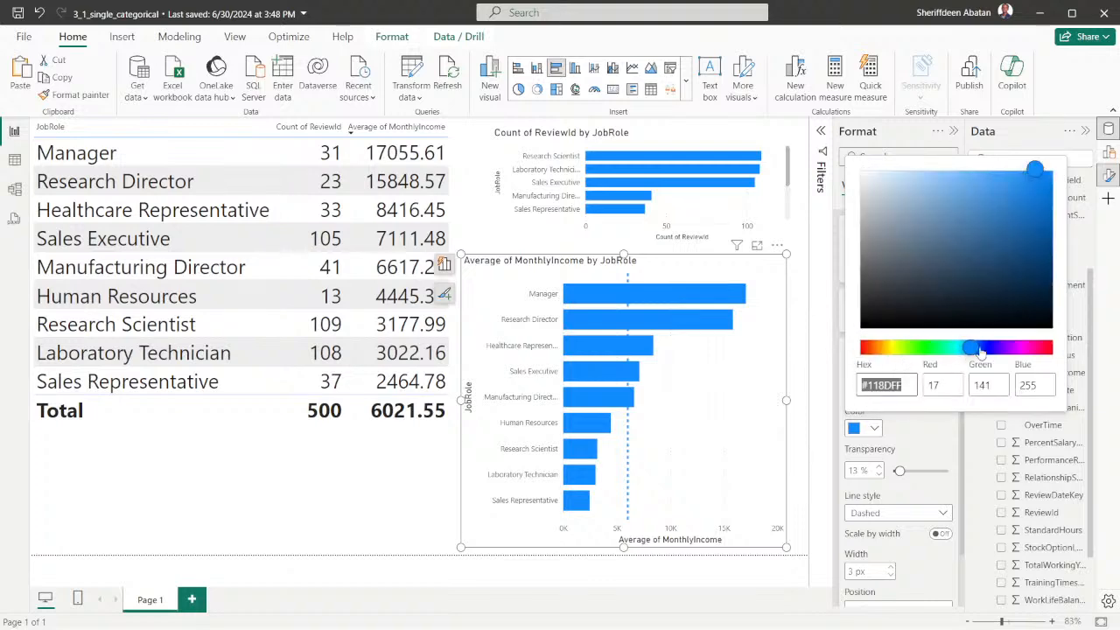
left_click_drag(968, 353, 859, 349)
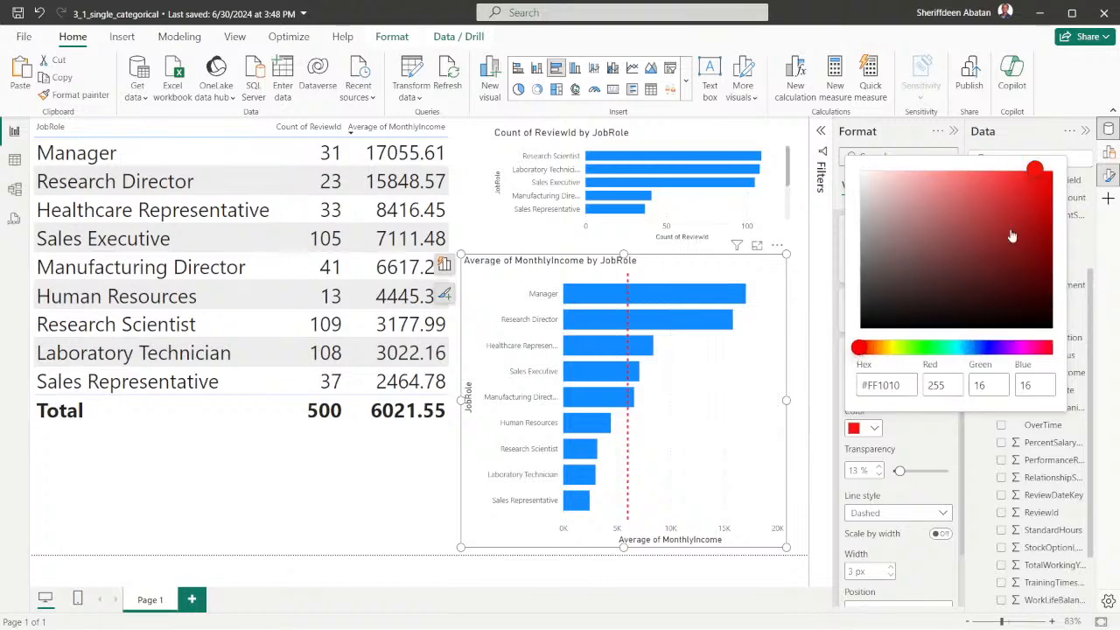
left_click(1043, 186)
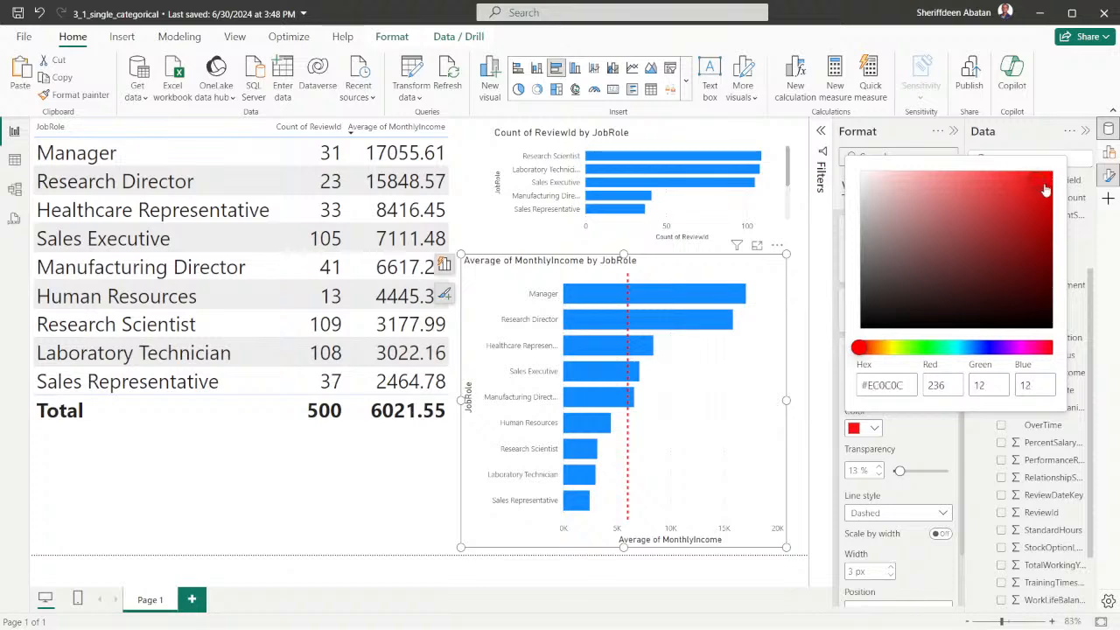
left_click(929, 446)
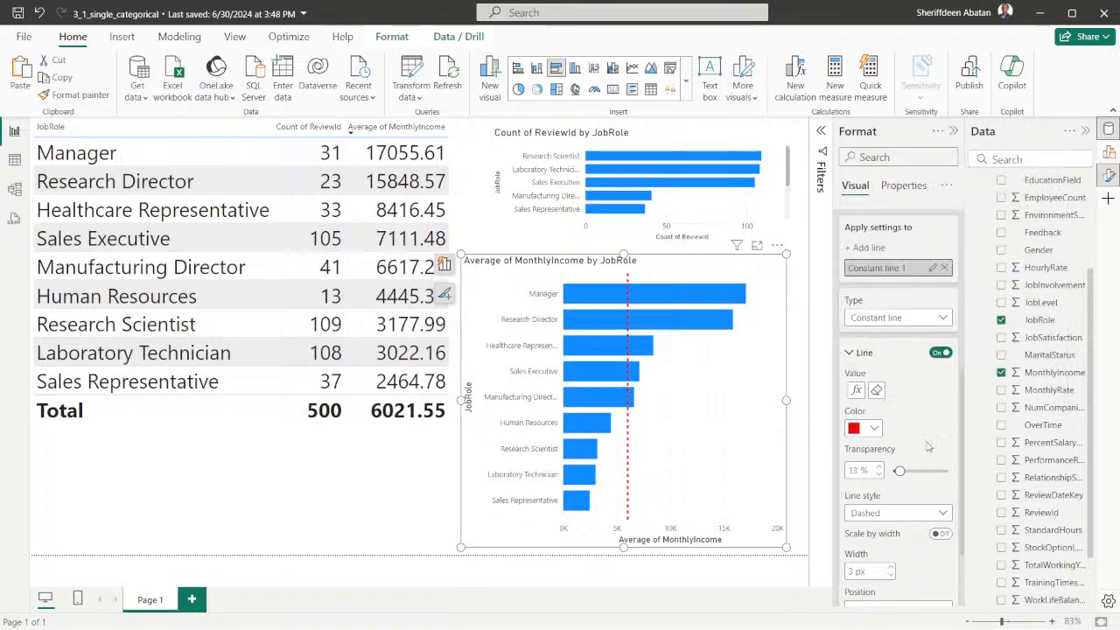
- Turn on the constant line's data label and set the label color to black
scroll(928, 427, "down", 3)
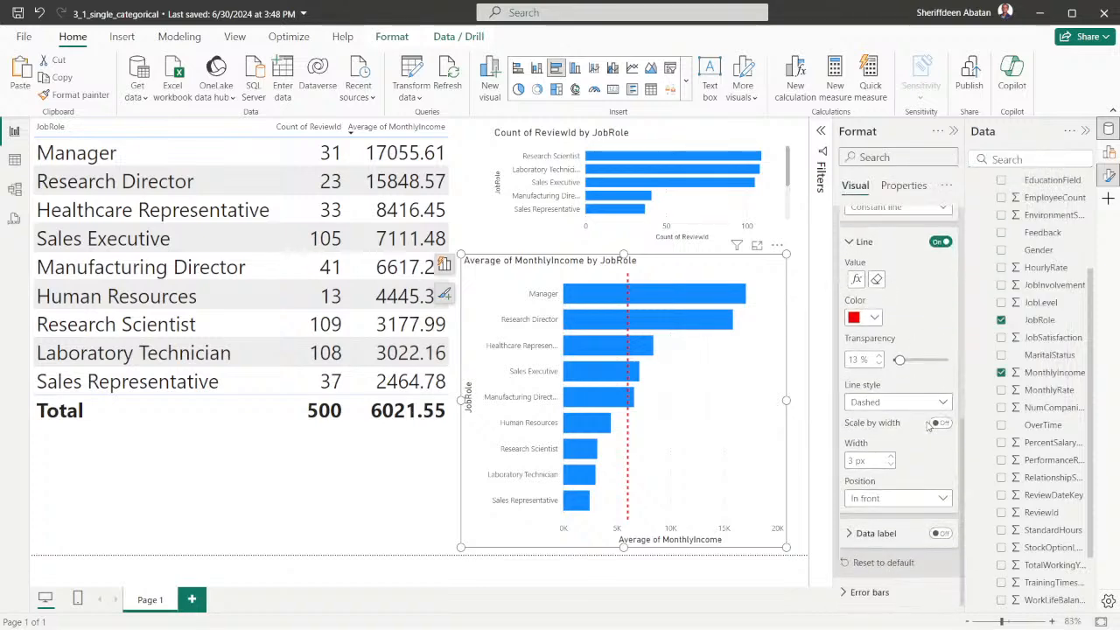
left_click(938, 534)
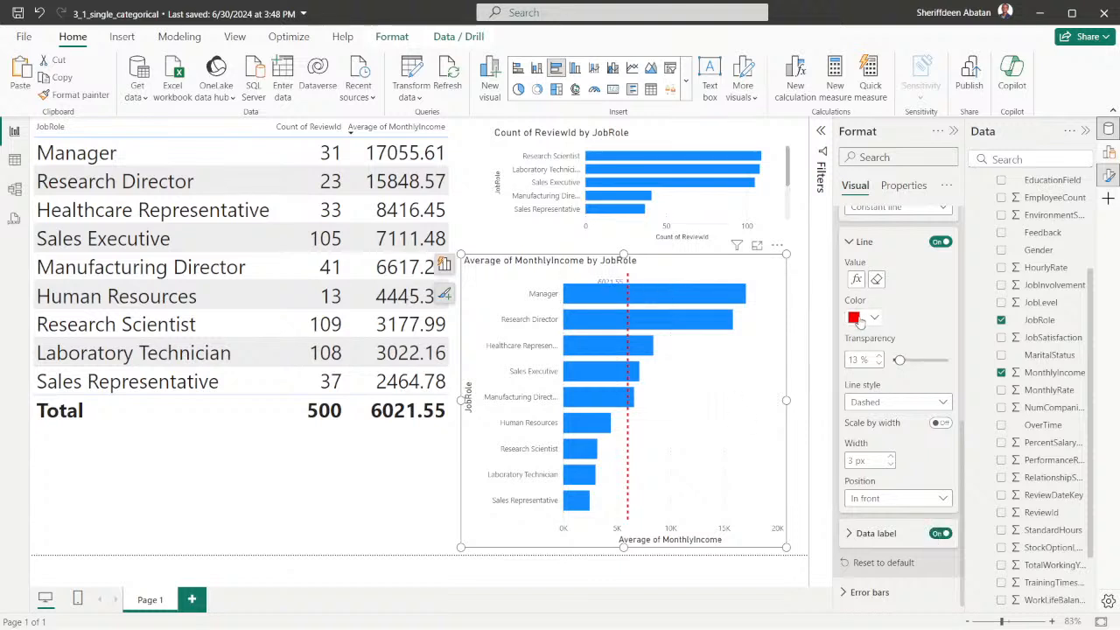
left_click(848, 534)
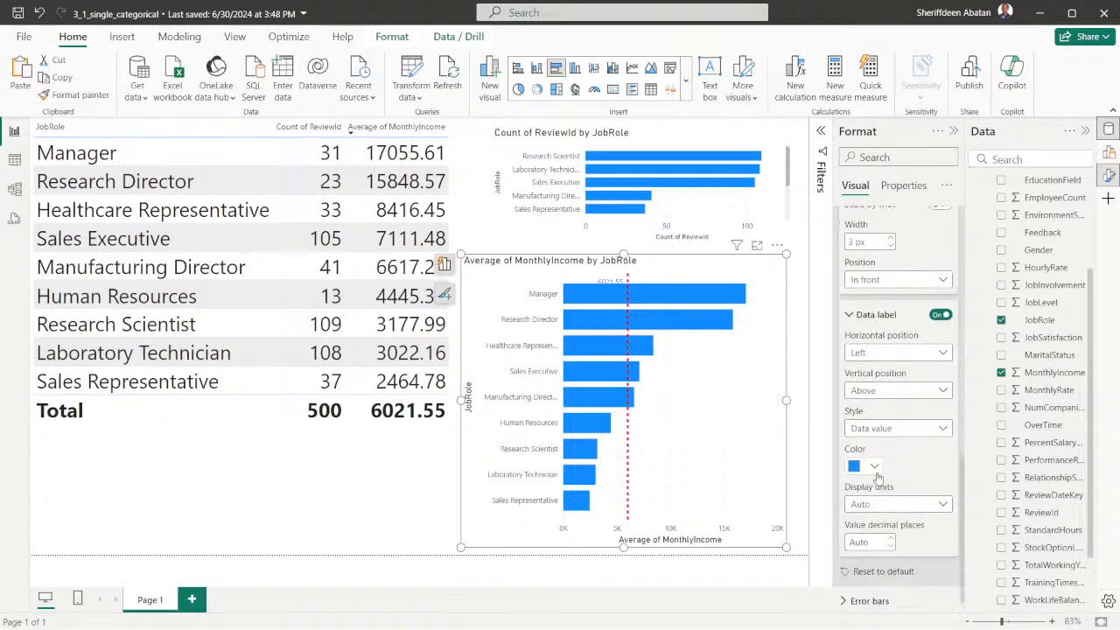
left_click(875, 466)
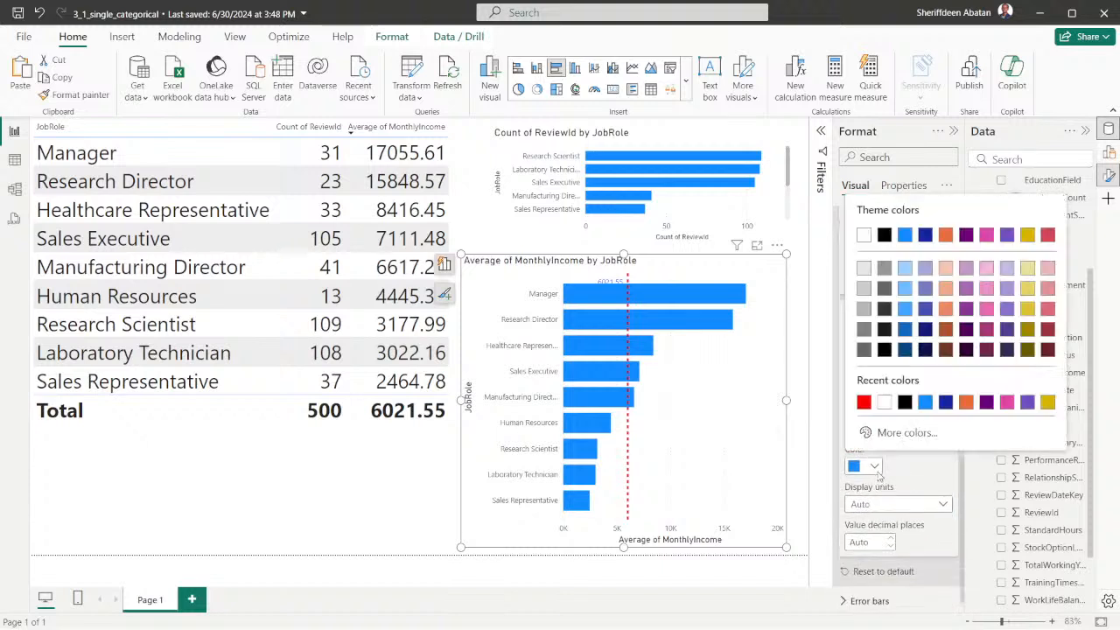
left_click(904, 404)
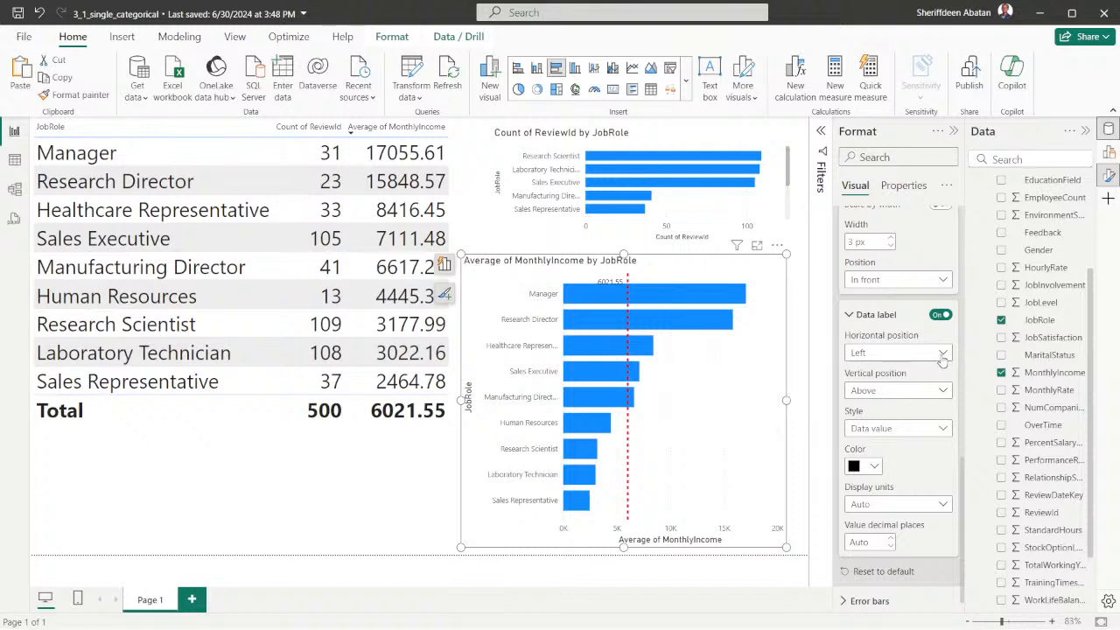
- Change the constant line's data label color to the dark yellow recent color
scroll(926, 448, "down", 1)
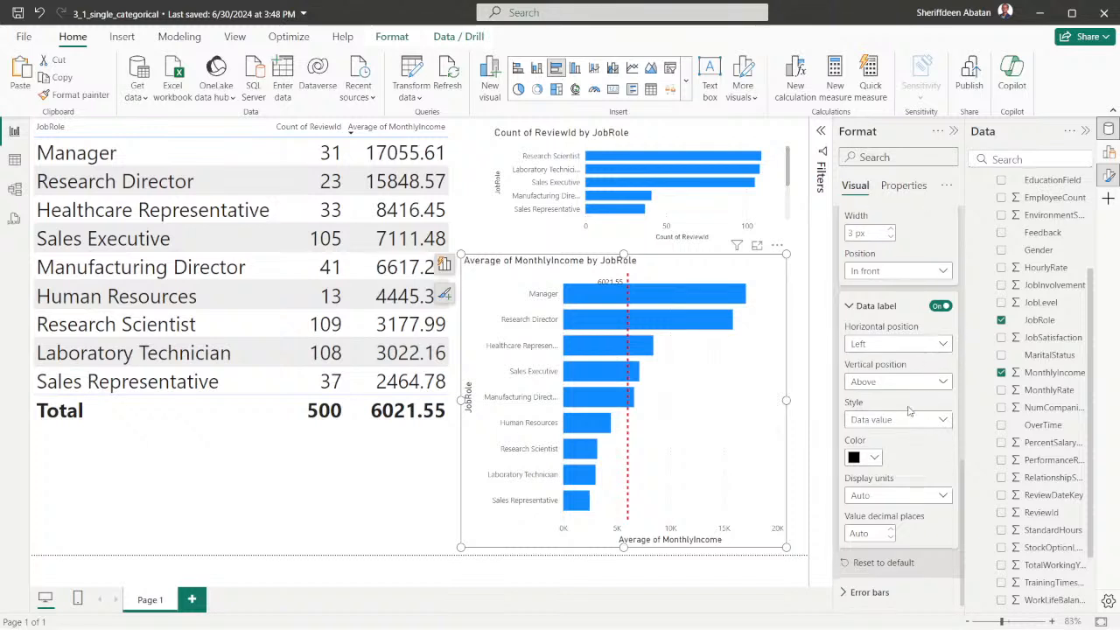
scroll(903, 435, "up", 1)
scroll(903, 435, "up", 4)
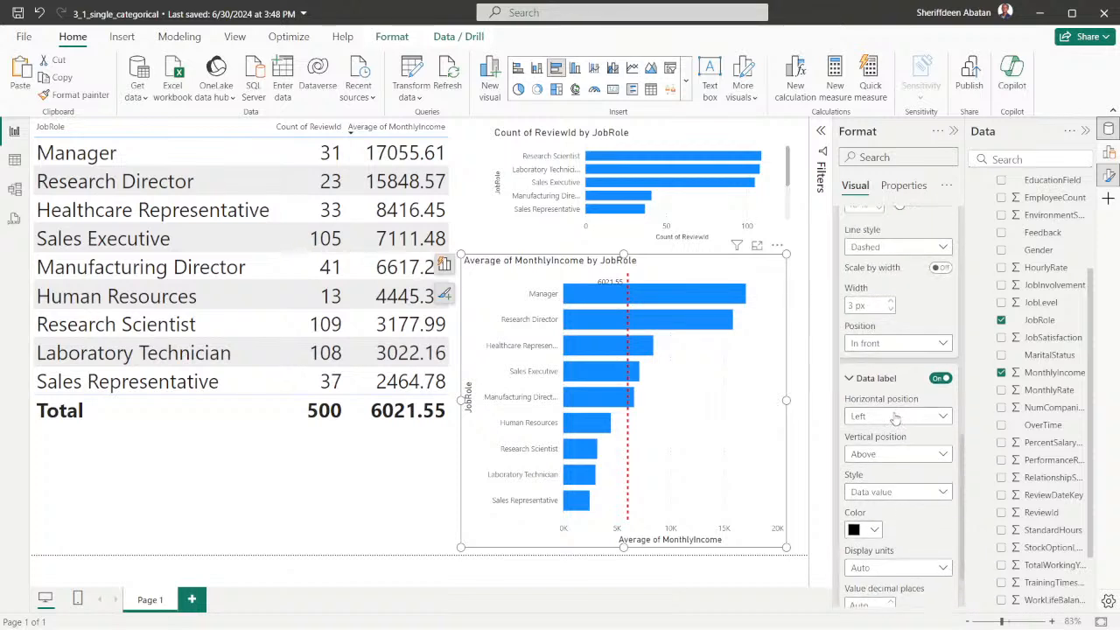
scroll(894, 413, "down", 5)
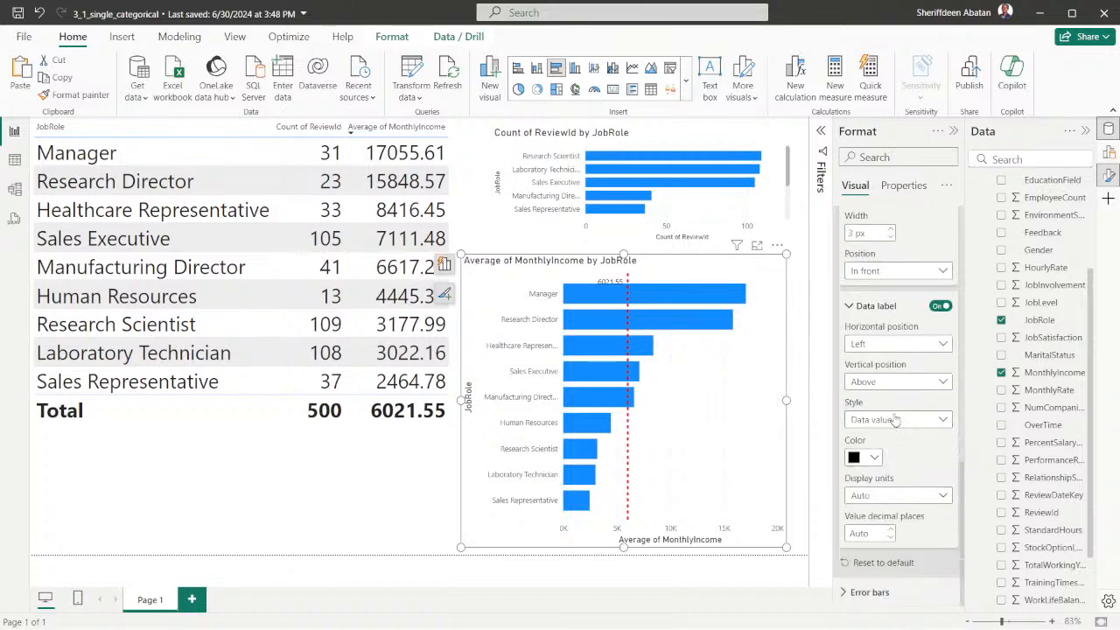
left_click(873, 457)
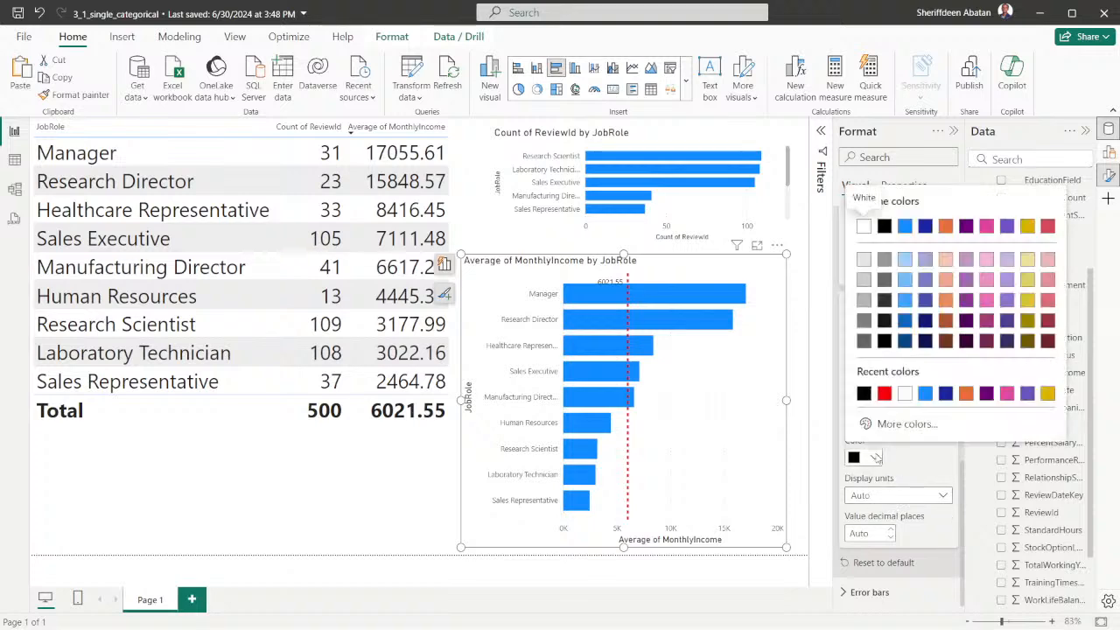
left_click(1048, 393)
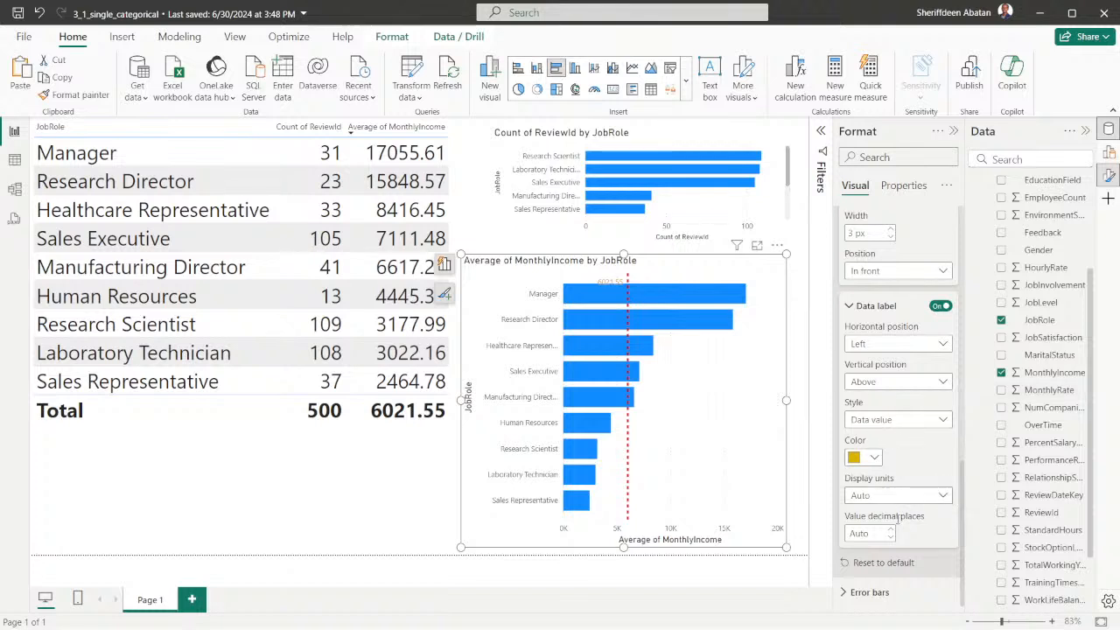
- Try the Under vertical position for the constant line's data label, and set it back to Above
scroll(918, 481, "up", 2)
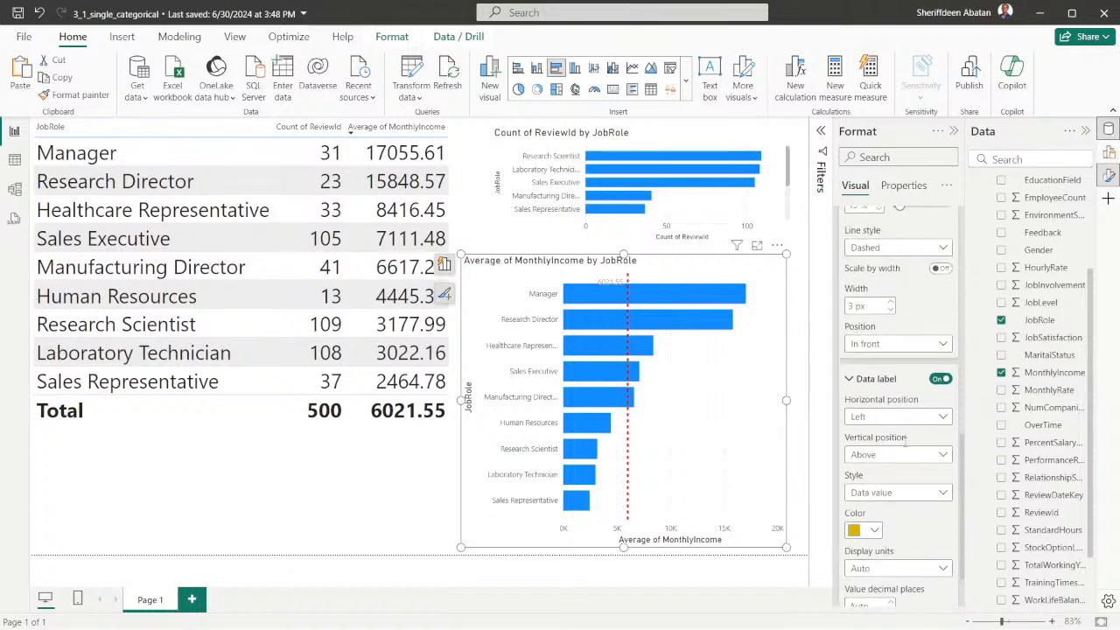
left_click(943, 495)
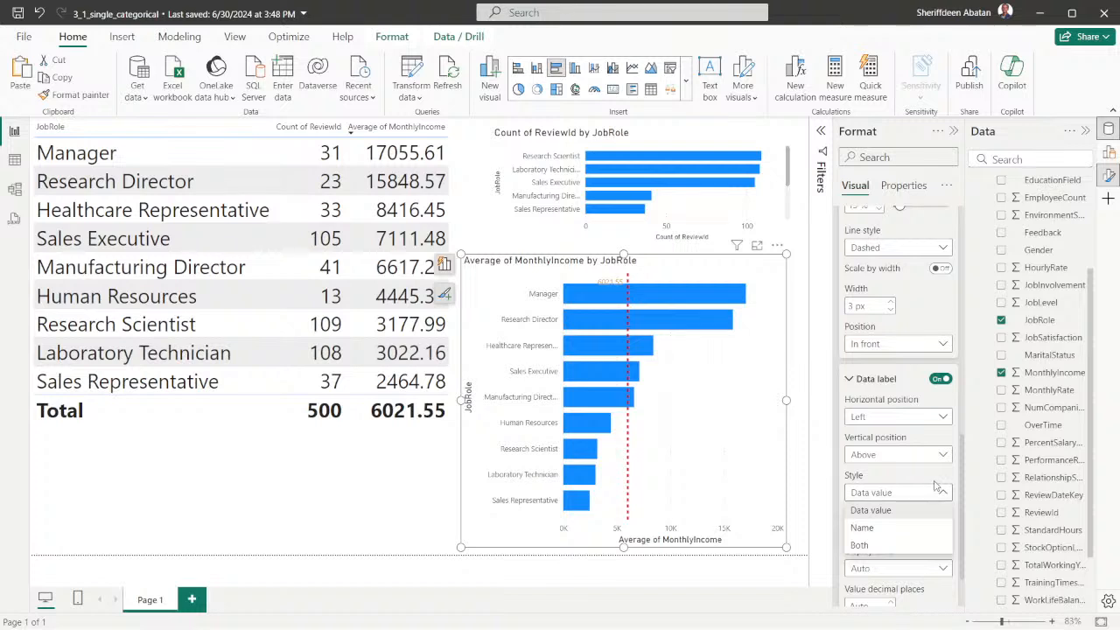
left_click(922, 476)
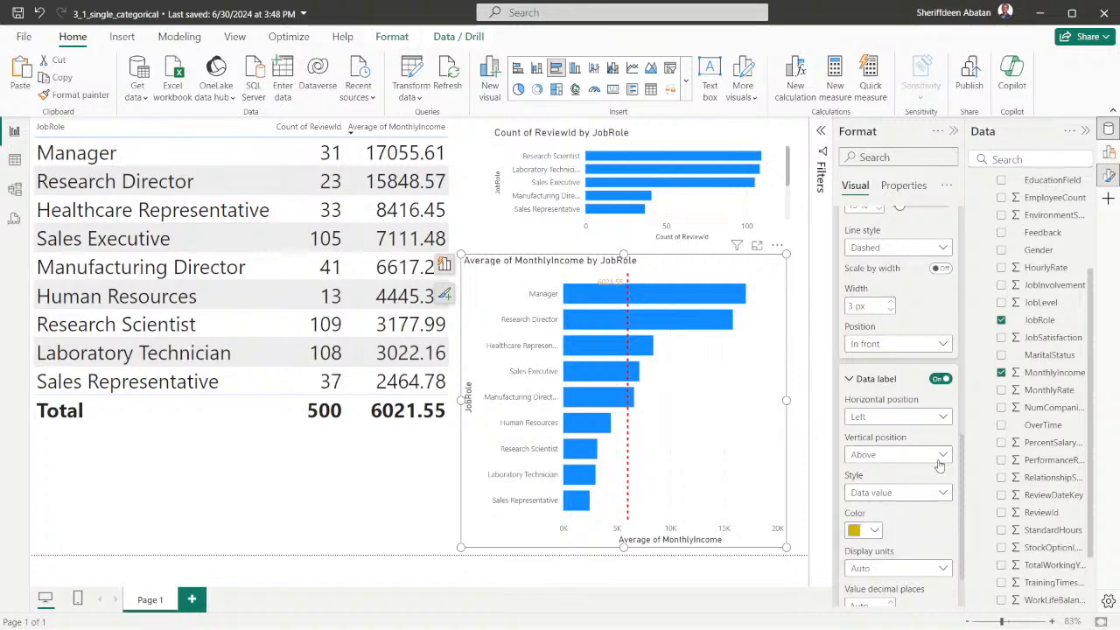
left_click(941, 457)
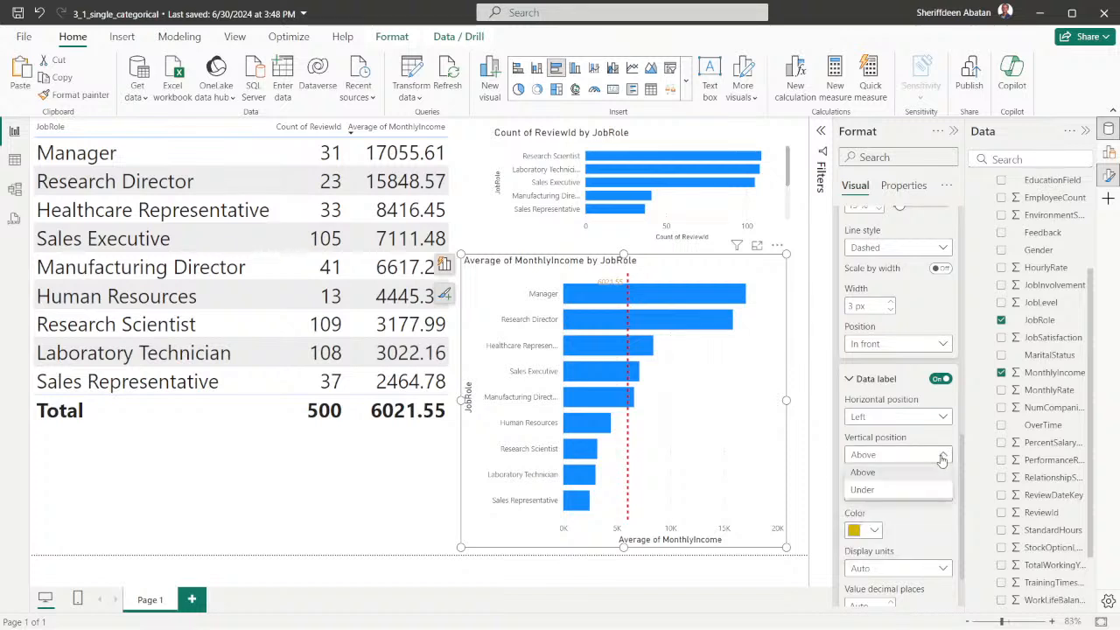
left_click(865, 490)
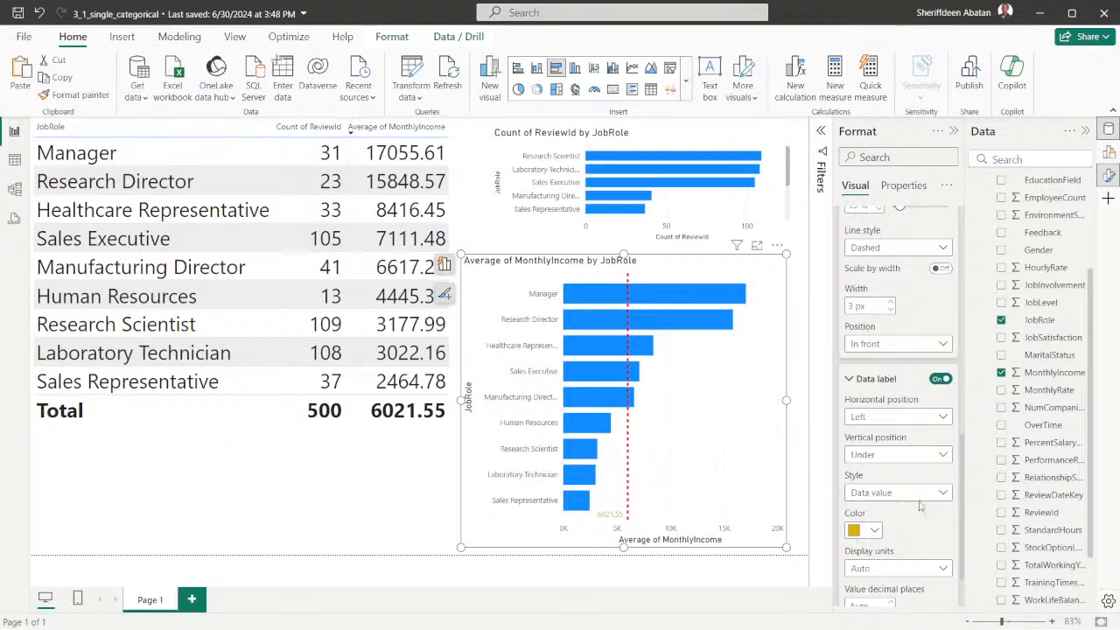
left_click(939, 455)
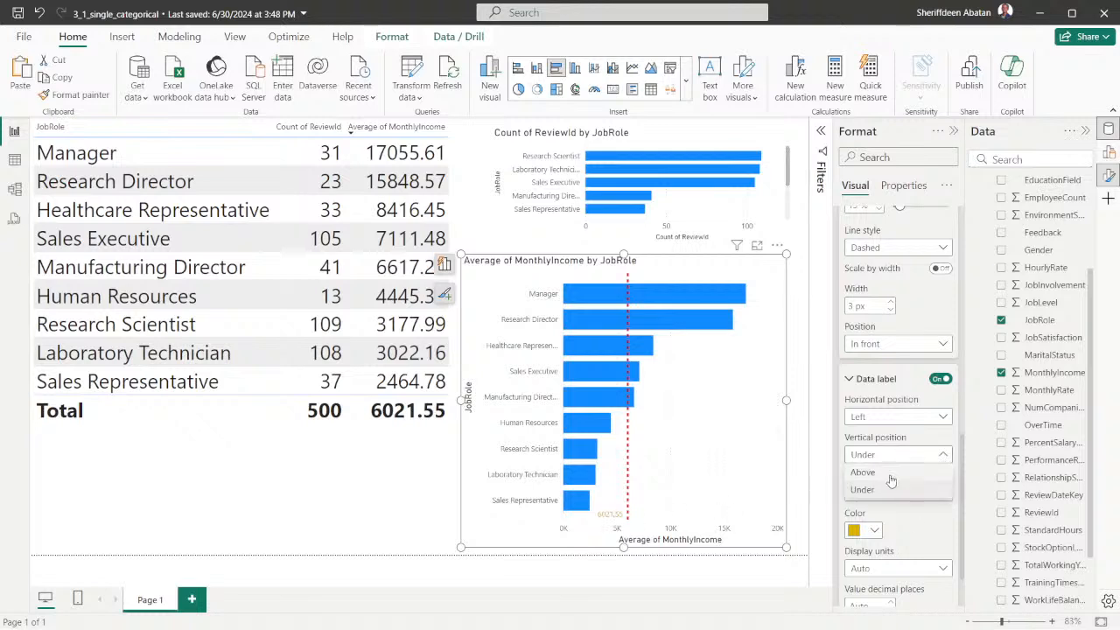
left_click(889, 476)
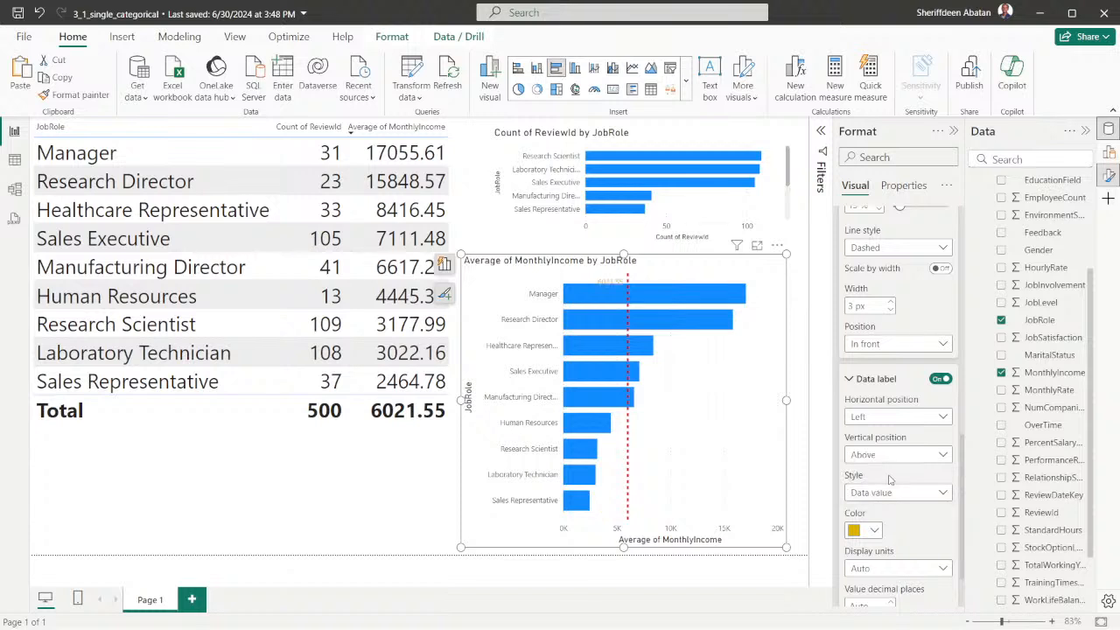
- Set the horizontal position of the constant line's data label to Right, and collapse the Data label and Line settings
left_click(940, 418)
left_click(892, 452)
scroll(889, 433, "down", 2)
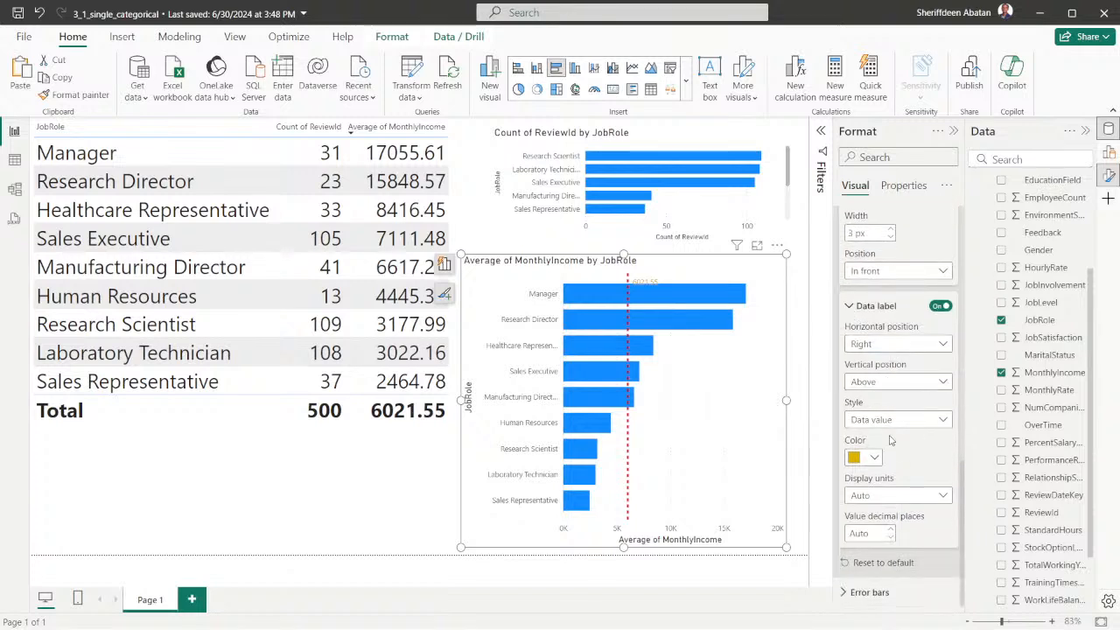
scroll(861, 386, "up", 2)
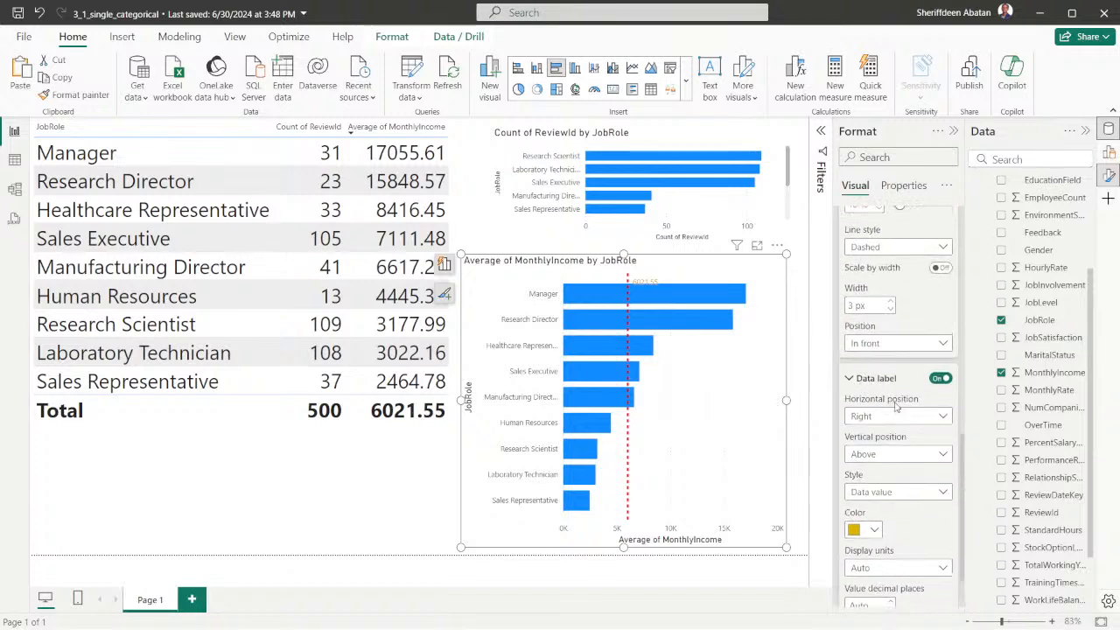
left_click(849, 378)
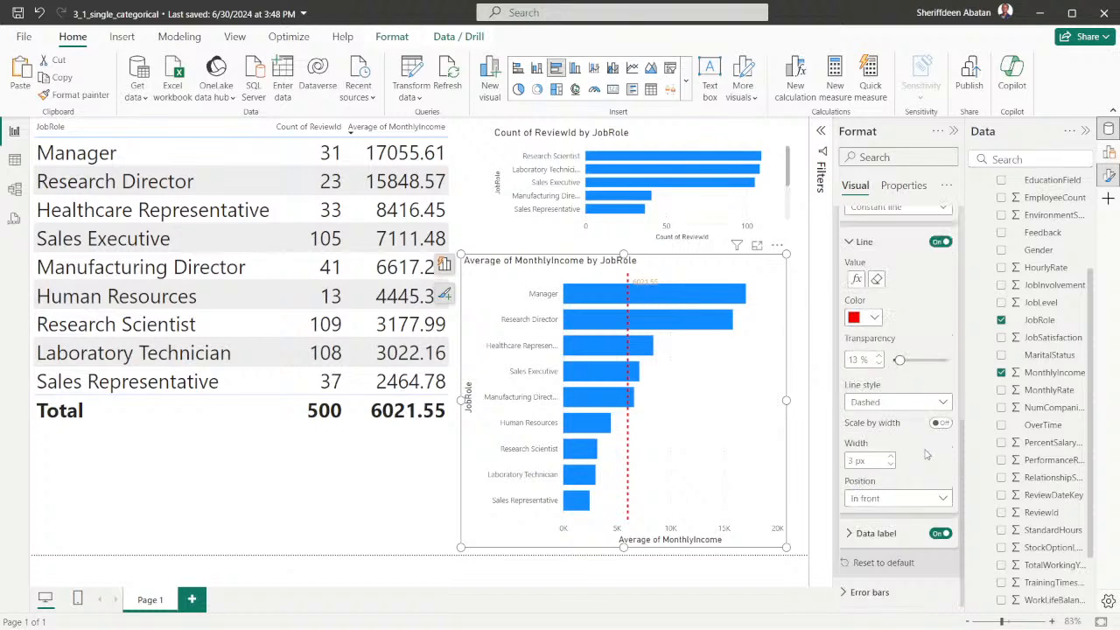
scroll(928, 464, "up", 6)
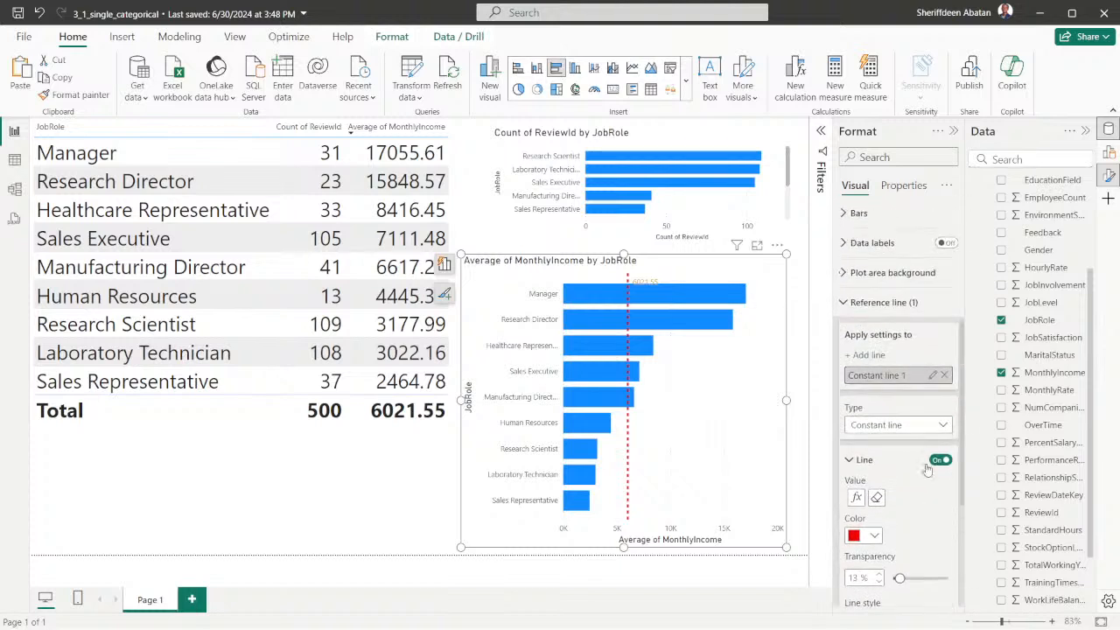
left_click(849, 462)
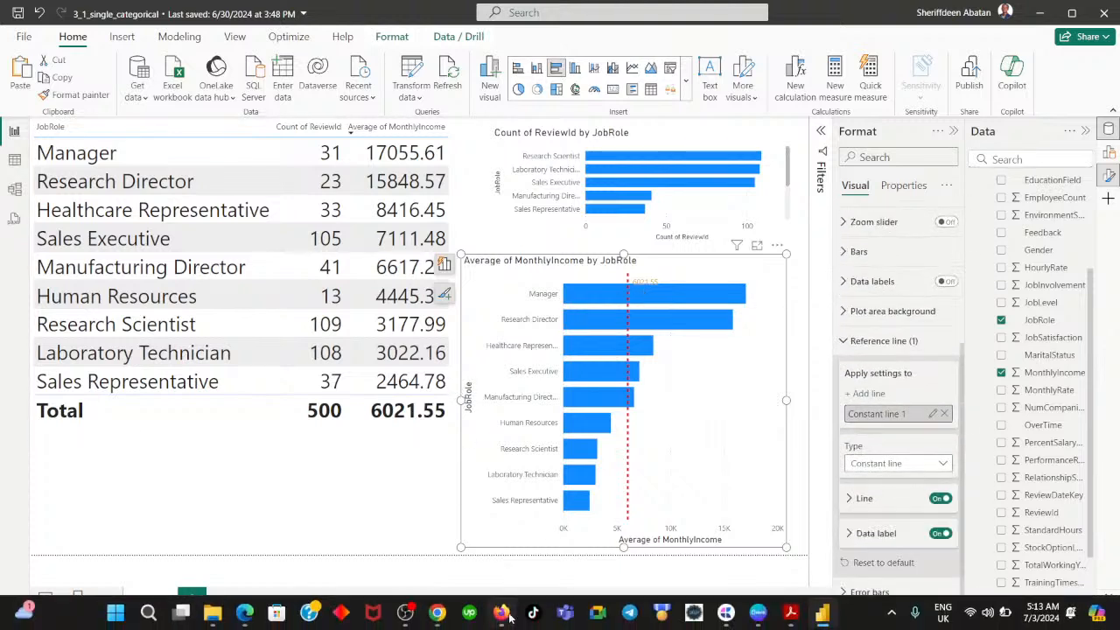
- Advance the DataCamp exercise to question 7, and compare the job roles with the constant line in the Power BI chart
left_click(437, 618)
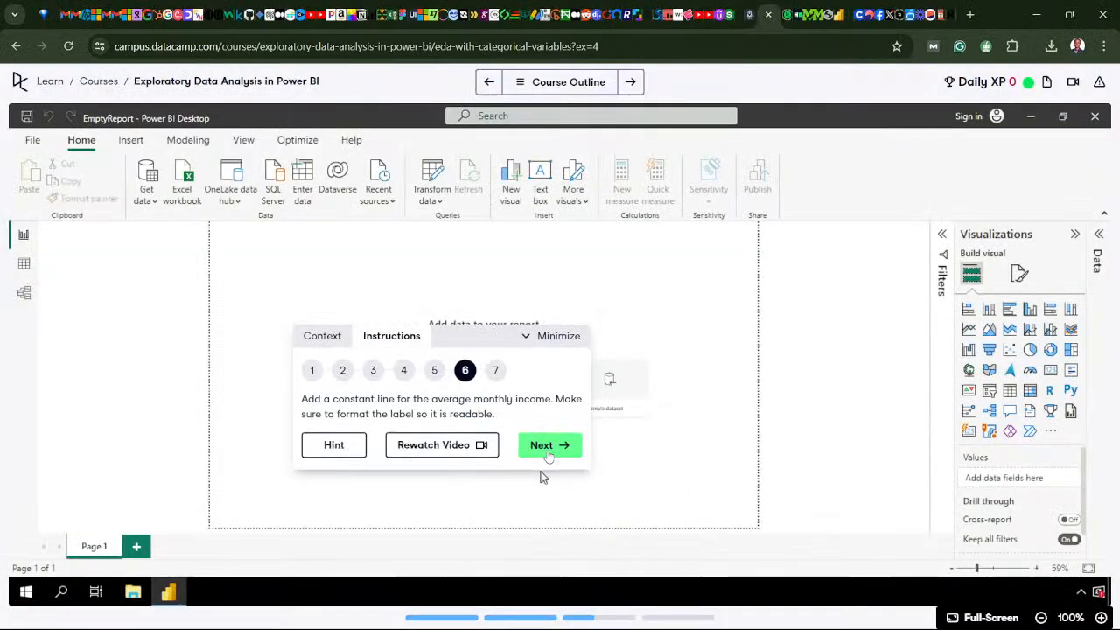
left_click(547, 450)
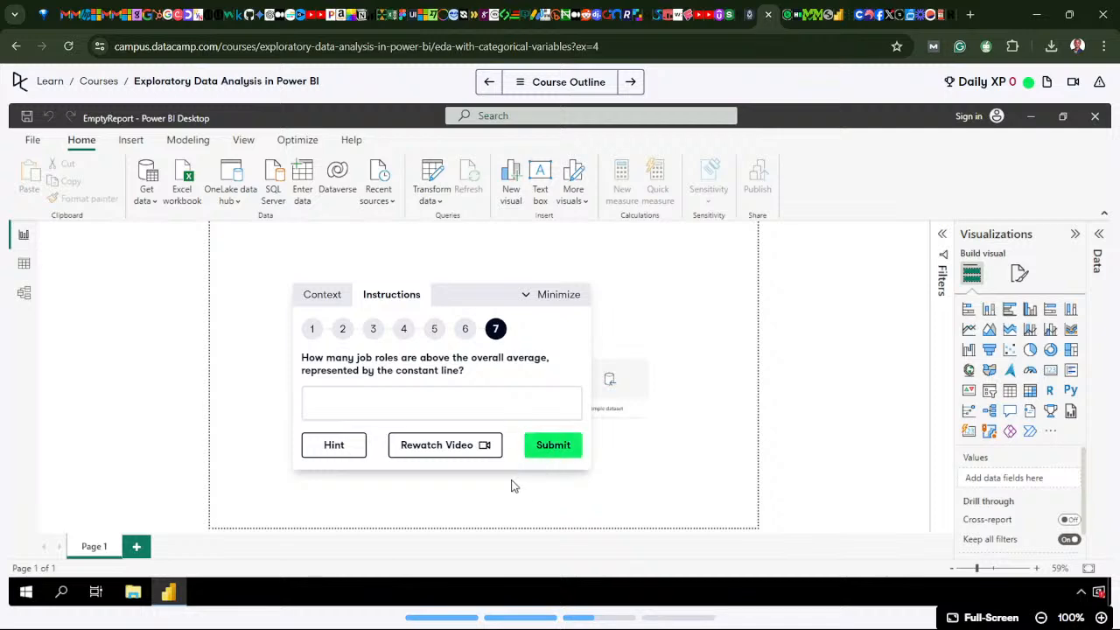
mouse_move(490, 617)
left_click(438, 616)
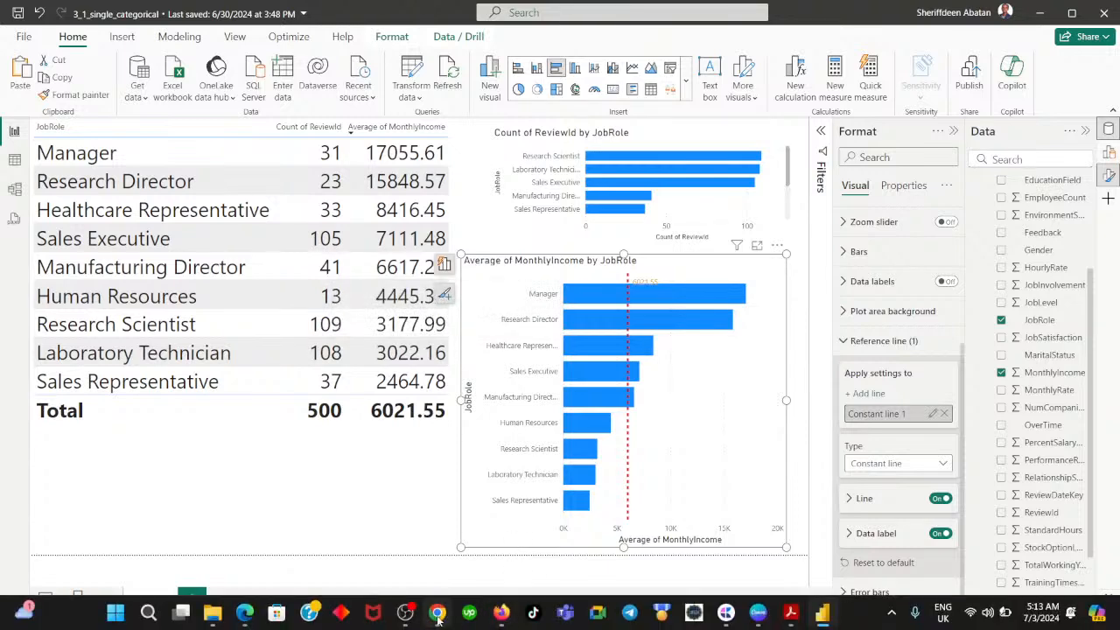
- Answer DataCamp question 7 on how many job roles are above the overall average with 5, and submit it
mouse_move(451, 615)
left_click(435, 530)
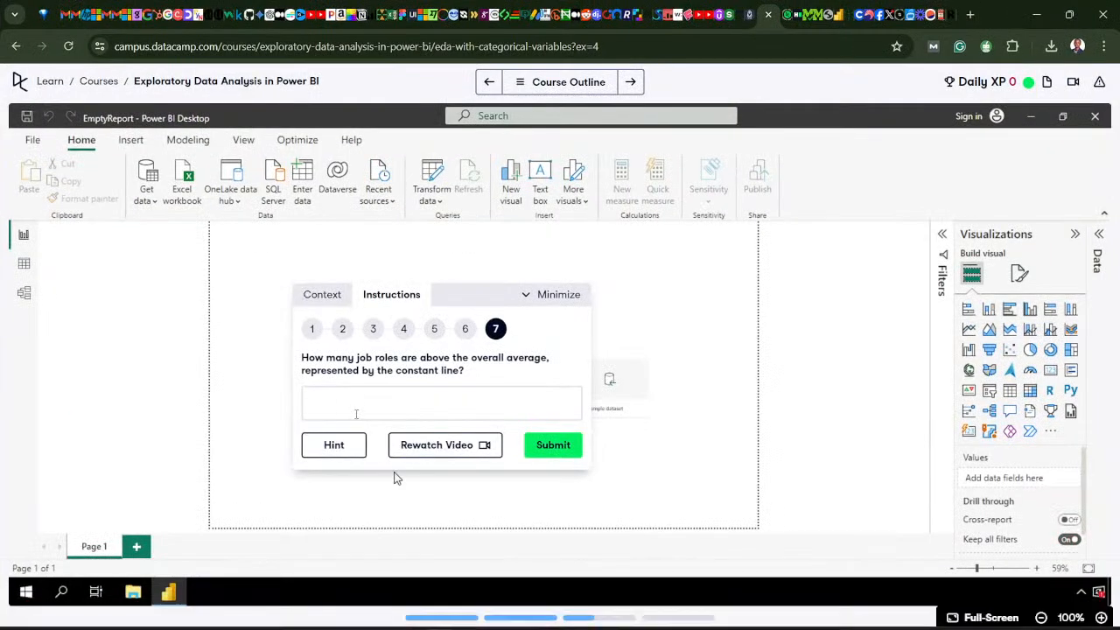
type("5")
left_click(530, 447)
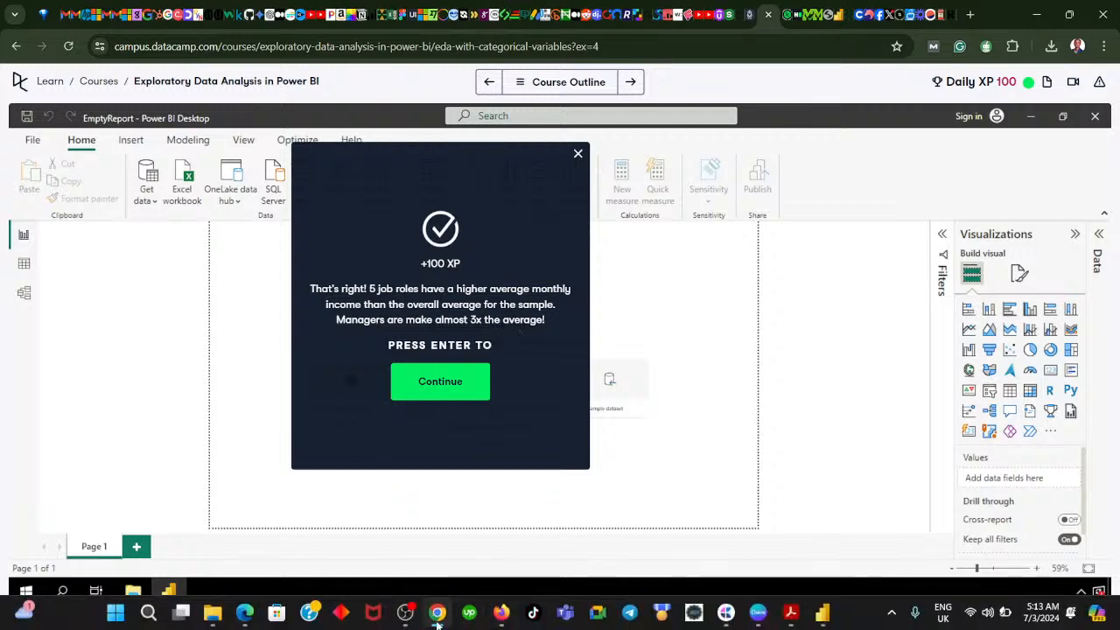
- Switch to the Power BI report and enlarge the Average of MonthlyIncome by JobRole chart over the neighbouring visuals
left_click(437, 614)
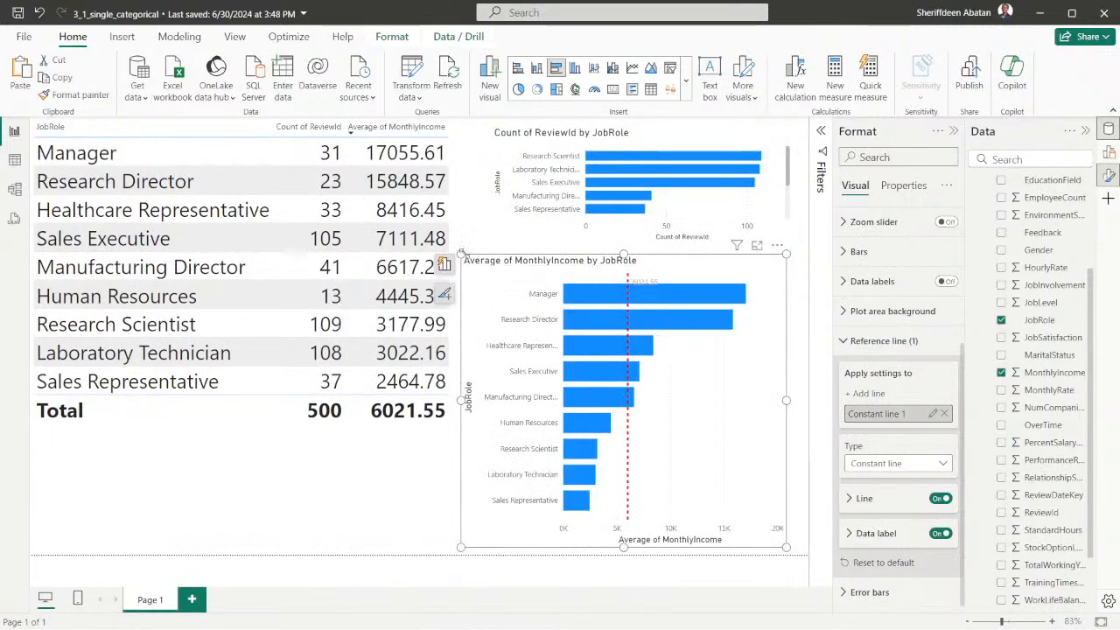
mouse_move(452, 251)
left_mouse_down()
mouse_move(295, 218)
mouse_move(260, 155)
mouse_move(213, 147)
left_mouse_up()
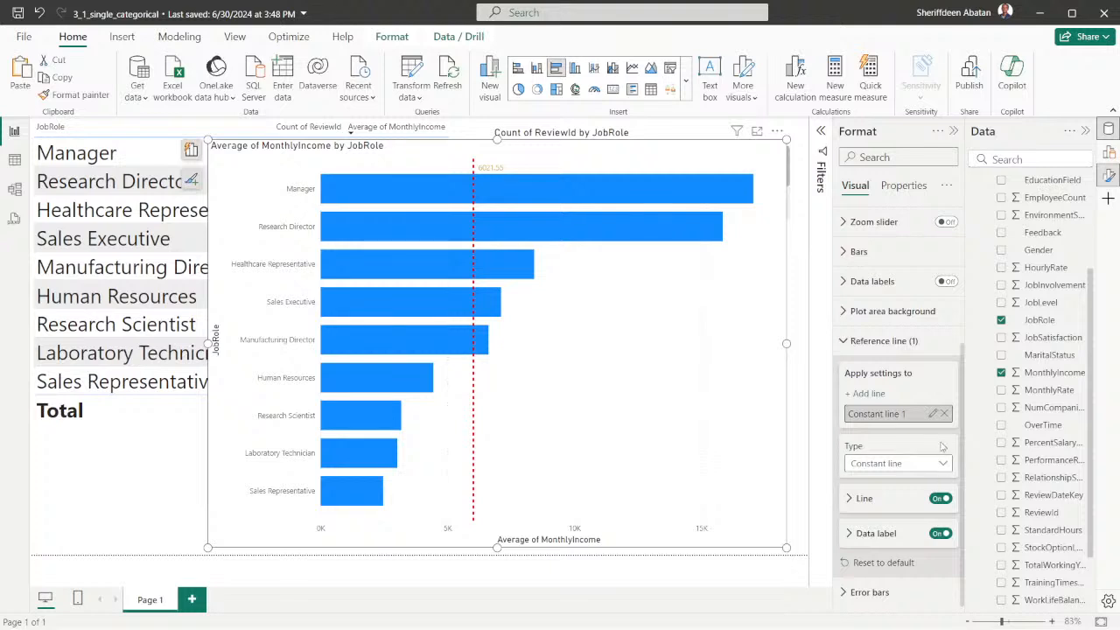
- Clear the constant line's field-based value, and base it again on MonthlyIncome with Average summarization
left_click(847, 500)
scroll(862, 454, "down", 3)
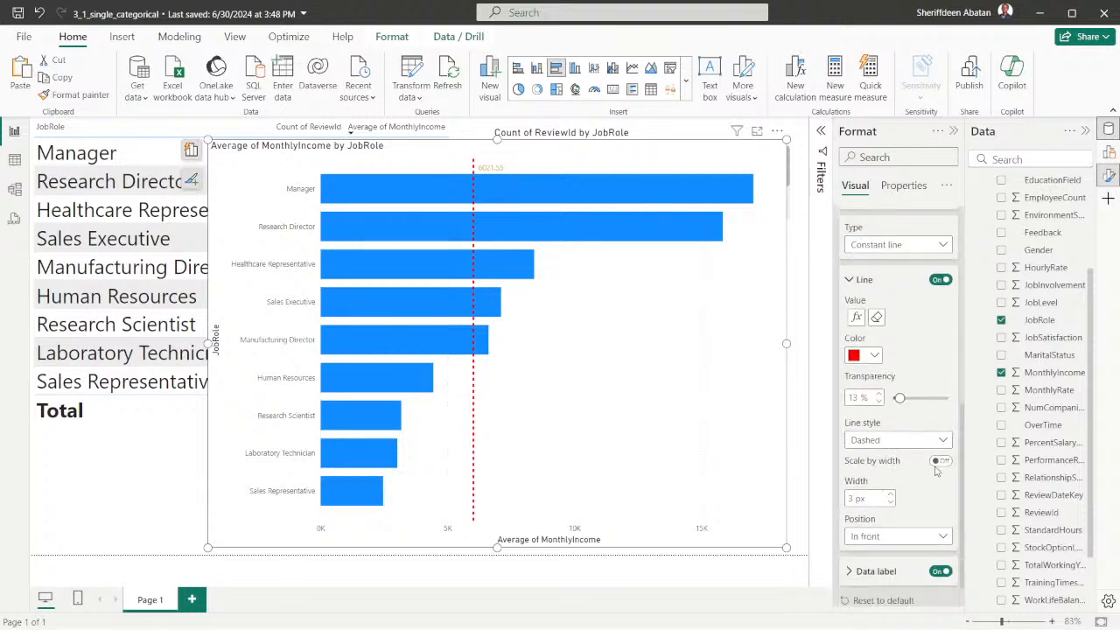
left_click(877, 317)
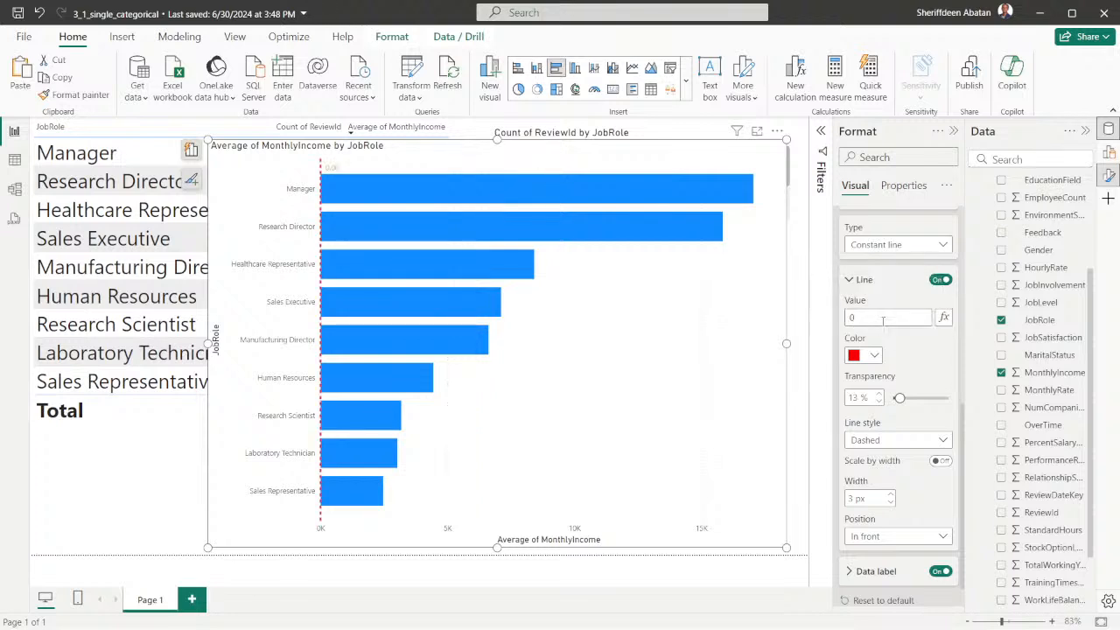
left_click(944, 318)
left_click(429, 222)
type("mon")
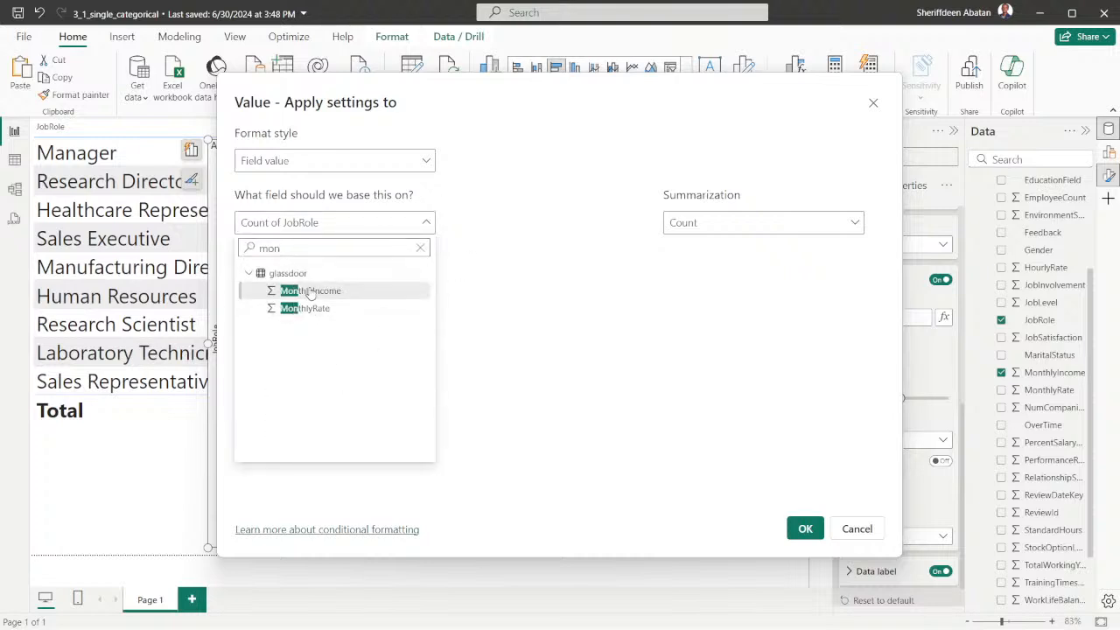
left_click(311, 291)
left_click(748, 223)
left_click(691, 271)
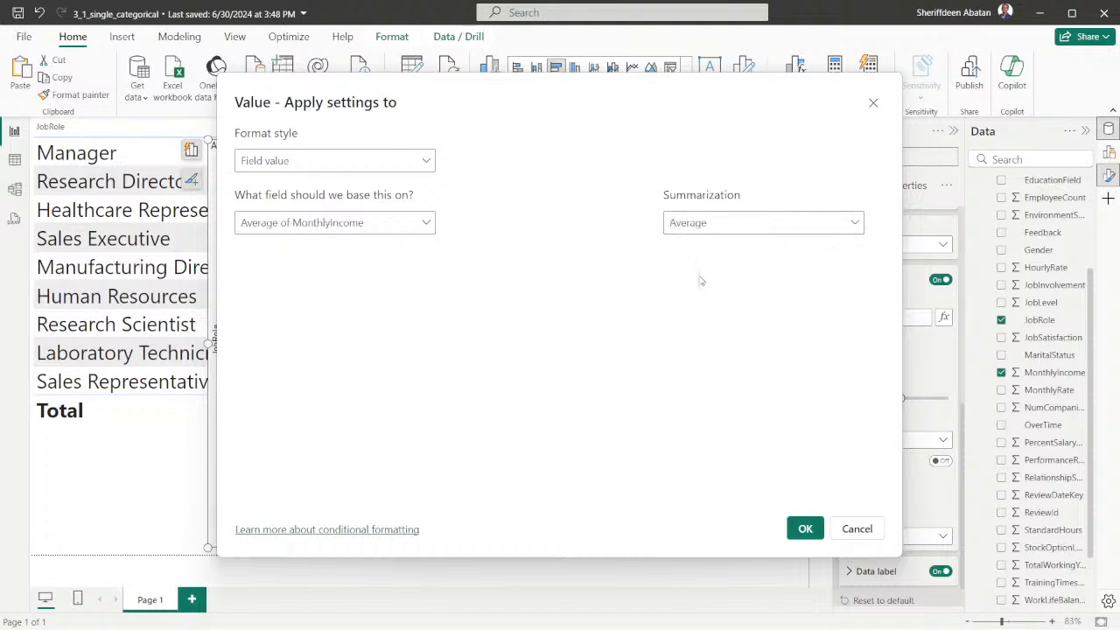
left_click(803, 529)
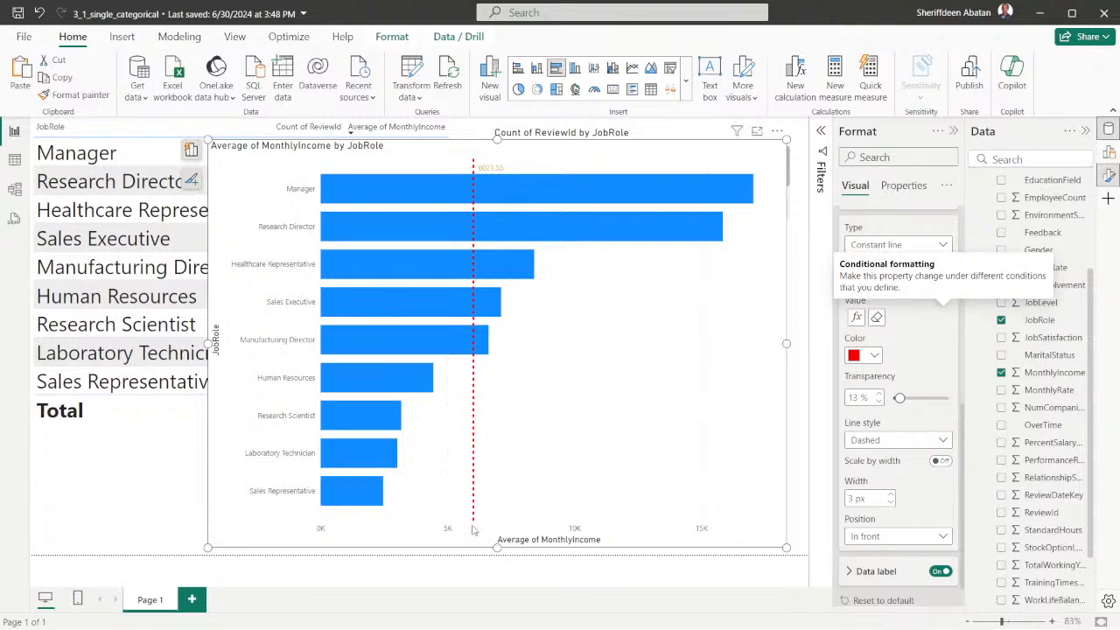
- Switch to DataCamp, continue to the "Proportions with categorical variables" exercise, and advance to its first instruction
mouse_move(471, 614)
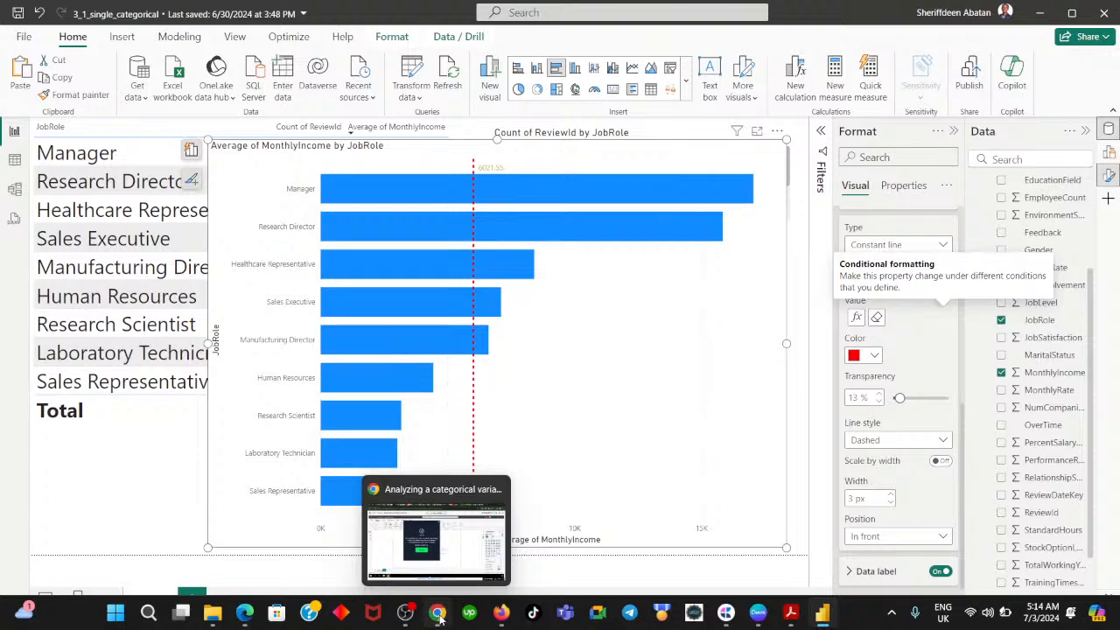
left_click(438, 615)
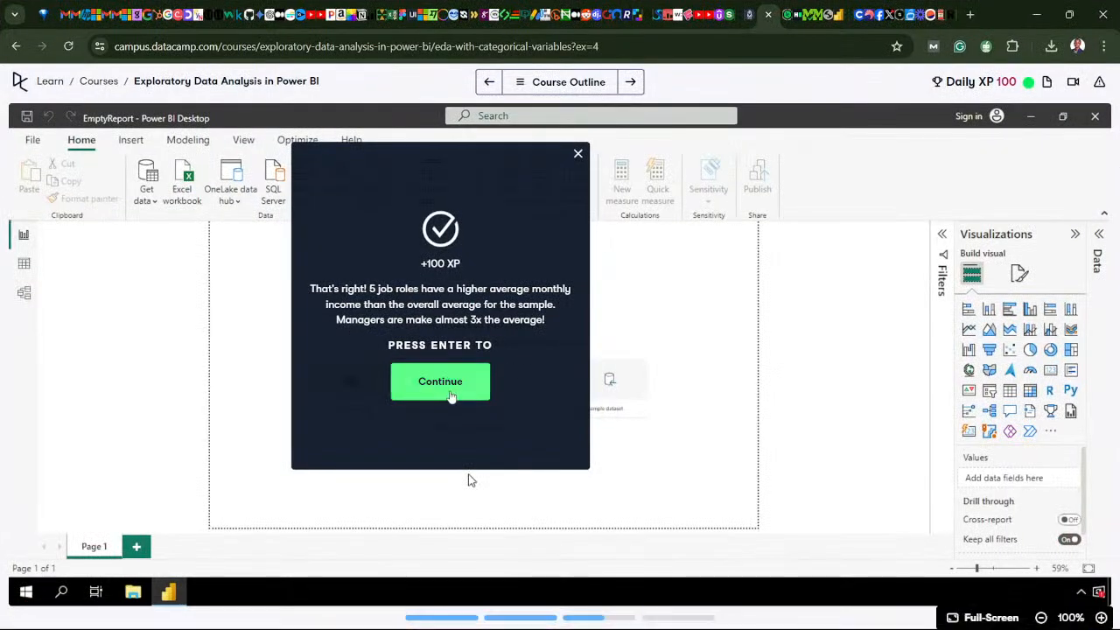
left_click(441, 390)
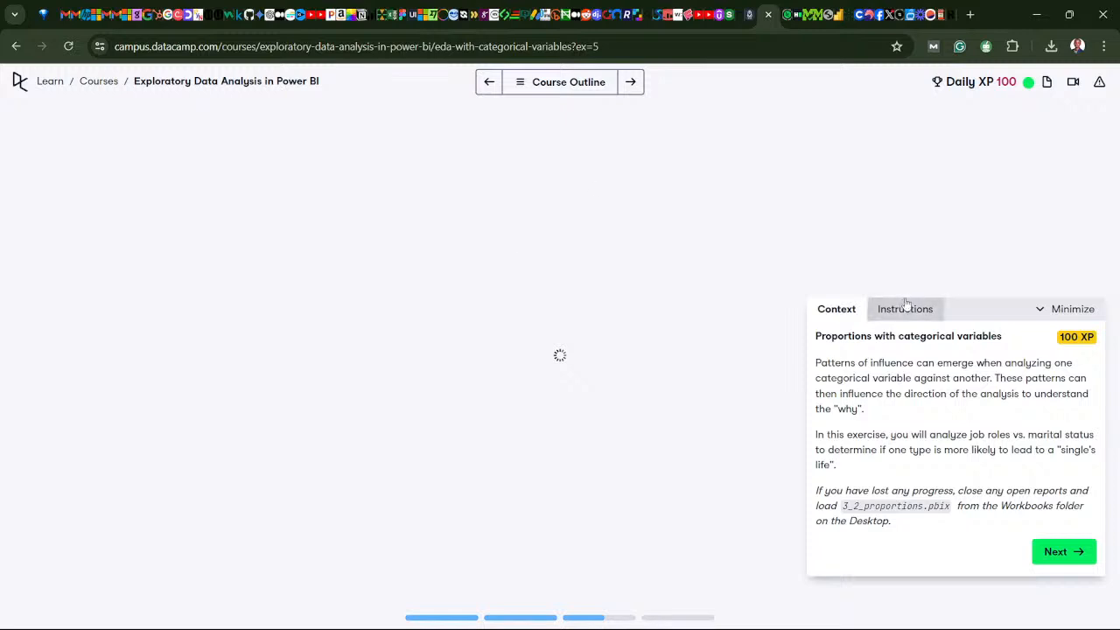
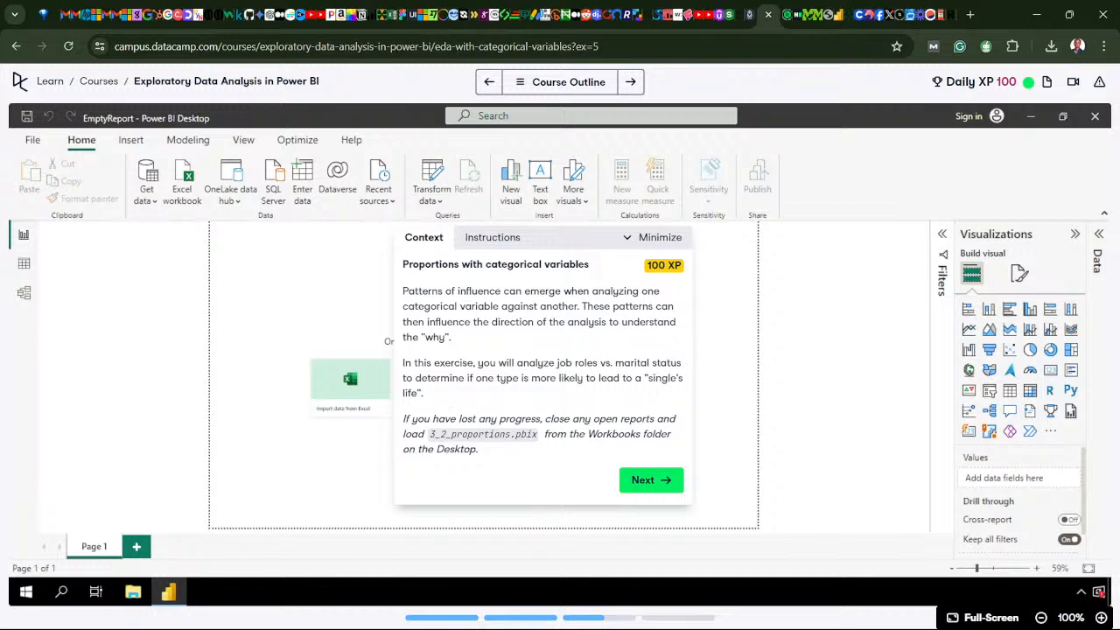
left_click(647, 481)
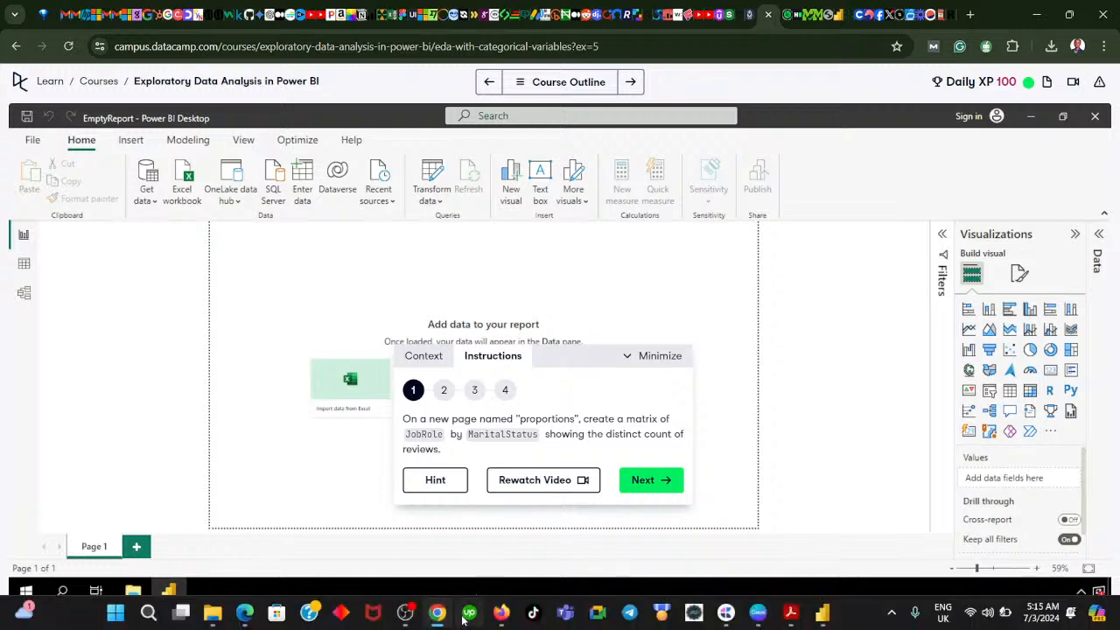
- Return to the Power BI report and shrink the MonthlyIncome chart so it fits beside the table
left_click(437, 617)
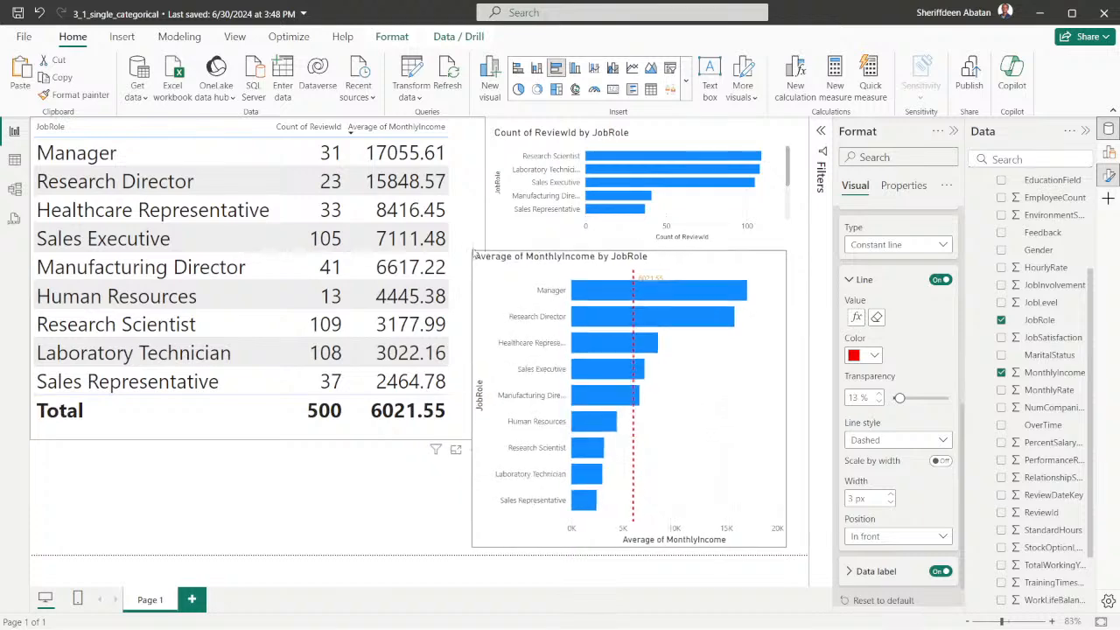
left_click_drag(479, 238, 474, 249)
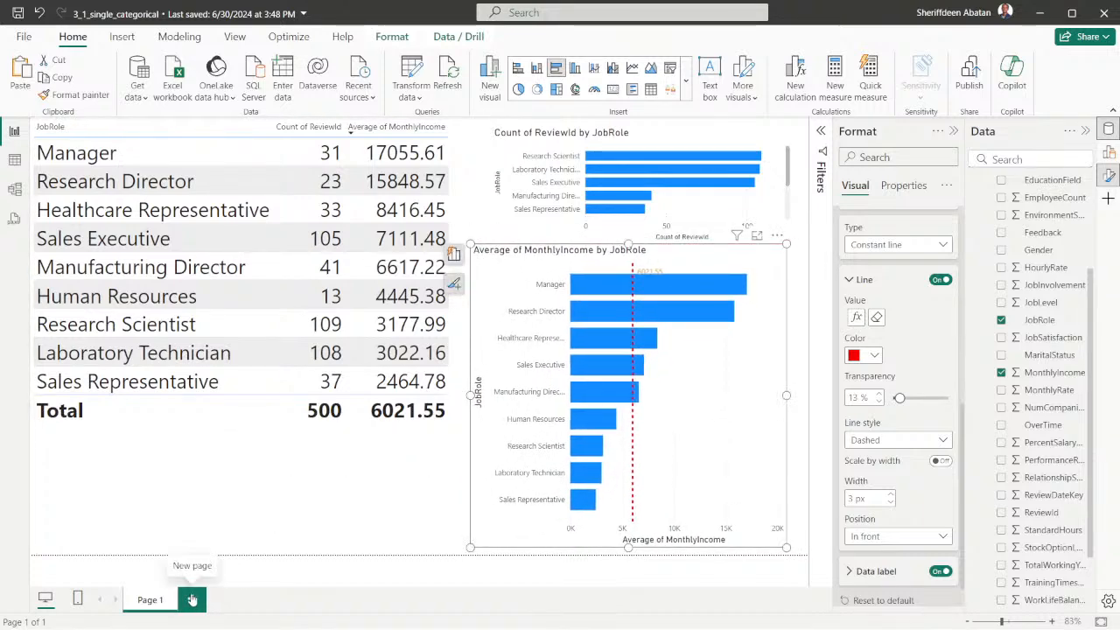
- Add a new report page and name it Proportions
left_click(192, 599)
double_click(204, 601)
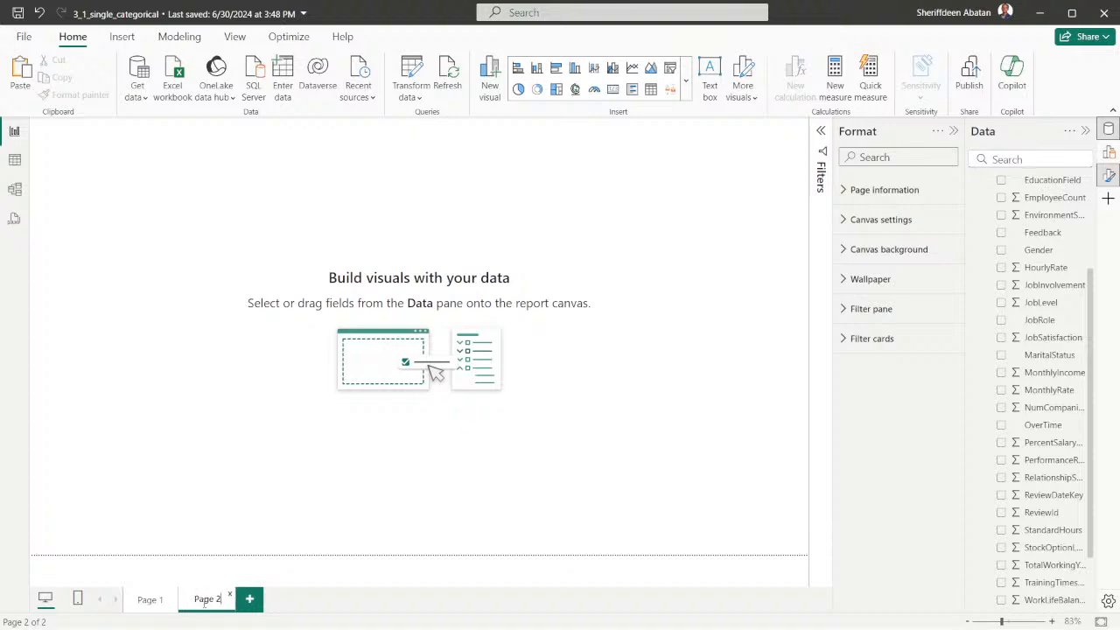
key("ctrl+a")
type("Pioporti")
key("Return")
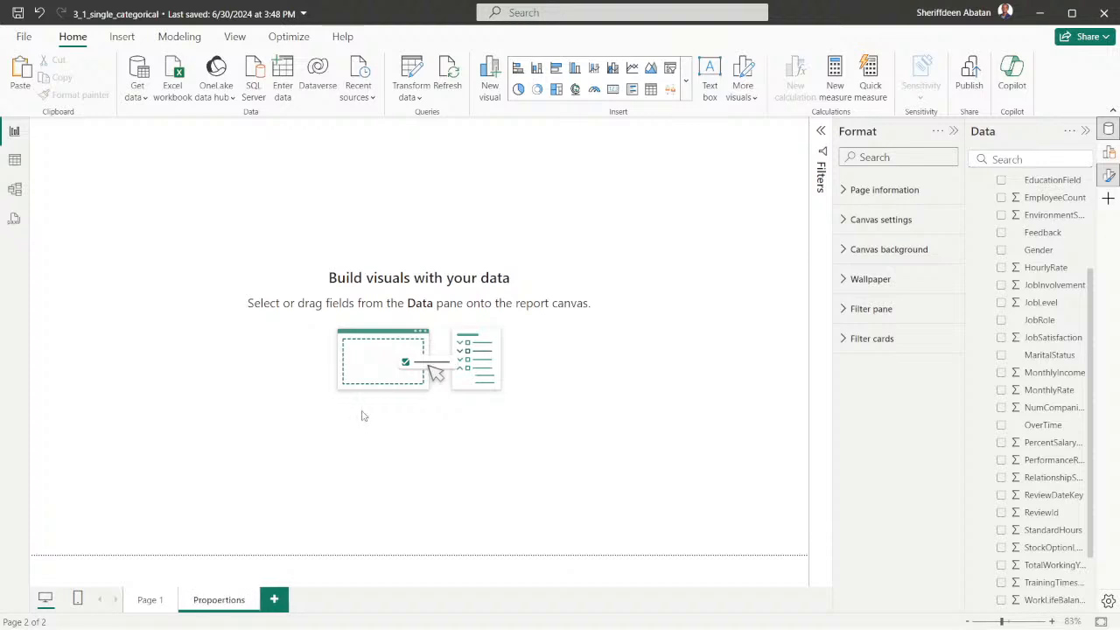
double_click(227, 602)
key("Return")
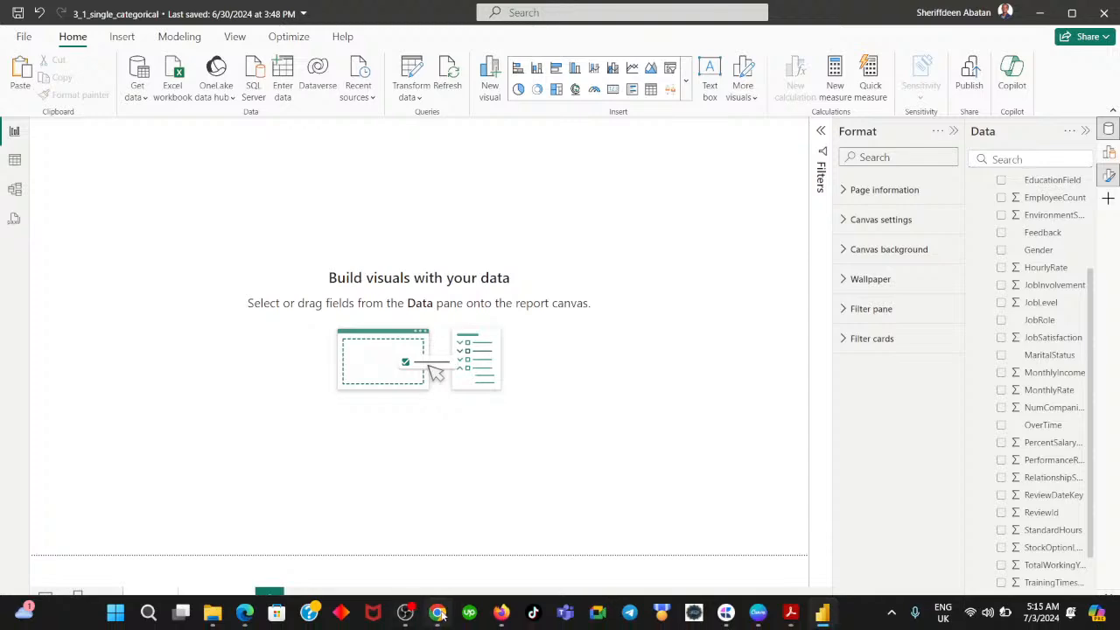
- Recheck the DataCamp instruction, add a matrix visual to the Proportions page, enlarge it over most of the canvas, and collapse the Format pane
left_click(438, 613)
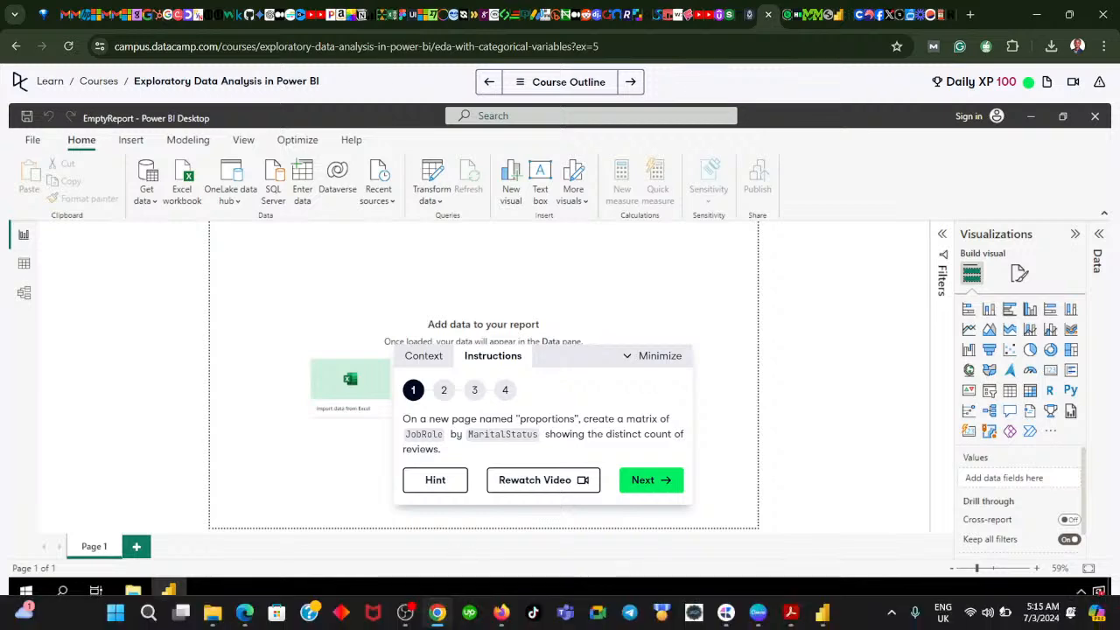
left_click(438, 612)
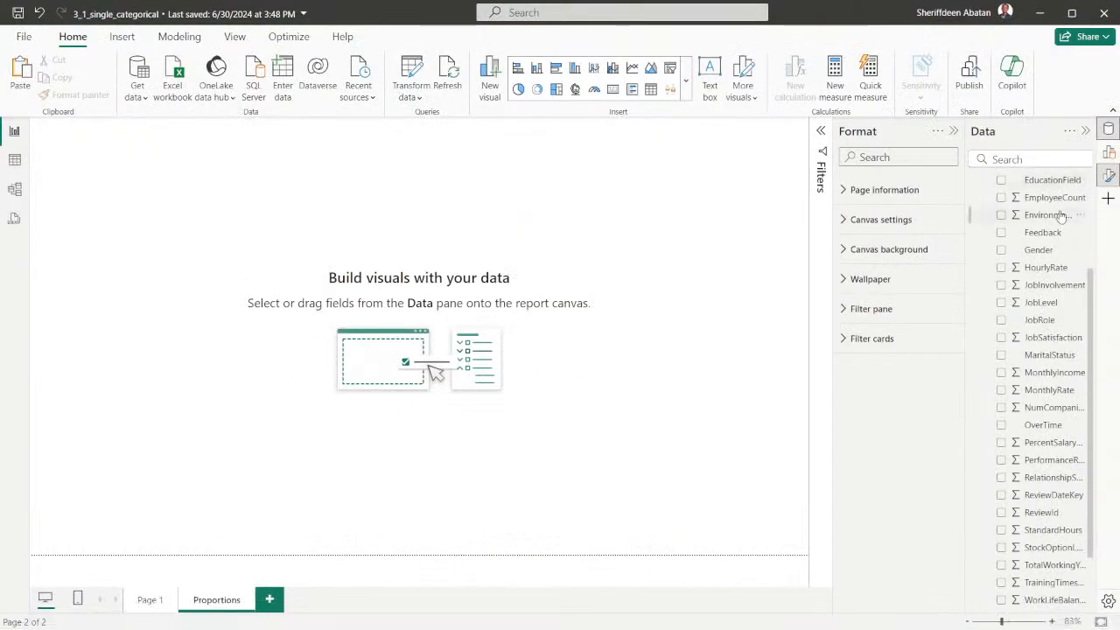
left_click(1109, 151)
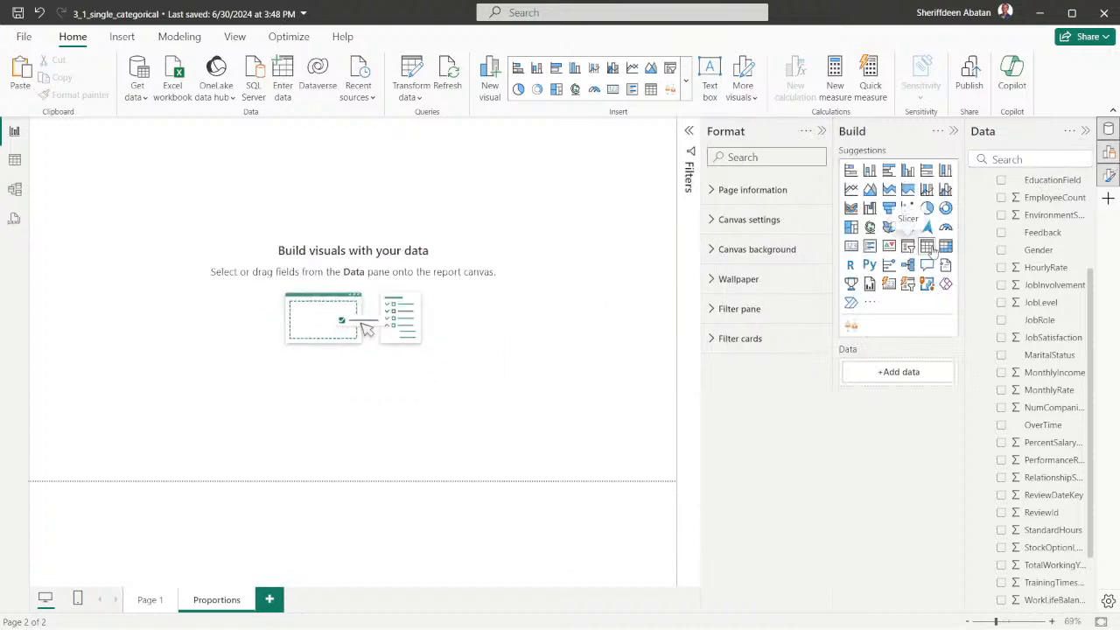
left_click(945, 246)
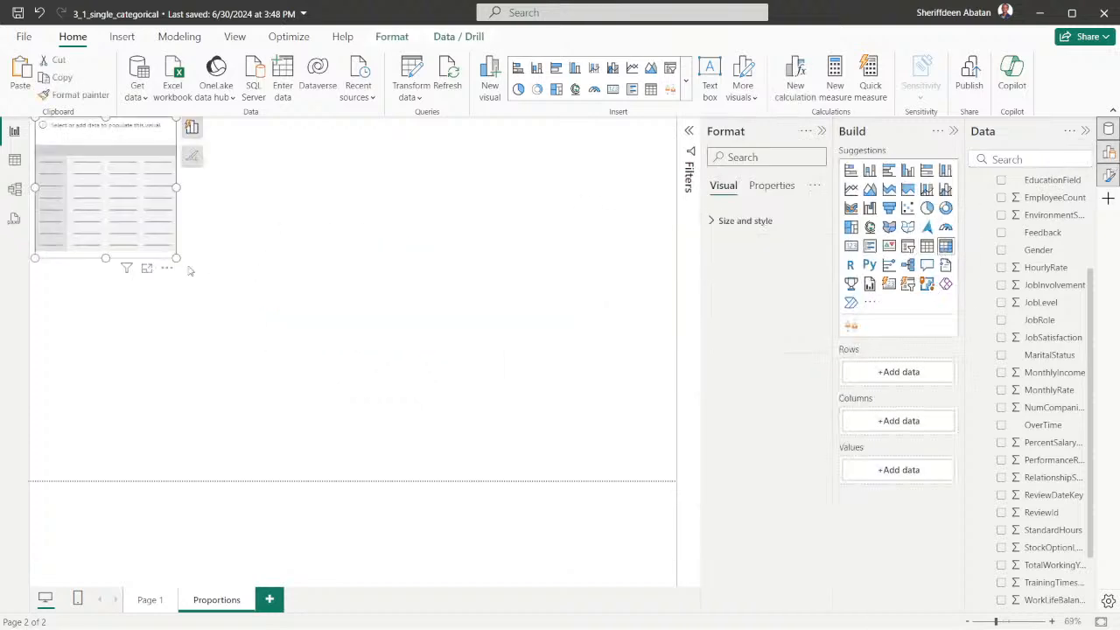
left_click_drag(176, 258, 521, 466)
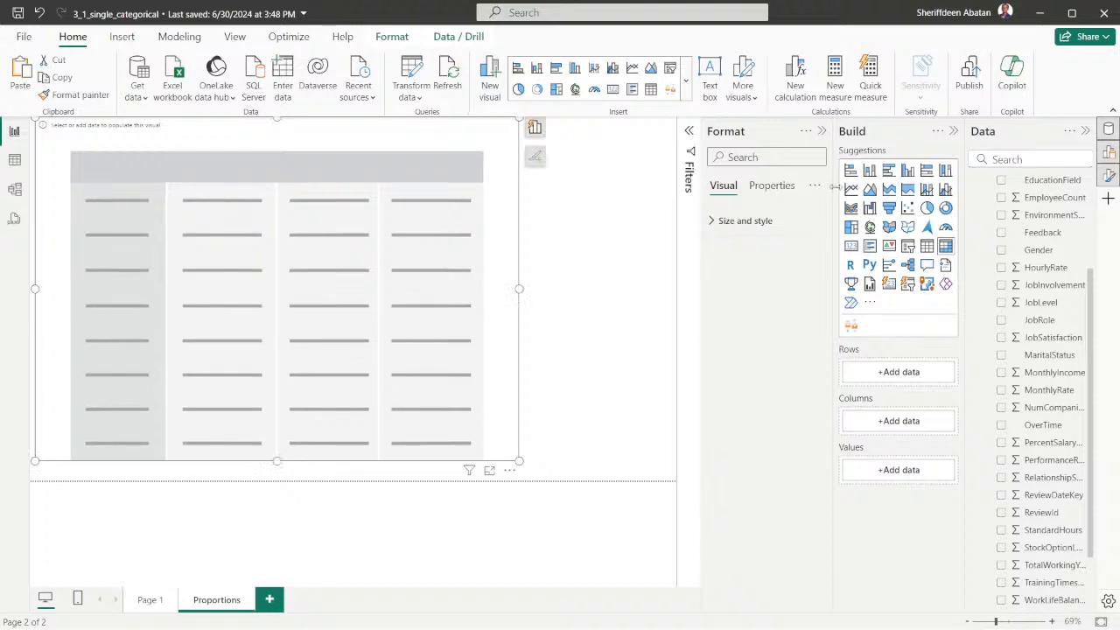
left_click(822, 131)
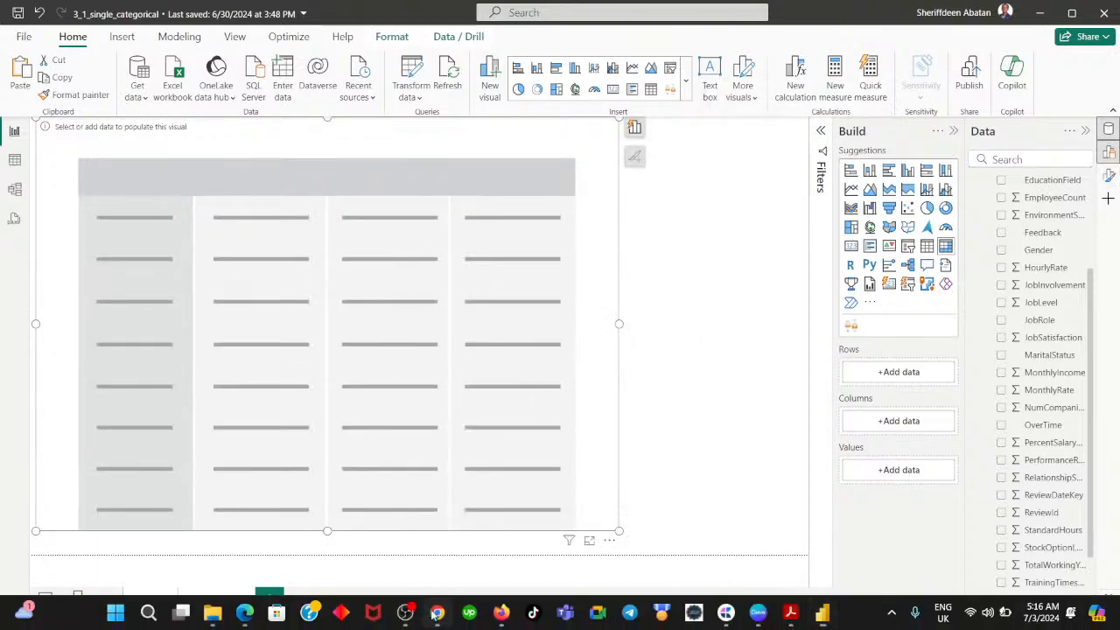
- Recheck the matrix fields in the DataCamp instruction, and put JobRole in the matrix rows and MaritalStatus in its columns
left_click(436, 613)
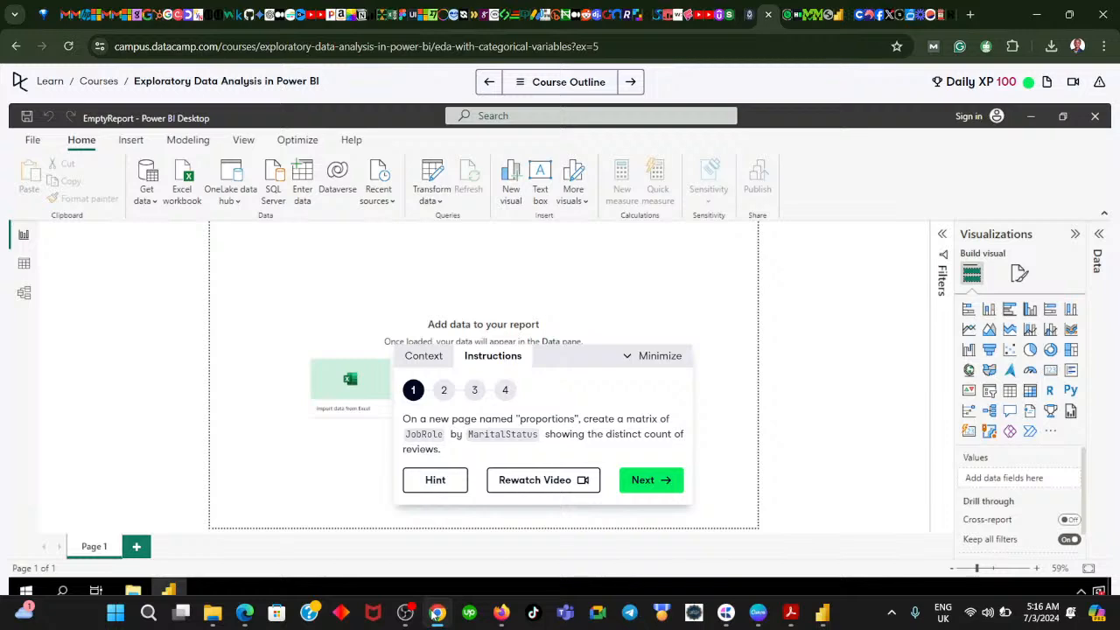
left_click(437, 612)
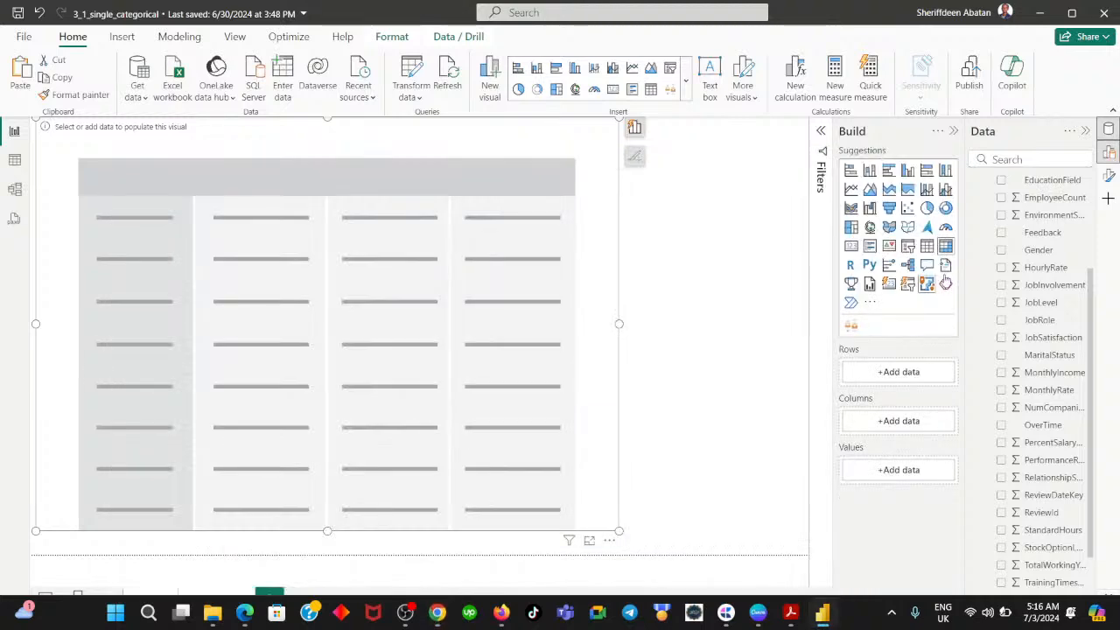
scroll(1029, 333, "down", 1)
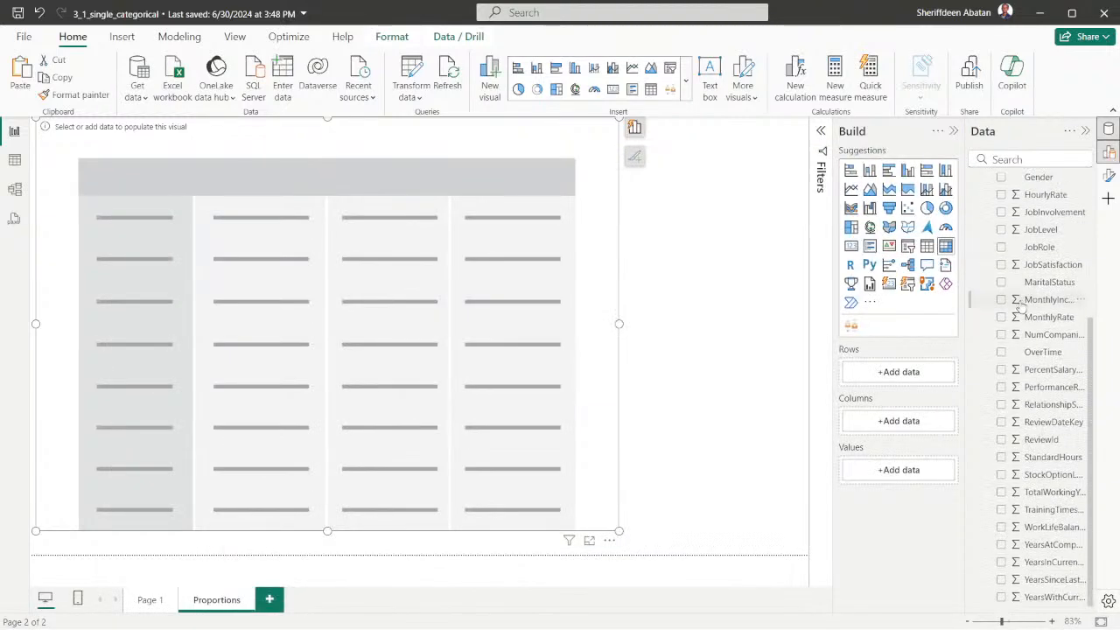
scroll(1040, 390, "up", 3)
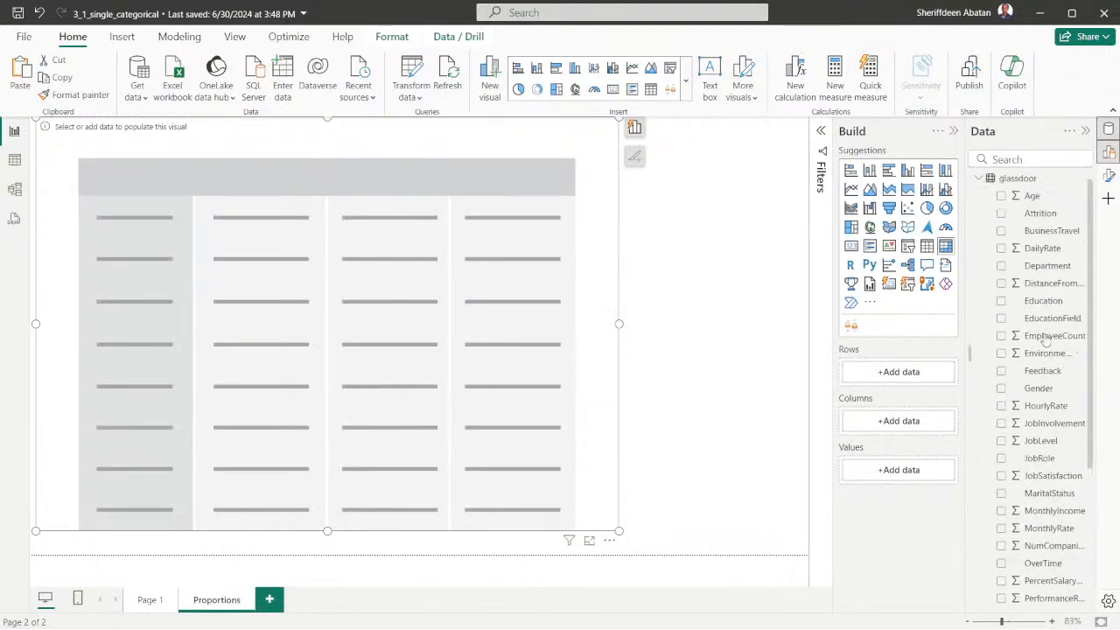
left_click(1001, 463)
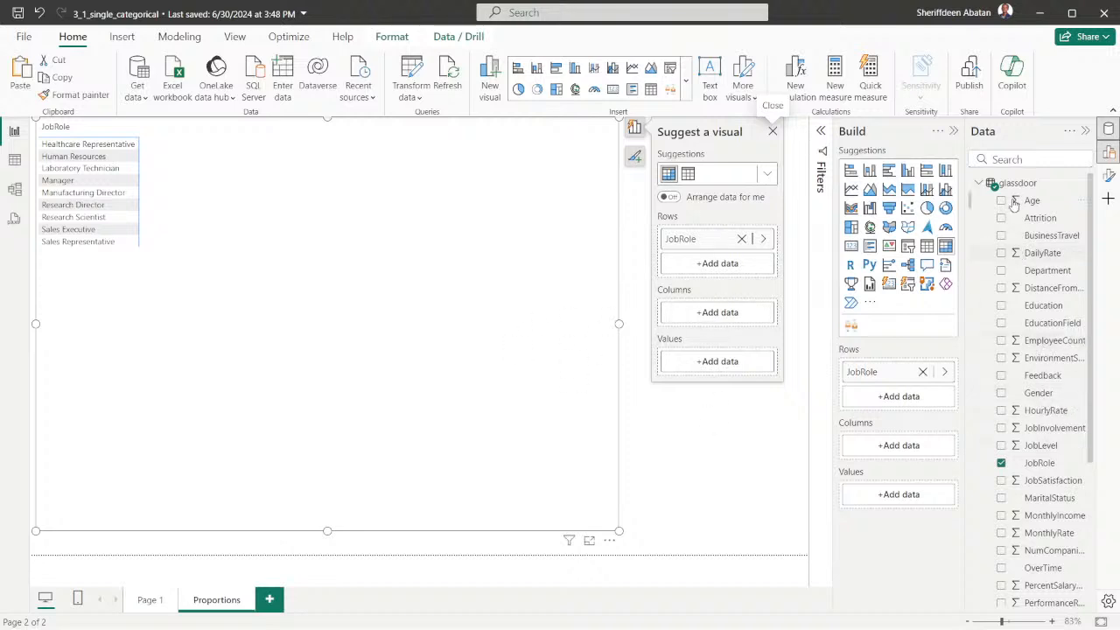
left_click(1001, 499)
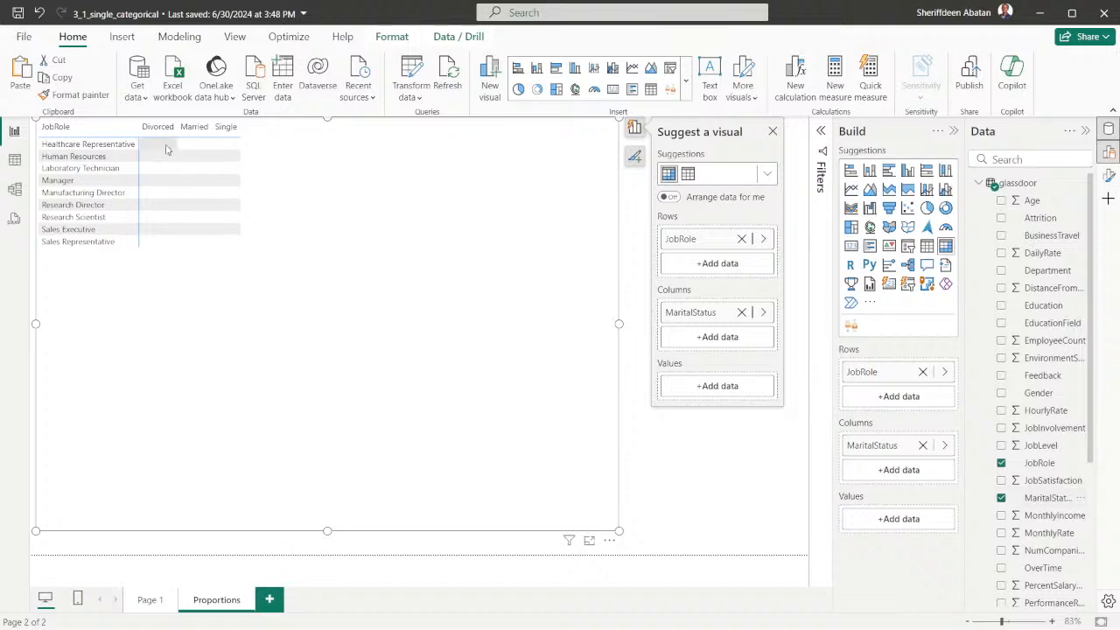
- Find the ReviewId field by searching for "re" and add it to the matrix values
left_click(1022, 160)
type("re")
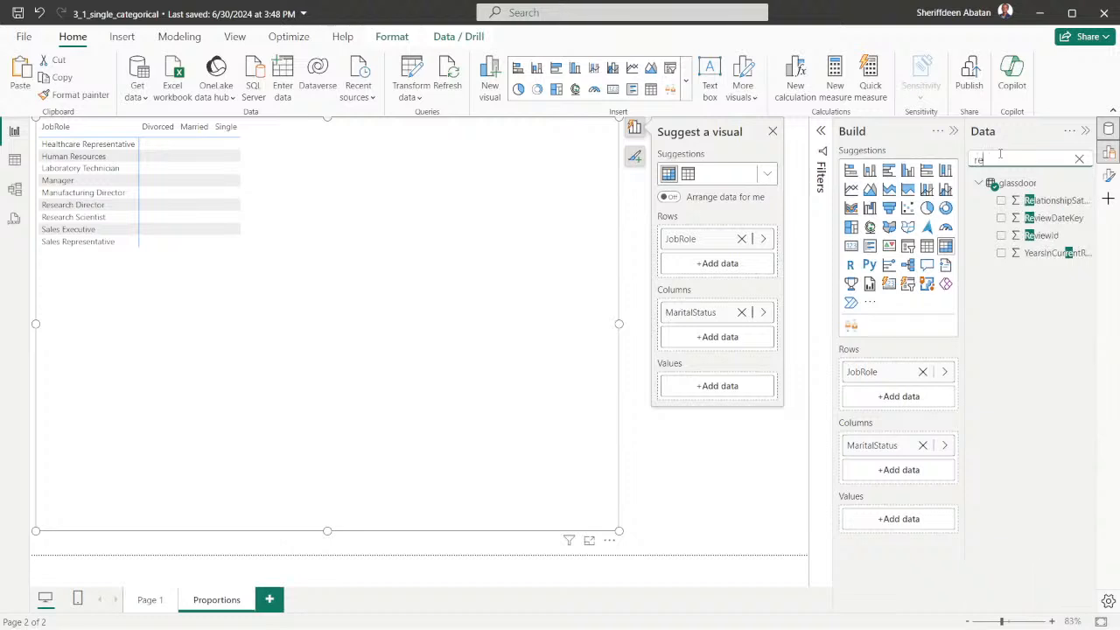
left_click(1002, 236)
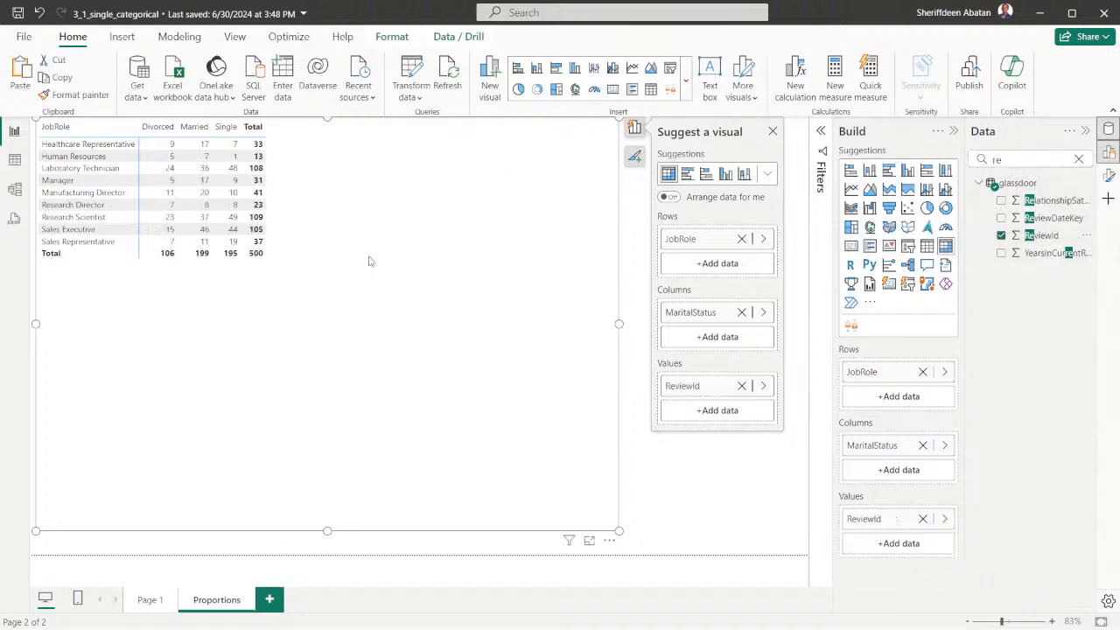
- Try Count (Distinct) as the summarization of ReviewId in the matrix, and set it back to Count
left_click(761, 388)
left_click(911, 423)
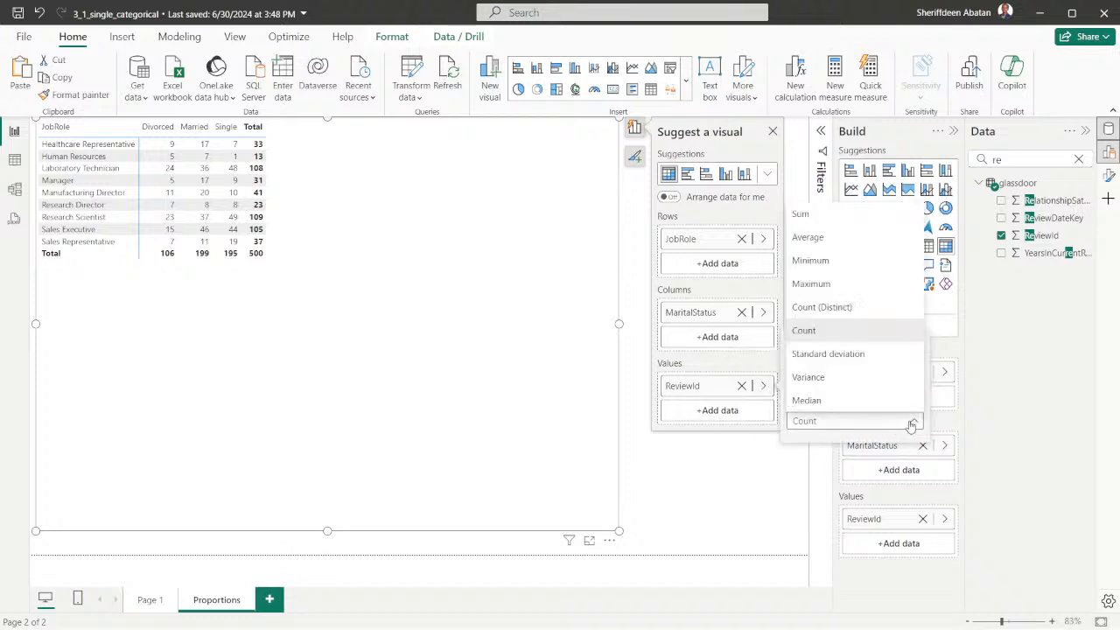
left_click(810, 308)
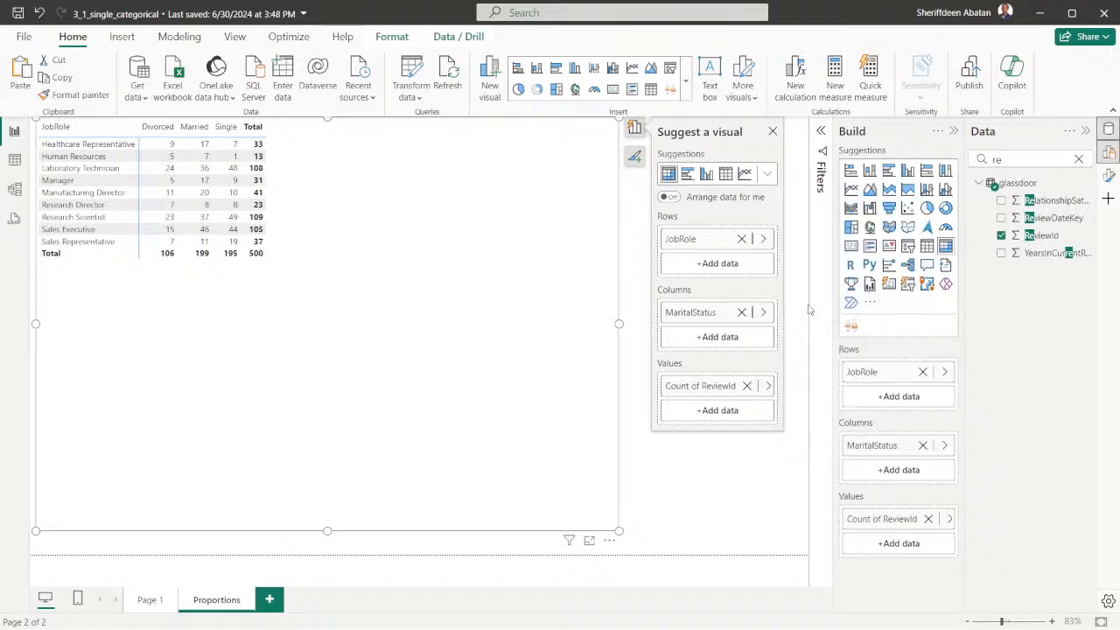
left_click(769, 386)
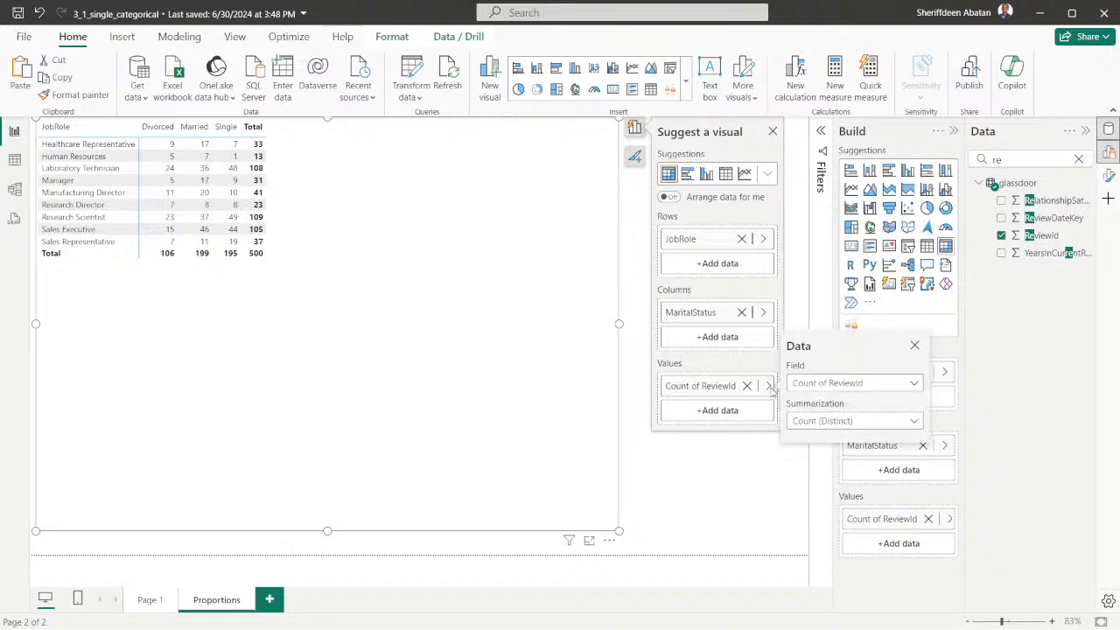
left_click(915, 421)
left_click(821, 332)
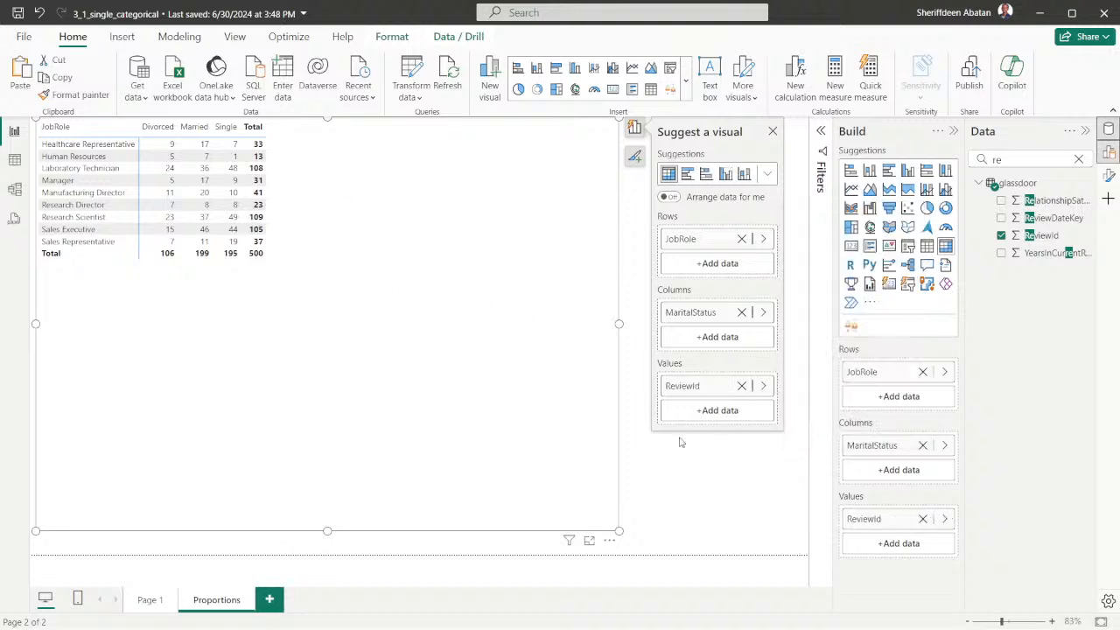
- Set the summarization of ReviewId in the matrix values to Count (Distinct), and recheck it against the DataCamp instruction
left_click(764, 387)
left_click(898, 424)
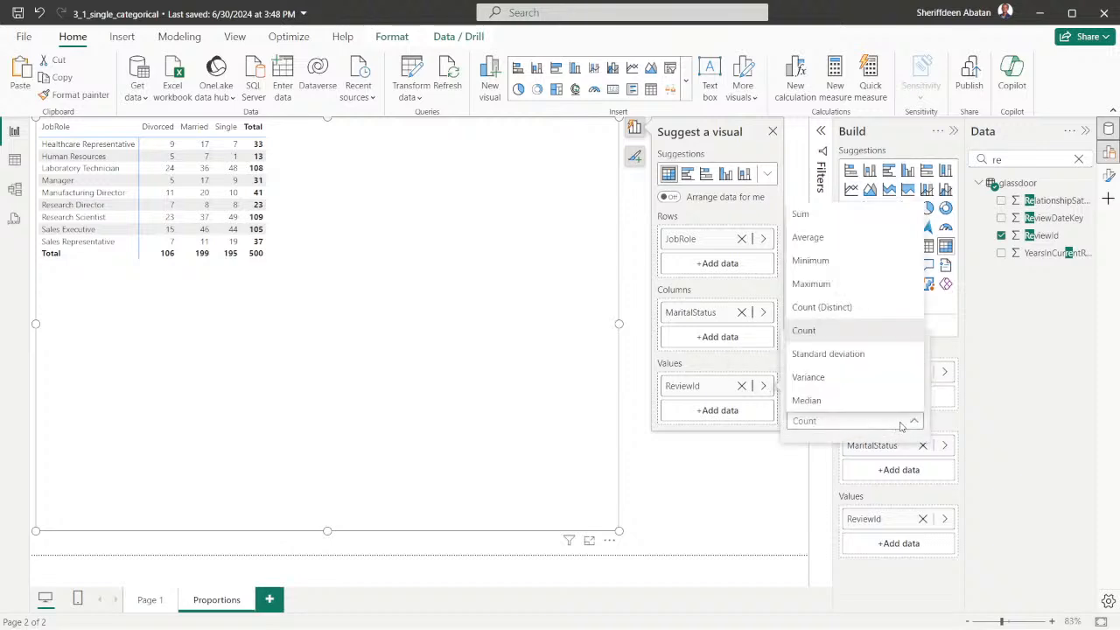
left_click(840, 306)
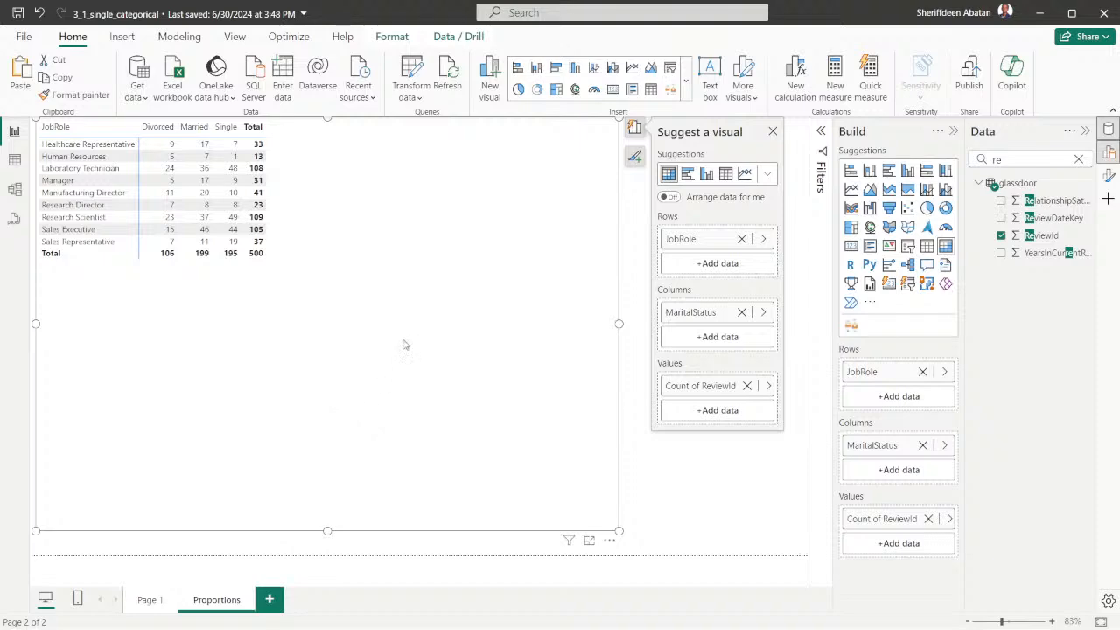
left_click(438, 613)
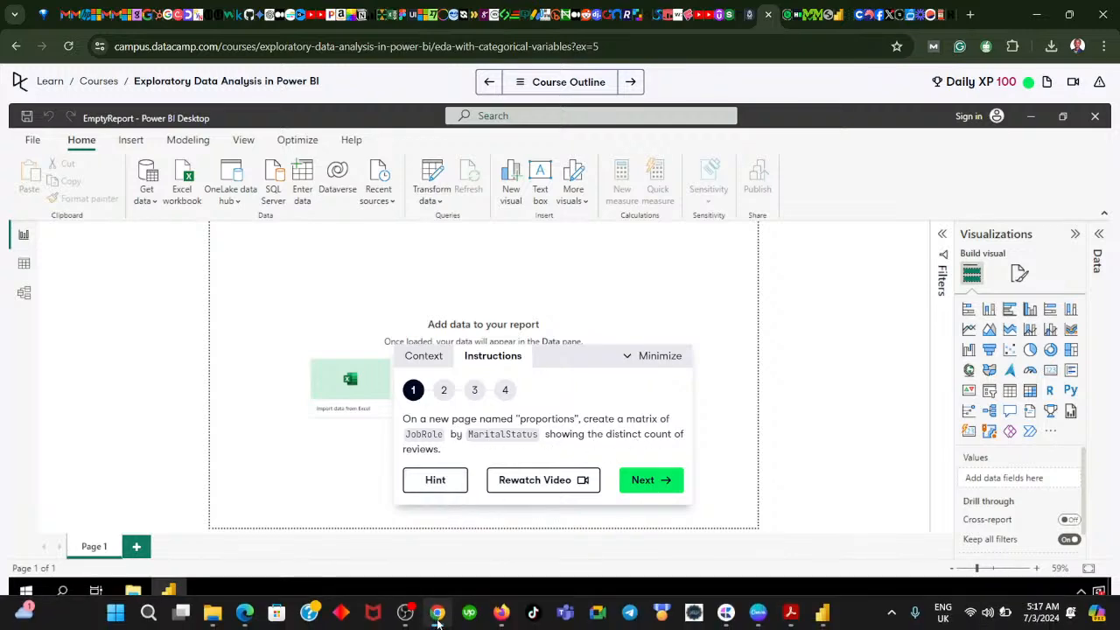
left_click(438, 614)
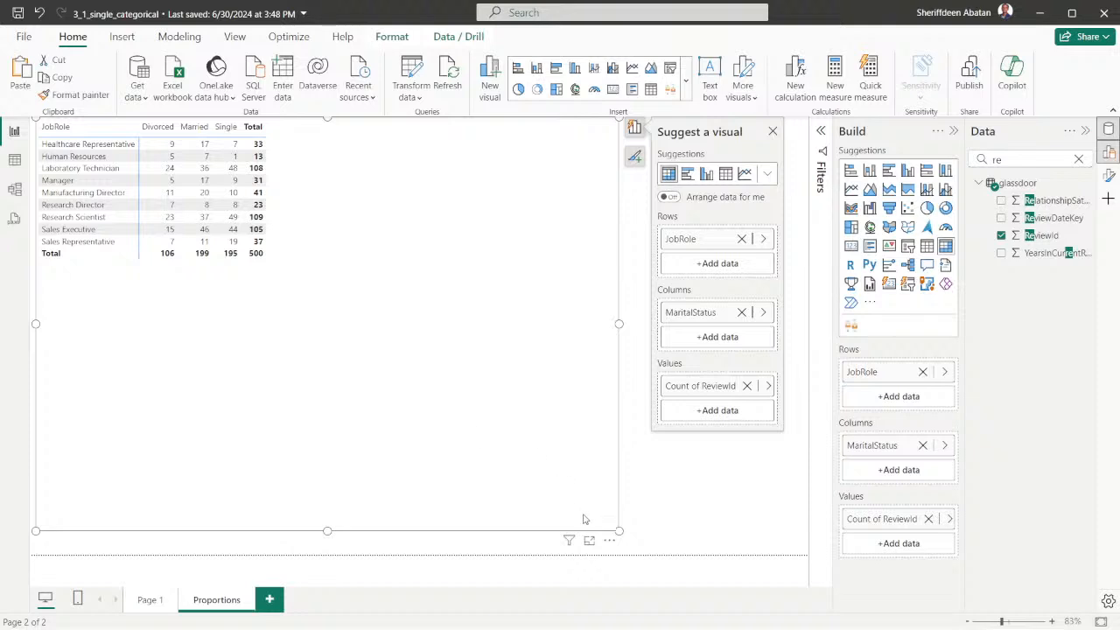
- Set the font size of the matrix values to 20, shrink the matrix around its contents, and collapse the Format pane
left_click(1108, 175)
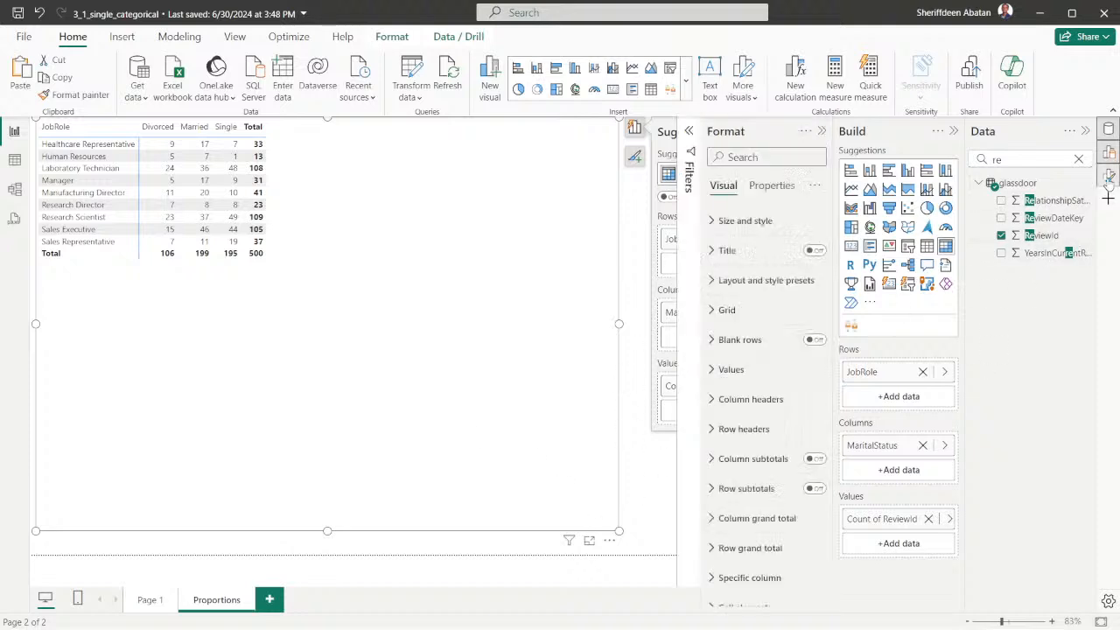
left_click(716, 372)
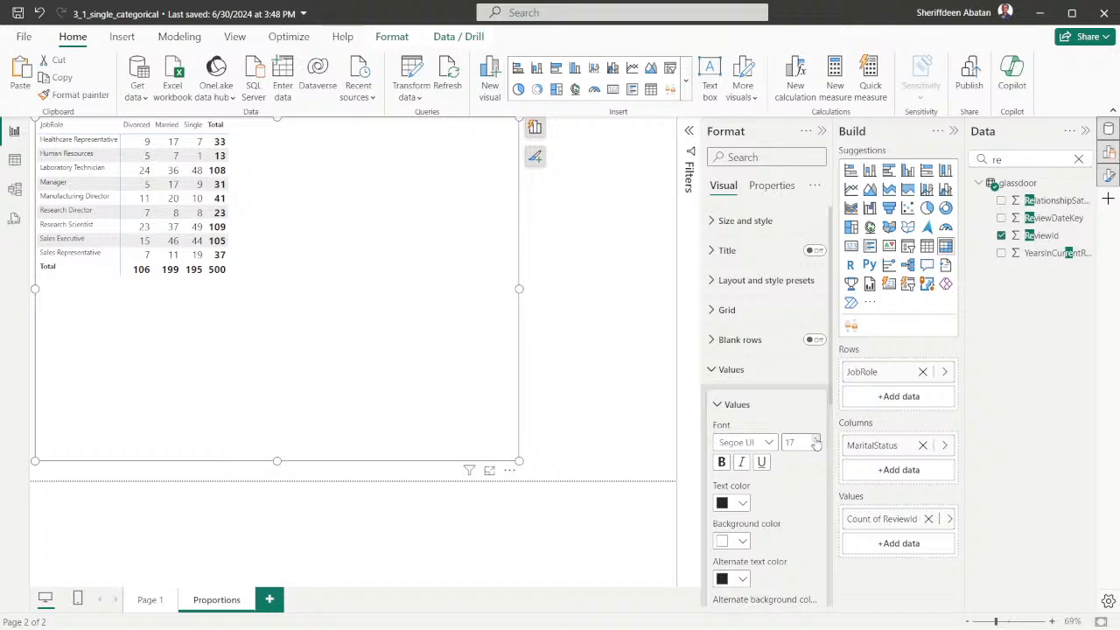
left_click(816, 440)
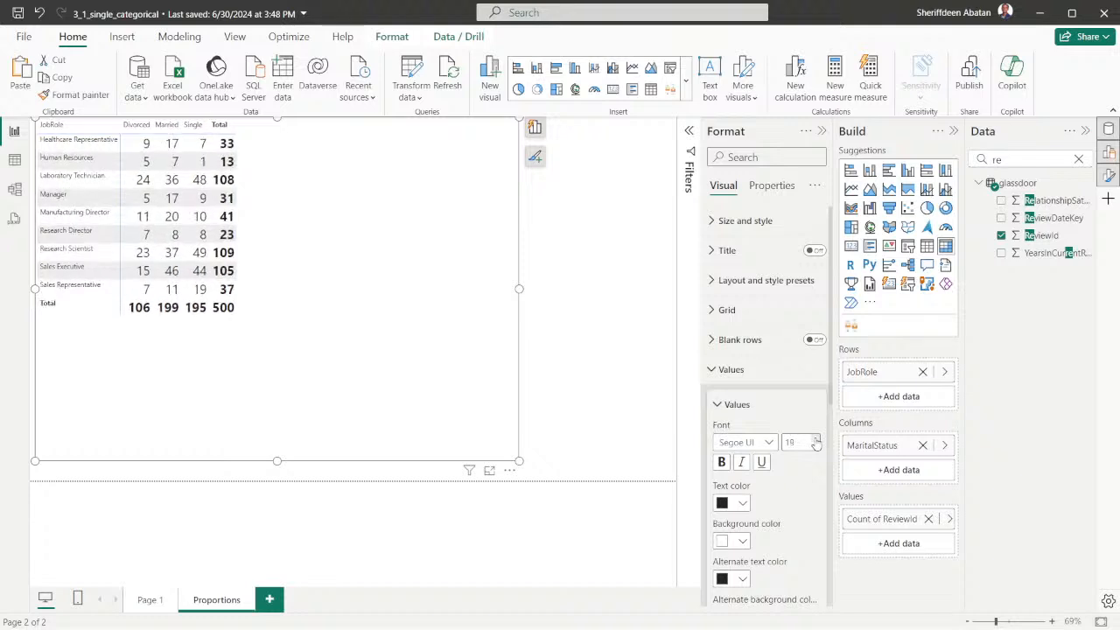
left_click(816, 440)
left_click_drag(518, 460, 259, 330)
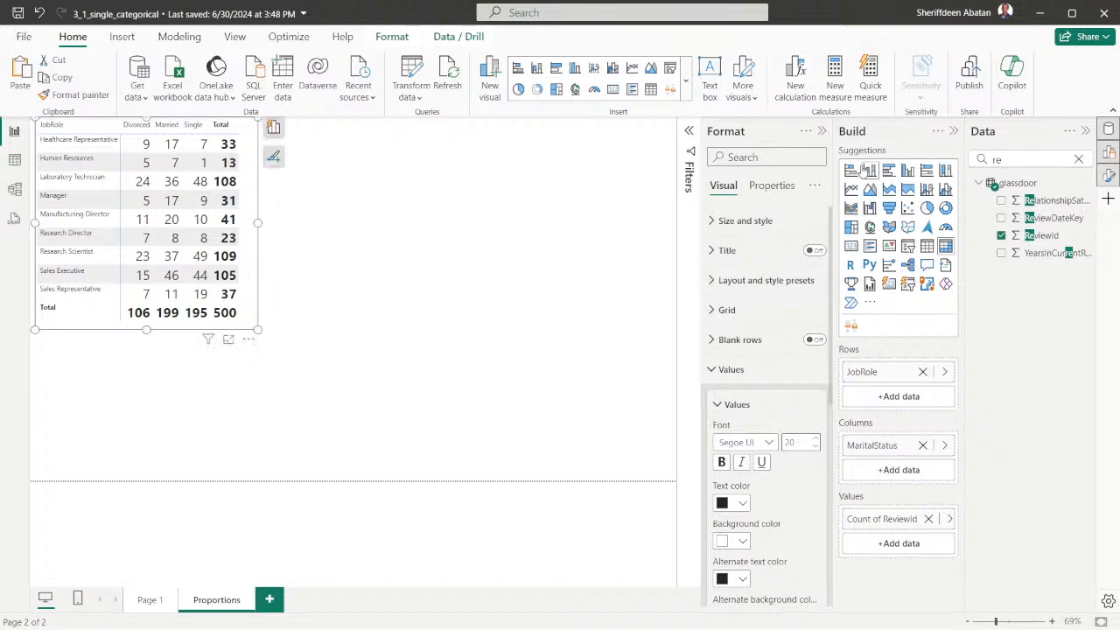
left_click(822, 130)
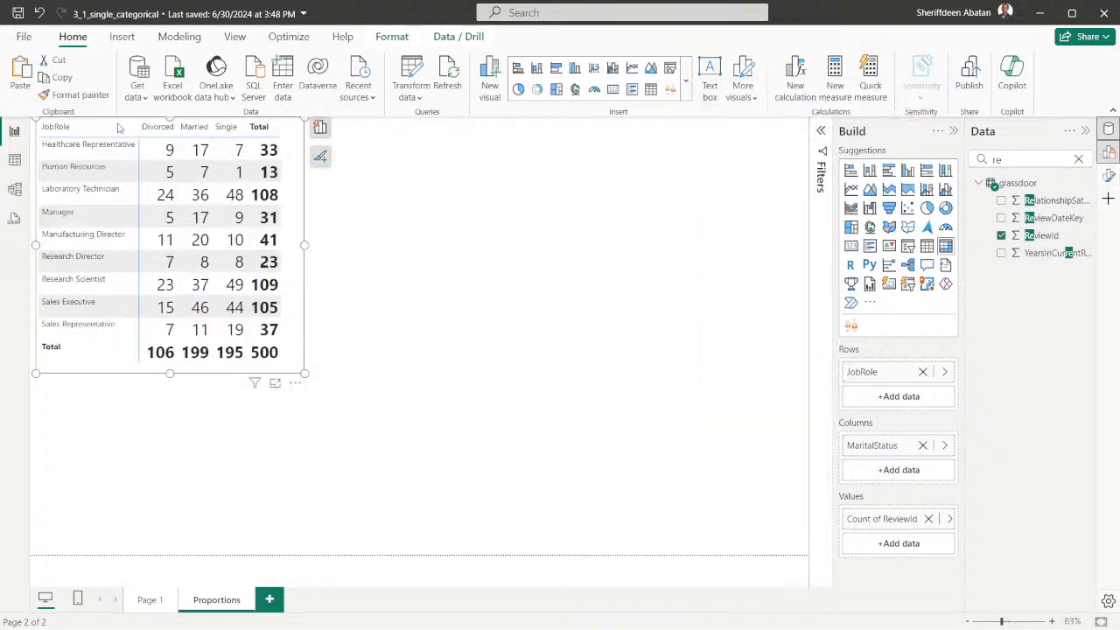
- Enlarge the matrix, move it toward the middle of the page, and reduce its height to end just below the Total row
left_click_drag(33, 118, 49, 126)
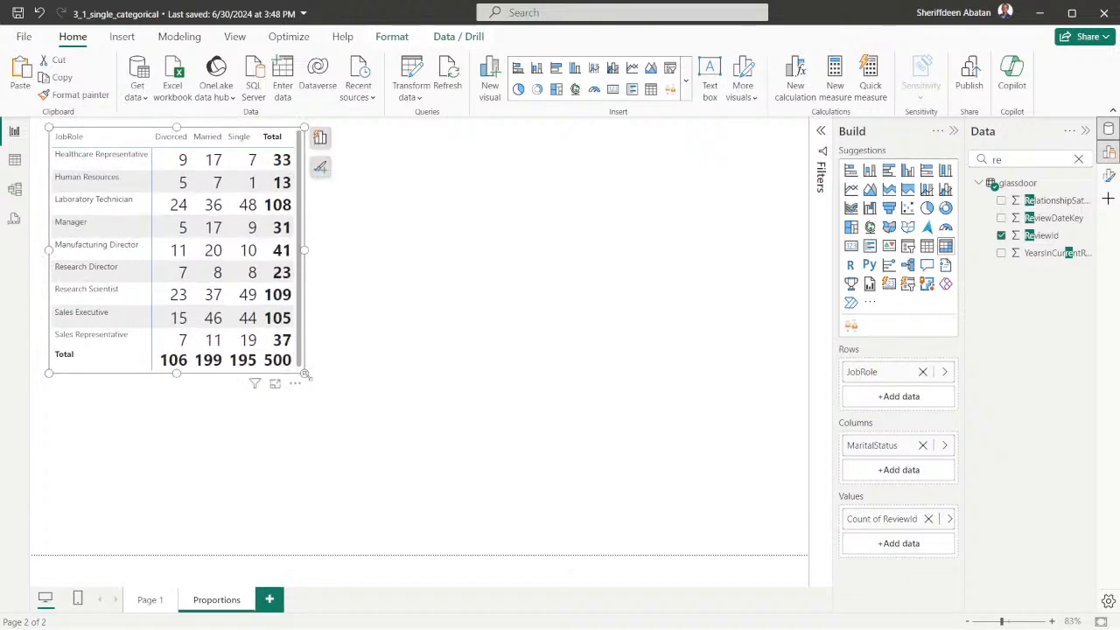
left_click_drag(304, 373, 437, 468)
left_click_drag(143, 136, 304, 172)
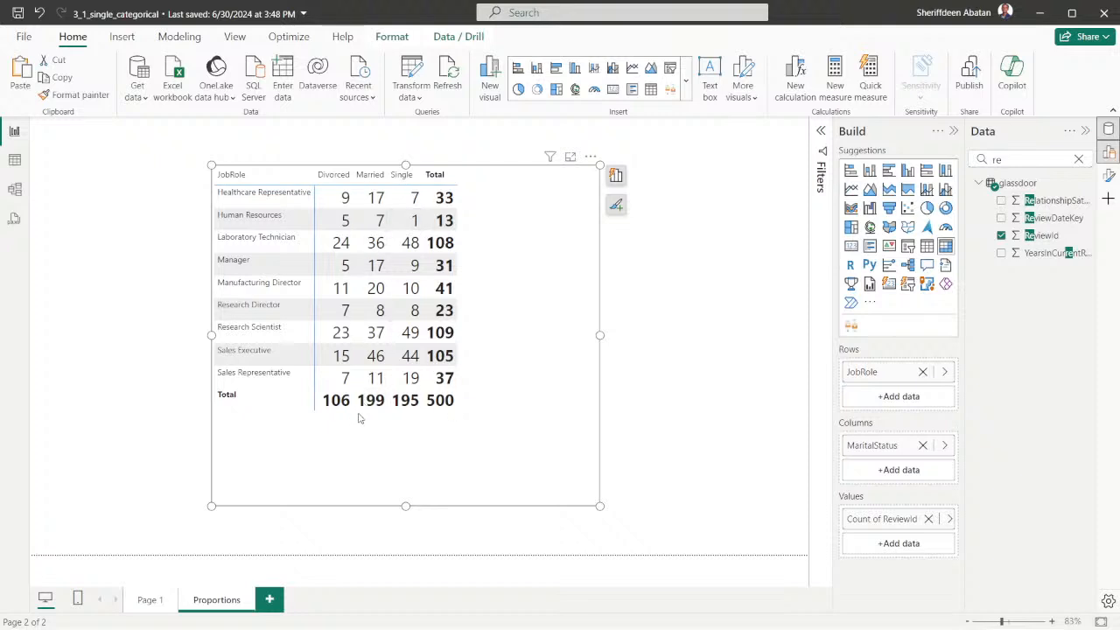
left_click_drag(405, 506, 394, 427)
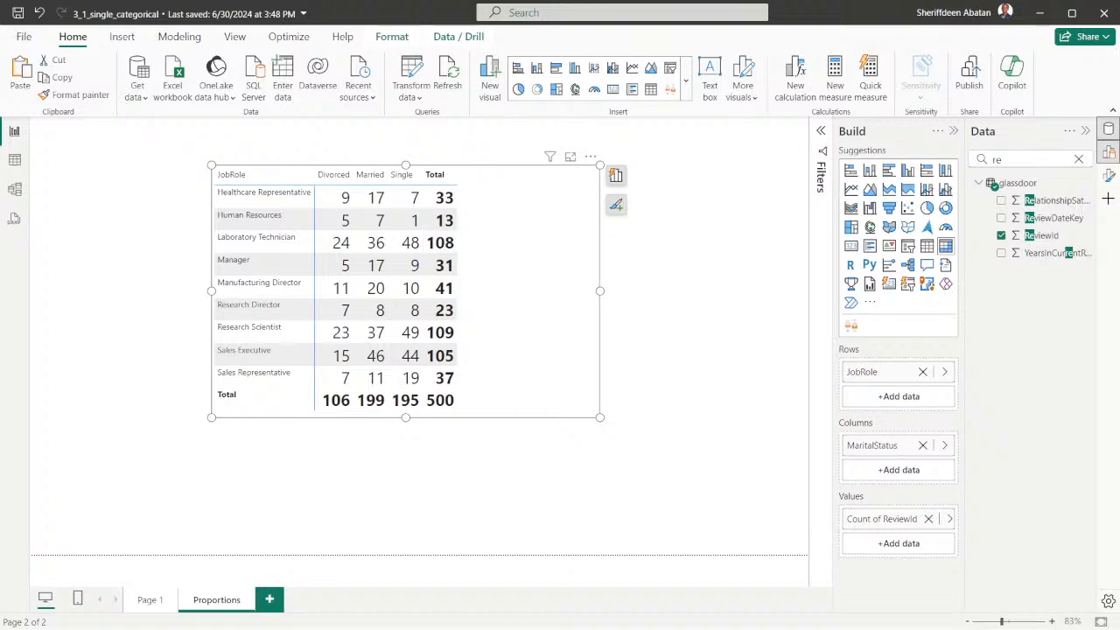
- Advance the DataCamp exercise to instruction 2, read it, and return to the Power BI report
mouse_move(523, 627)
left_click(442, 615)
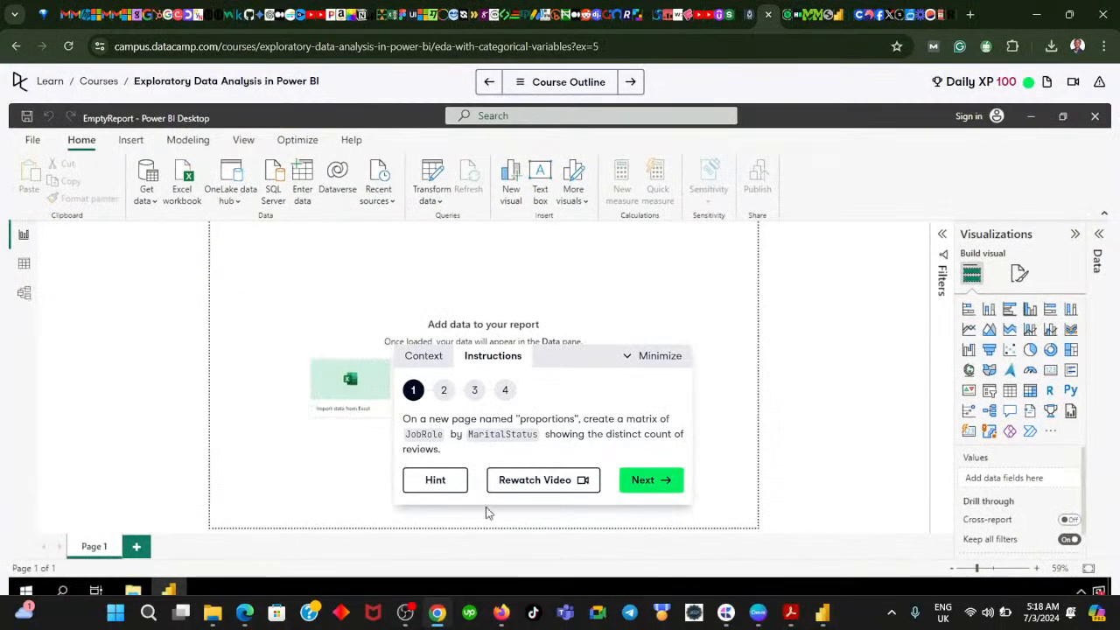
left_click(648, 486)
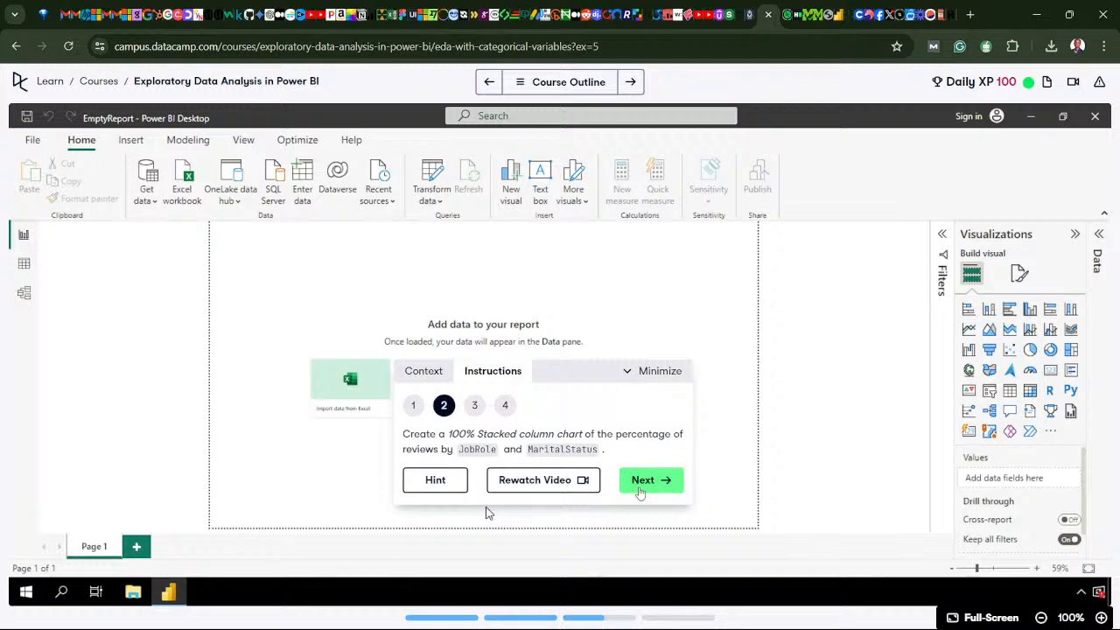
left_click(440, 615)
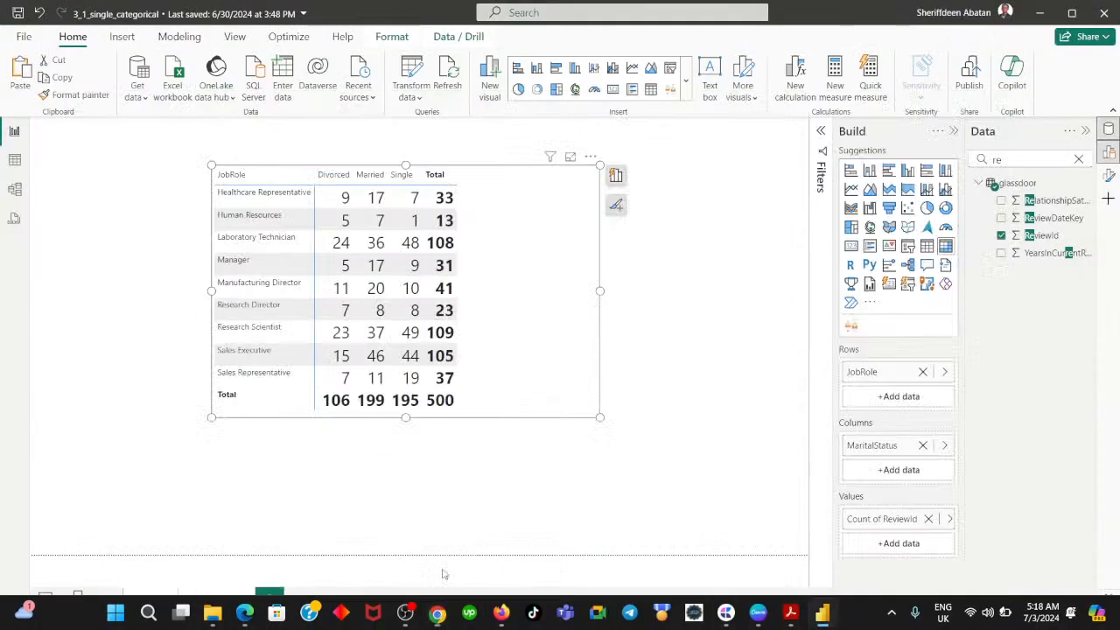
- Move the matrix to the page's upper-left area, recheck the chart instruction, and narrow the matrix to just past its Total column
left_click_drag(561, 410, 415, 388)
left_click(439, 614)
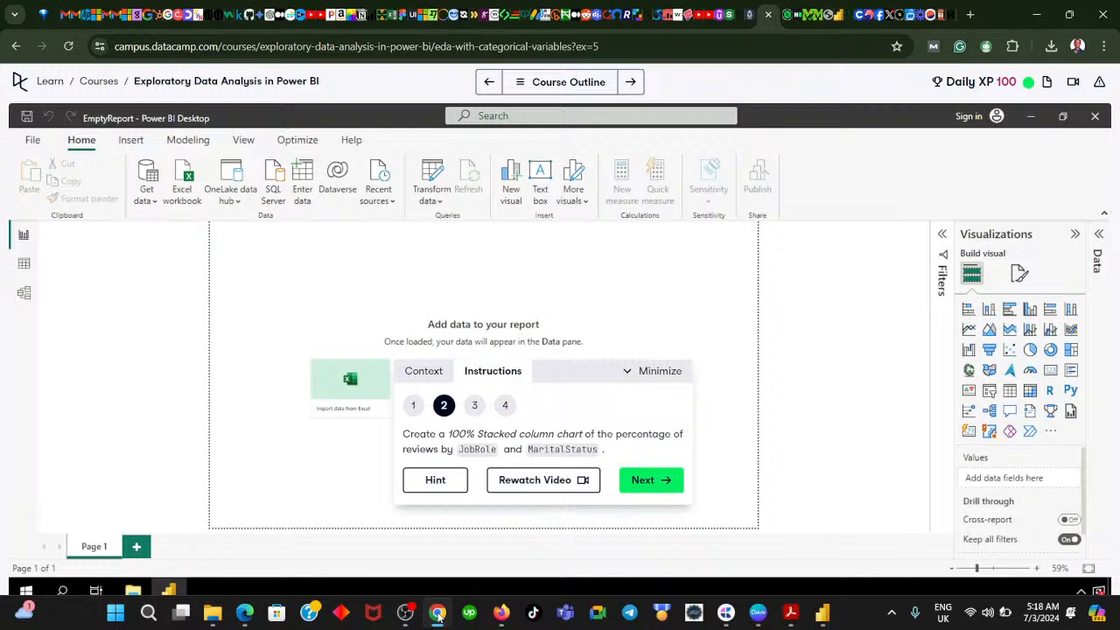
left_click(439, 615)
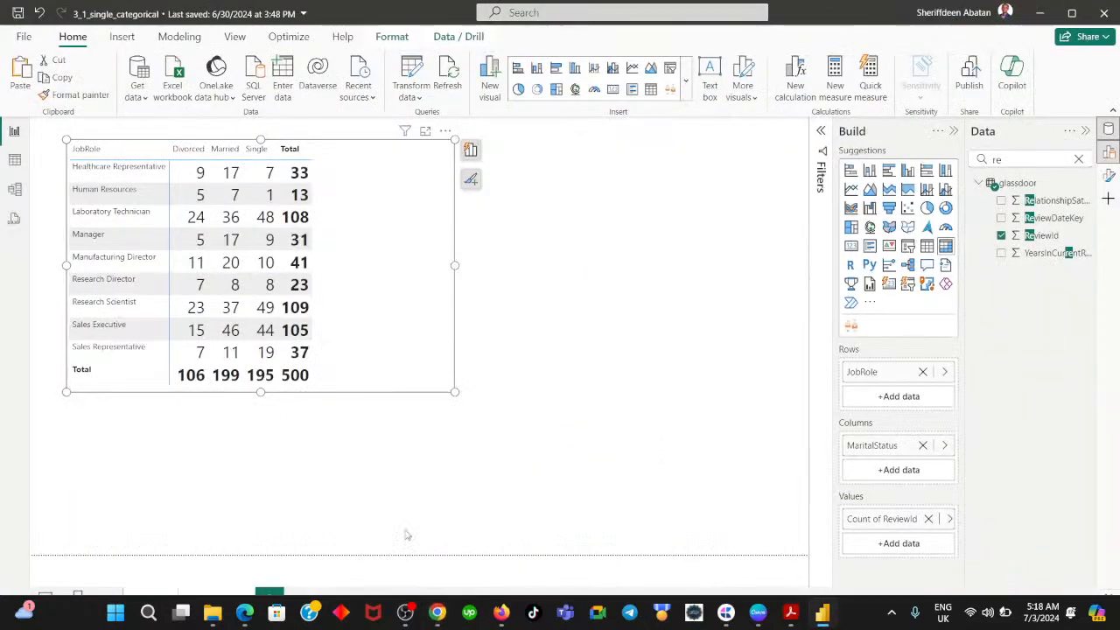
left_click_drag(448, 394, 343, 398)
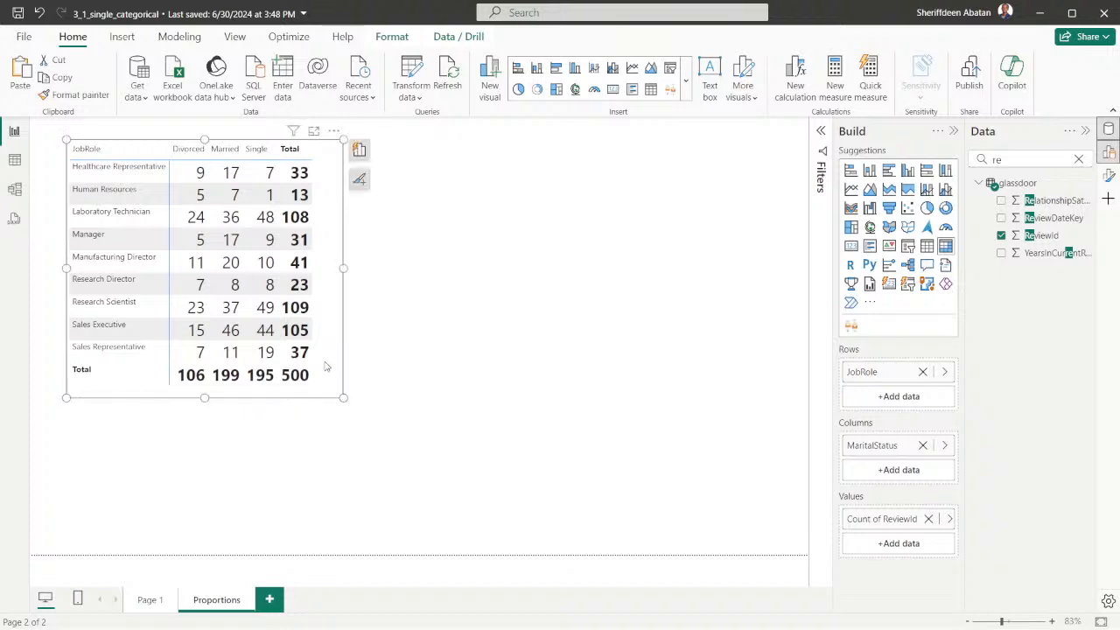
- Duplicate the matrix and place the copy on the empty page area to the right of the original
key("ctrl+c")
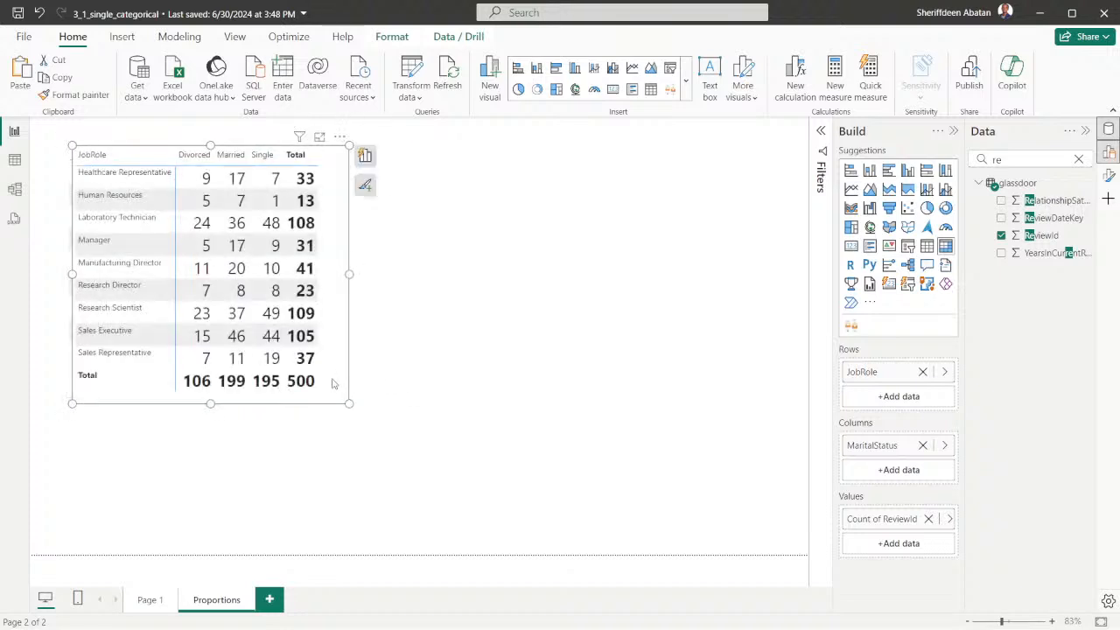
key("ctrl+v")
left_click_drag(667, 429, 665, 430)
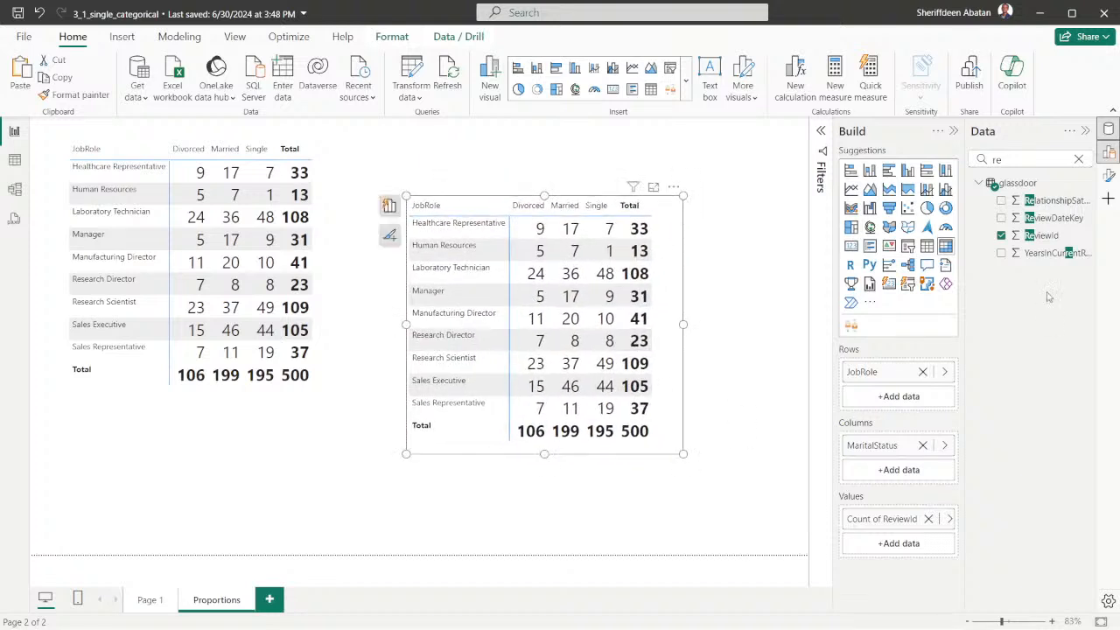
- Convert the copied matrix to a 100% stacked column chart, enlarge it, and shift it slightly up and closer to the matrix
left_click(945, 172)
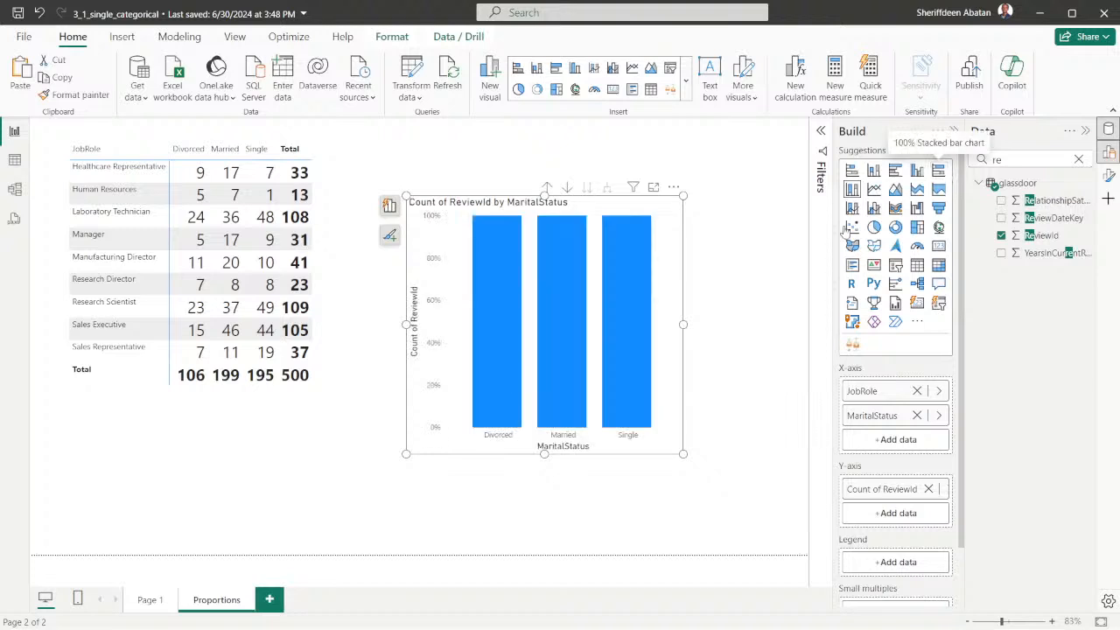
left_click_drag(684, 455, 763, 492)
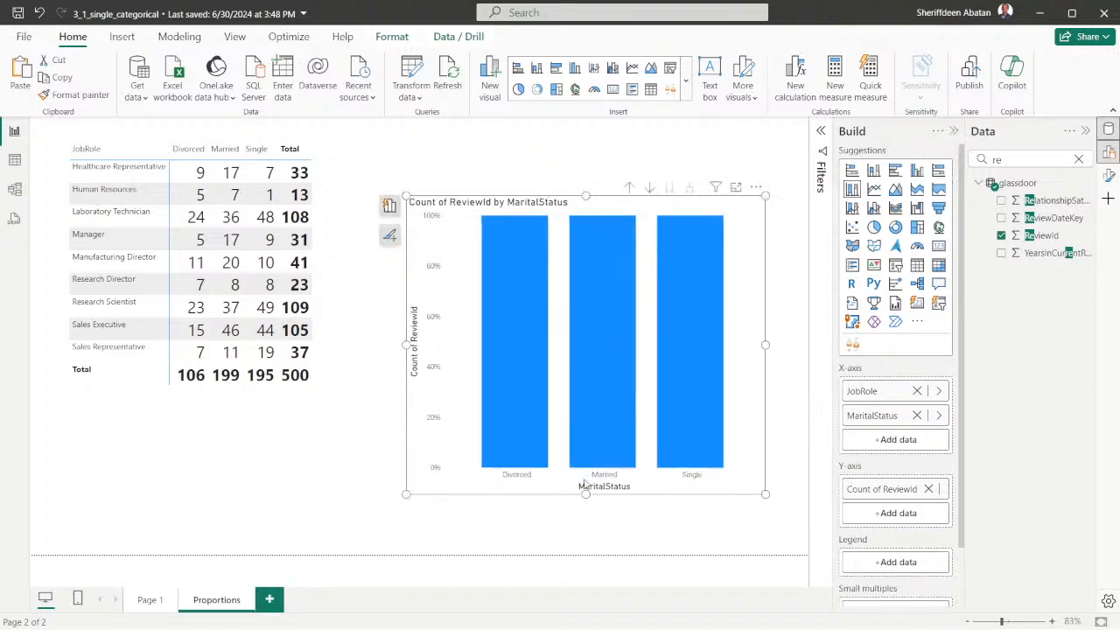
left_click_drag(450, 488, 418, 468)
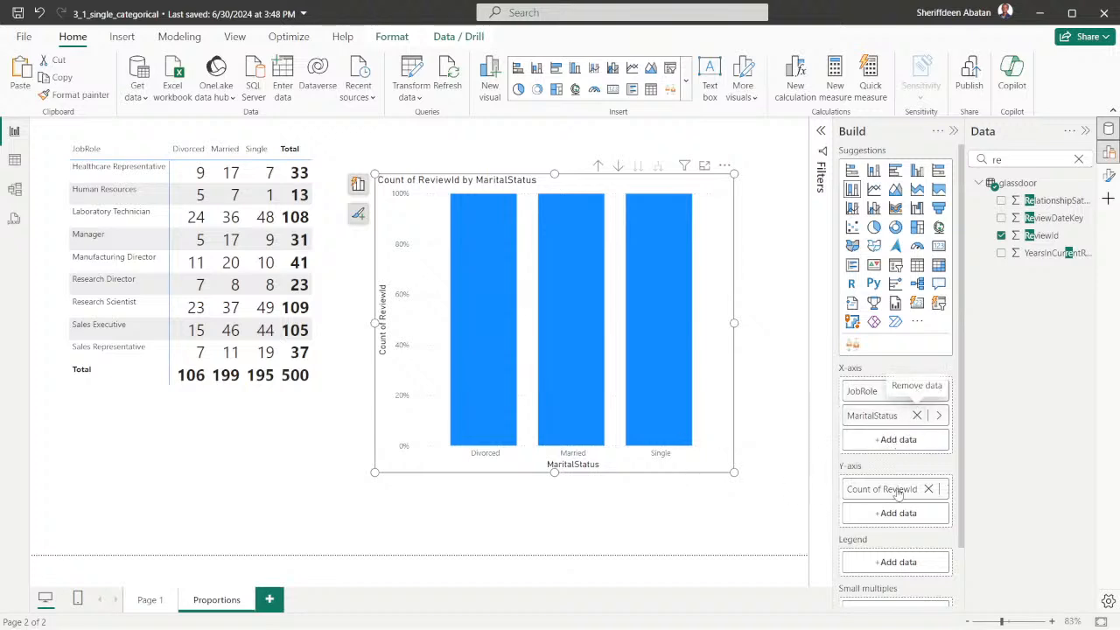
- Recheck the DataCamp instruction, remove MaritalStatus from the chart's X-axis, and add it as the Legend field
scroll(894, 512, "down", 2)
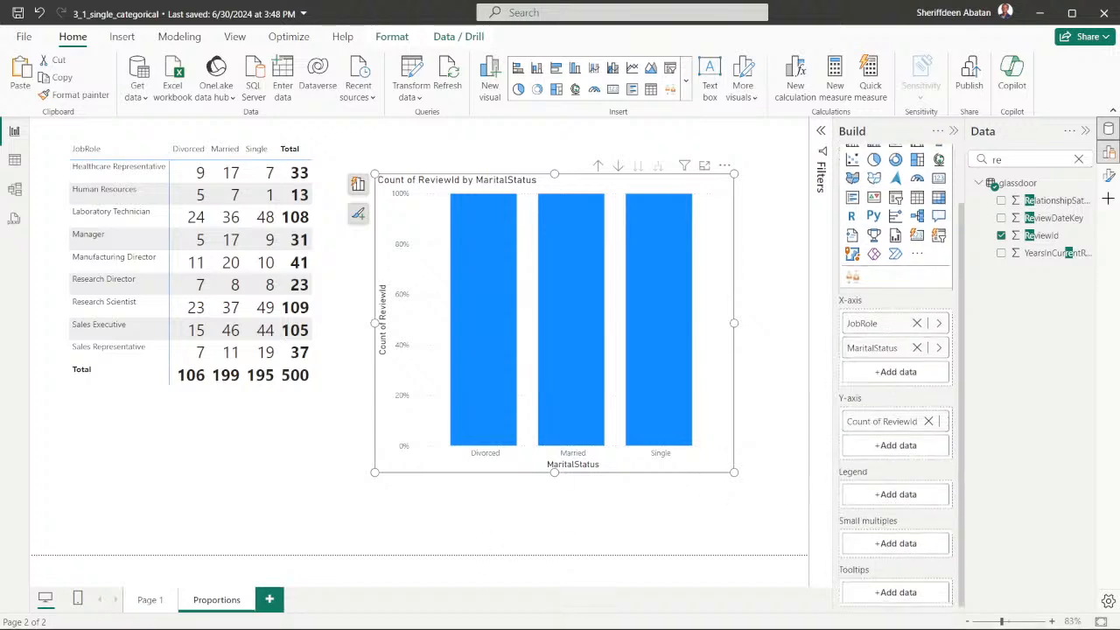
left_click(437, 613)
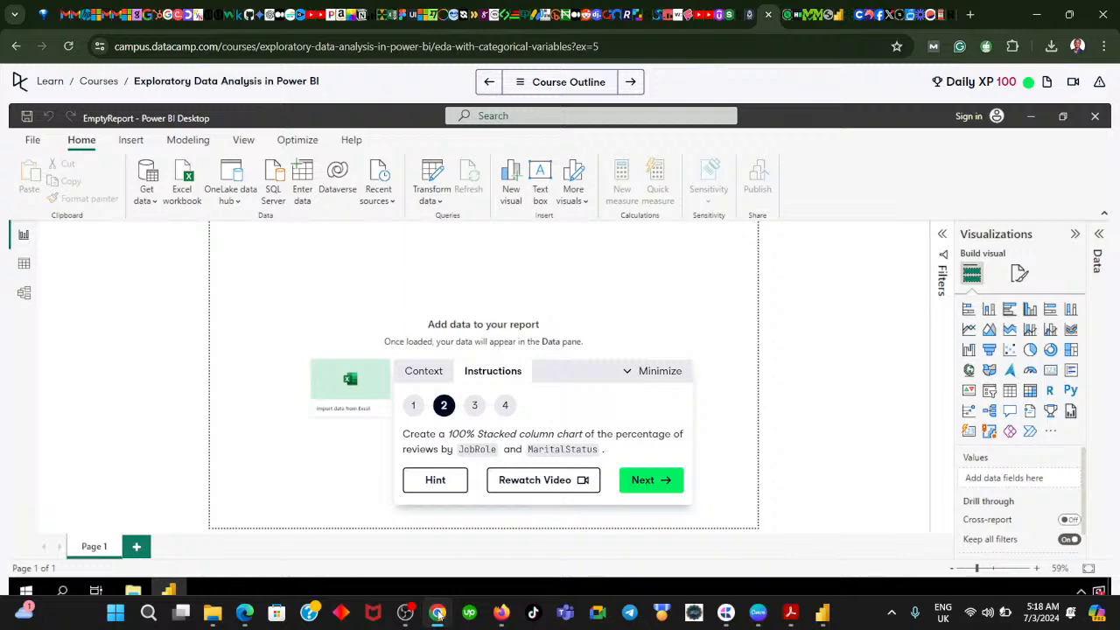
left_click(438, 612)
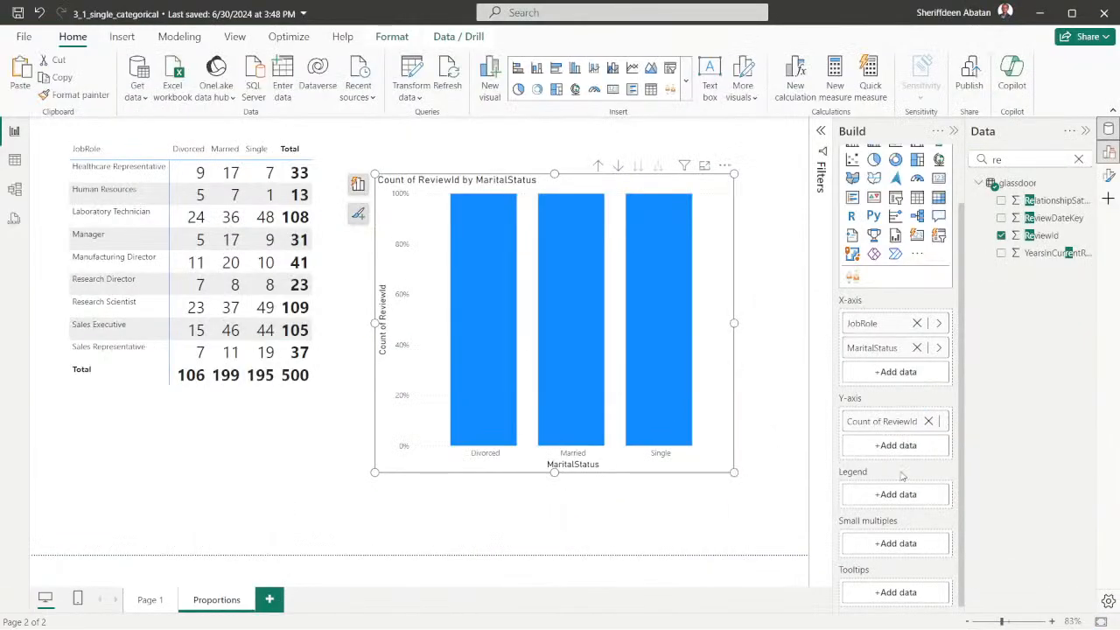
left_click(917, 347)
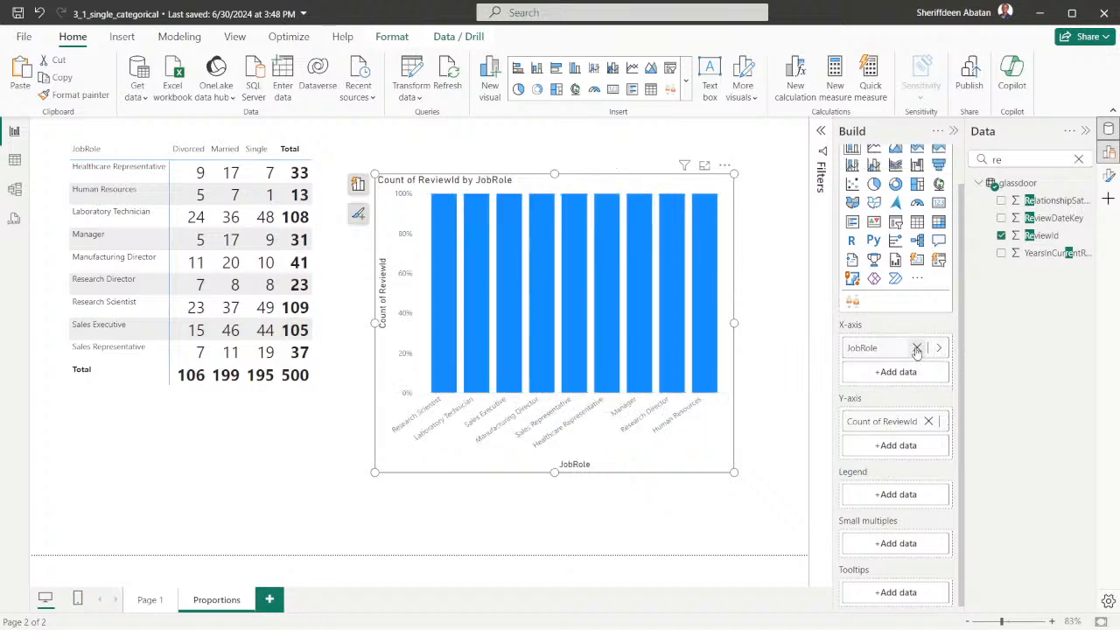
left_click(883, 494)
scroll(775, 350, "down", 5)
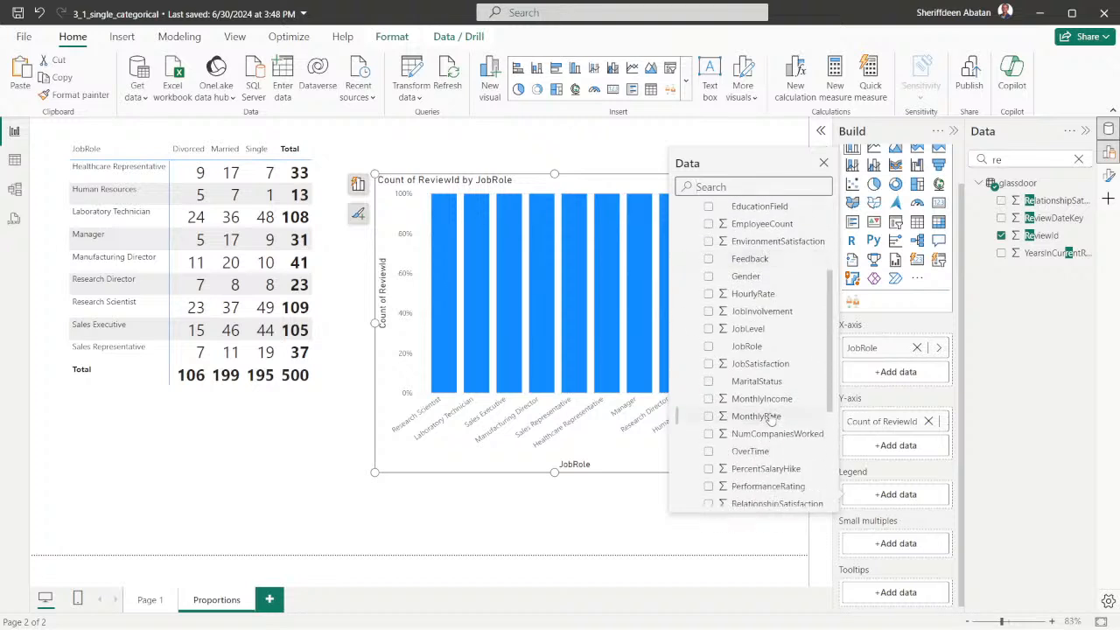
left_click(709, 382)
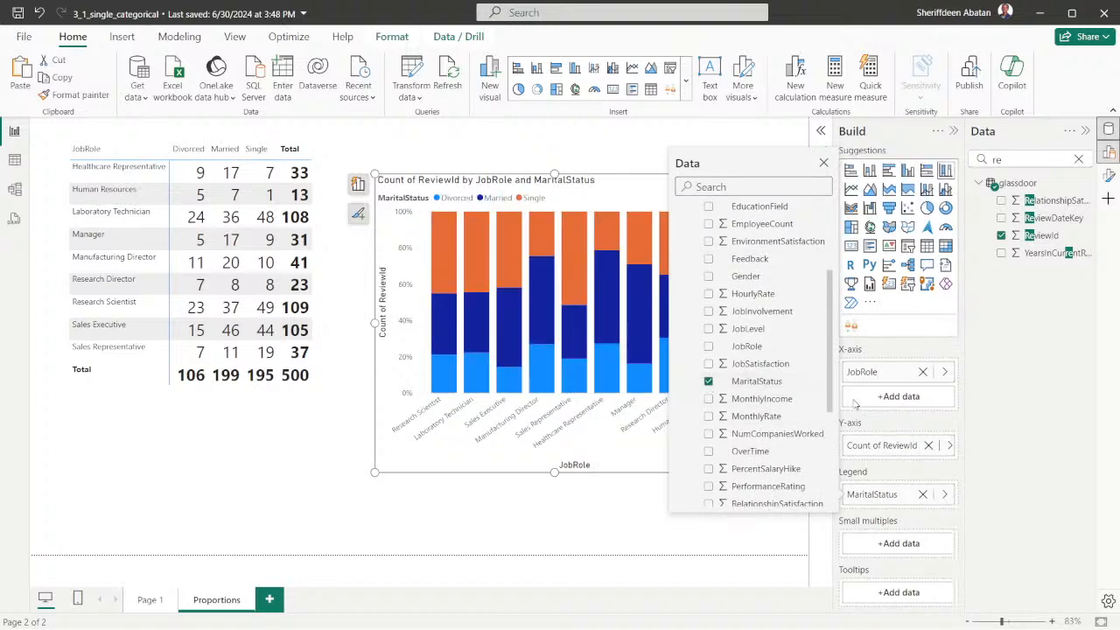
- Enlarge the stacked column chart so it overlaps the matrix, and inspect the Married share for Human Resources
left_click(468, 470)
left_click_drag(374, 472, 236, 506)
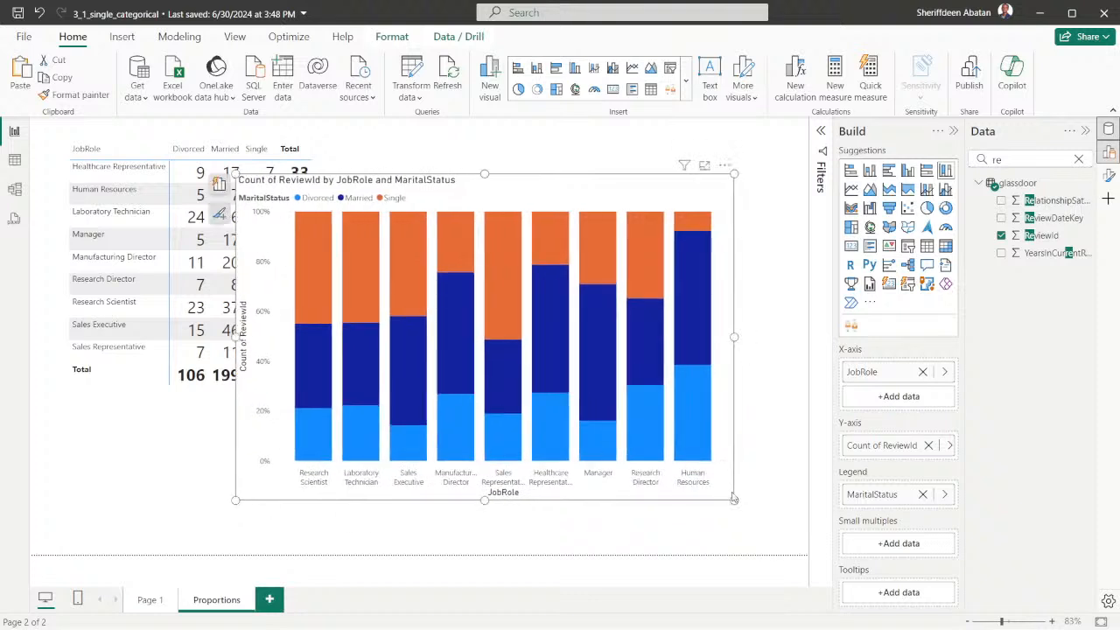
left_click_drag(735, 502, 775, 517)
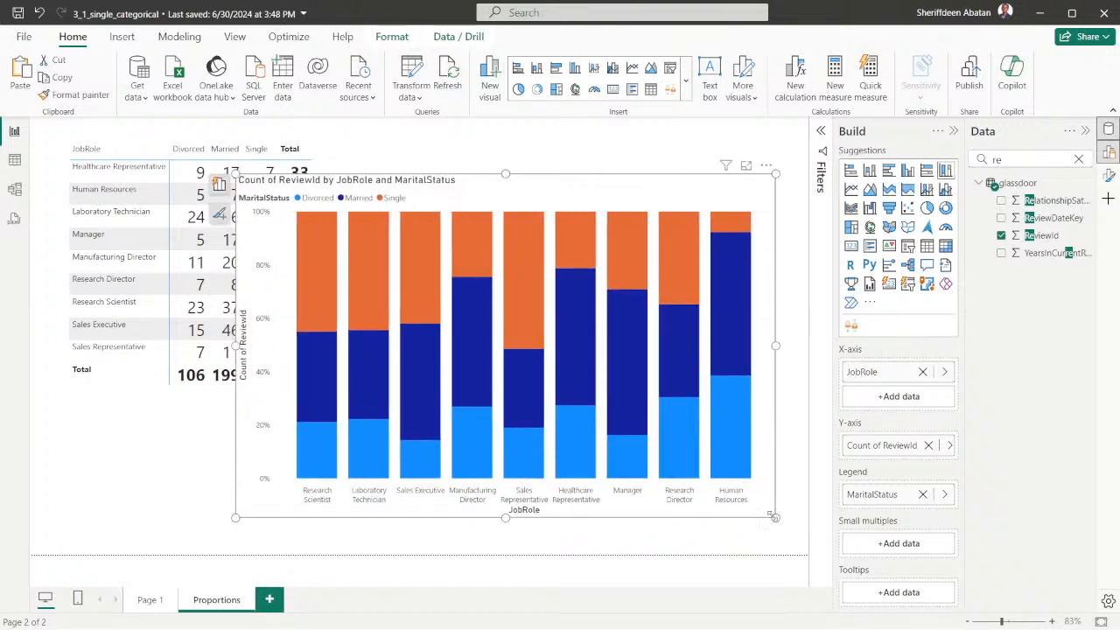
mouse_move(735, 285)
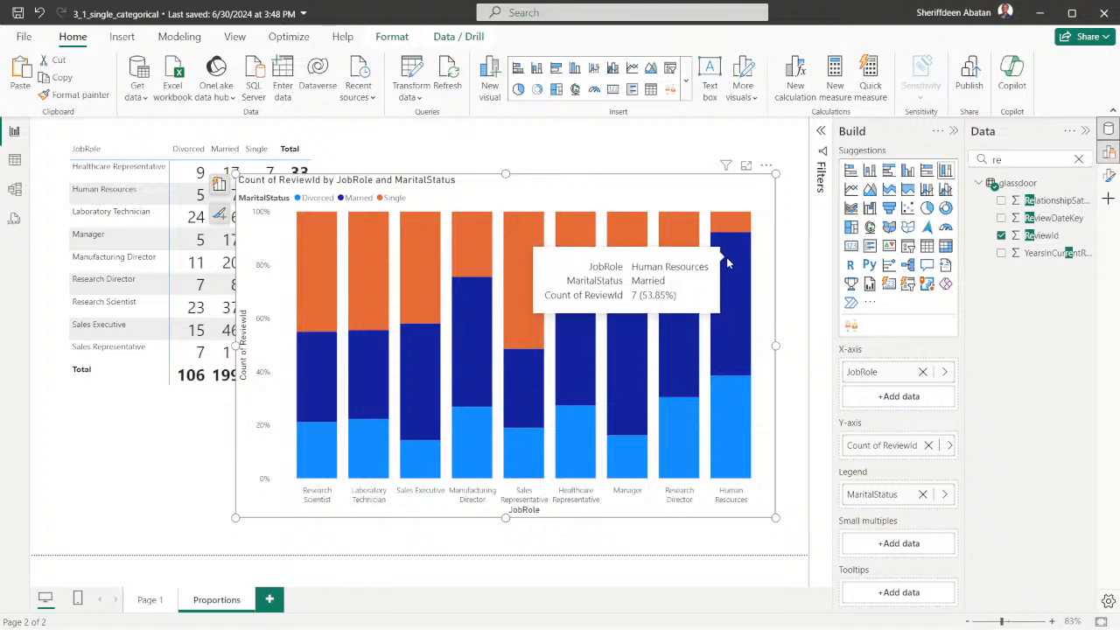
- Move the matrix closer to the page's upper-left corner, and enlarge the stacked column chart across most of the page
left_click(124, 397)
left_click_drag(124, 397, 99, 386)
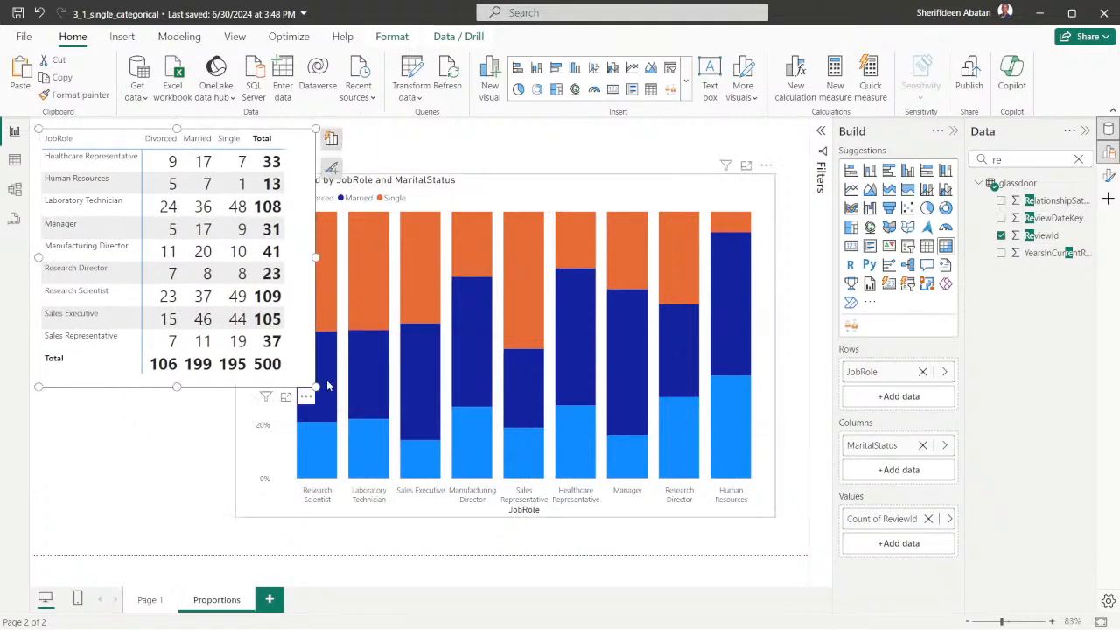
mouse_move(316, 386)
left_mouse_down()
mouse_move(294, 387)
mouse_move(323, 392)
left_mouse_up()
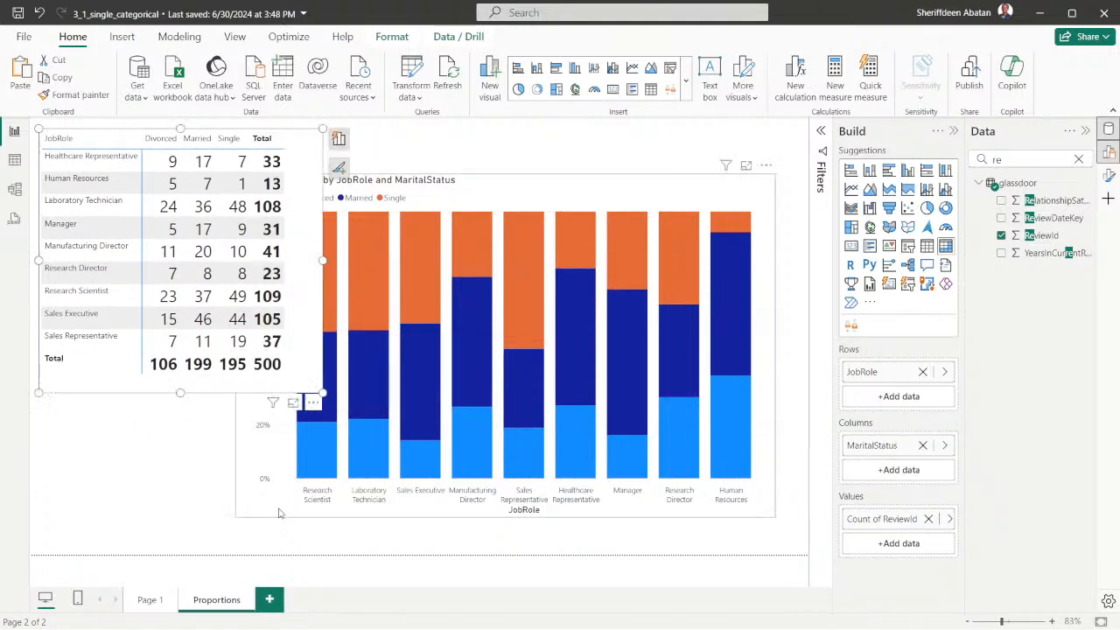
left_click(263, 518)
left_click_drag(234, 517, 136, 526)
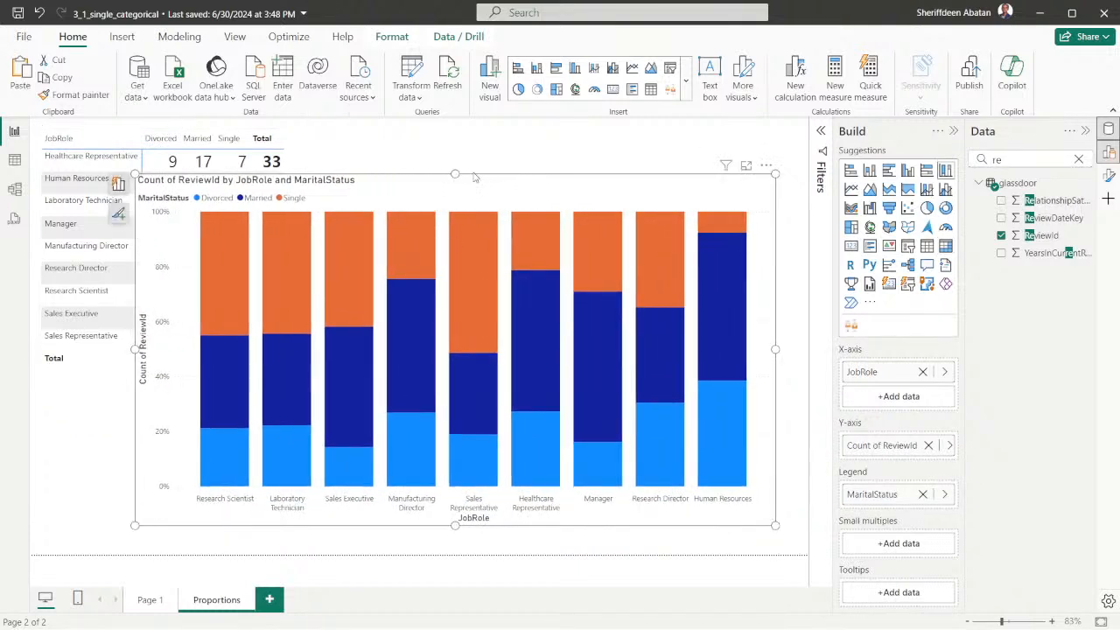
left_click_drag(455, 174, 465, 141)
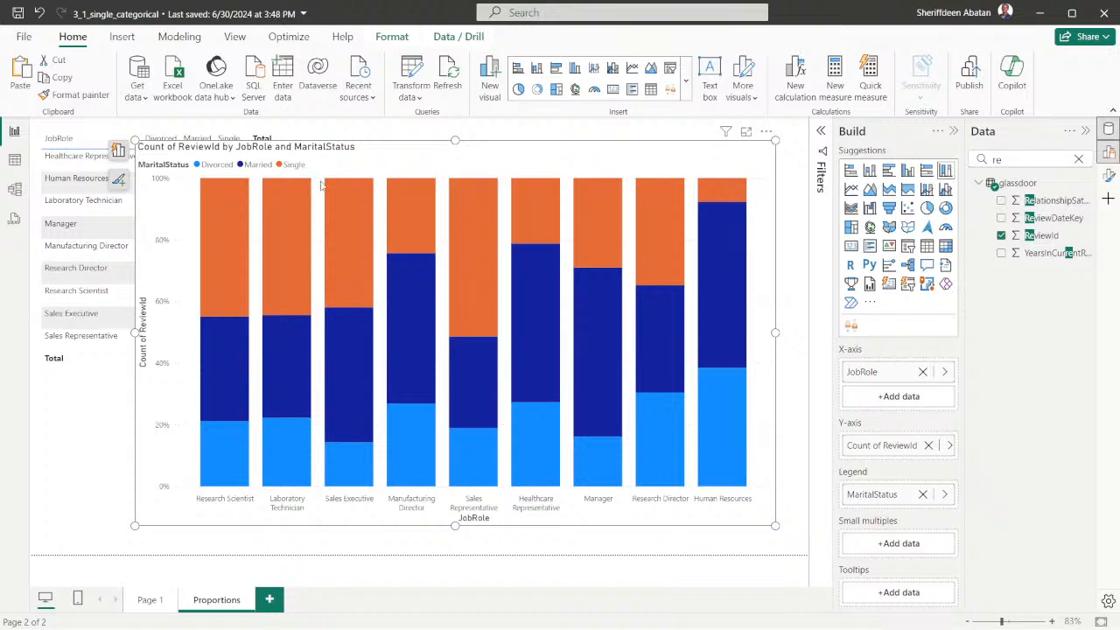
- Switch to the DataCamp exercise in the browser, recheck instruction 2 and advance to instruction 3 on data labels
mouse_move(221, 219)
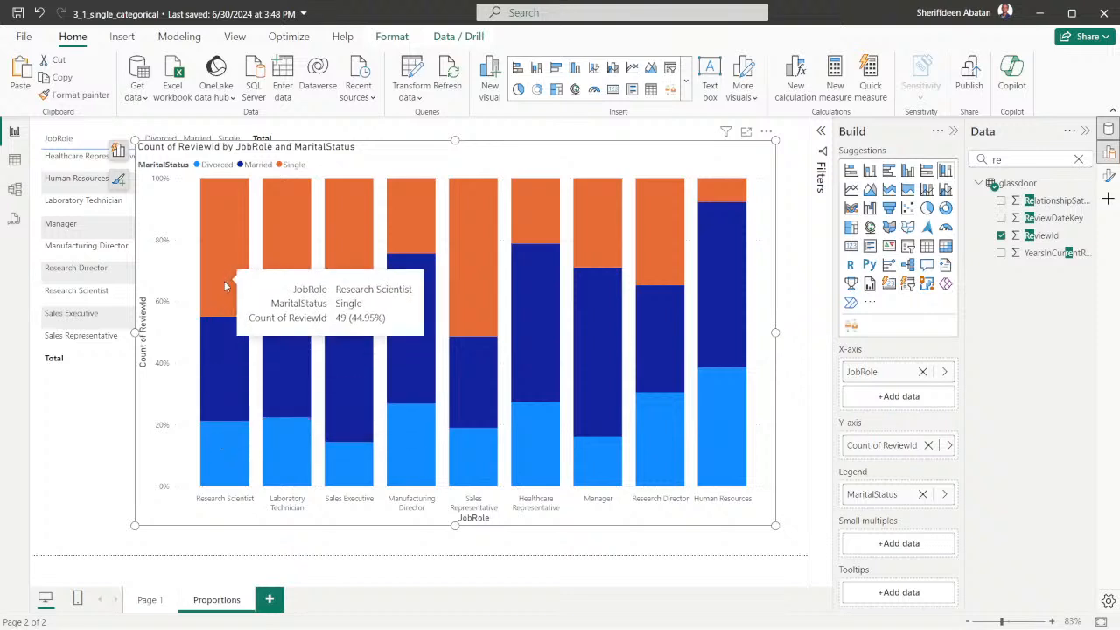
mouse_move(721, 427)
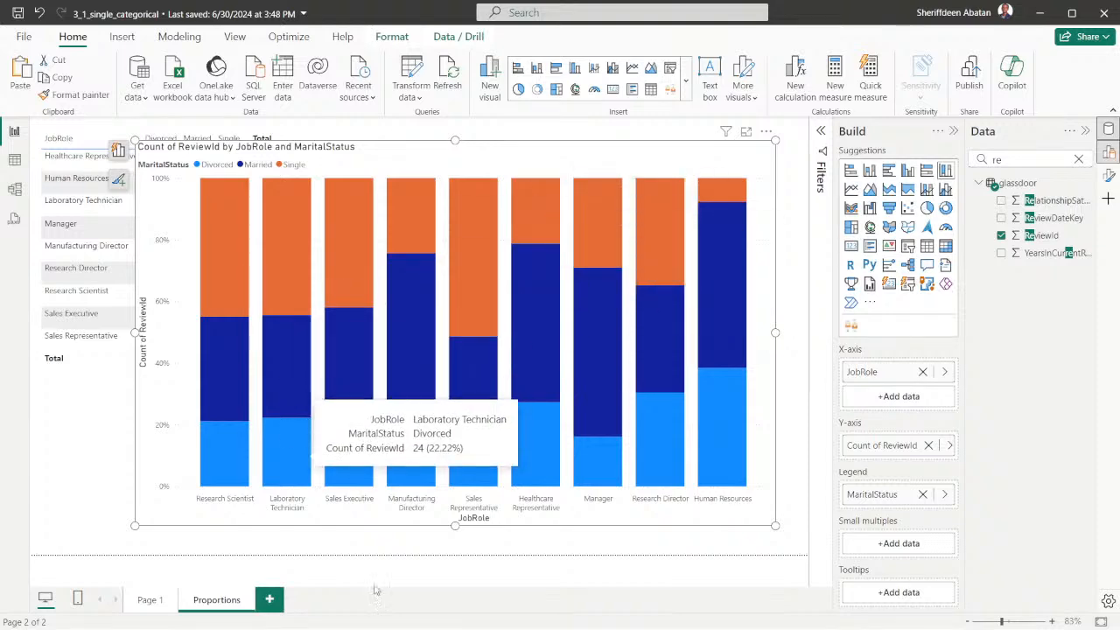
left_click(438, 618)
left_click(663, 481)
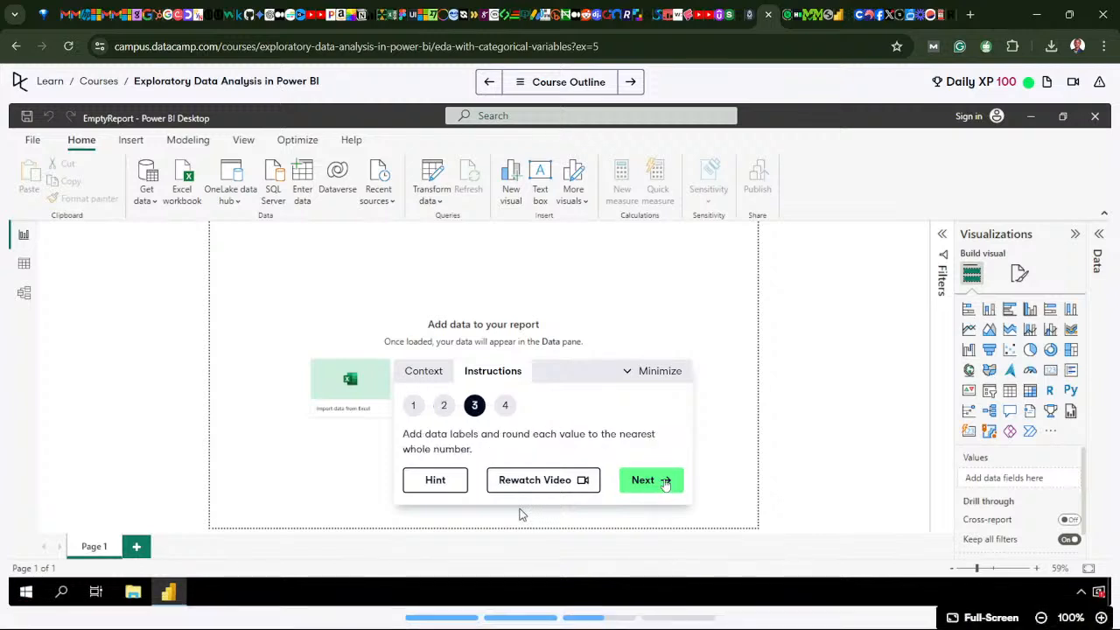
left_click(443, 407)
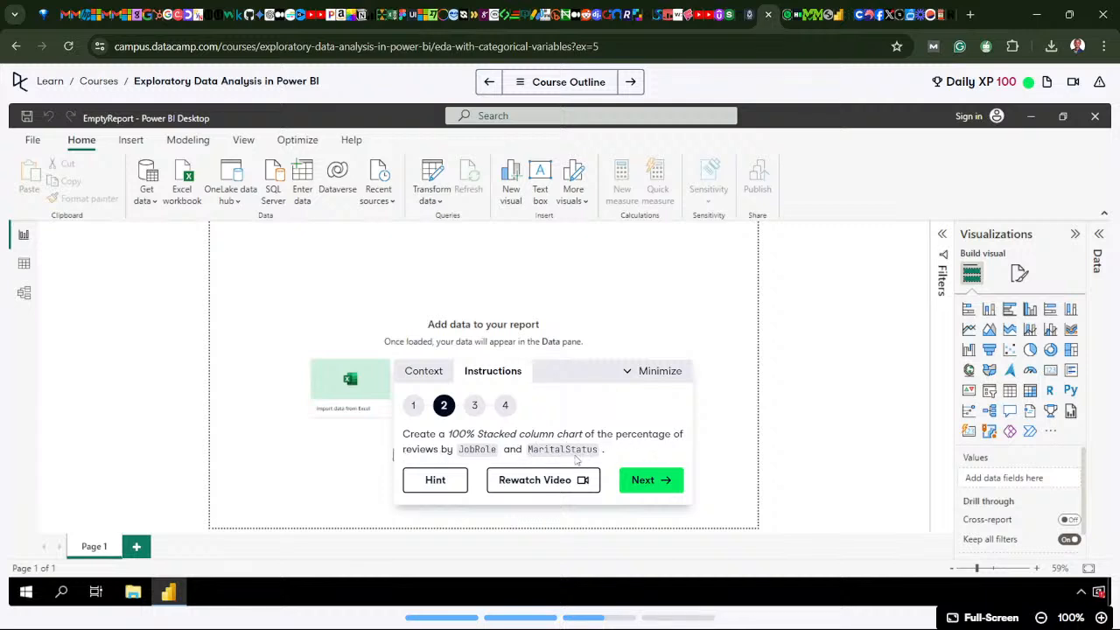
left_click(645, 487)
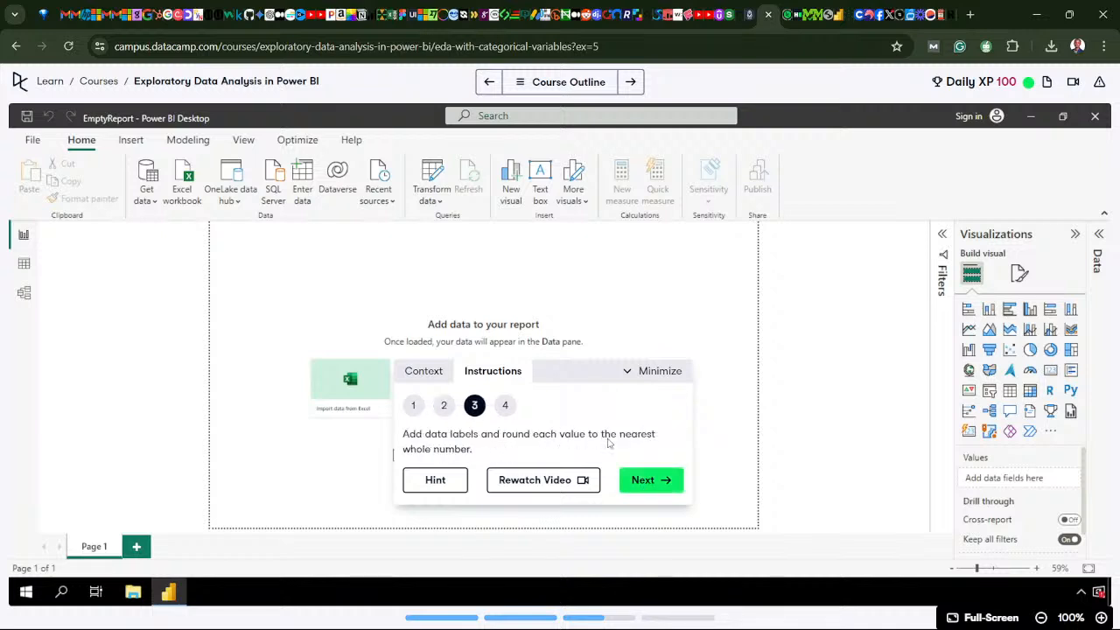
mouse_move(470, 625)
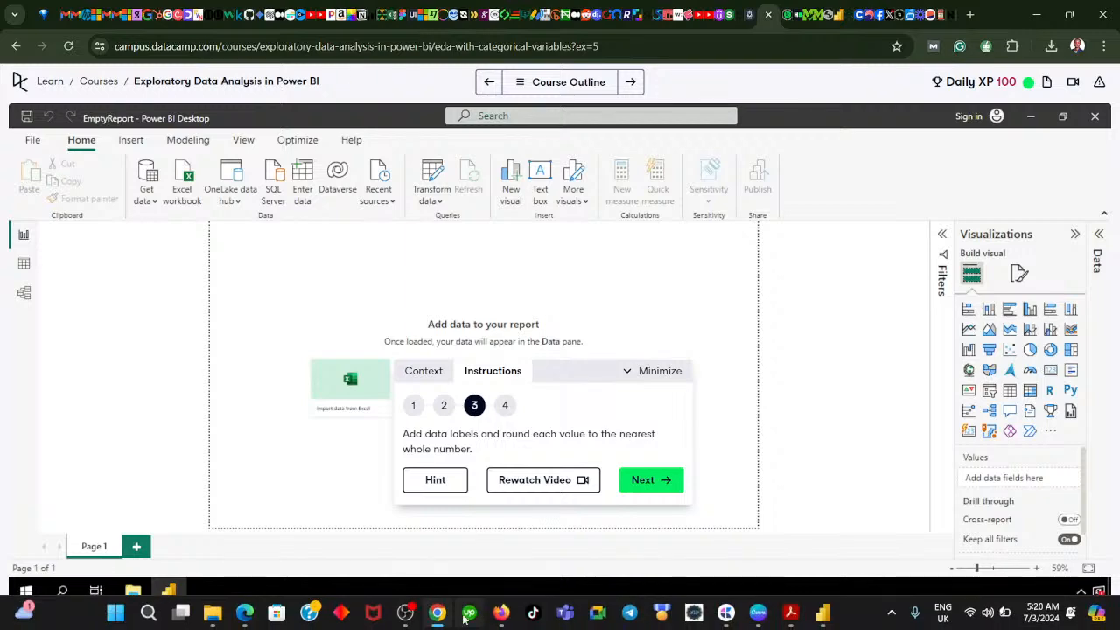
- Switch back to the Power BI report, clear the field search and show the chart's format settings in place of the Build options
left_click(822, 613)
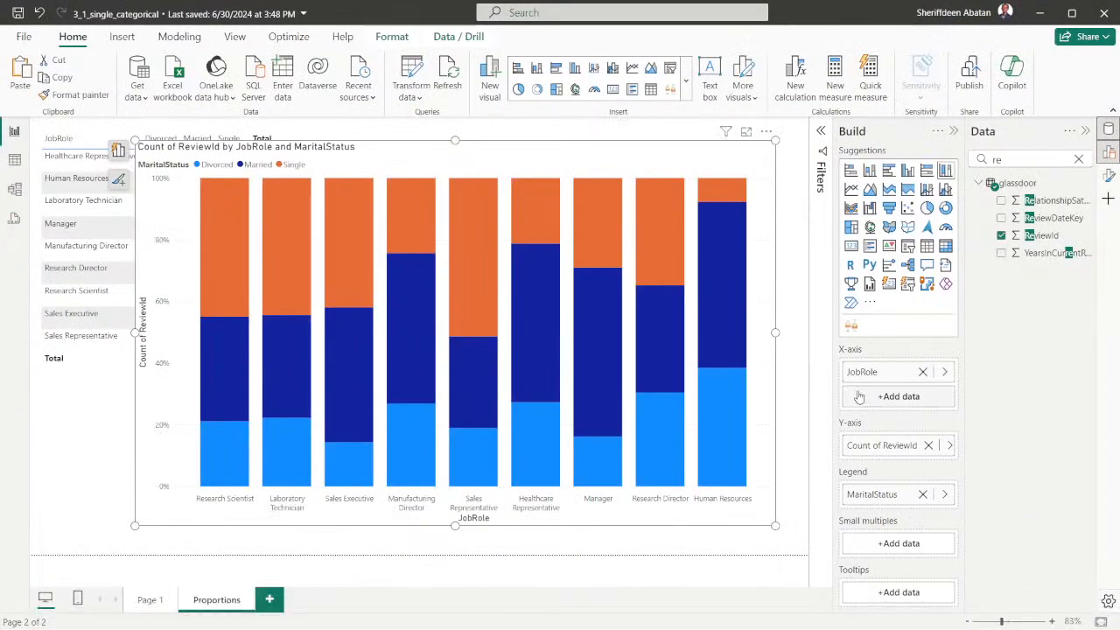
left_click(1079, 160)
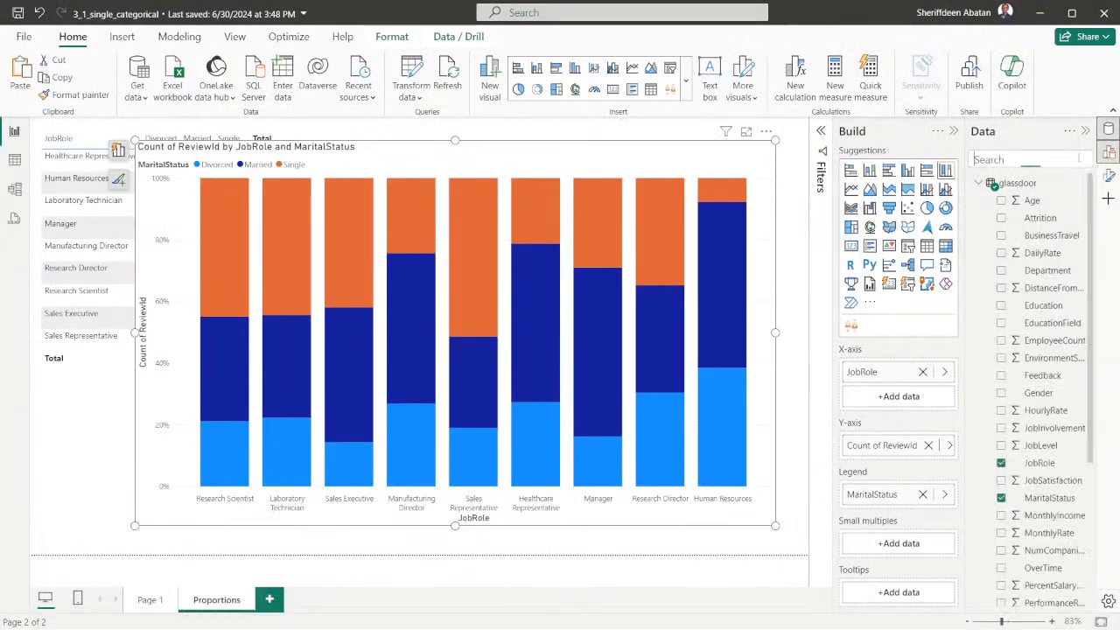
left_click(979, 183)
left_click(1110, 176)
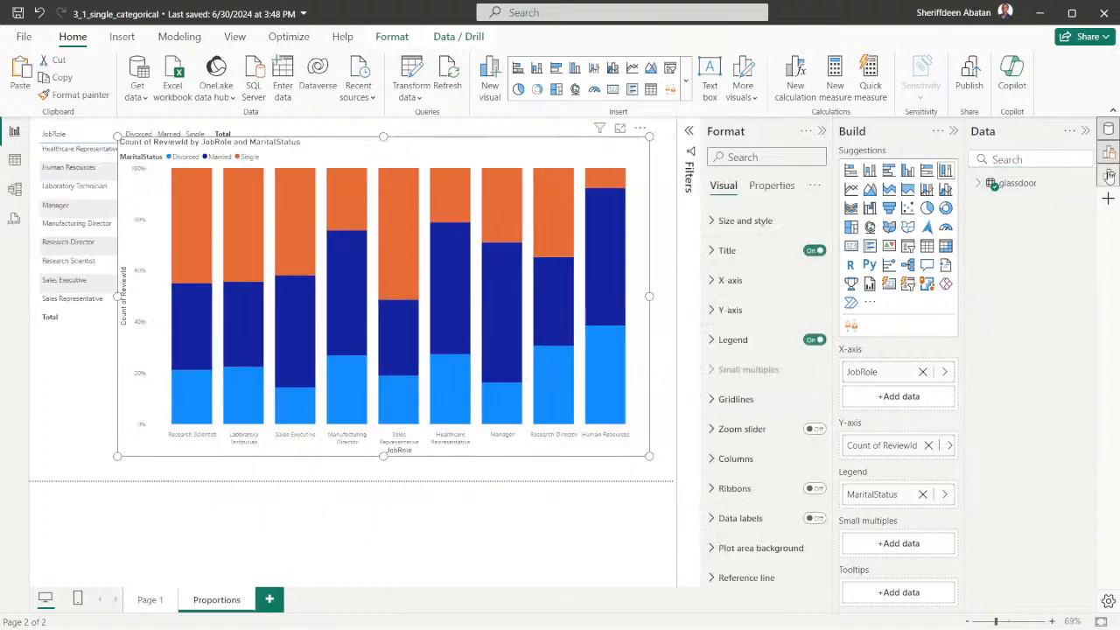
left_click(953, 133)
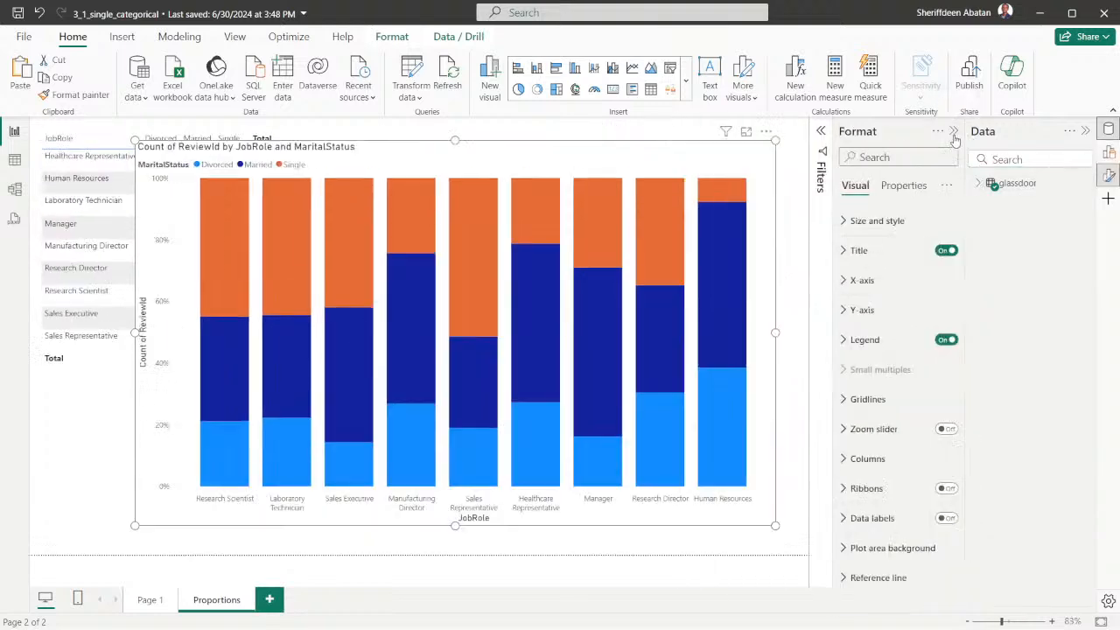
- Turn on data labels for the 100% stacked column chart and expand their settings, rechecking the exercise instruction in the browser
left_click(947, 519)
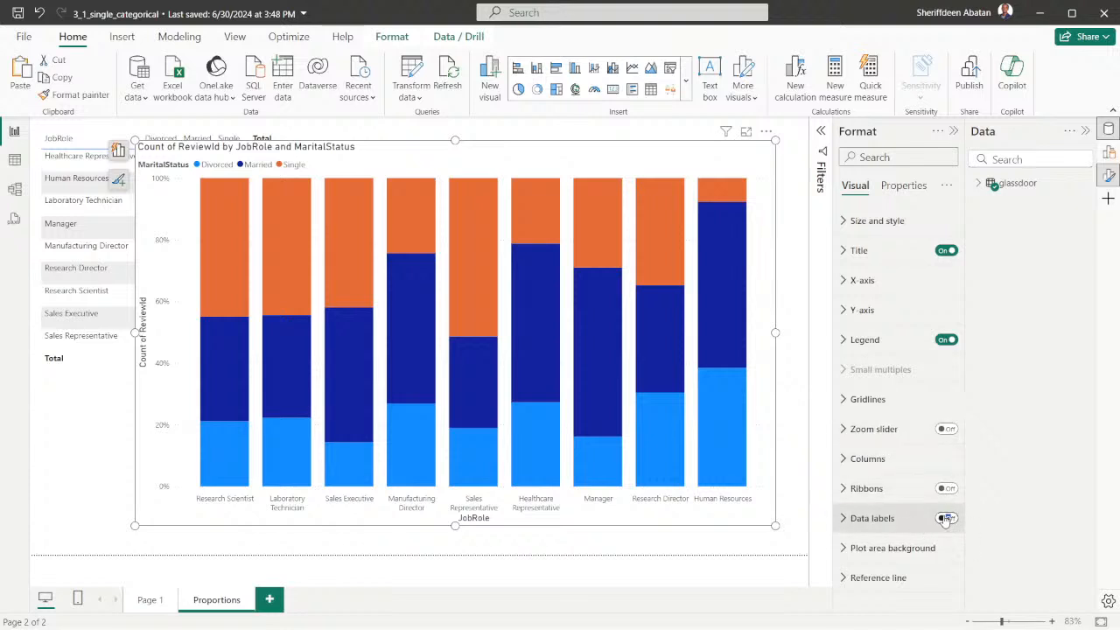
left_click(942, 520)
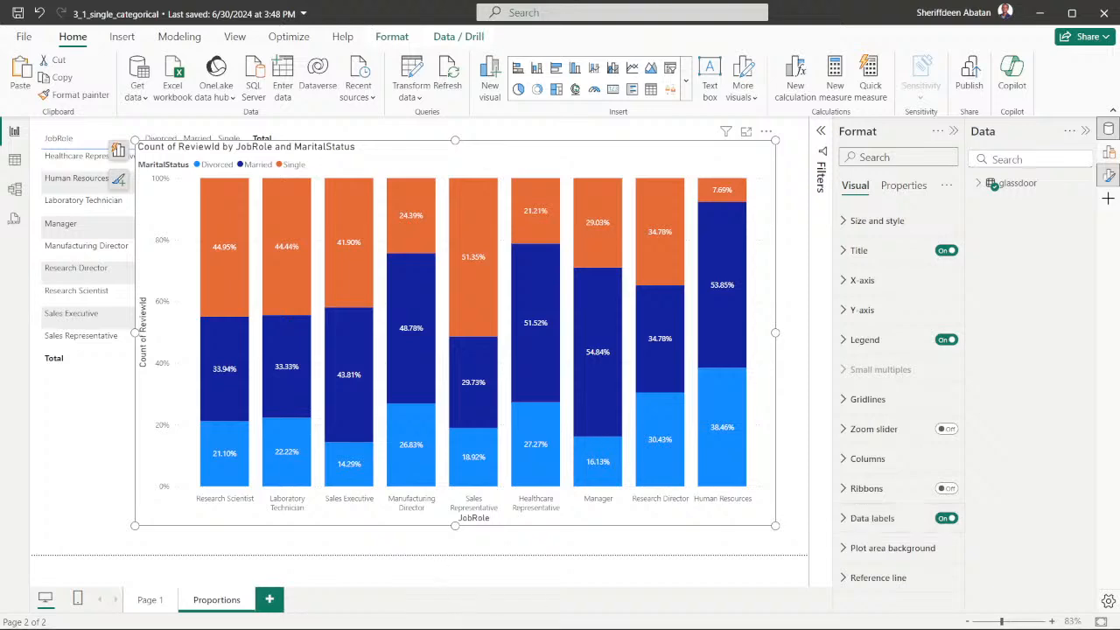
left_click(437, 613)
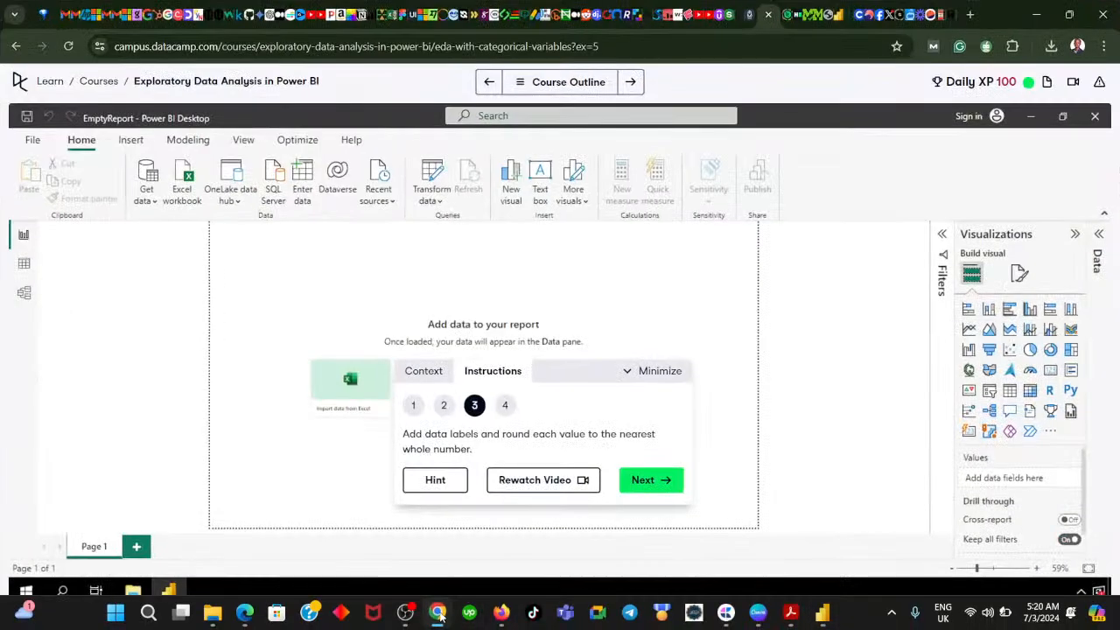
left_click(438, 614)
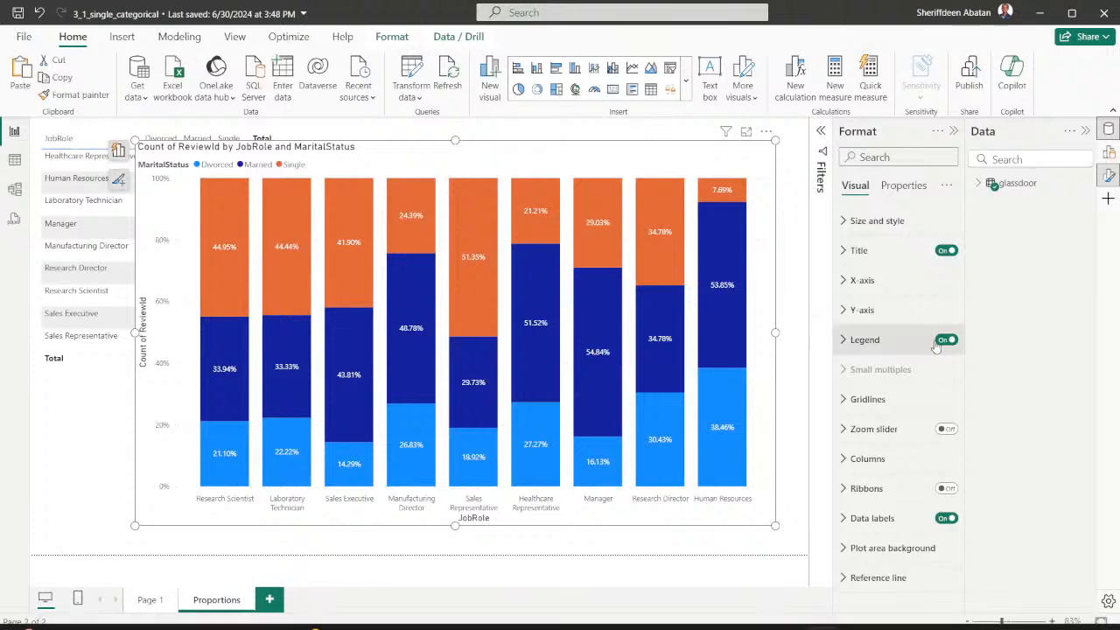
left_click(843, 519)
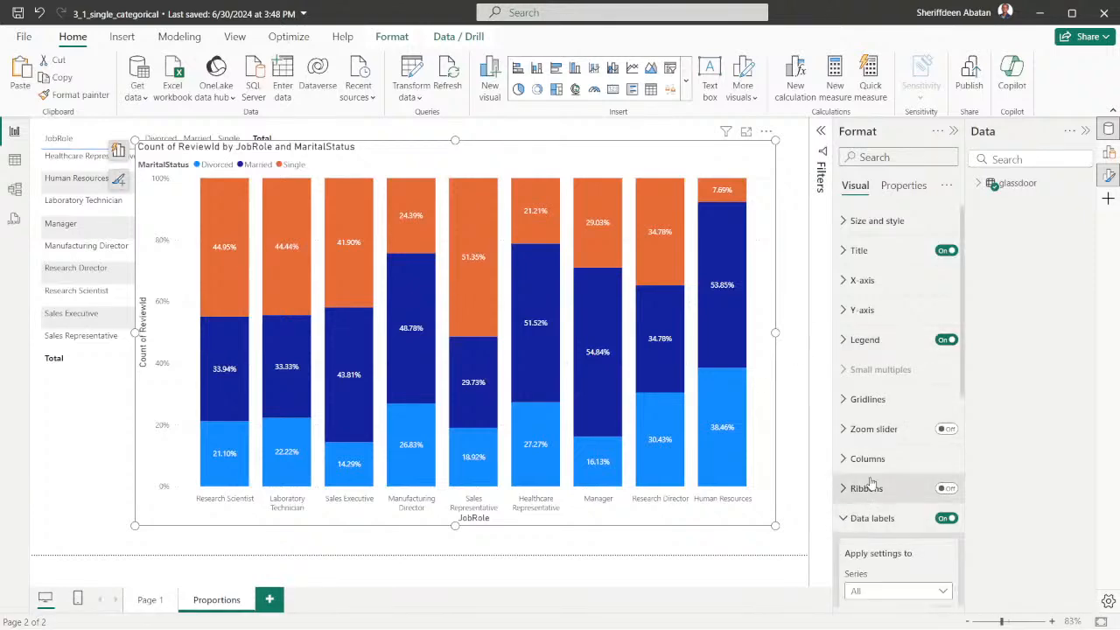
scroll(886, 346, "down", 3)
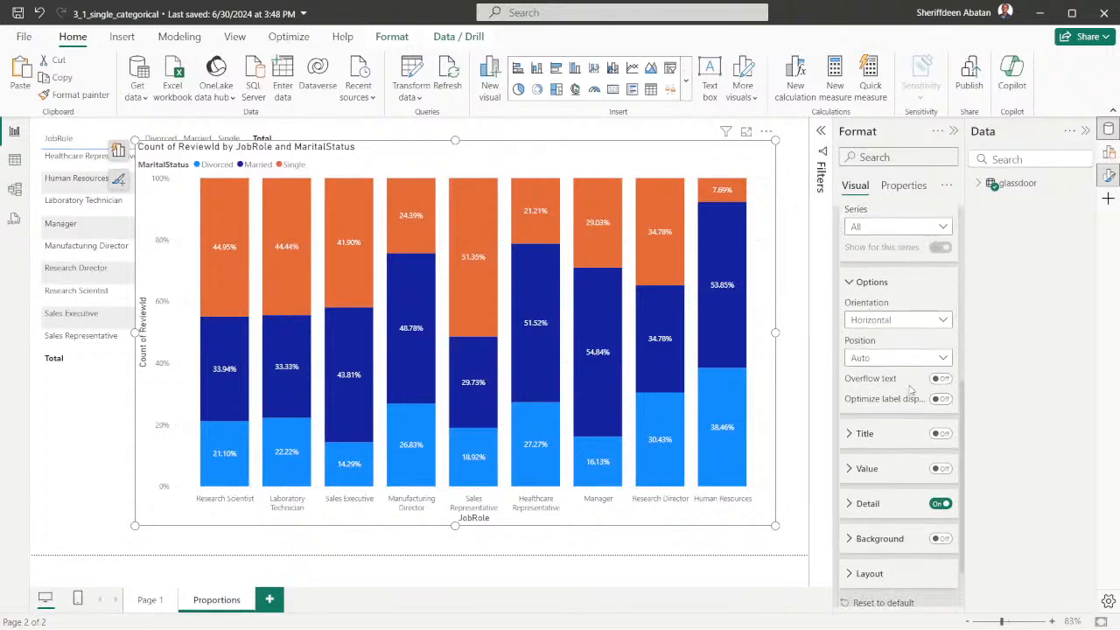
left_click(852, 401)
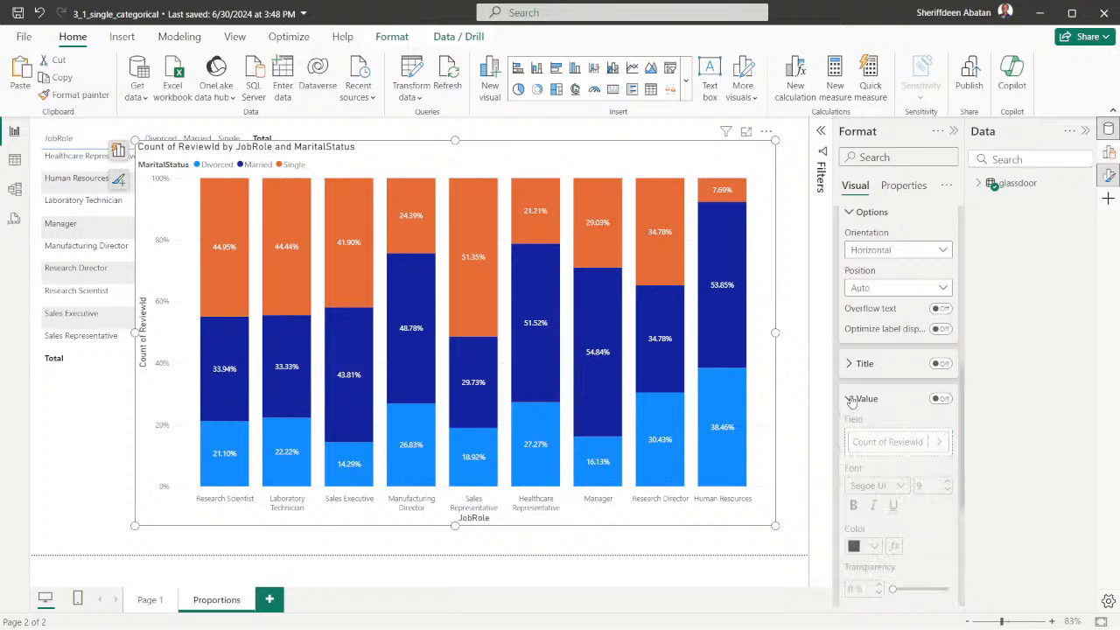
left_click(851, 399)
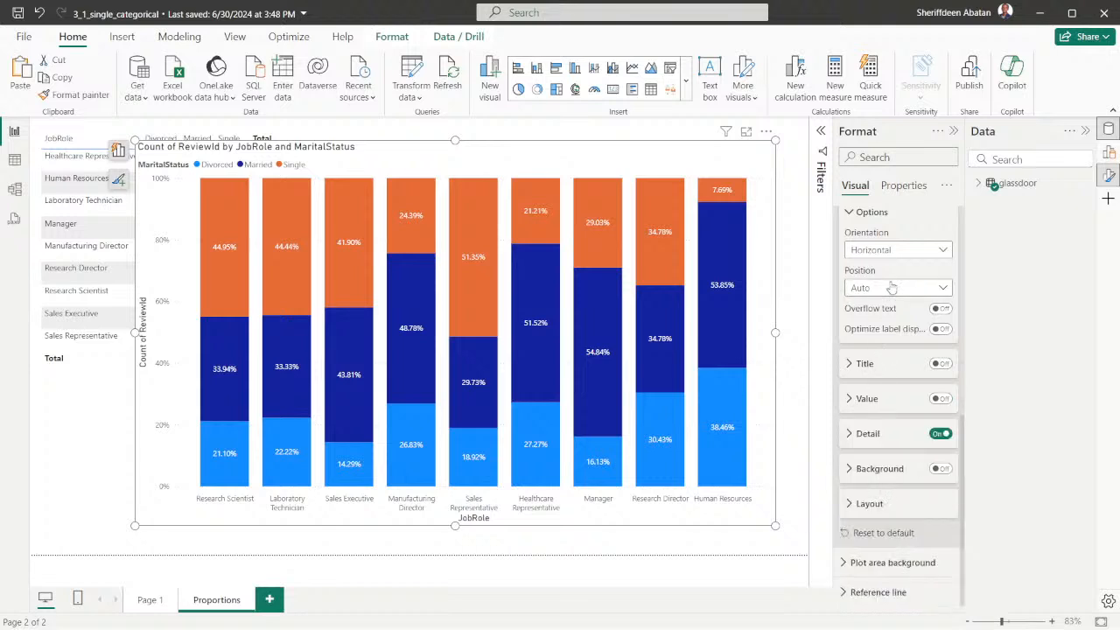
scroll(886, 253, "up", 3)
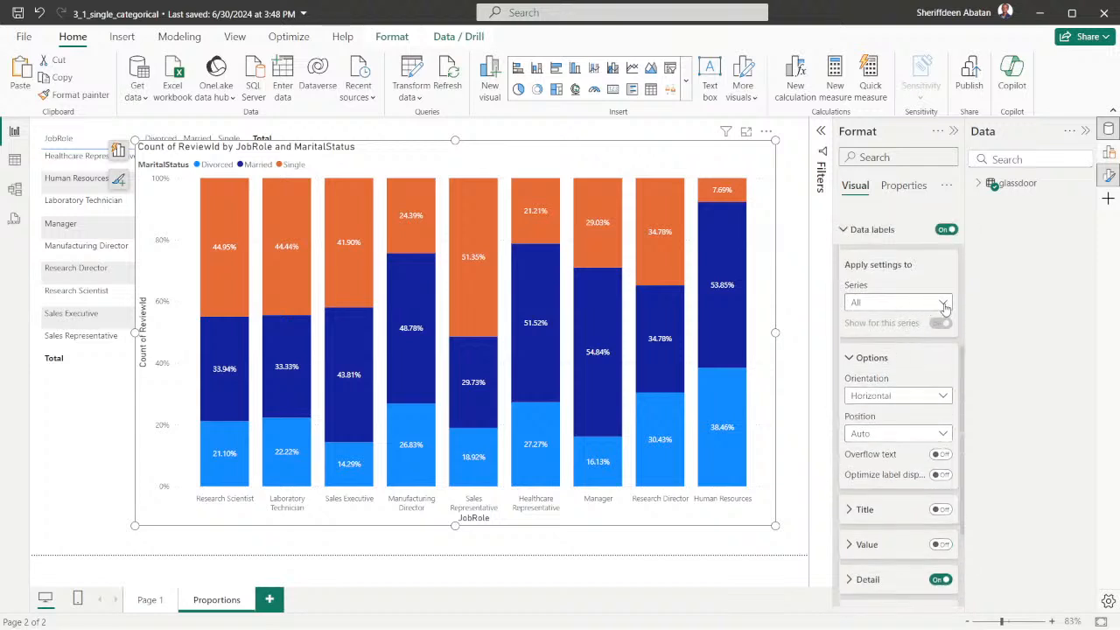
left_click(943, 303)
left_click(944, 303)
scroll(868, 323, "down", 3)
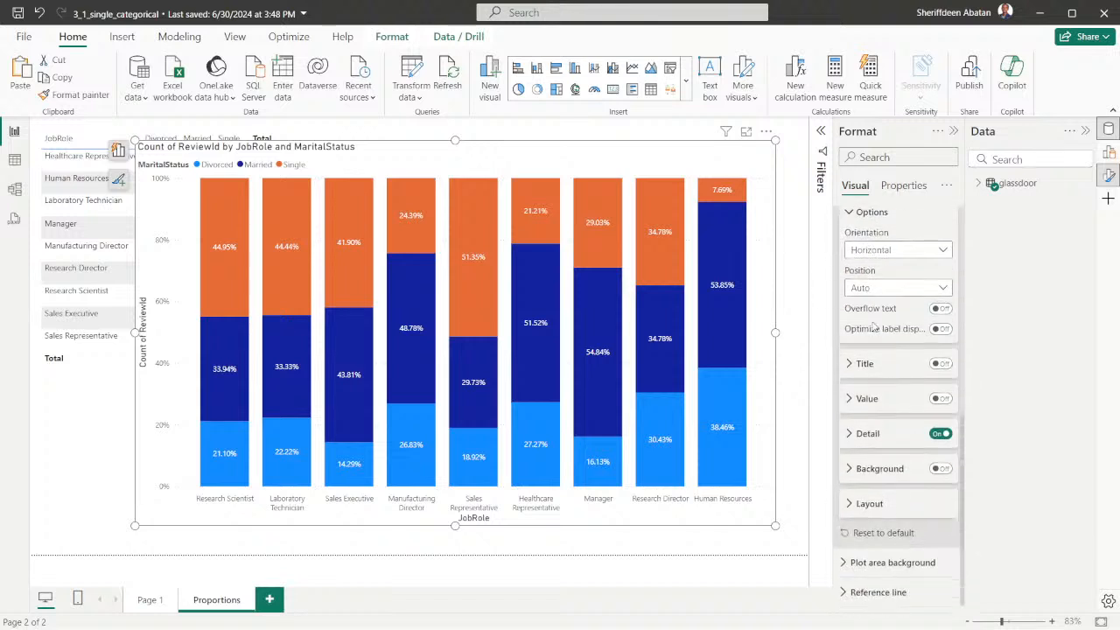
scroll(875, 319, "up", 2)
- Set the value decimal places in the data labels' Detail settings to 0 and close the format settings
left_click(848, 285)
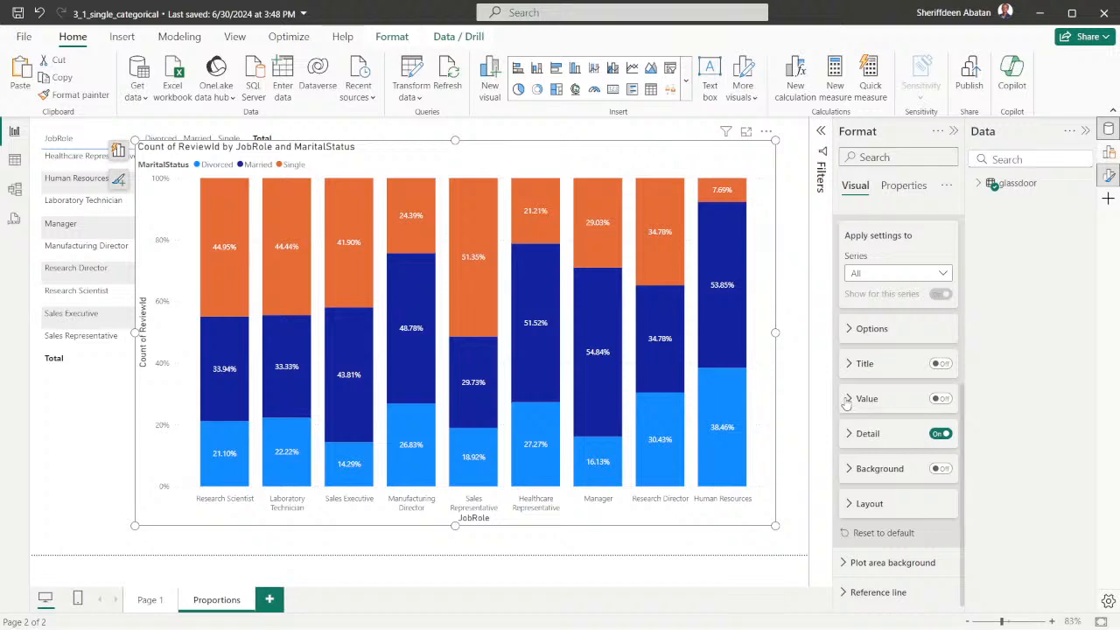
left_click(849, 434)
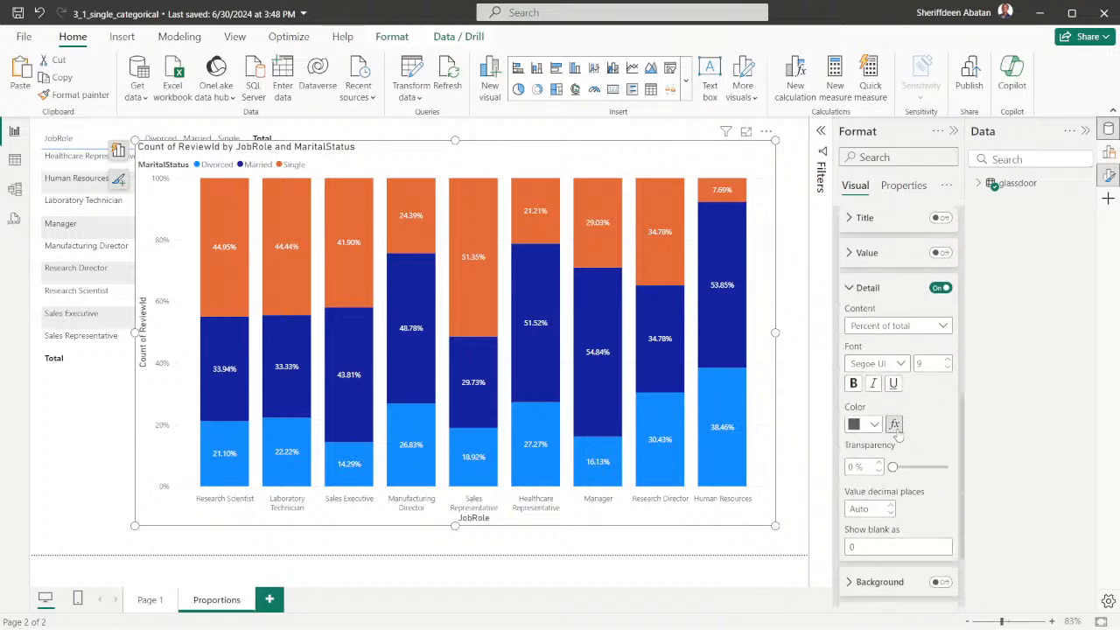
scroll(916, 411, "down", 2)
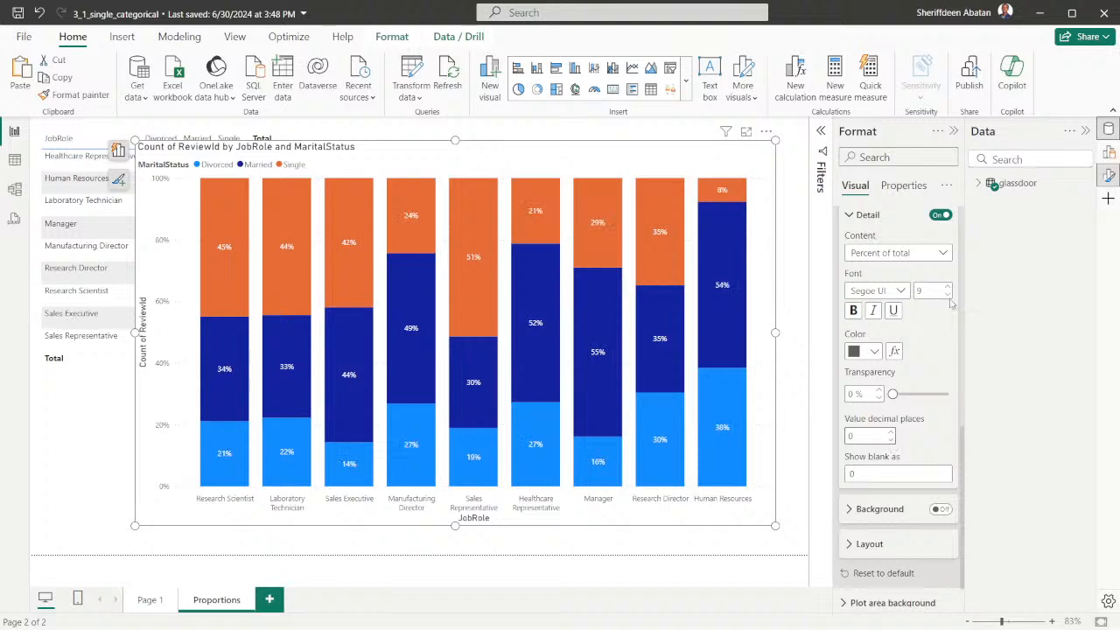
scroll(933, 251, "up", 2)
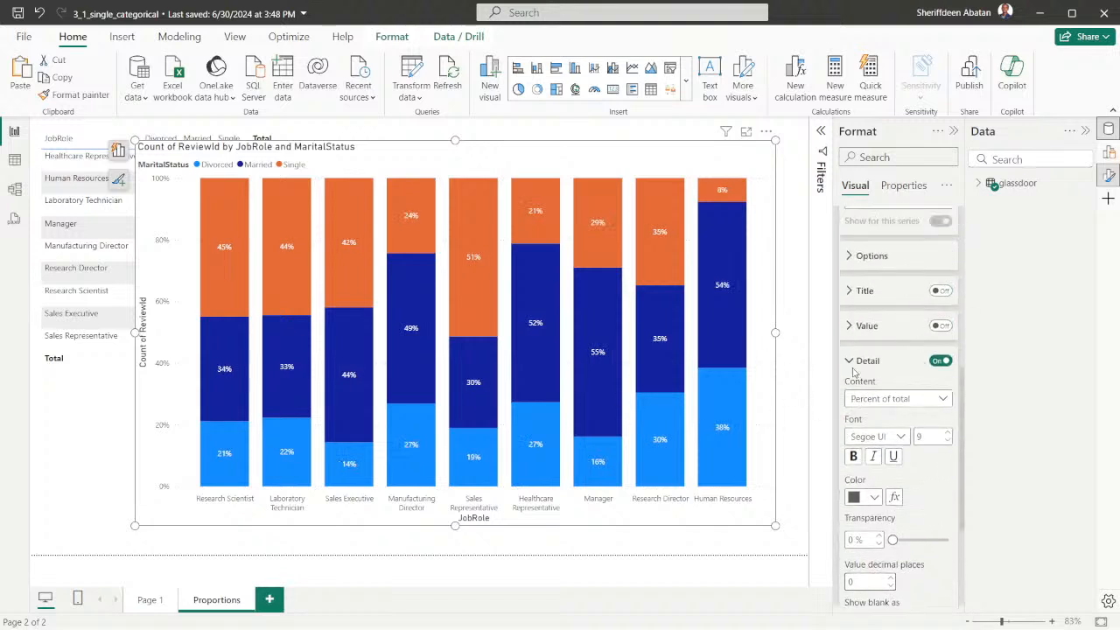
scroll(875, 394, "down", 3)
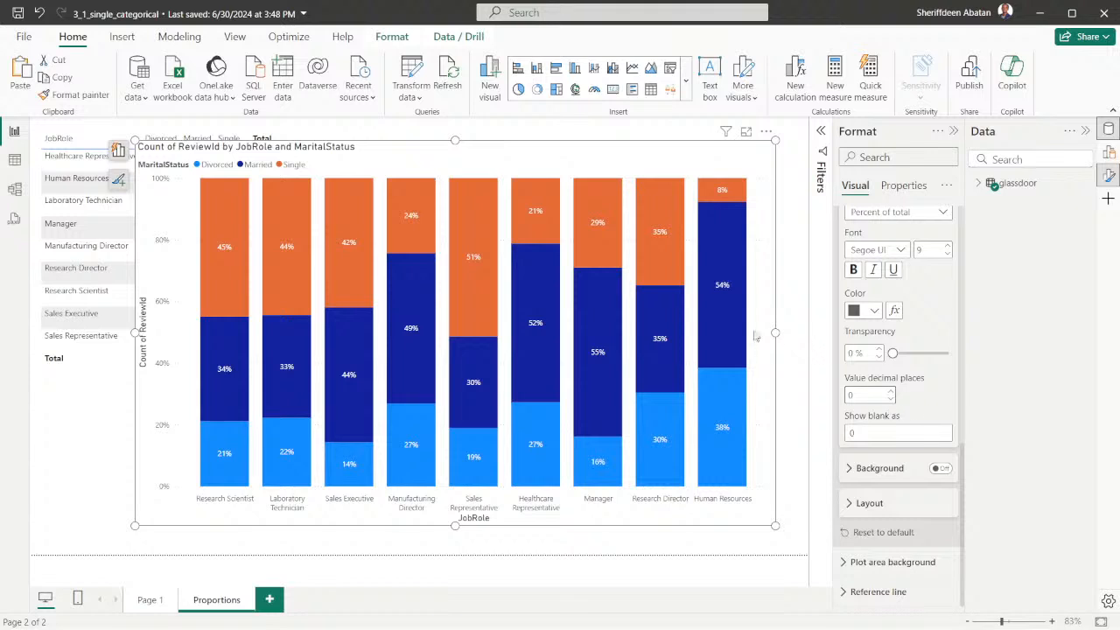
left_click(954, 130)
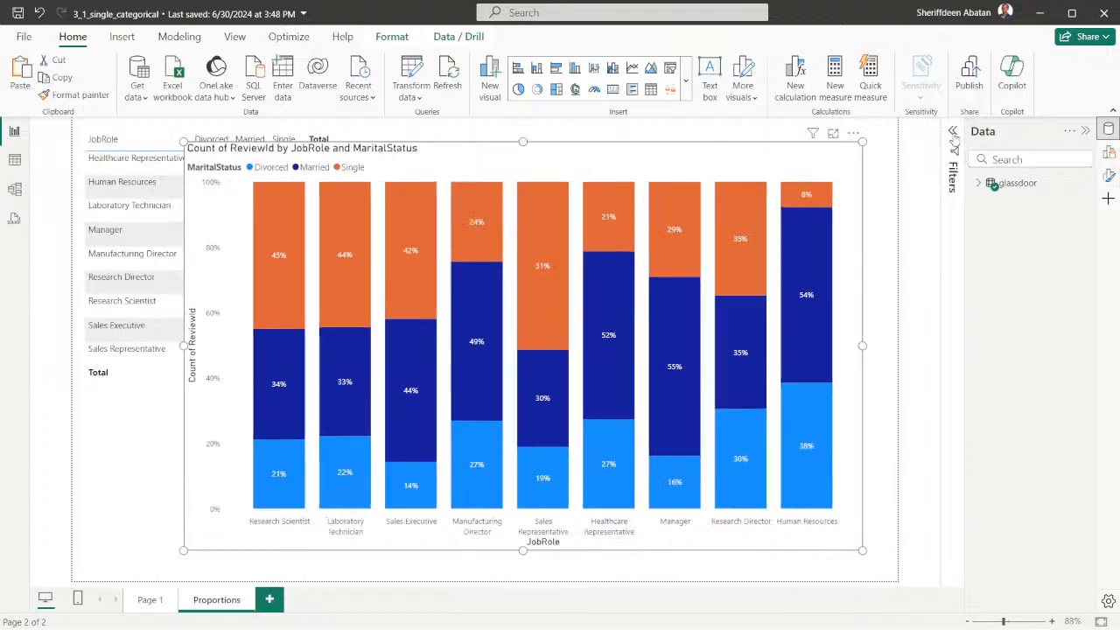
- Switch to the DataCamp exercise in the browser and advance to question 4 about the job role with the most singles
mouse_move(487, 613)
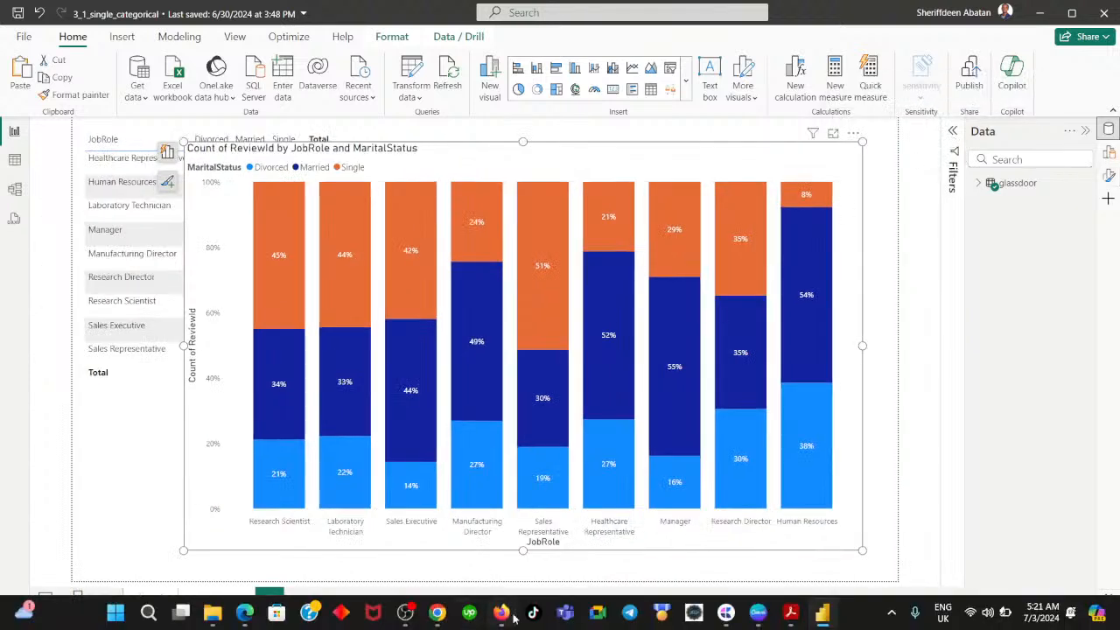
left_click(436, 612)
left_click(648, 480)
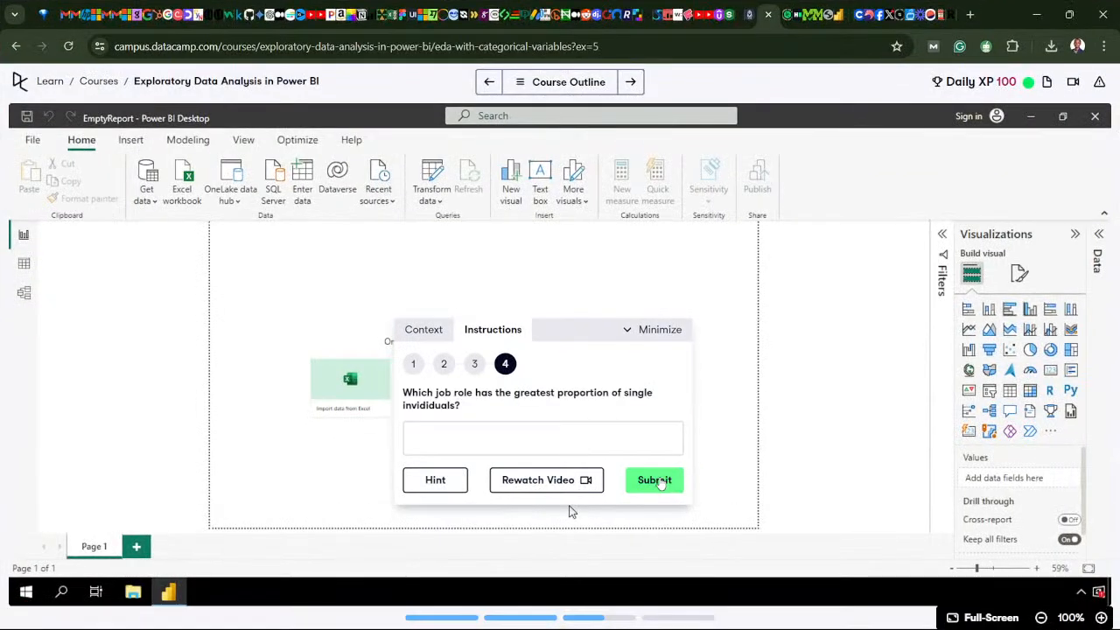
- Compare the proportion of singles per job role in the Power BI chart and submit "Sales Representative" as the DataCamp answer
mouse_move(473, 617)
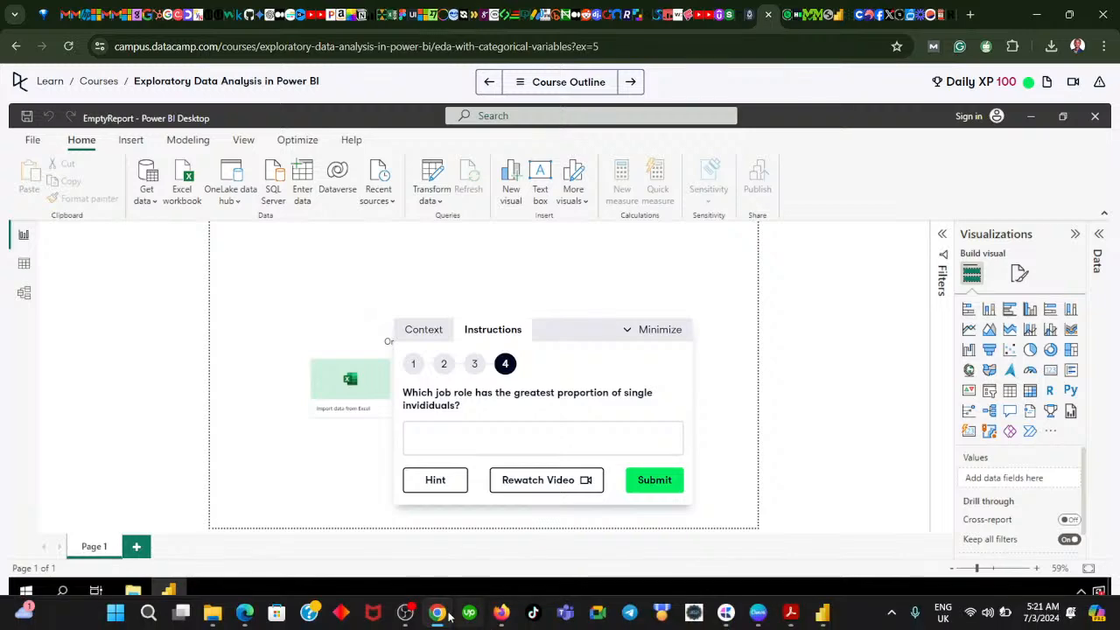
left_click(438, 615)
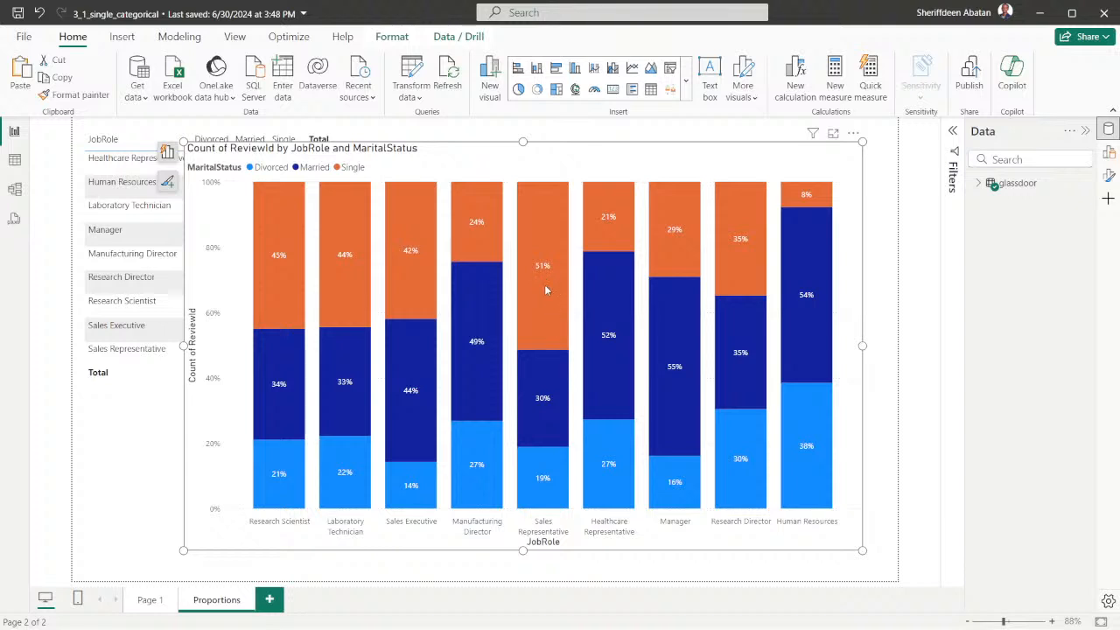
mouse_move(542, 339)
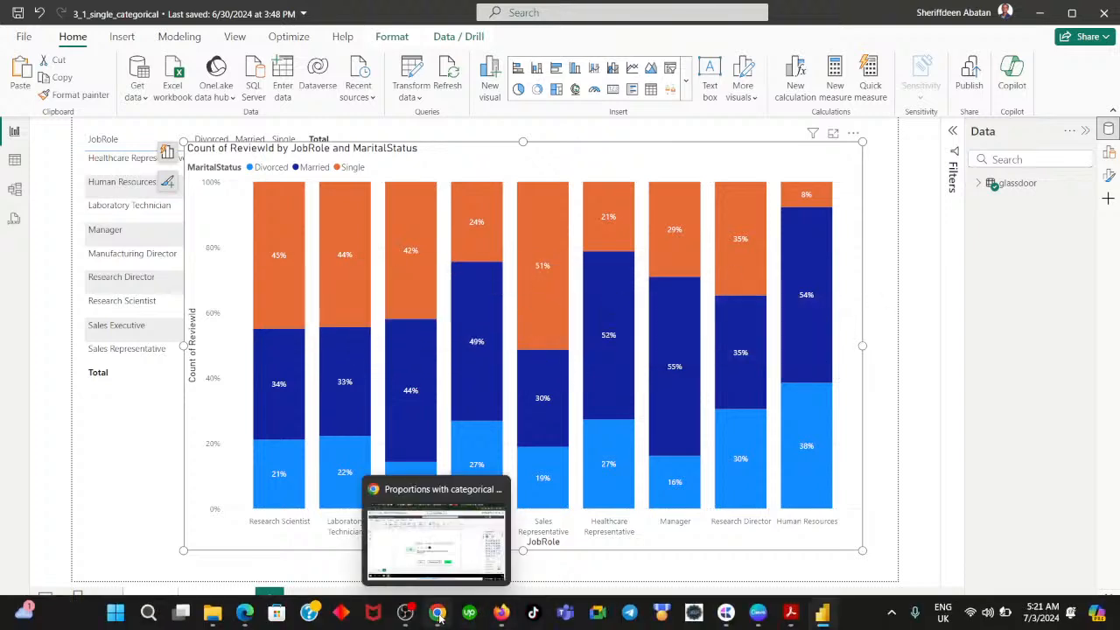
left_click(438, 616)
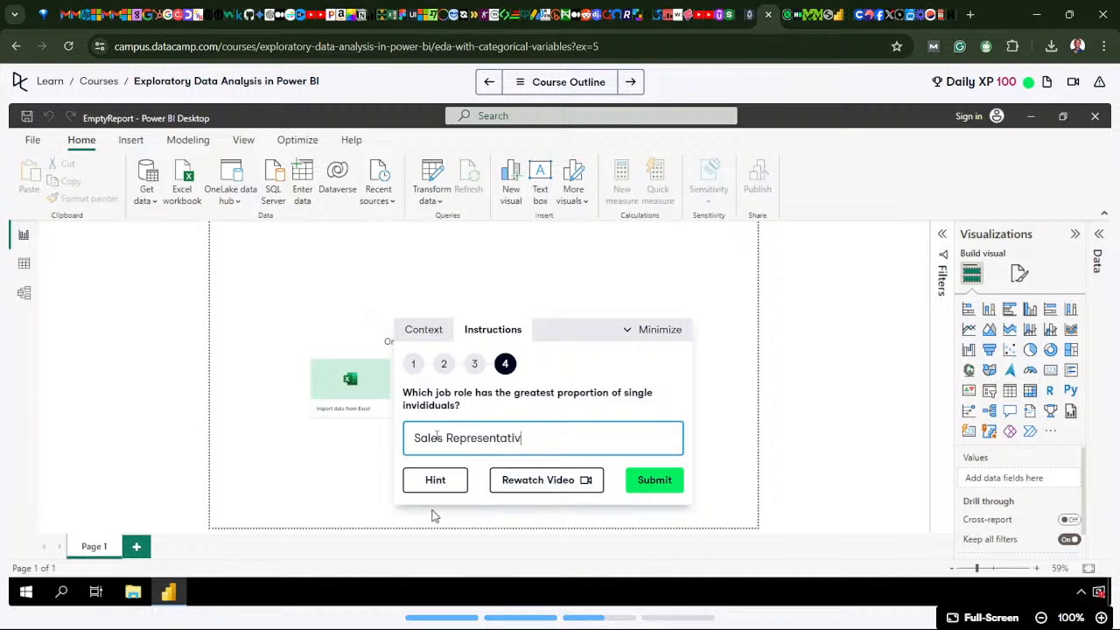
left_click(647, 480)
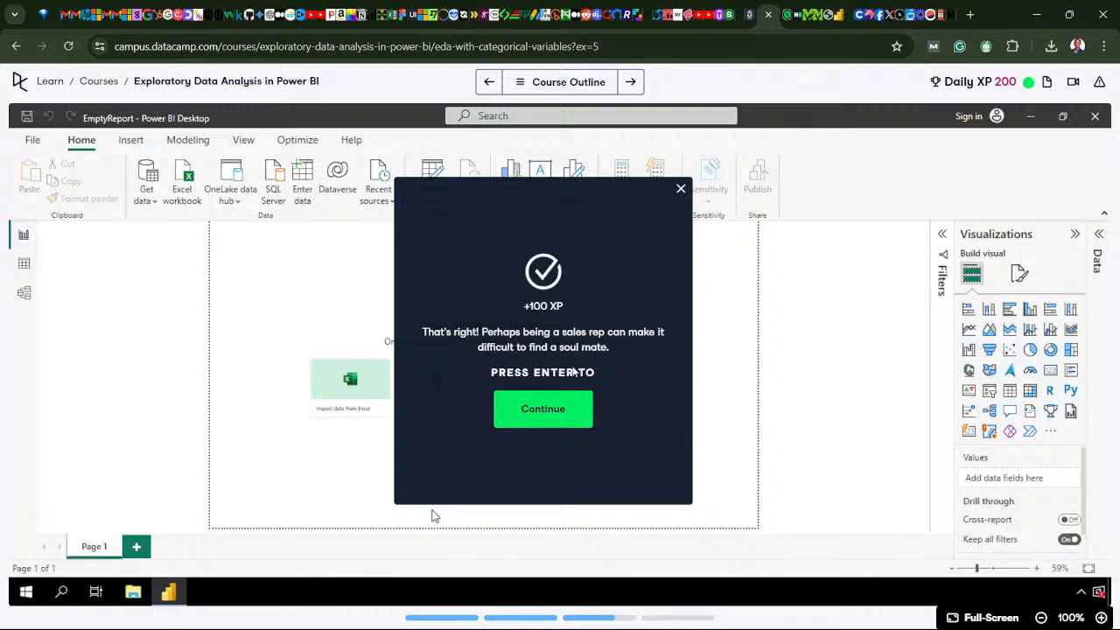
- Switch back to the Power BI report and enlarge the stacked column chart slightly from its lower-left corner
left_click(437, 618)
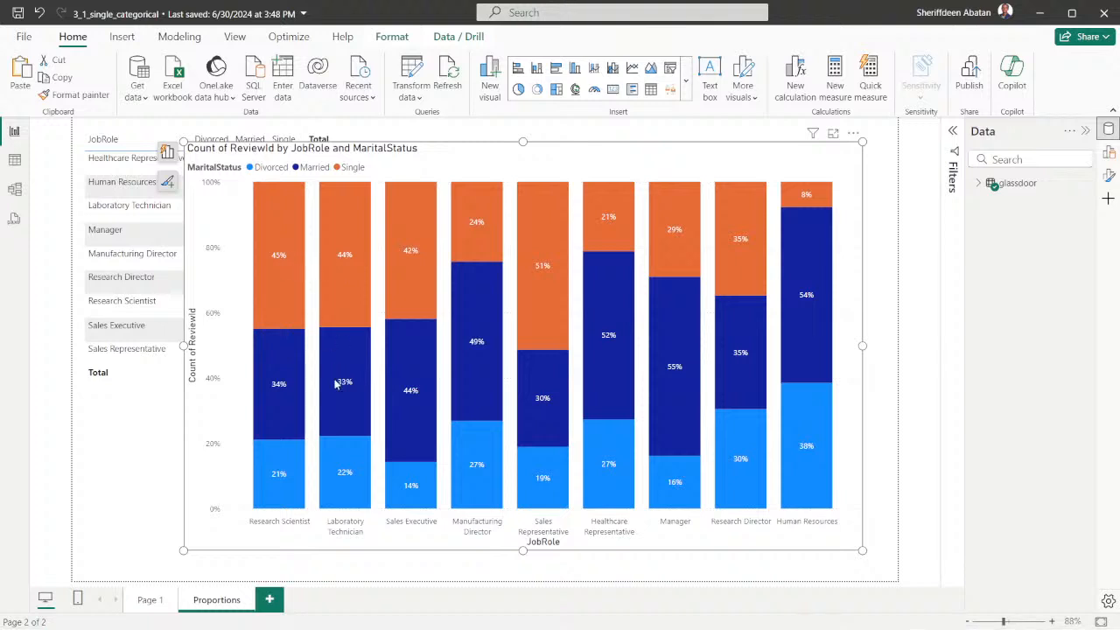
left_click_drag(183, 551, 167, 561)
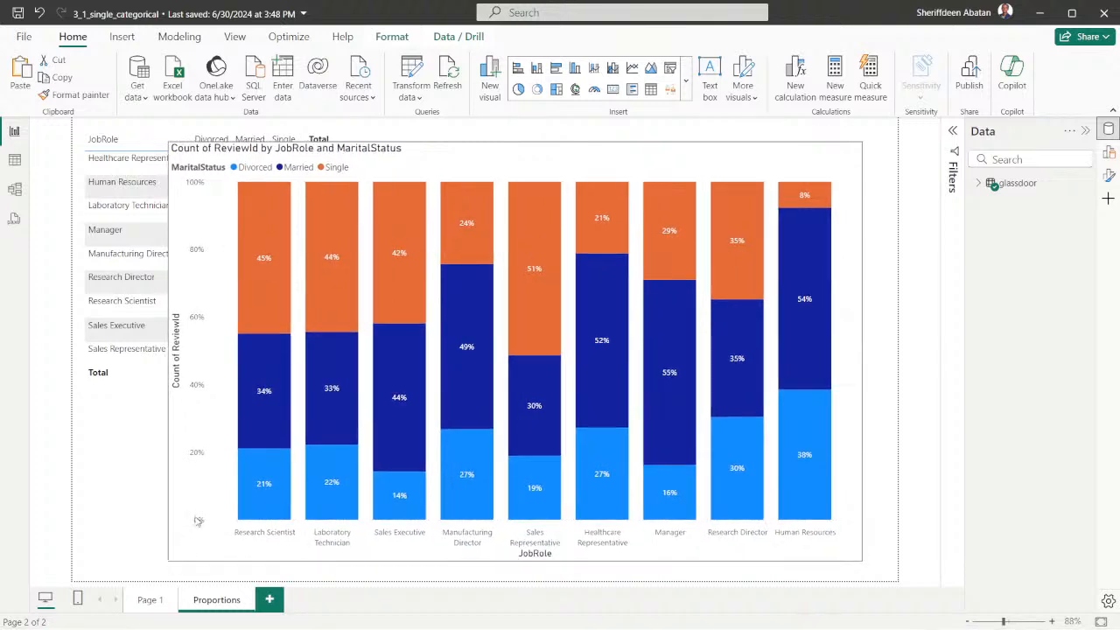
- Switch to DataCamp in the browser, check the course outline, and advance "Analyzing multiple categorical variables" to its first instruction
mouse_move(429, 626)
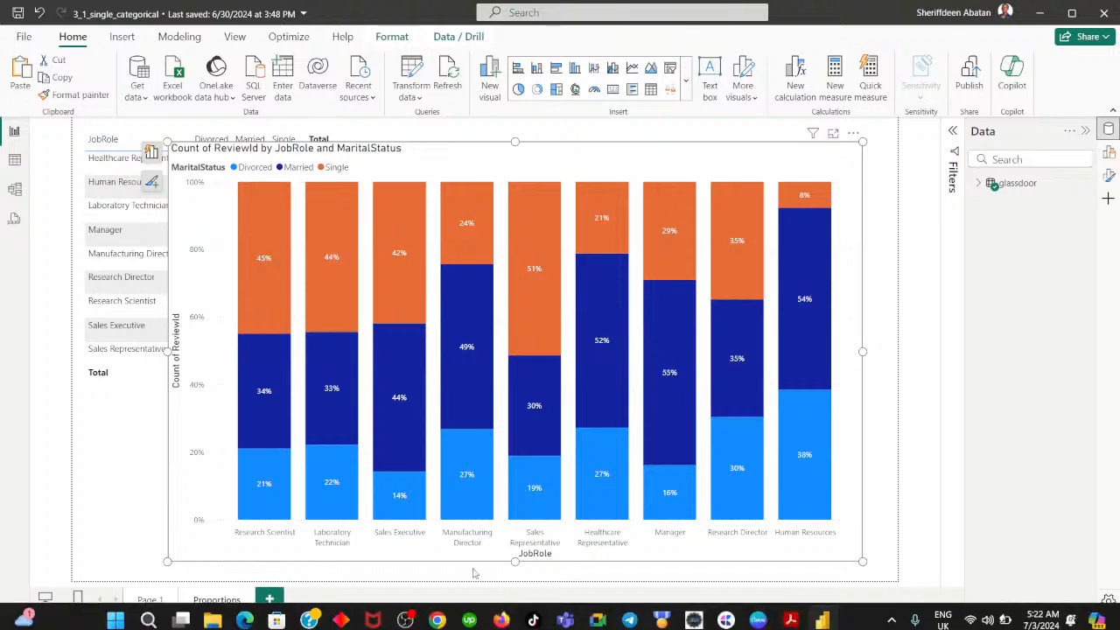
left_click(436, 616)
left_click(546, 412)
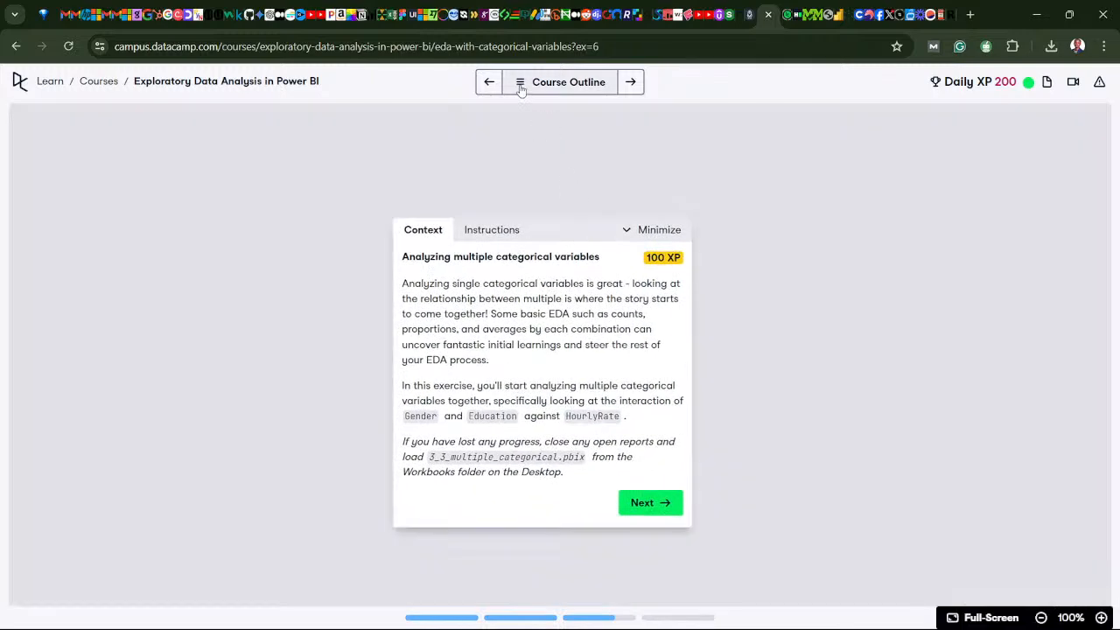
left_click(522, 87)
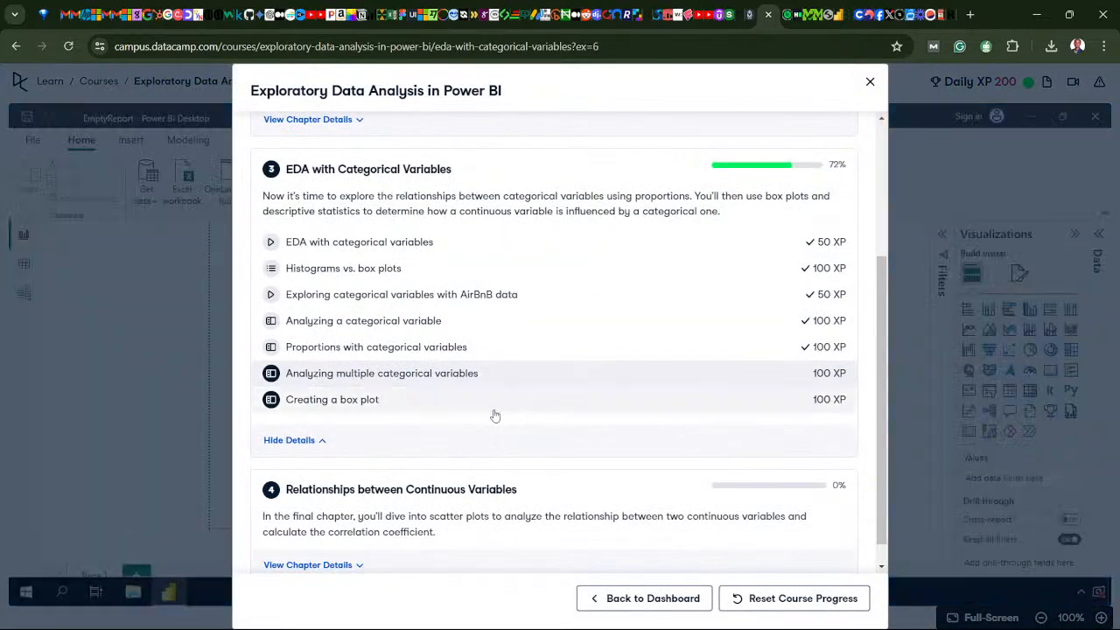
left_click(868, 83)
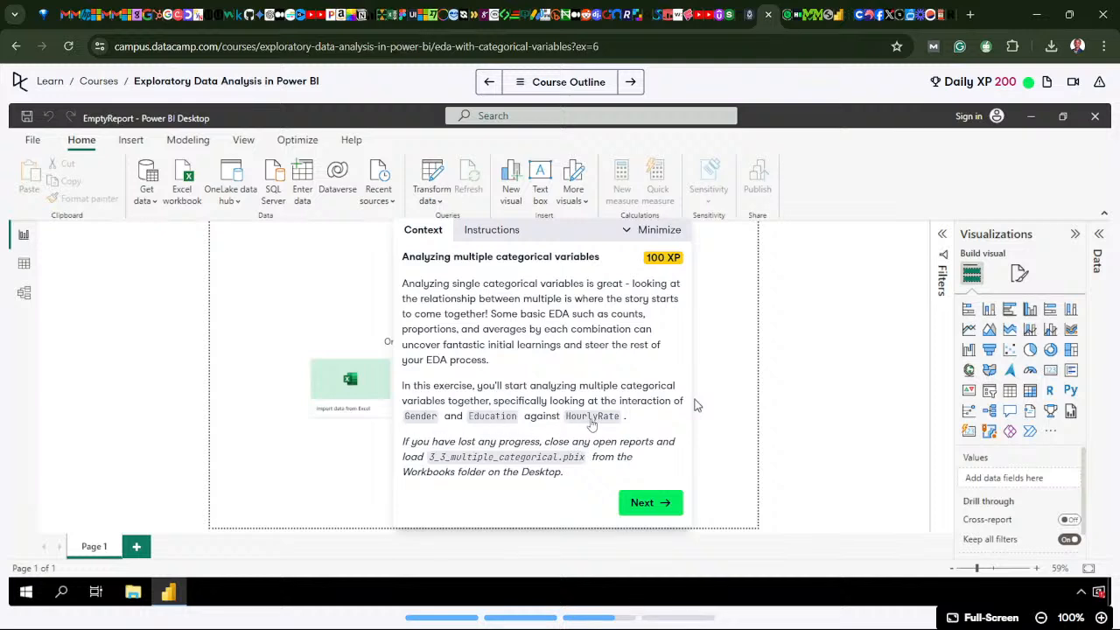
left_click(649, 510)
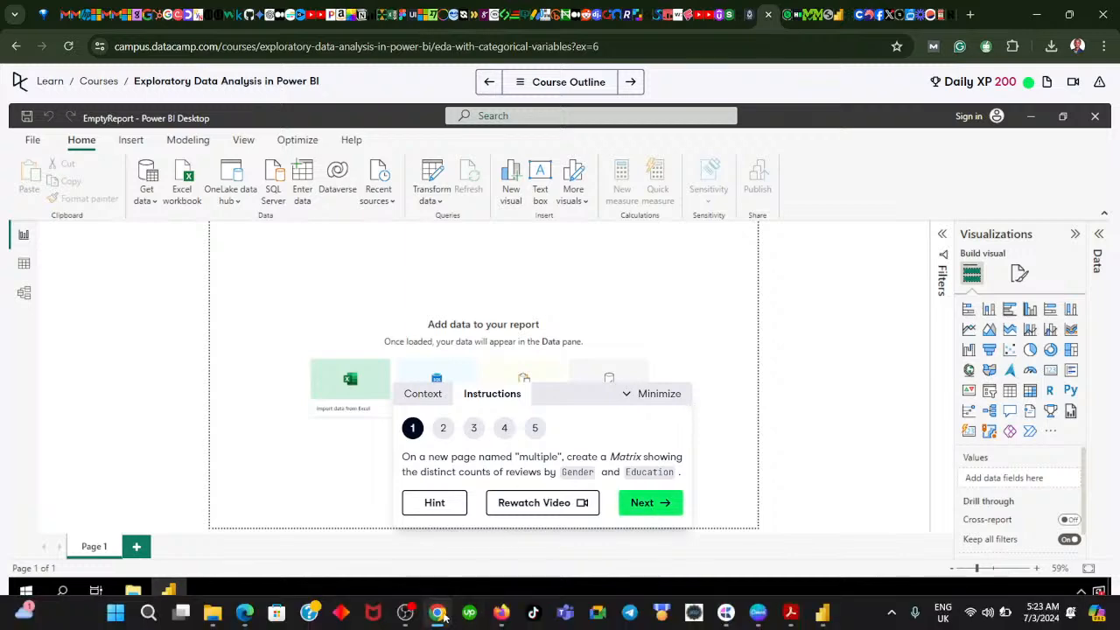
- Switch back to the Power BI report, save it, and add a new page named "Multiple"
left_click(442, 615)
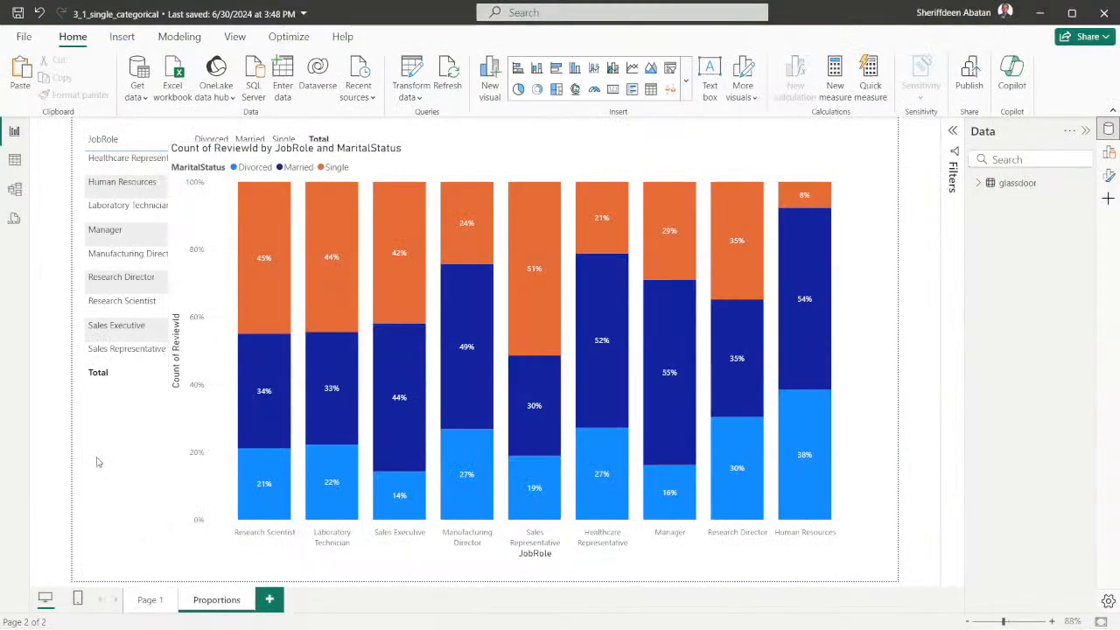
key("ctrl+s")
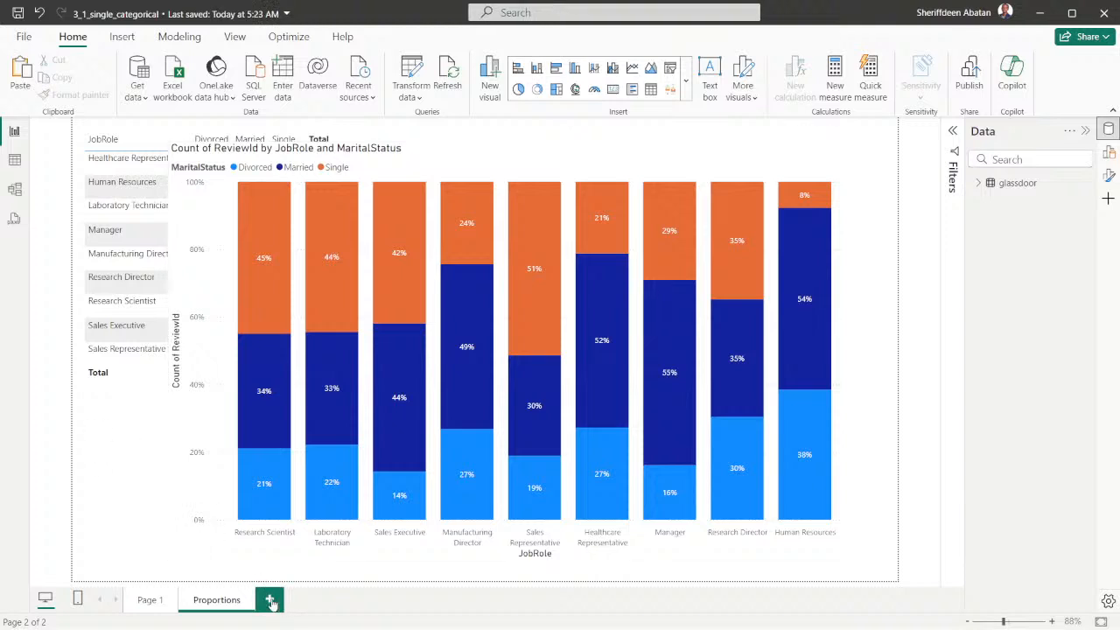
left_click(269, 599)
double_click(284, 604)
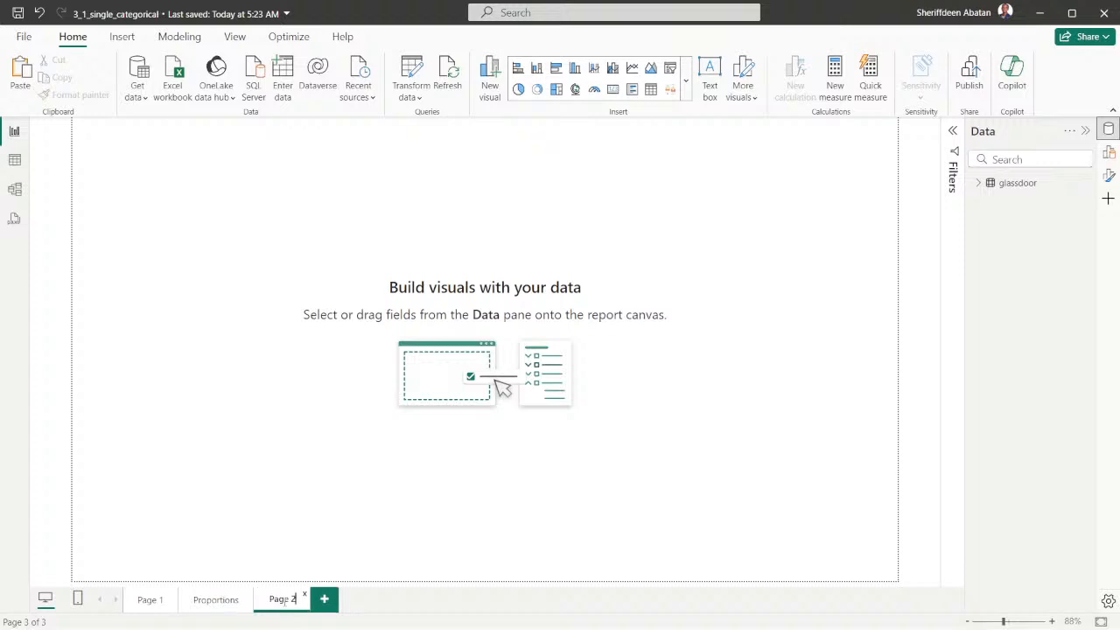
key("ctrl+a")
type("Multiple")
key("Home")
key("Return")
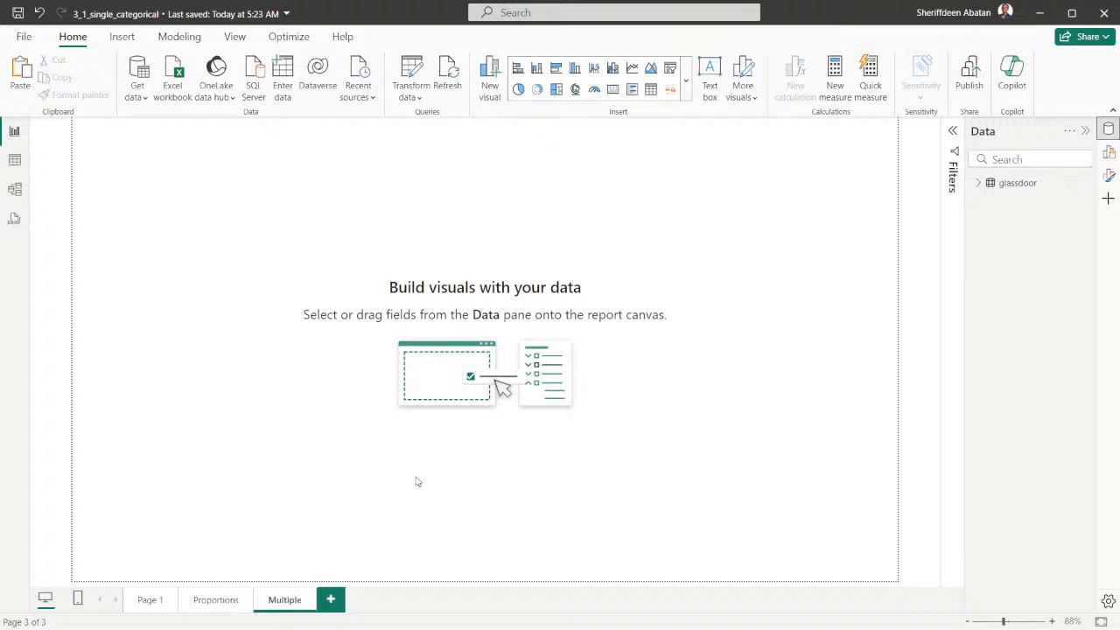
- Reread the matrix instruction in DataCamp, then return to Power BI and show the visual-building options for the Multiple page
left_click(437, 615)
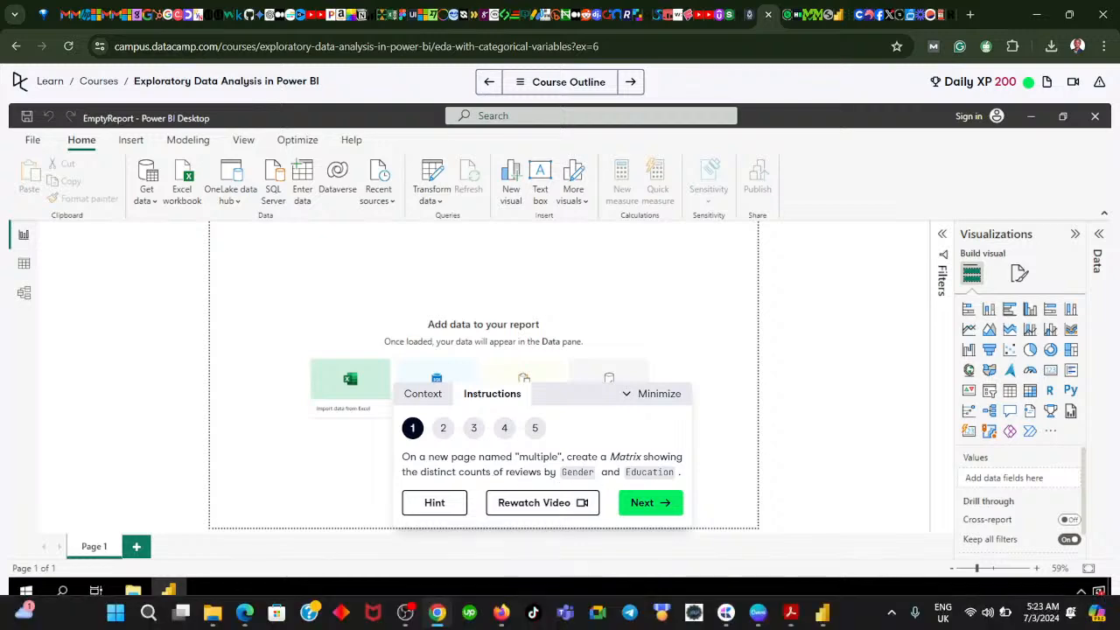
left_click(437, 616)
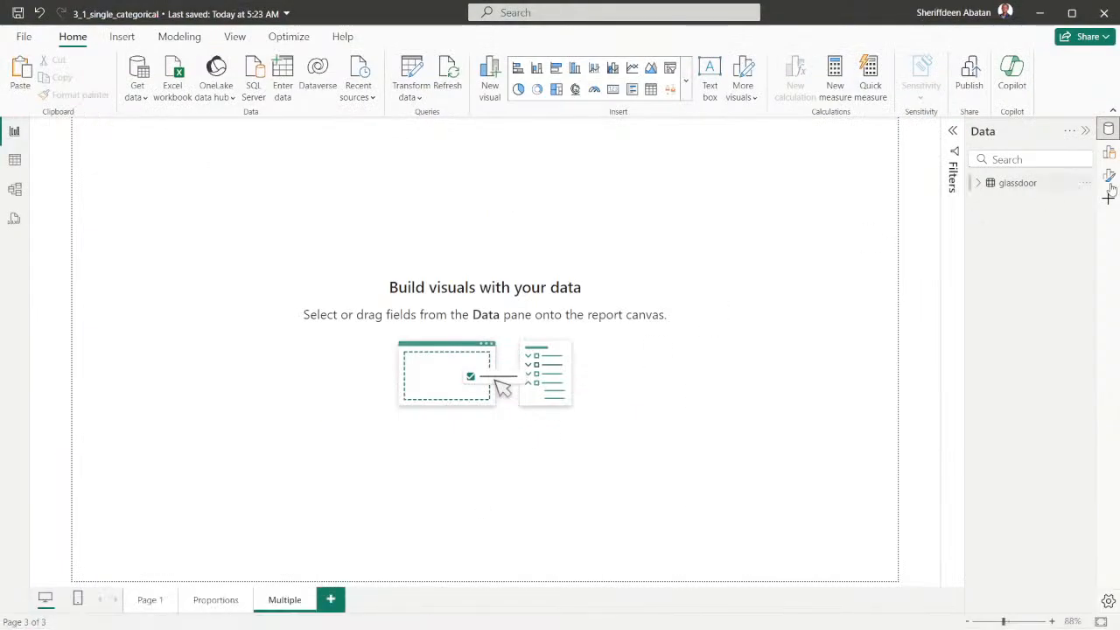
left_click(1109, 152)
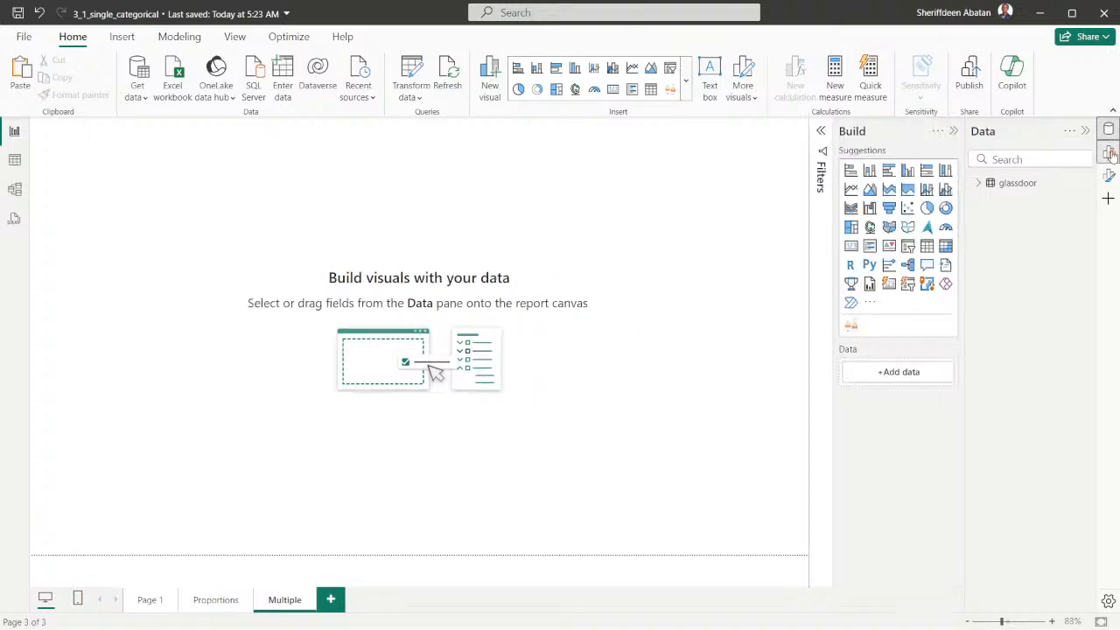
left_click(945, 246)
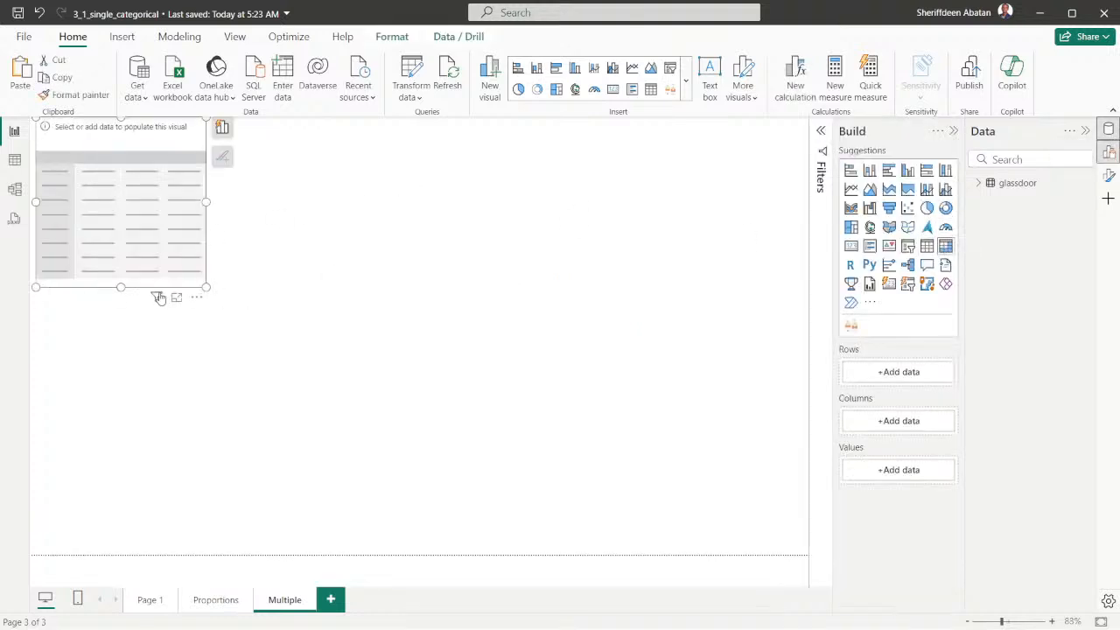
left_click_drag(189, 140, 202, 167)
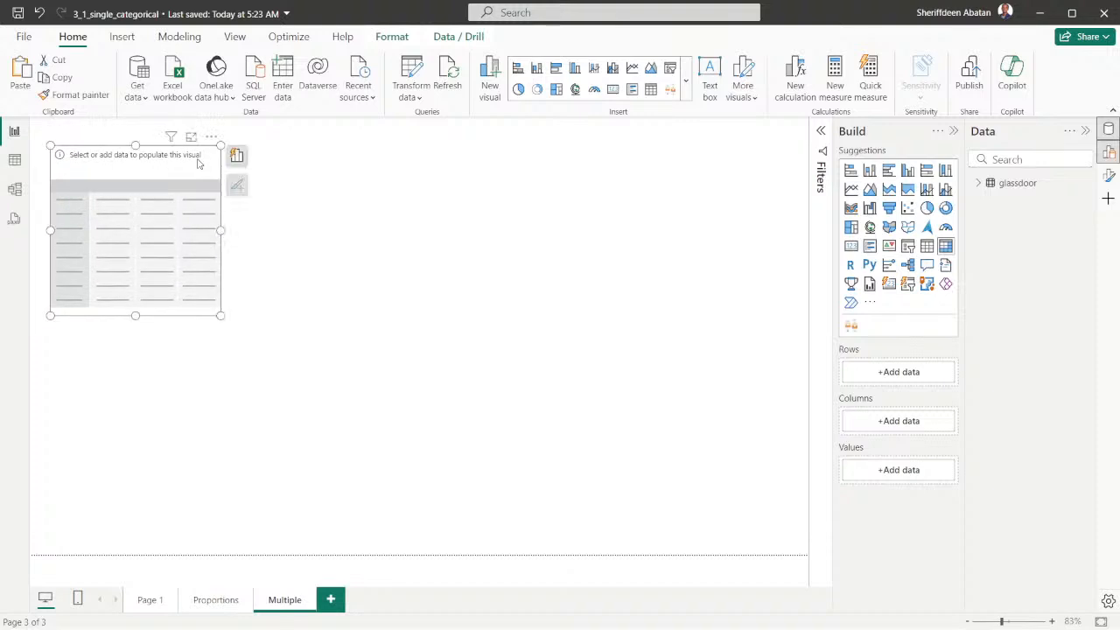
key("Delete")
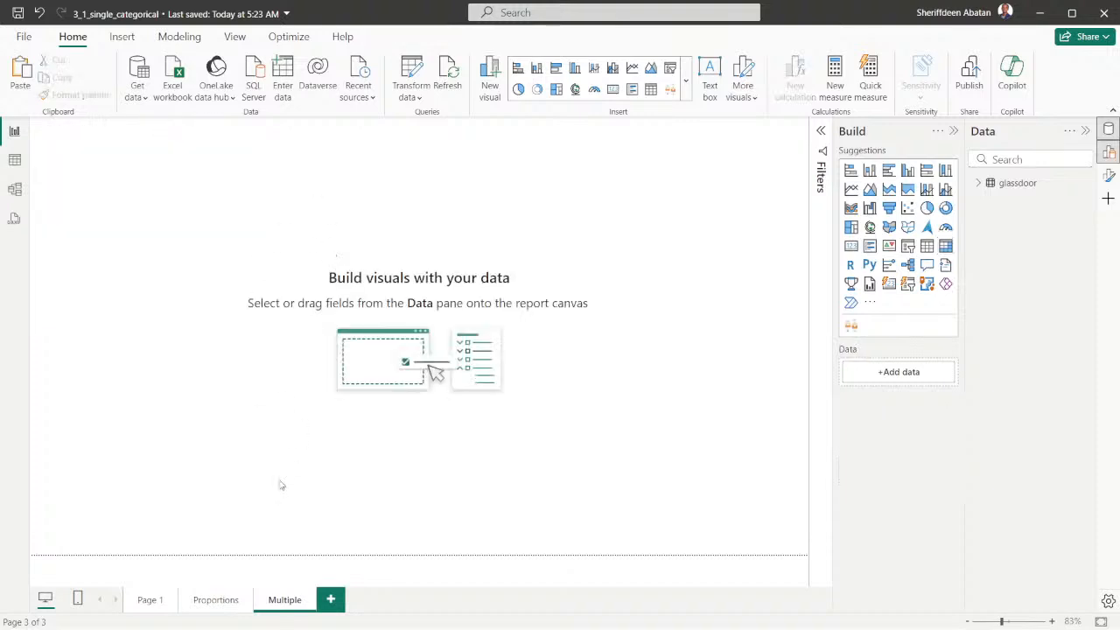
- Copy the JobRole matrix from the Proportions page onto the Multiple page and enlarge the copy slightly
left_click(226, 602)
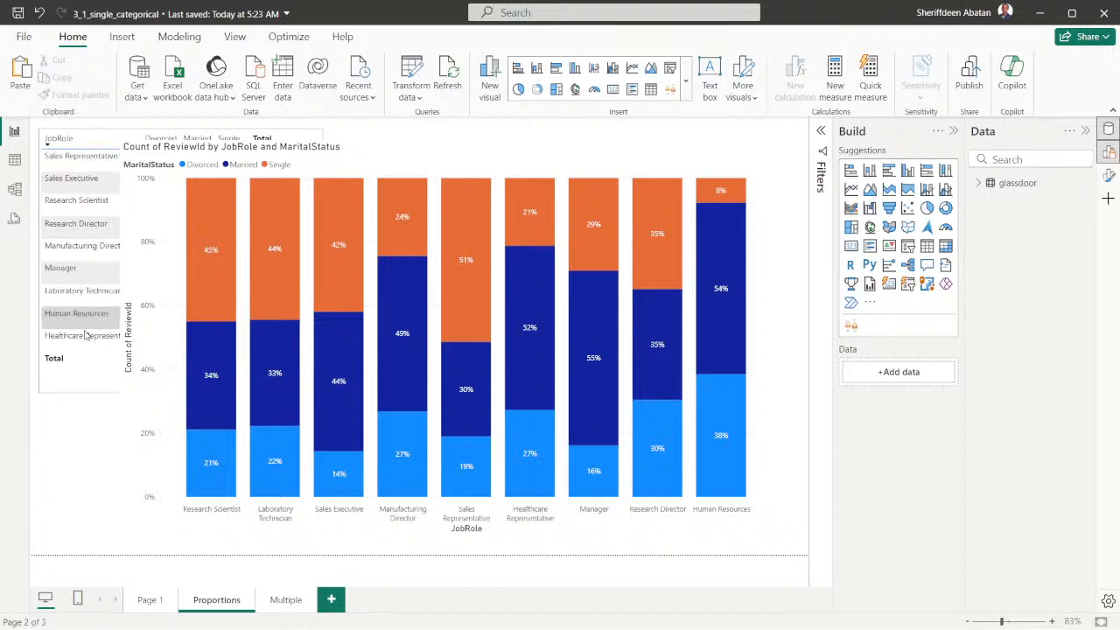
left_click(77, 386)
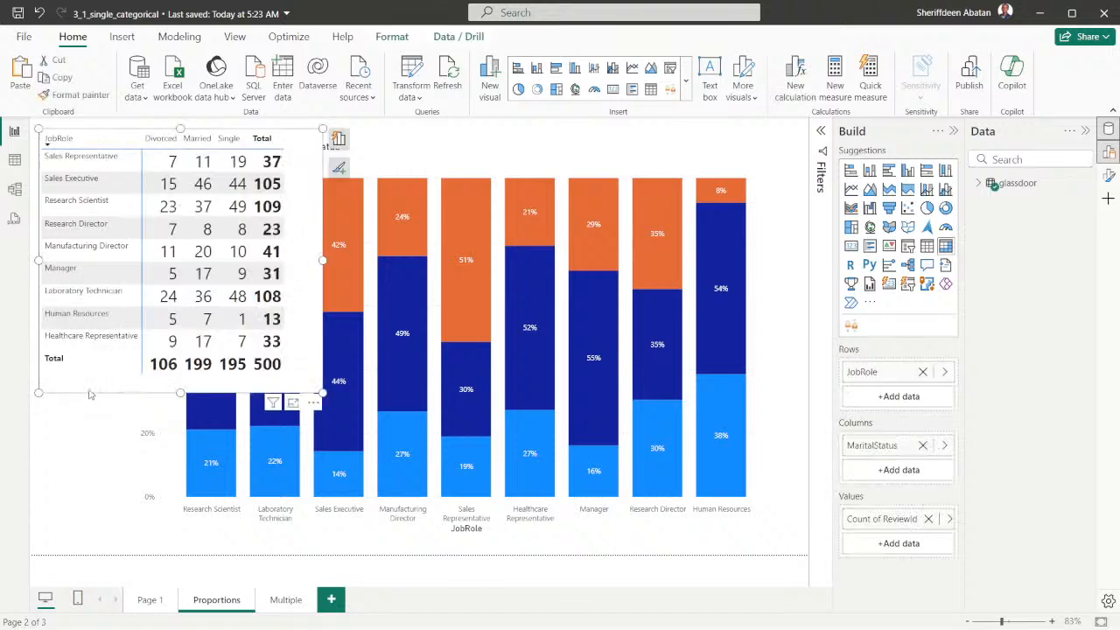
left_click(288, 600)
key("ctrl+v")
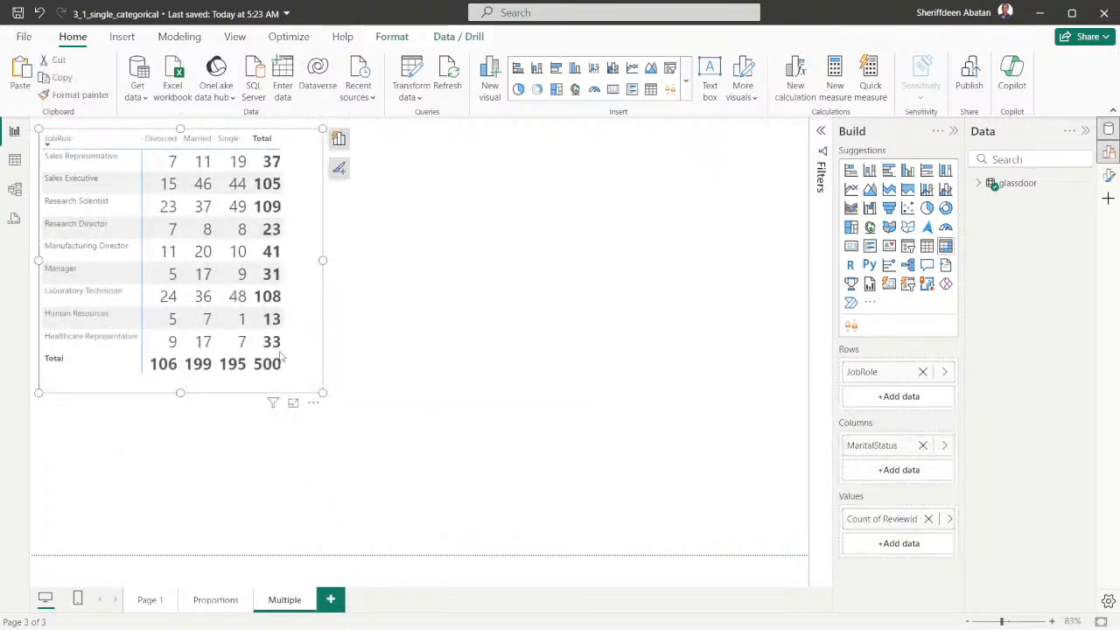
left_click_drag(321, 392, 347, 407)
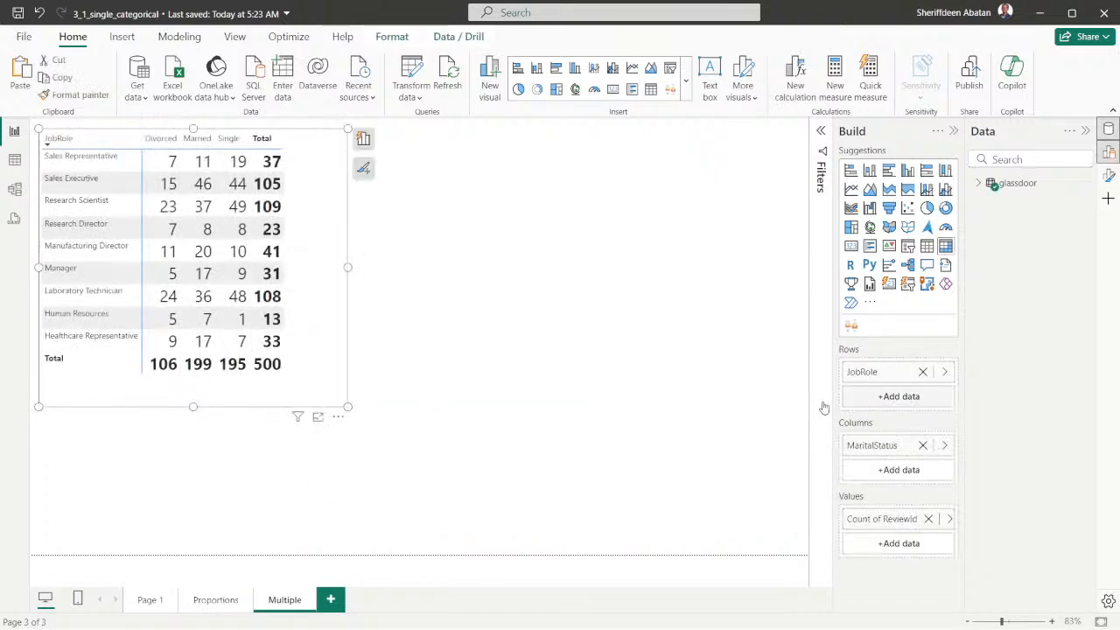
- Recheck the instruction in DataCamp and, back in Power BI, replace JobRole with Gender in the copied matrix's rows
left_click(437, 617)
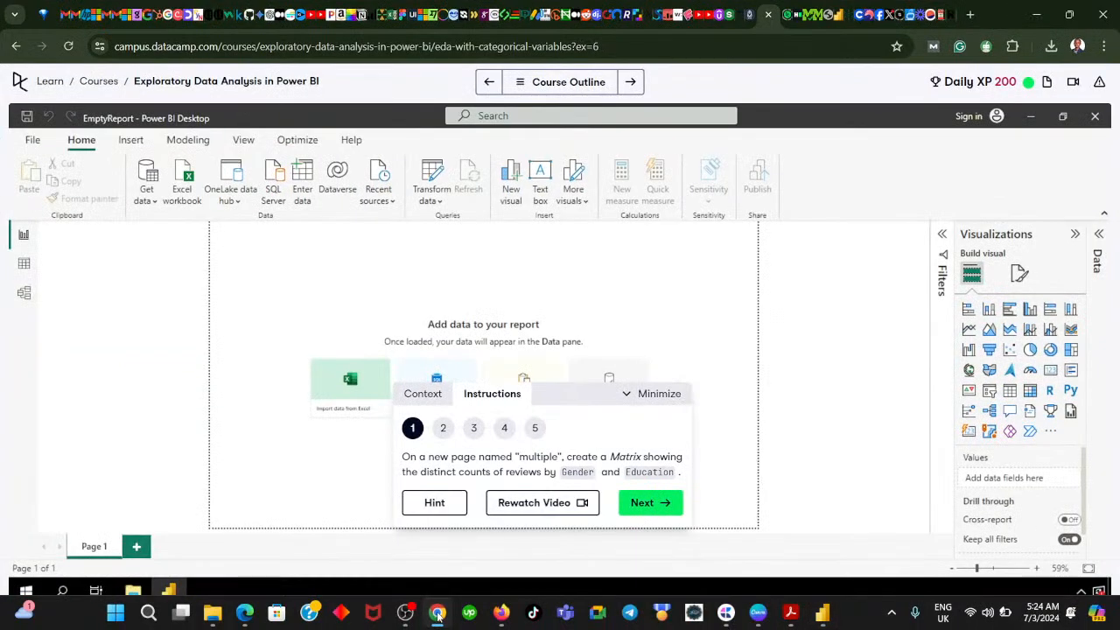
left_click(437, 617)
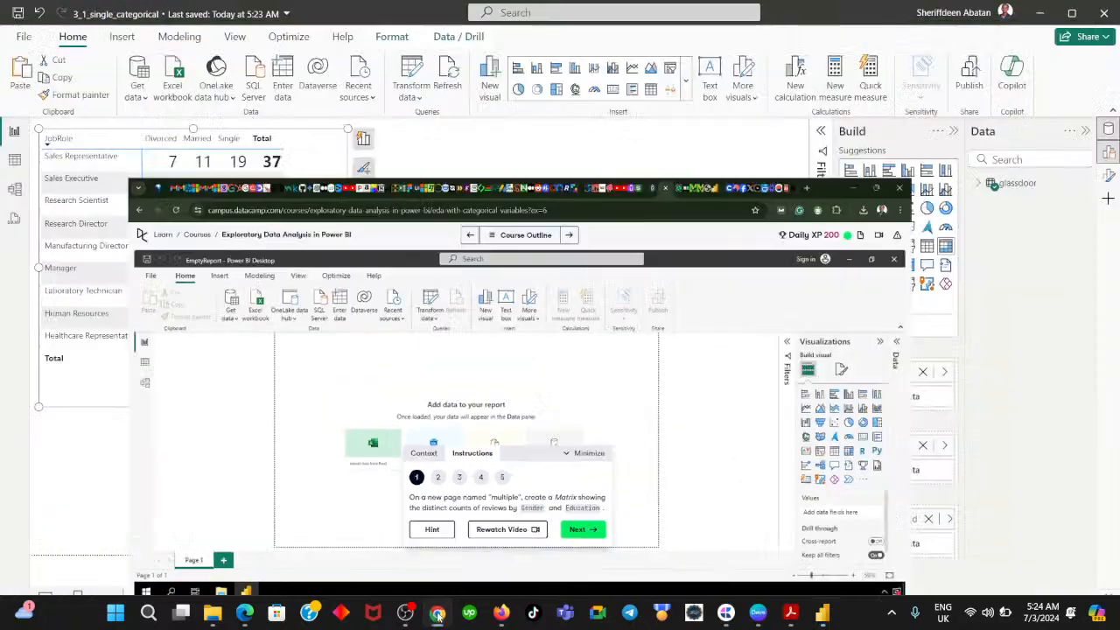
left_click(922, 372)
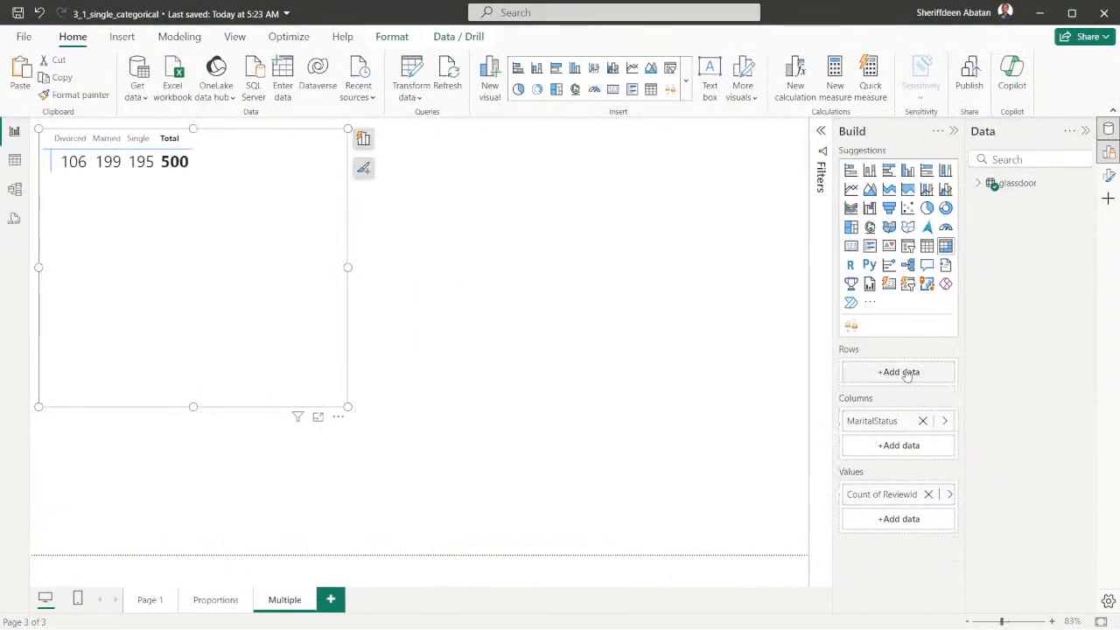
left_click(901, 374)
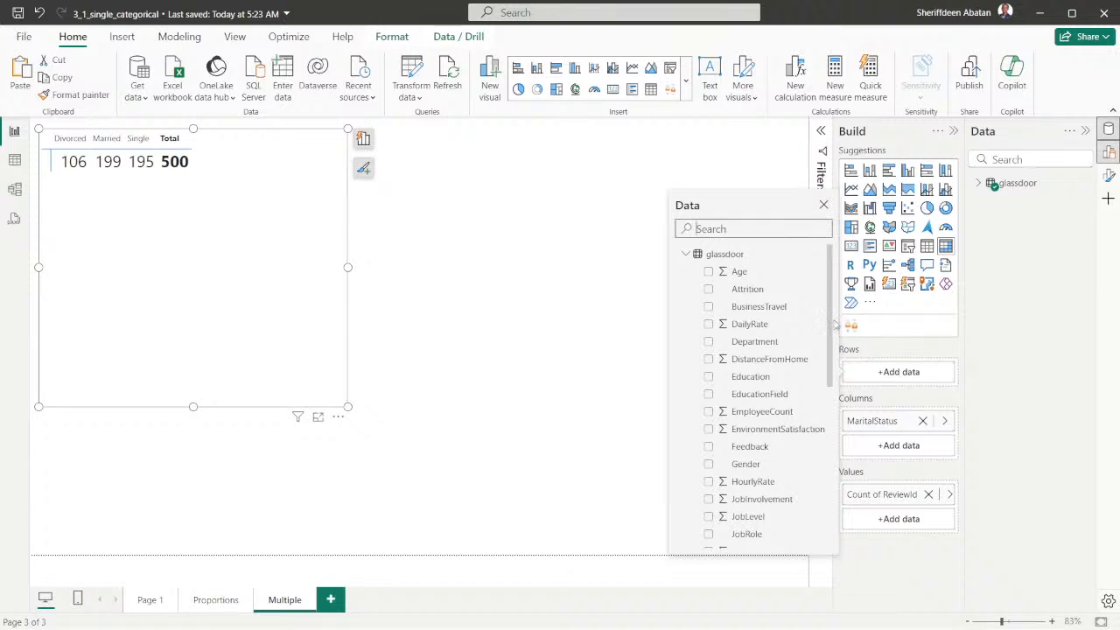
left_click(716, 228)
type("ge")
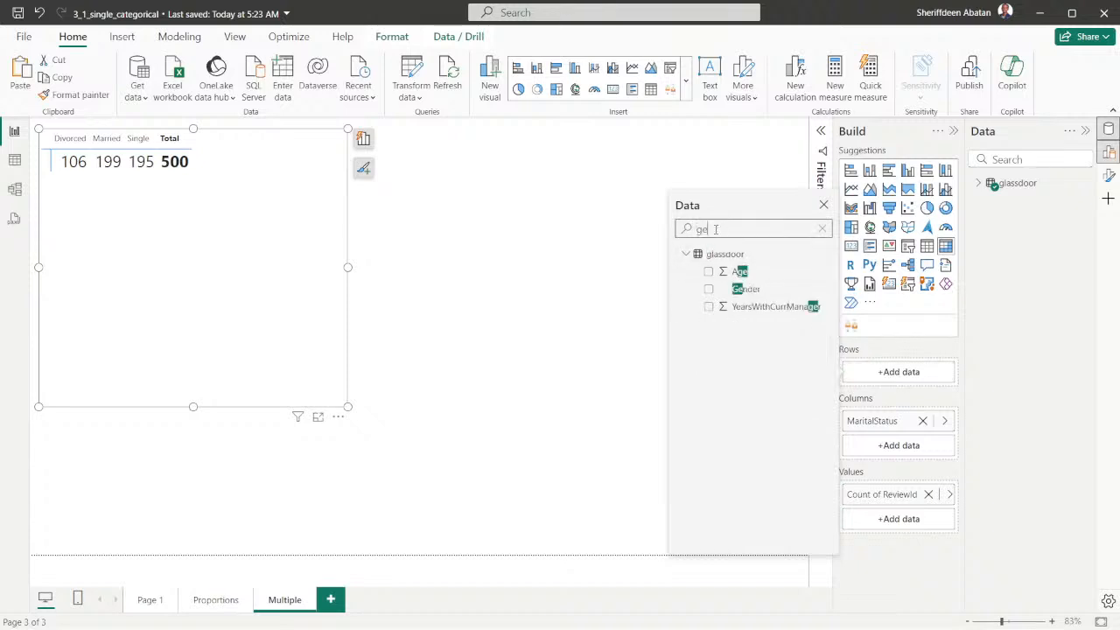
left_click(709, 289)
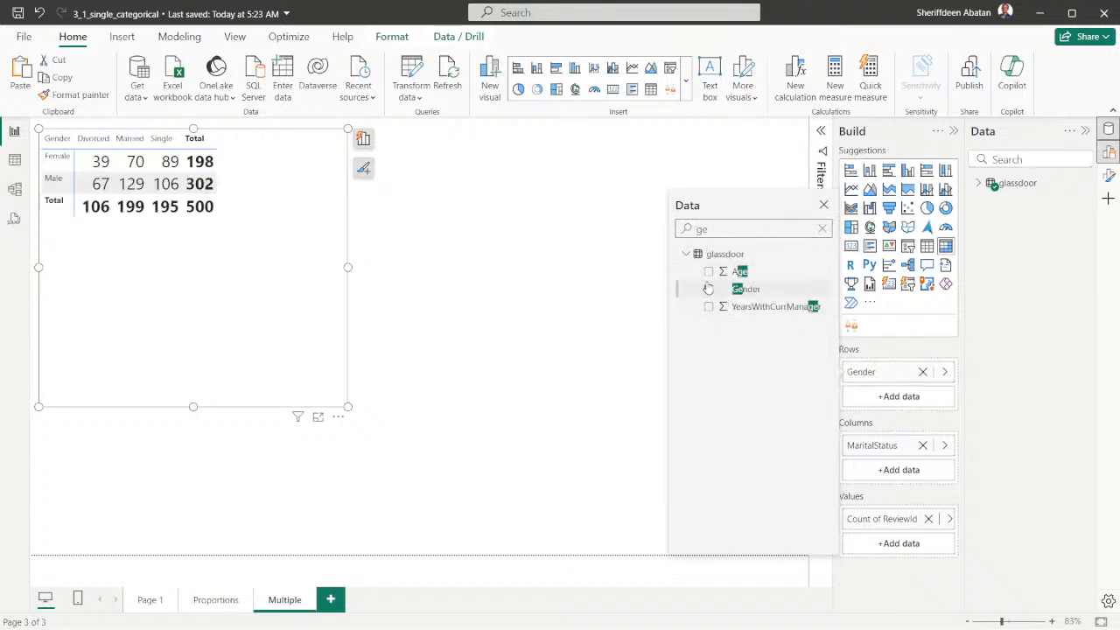
left_click(568, 300)
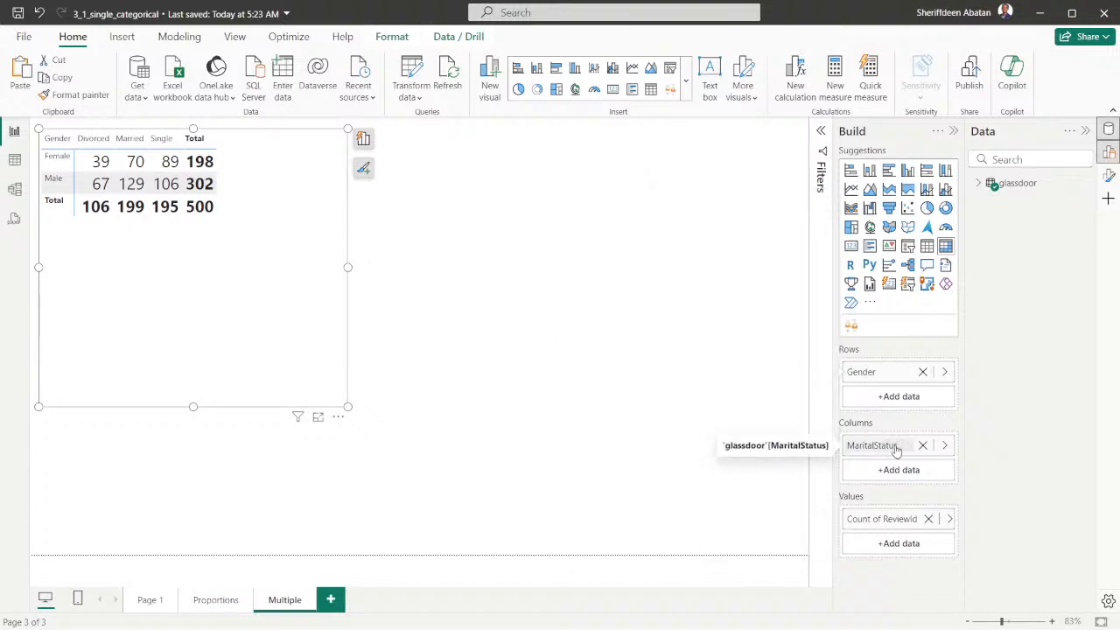
- Replace MaritalStatus with Education in the matrix's columns, then make the matrix wider and shorter and move it toward the page's middle
left_click(922, 446)
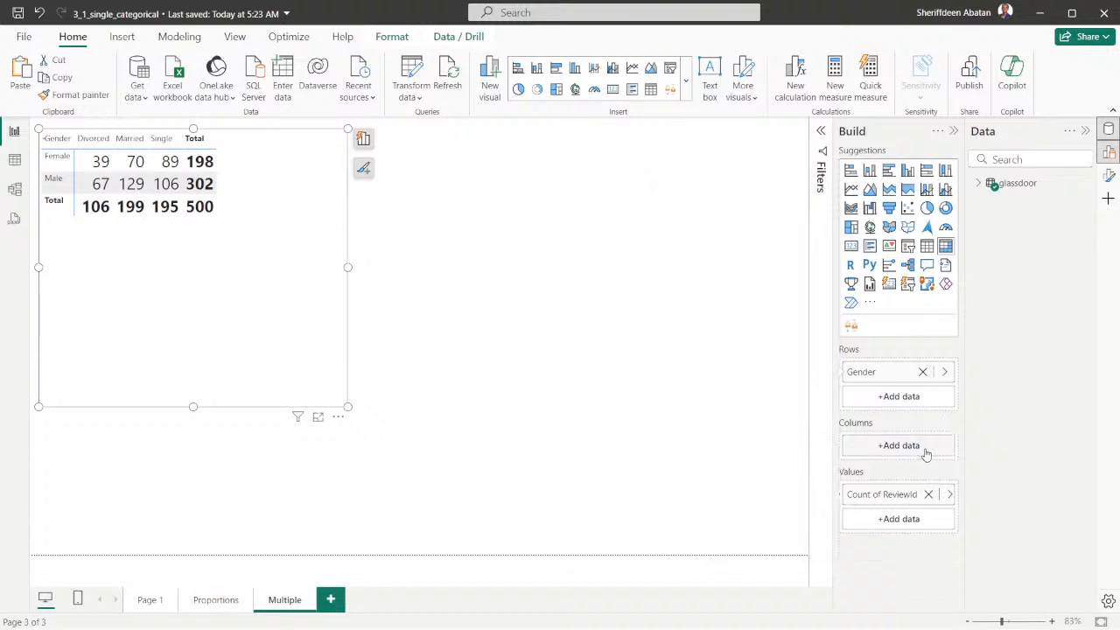
left_click(883, 447)
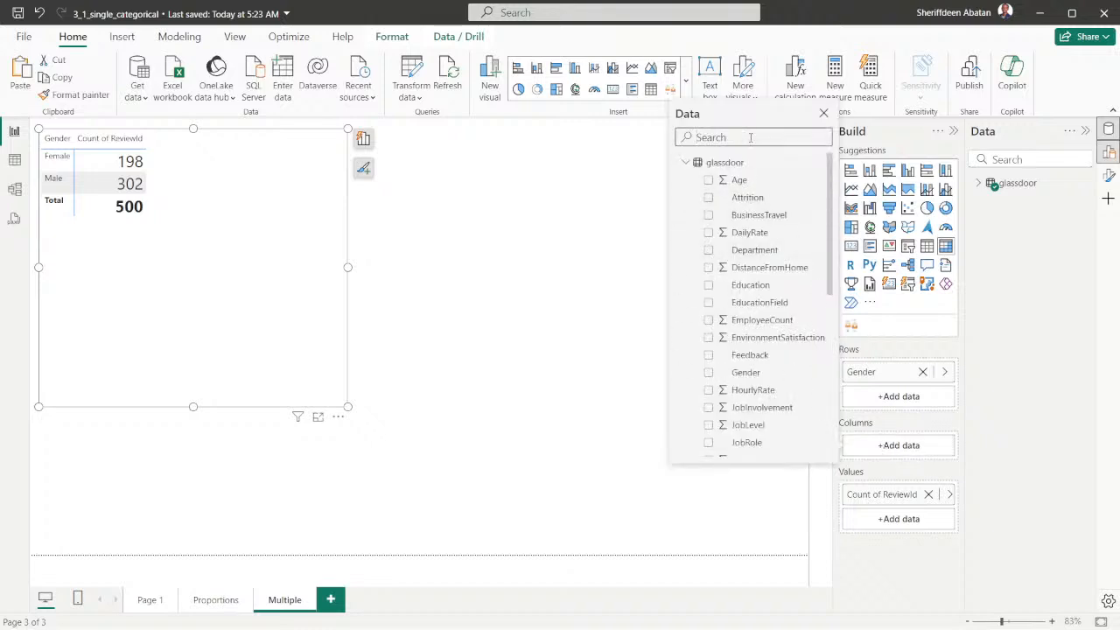
left_click(705, 290)
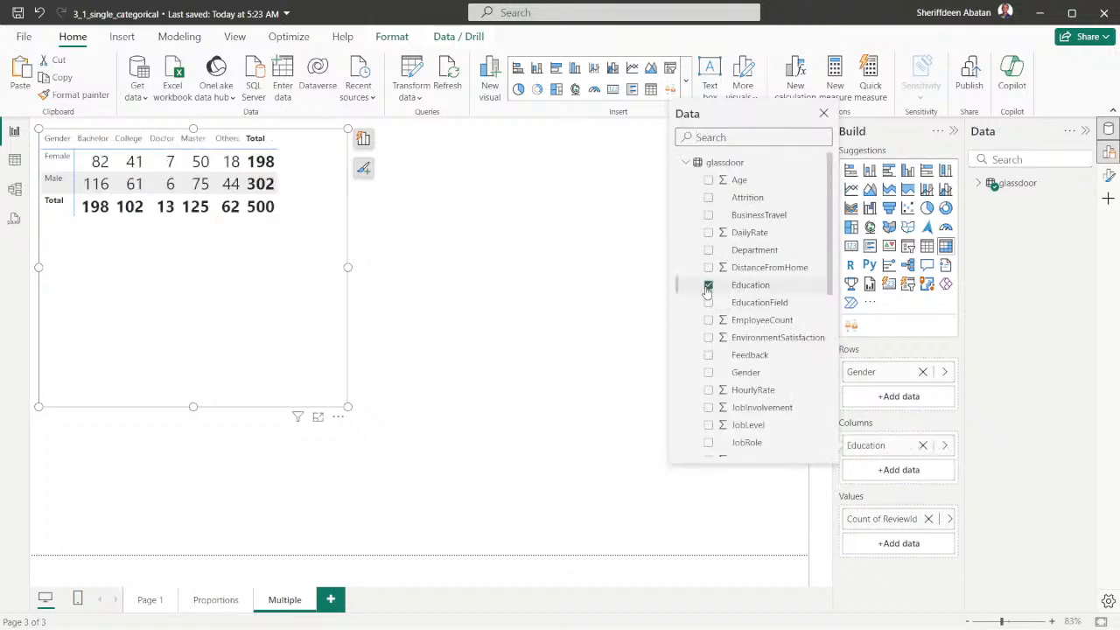
left_click(526, 420)
left_click_drag(348, 406, 541, 353)
left_click_drag(468, 321, 527, 377)
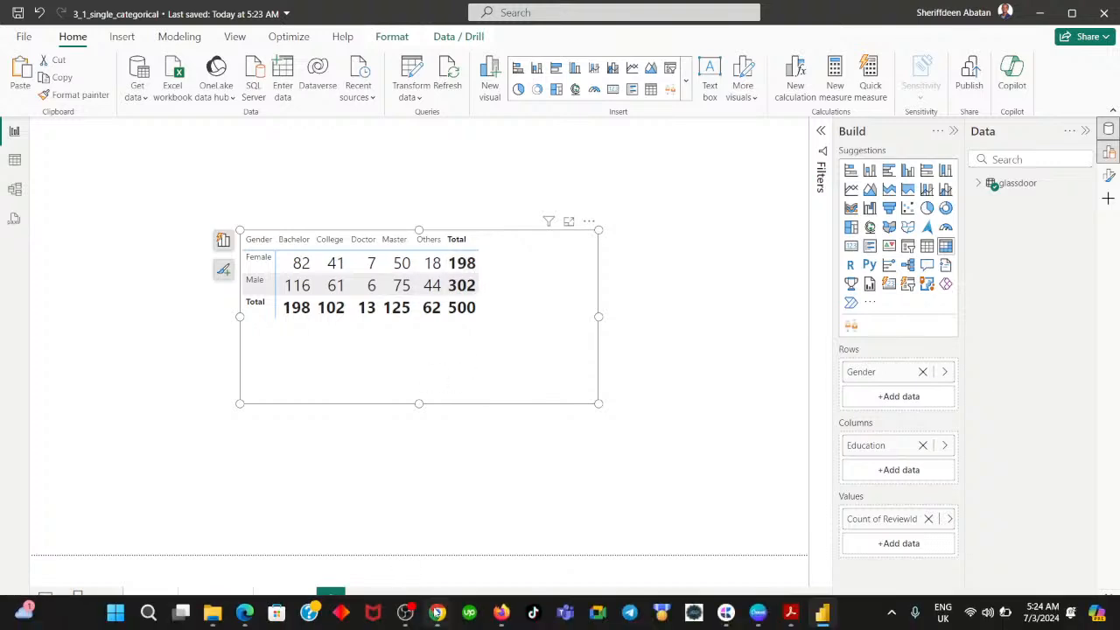
- Switch to DataCamp and advance the exercise to instruction 2 about the 100% stacked column chart
mouse_move(438, 615)
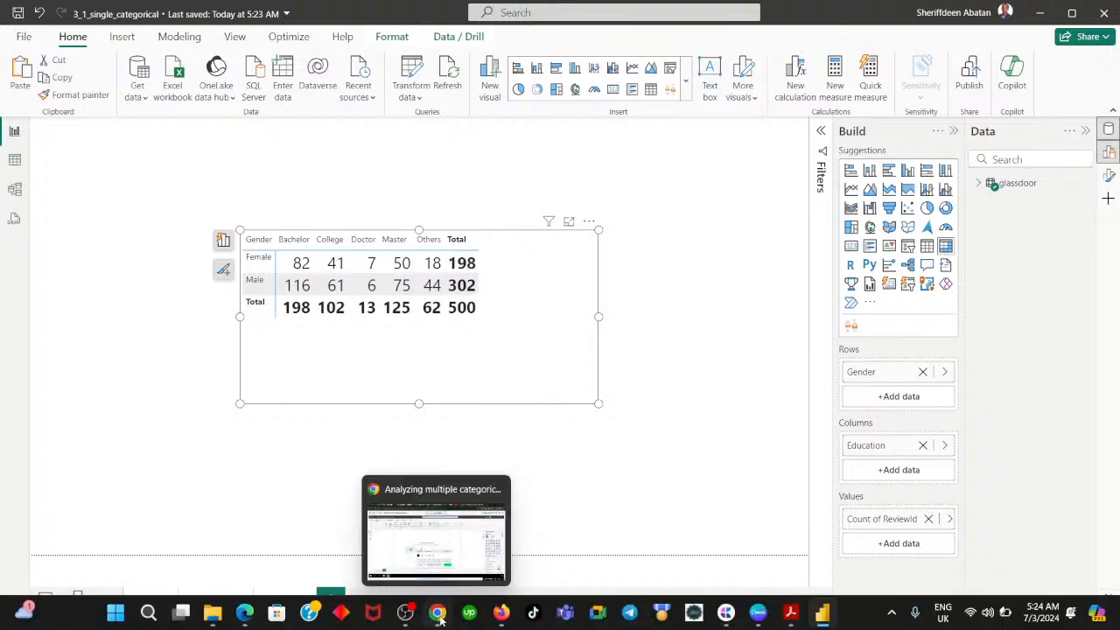
left_click(438, 615)
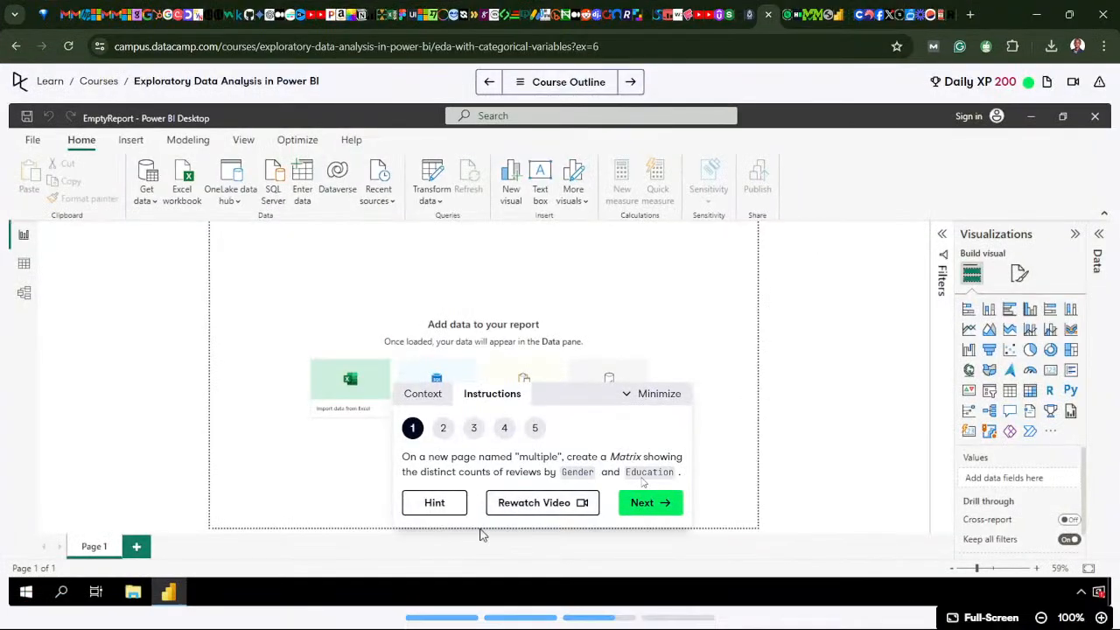
left_click(643, 504)
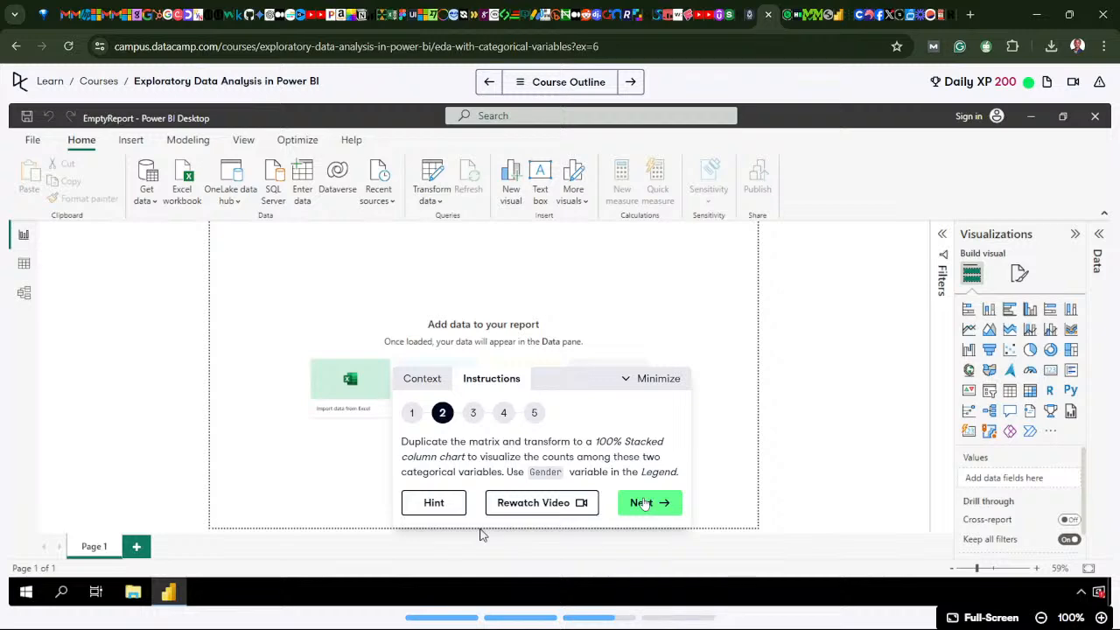
- Switch back to Power BI, move the Gender and Education matrix to the page's upper-left area and shrink it
left_click(437, 614)
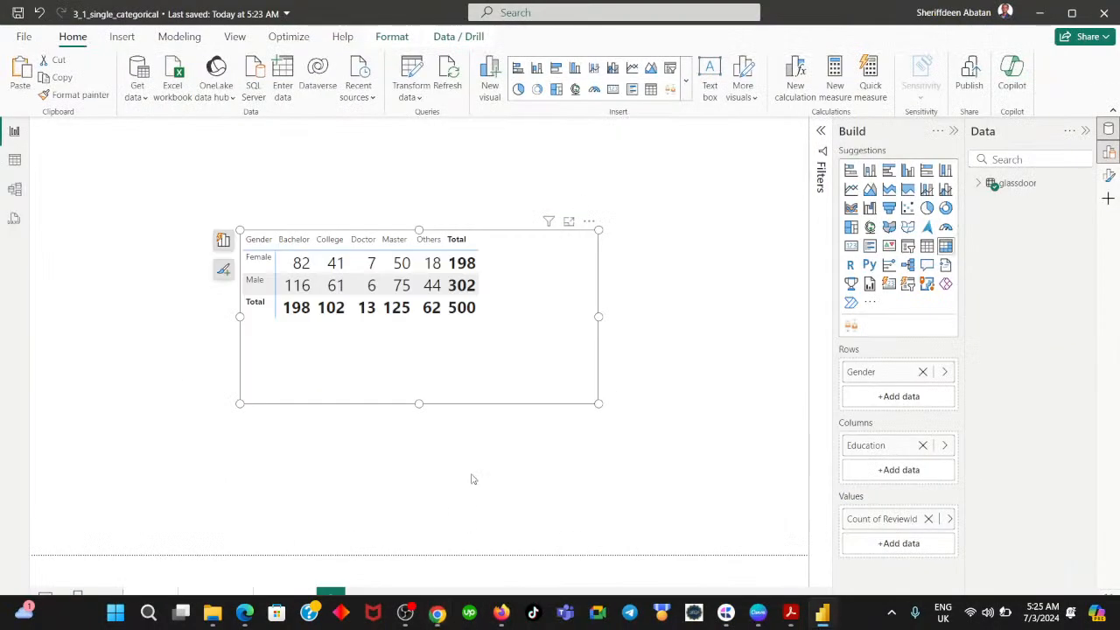
left_click_drag(508, 401, 320, 304)
left_click_drag(388, 321, 293, 280)
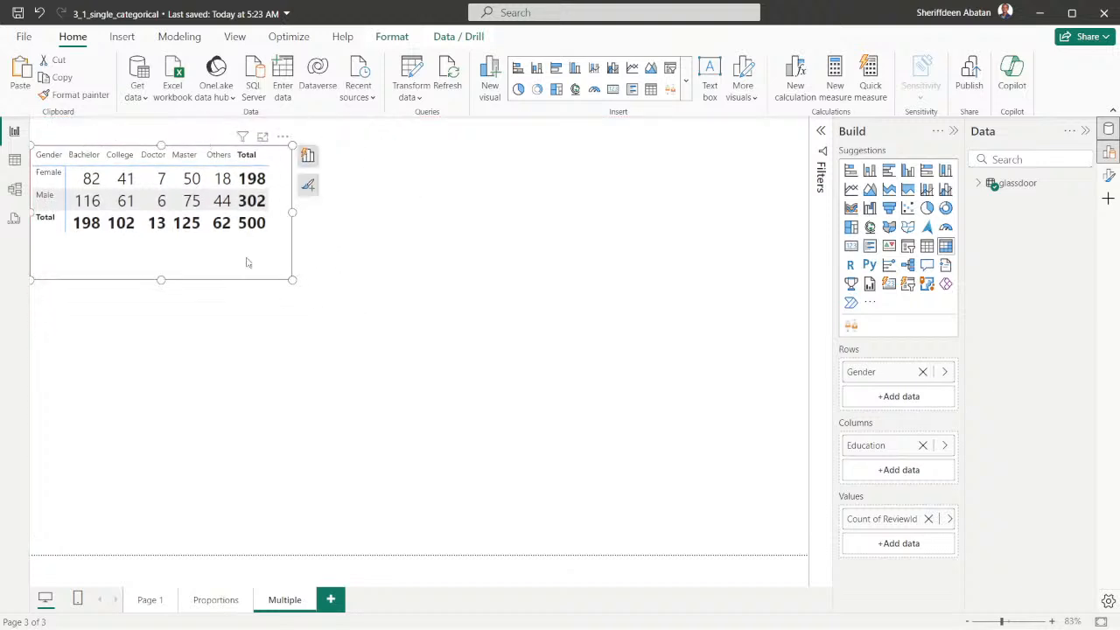
- Duplicate the Gender and Education matrix, move the copy toward the page's lower right, and convert it to a 100% stacked column chart
key("ctrl+c")
key("ctrl+v")
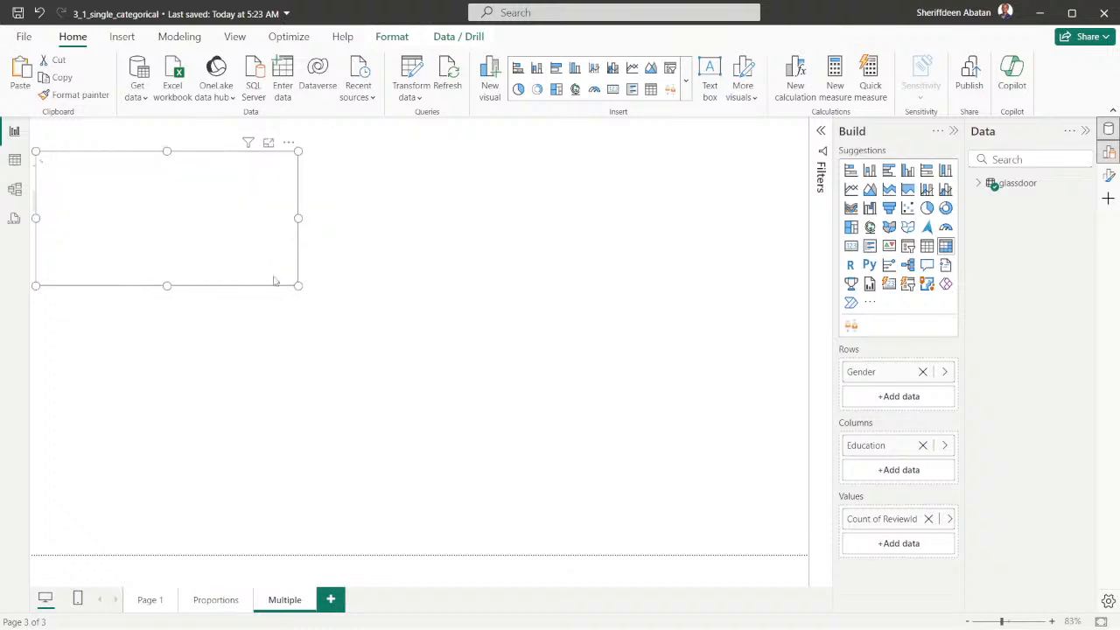
left_click_drag(256, 268, 676, 396)
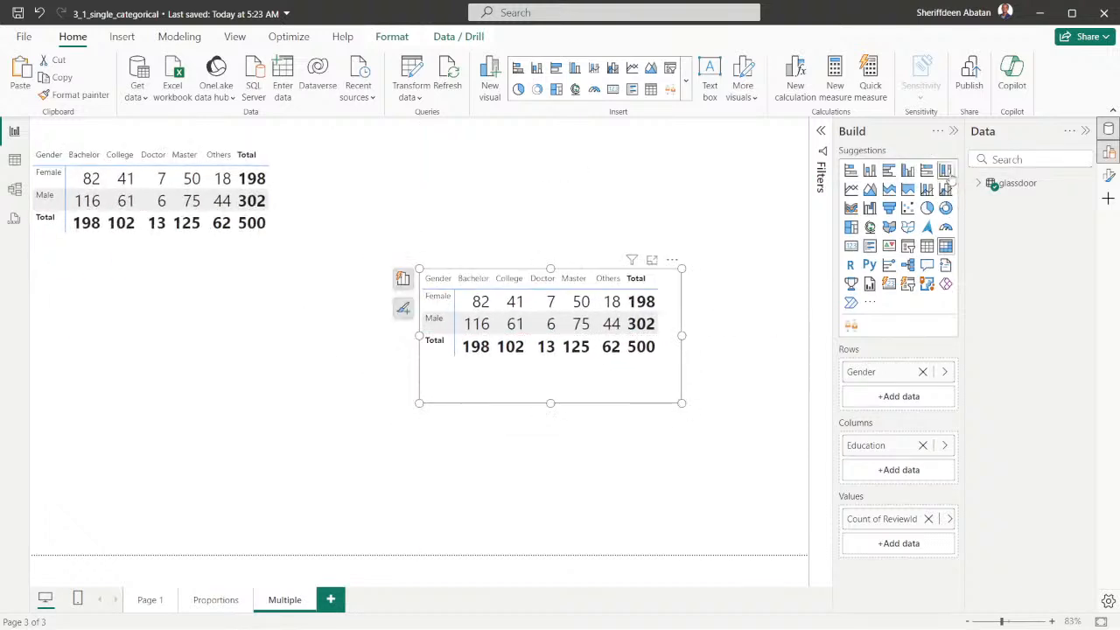
left_click(945, 172)
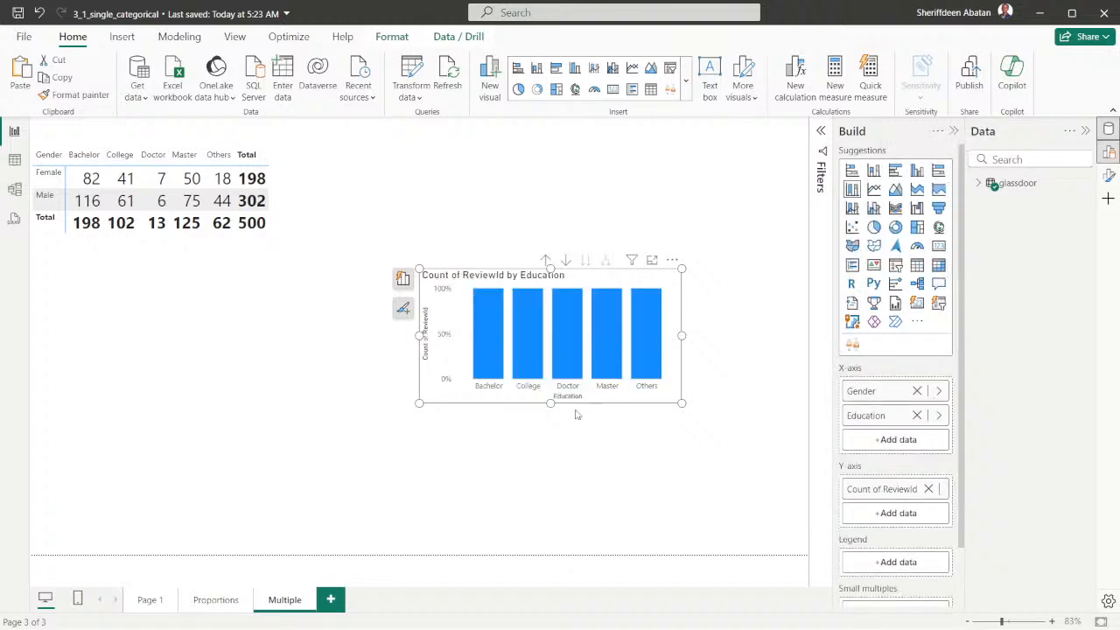
- Enlarge the stacked column chart and move it up so it fills the page area beside the matrix
left_click_drag(419, 403, 332, 542)
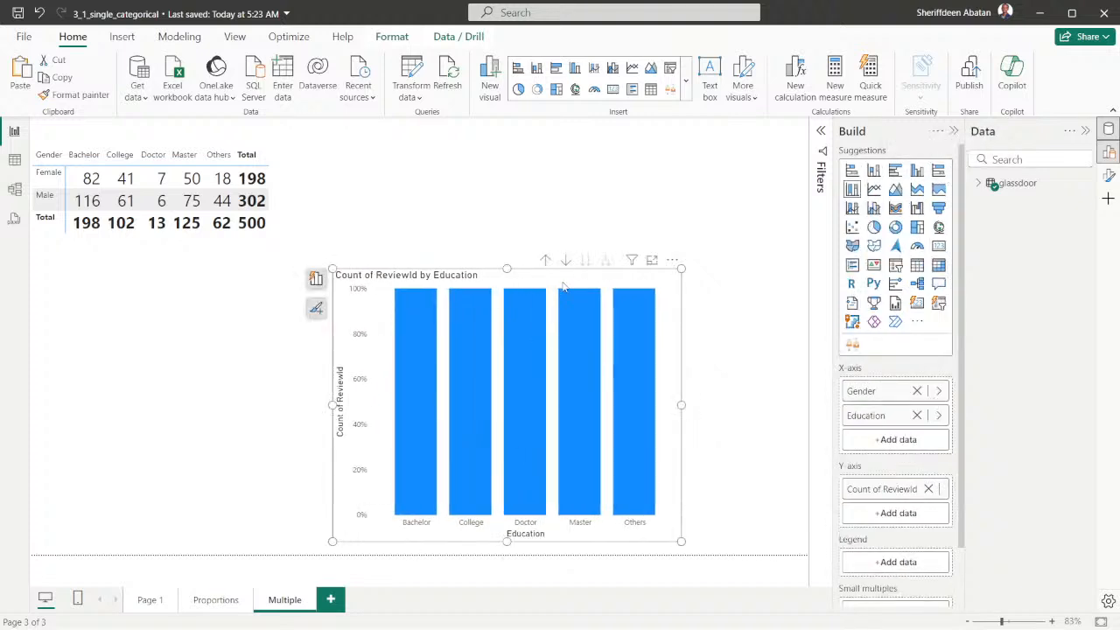
left_click_drag(560, 280, 520, 155)
left_click_drag(642, 418, 754, 531)
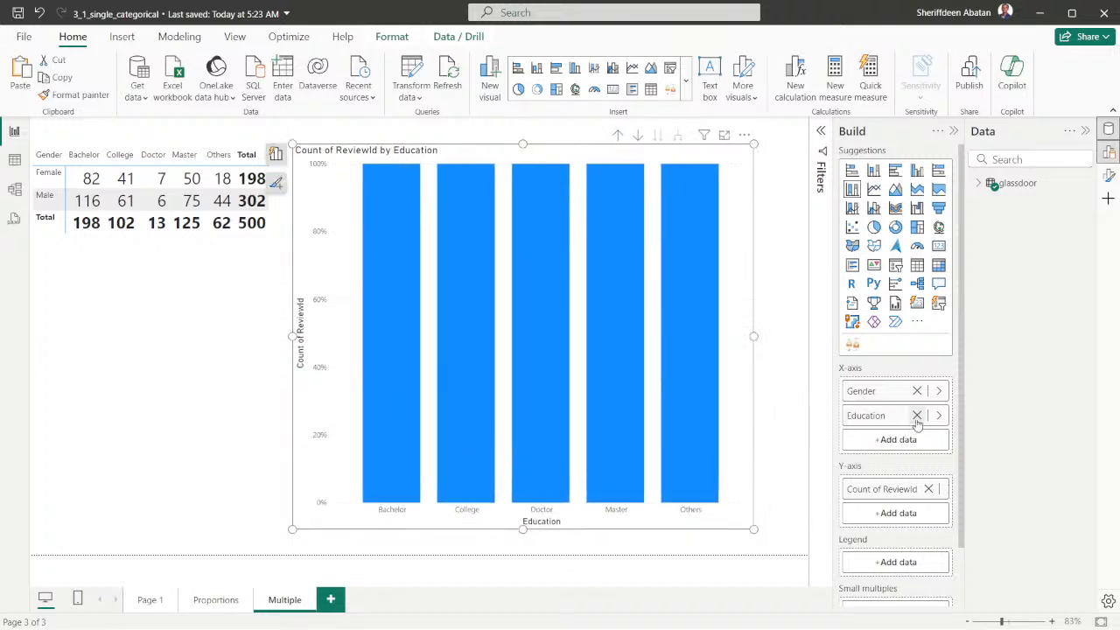
- Move Education from the stacked column chart's X-axis to its legend, leaving Gender on the X-axis
scroll(893, 494, "down", 2)
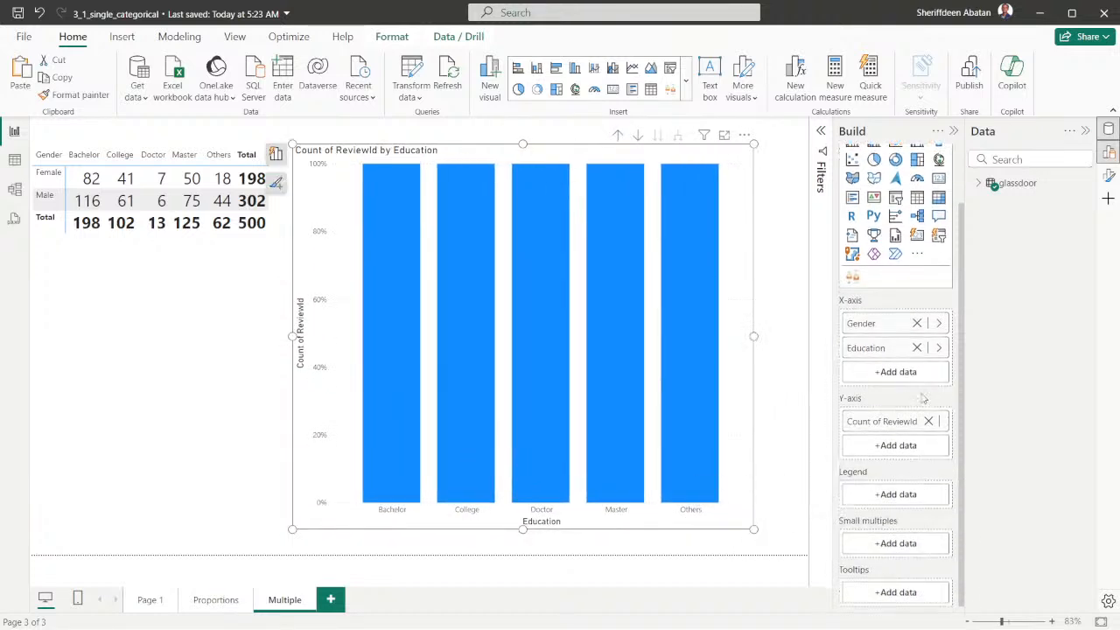
left_click(917, 348)
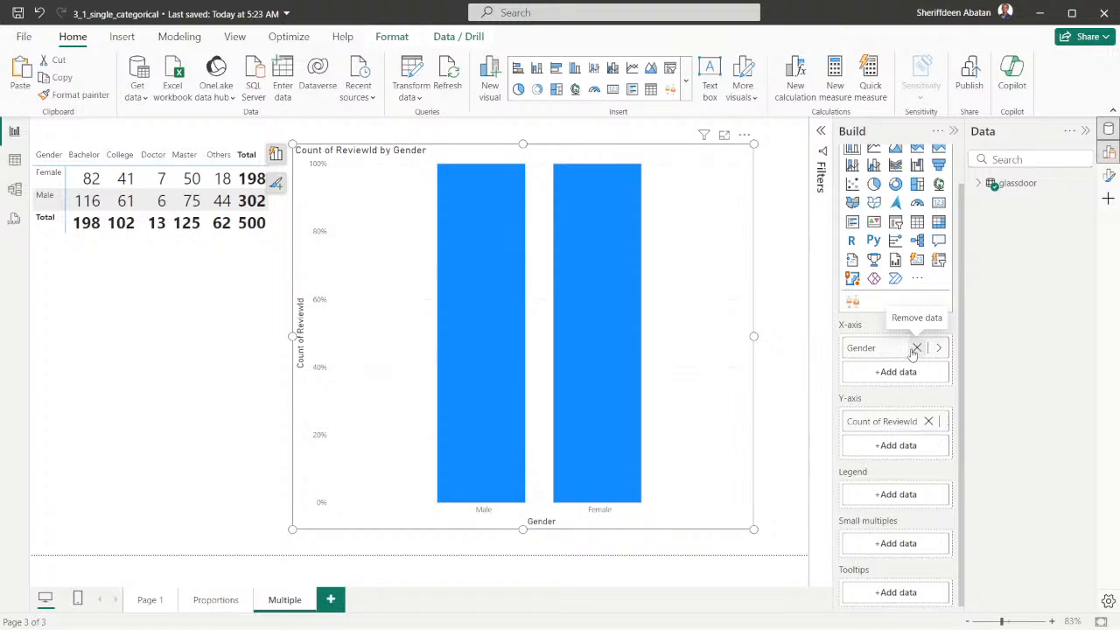
left_click(884, 495)
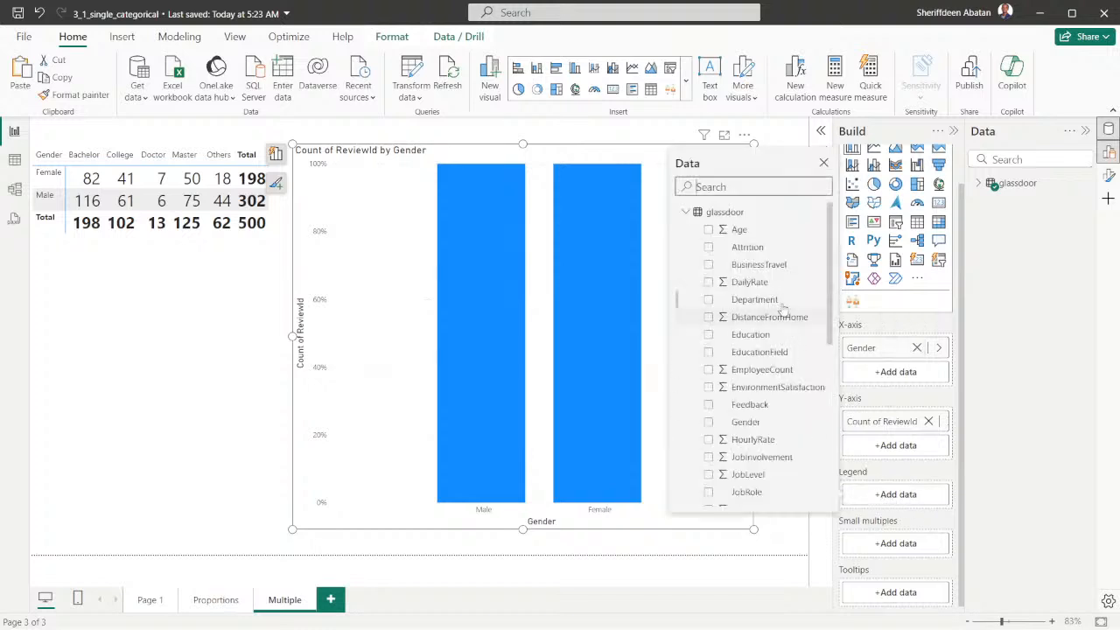
left_click(709, 335)
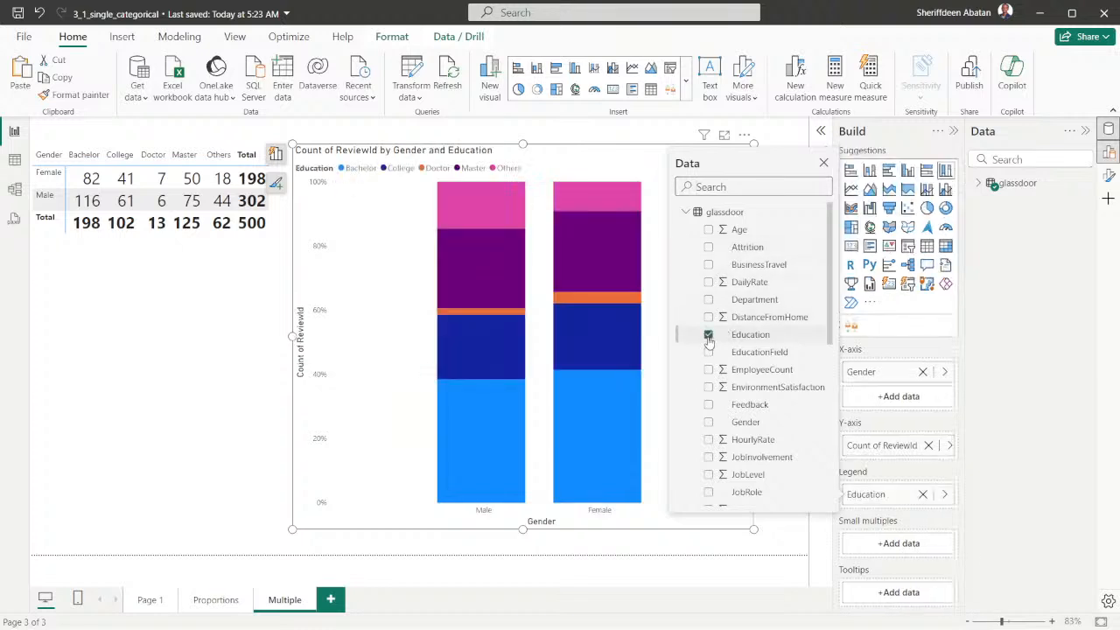
left_click(662, 534)
- Widen the chart slightly, then clear its legend and replace Gender with Education on the X-axis
left_click_drag(752, 530, 795, 536)
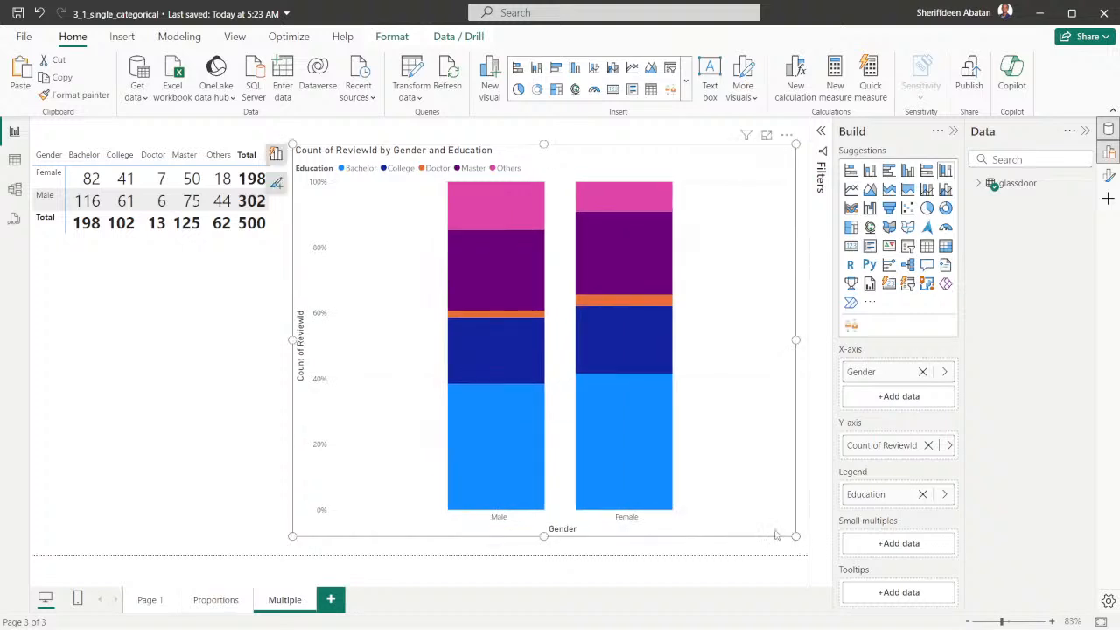
left_click(922, 495)
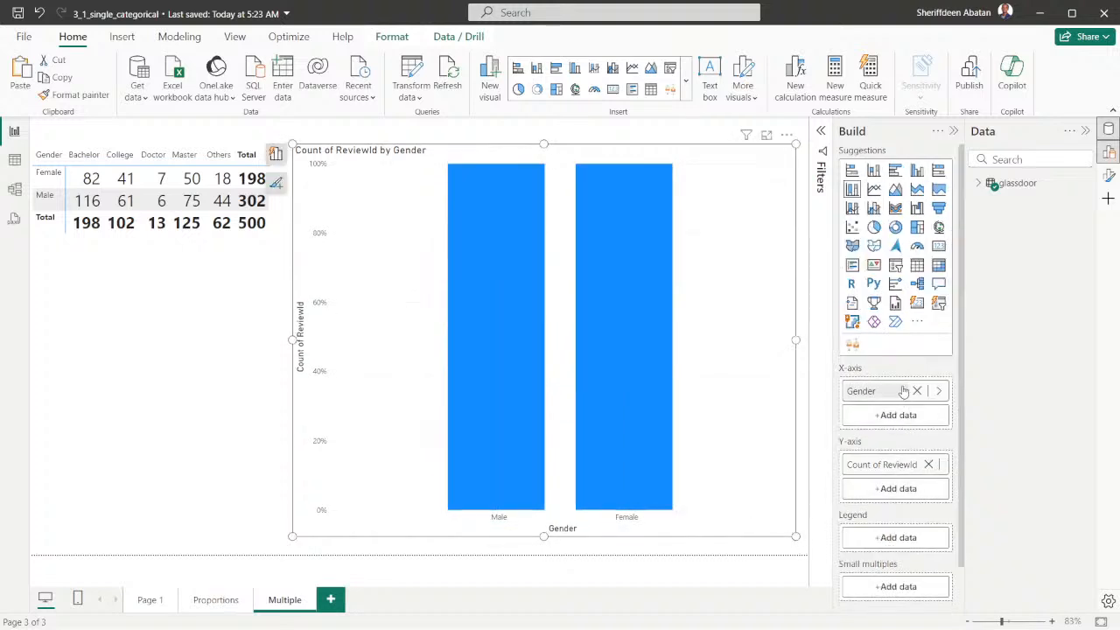
left_click(922, 372)
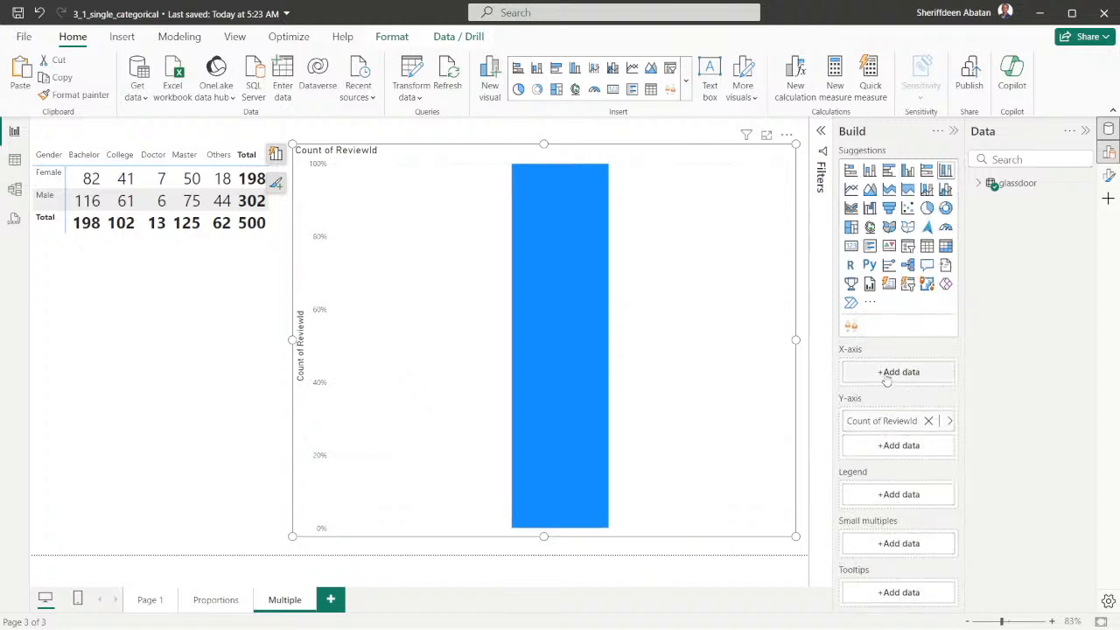
left_click(886, 375)
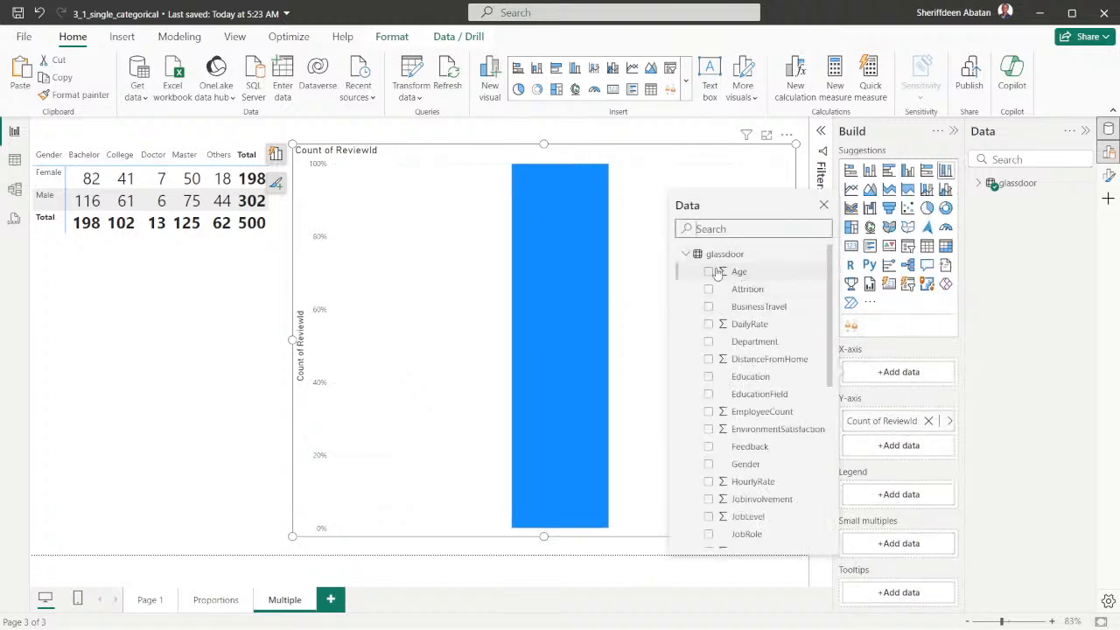
left_click(708, 376)
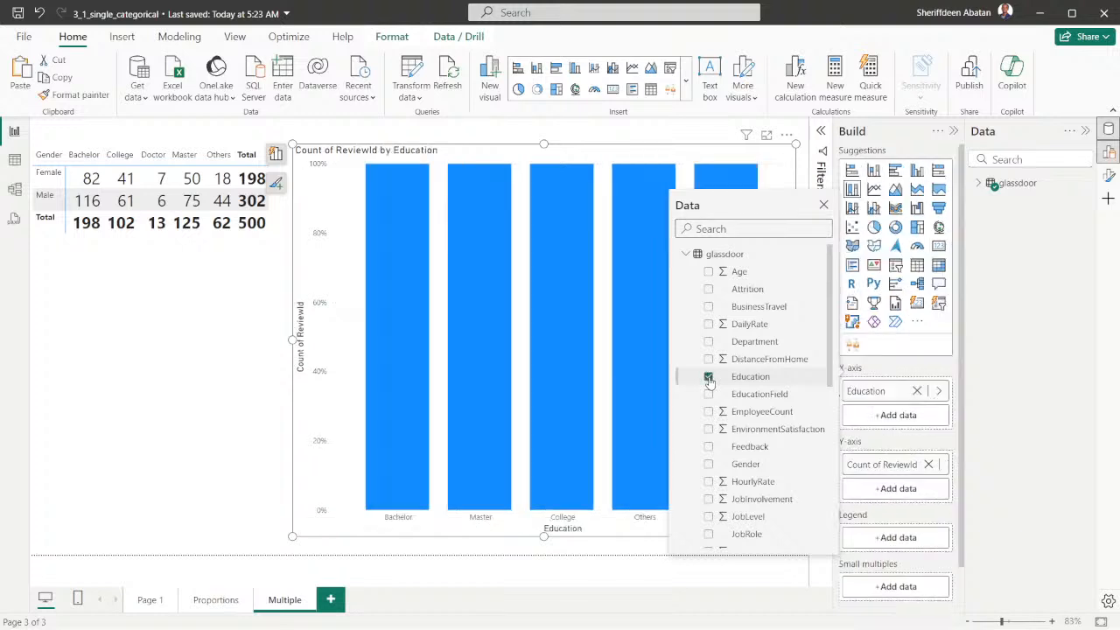
- Add Gender to the stacked column chart's legend and widen the chart toward the matrix
left_click(910, 514)
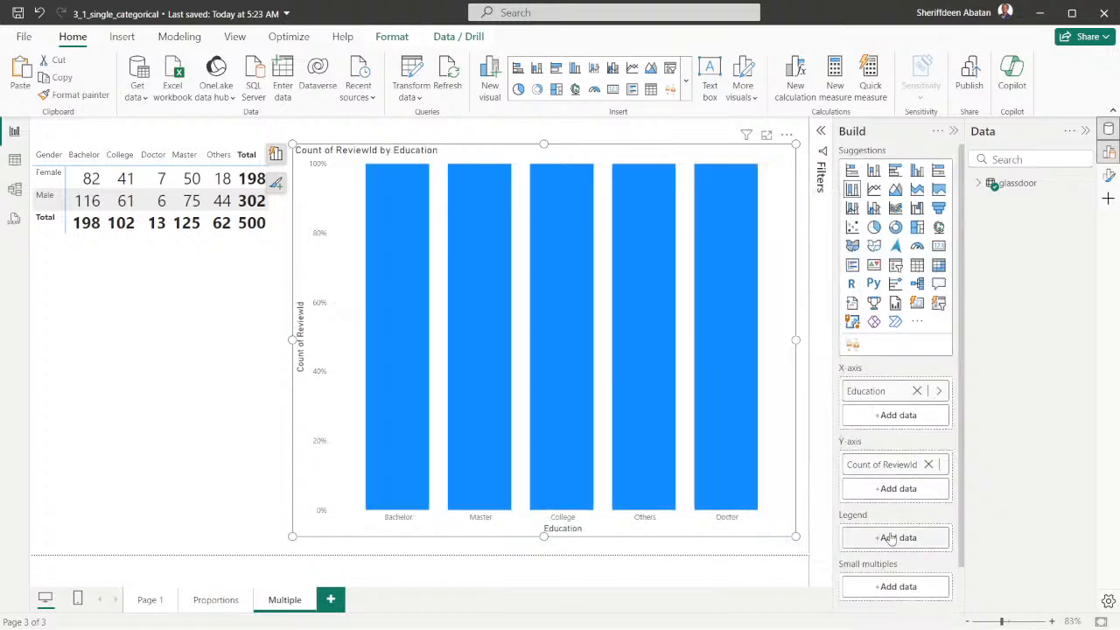
left_click(887, 539)
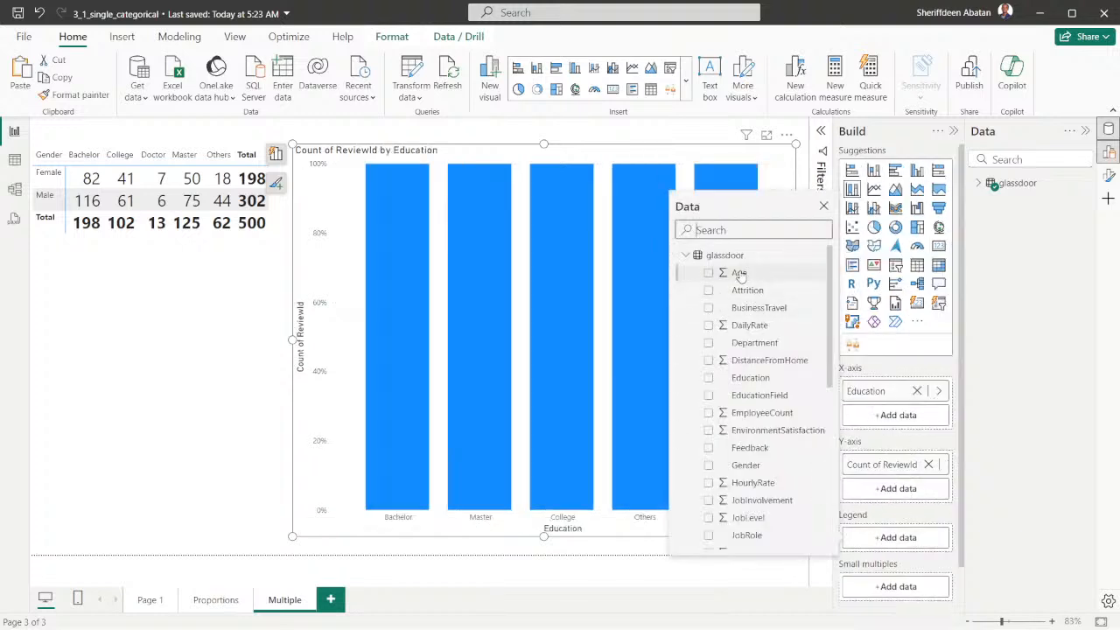
left_click(709, 465)
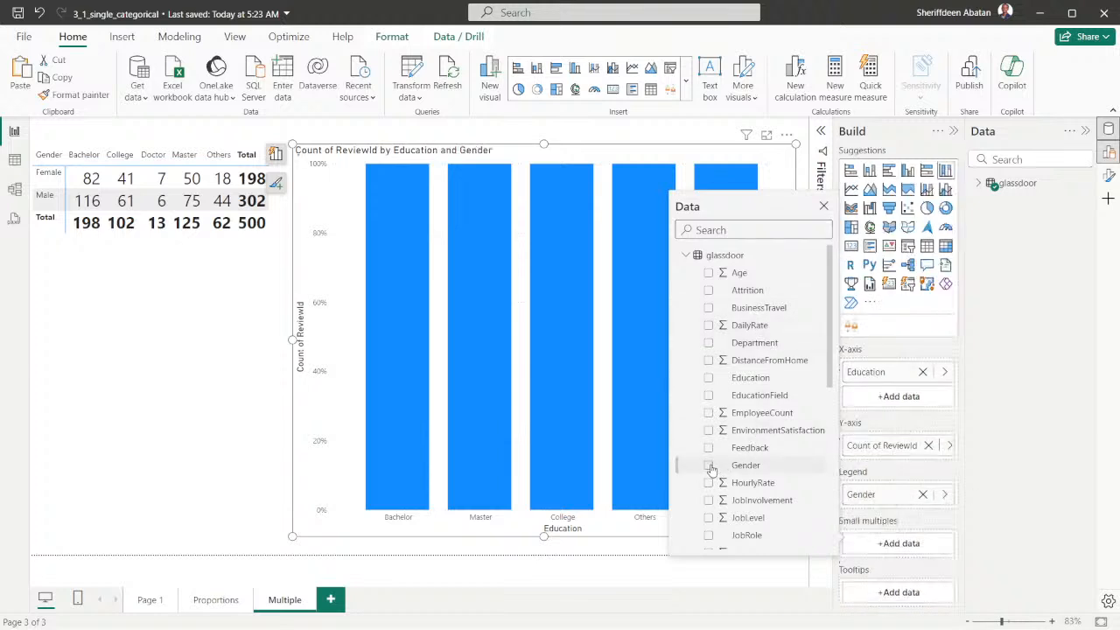
left_click(294, 541)
left_click_drag(292, 535, 256, 534)
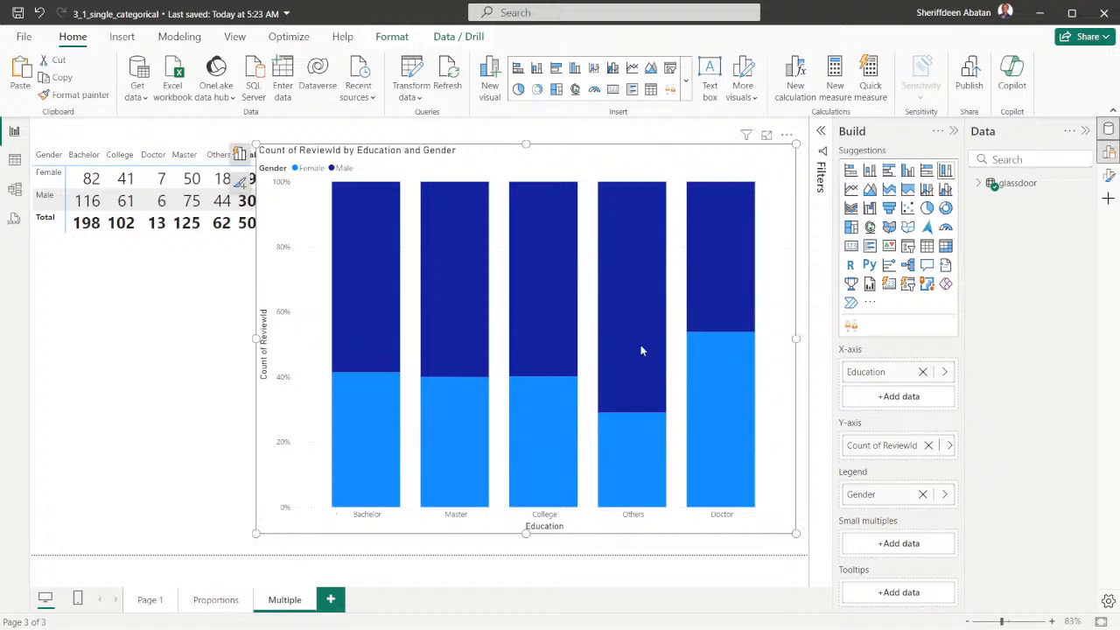
- Examine the review counts and percentages by gender in the Others, Doctor, Bachelor and Master columns
mouse_move(641, 349)
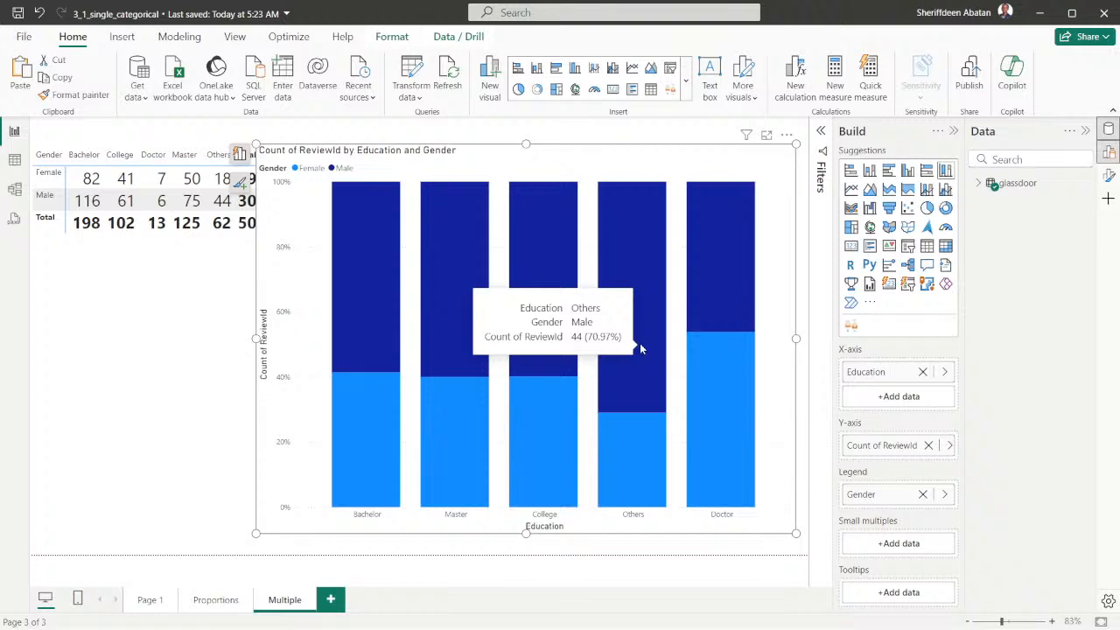
mouse_move(724, 275)
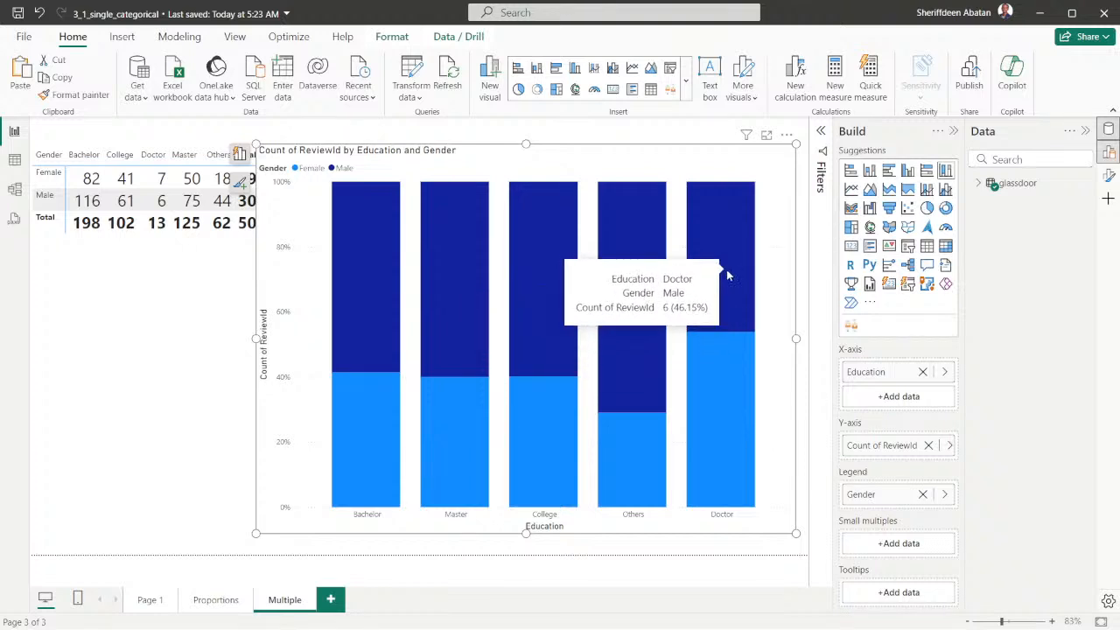
mouse_move(718, 442)
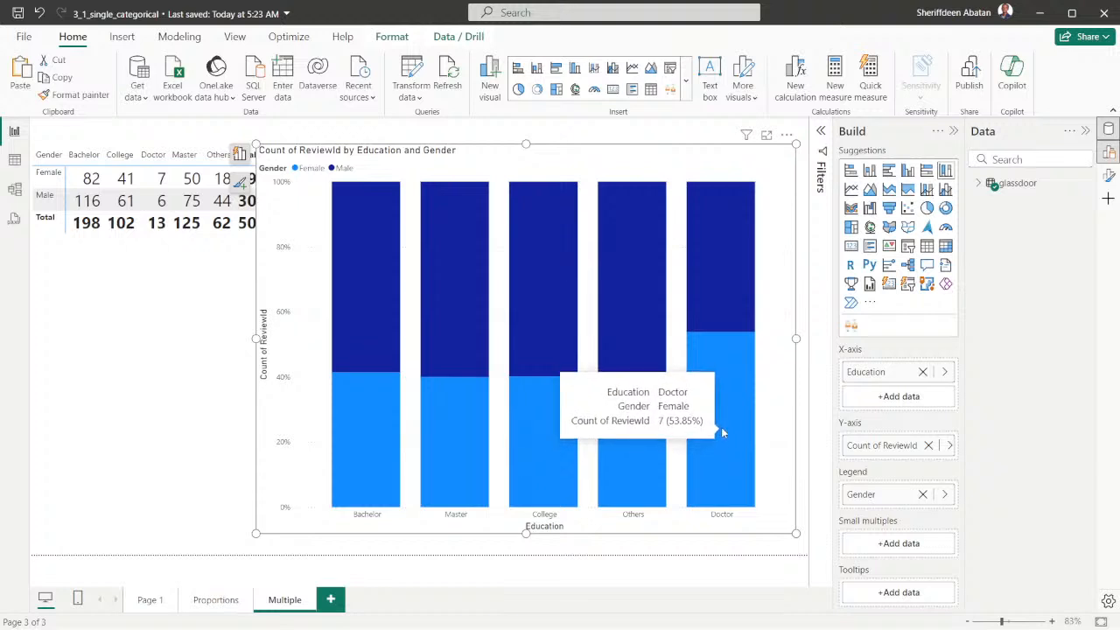
mouse_move(367, 320)
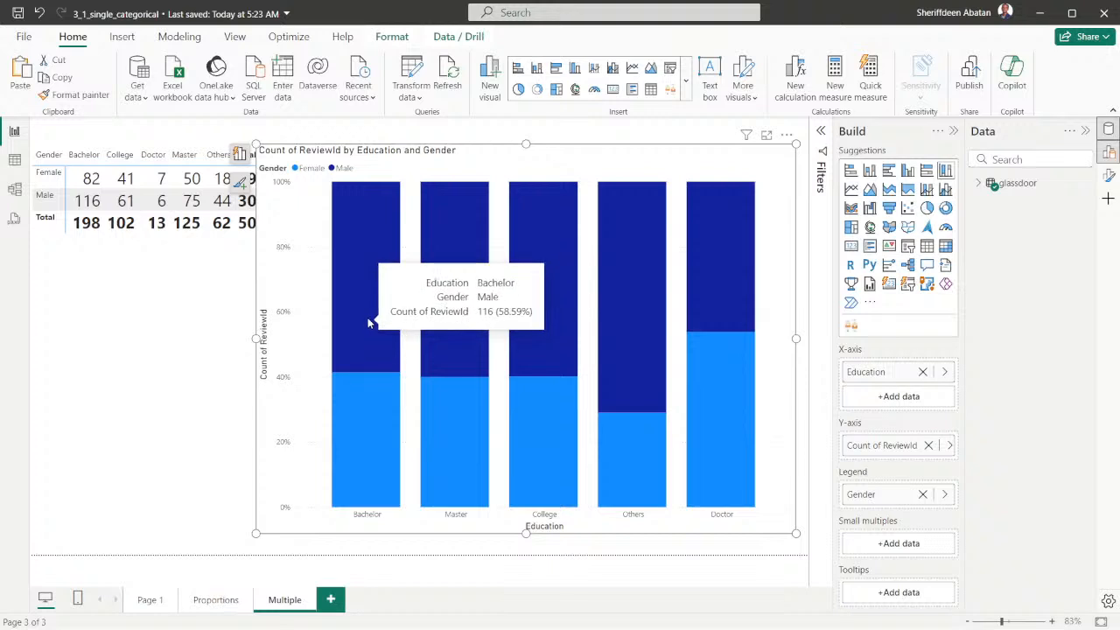
mouse_move(435, 316)
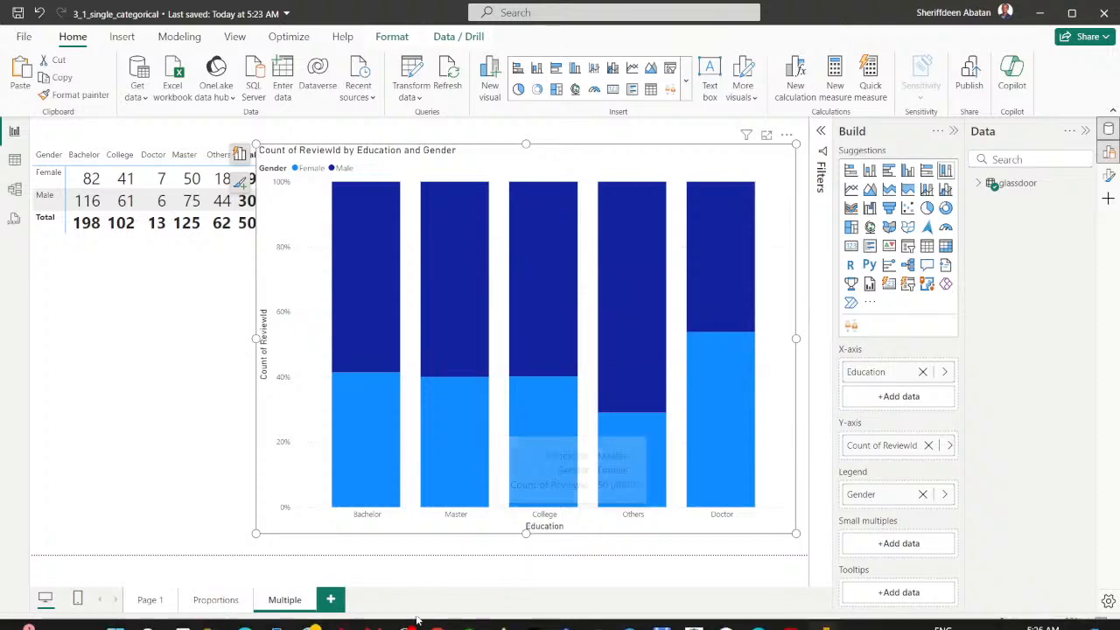
- Switch to DataCamp and advance the exercise to instruction 3 about the average HourlyRate matrix
left_click(438, 612)
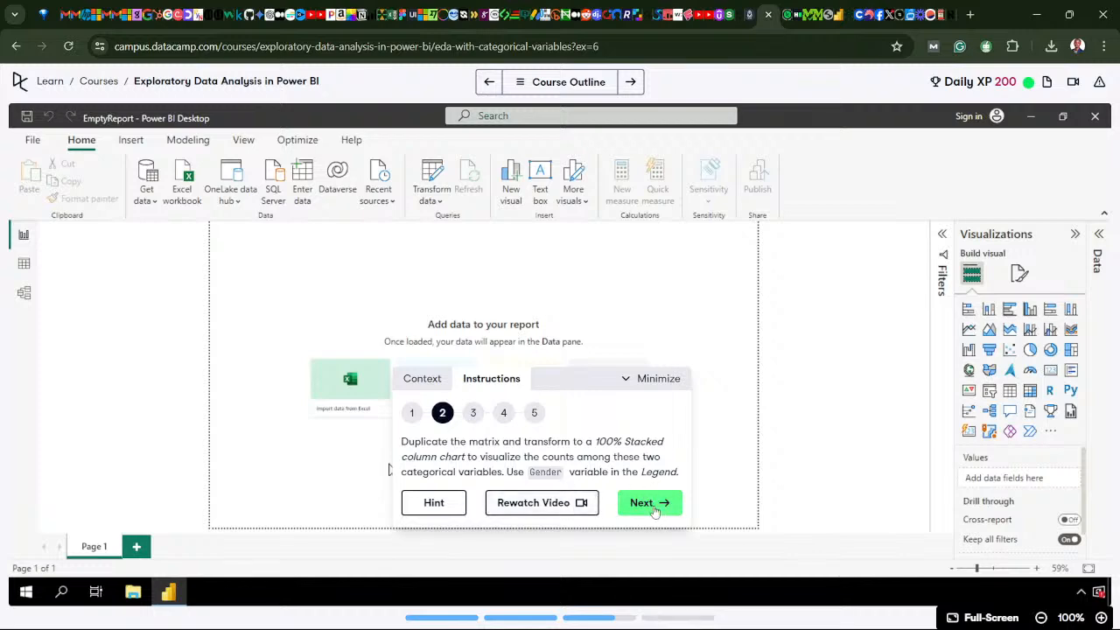
left_click(439, 616)
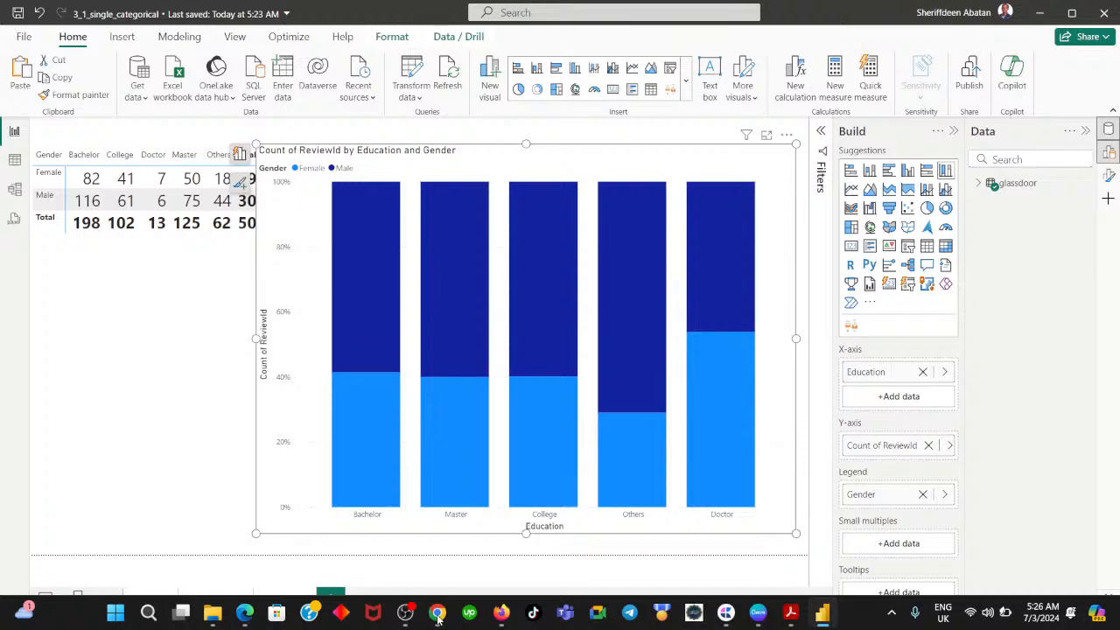
left_click(438, 614)
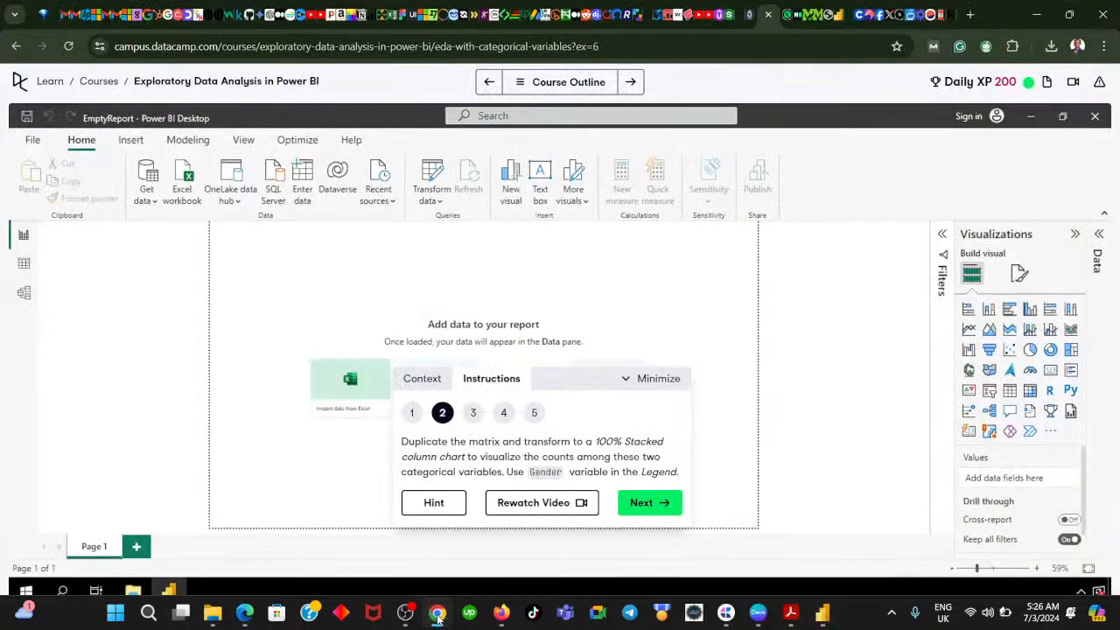
left_click(438, 615)
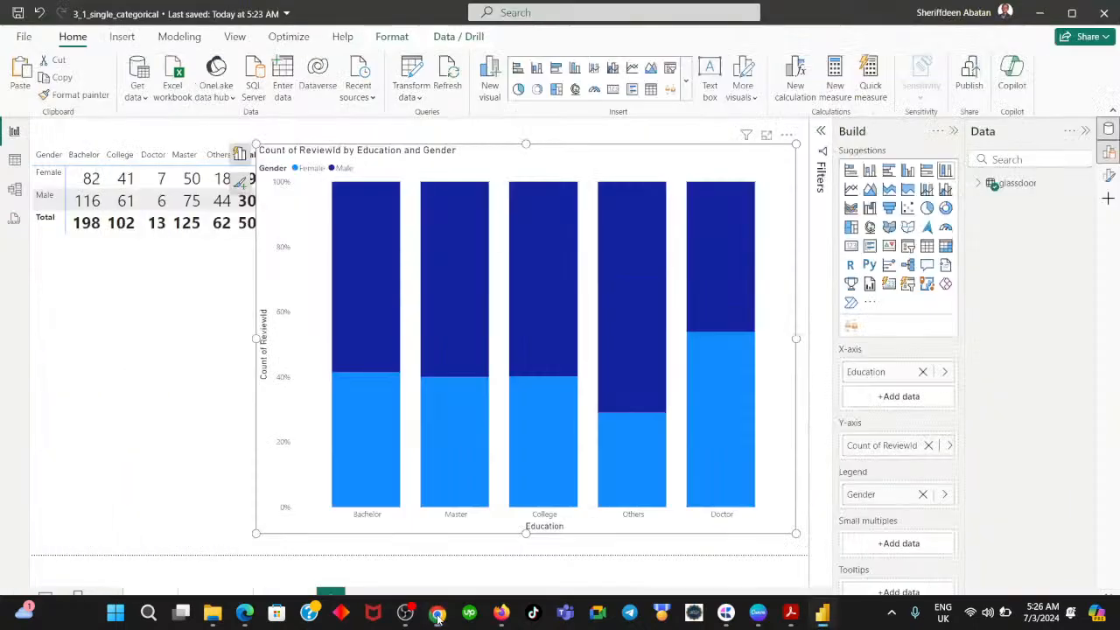
left_click(438, 616)
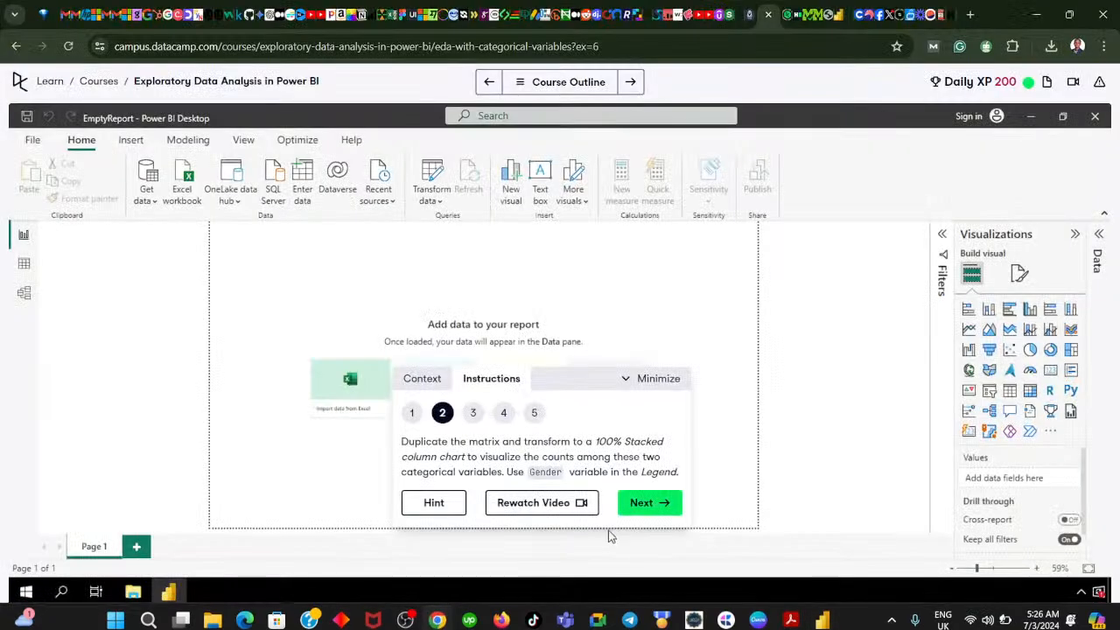
left_click(631, 505)
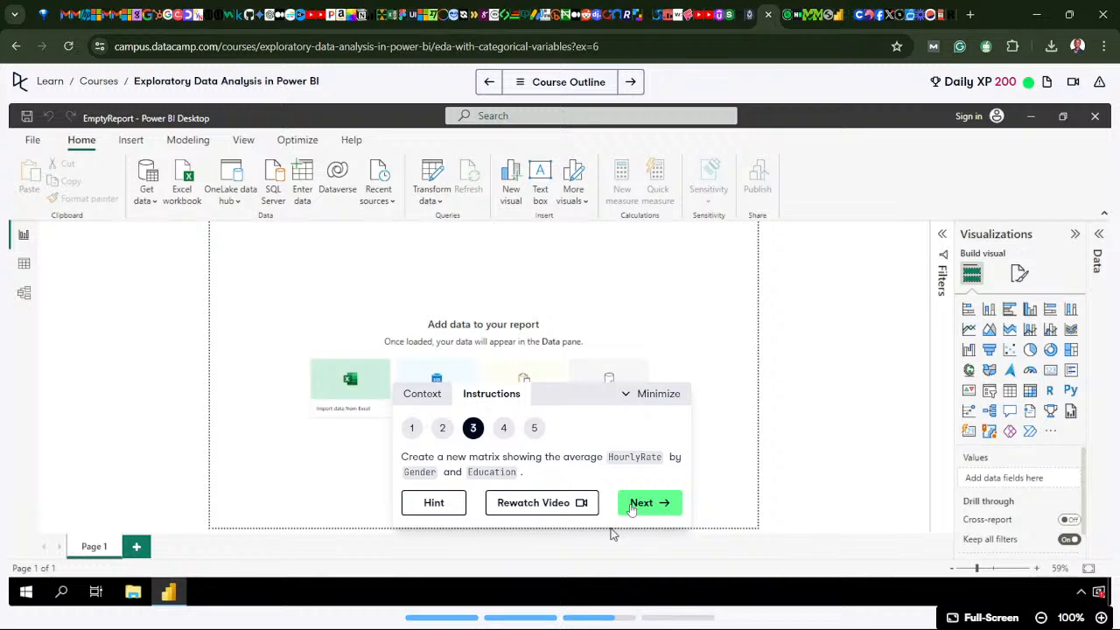
- Switch back to Power BI and shrink the stacked column chart to clear the matrix and free space below it
left_click(438, 616)
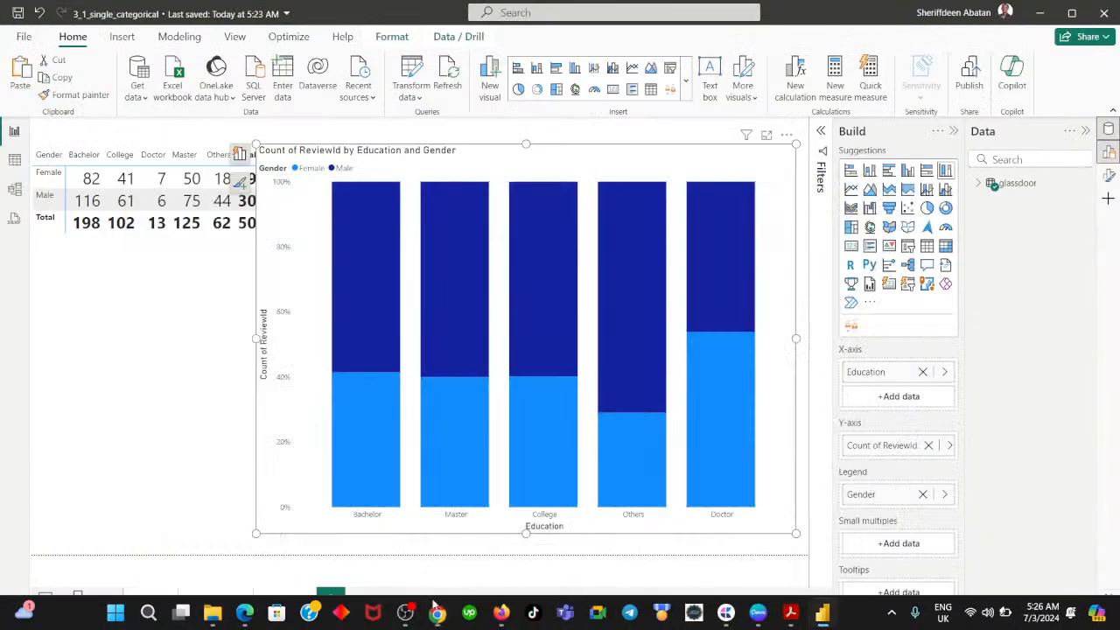
left_click_drag(253, 535, 362, 447)
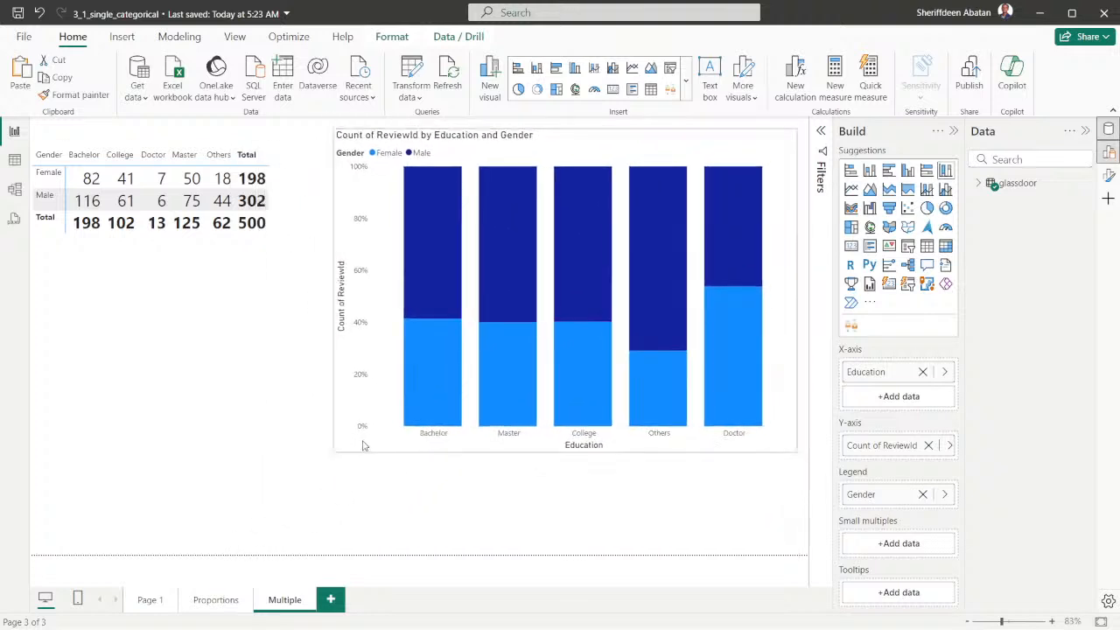
- Duplicate the Gender and Education matrix below the original, make the copy taller, and switch to DataCamp to recheck instruction 3
left_click(160, 262)
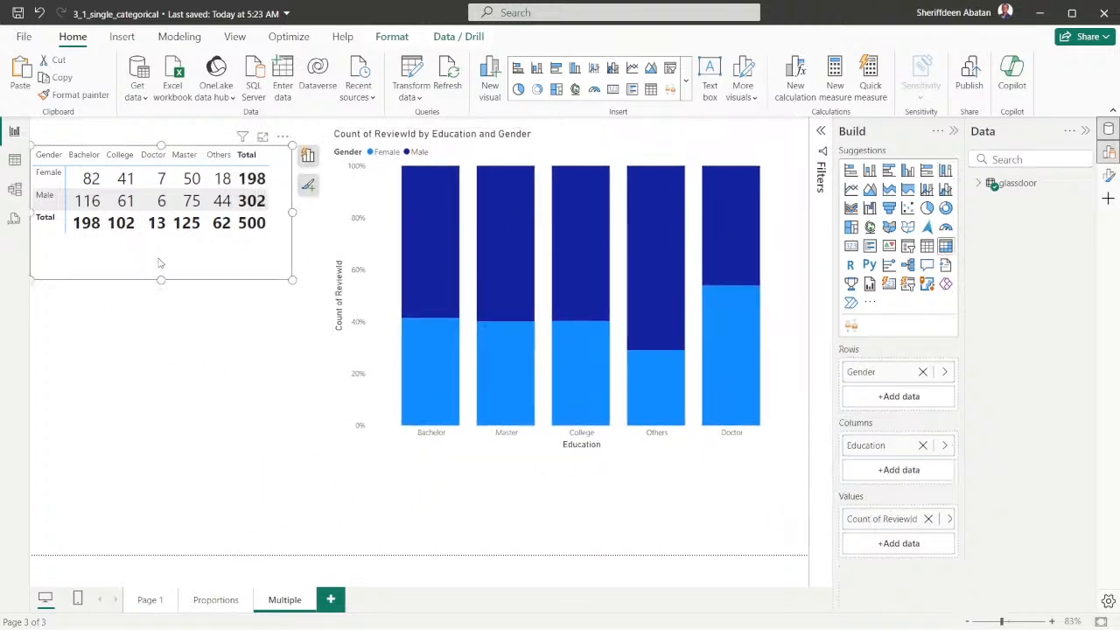
key("ctrl+v")
left_click_drag(190, 270, 205, 427)
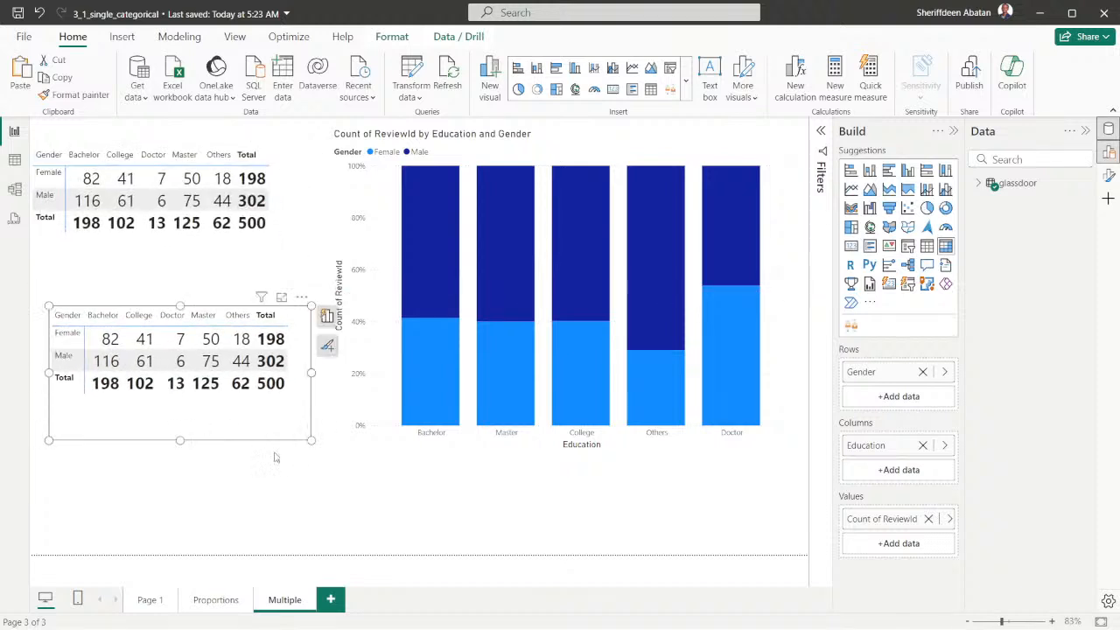
left_click_drag(311, 440, 313, 486)
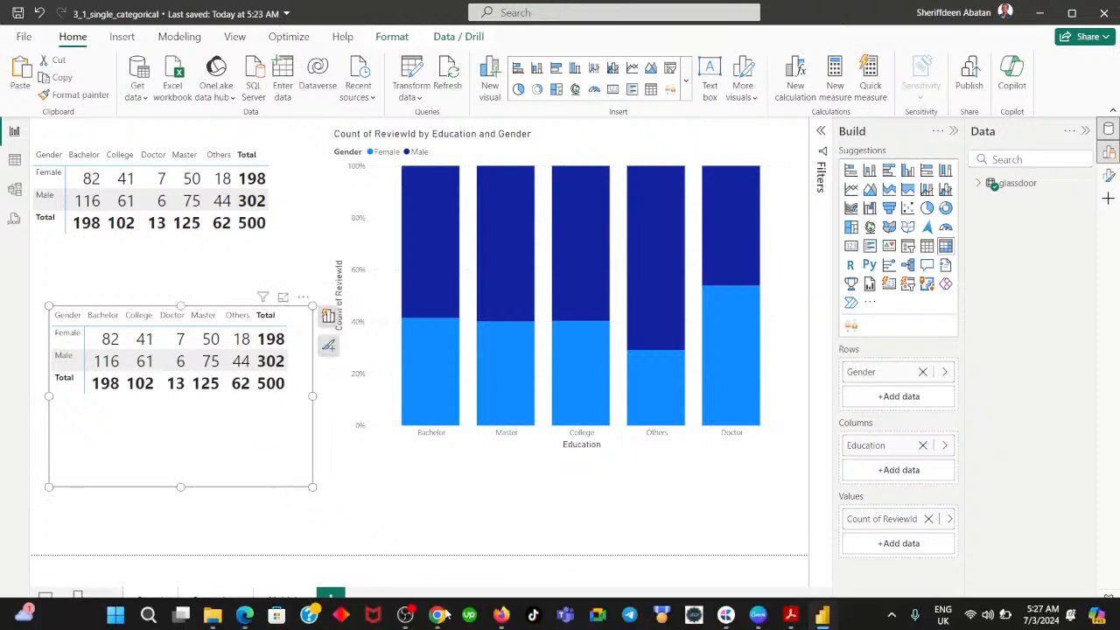
left_click(440, 616)
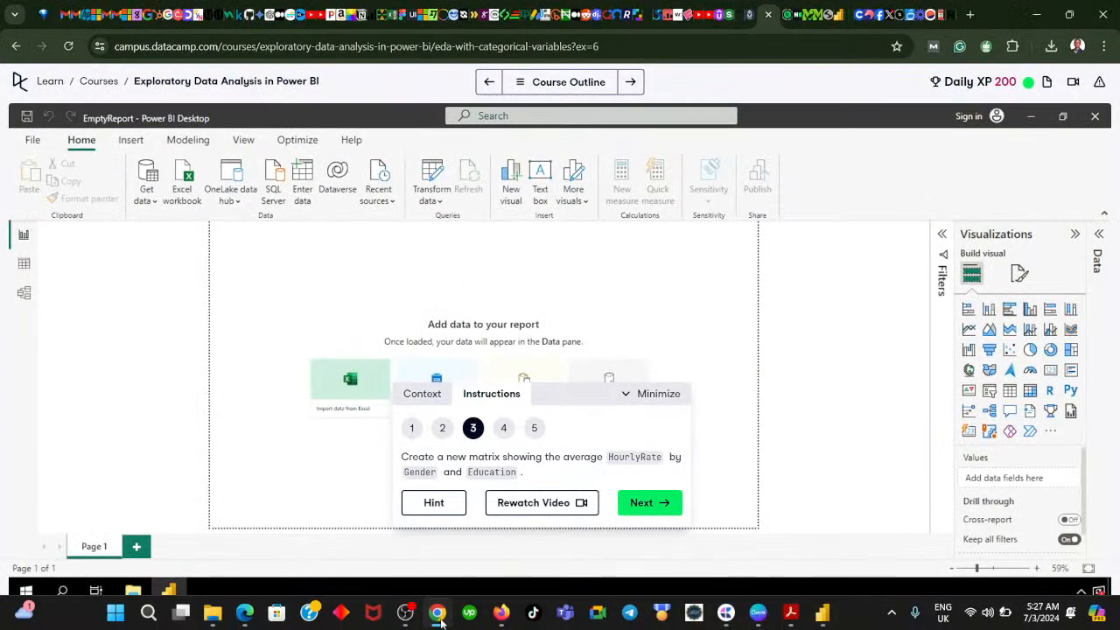
- Switch back to Power BI, replace Count of ReviewId with HourlyRate in the duplicated matrix, and widen it to fit all columns
left_click(440, 616)
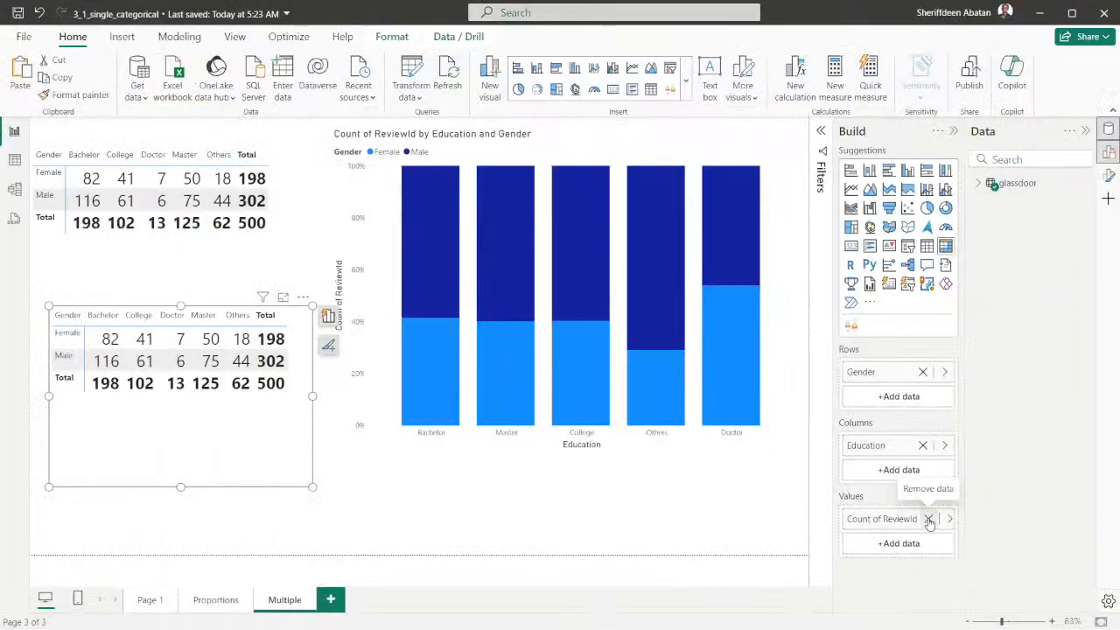
left_click(929, 520)
left_click(879, 520)
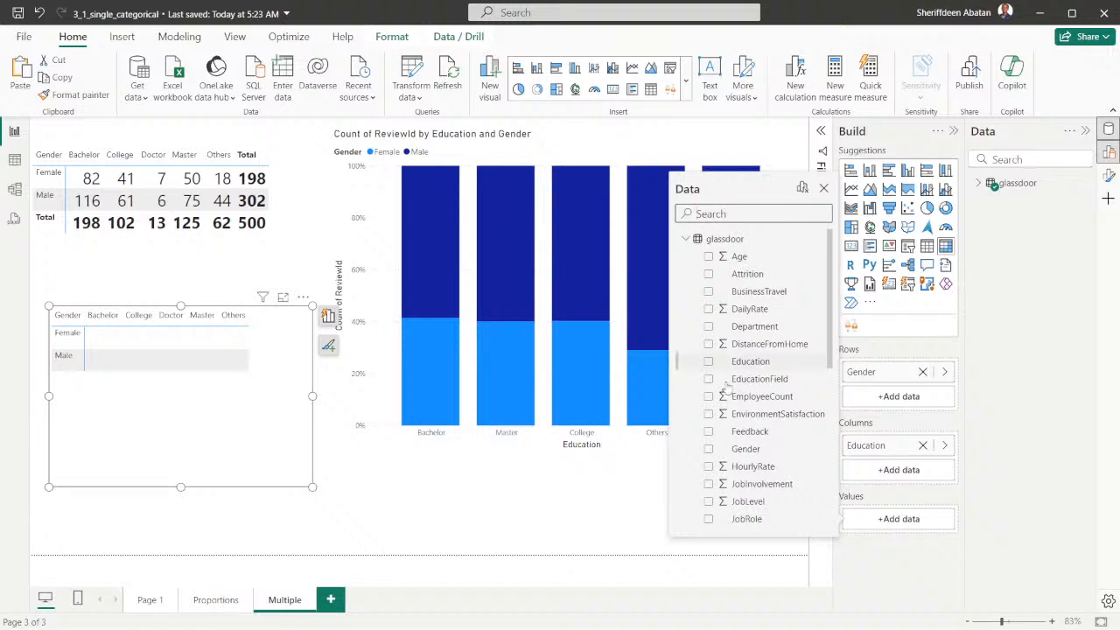
left_click(735, 468)
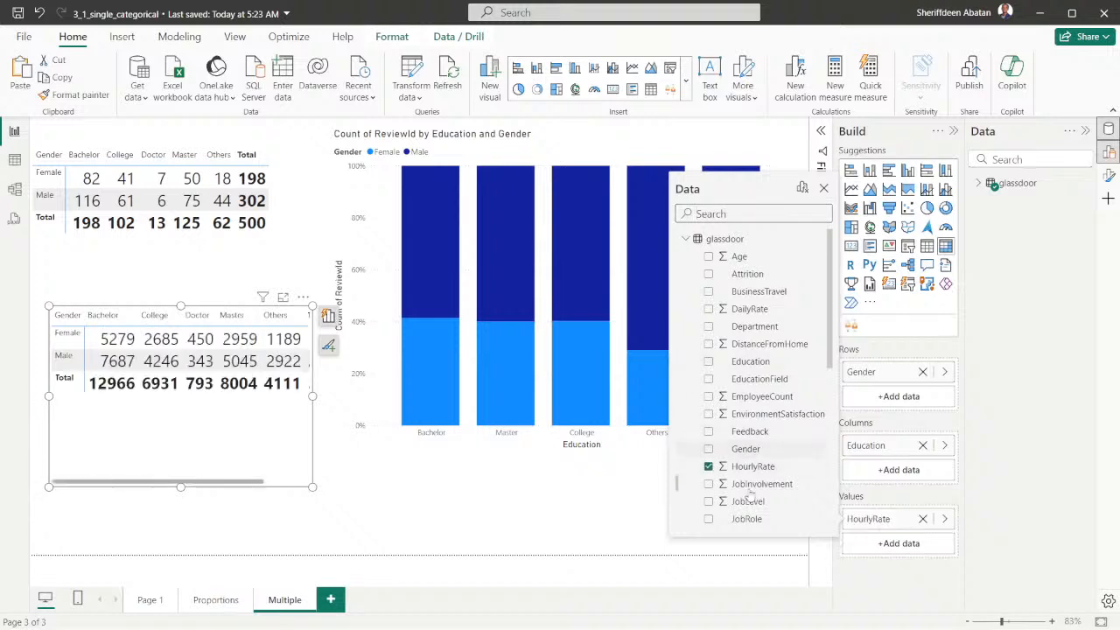
left_click(468, 530)
left_click_drag(312, 396, 389, 417)
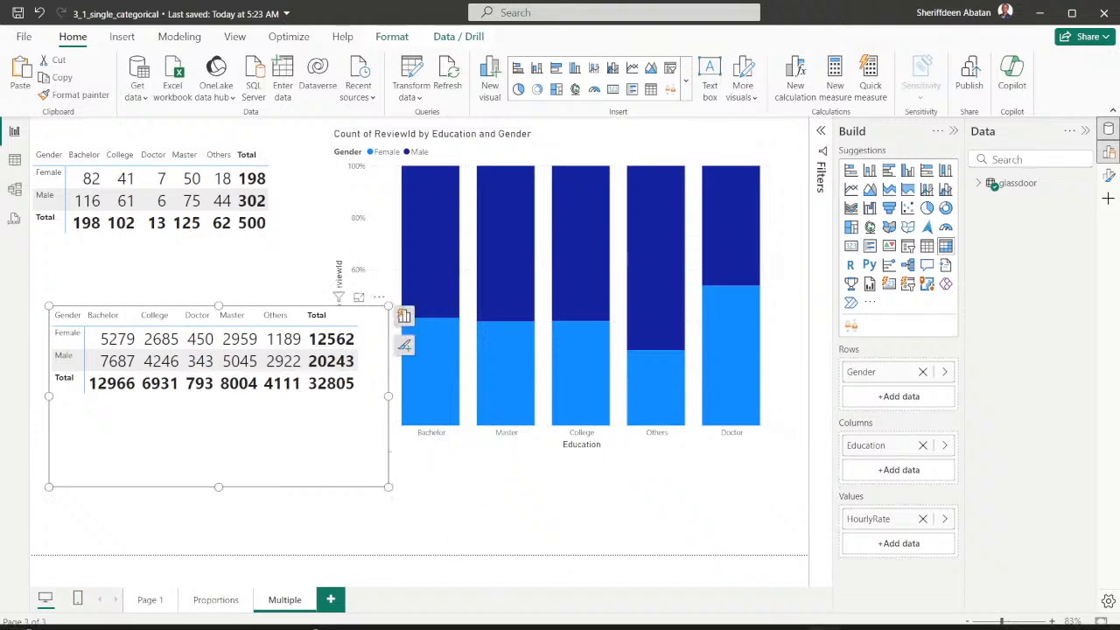
- Recheck instruction 3 in DataCamp, and summarize HourlyRate as Average in the lower Power BI matrix
left_click(438, 613)
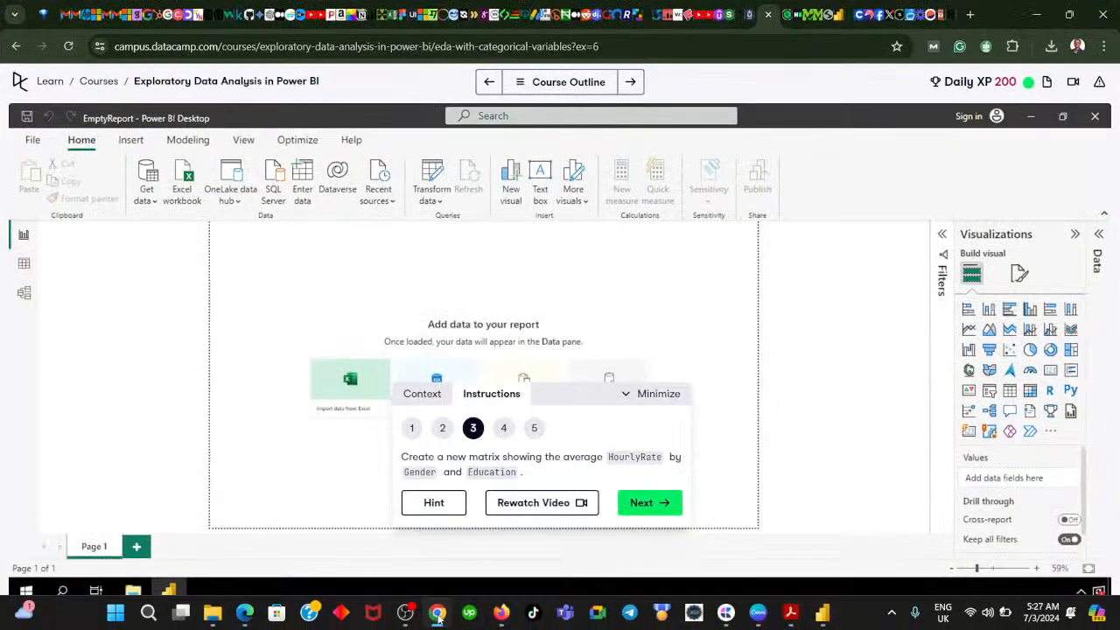
left_click(437, 615)
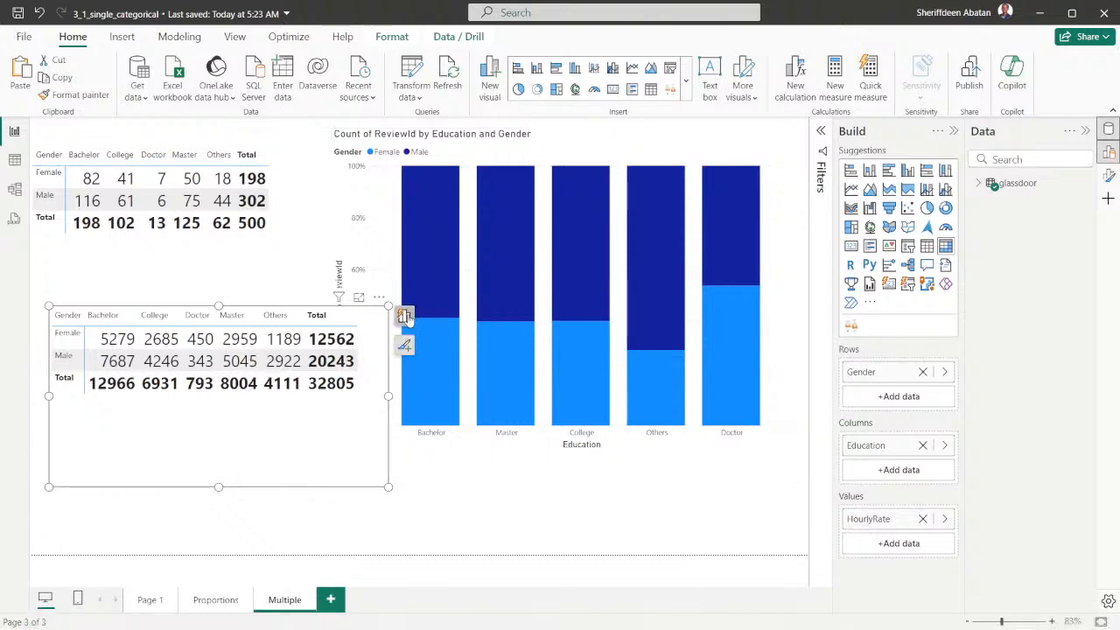
left_click(947, 521)
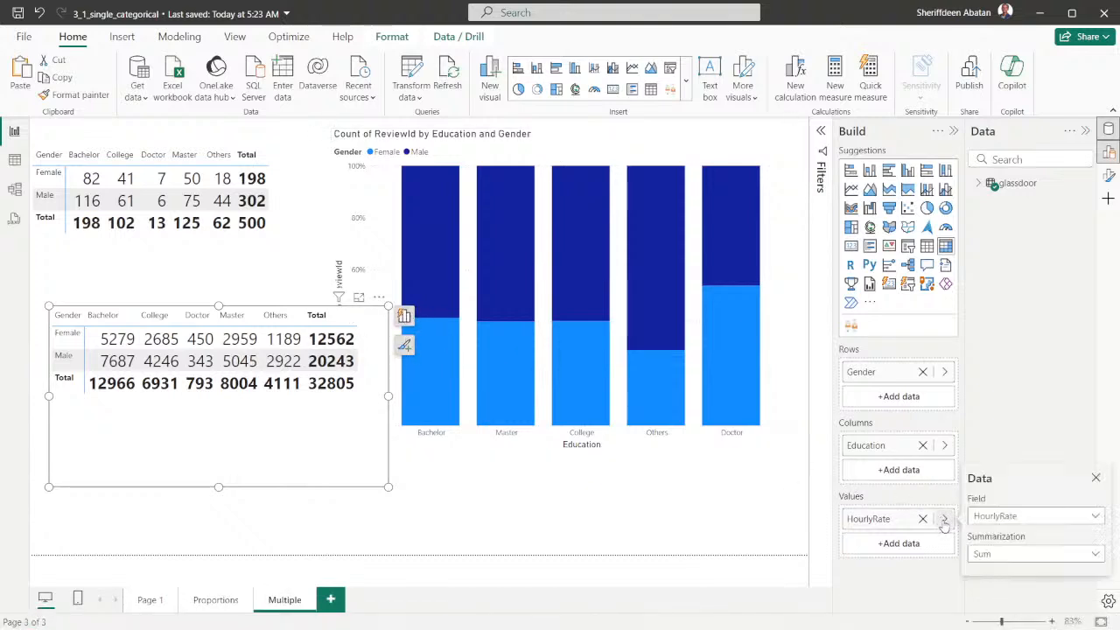
left_click(997, 553)
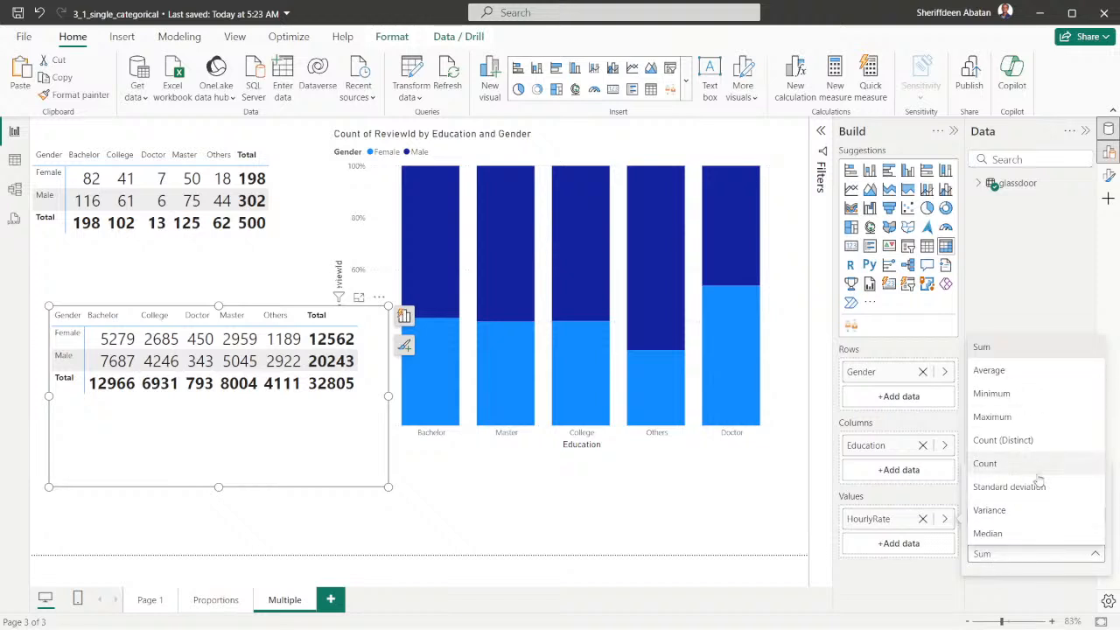
left_click(994, 370)
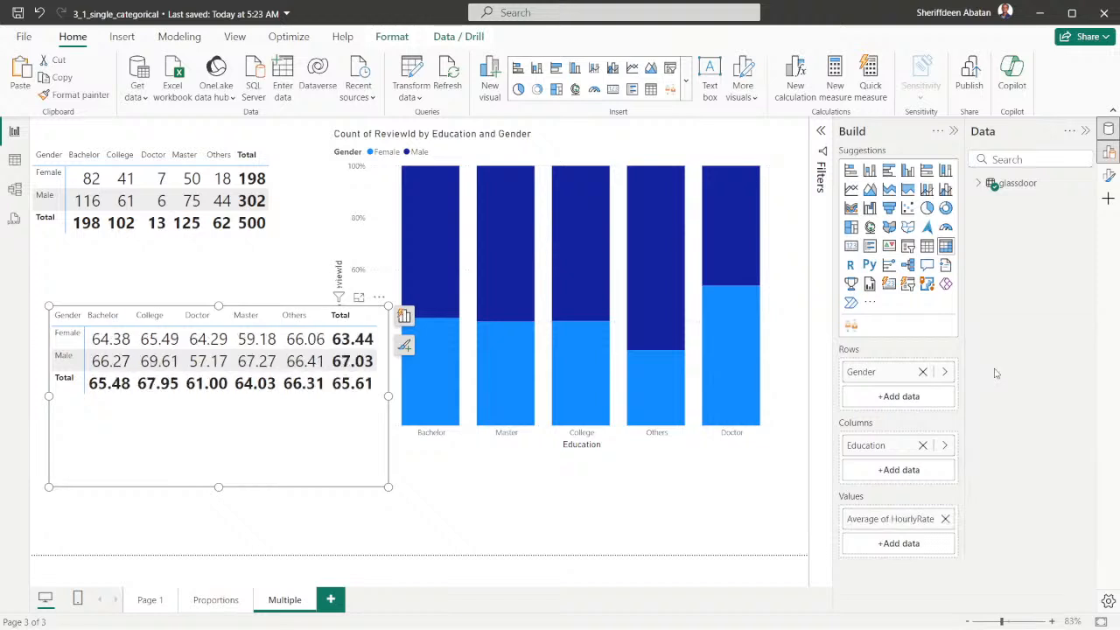
- Adjust the average HourlyRate matrix's size and position, advance the DataCamp exercise to instruction 4, and return to Power BI
mouse_move(388, 487)
left_mouse_down()
mouse_move(402, 505)
mouse_move(373, 491)
left_mouse_up()
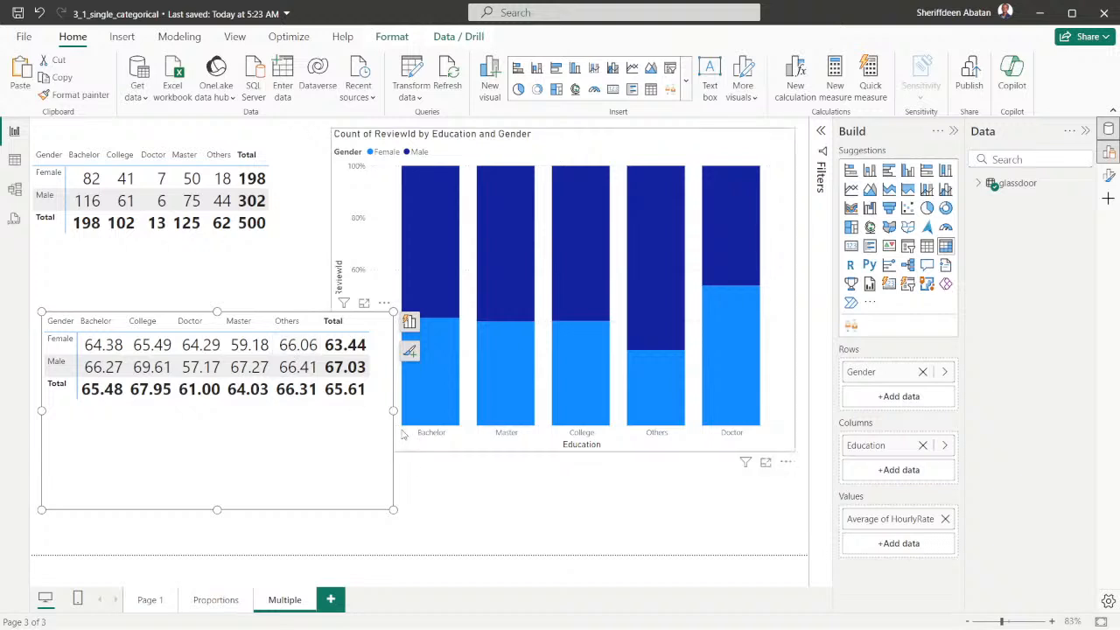
mouse_move(370, 480)
left_mouse_down()
mouse_move(357, 466)
mouse_move(377, 468)
mouse_move(369, 476)
left_mouse_up()
mouse_move(437, 616)
left_click(514, 534)
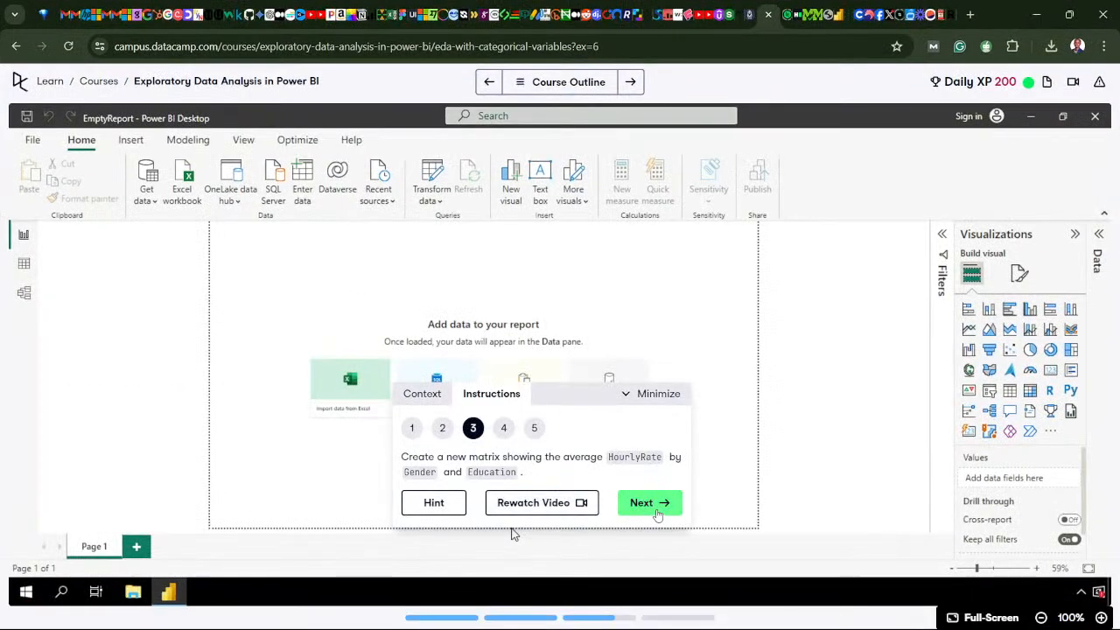
left_click(658, 514)
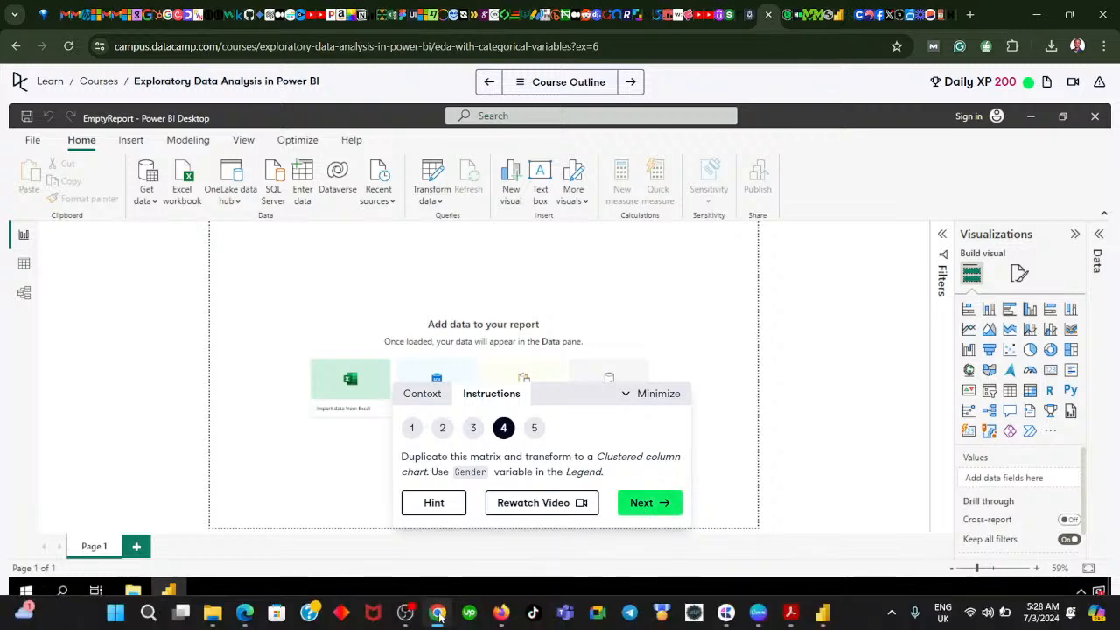
left_click(440, 617)
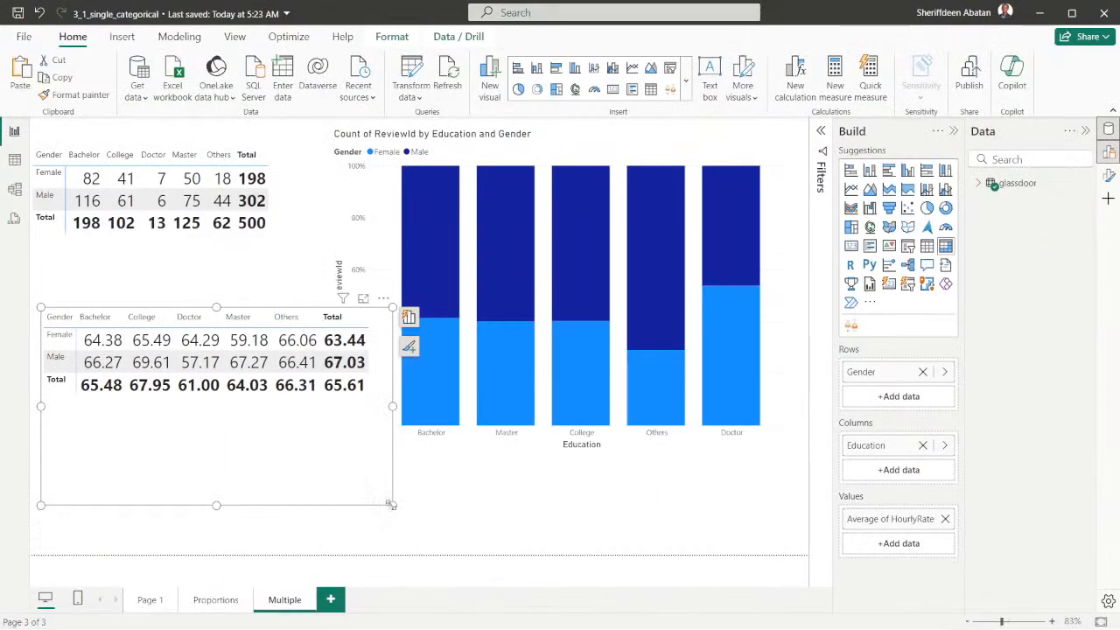
- Narrow the average HourlyRate matrix directly under the count matrix and place a duplicate of it over the stacked chart's lower part
left_click_drag(391, 504, 292, 498)
left_click_drag(242, 458, 237, 412)
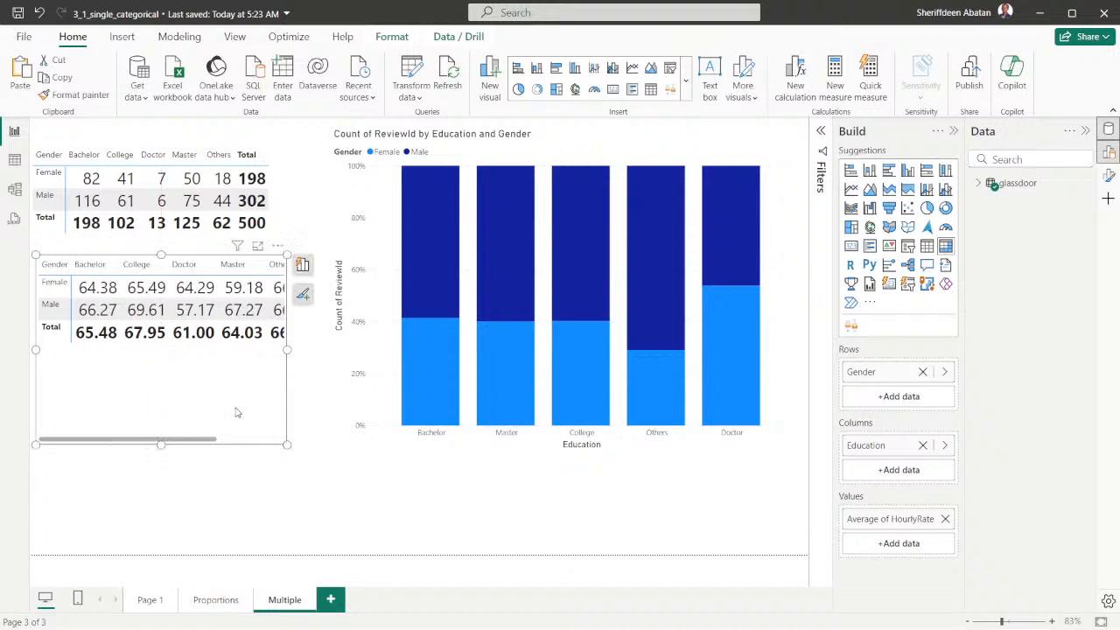
key("ctrl+c")
key("ctrl+v")
left_click_drag(268, 428, 584, 524)
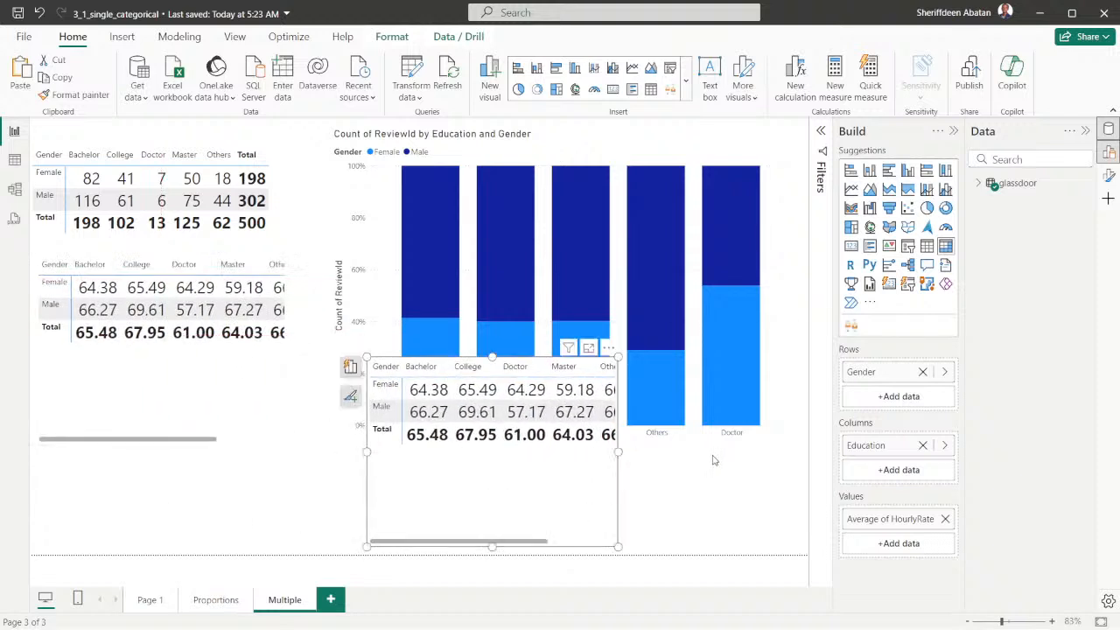
- Shrink the stacked column chart to clear the duplicated matrix, and convert that duplicate to a clustered column chart
left_click(792, 448)
left_click_drag(798, 455, 697, 355)
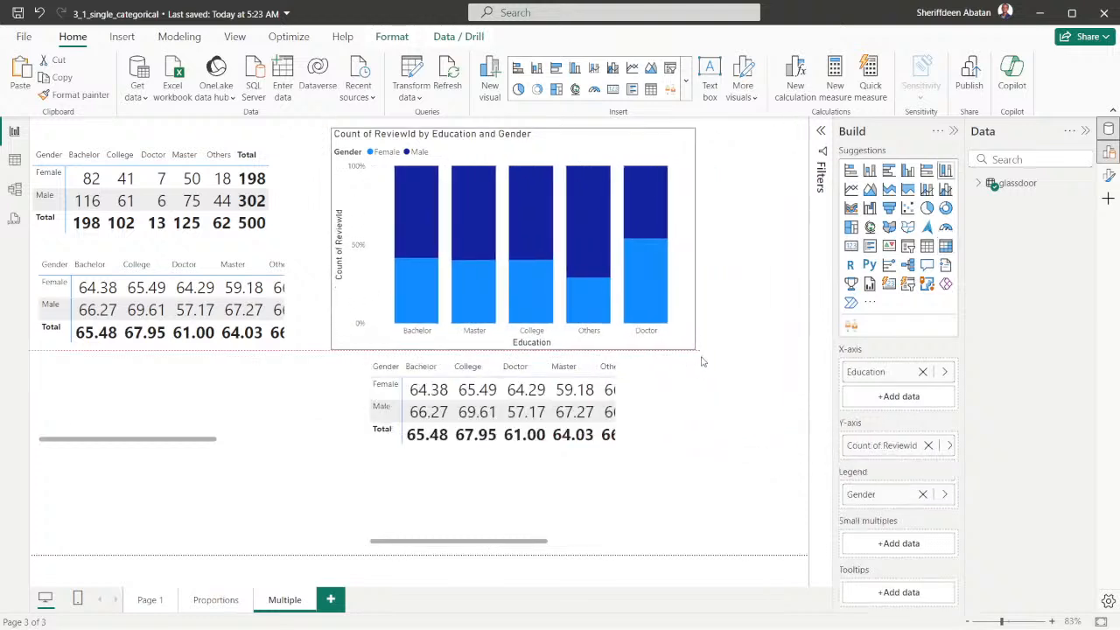
left_click(490, 476)
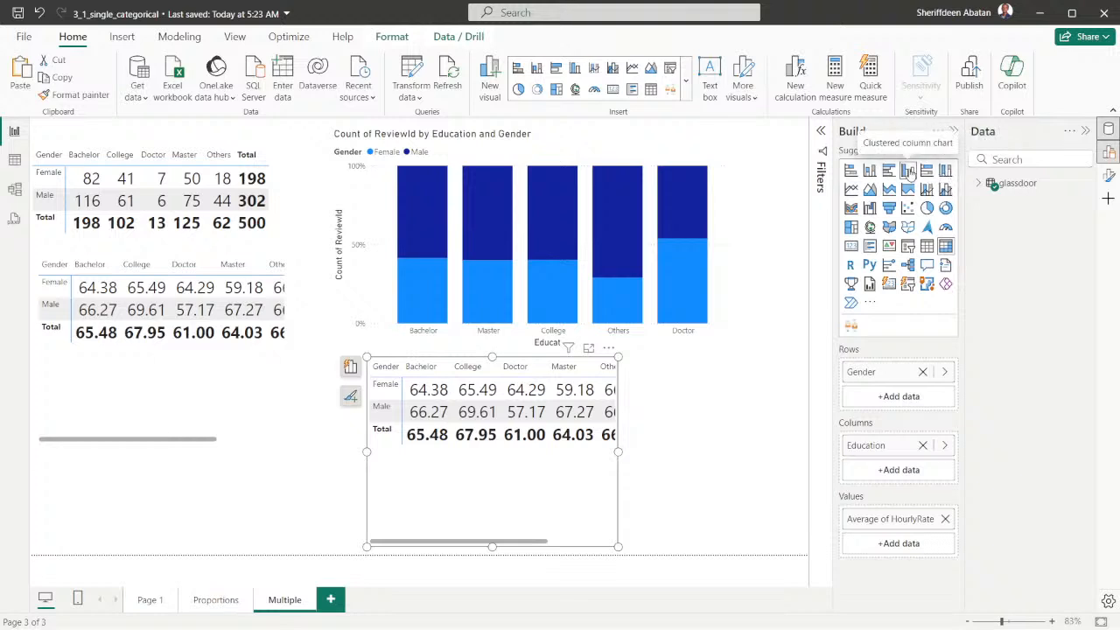
left_click(436, 614)
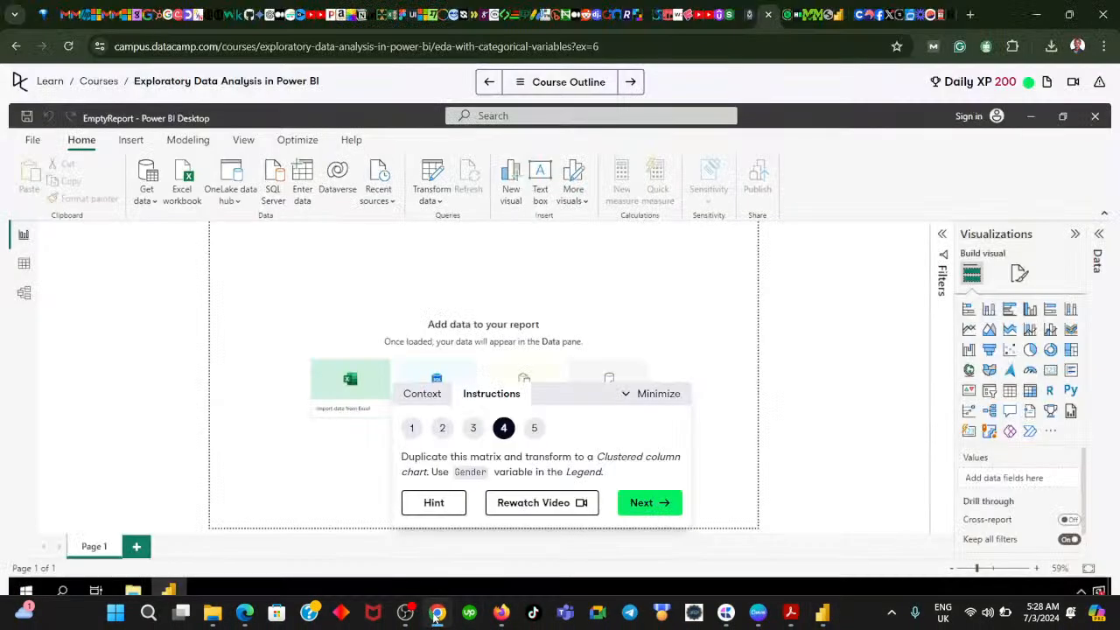
left_click(436, 614)
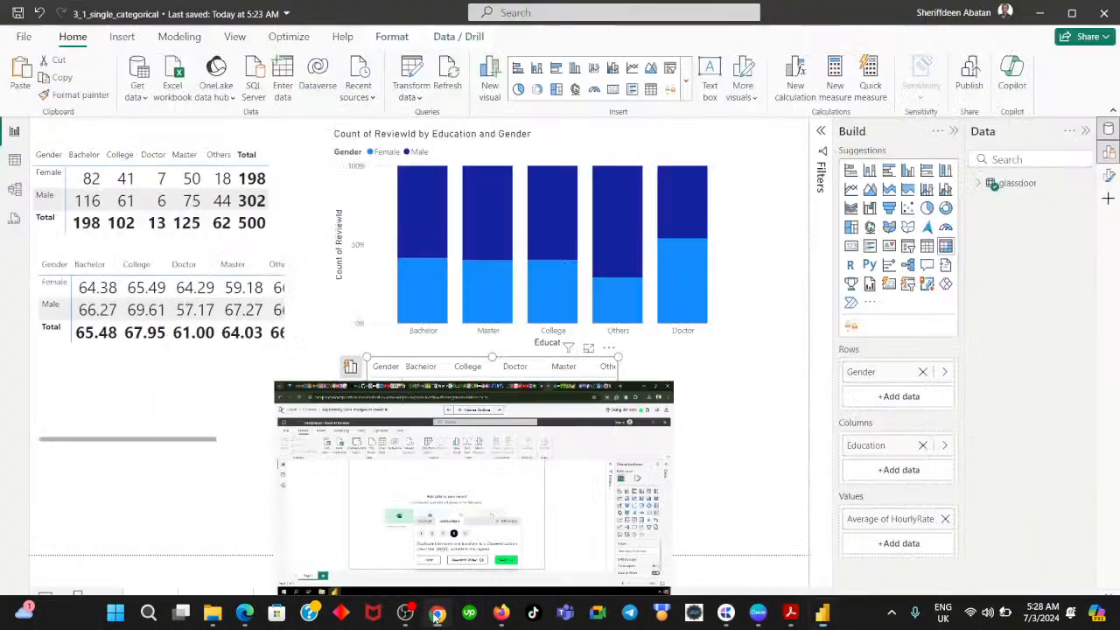
left_click(907, 172)
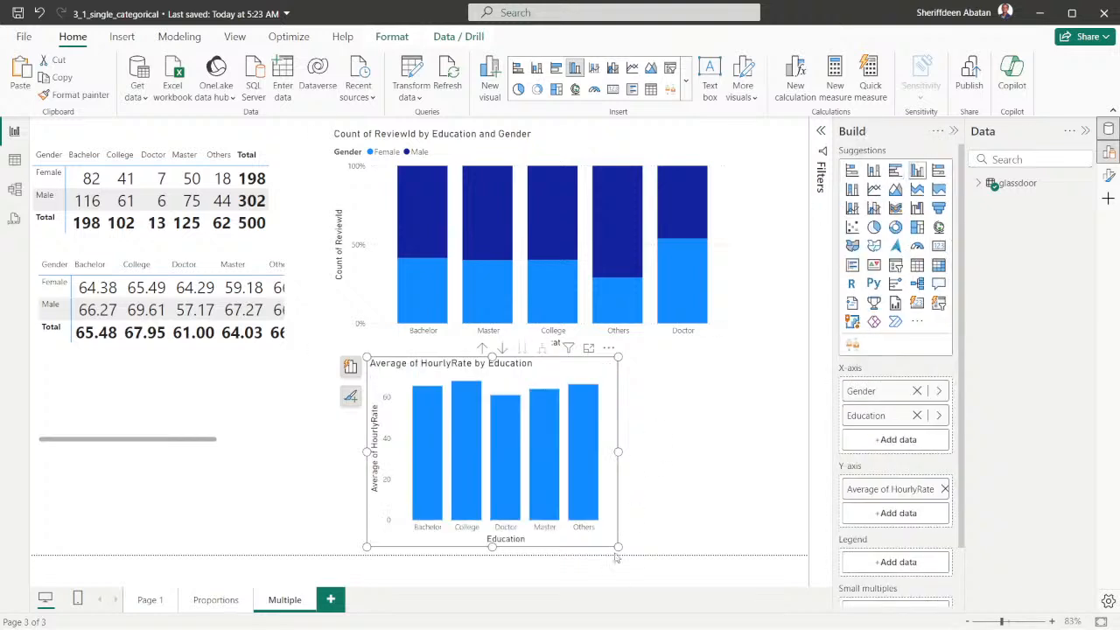
- Enlarge the clustered column chart and move it over the lower matrix area of the report page
left_click_drag(394, 388, 165, 286)
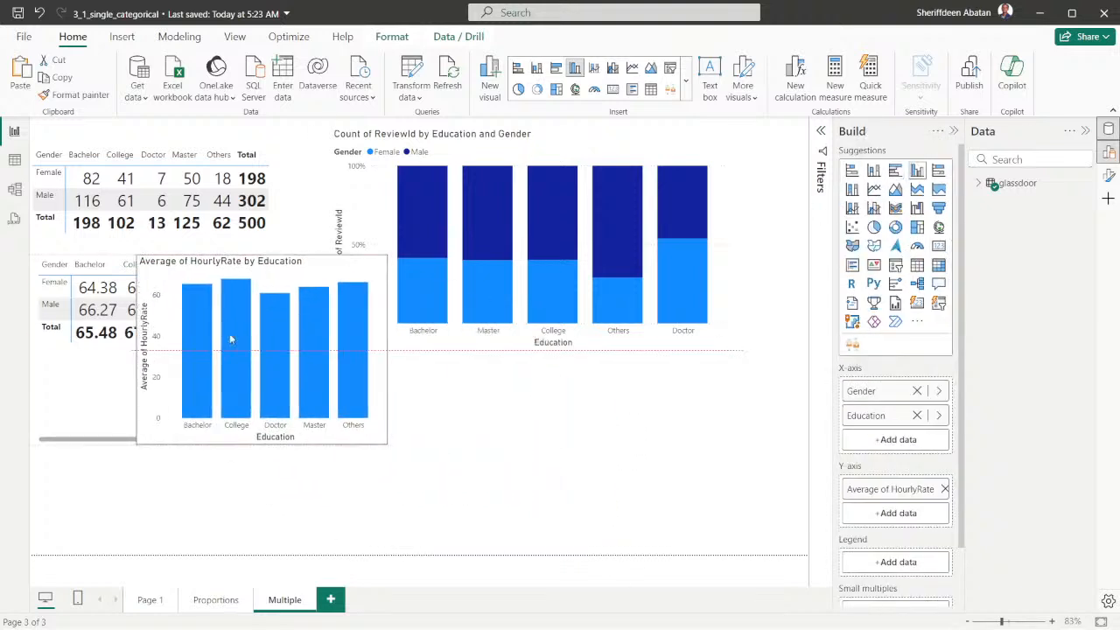
left_click_drag(389, 446, 595, 538)
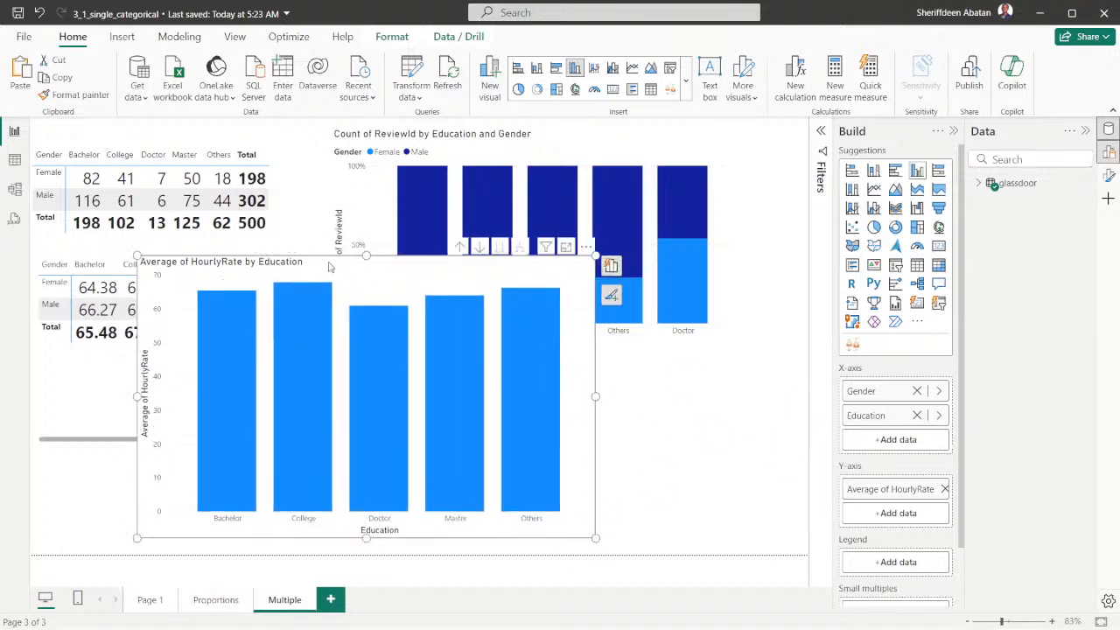
left_click_drag(329, 267, 289, 241)
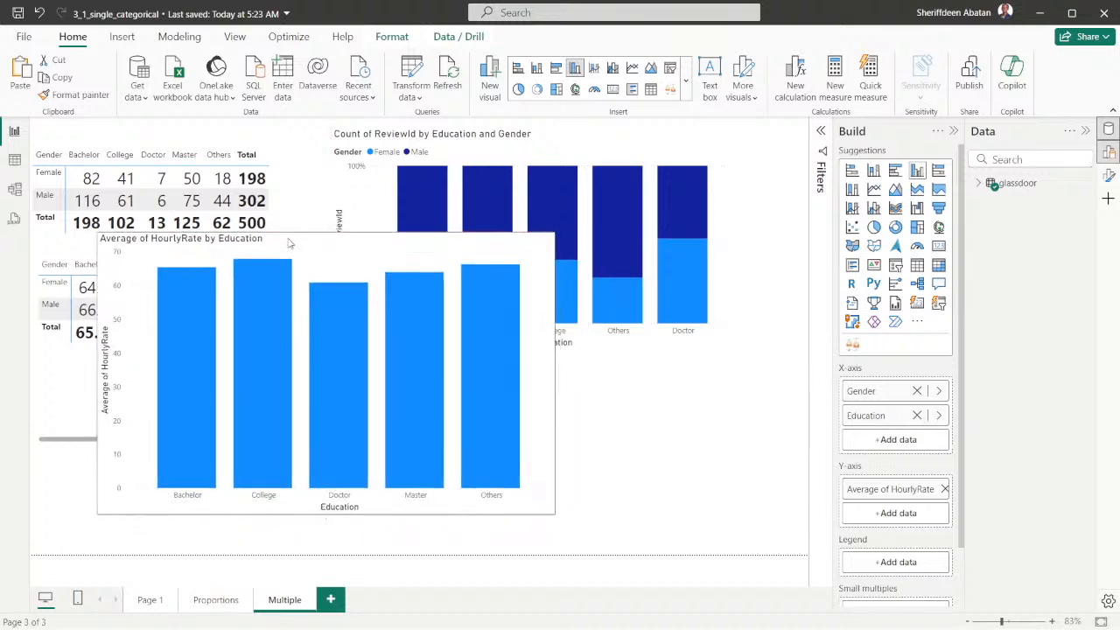
- Remove Gender from the clustered column chart's X-axis and use it as the Legend, keeping Education on the X-axis
left_click(917, 391)
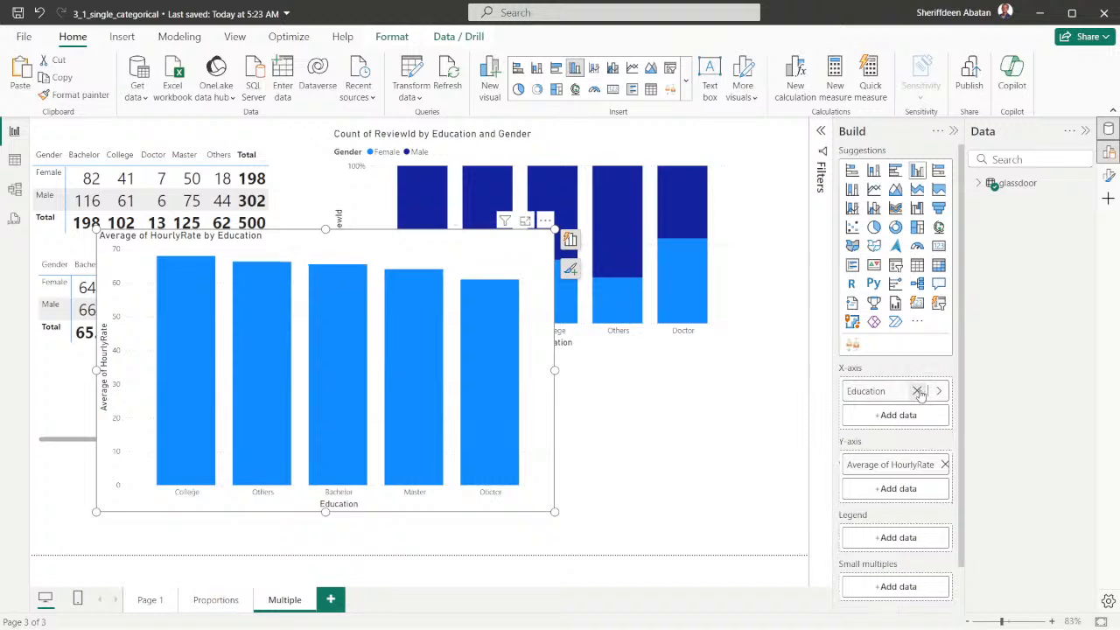
left_click(887, 541)
left_click(709, 465)
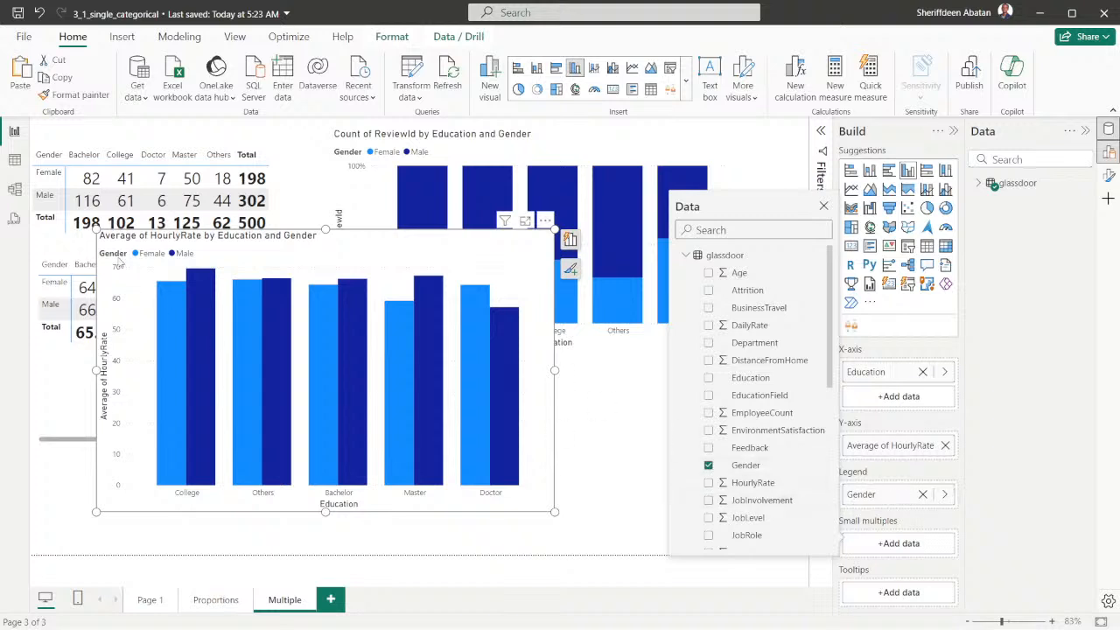
left_click(151, 265)
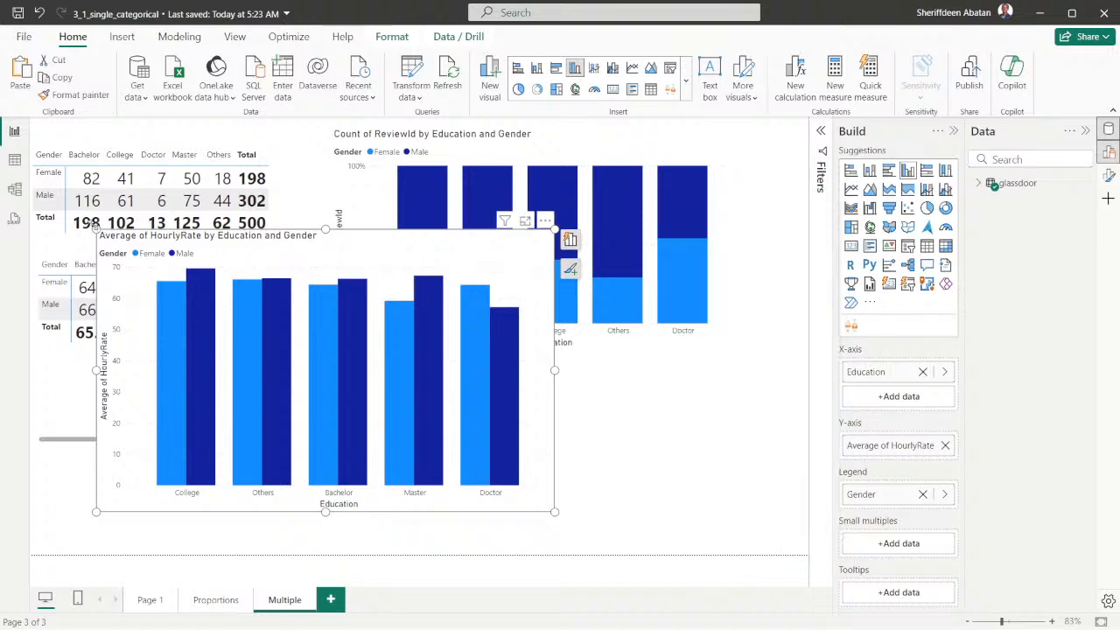
- Resize and reposition the clustered and stacked column charts so they stand side by side at similar heights without overlapping
left_click_drag(94, 227, 61, 170)
left_click_drag(542, 490, 504, 500)
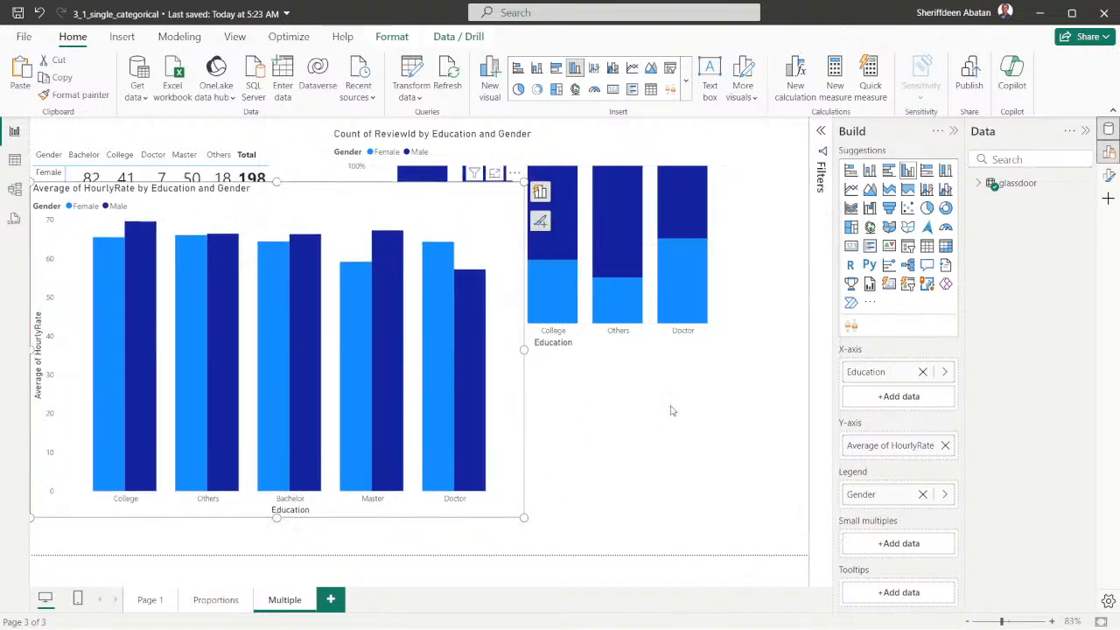
left_click(640, 346)
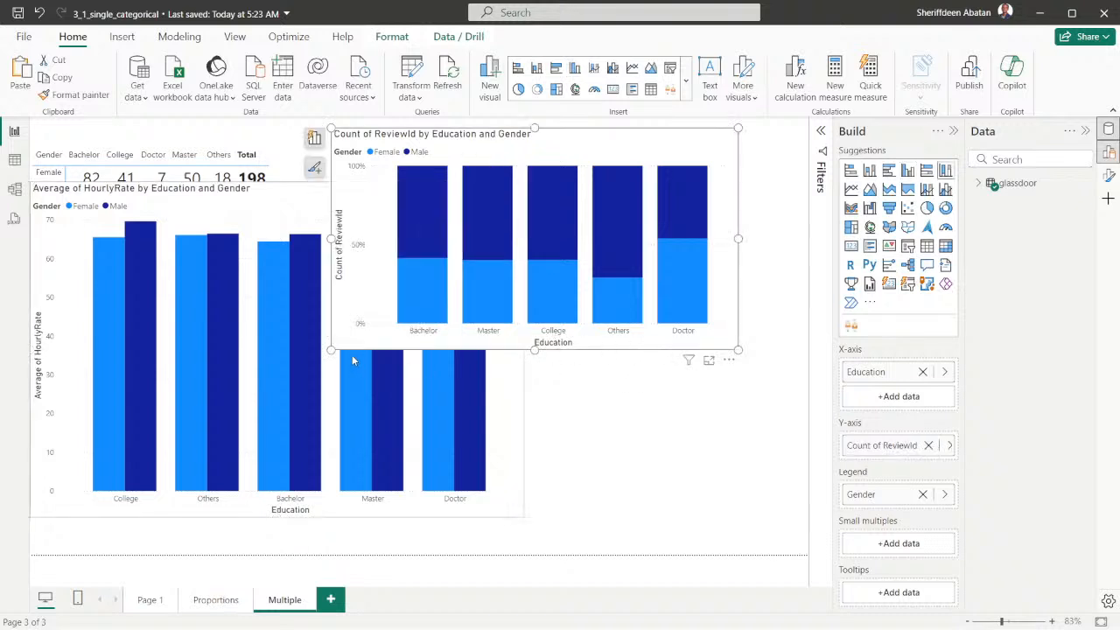
left_click_drag(330, 350, 490, 436)
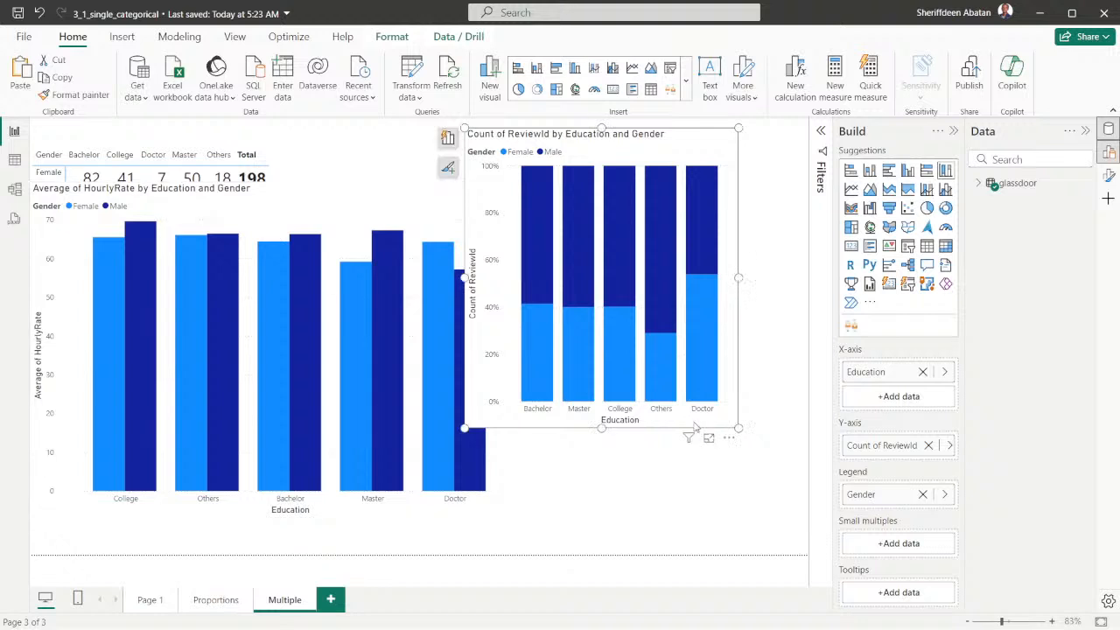
left_click_drag(697, 427, 755, 469)
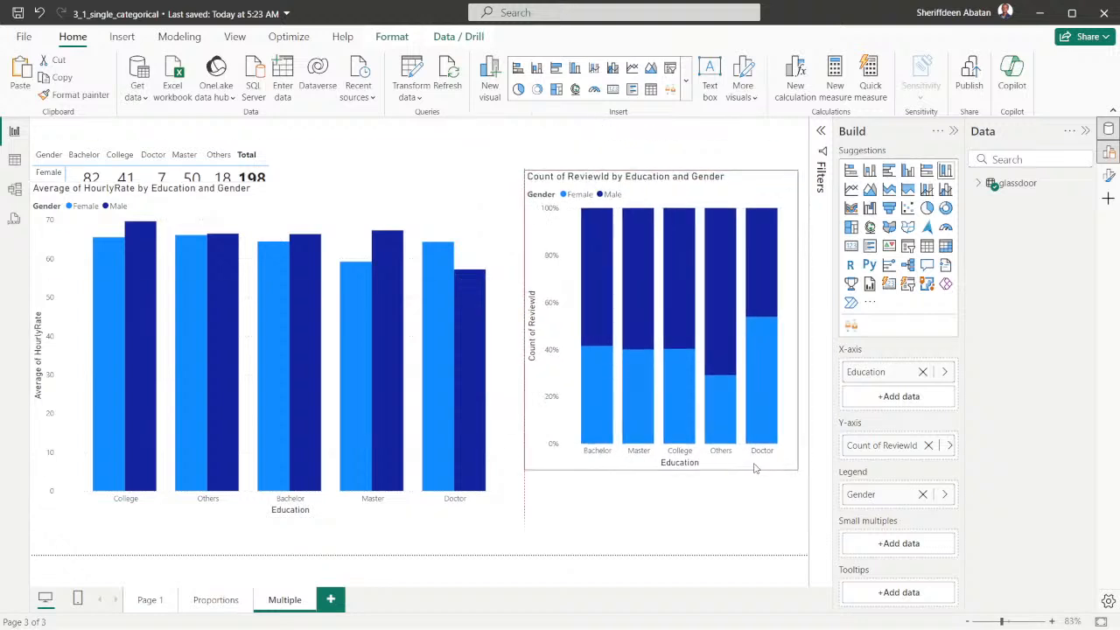
left_click(522, 515)
left_click_drag(523, 514, 455, 532)
left_click(545, 460)
left_click_drag(544, 460, 497, 434)
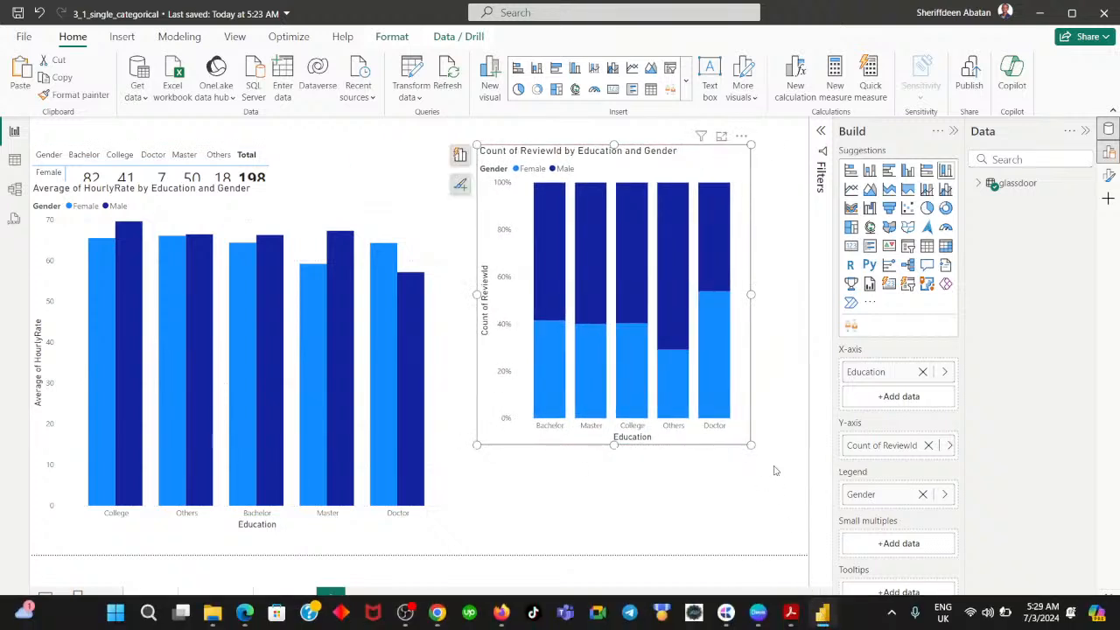
left_click_drag(751, 445, 798, 523)
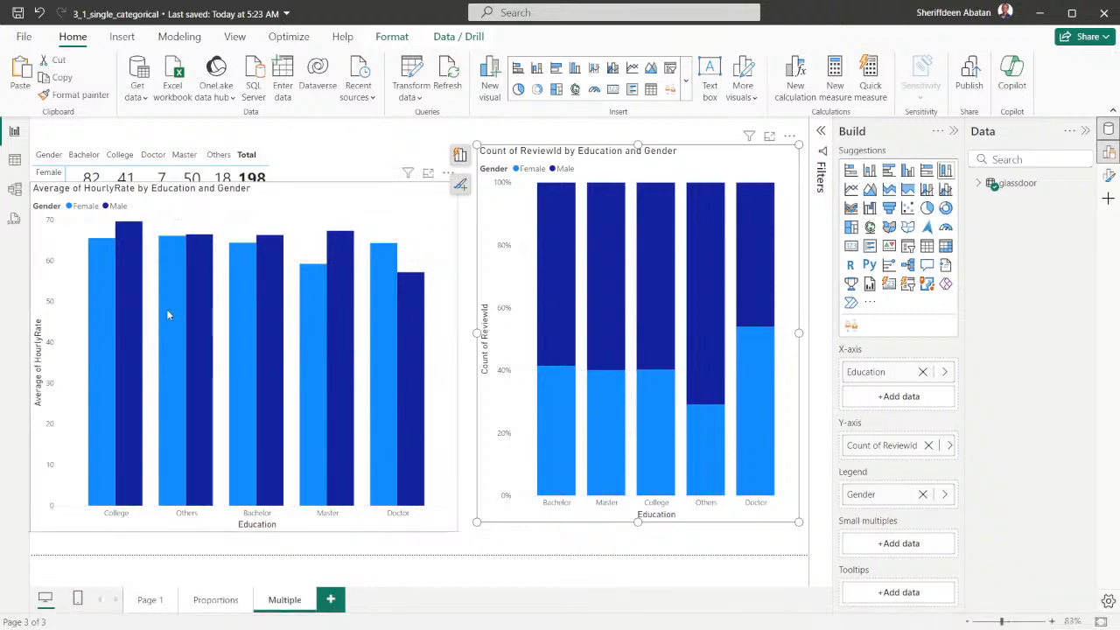
- Examine the average HourlyRate by gender in the College, Master and Bachelor columns of the clustered chart
mouse_move(134, 235)
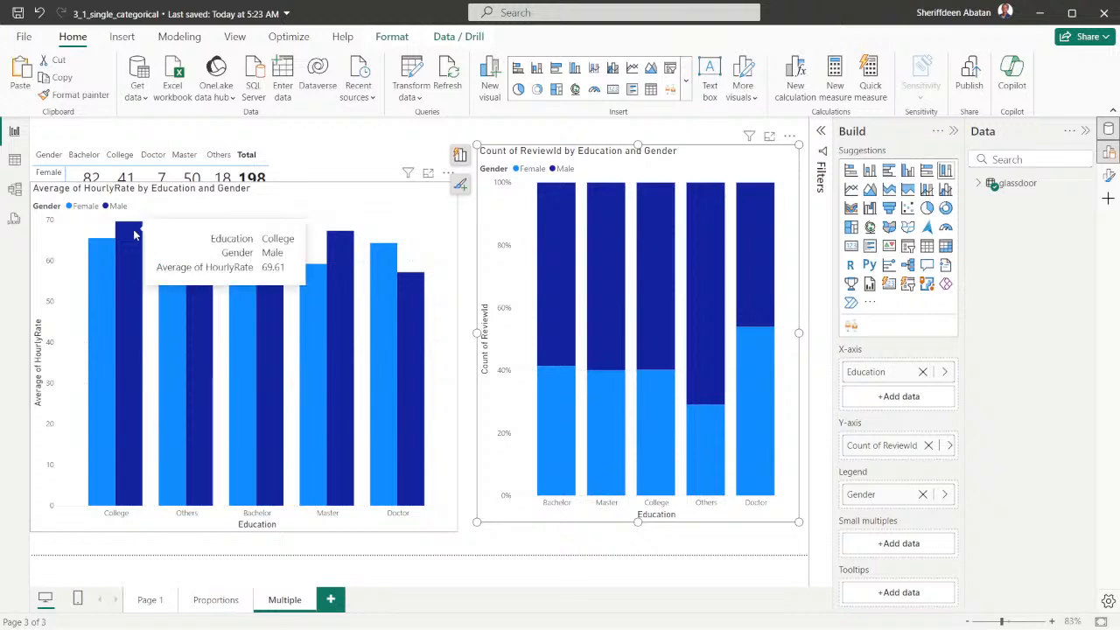
mouse_move(108, 261)
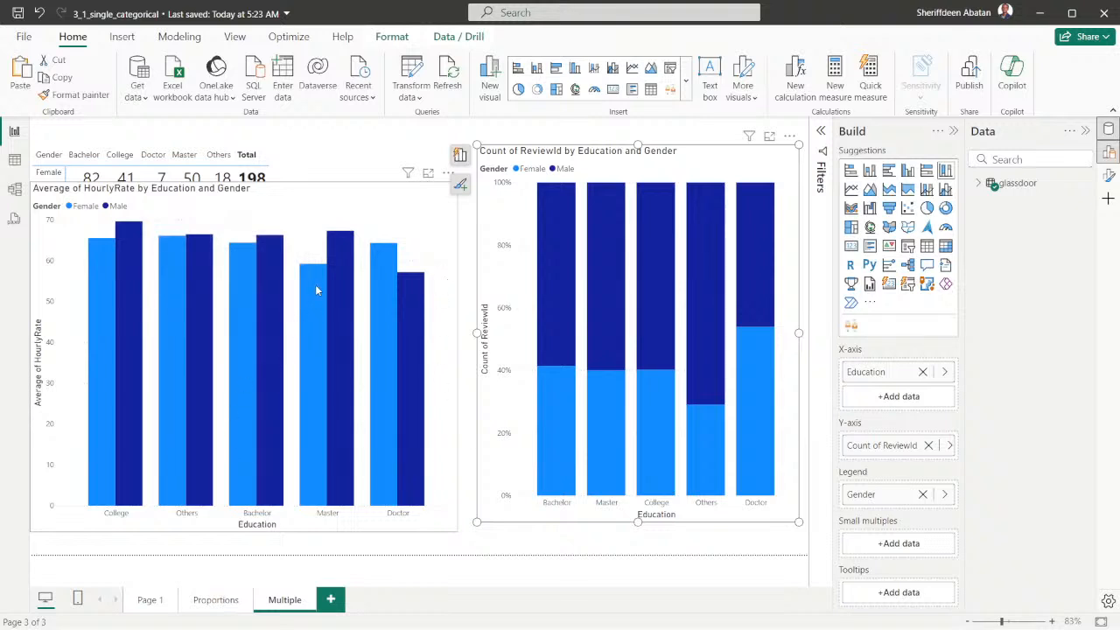
mouse_move(342, 341)
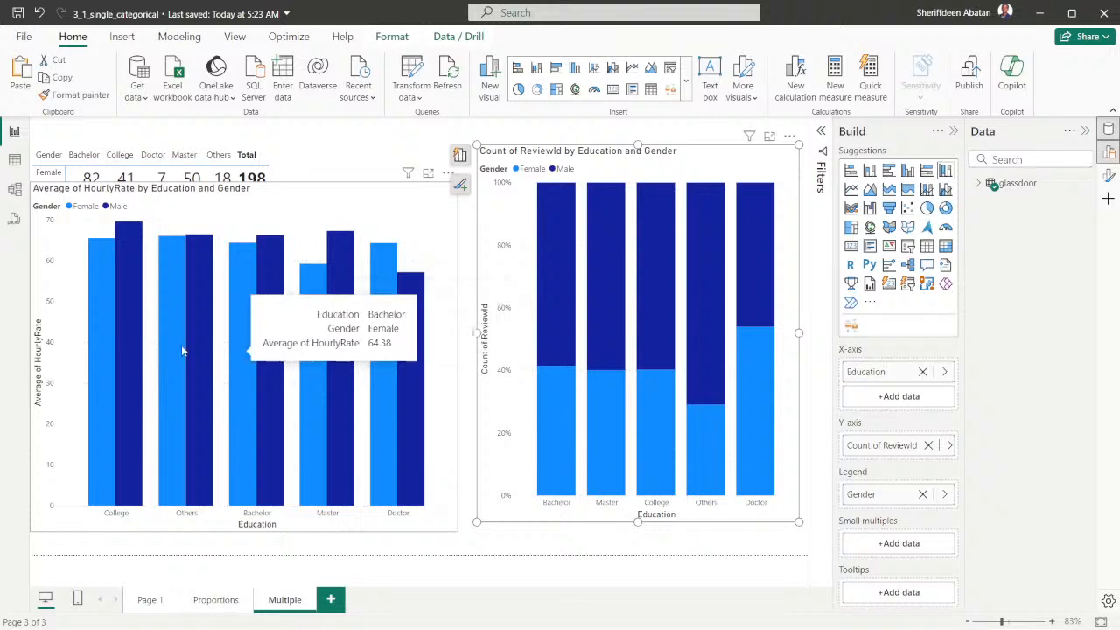
- Switch to the DataCamp exercise in Chrome, advance to question 5, and check it against the two Power BI charts
left_click(438, 615)
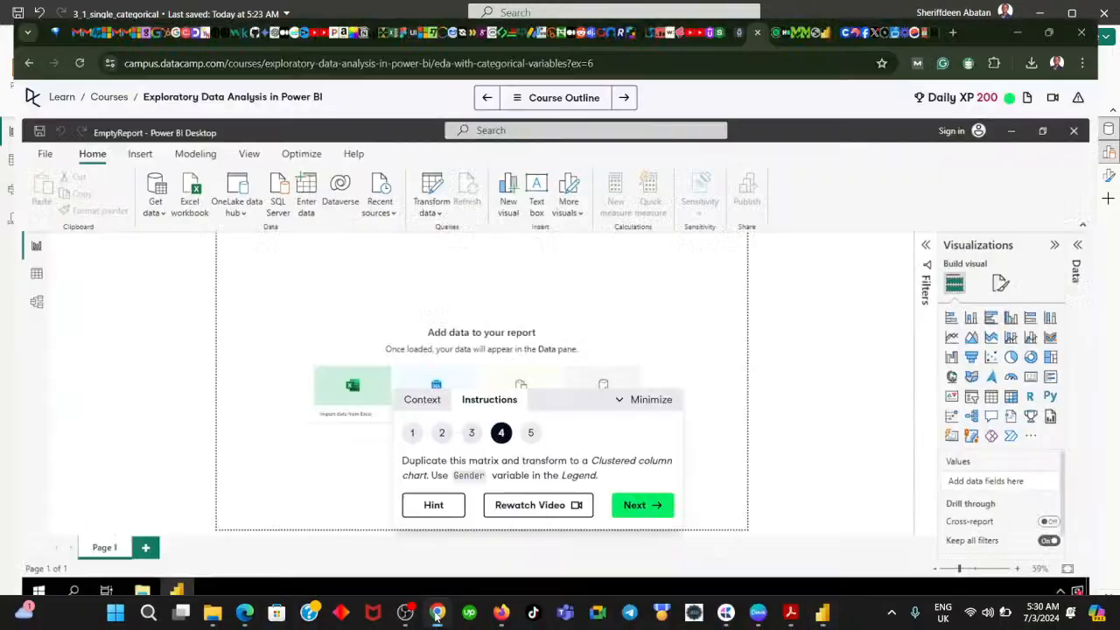
left_click(651, 504)
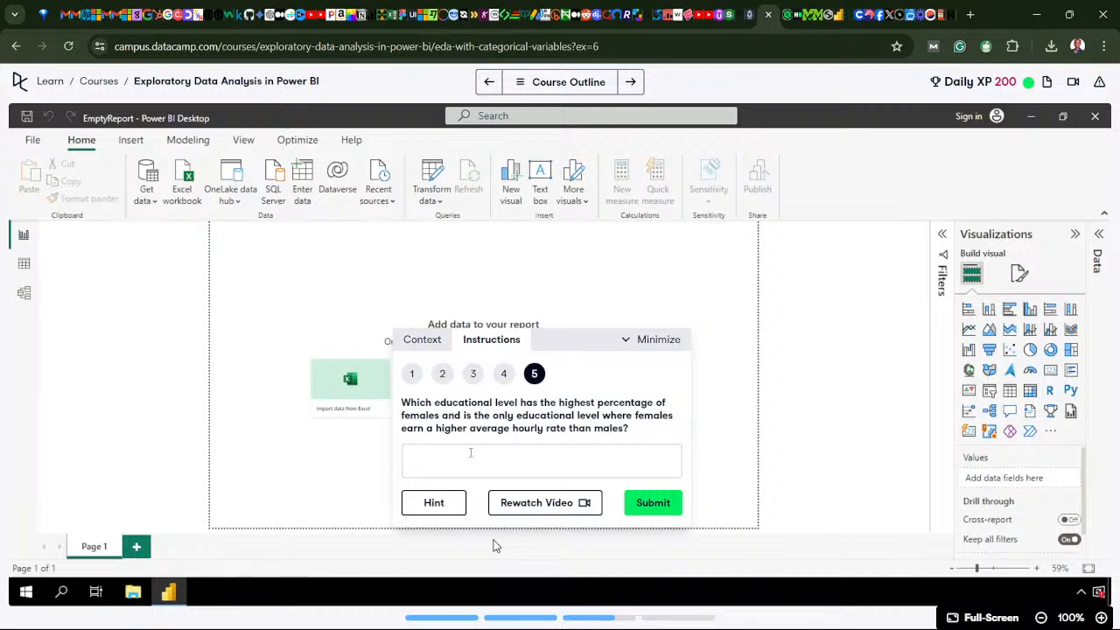
left_click(434, 622)
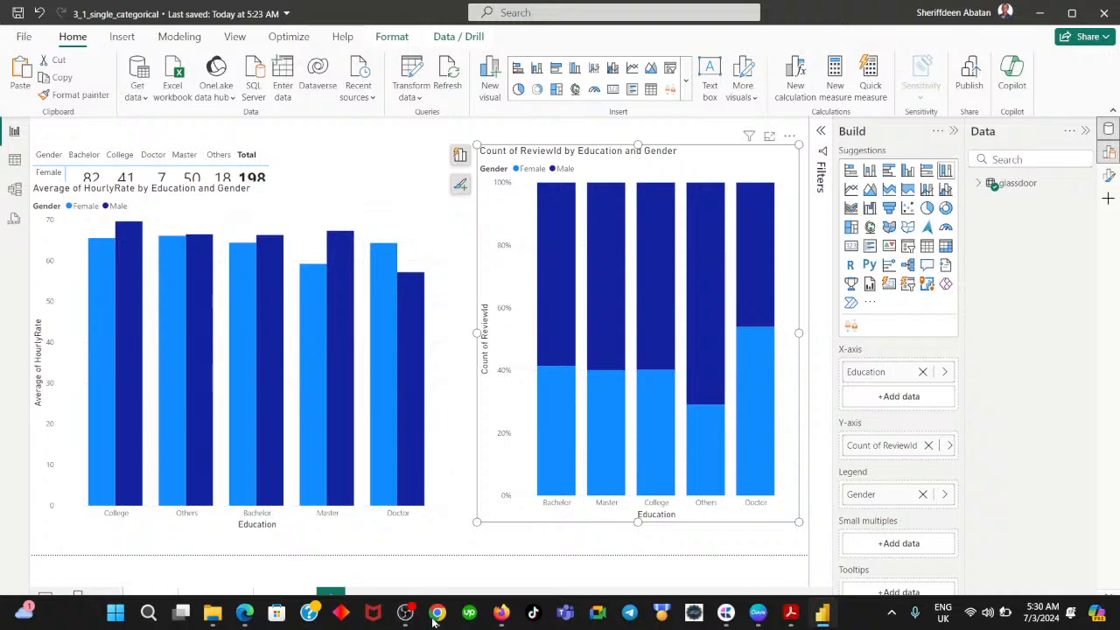
left_click(435, 620)
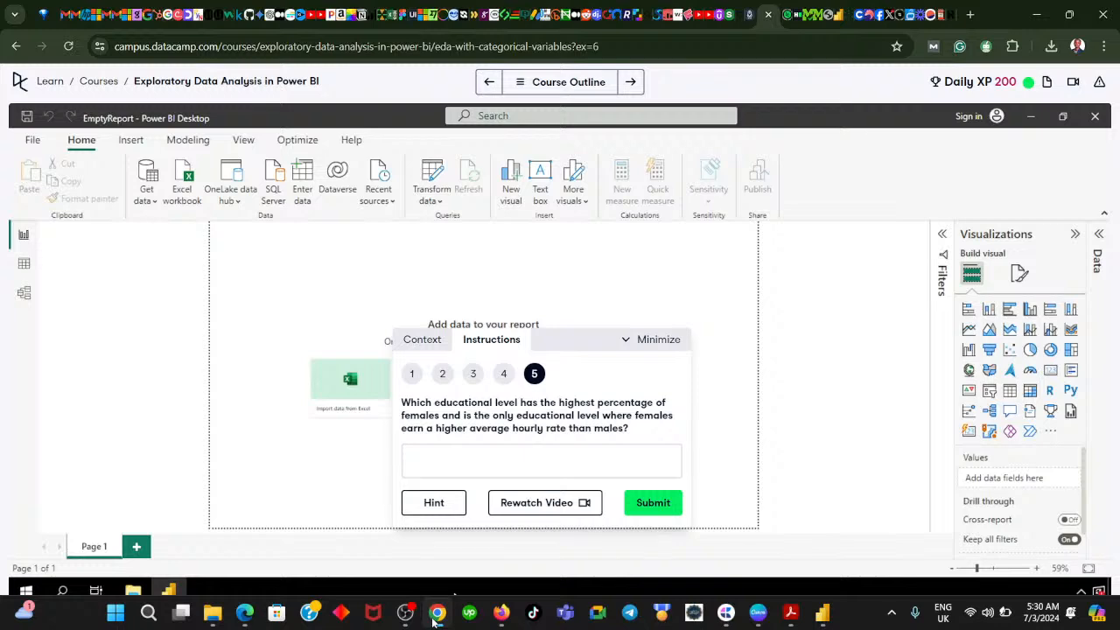
left_click(435, 620)
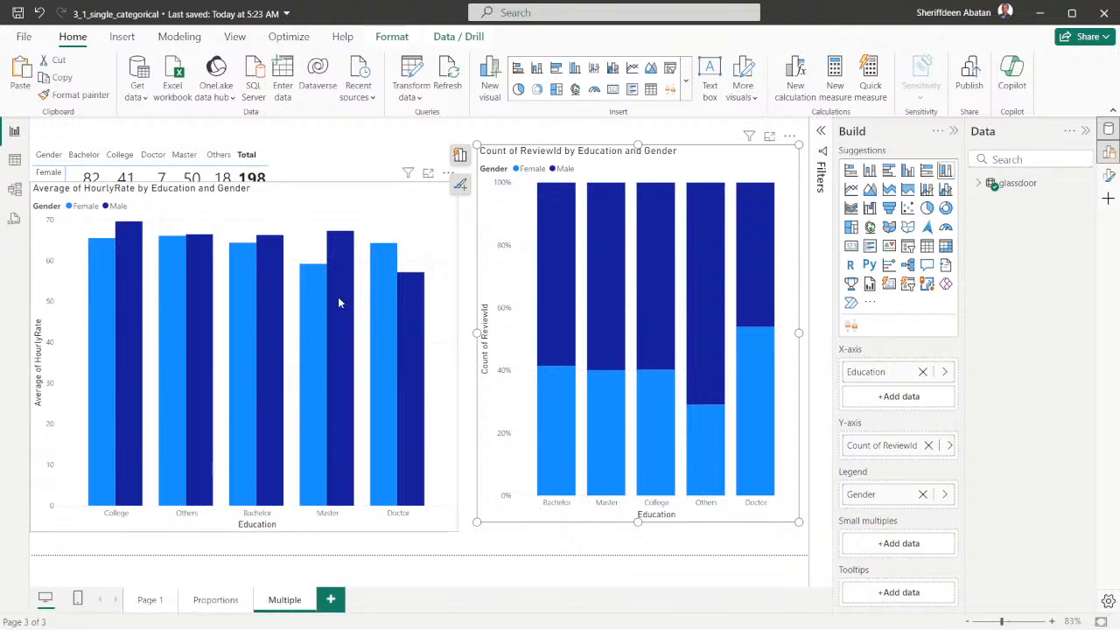
mouse_move(333, 304)
mouse_move(382, 294)
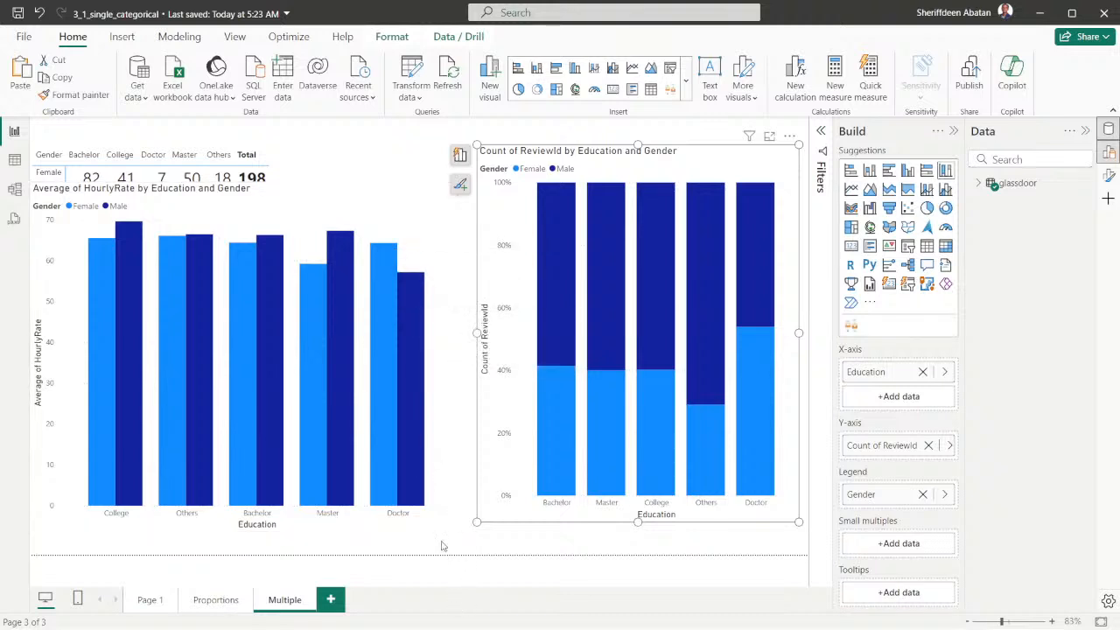
- Return to the DataCamp exercise in Chrome and submit Doctor as the answer to question 5
left_click(442, 614)
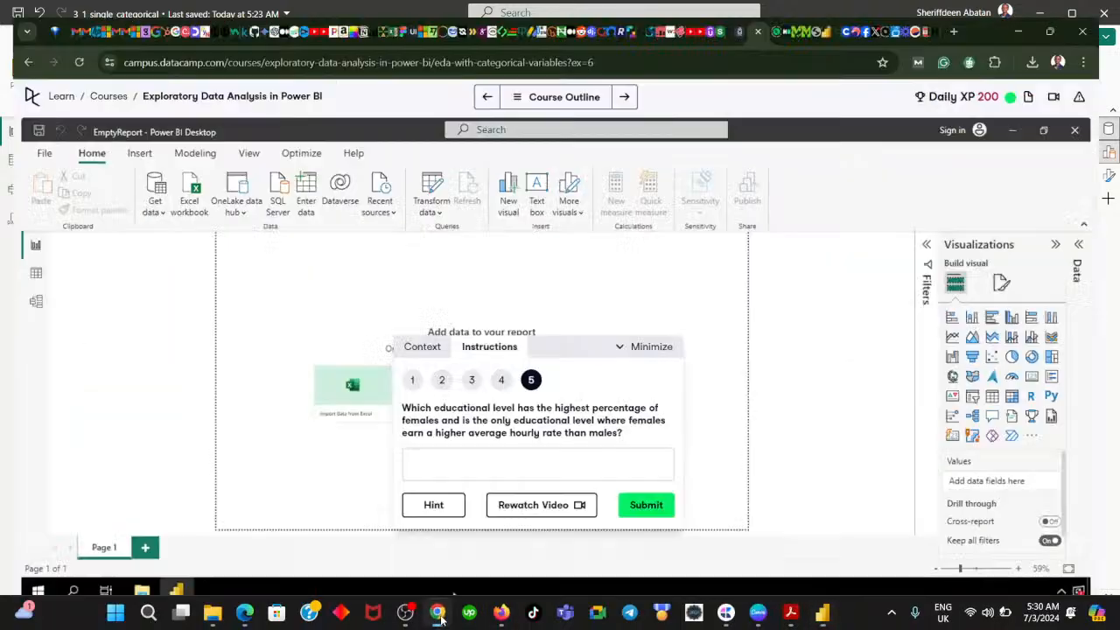
left_click(451, 462)
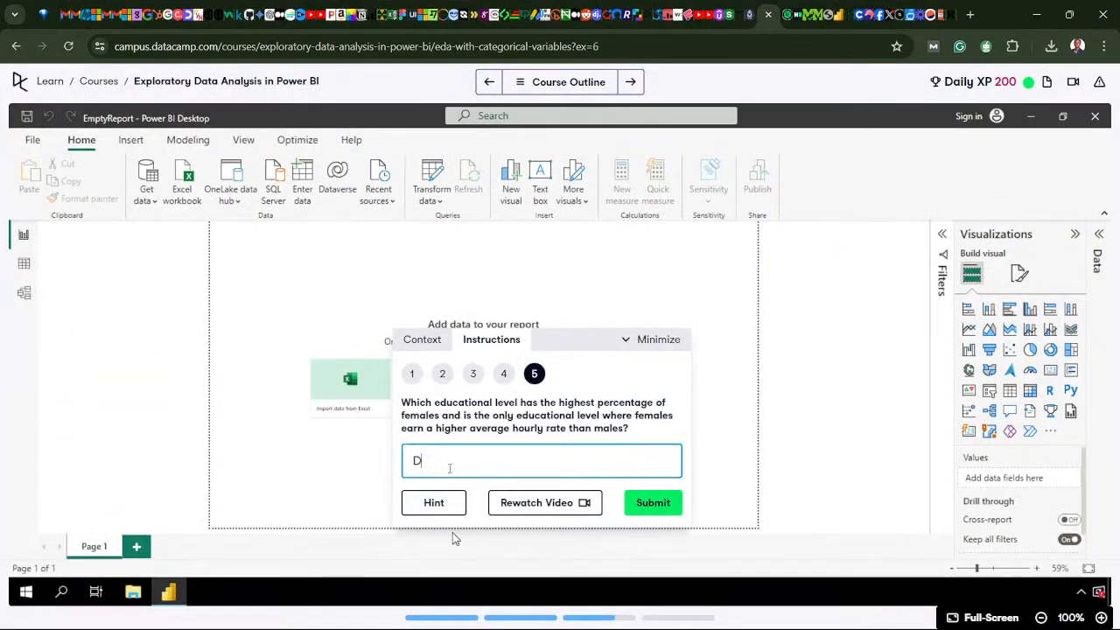
type("Doctor")
left_click(649, 504)
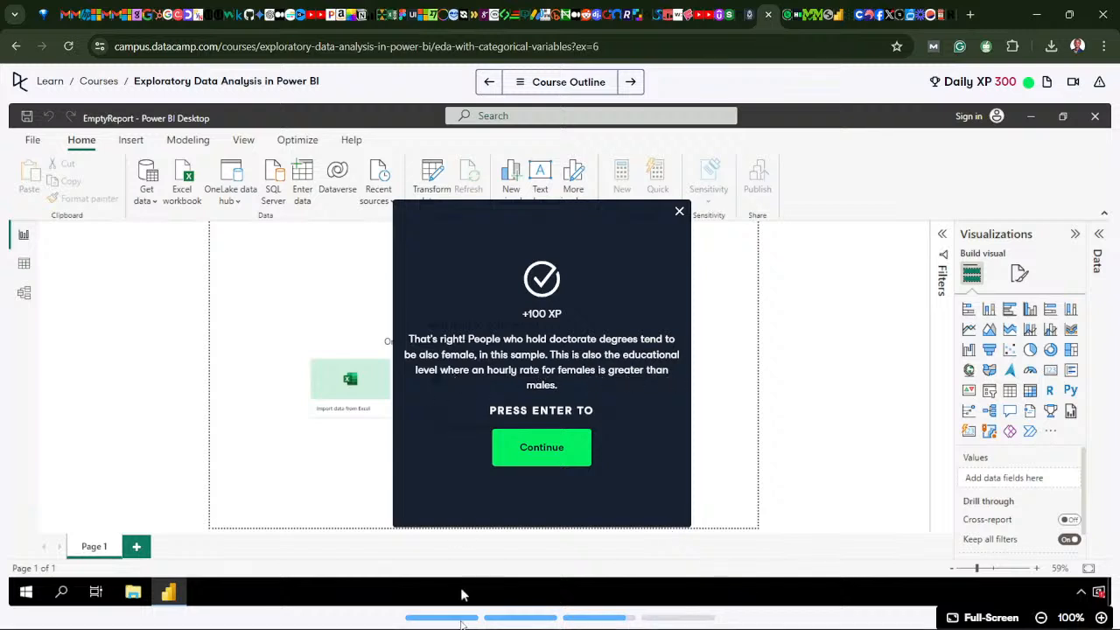
- Continue to the "Creating a box plot" exercise in DataCamp and advance from its context to the first instruction
mouse_move(431, 620)
left_click(432, 547)
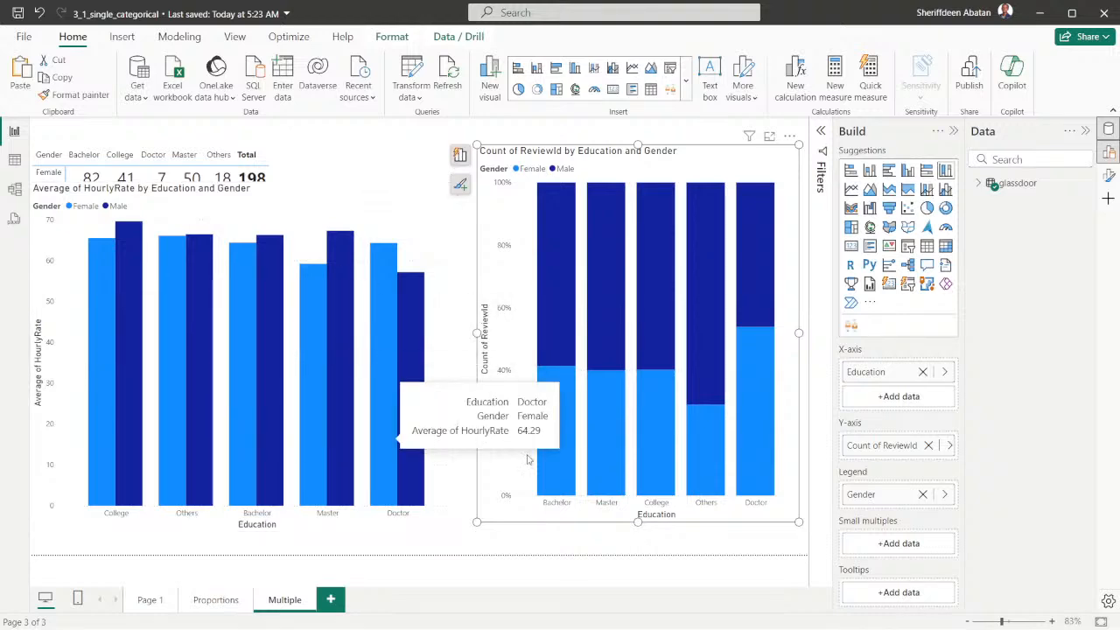
left_click(438, 626)
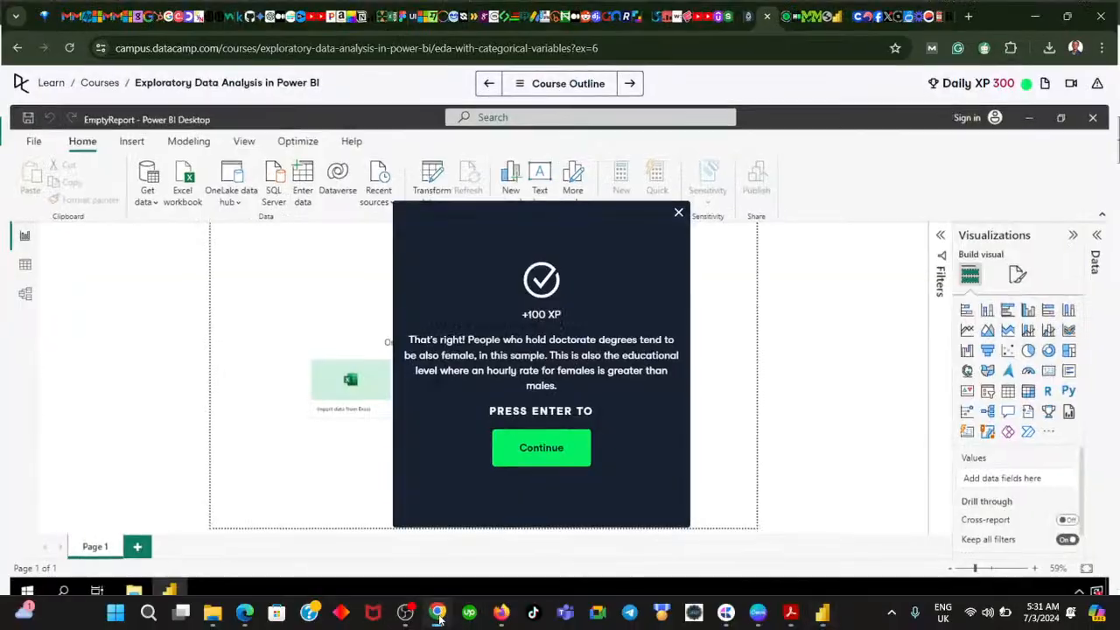
left_click(531, 466)
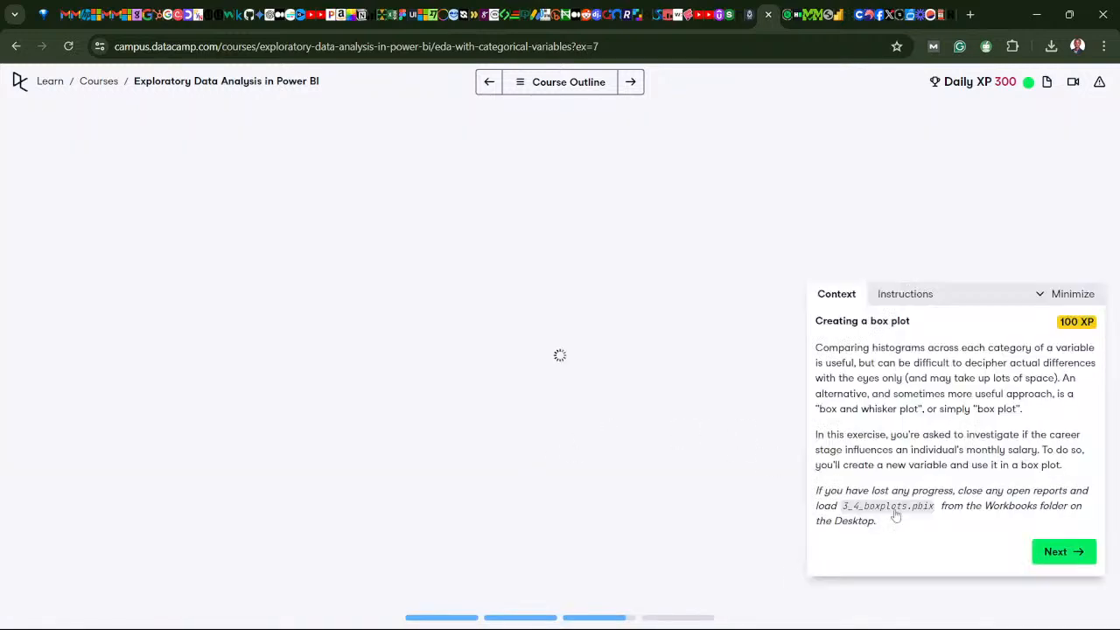
left_click_drag(950, 298, 486, 225)
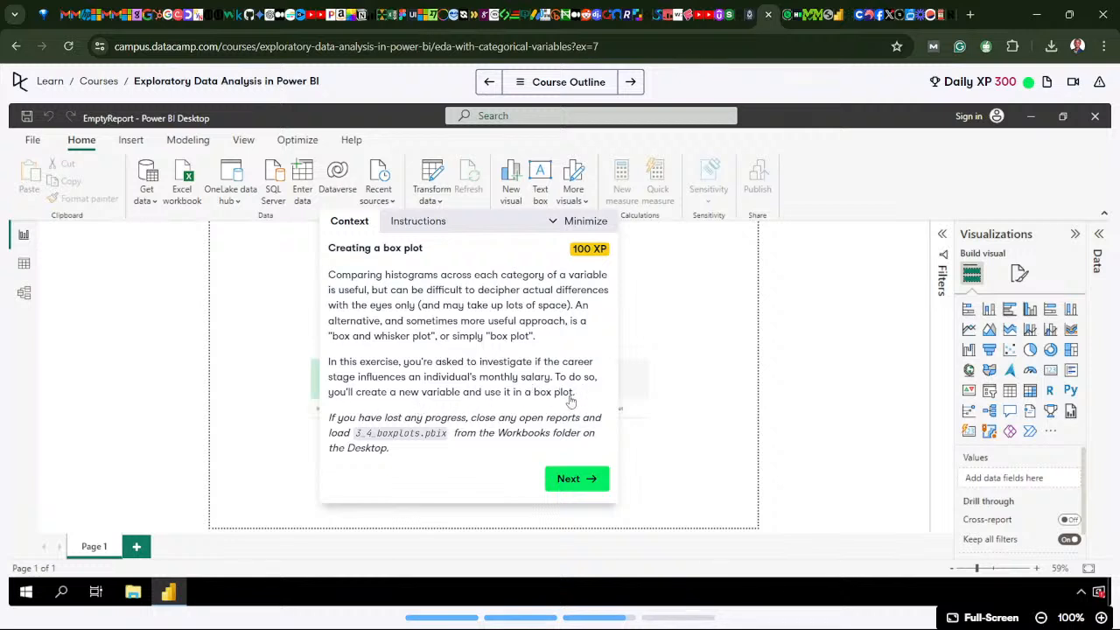
mouse_move(876, 616)
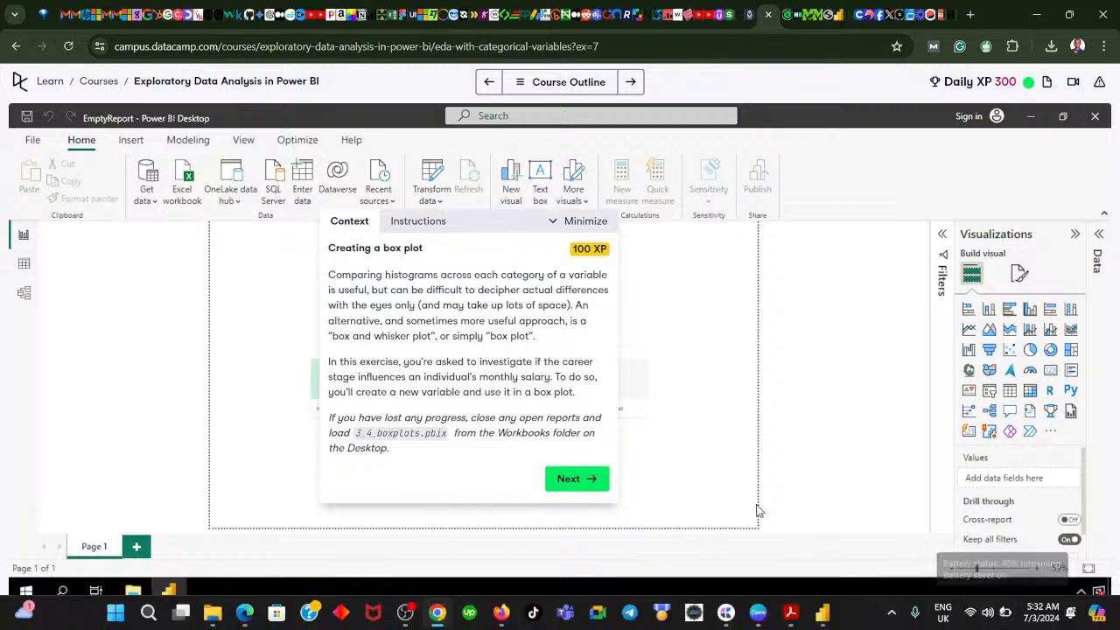
left_click(567, 481)
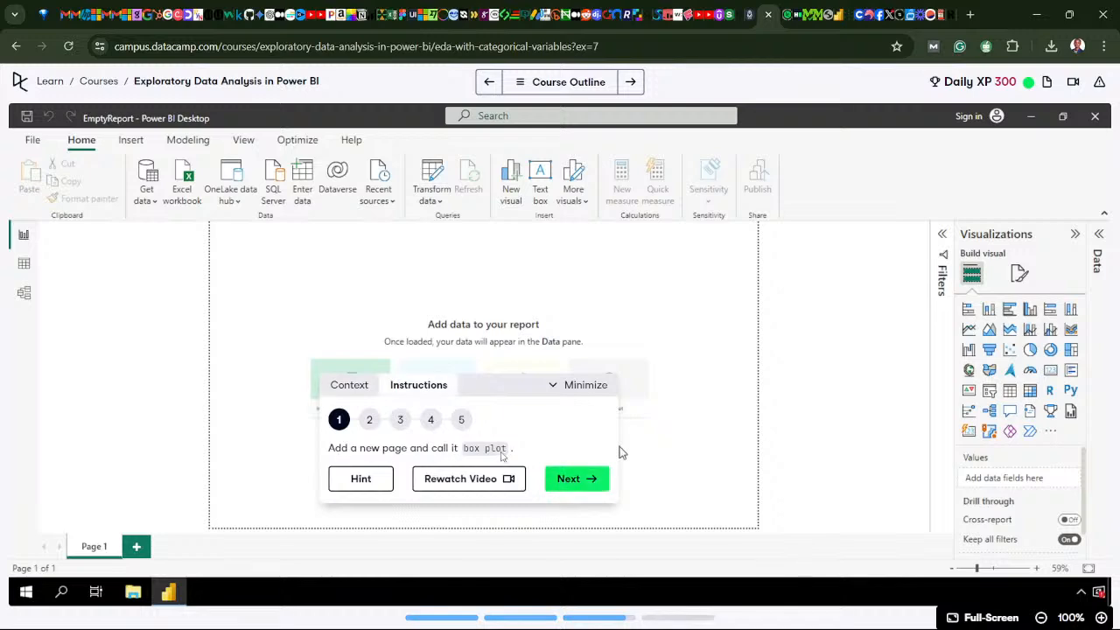
- Switch to Power BI, add a new report page, and name it Box Plot
left_click(440, 617)
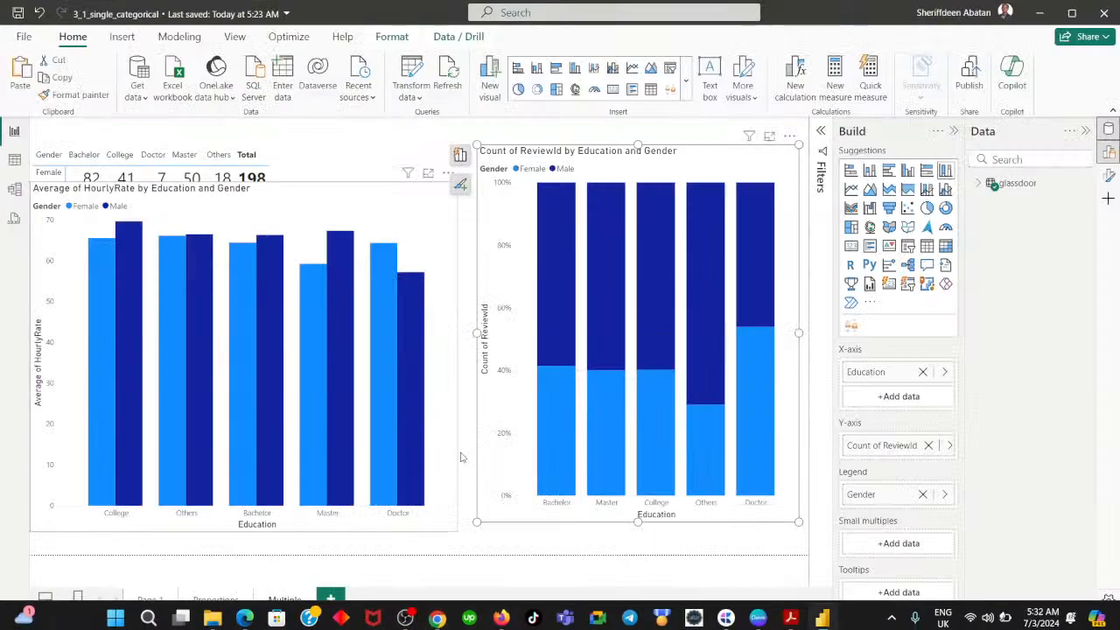
left_click(465, 537)
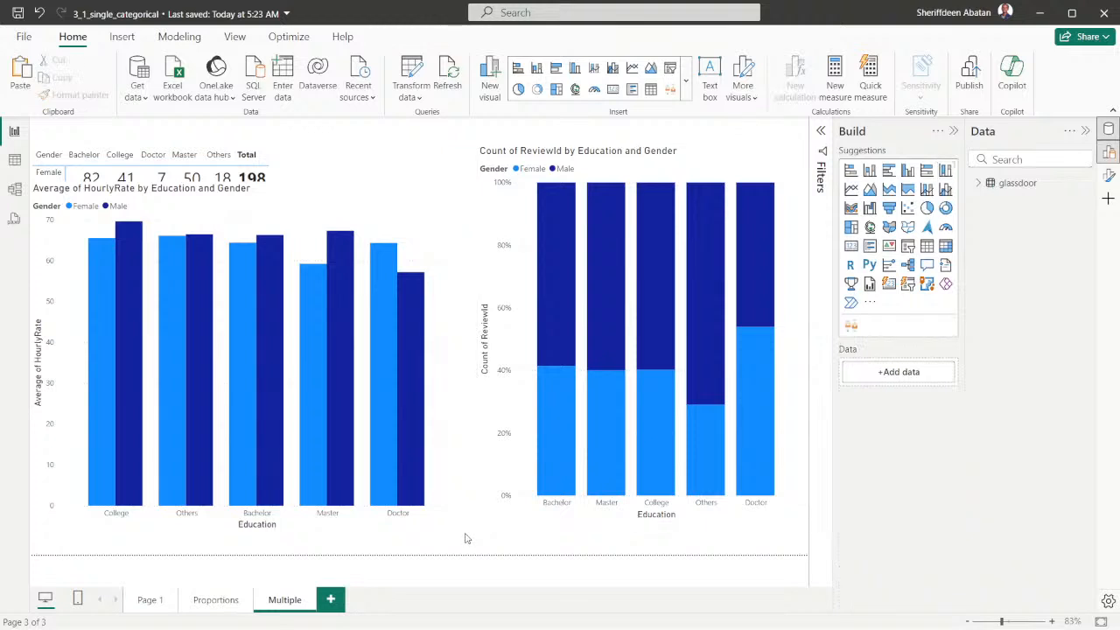
left_click(331, 599)
double_click(344, 602)
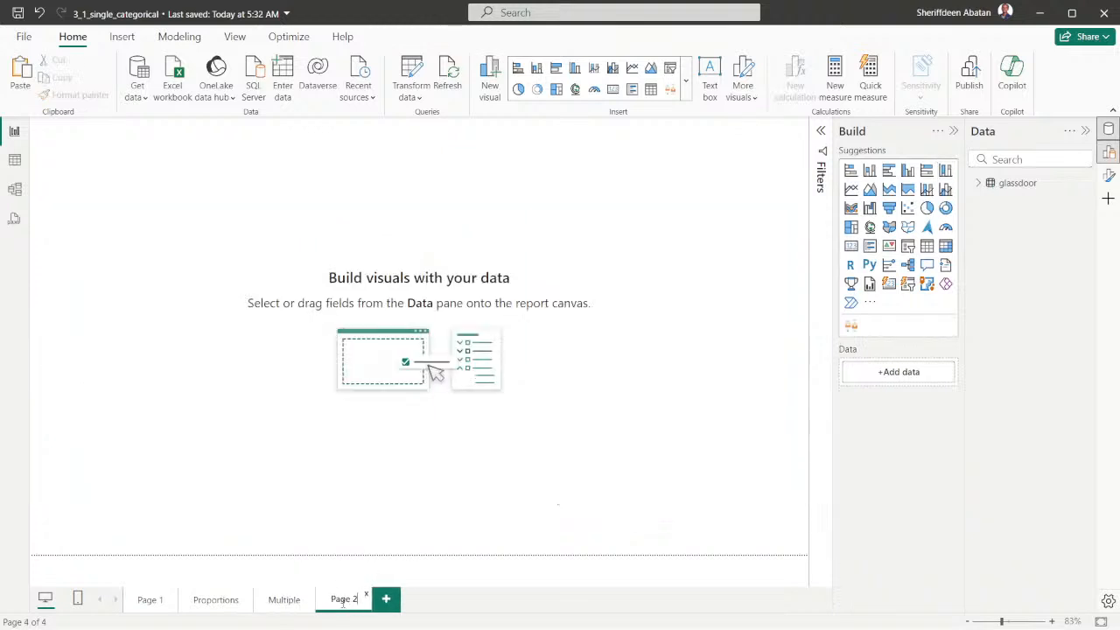
key("ctrl+a")
type("P")
type("ox")
type(" Plo")
type("t")
key("Return")
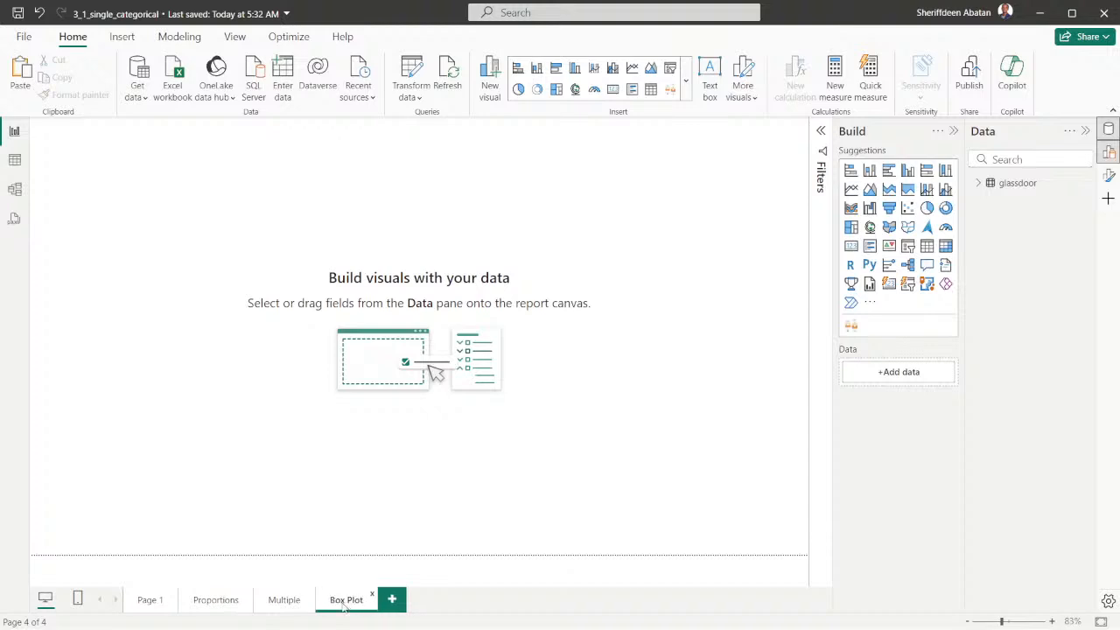
- Switch to DataCamp in Chrome and advance the box plot exercise to instruction 2 on the CareerStage column
mouse_move(420, 618)
left_click(435, 616)
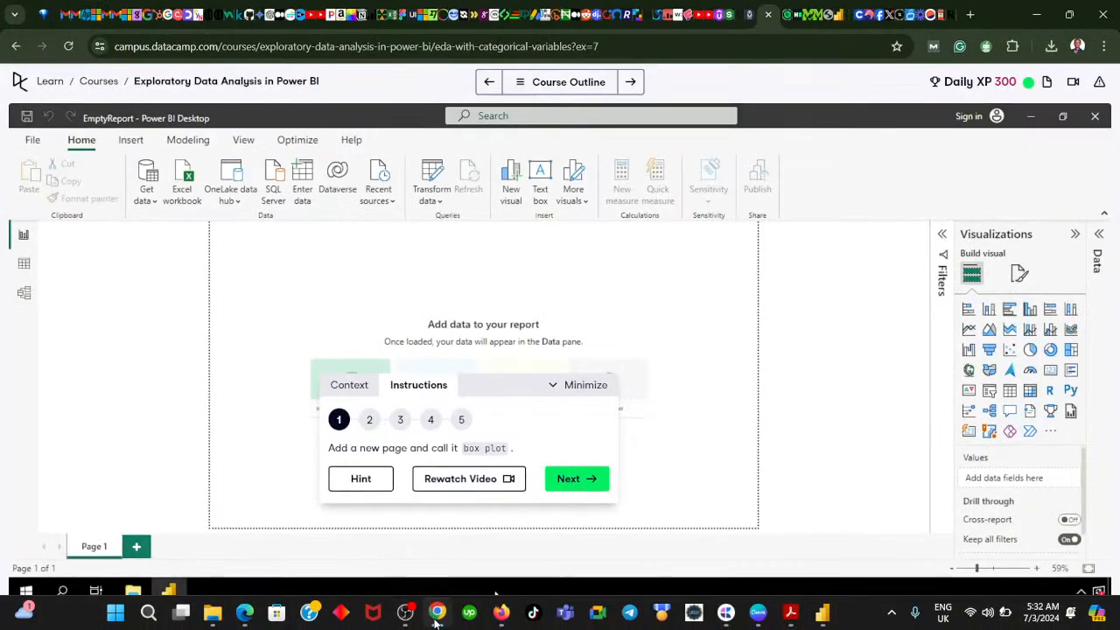
left_click(574, 483)
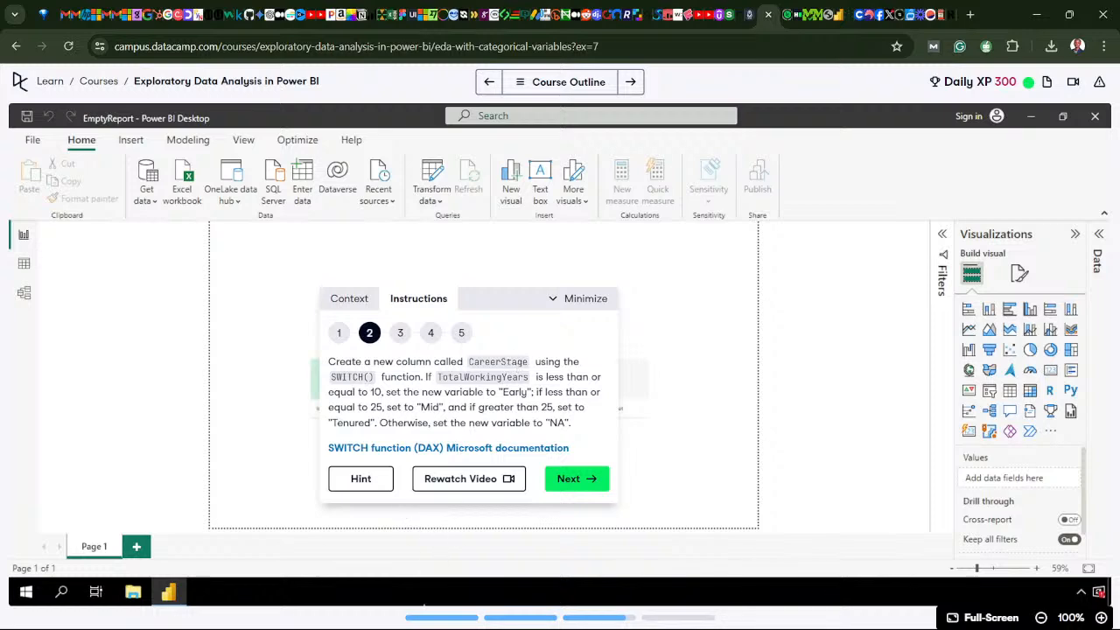
- In Power BI's glassdoor data table, examine the range of distinct values in the TotalWorkingYears column
left_click(437, 614)
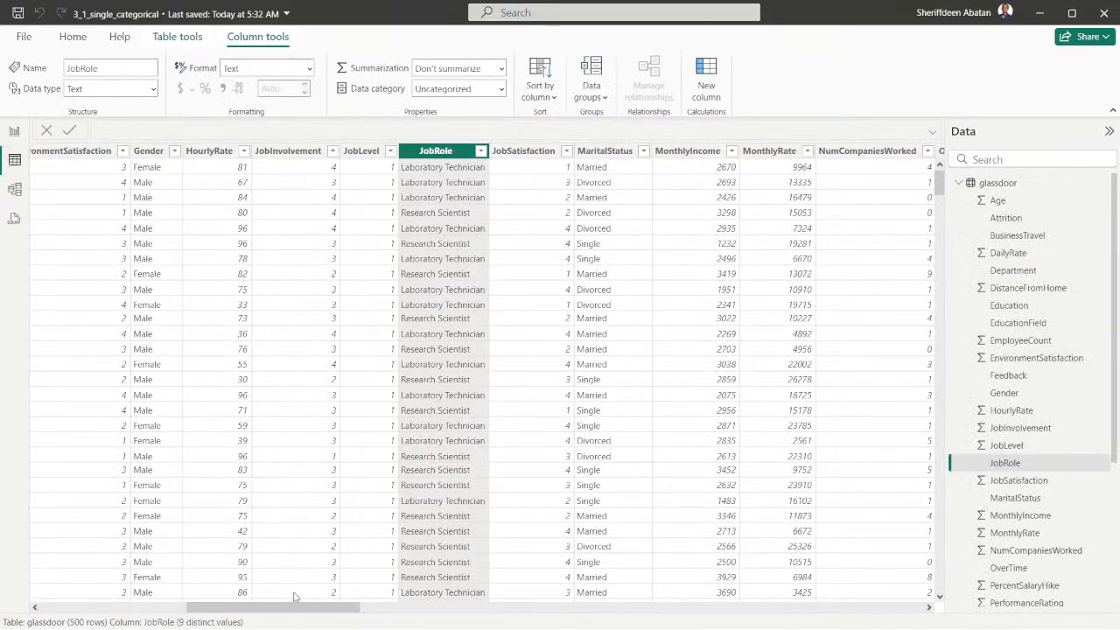
left_click_drag(291, 610, 504, 610)
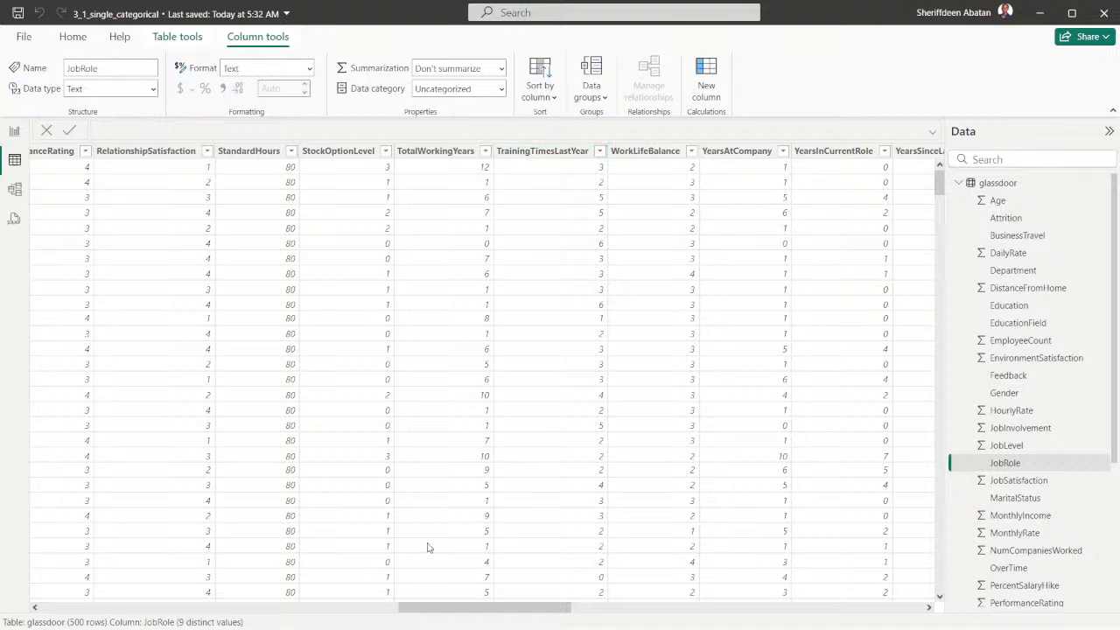
left_click(485, 151)
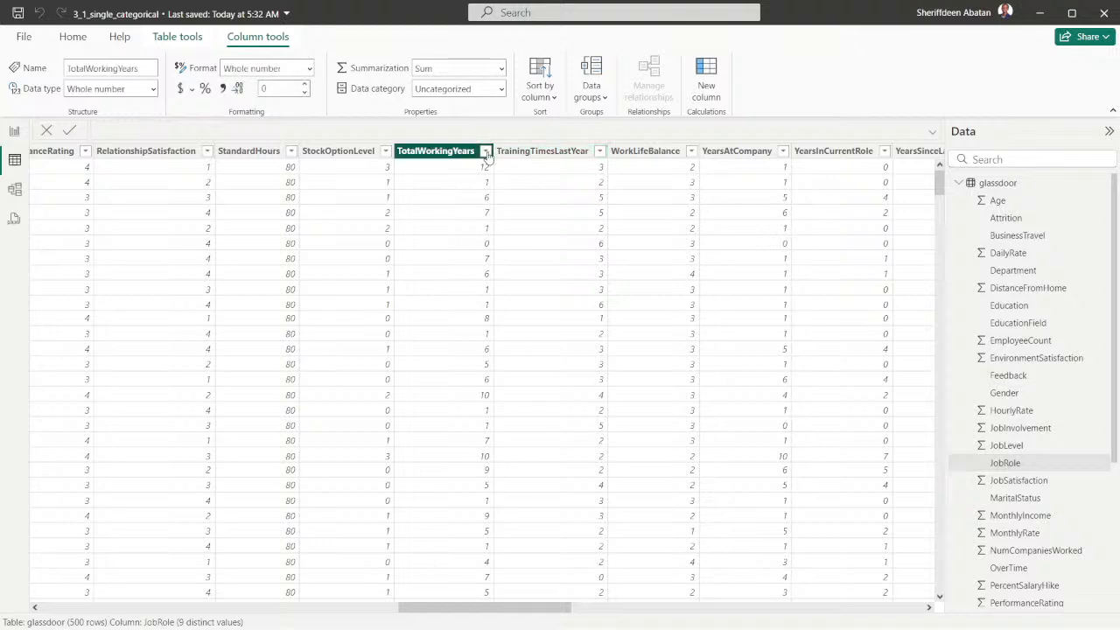
scroll(543, 358, "down", 5)
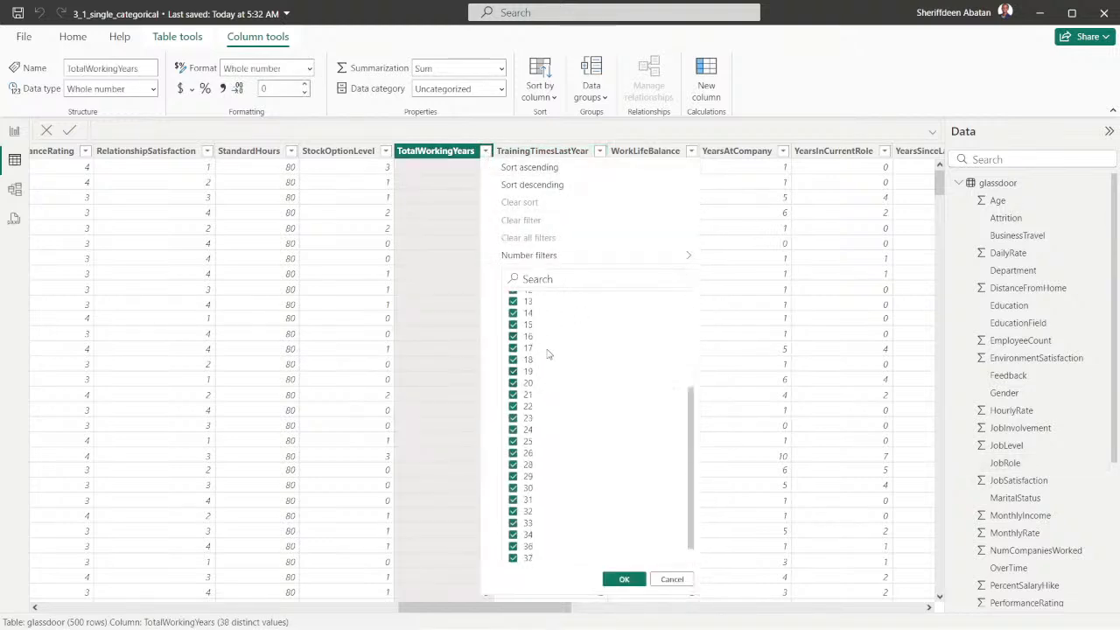
scroll(544, 358, "up", 5)
scroll(551, 376, "down", 5)
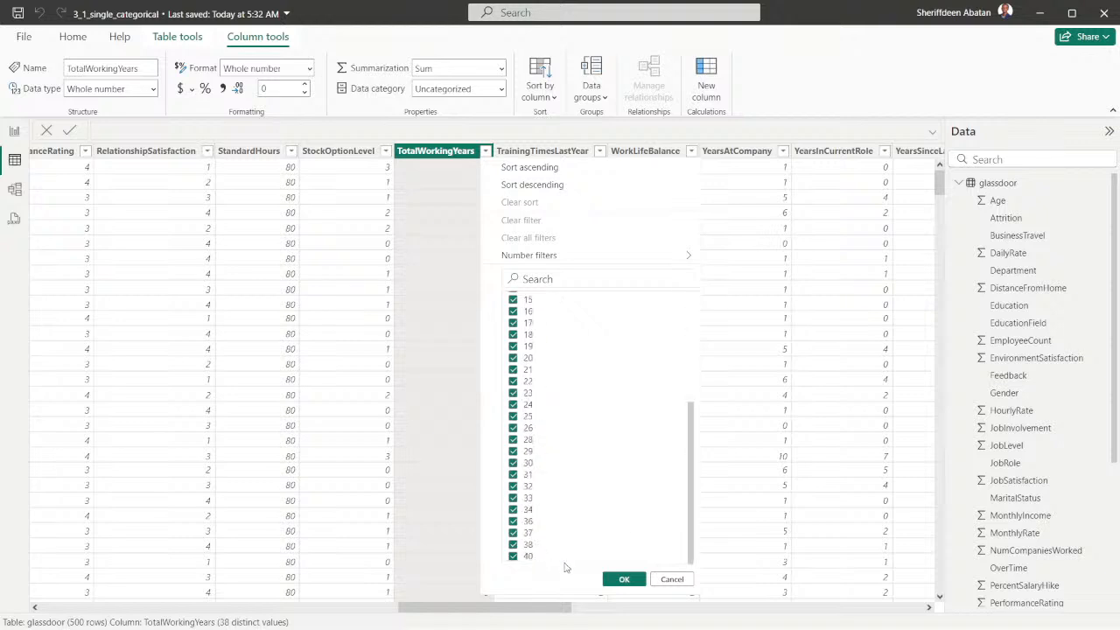
left_click(671, 579)
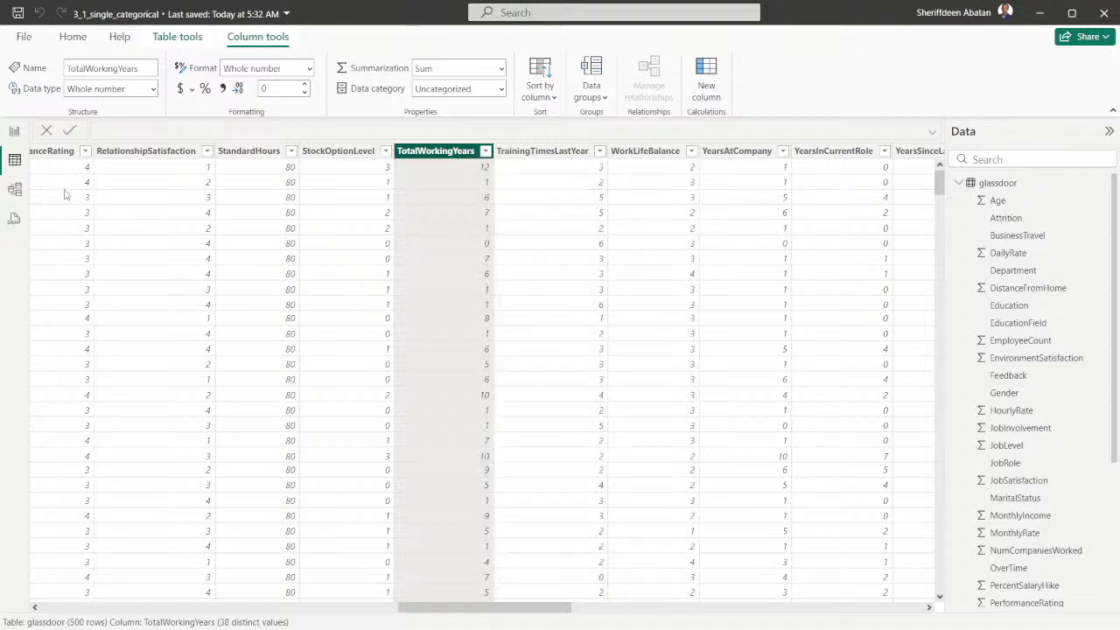
- Add a calculated column named CareerStage to the glassdoor table from the report view, checking the DataCamp instruction for the name
left_click(14, 131)
left_click(976, 185)
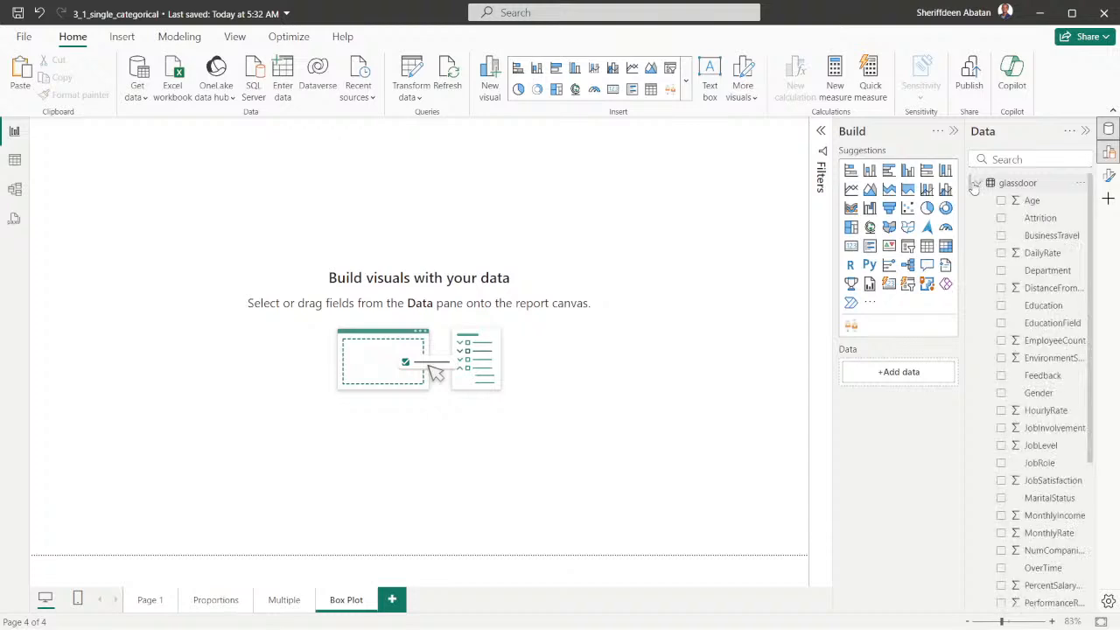
left_click(1080, 184)
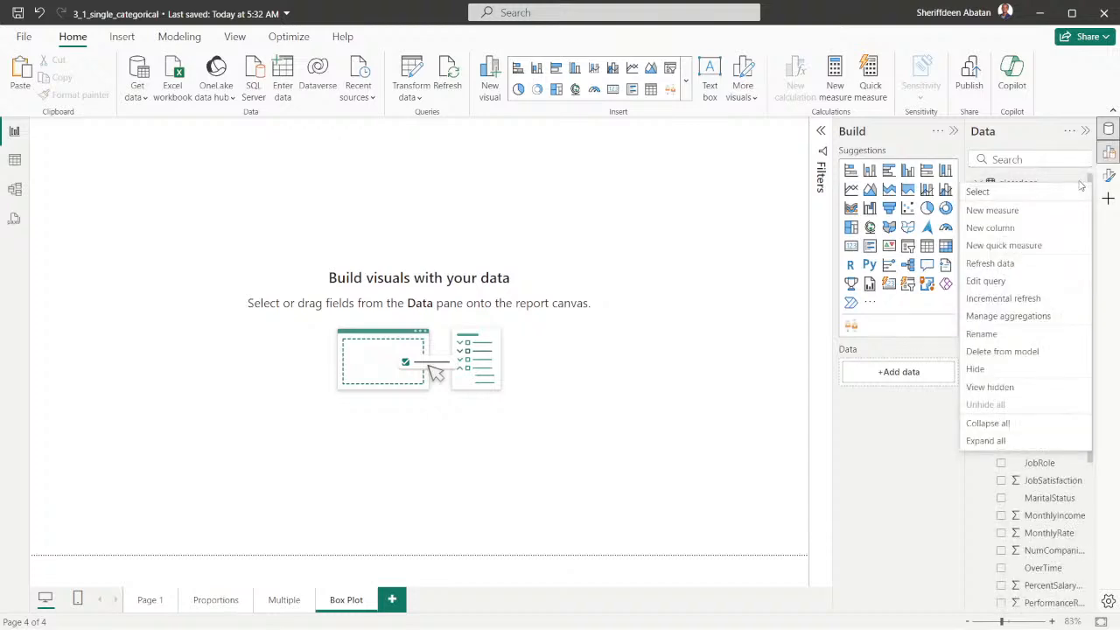
left_click(994, 229)
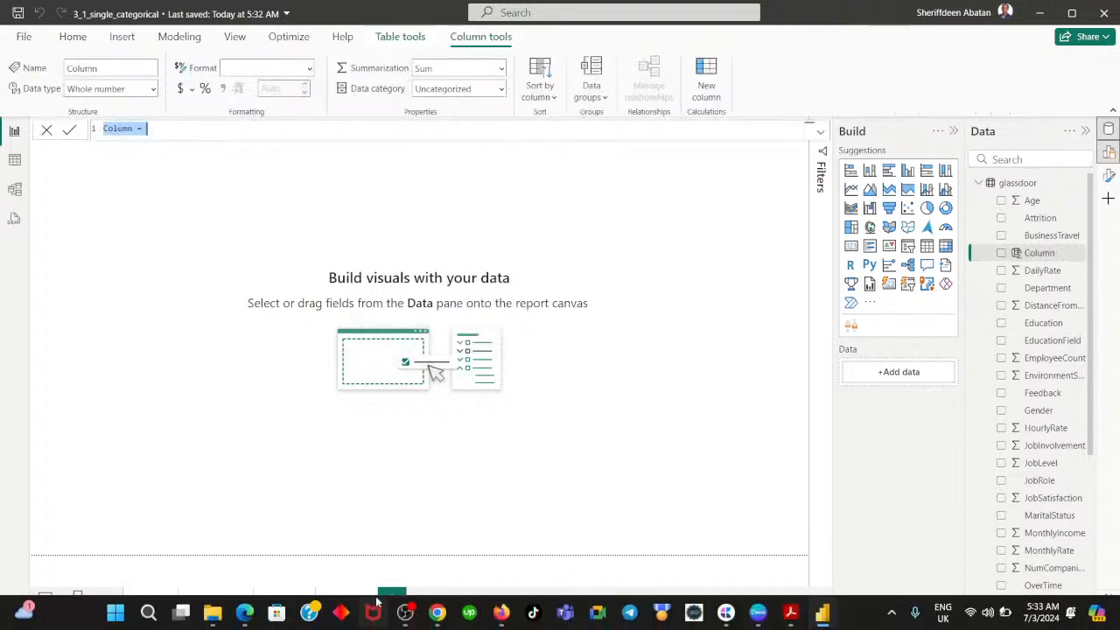
left_click(438, 615)
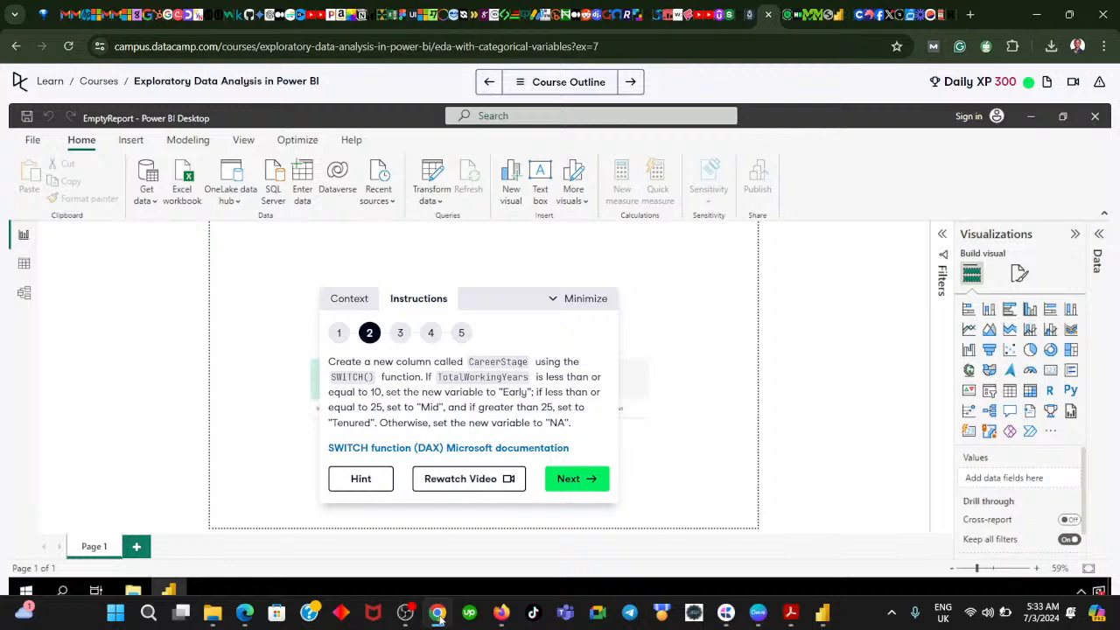
left_click(437, 616)
type("CareerStage =")
key("shift+Return")
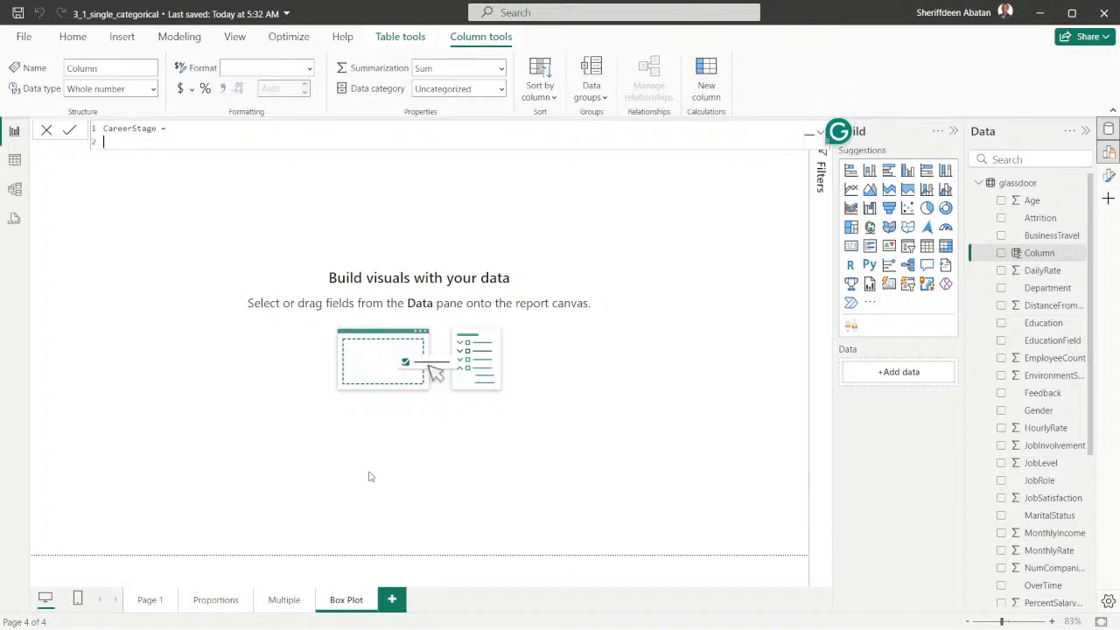
- Start the CareerStage formula with SWITCH on glassdoor[TotalWorkingYears], and check the DataCamp instruction for the conditions
key("Tab")
type("S")
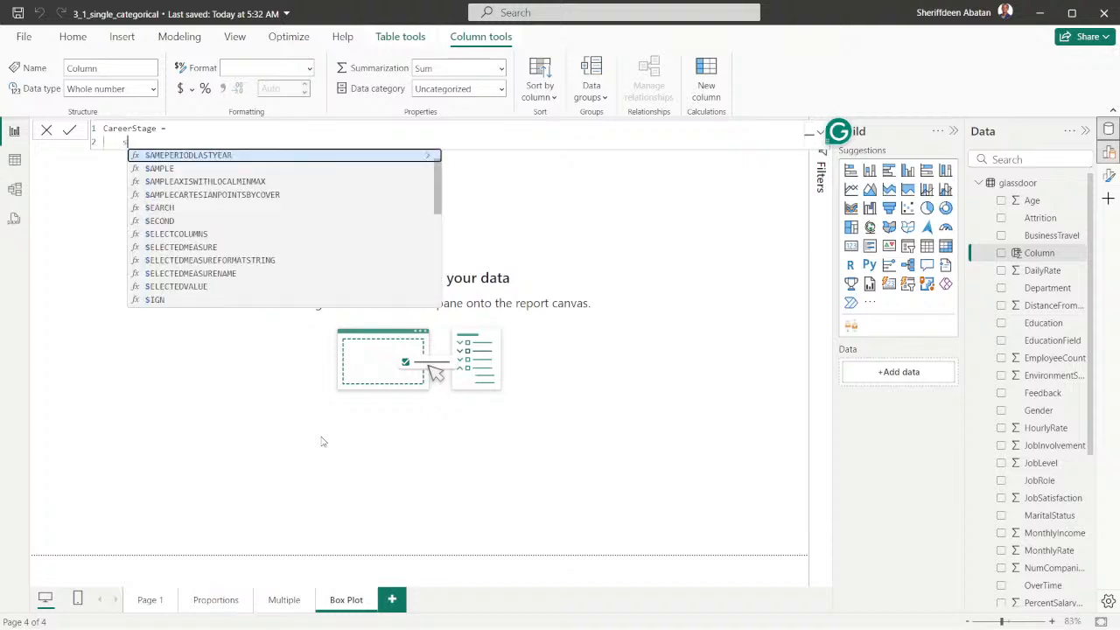
type("w")
key("Tab")
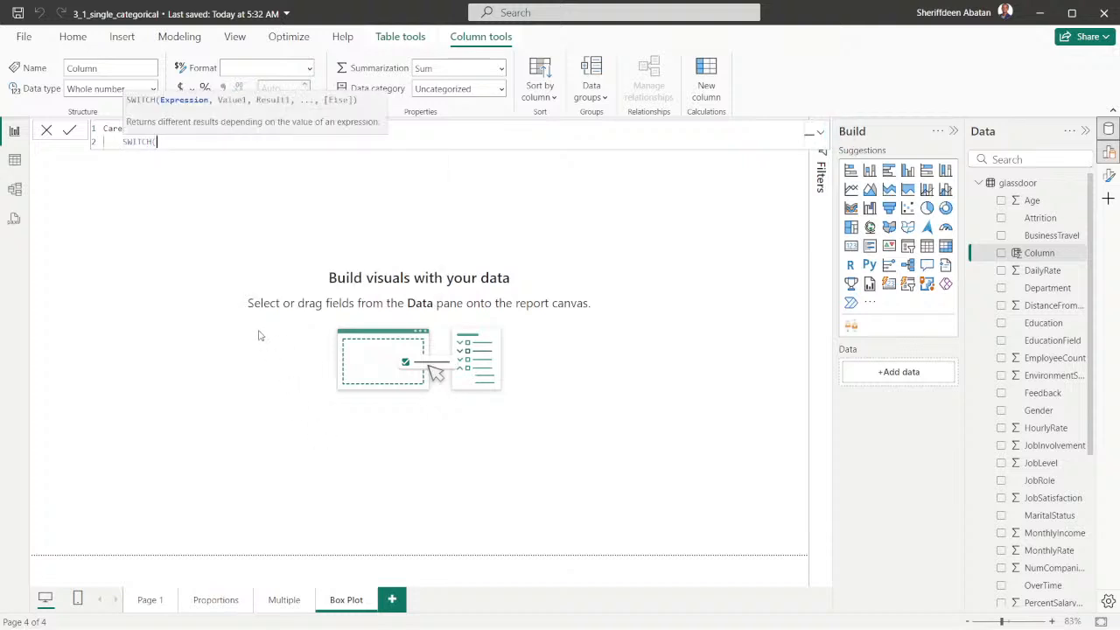
type("tot")
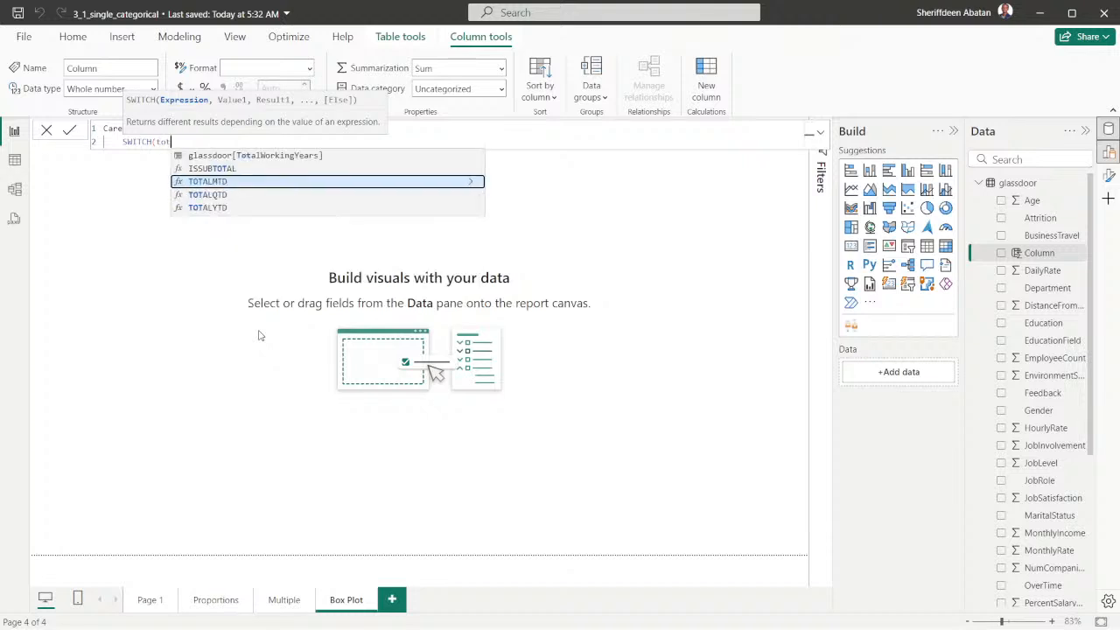
key("Up")
key("Up")
key("Up")
key("Down")
key("Tab")
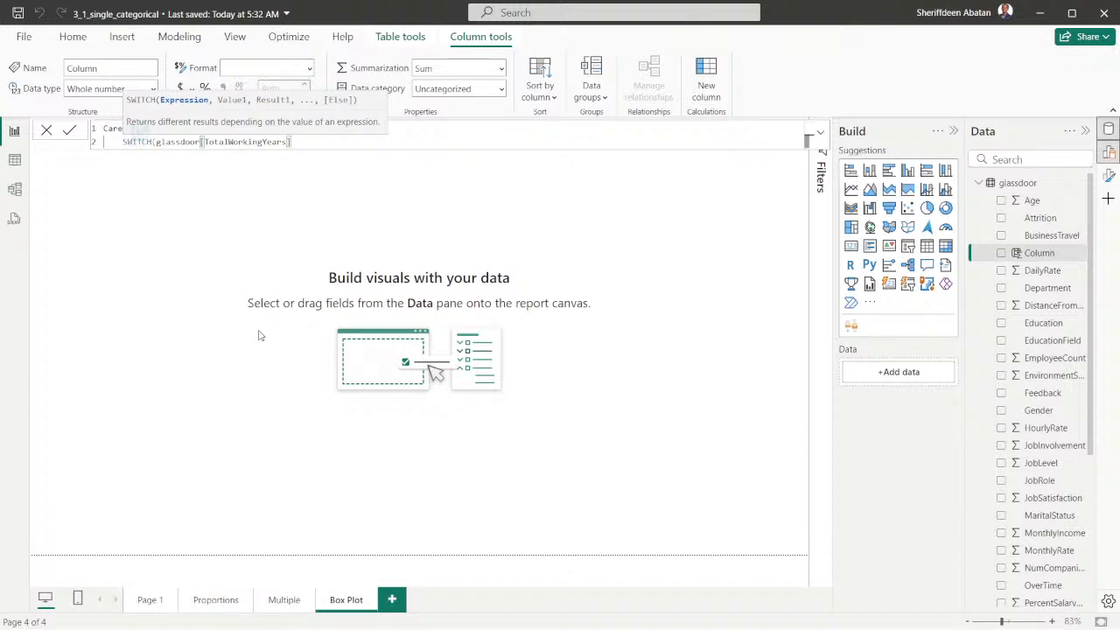
type(",")
key("shift+Return")
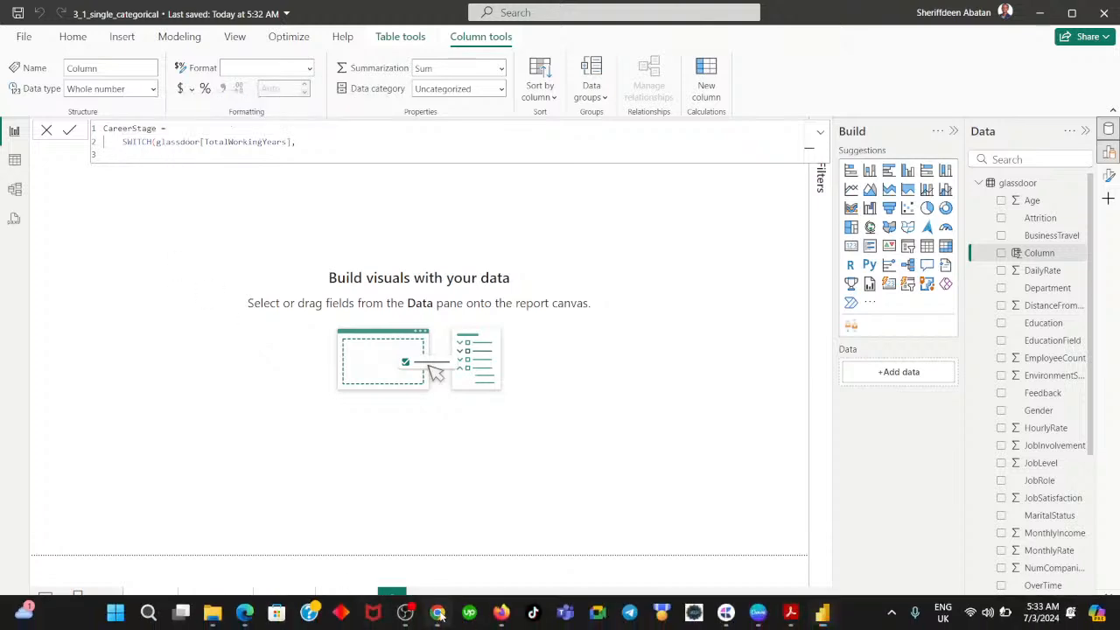
left_click(438, 613)
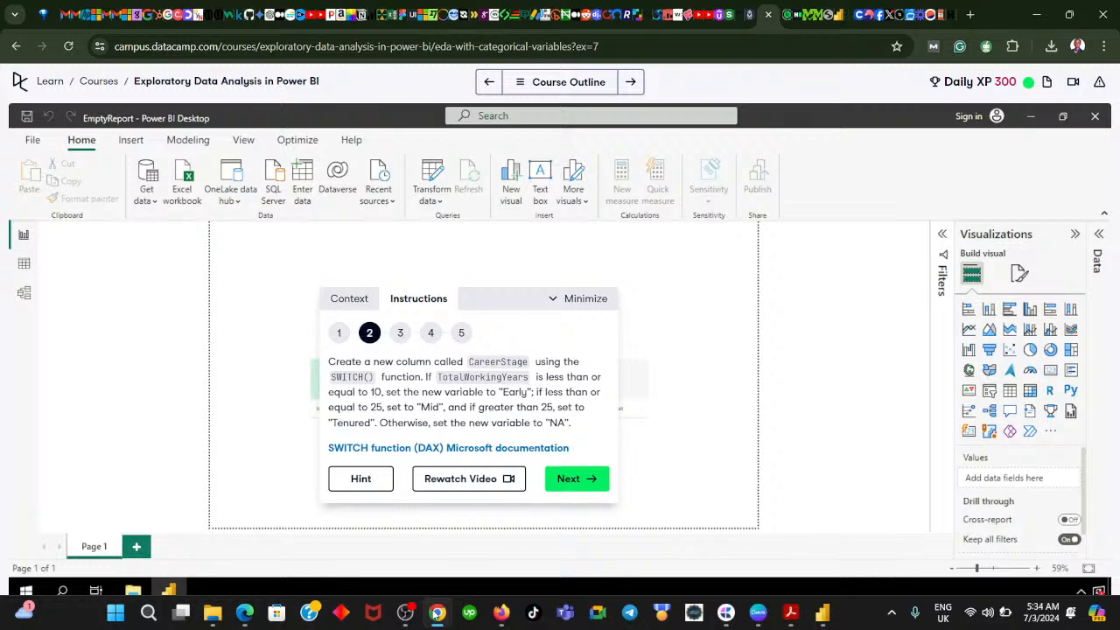
left_click(438, 613)
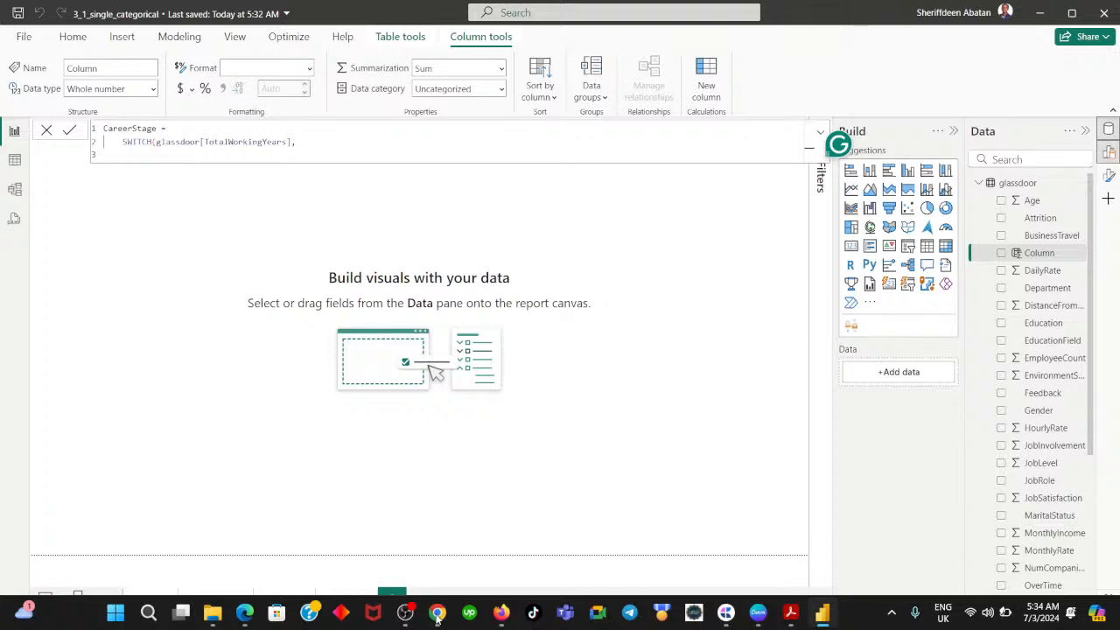
type(">")
key("BackSpace")
type("tol")
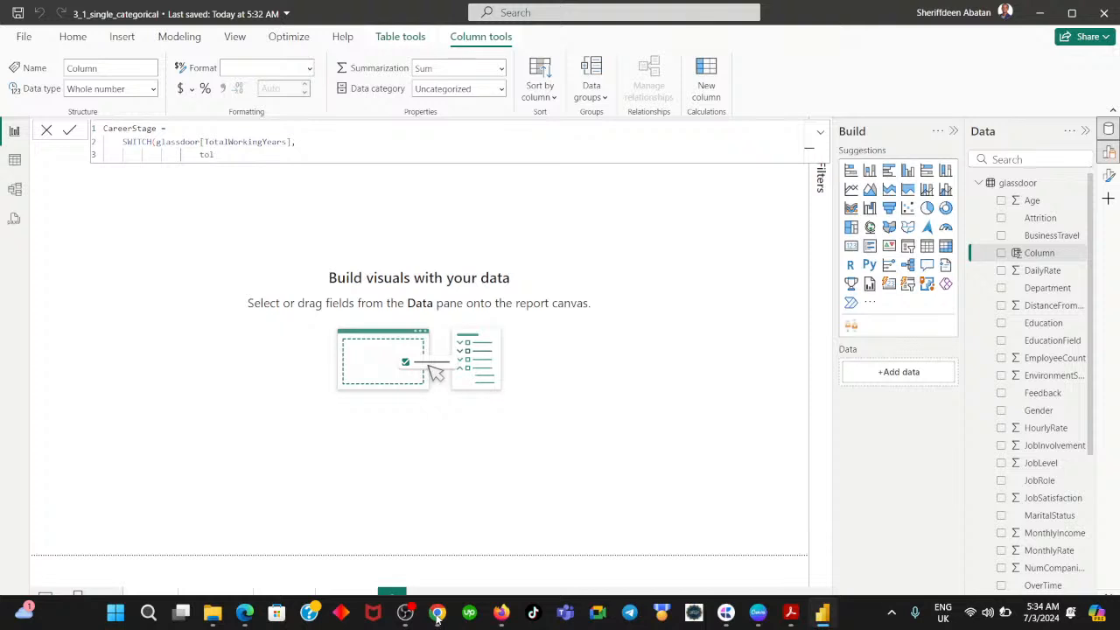
key("BackSpace")
key("BackSpace")
key("BackSpace")
key("BackSpace")
key("BackSpace")
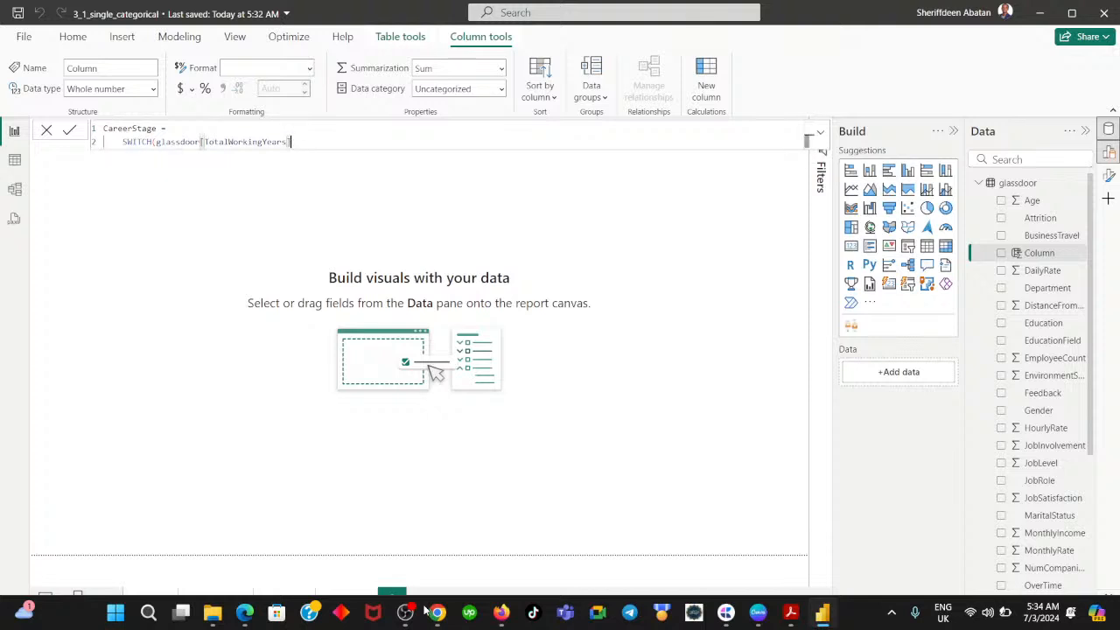
type(",")
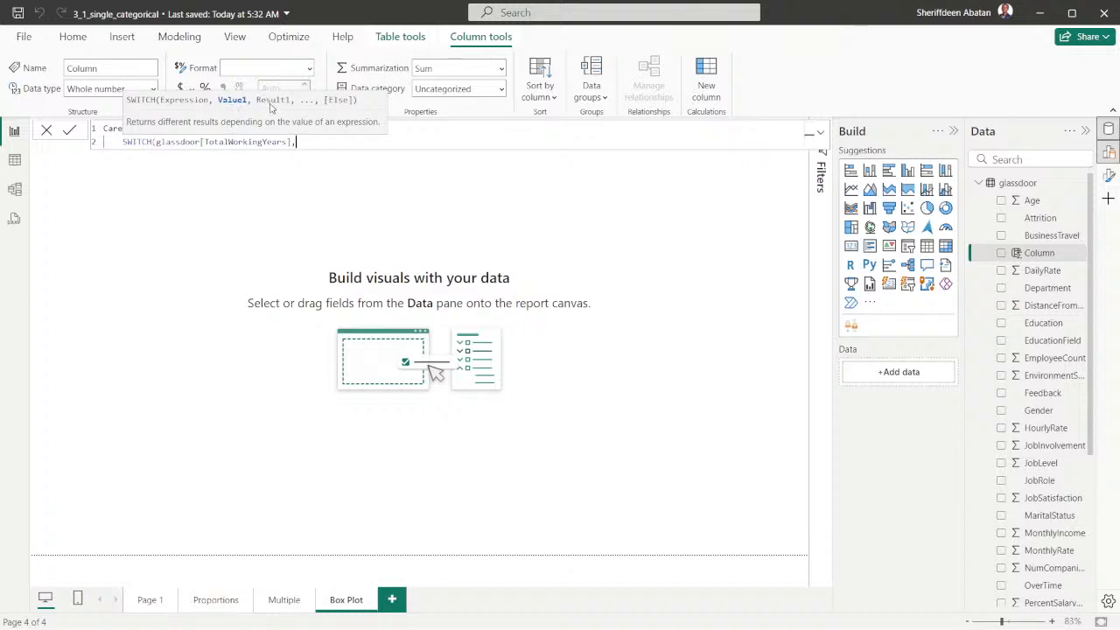
key("shift+Return")
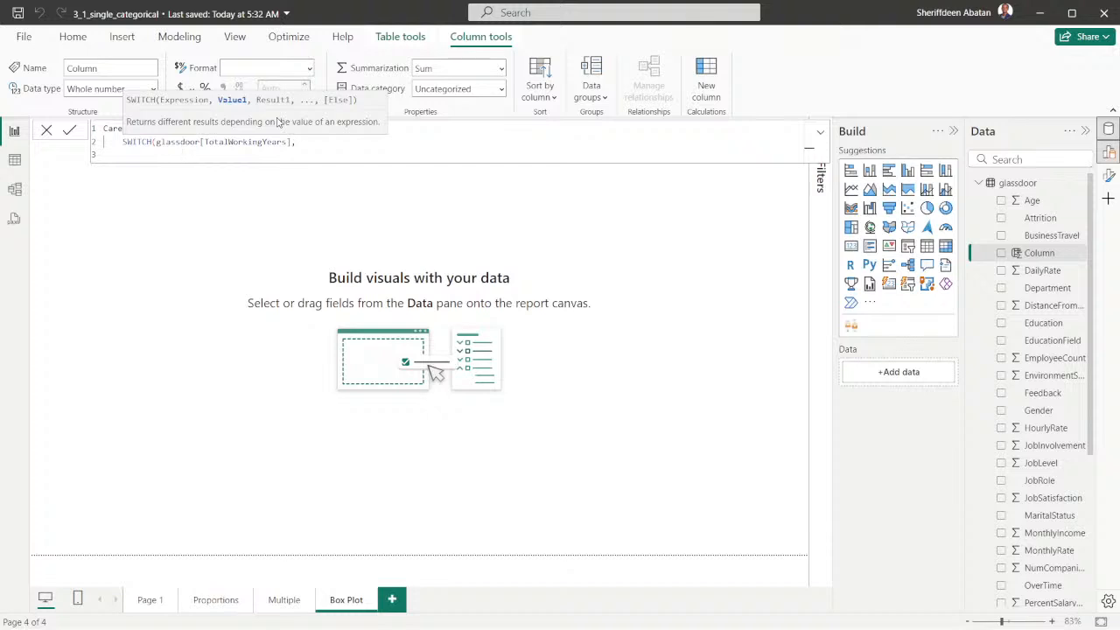
- Enter >=10 as the first SWITCH value on an indented third line of the formula
key("Tab")
key("Tab")
key("Tab")
type("10")
key("BackSpace")
key("BackSpace")
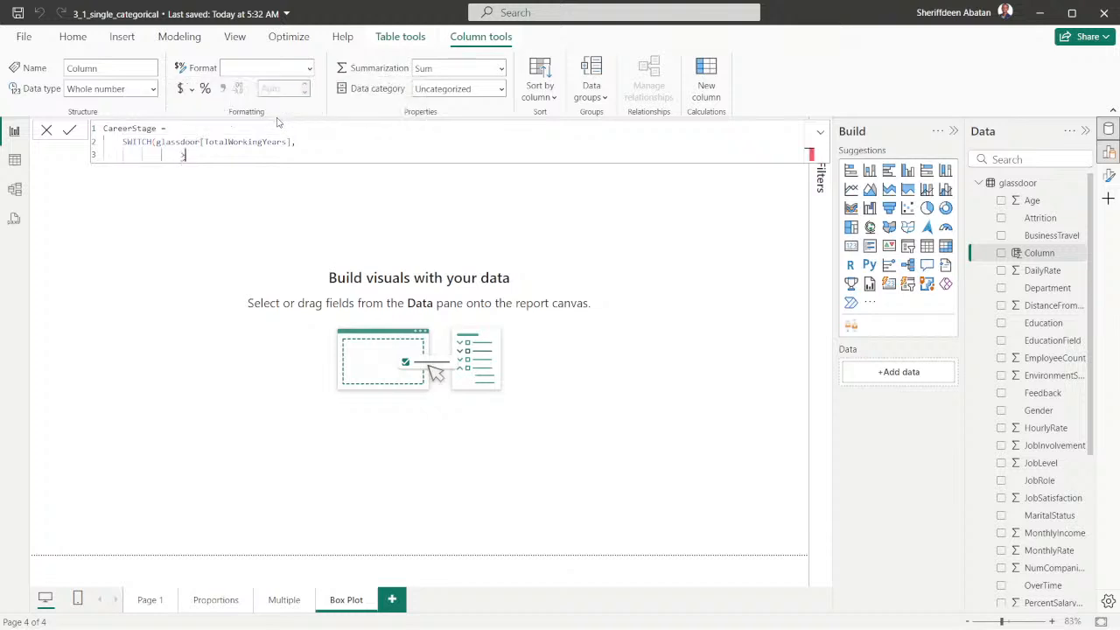
type(">=10")
- Change the Windows keyboard layout to English (United States), US
mouse_move(792, 626)
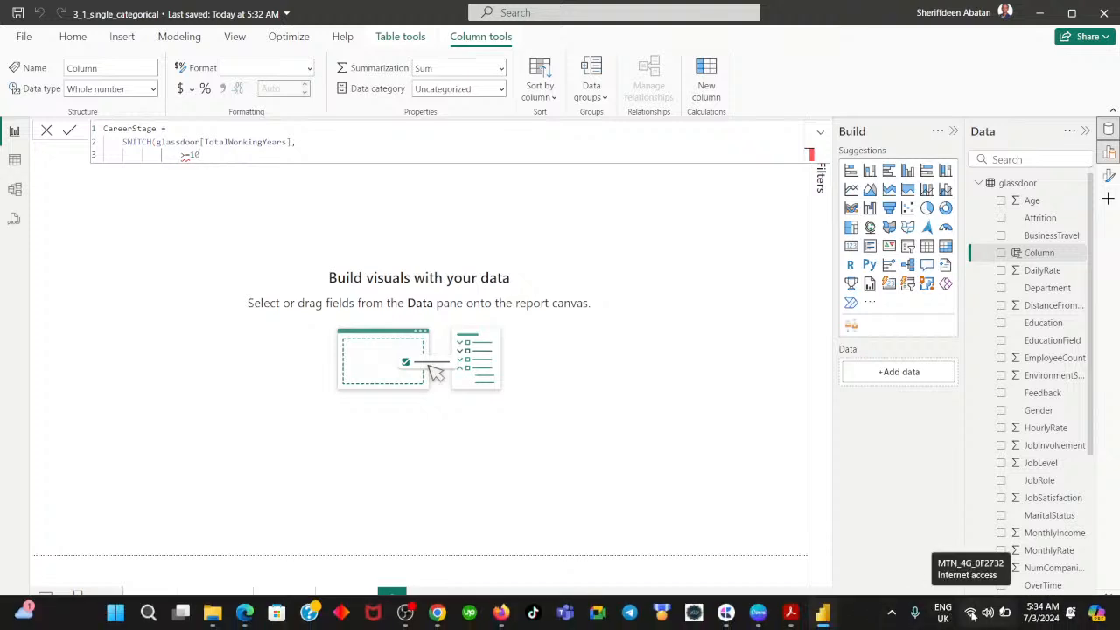
left_click(943, 612)
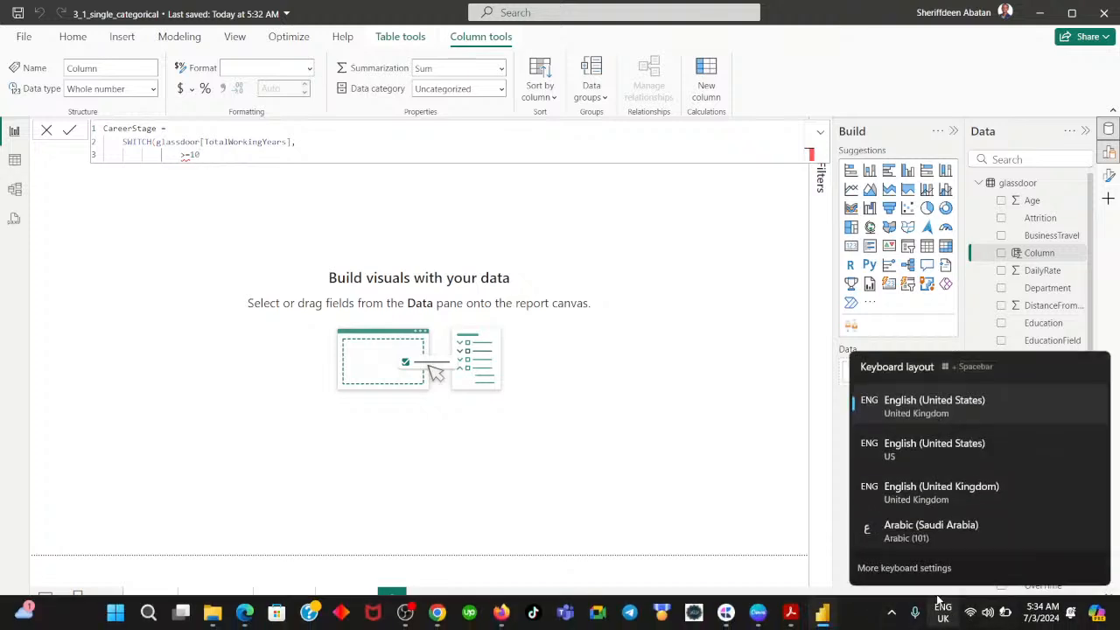
left_click(914, 447)
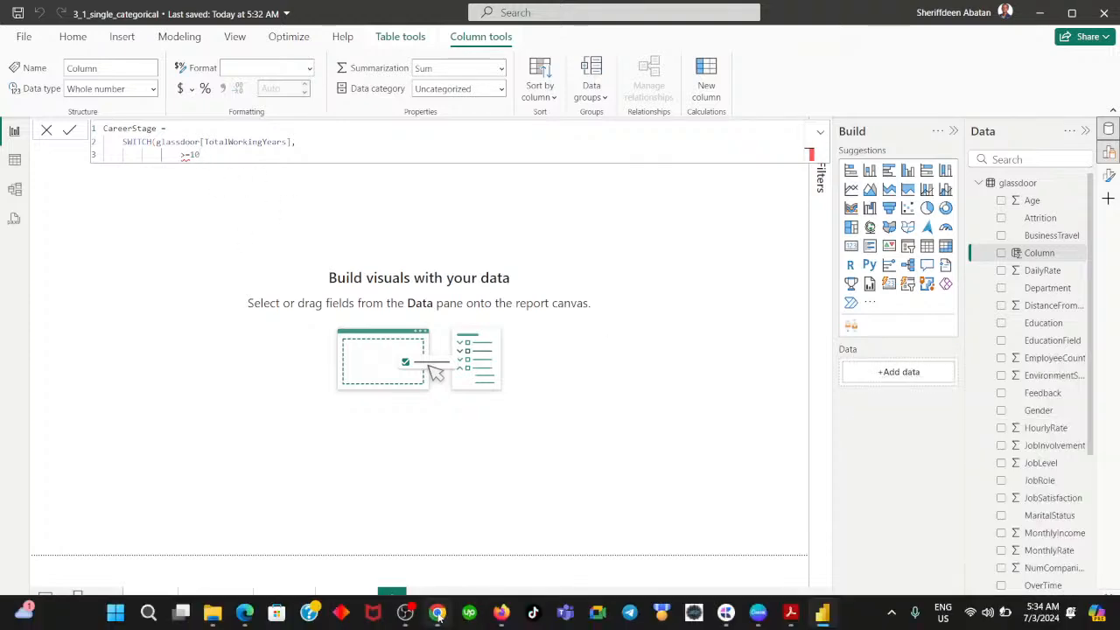
- Check the DataCamp instruction again, and rewrite the first SWITCH case as ">=10","Early", with the condition in quotes
left_click(438, 615)
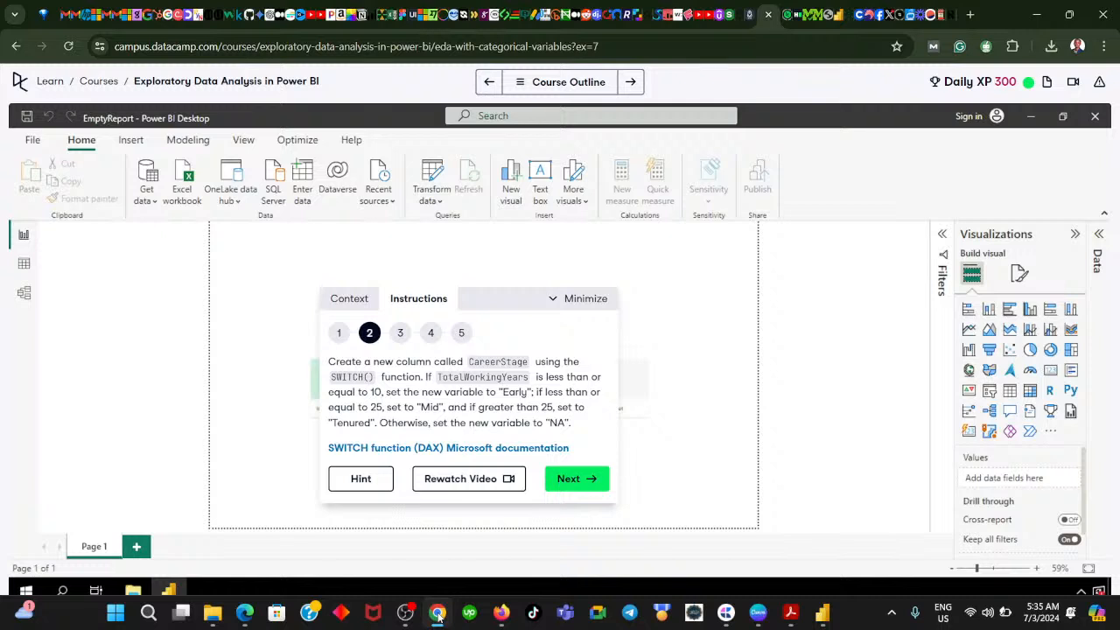
left_click(438, 615)
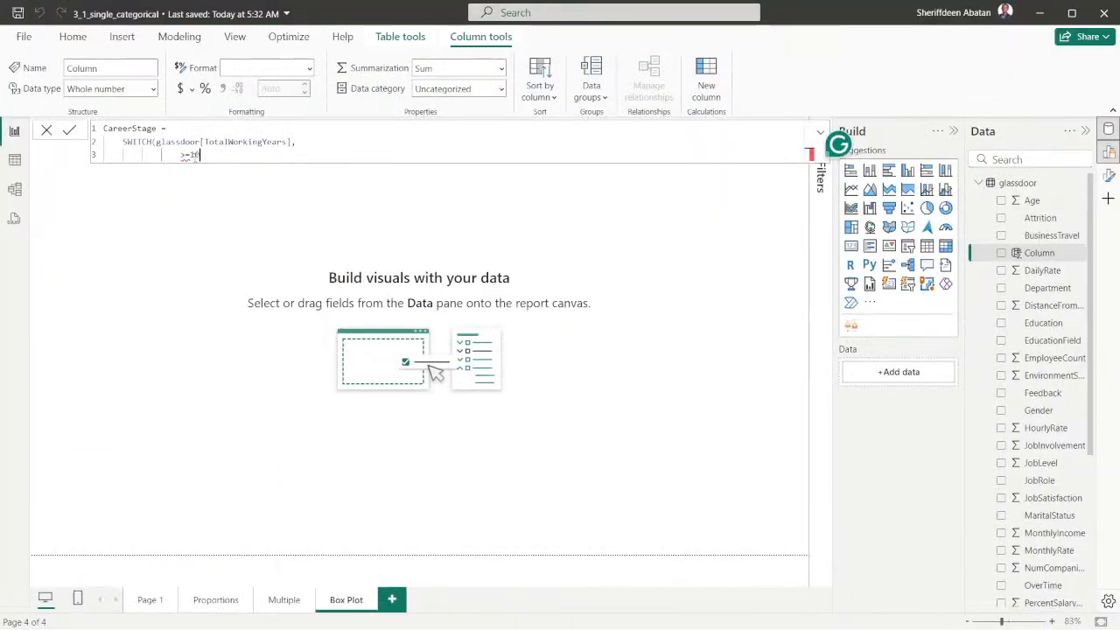
left_click(191, 157)
key("BackSpace")
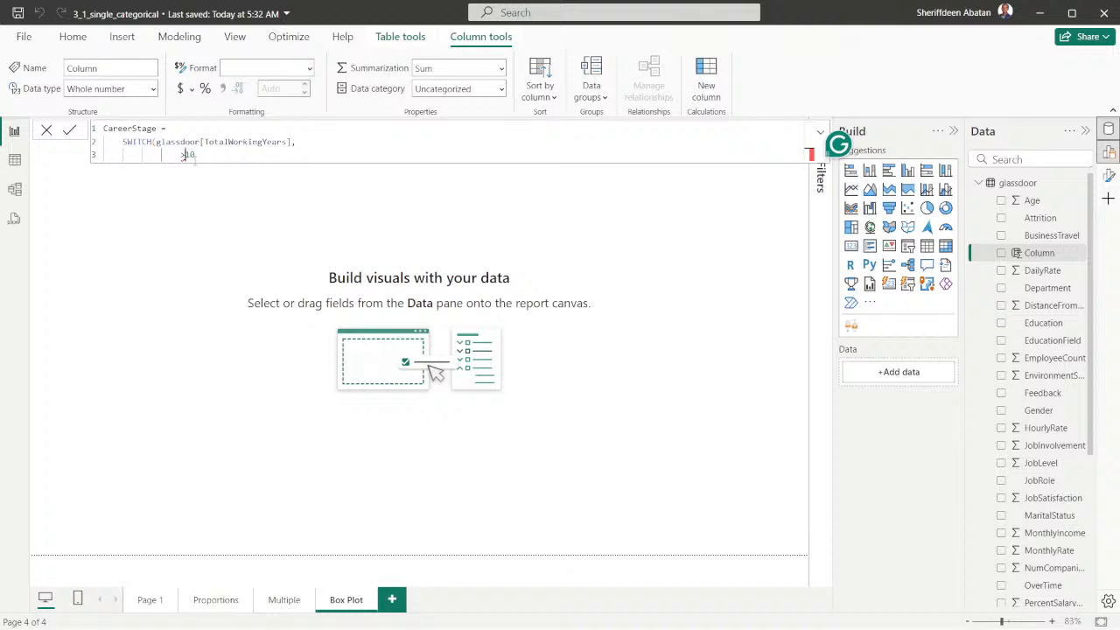
double_click(194, 155)
type("=10\",")
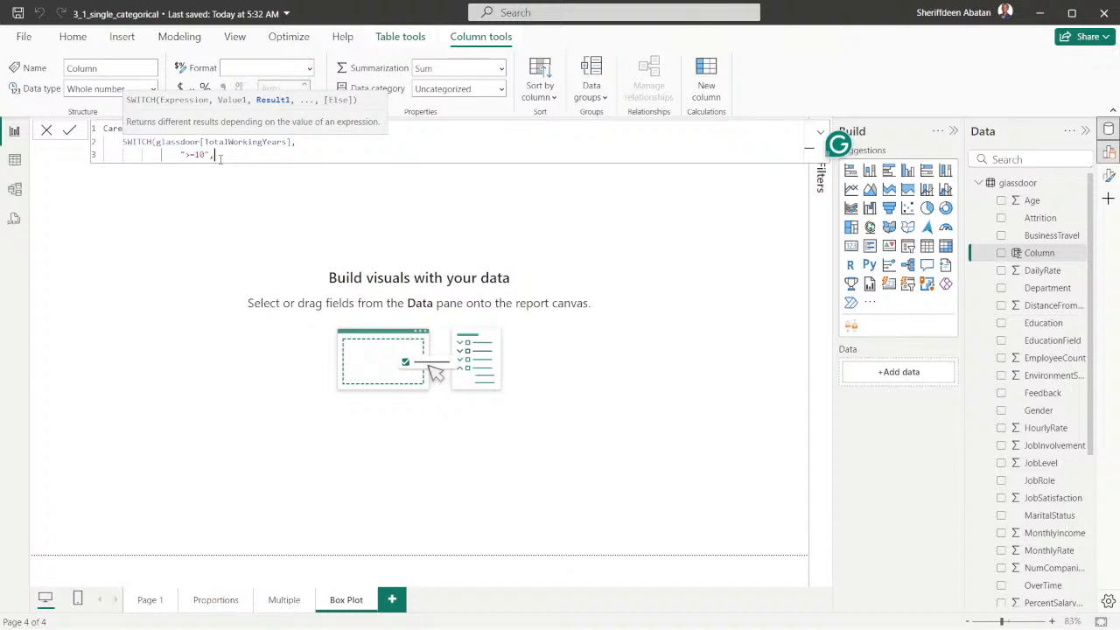
type("\"Early\",")
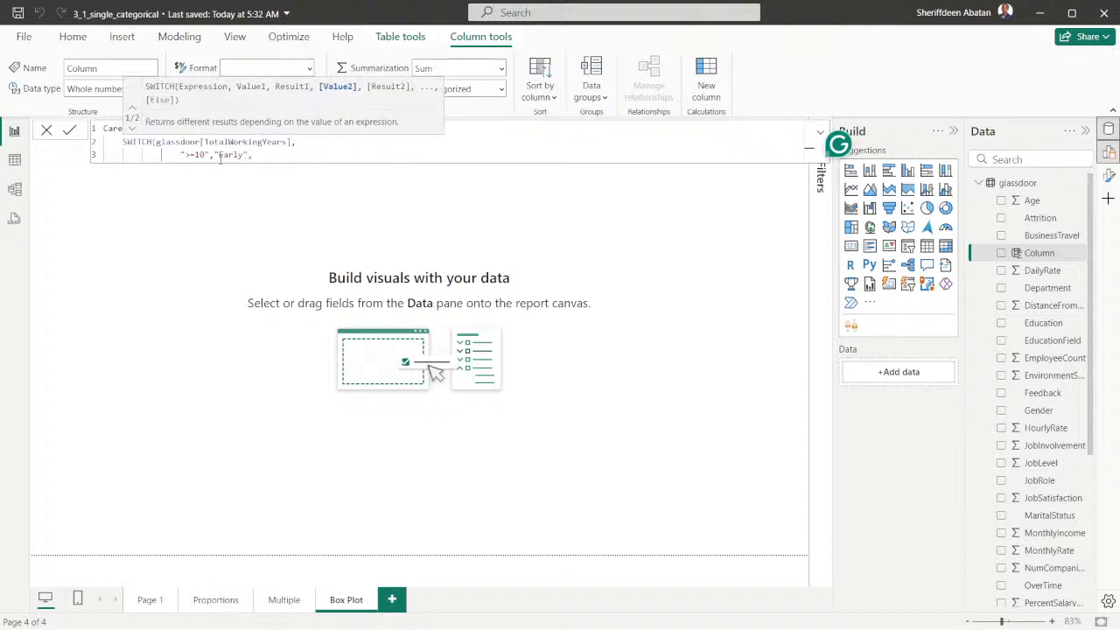
key("shift+Return")
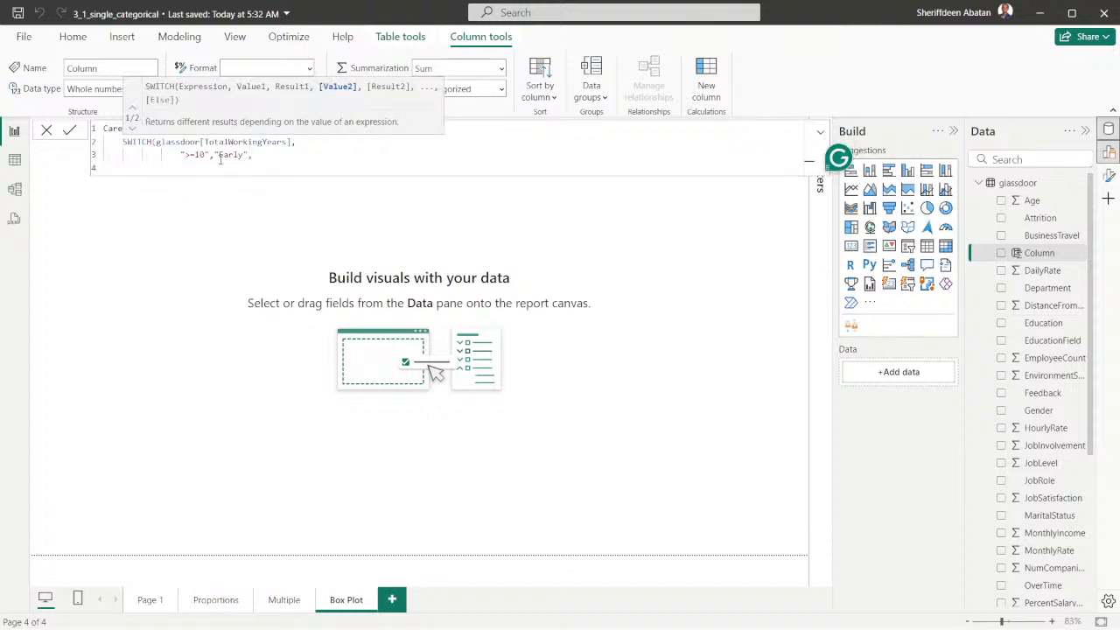
- Check the second condition in DataCamp and add the SWITCH case ">=25","Mild", to the CareerStage formula
left_click(436, 613)
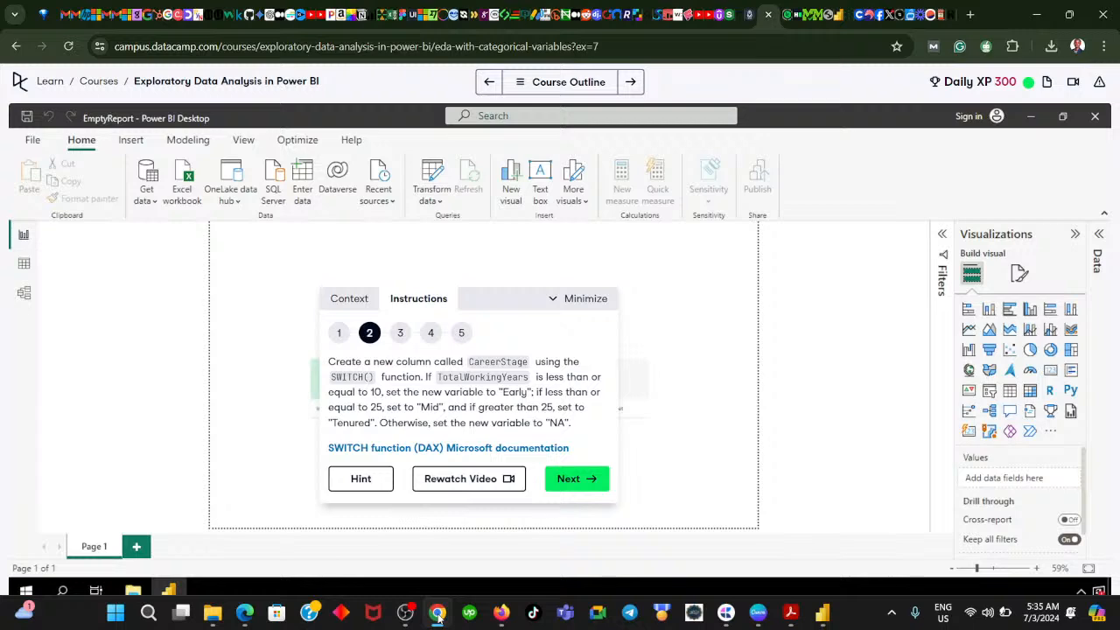
left_click(437, 613)
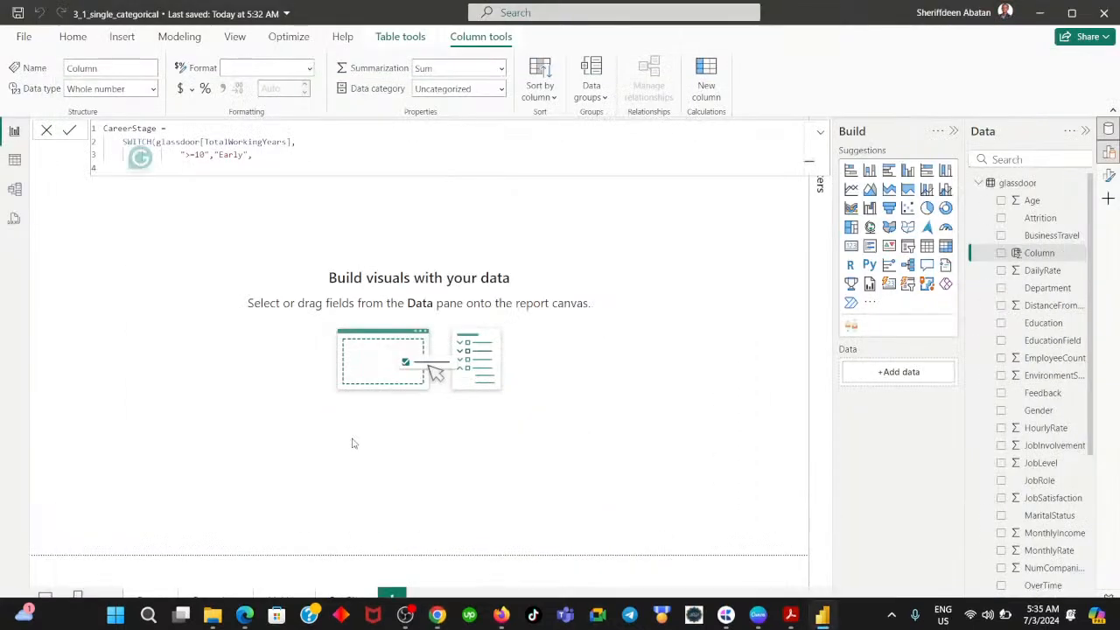
type(">=")
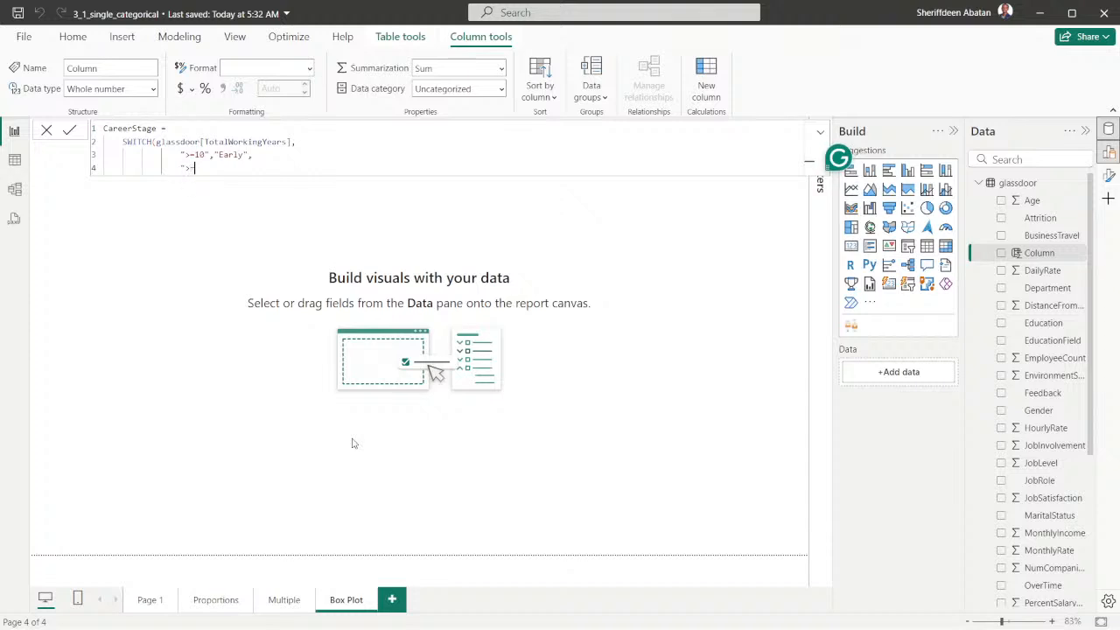
type("3")
type("5\"")
type(",")
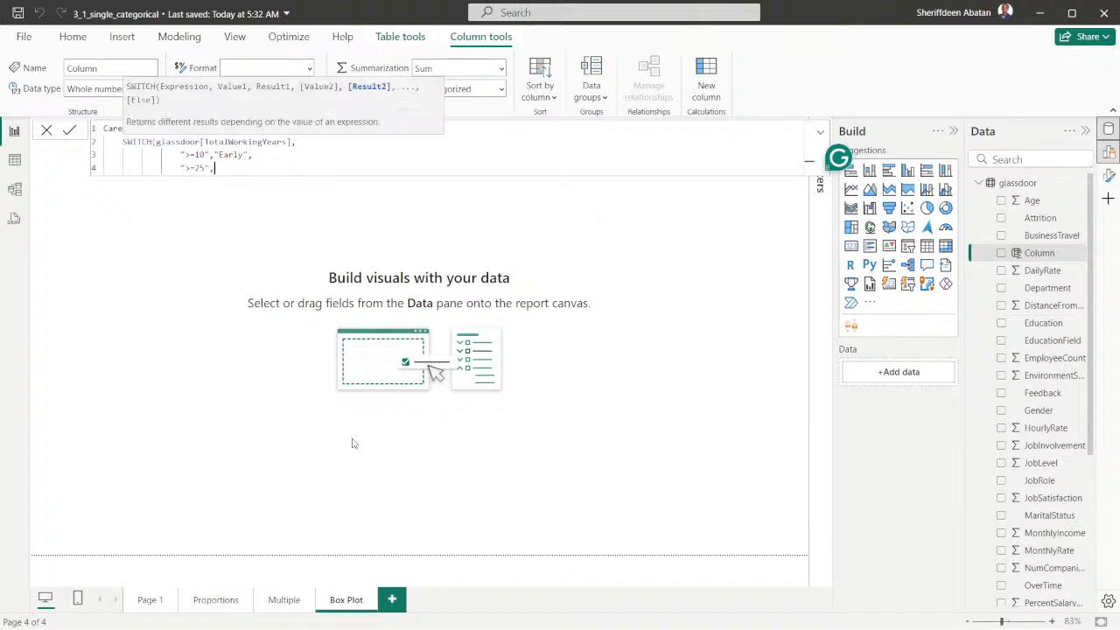
type("\"Mild\",")
key("shift+Return")
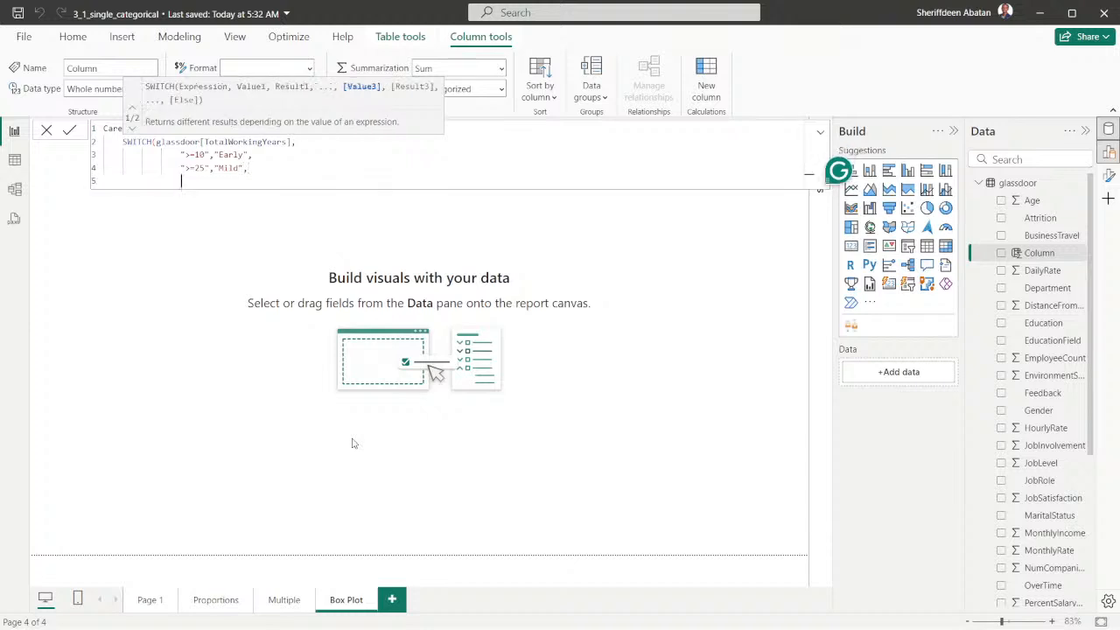
- Add the third SWITCH case ">25","Tenured", checking the DataCamp instruction for the label
type("\">")
type("5")
type("5")
type(",")
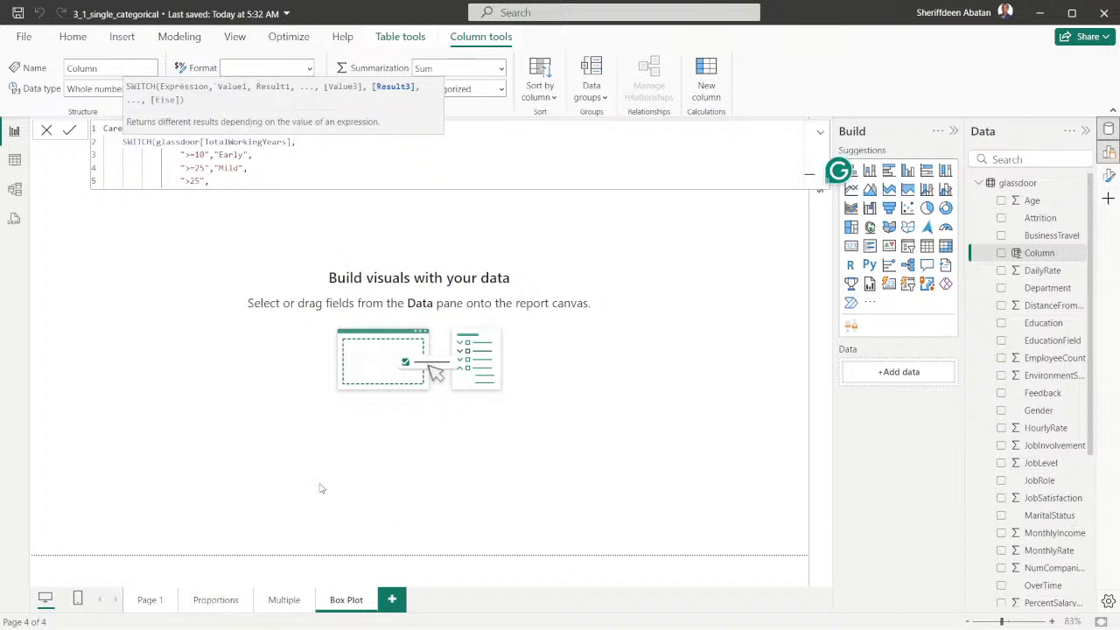
mouse_move(415, 623)
left_click(437, 615)
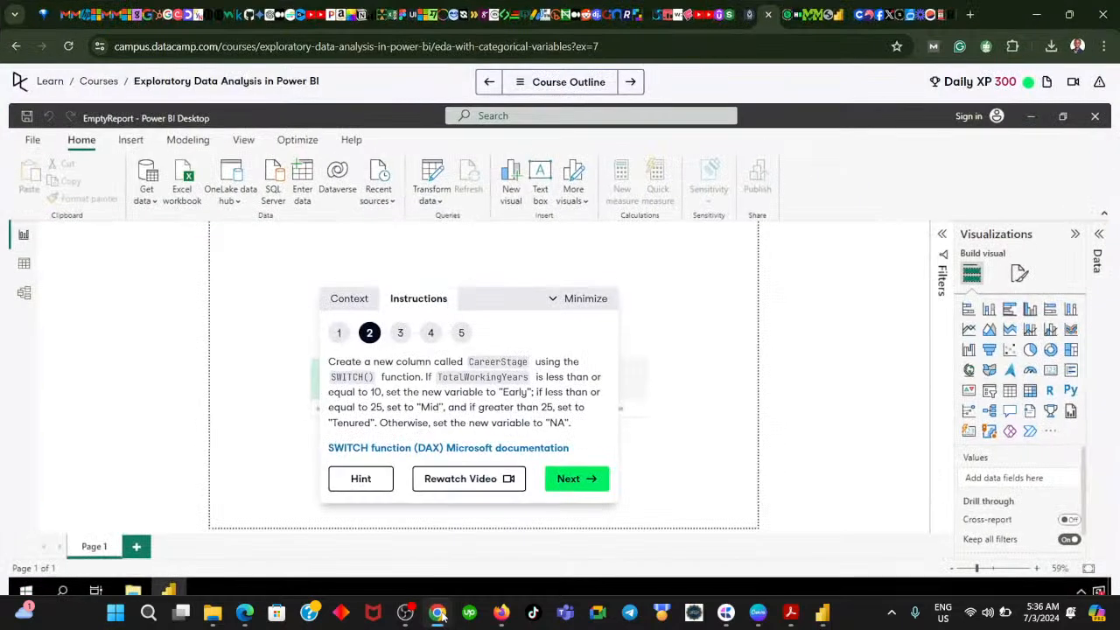
left_click(438, 615)
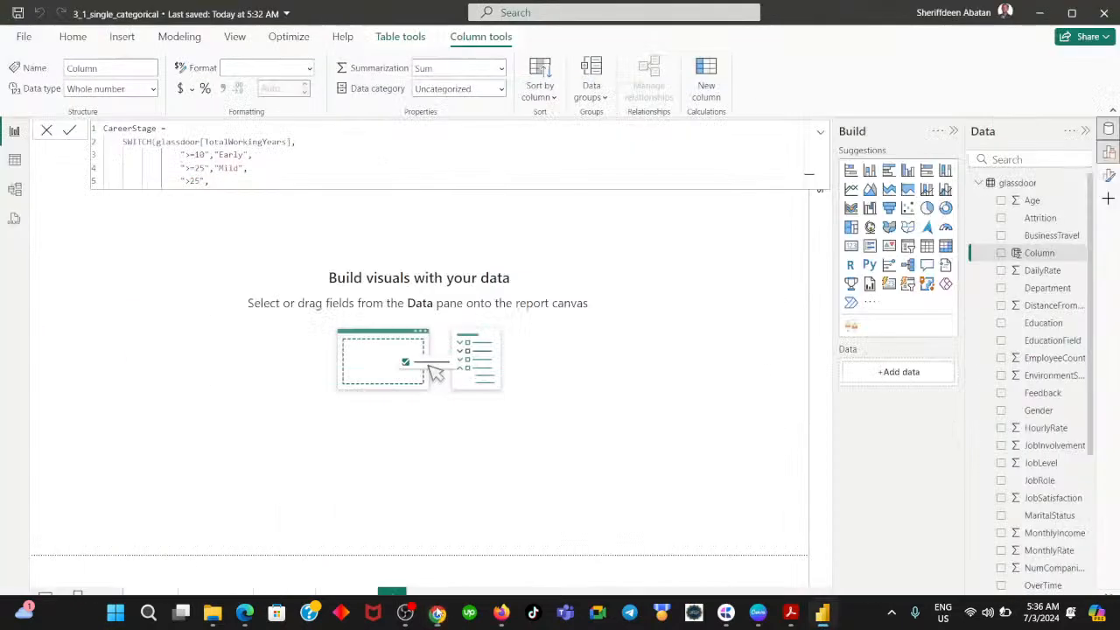
type("\"")
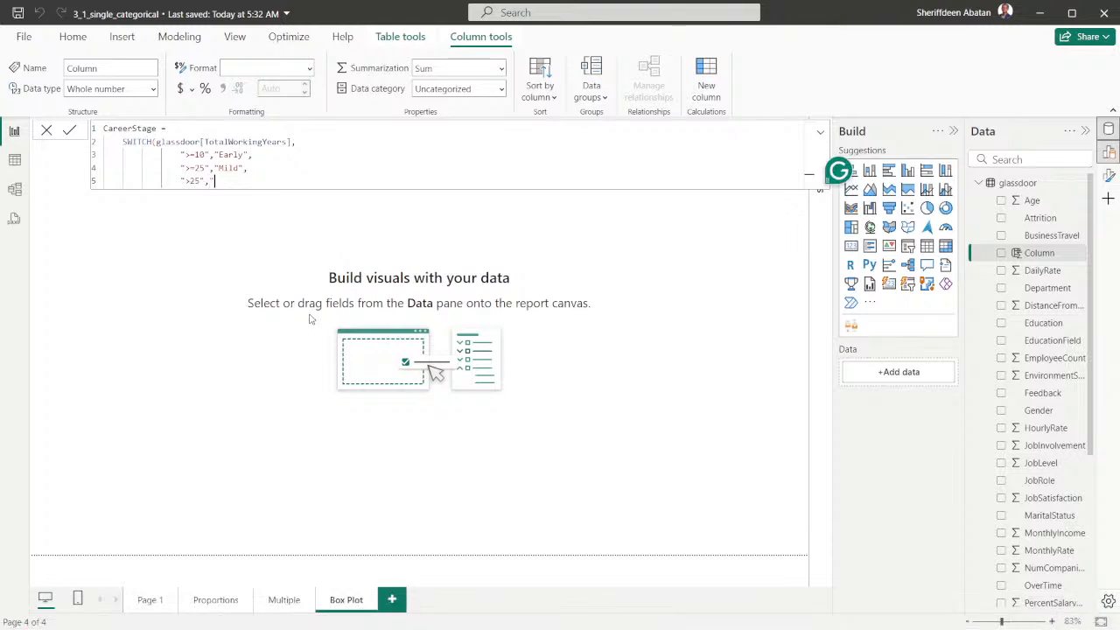
type("Tenured\",")
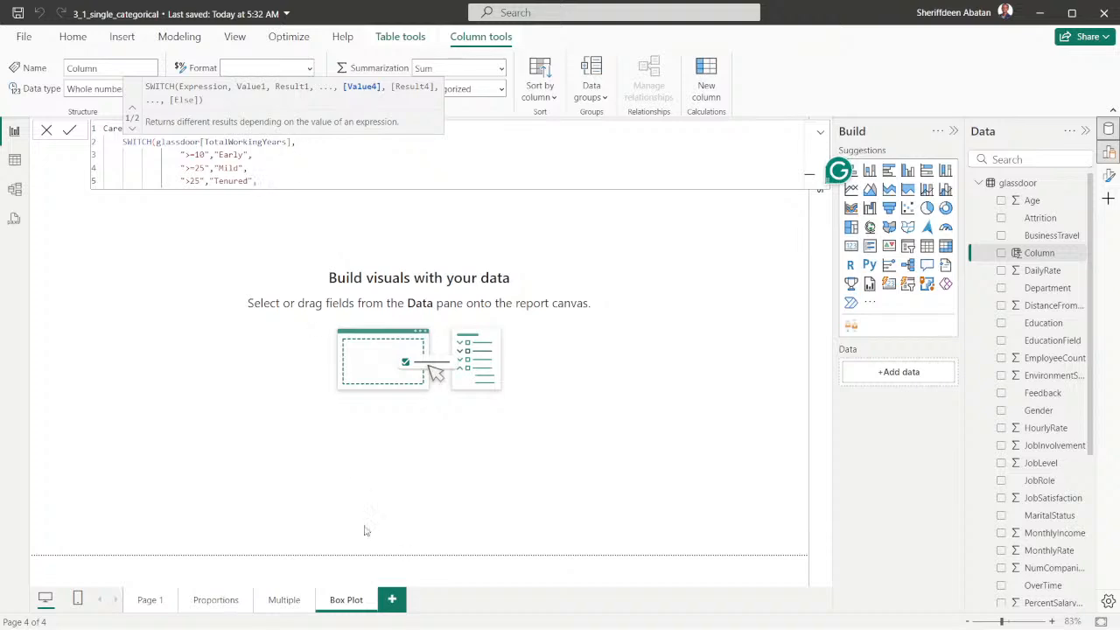
- Check the fallback label in DataCamp and add "NA" as the SWITCH formula's else result, followed by a new line
left_click(436, 614)
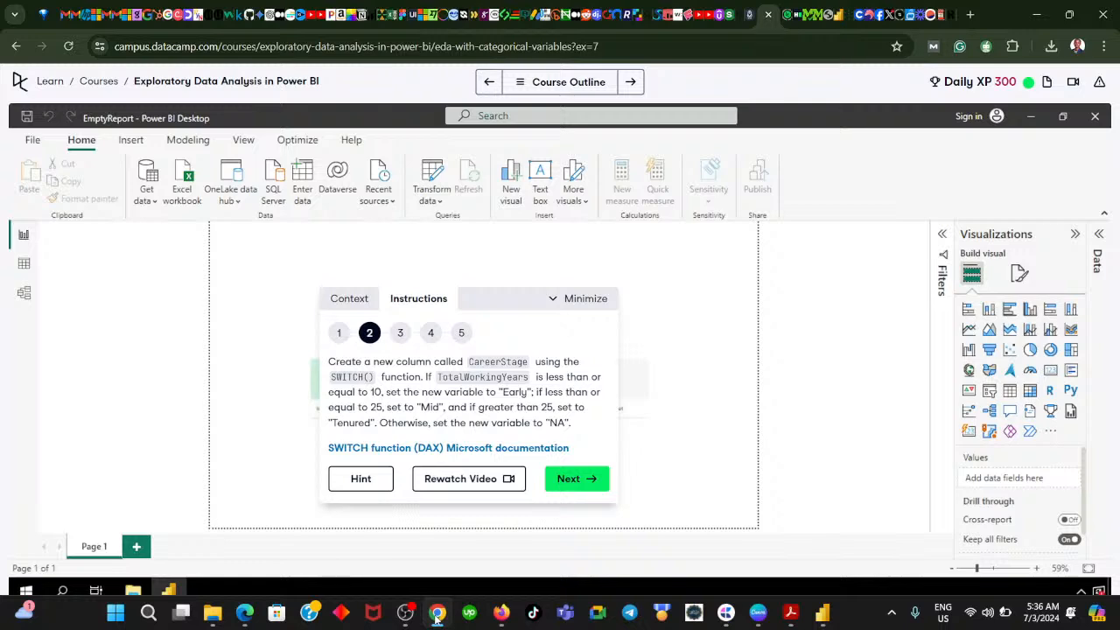
left_click(436, 613)
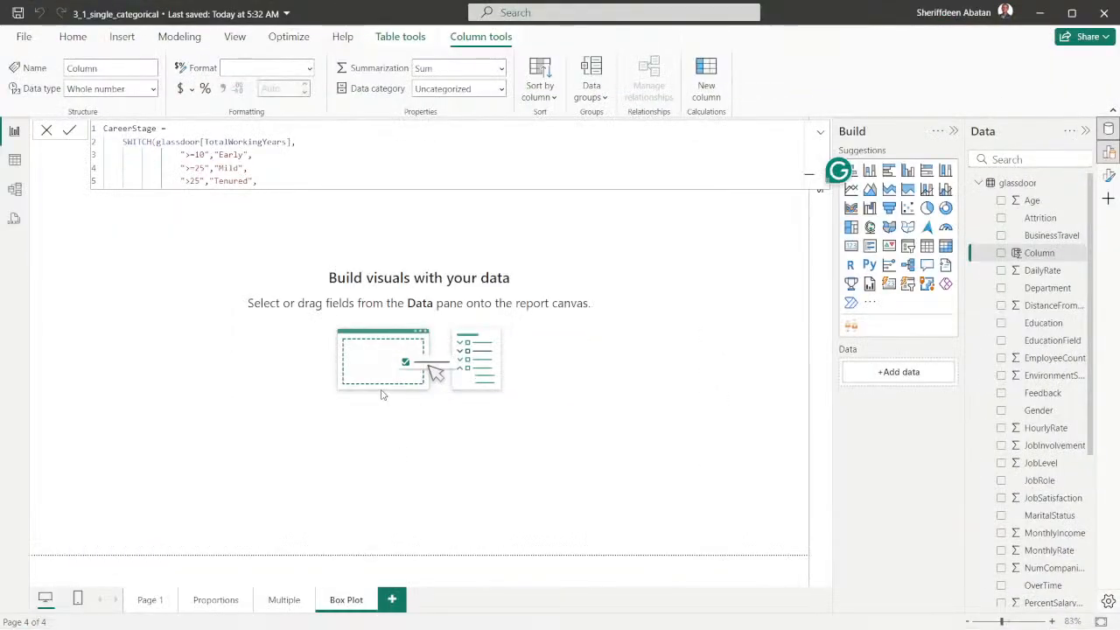
key("shift+Return")
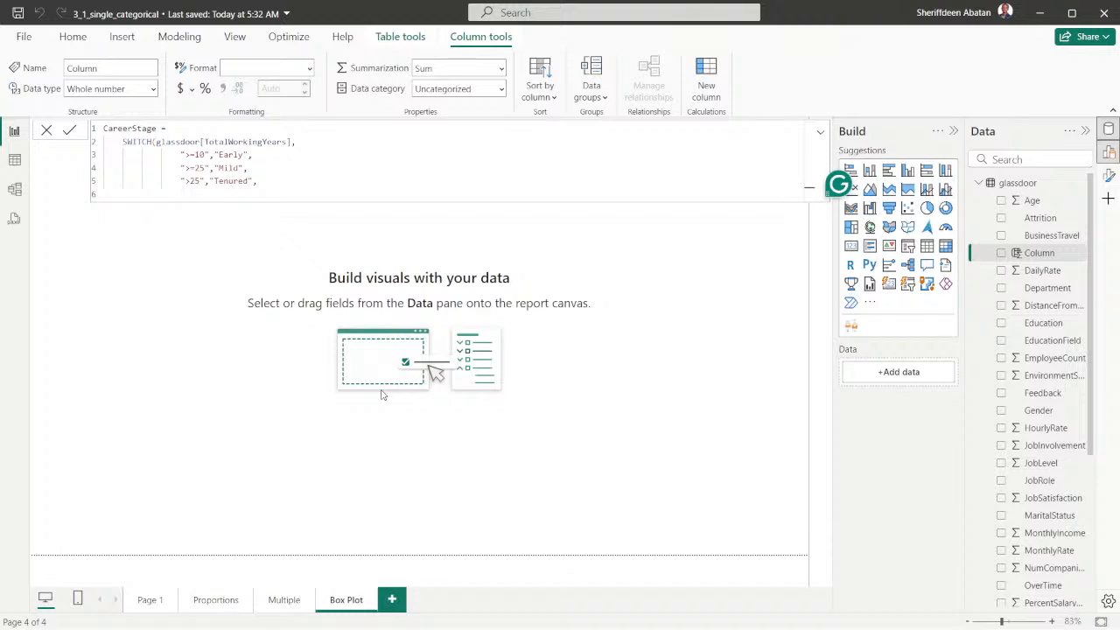
type("\"Na")
key("BackSpace")
type("A")
key("shift+Return")
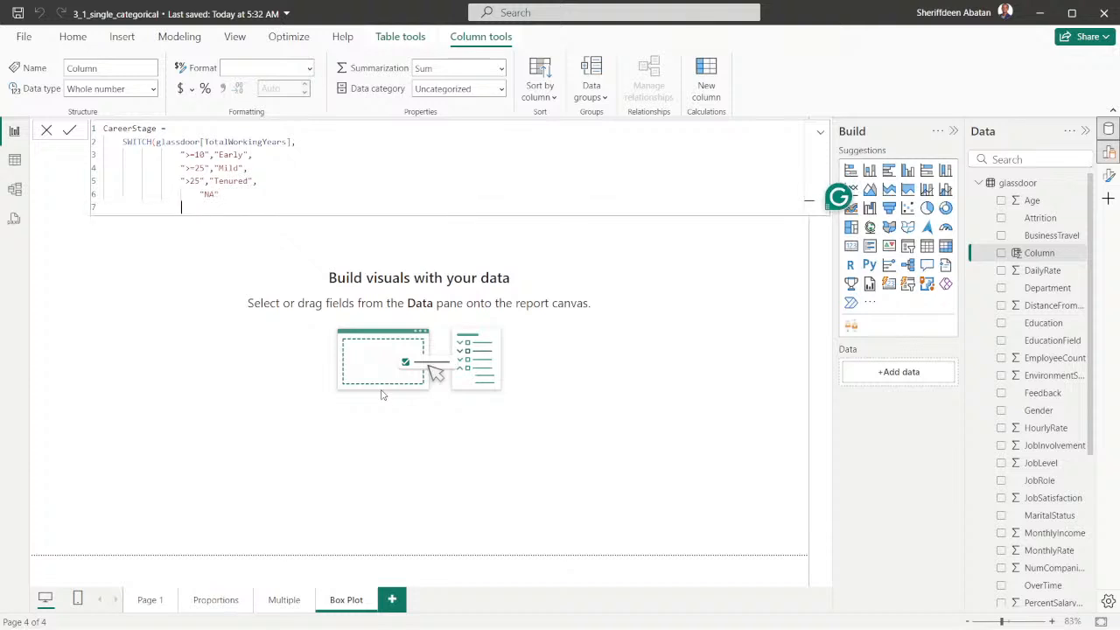
- Close the SWITCH formula with a parenthesis on line 7 and commit the CareerStage column
key("BackSpace")
type(")")
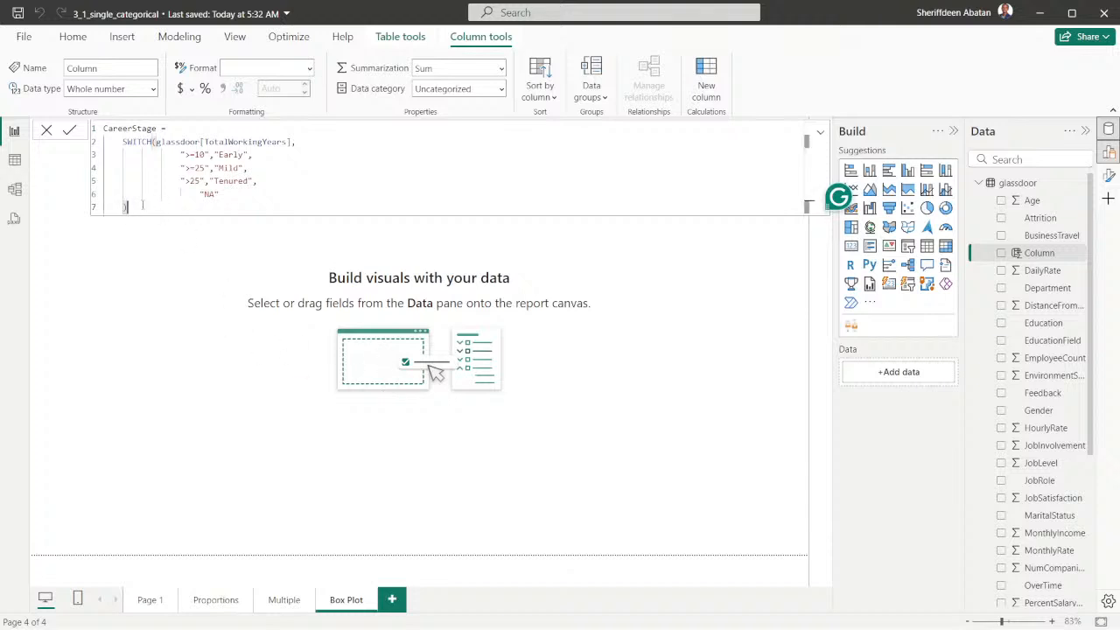
left_click(70, 129)
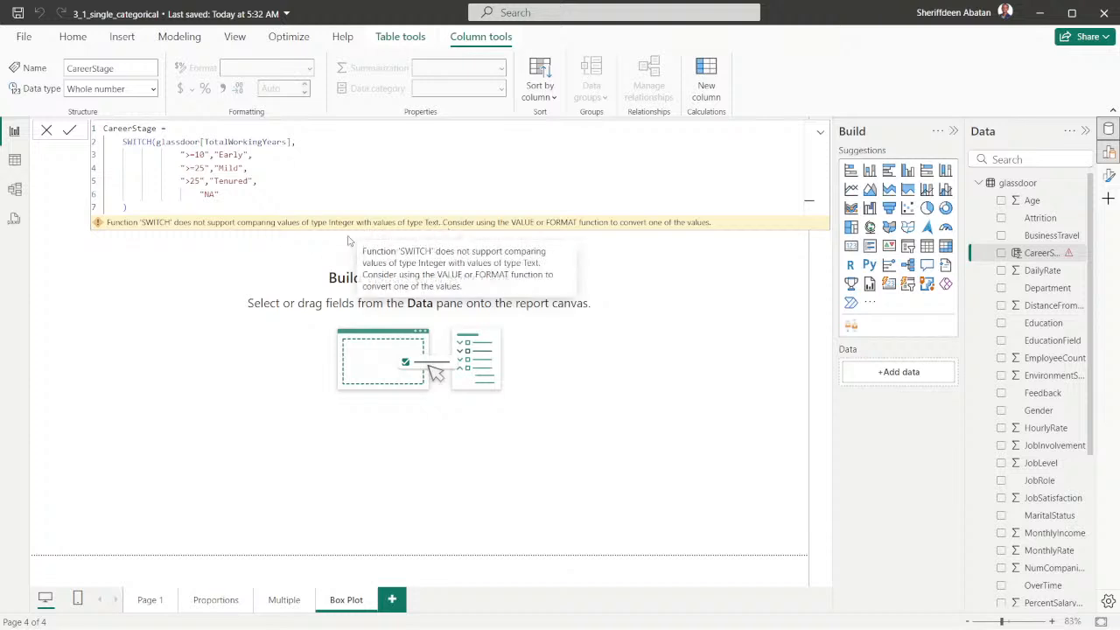
- Remove the quotation marks around the conditions >=10, >=25 and >25, keeping the quoted labels, and commit the formula again
left_click(185, 155)
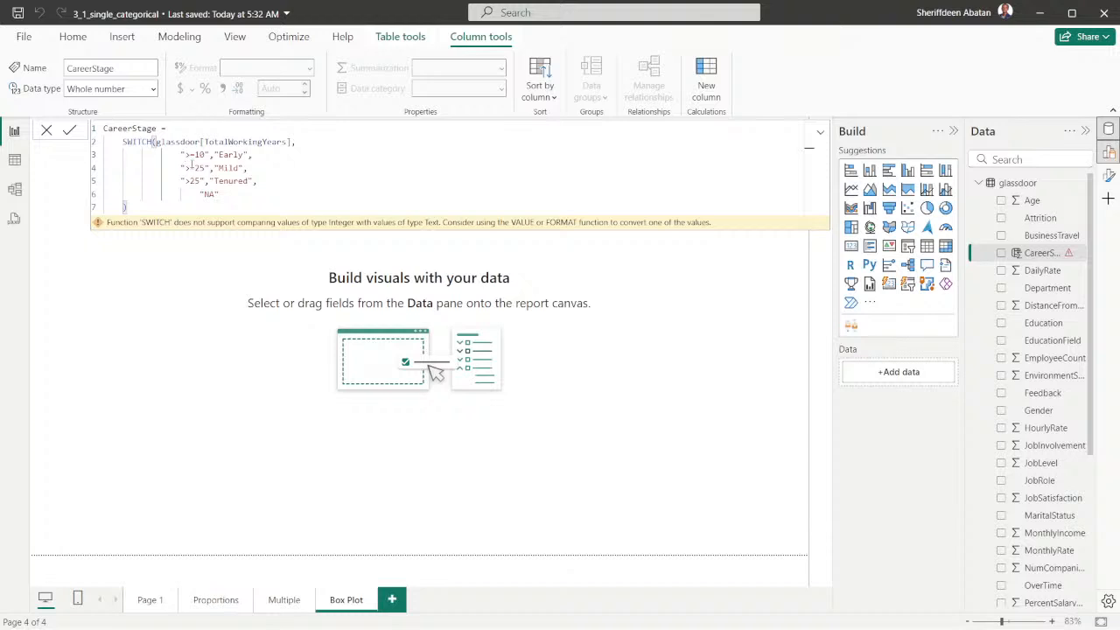
key("BackSpace")
left_click(206, 155)
key("BackSpace")
left_click(185, 168)
key("BackSpace")
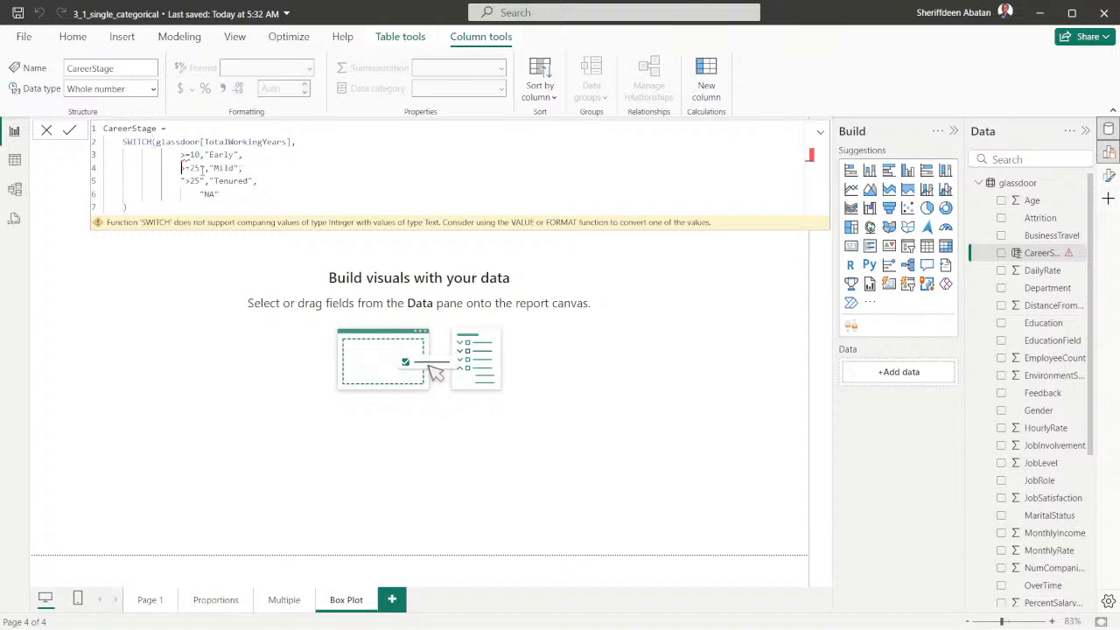
left_click(201, 168)
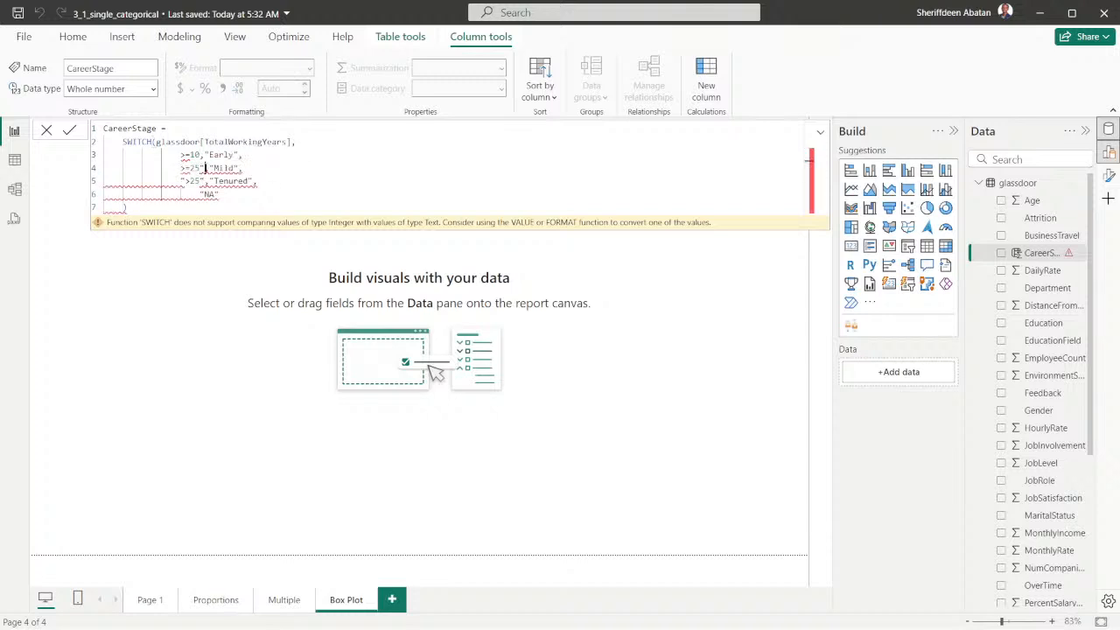
key("BackSpace")
left_click(185, 181)
key("BackSpace")
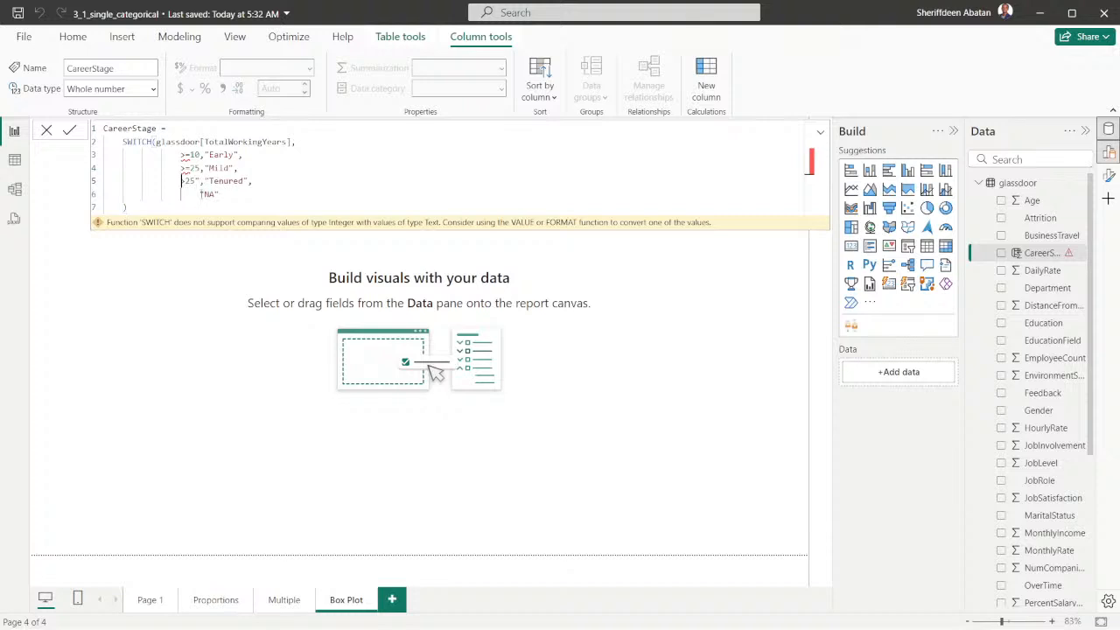
left_click(200, 181)
key("BackSpace")
left_click(71, 133)
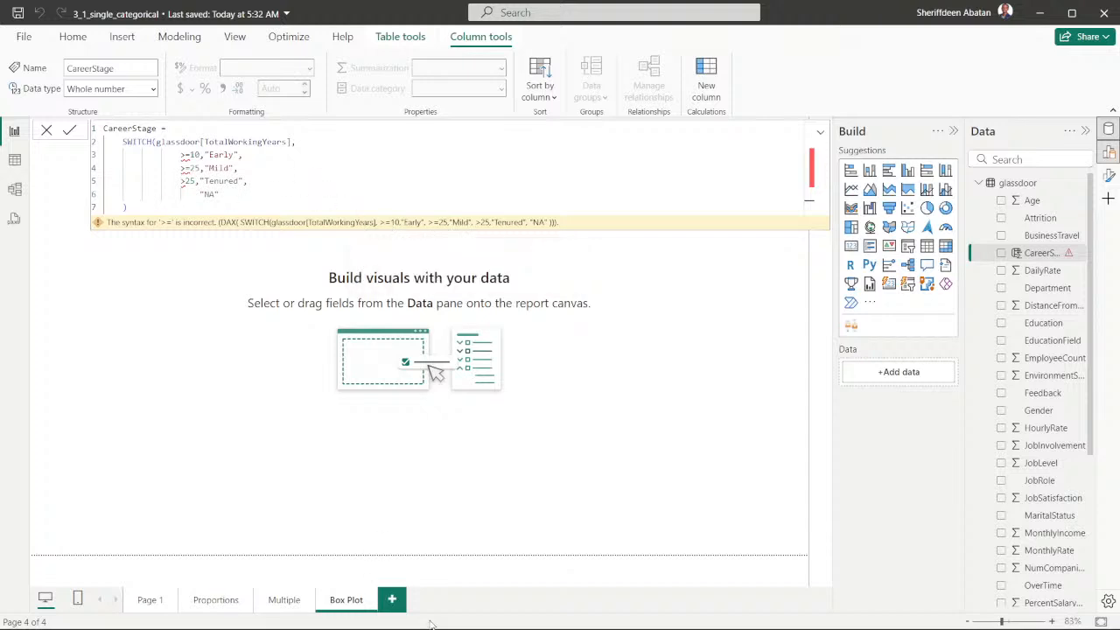
- Switch to DataCamp, open the hint for the CareerStage instruction to read the SWITCH pattern, and return to Power BI
mouse_move(439, 620)
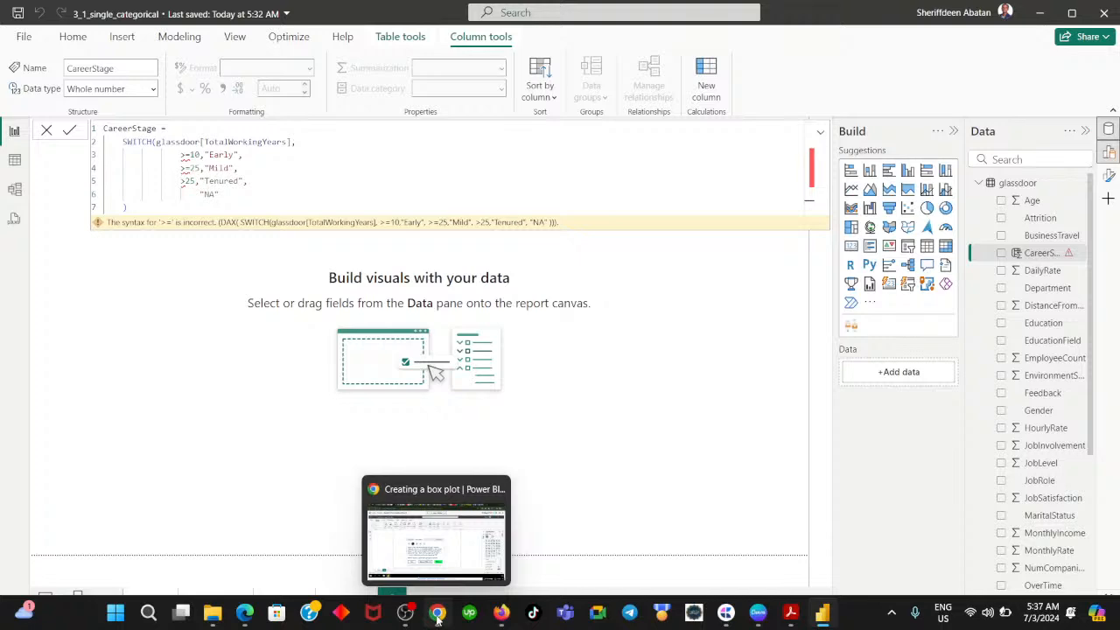
left_click(439, 616)
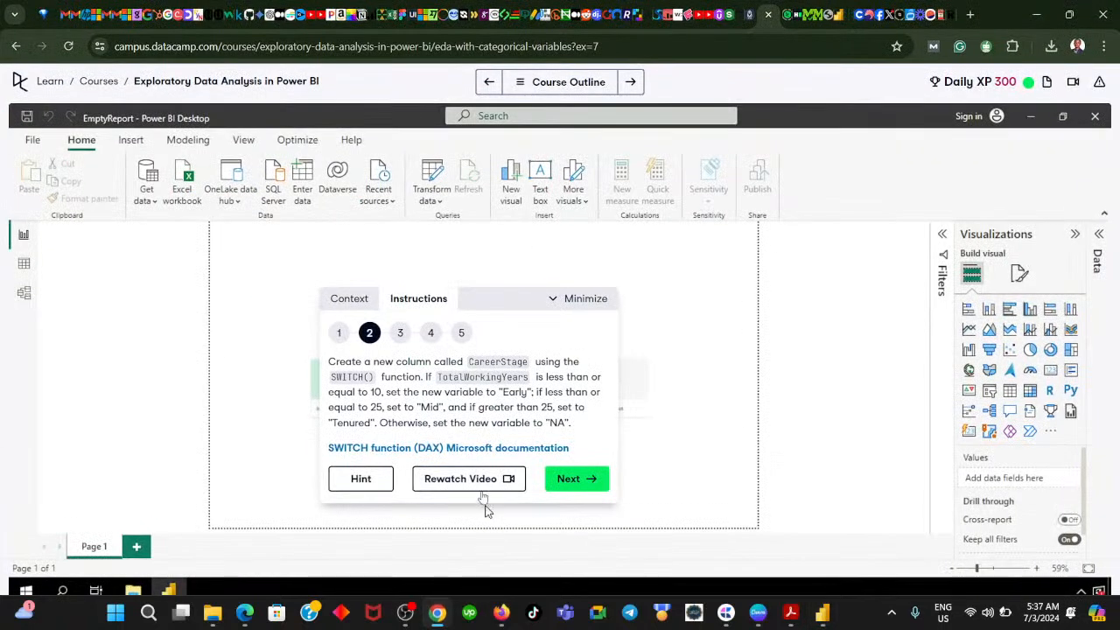
left_click(368, 481)
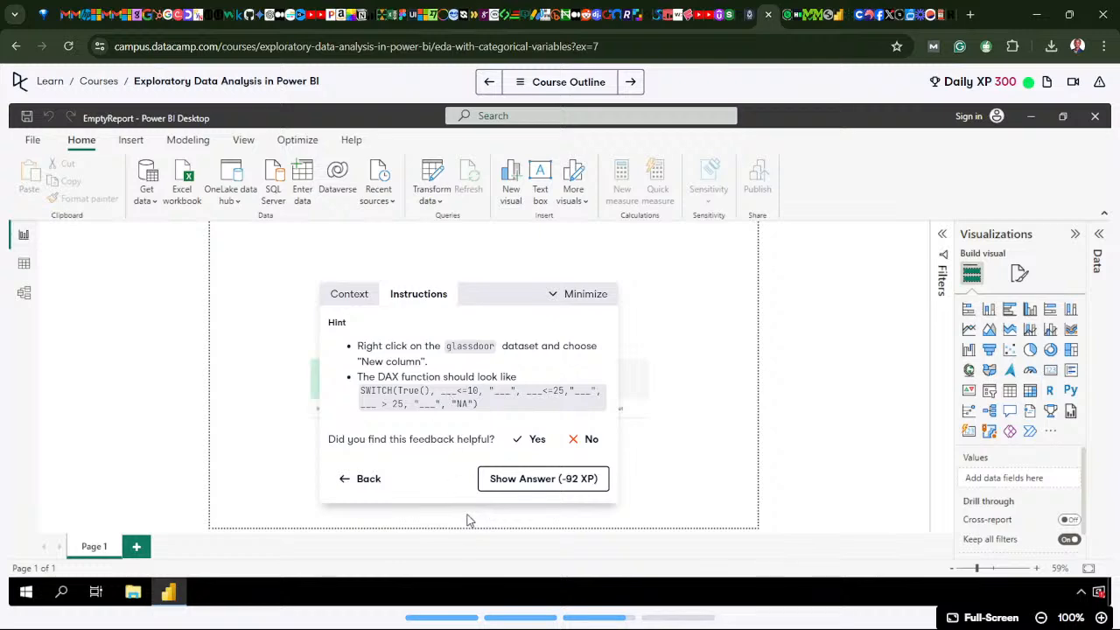
mouse_move(449, 592)
left_click(443, 618)
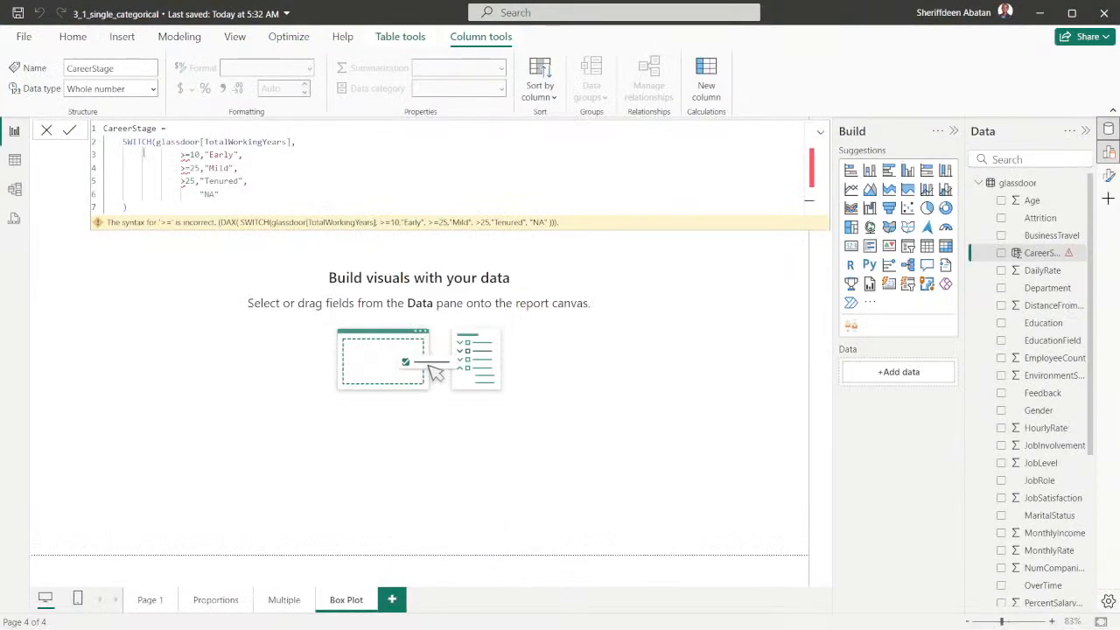
- Insert TRUE() as SWITCH's first argument and move glassdoor[TotalWorkingYears] onto its own line below
double_click(159, 144)
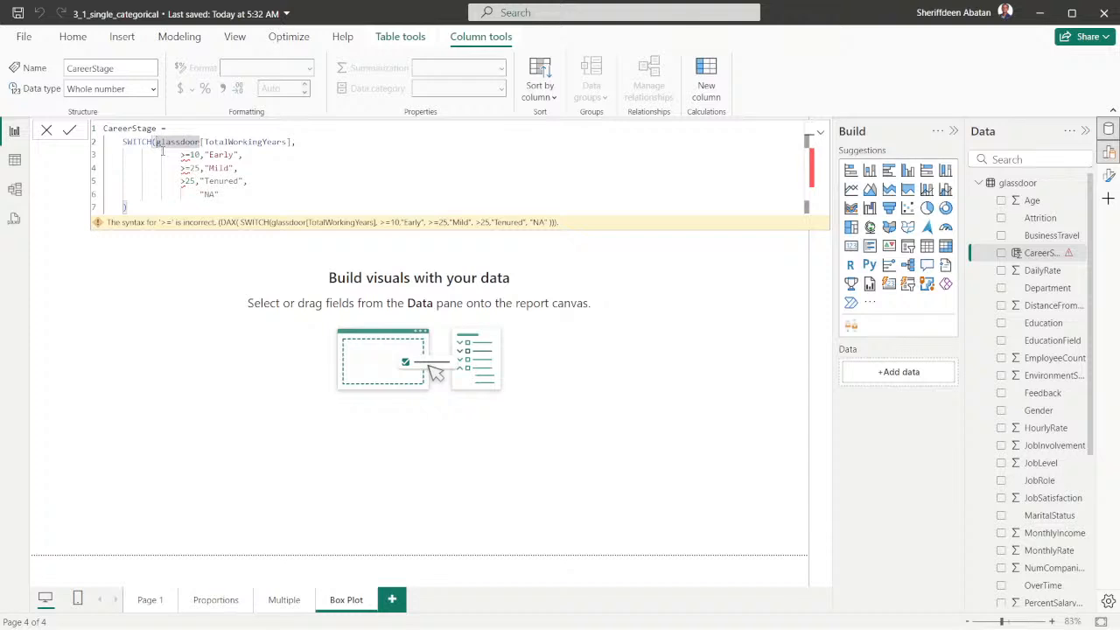
key("Left")
key("shift+Return")
left_click(168, 142)
type("tr")
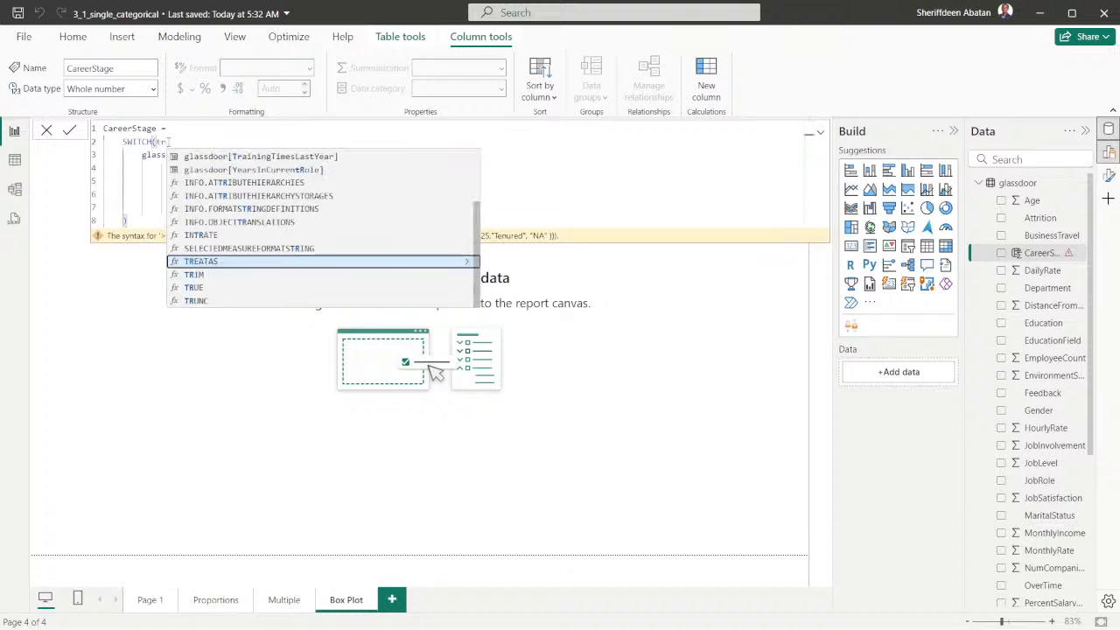
type("u")
key("Tab")
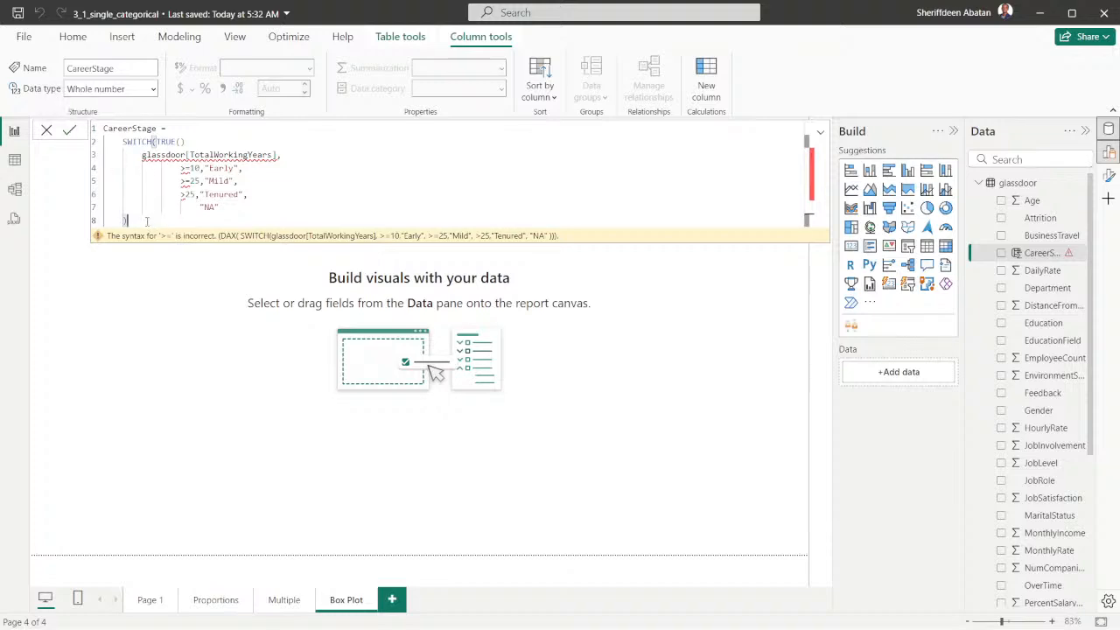
- Check the SWITCH hint in DataCamp, add the comma after TRUE() in the CareerStage formula, and commit it
mouse_move(372, 622)
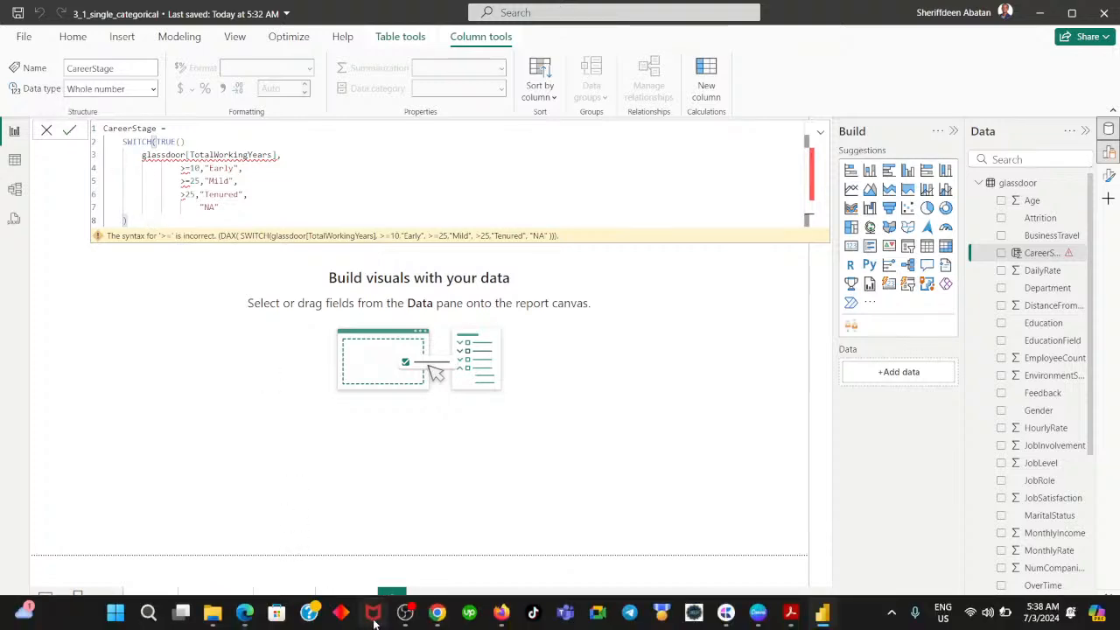
left_click(436, 615)
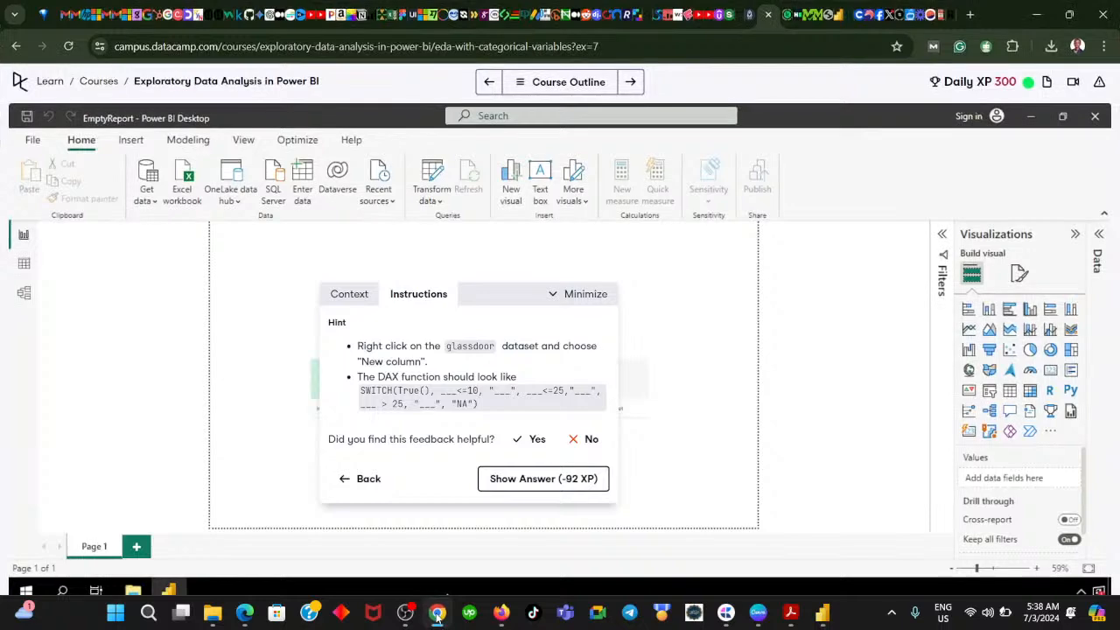
left_click(436, 615)
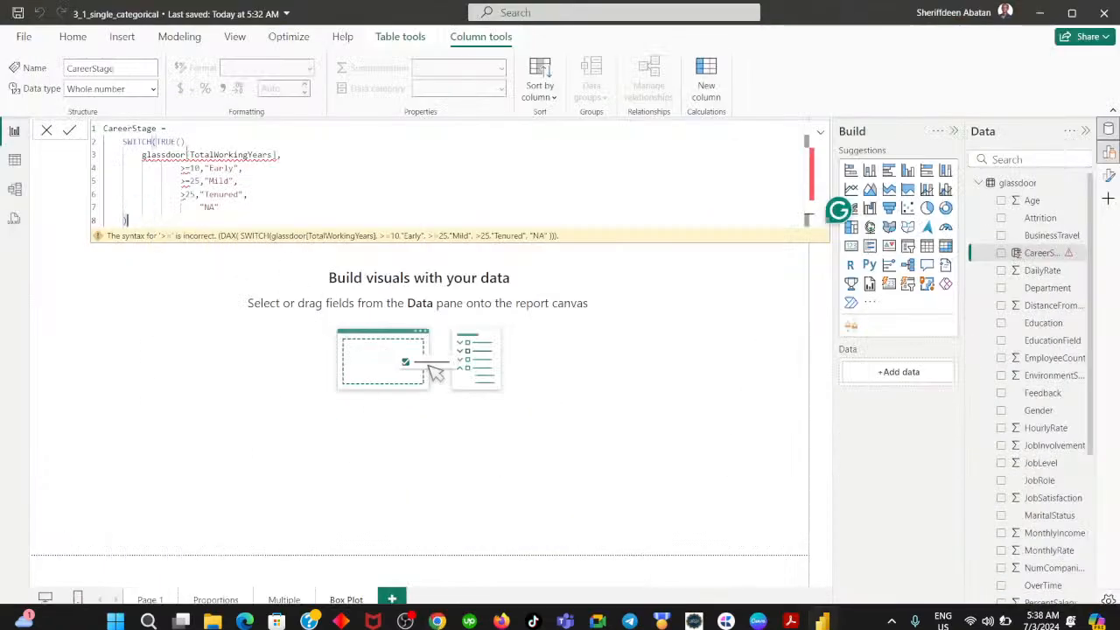
type(",")
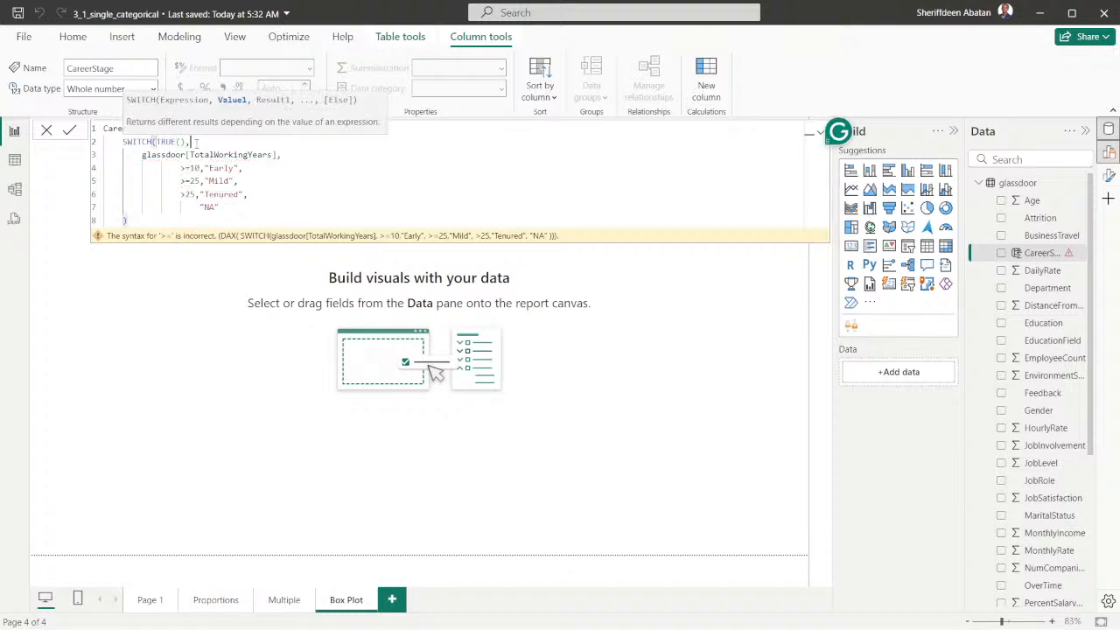
left_click(131, 220)
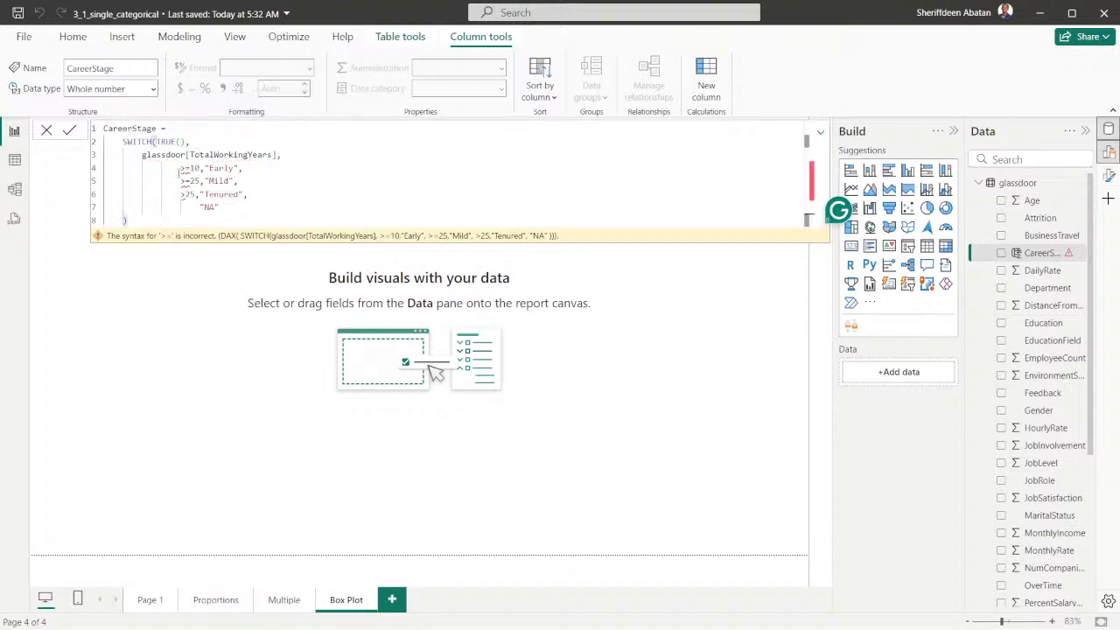
left_click(69, 131)
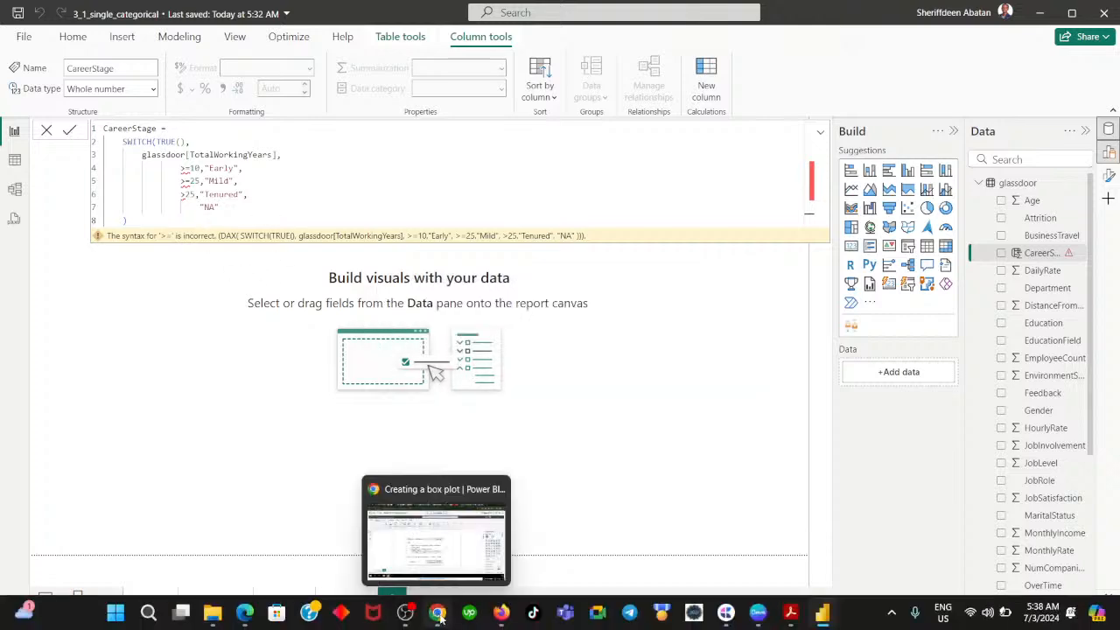
- Check the DataCamp hint again and put glassdoor[TotalWorkingYears] directly before >=10 in the "Early" case
left_click(438, 613)
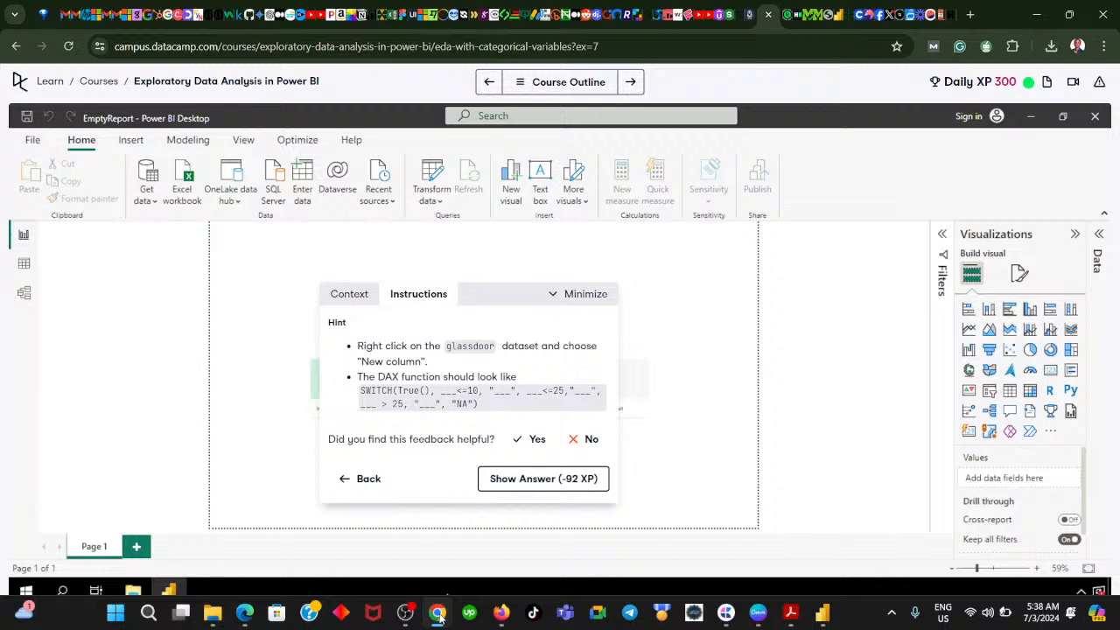
left_click(438, 614)
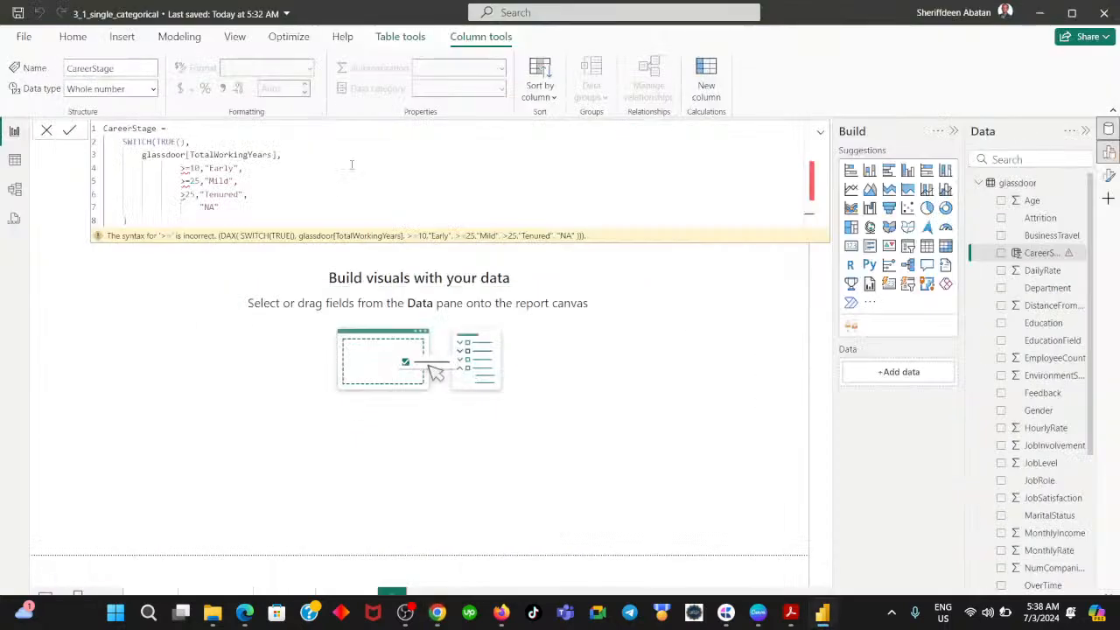
left_click(182, 170)
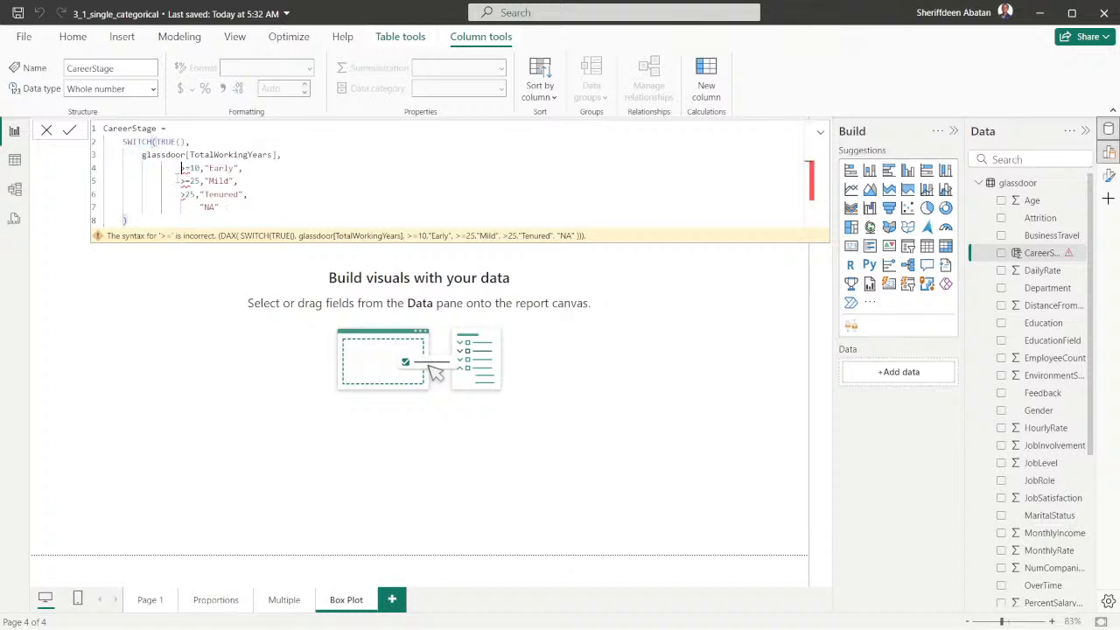
key("Left")
left_click(182, 168)
type("tot")
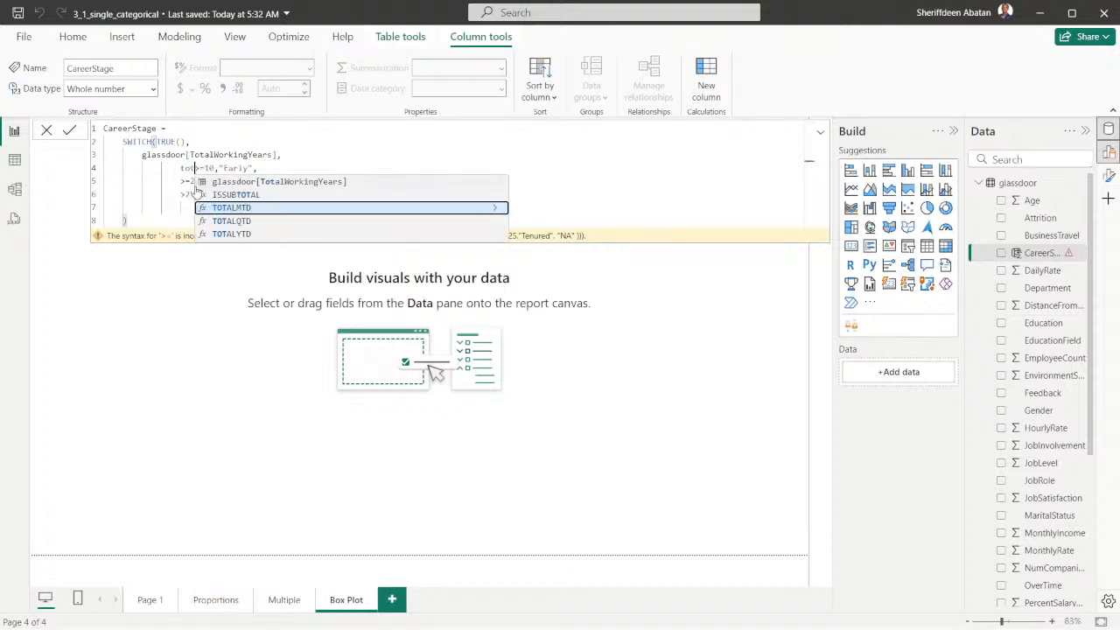
key("Up")
key("Up")
key("Tab")
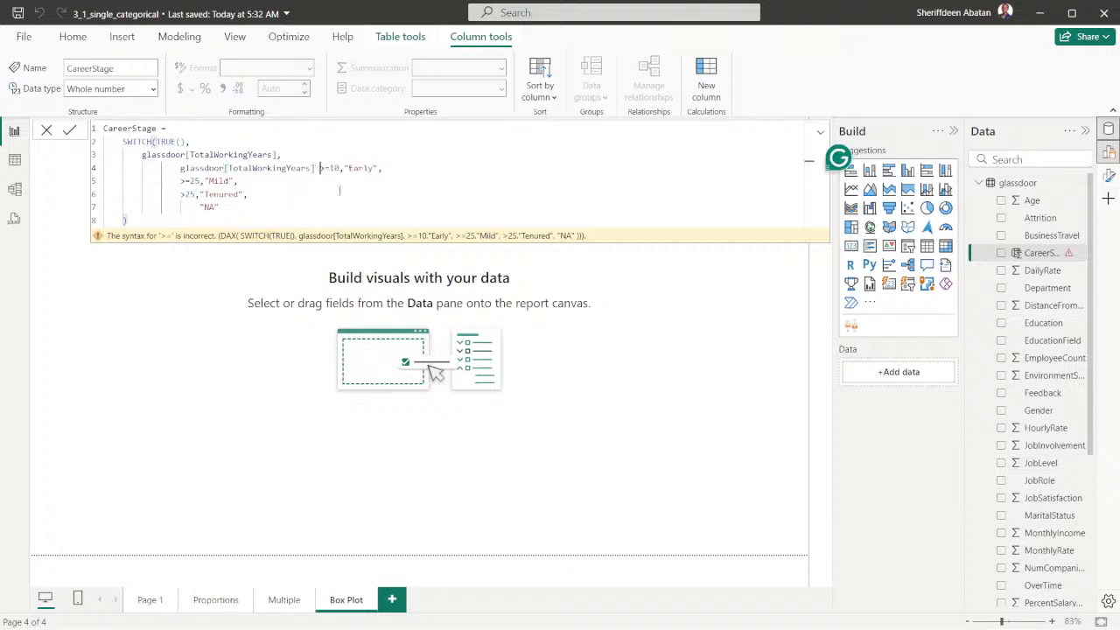
key("BackSpace")
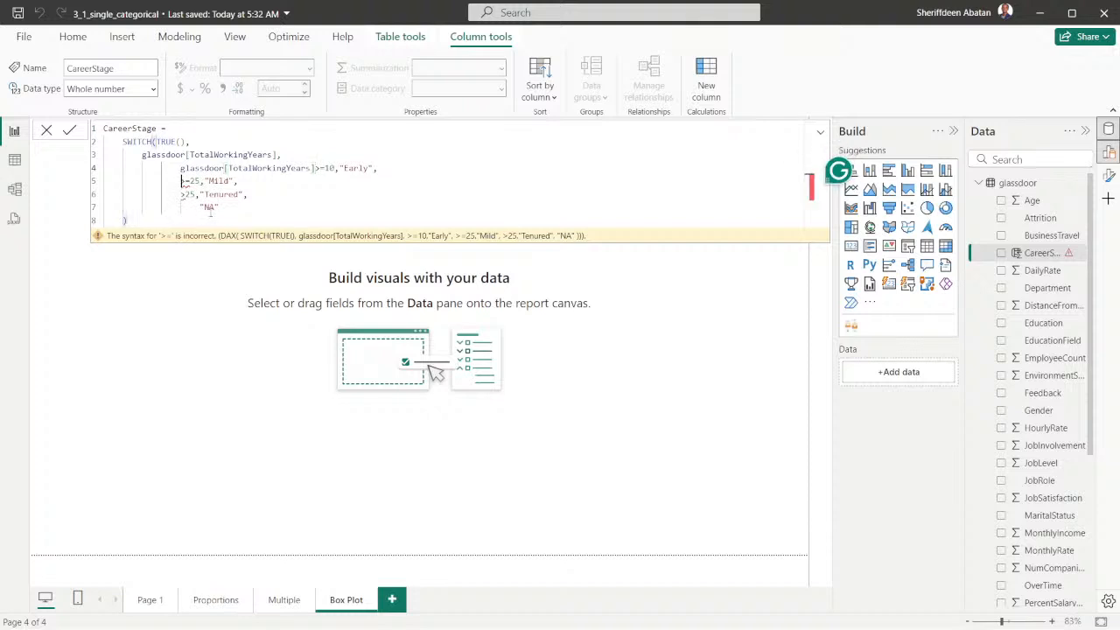
- Put glassdoor[TotalWorkingYears] before >=25 in the "Mild" case and before >25 in the "Tenured" case, and commit the formula
type("tot")
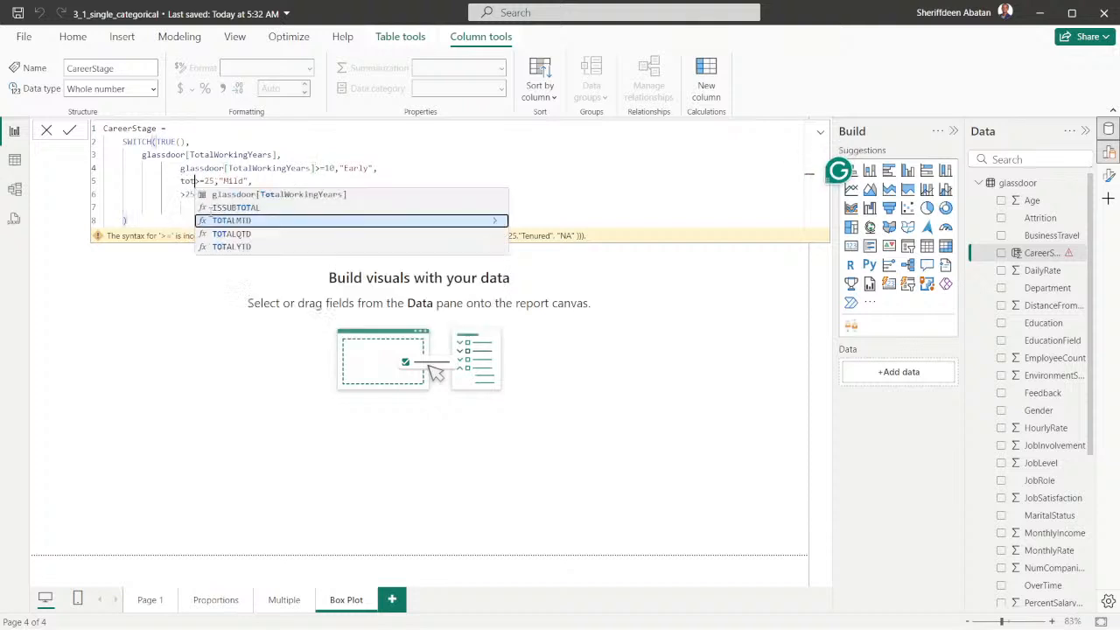
left_click(264, 194)
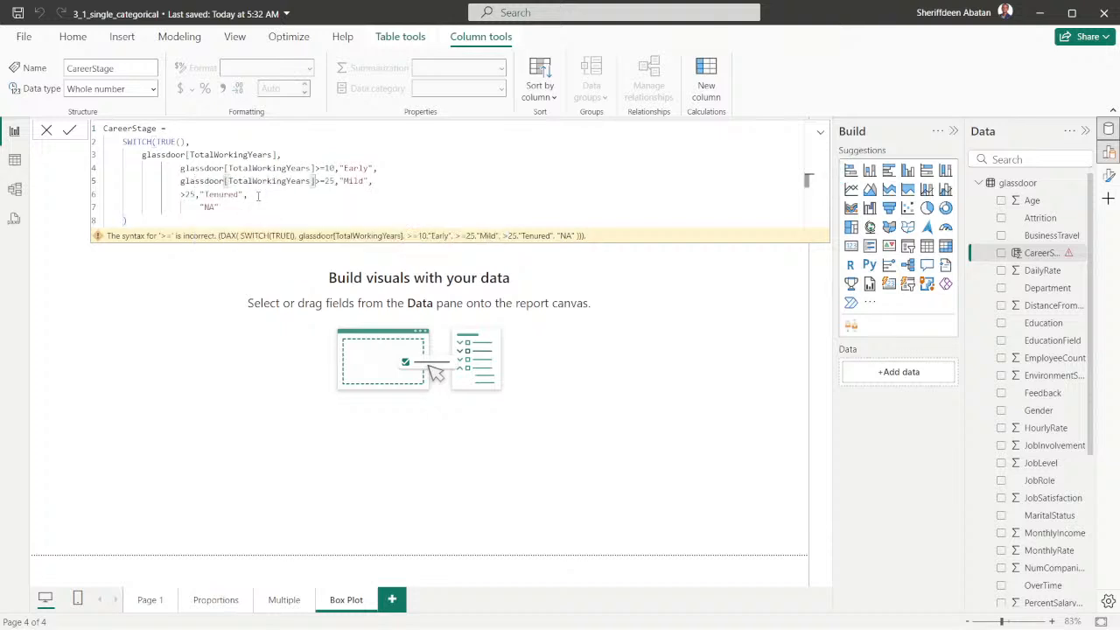
left_click(181, 195)
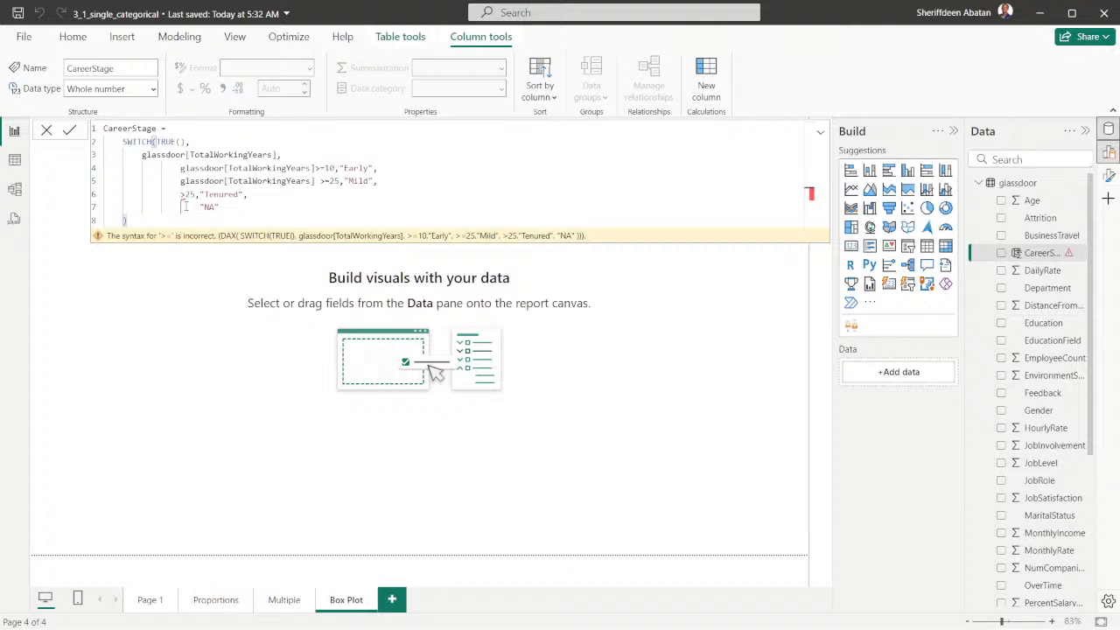
type("tot")
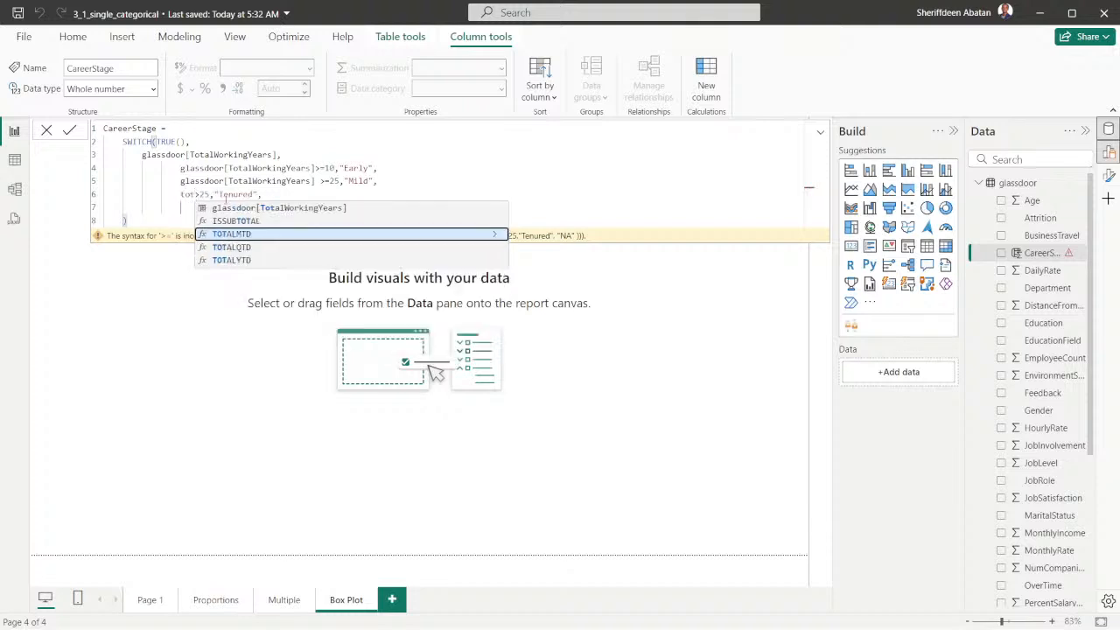
left_click(262, 208)
left_click(135, 220)
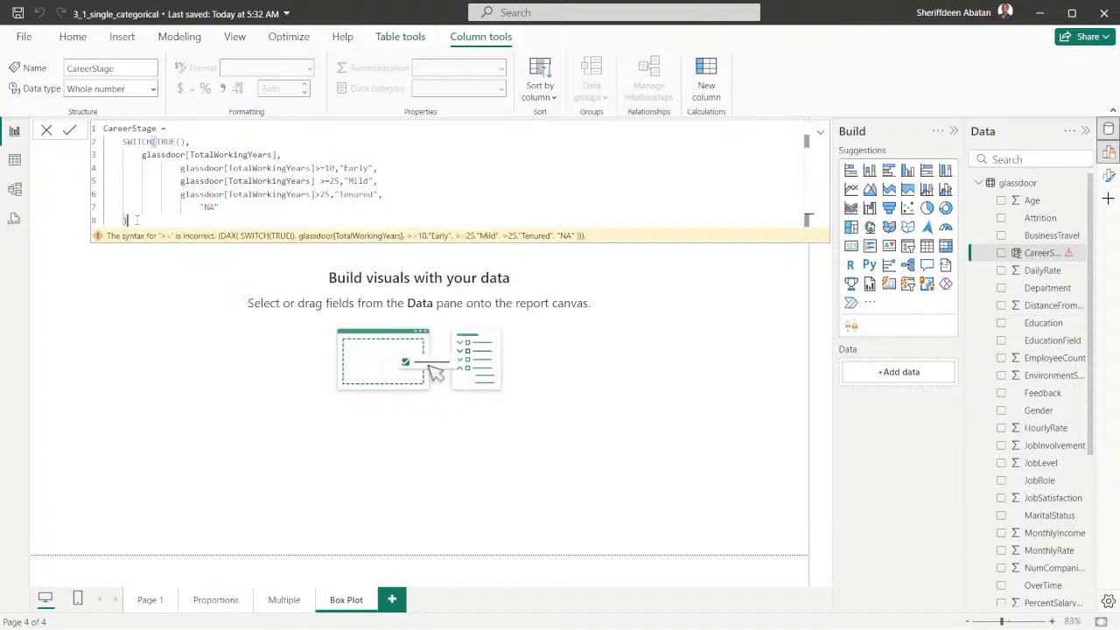
left_click(70, 130)
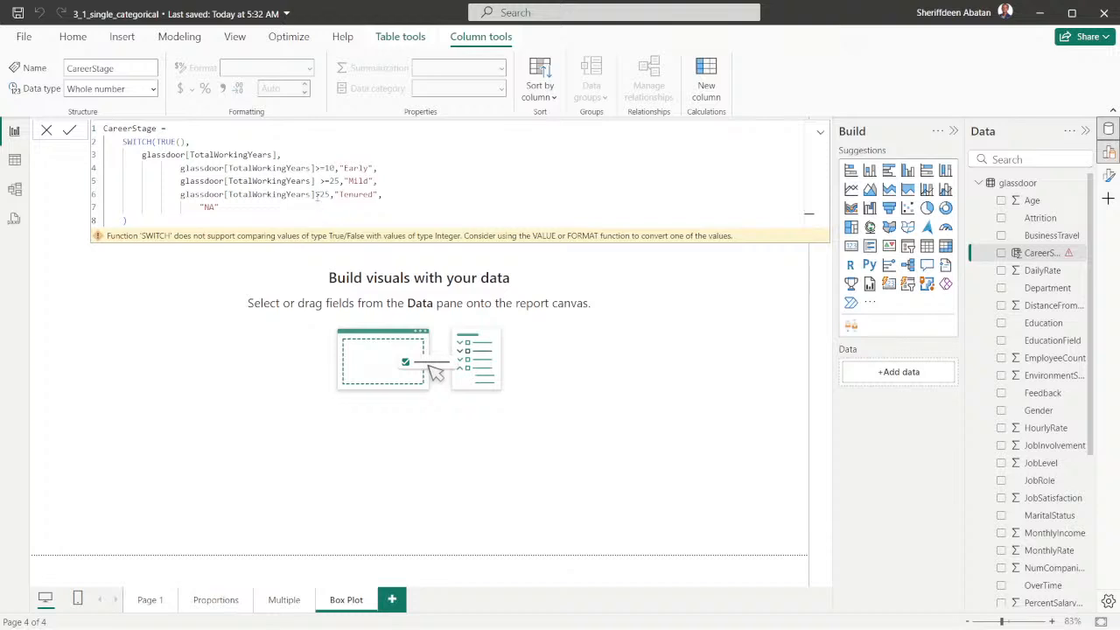
- Compare the formula with the DataCamp hint and show the exercise's answer there
left_click(316, 194)
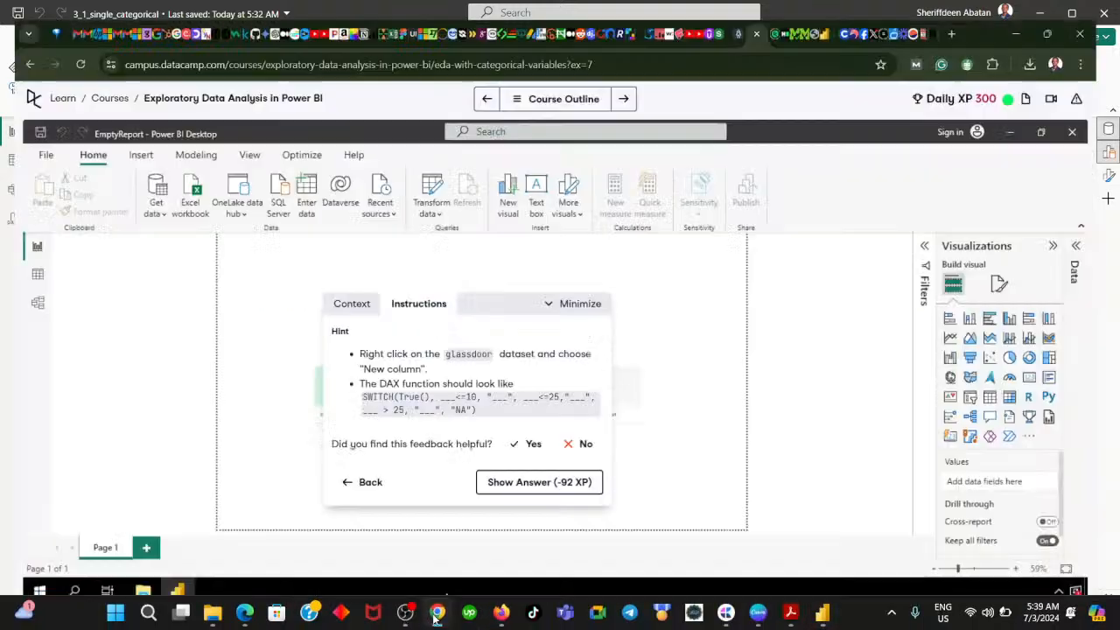
left_click(437, 614)
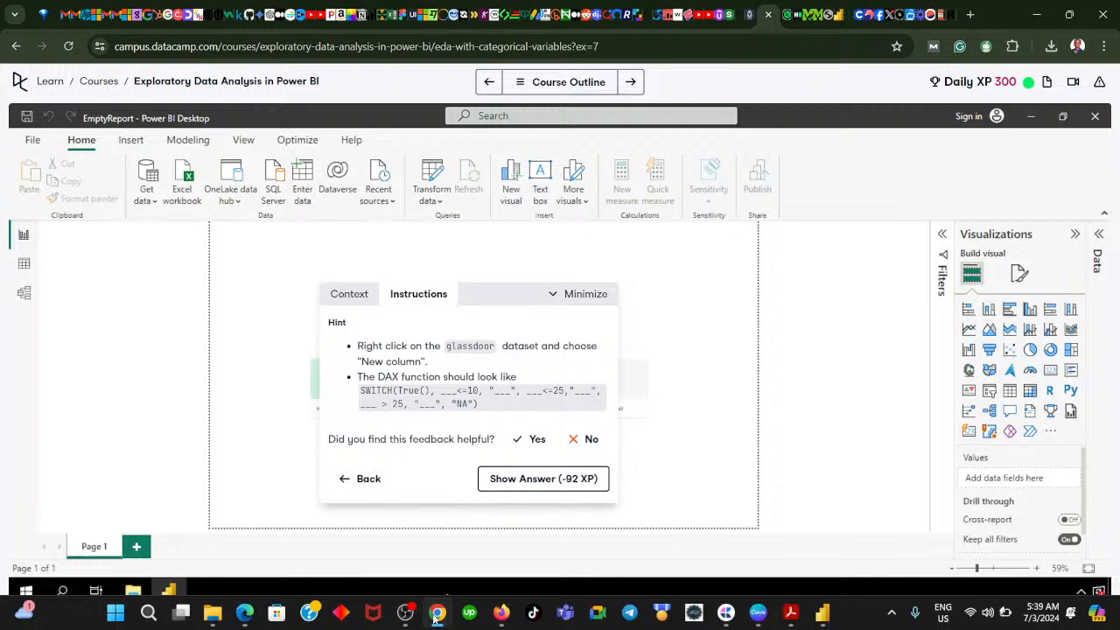
left_click(529, 483)
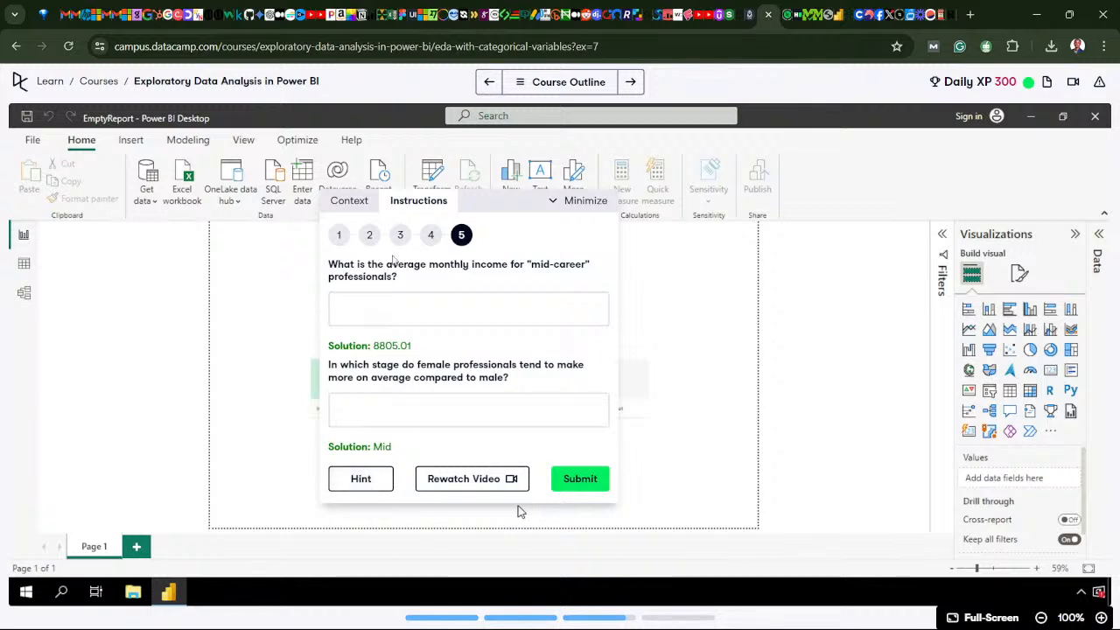
- Review DataCamp instructions 3 and 4 on the box plots, including the instruction 4 hint about adding Gender
left_click(430, 234)
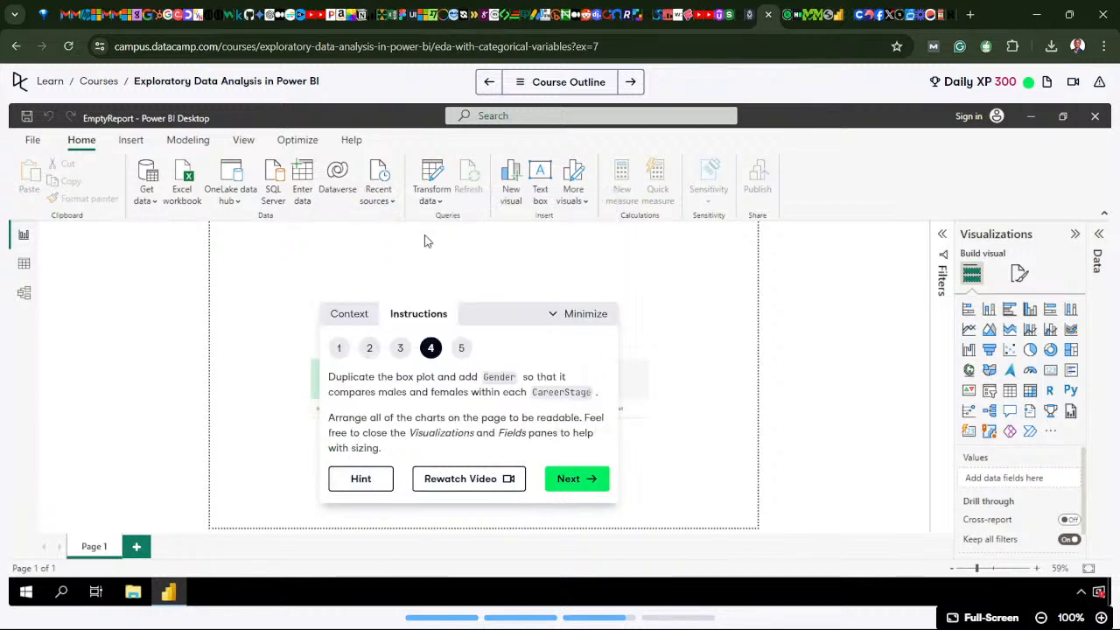
left_click(368, 494)
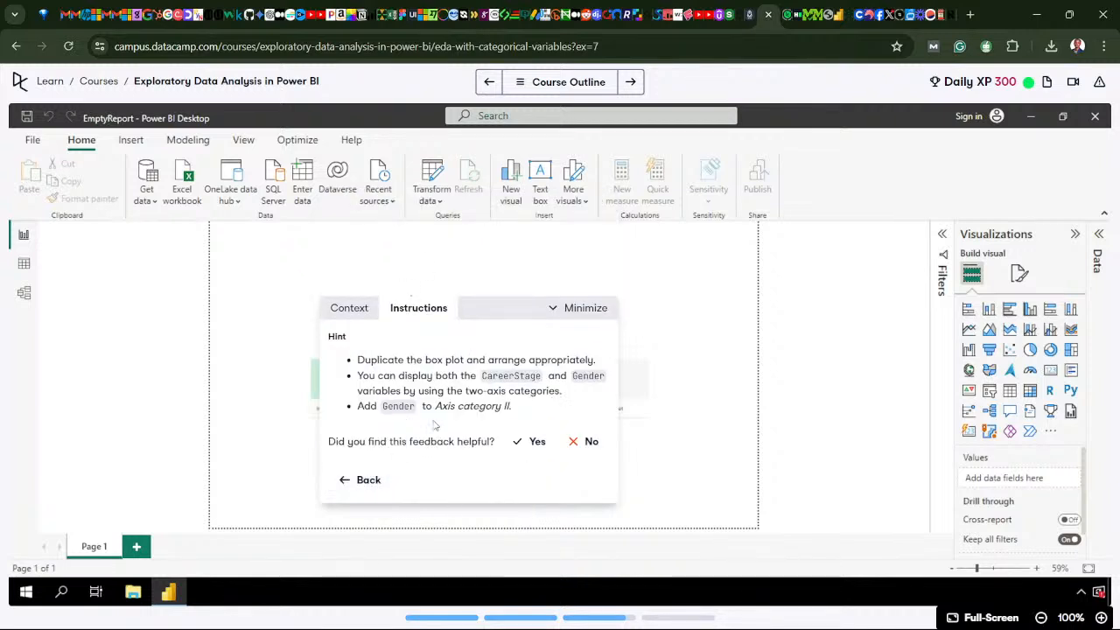
left_click(351, 479)
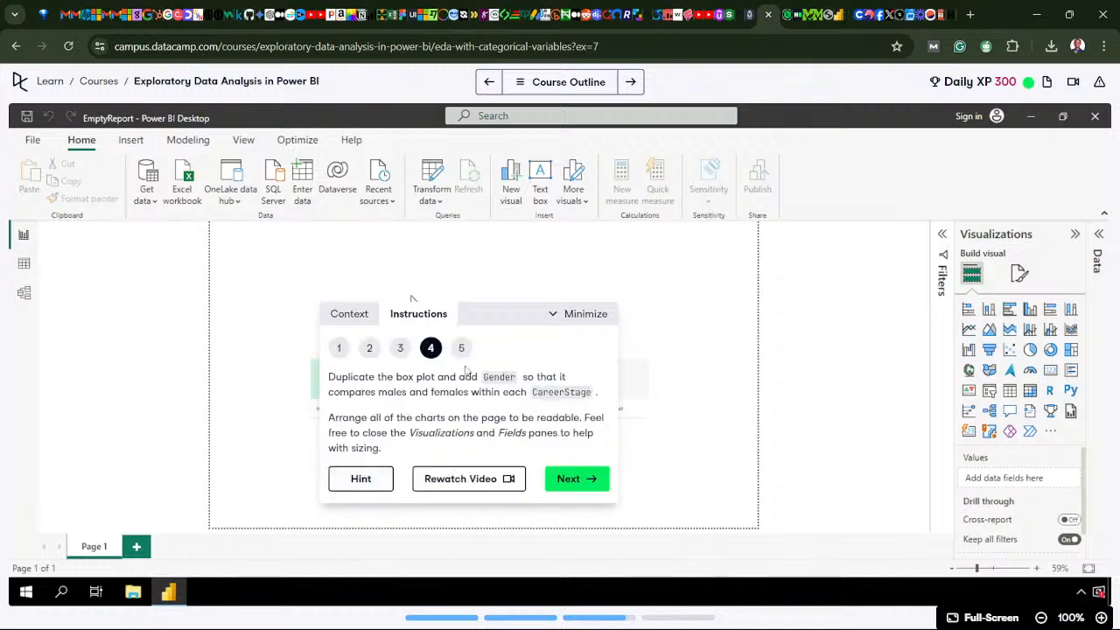
left_click(371, 482)
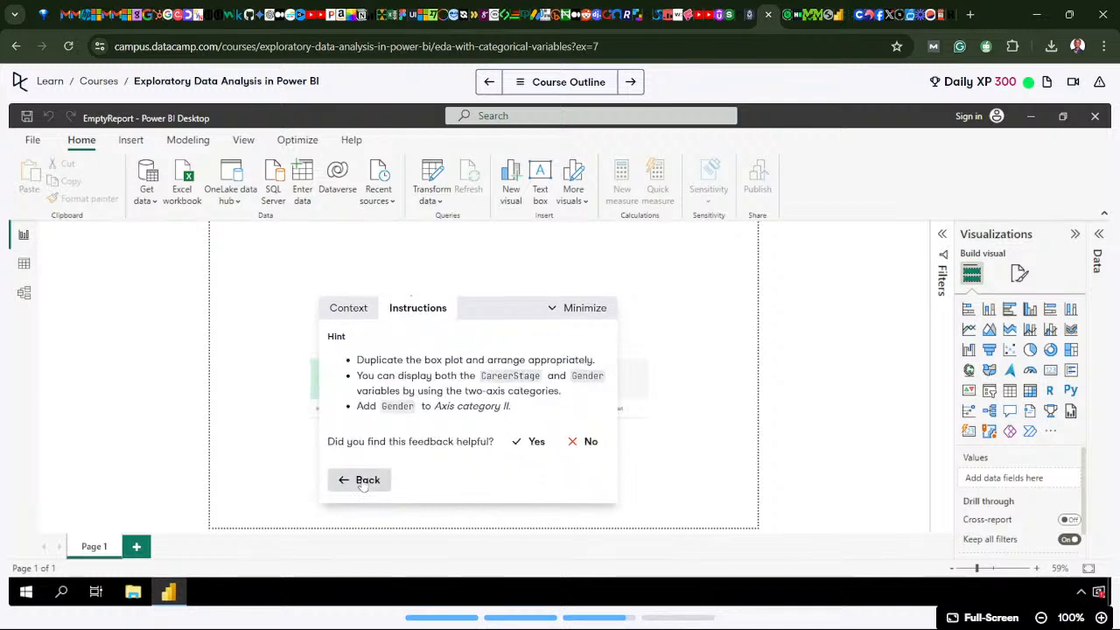
left_click(358, 483)
left_click(400, 350)
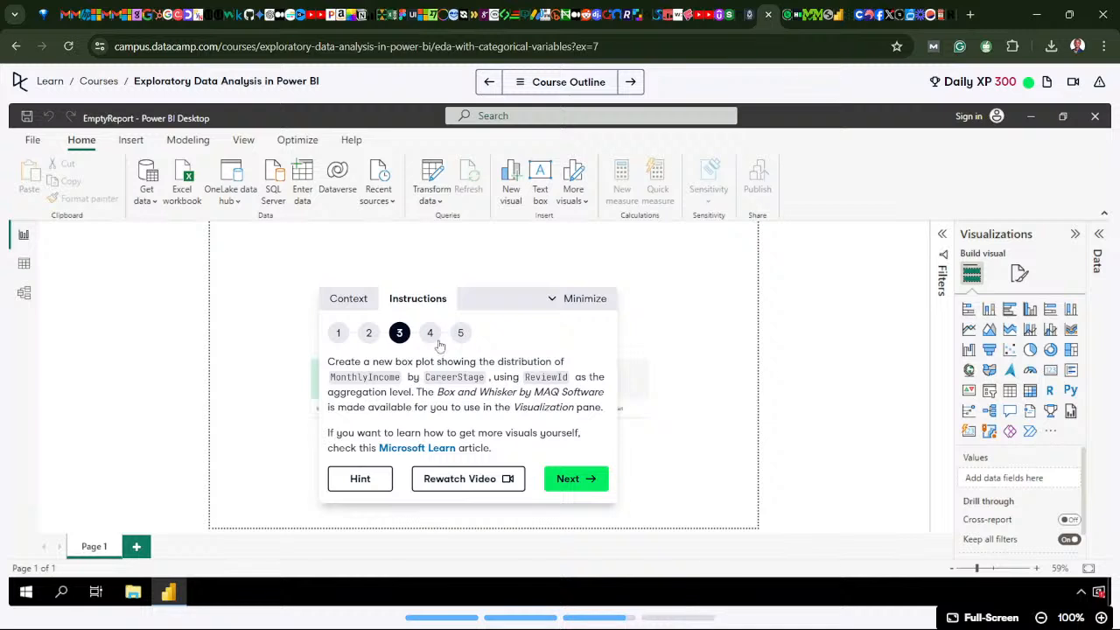
left_click(430, 349)
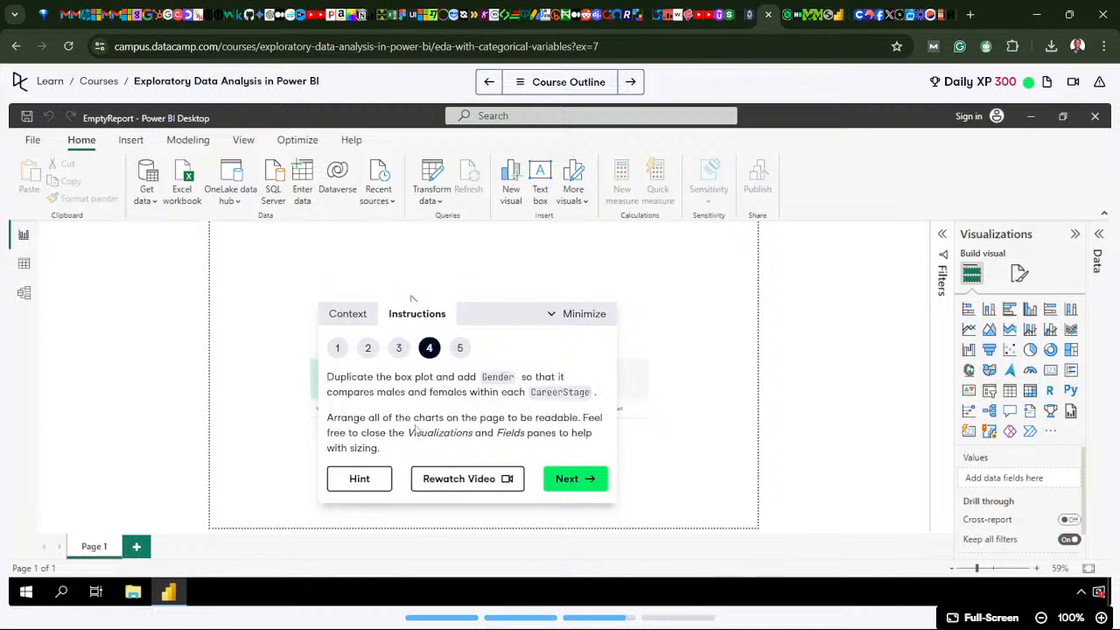
- Switch to Power BI, delete the standalone glassdoor[TotalWorkingYears] line after TRUE() in the CareerStage formula, and commit it
mouse_move(791, 612)
left_click(438, 614)
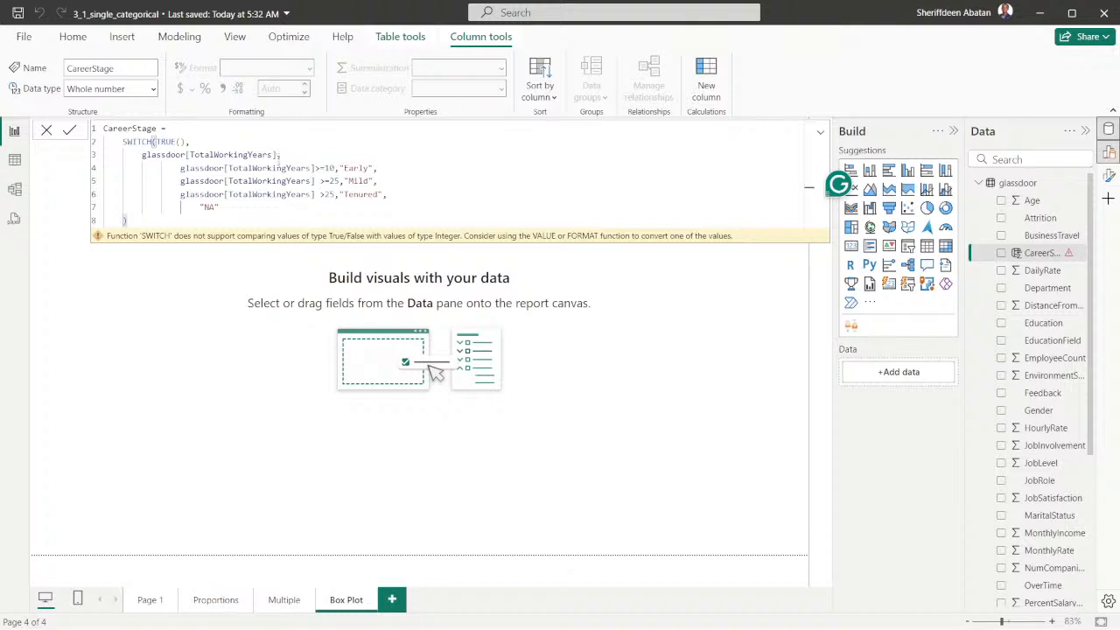
left_click(278, 155)
left_click_drag(279, 155, 142, 155)
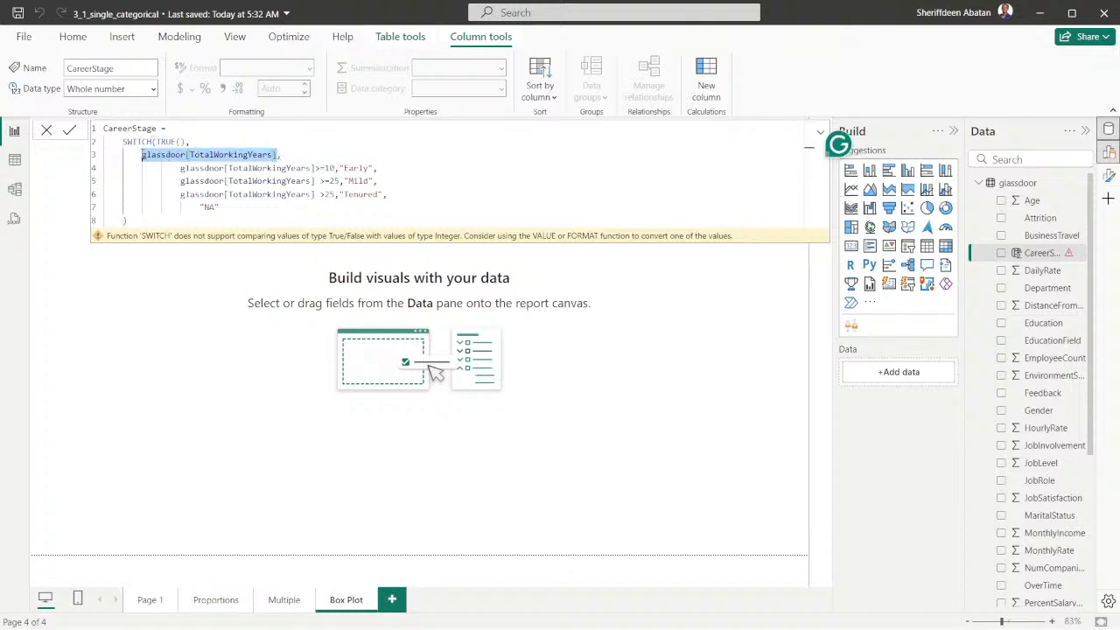
key("BackSpace")
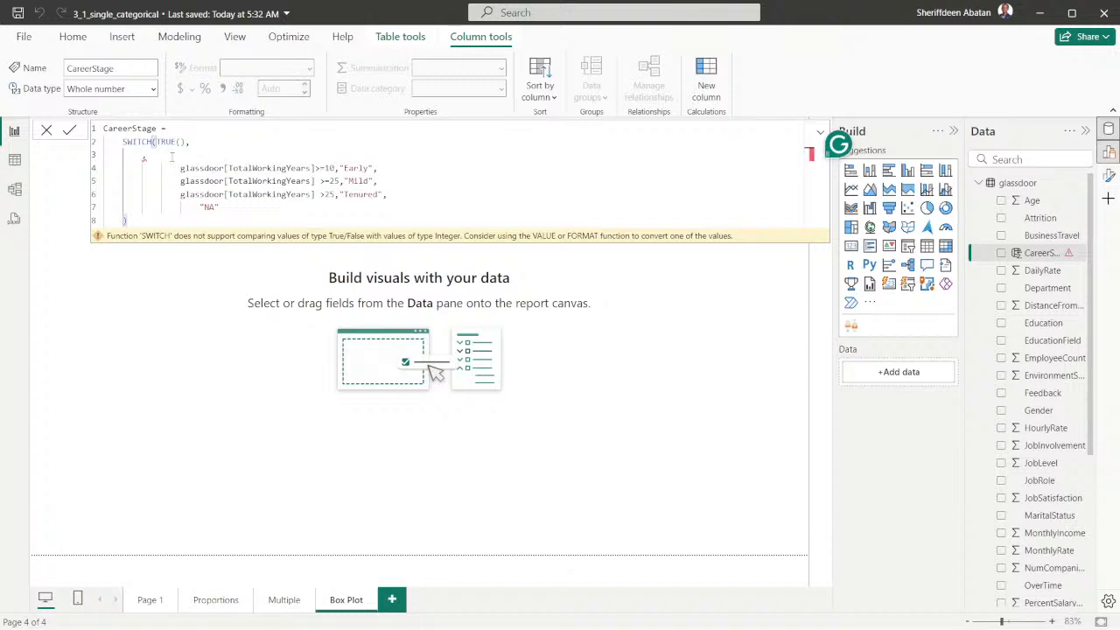
key("BackSpace")
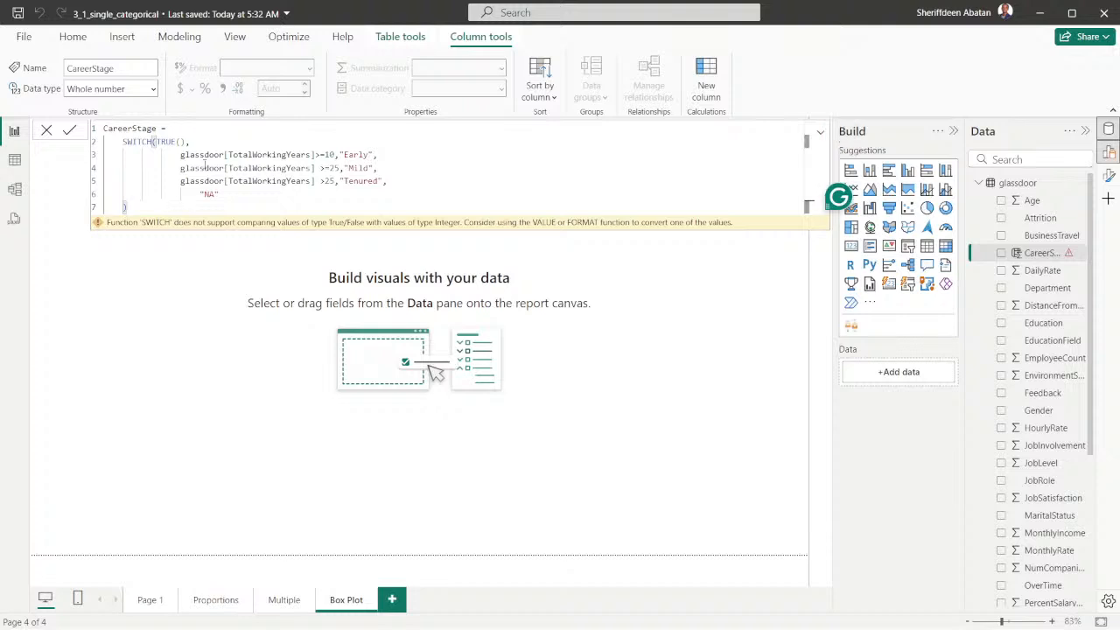
left_click(69, 130)
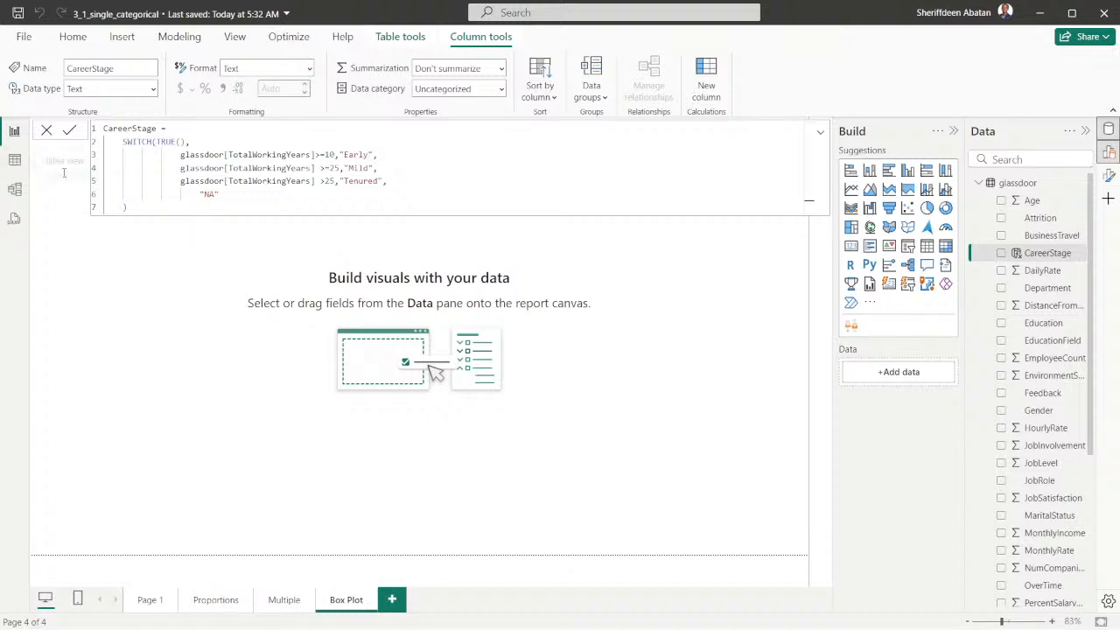
- Check the distinct values of the CareerStage column in the table data, then return to its formula in the report
left_click(14, 160)
left_click_drag(332, 606, 940, 625)
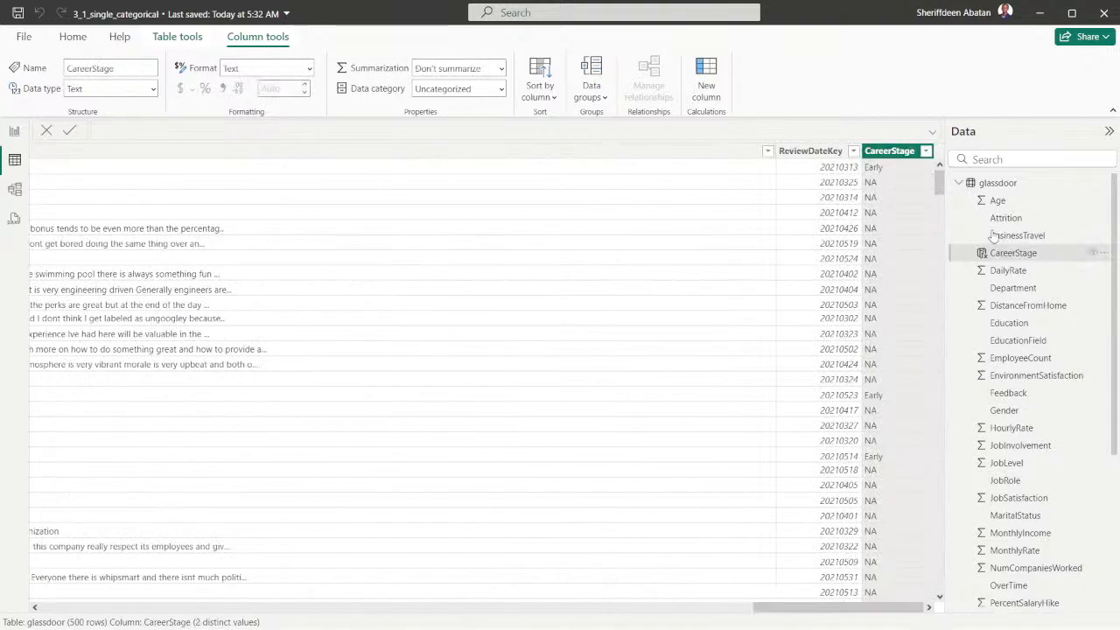
left_click(927, 151)
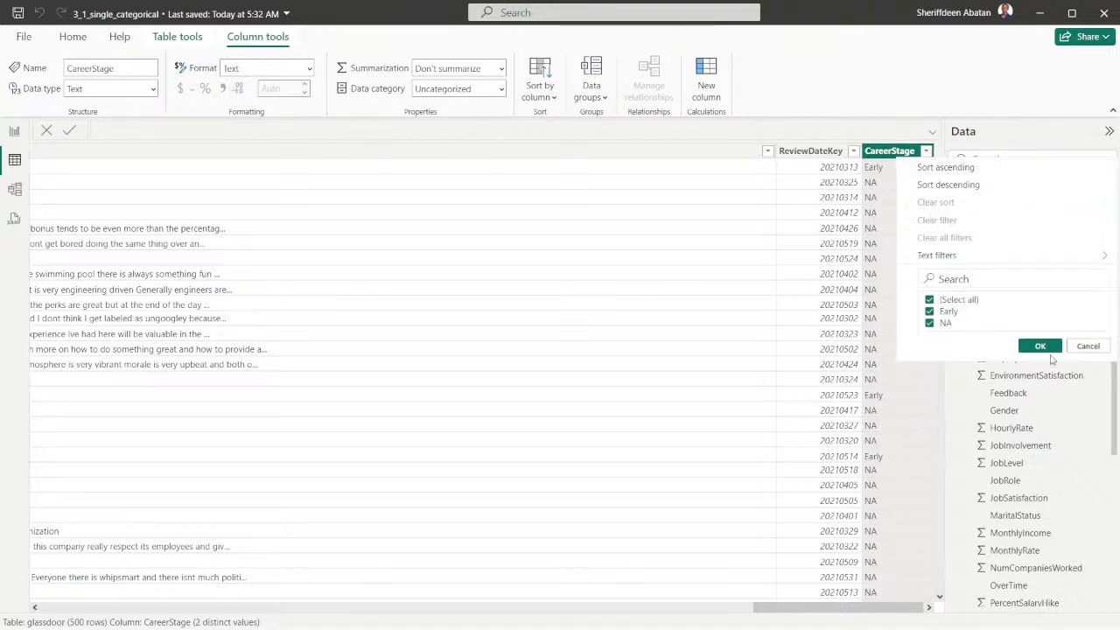
left_click(1085, 350)
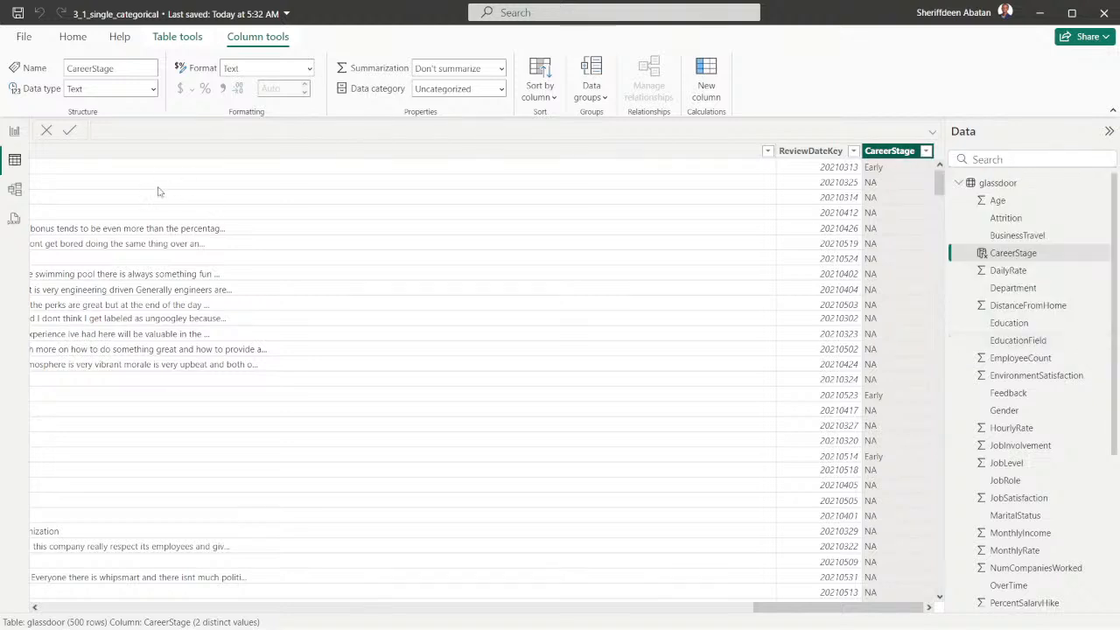
left_click(13, 133)
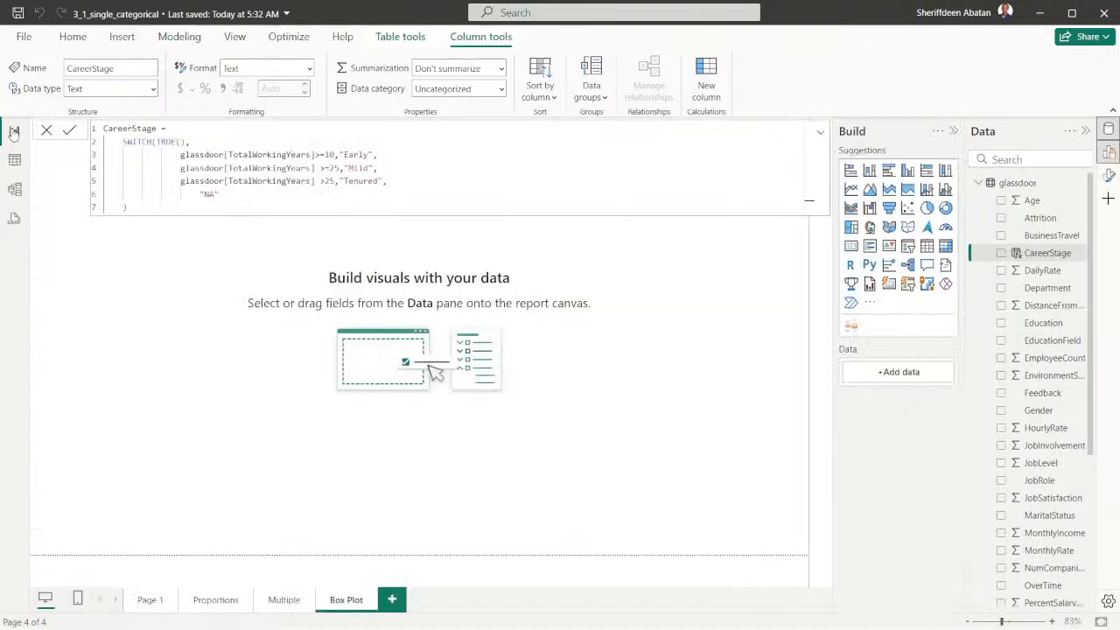
left_click(1042, 251)
- Switch to DataCamp and review the hints for instructions 4, 3 and 2, ending on the SWITCH formula pattern
left_click(437, 613)
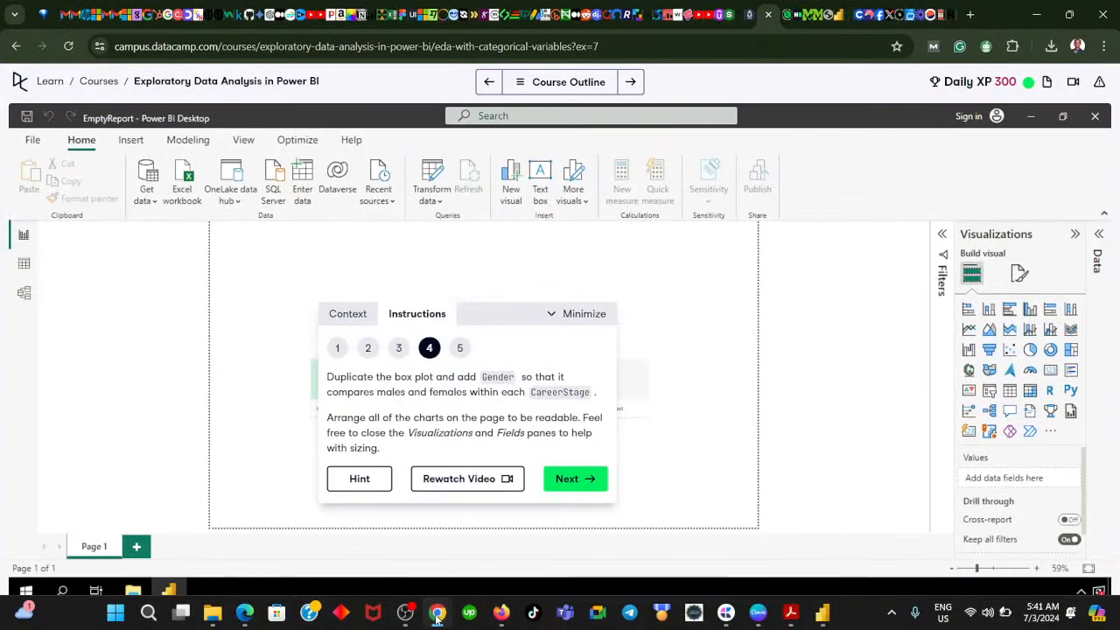
left_click(367, 482)
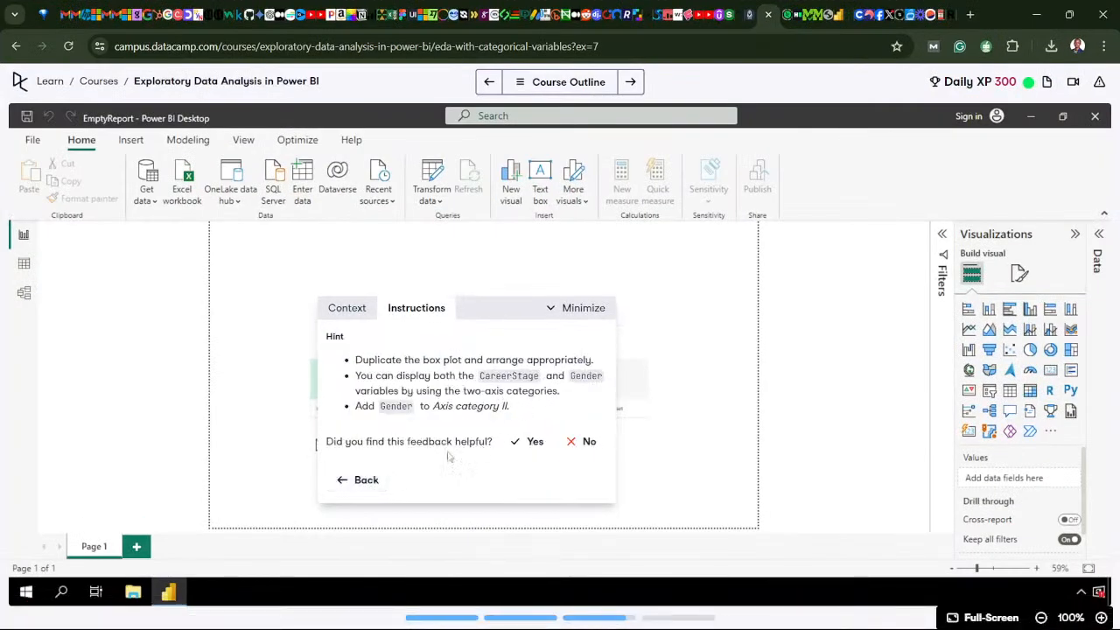
left_click(344, 482)
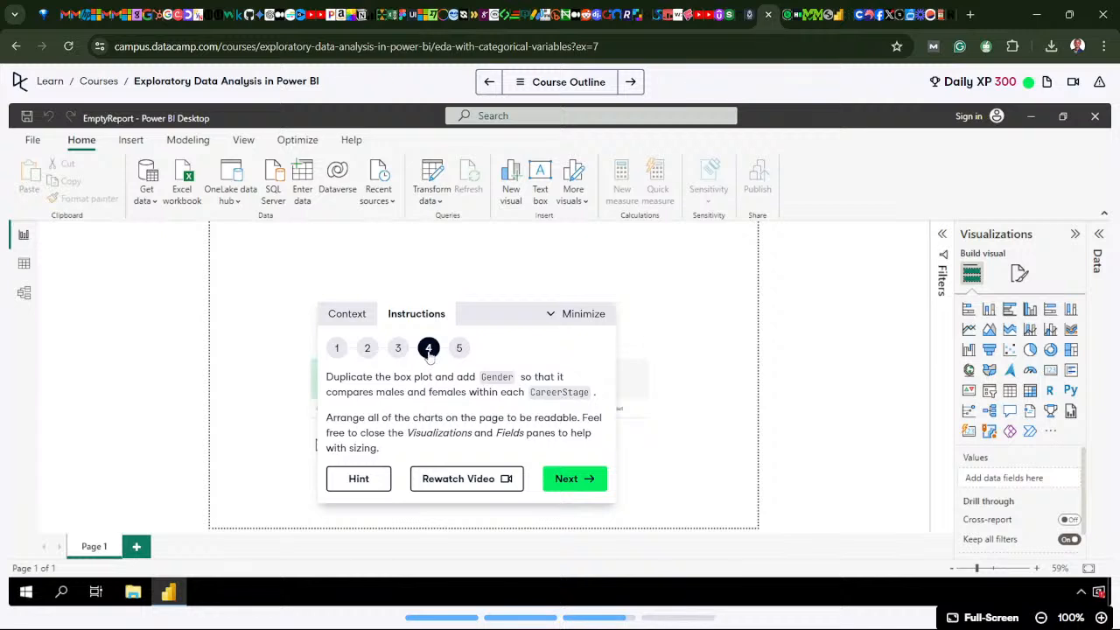
left_click(398, 349)
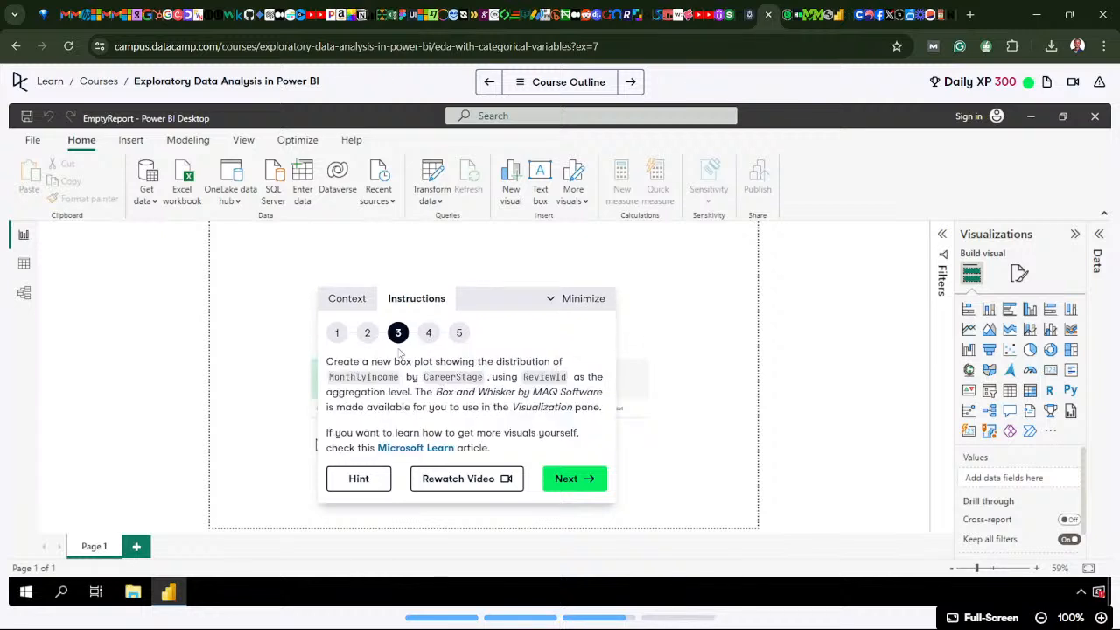
left_click(358, 478)
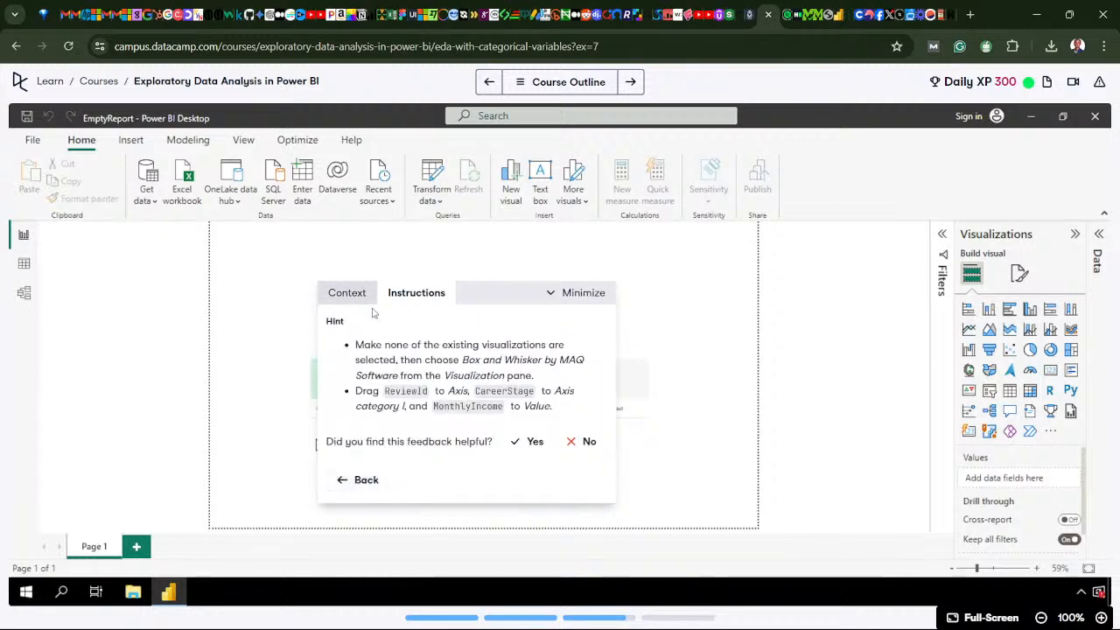
left_click(335, 475)
left_click(364, 334)
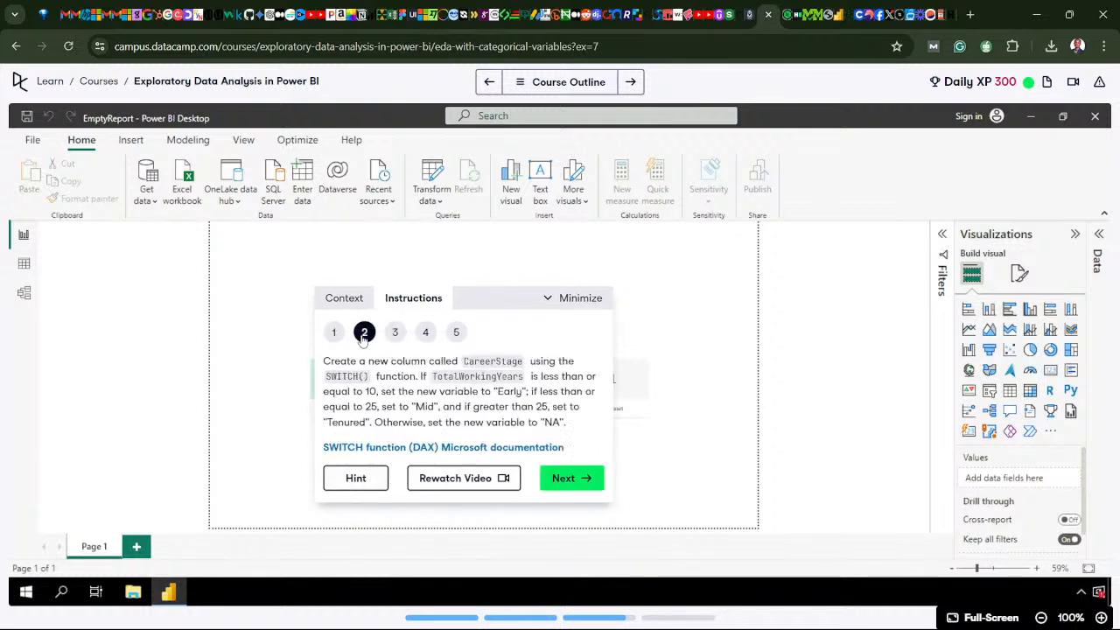
left_click(360, 478)
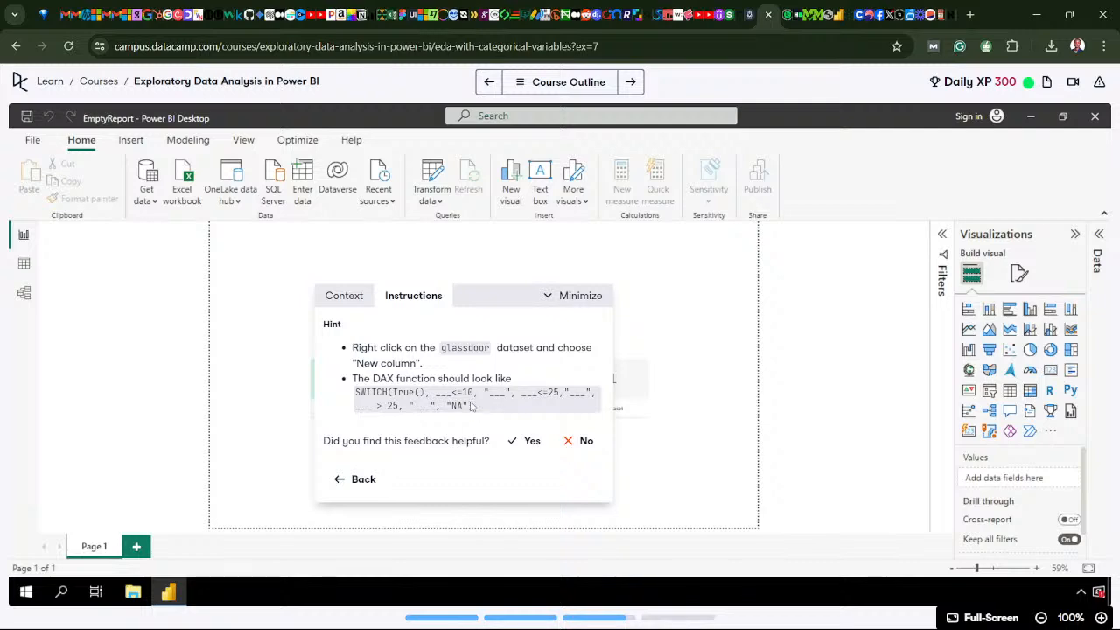
- Back in Power BI, change the "Early" condition to <=10 and the "Mild" condition to <=25, and commit the formula
mouse_move(437, 616)
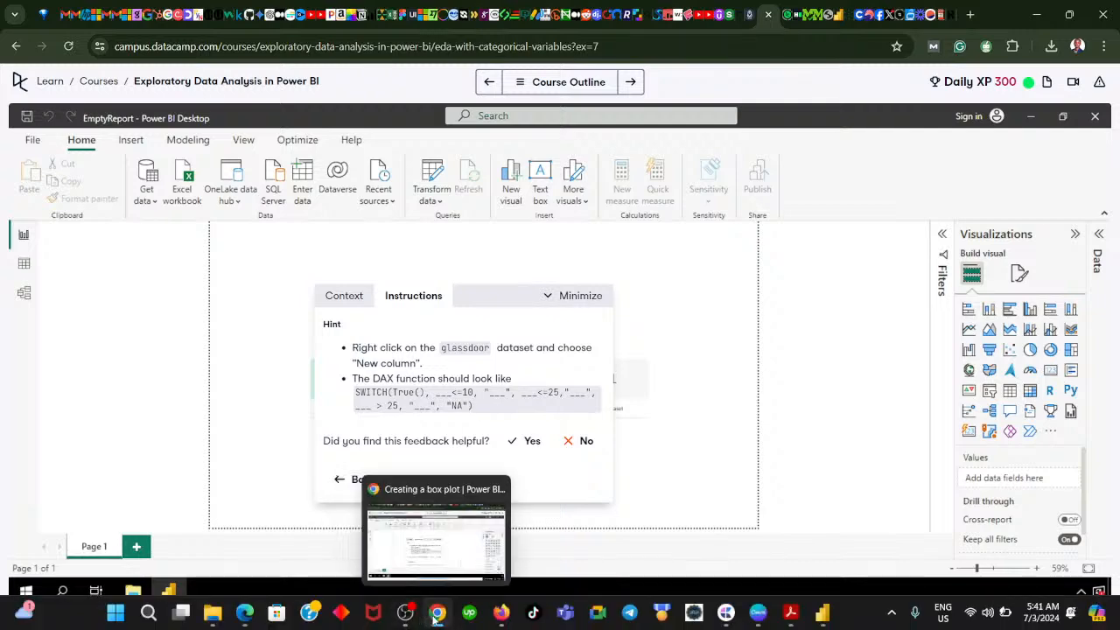
left_click(437, 617)
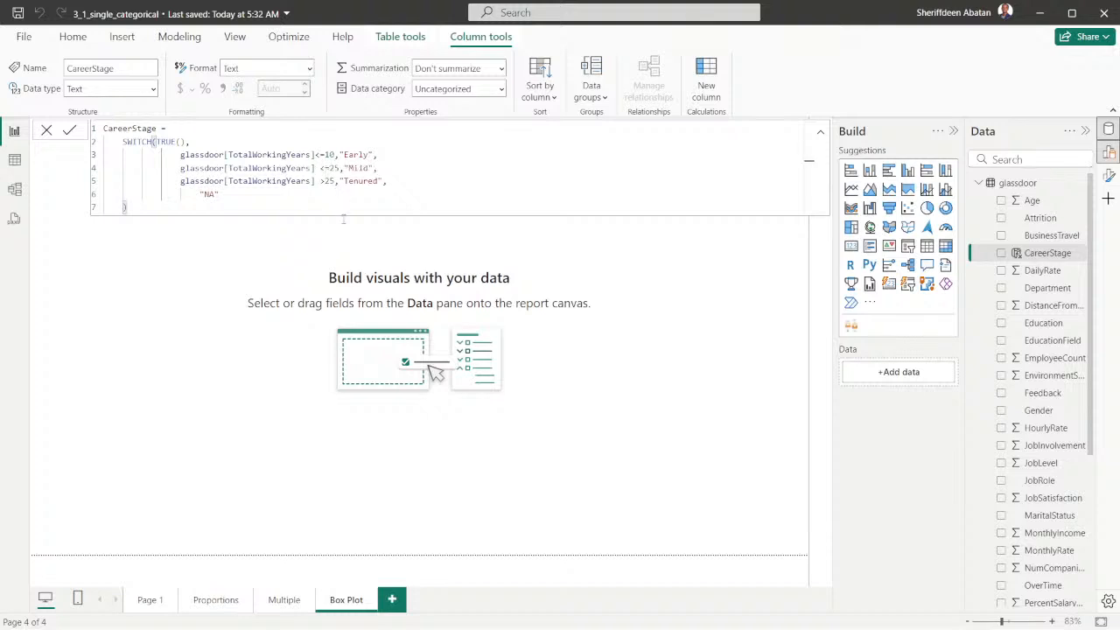
type("=")
left_click(69, 129)
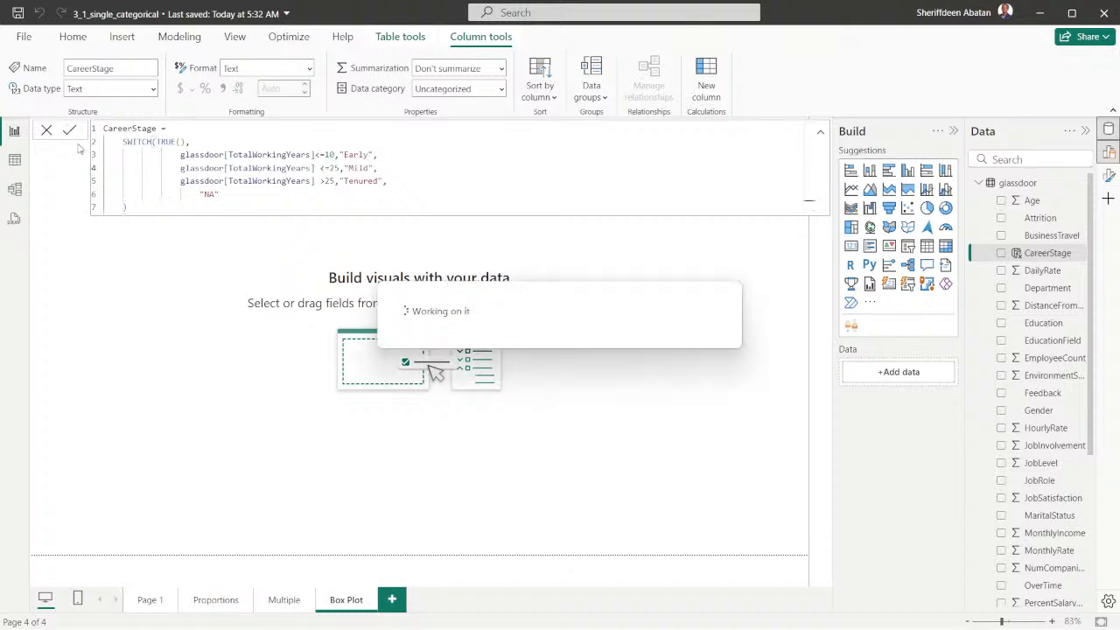
- Examine the CareerStage column's filter values in the table data again and return to the report page
left_click(15, 159)
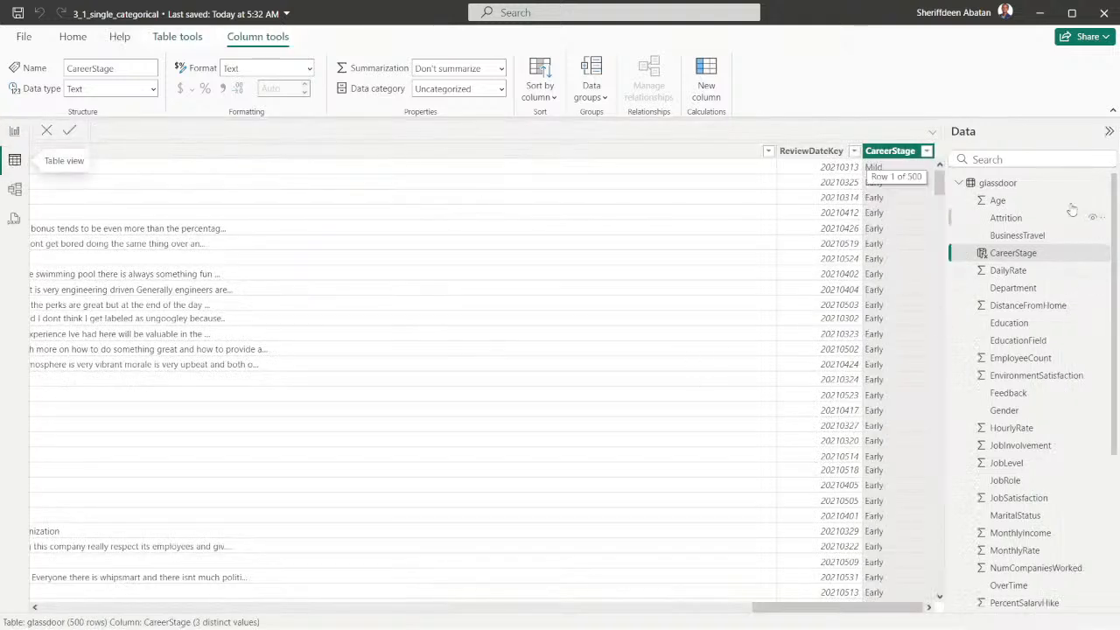
left_click(926, 150)
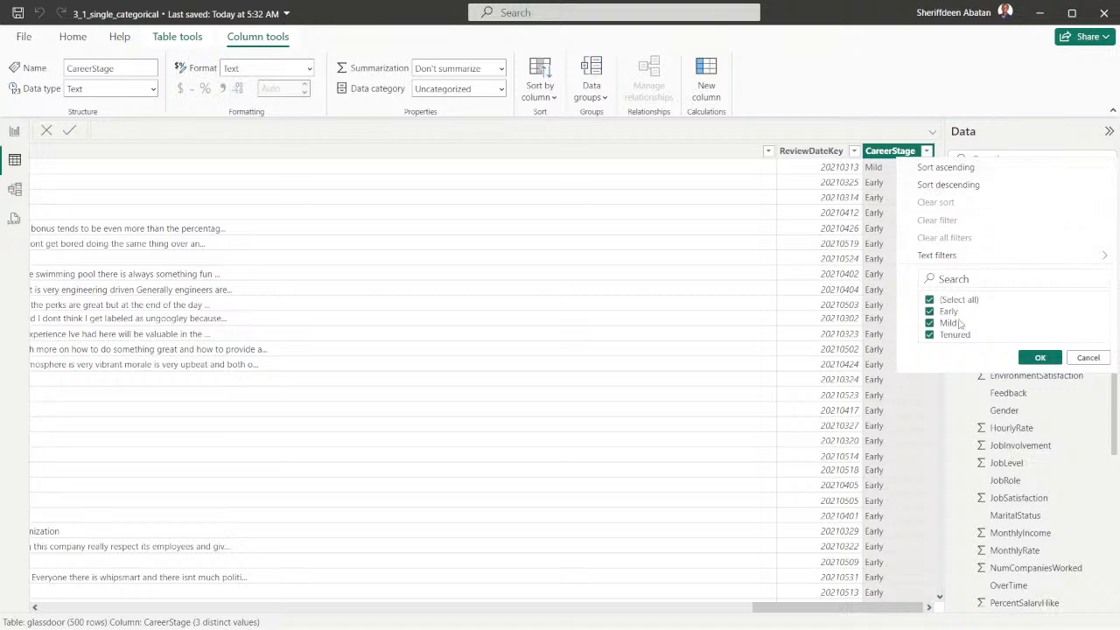
left_click(14, 133)
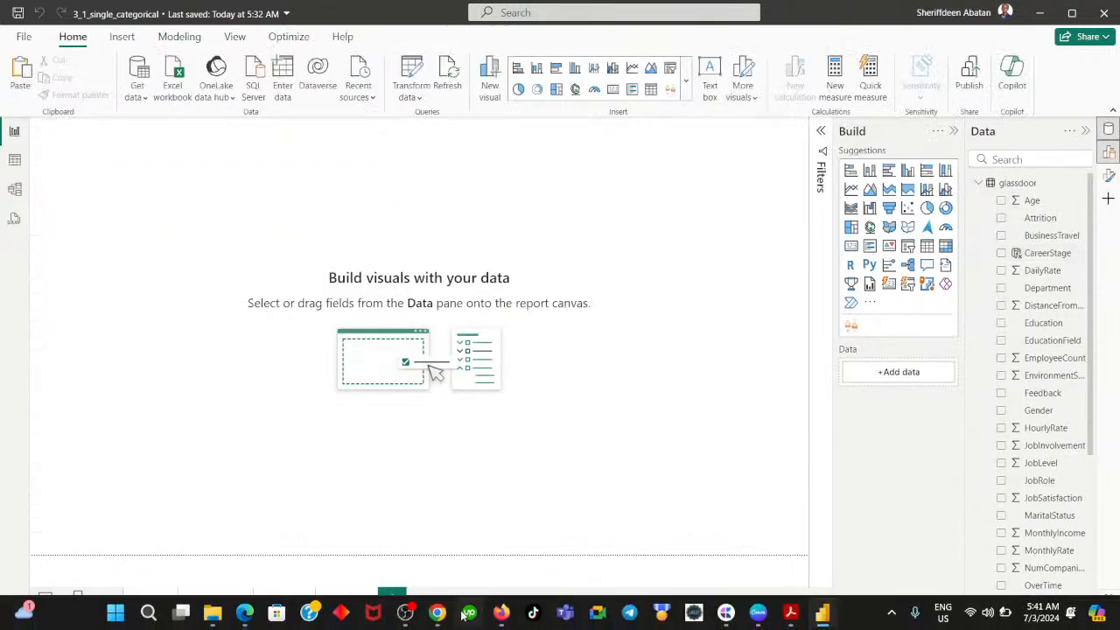
- Switch to DataCamp, leave the SWITCH hint, and advance to instruction 3 on creating the box plot
left_click(438, 609)
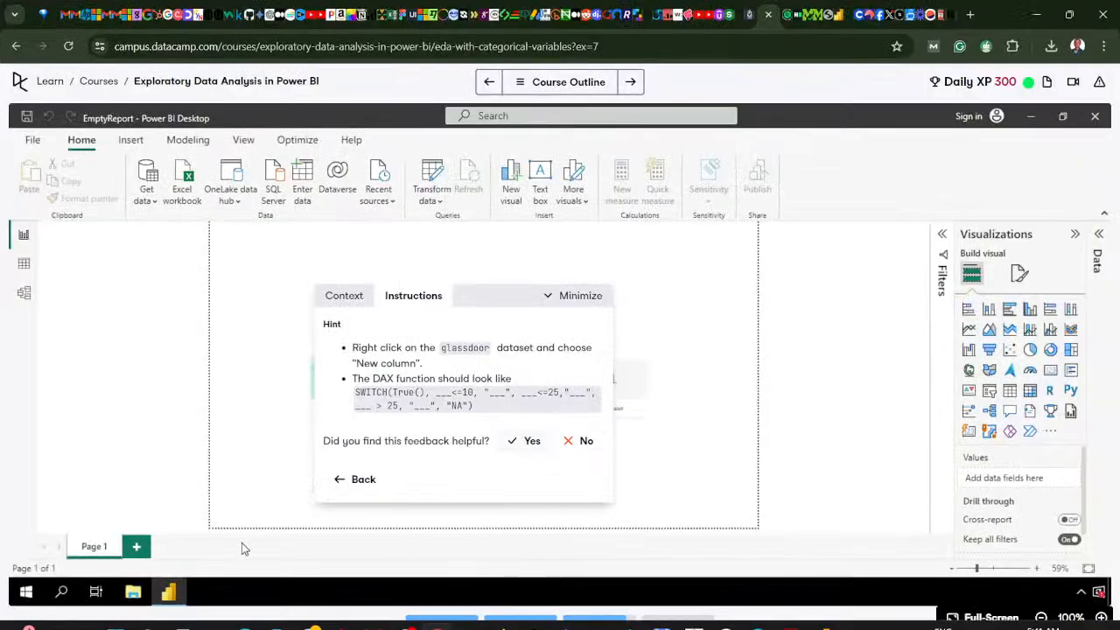
left_click(354, 480)
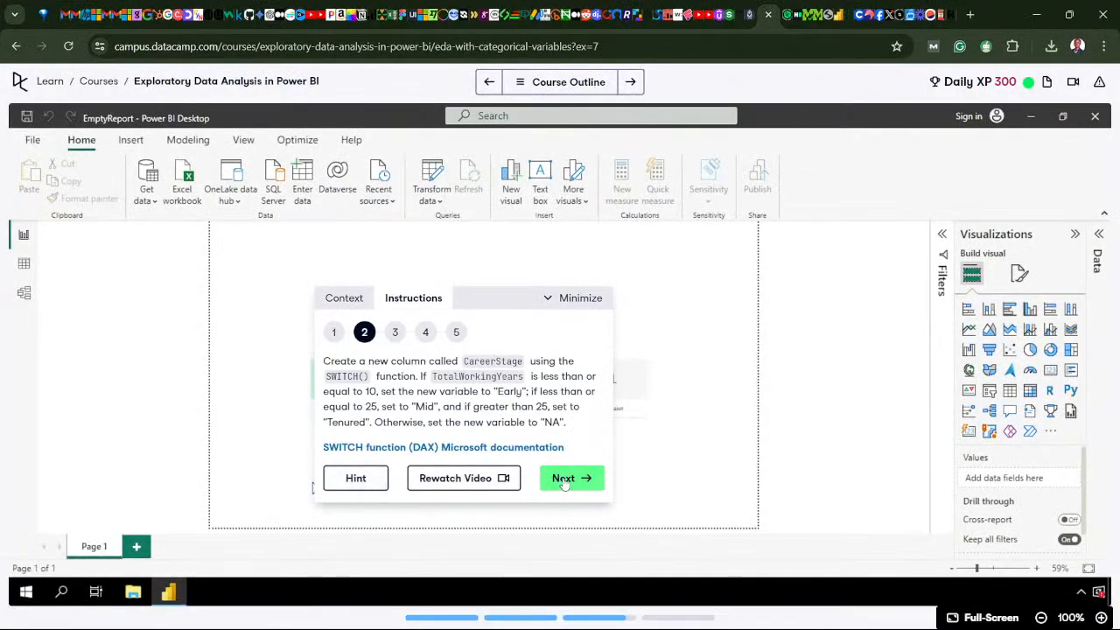
left_click(564, 482)
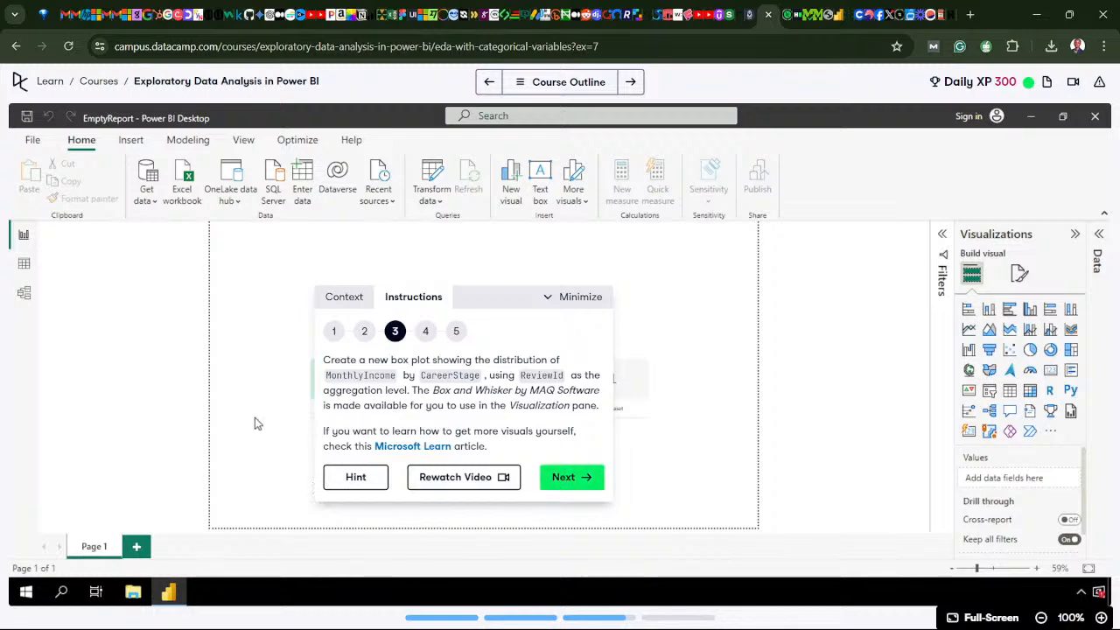
- In Power BI, add an empty Box and Whisker visual to the Box Plot page, then reposition and enlarge it
left_click(437, 615)
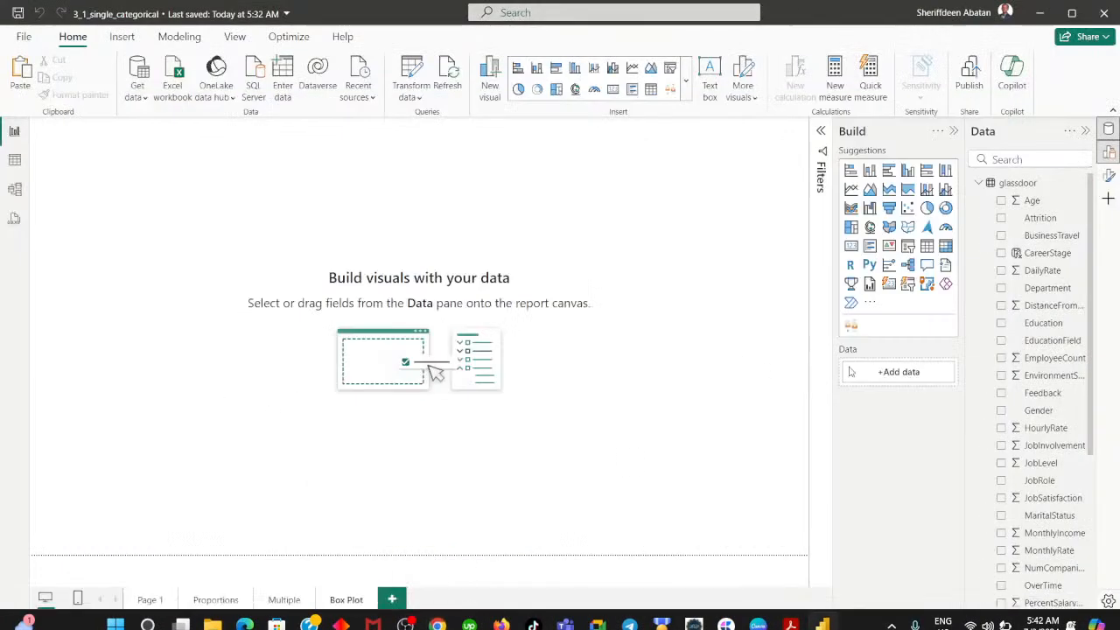
left_click(852, 342)
left_click_drag(161, 262, 277, 322)
left_click_drag(322, 362, 710, 535)
left_click_drag(579, 489, 551, 442)
left_click_drag(672, 481, 708, 508)
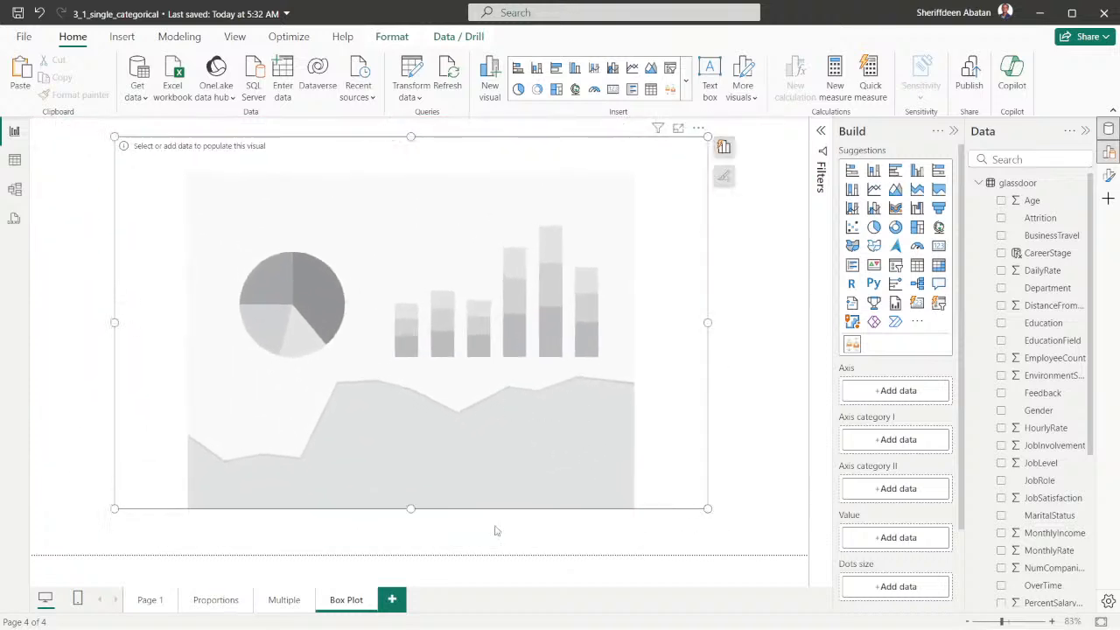
- Check DataCamp's box plot instruction, then in Power BI assign MonthlyIncome as the visual's Value and CareerStage as its Axis
left_click(438, 615)
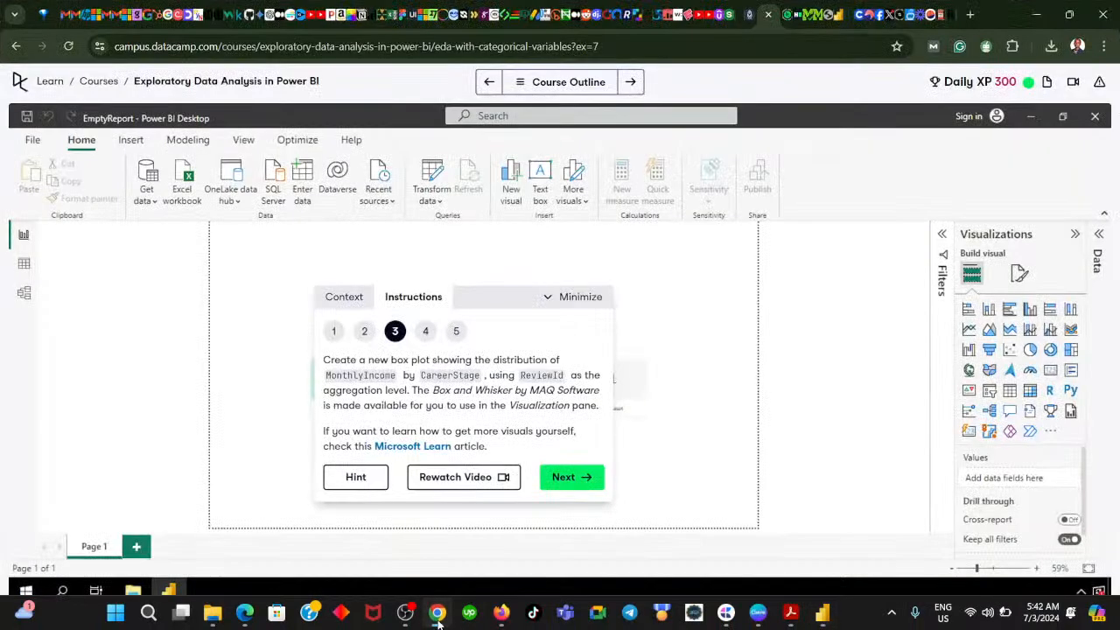
left_click(439, 616)
left_click(1018, 163)
type("mo")
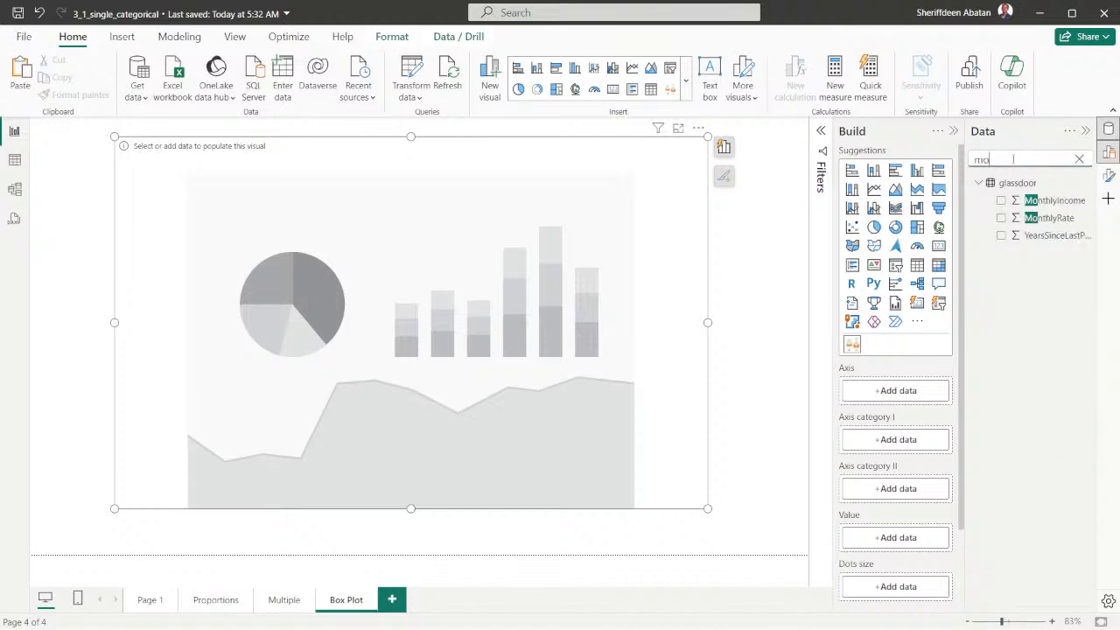
left_click(1001, 200)
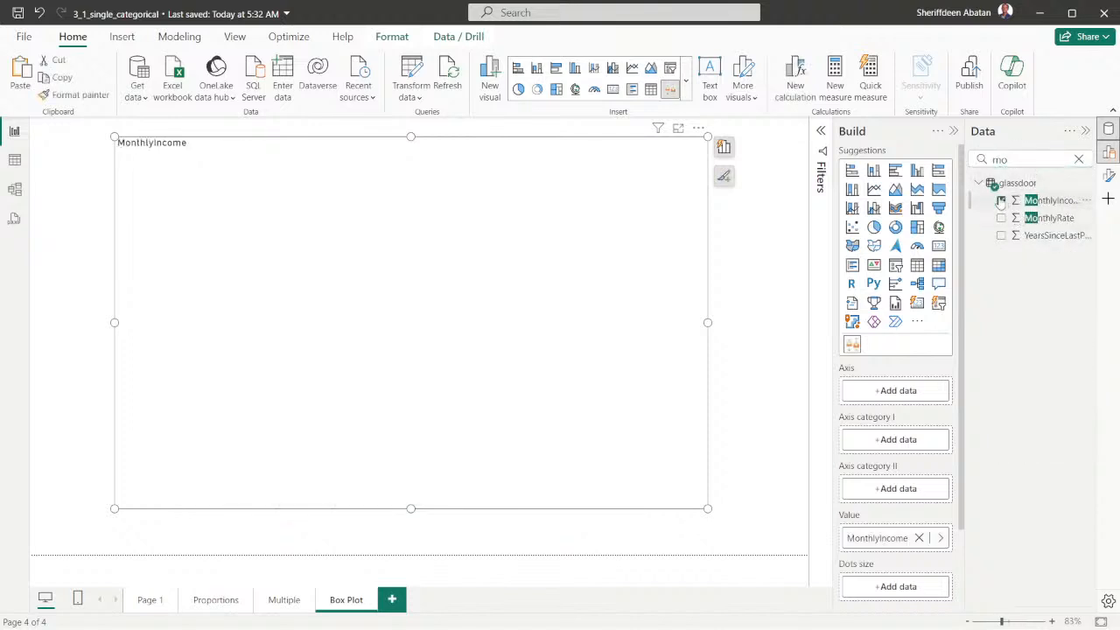
left_click(1078, 161)
type("car")
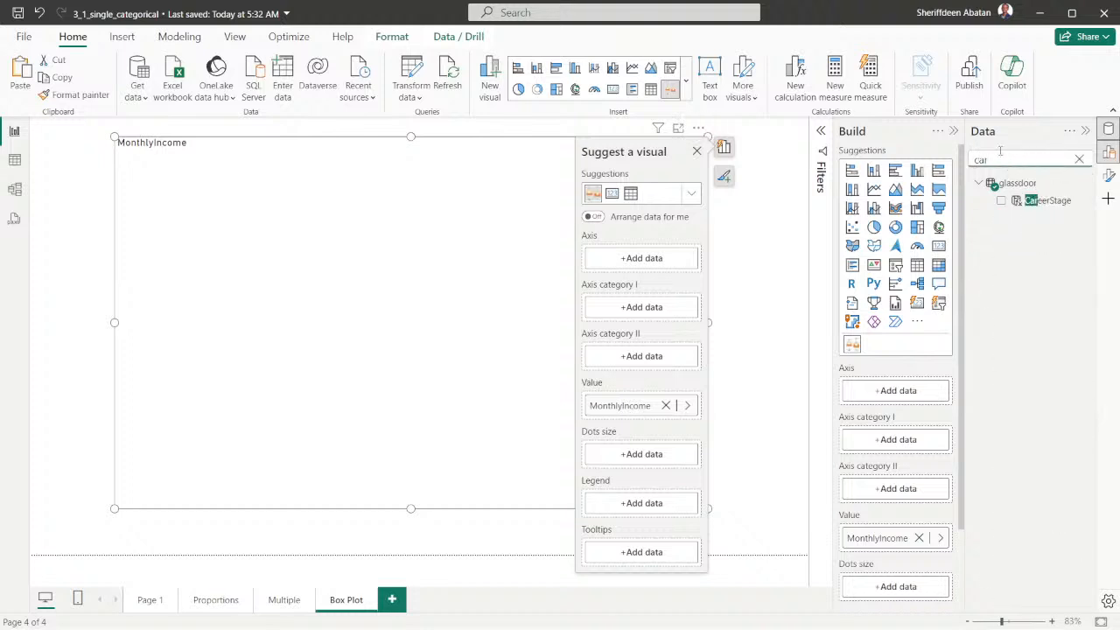
left_click(1002, 201)
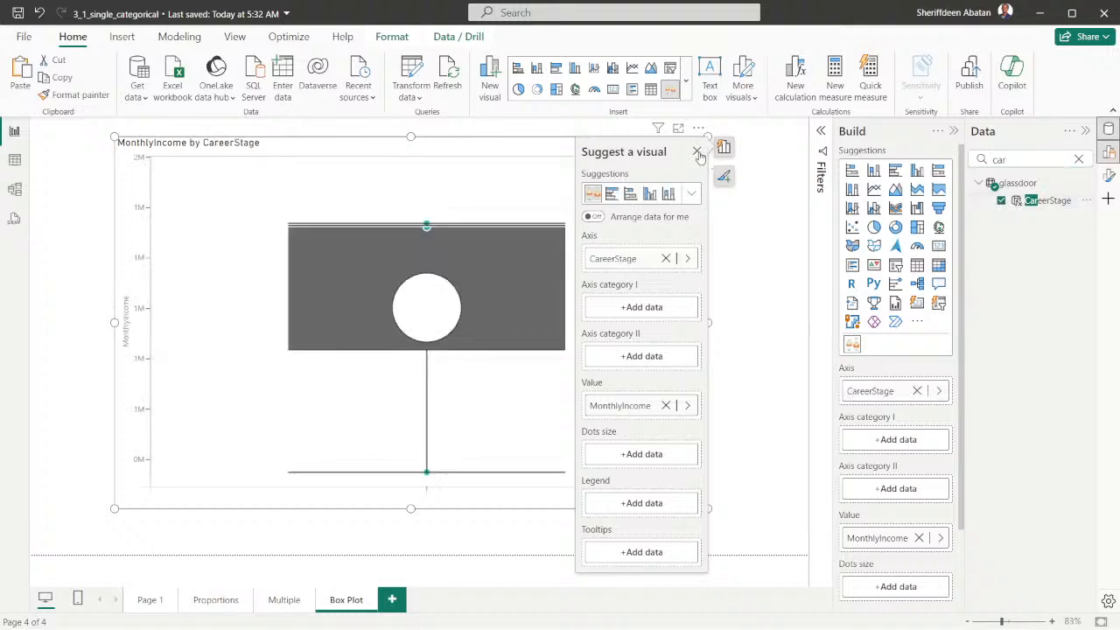
- Recheck the DataCamp instruction and, back in Power BI, add ReviewId to the box plot's Axis category I
scroll(928, 442, "down", 2)
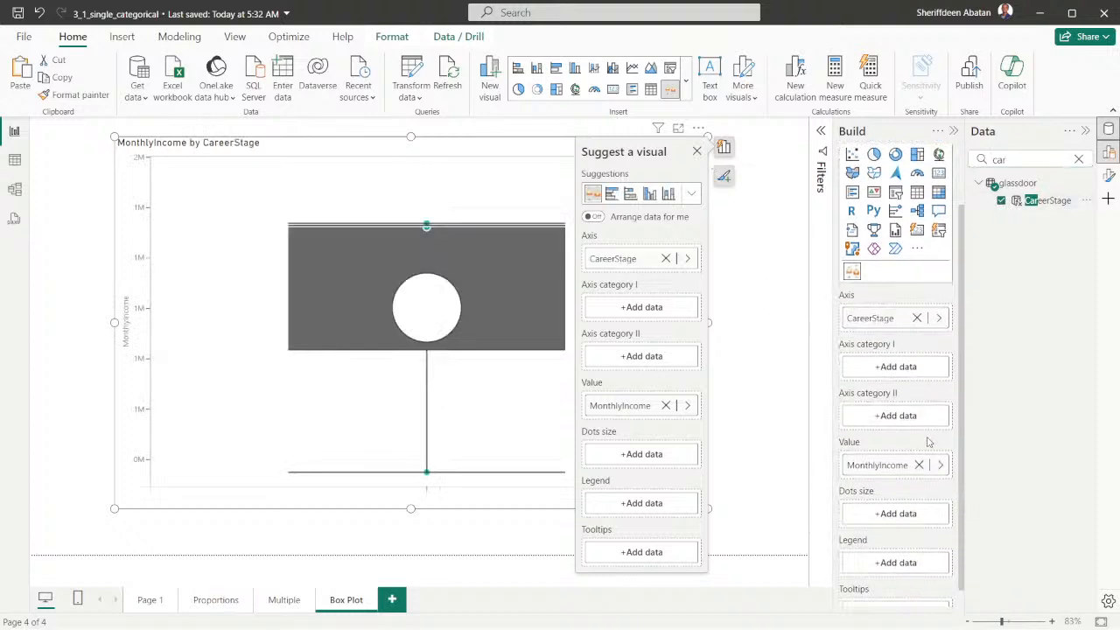
left_click(773, 289)
left_click(436, 612)
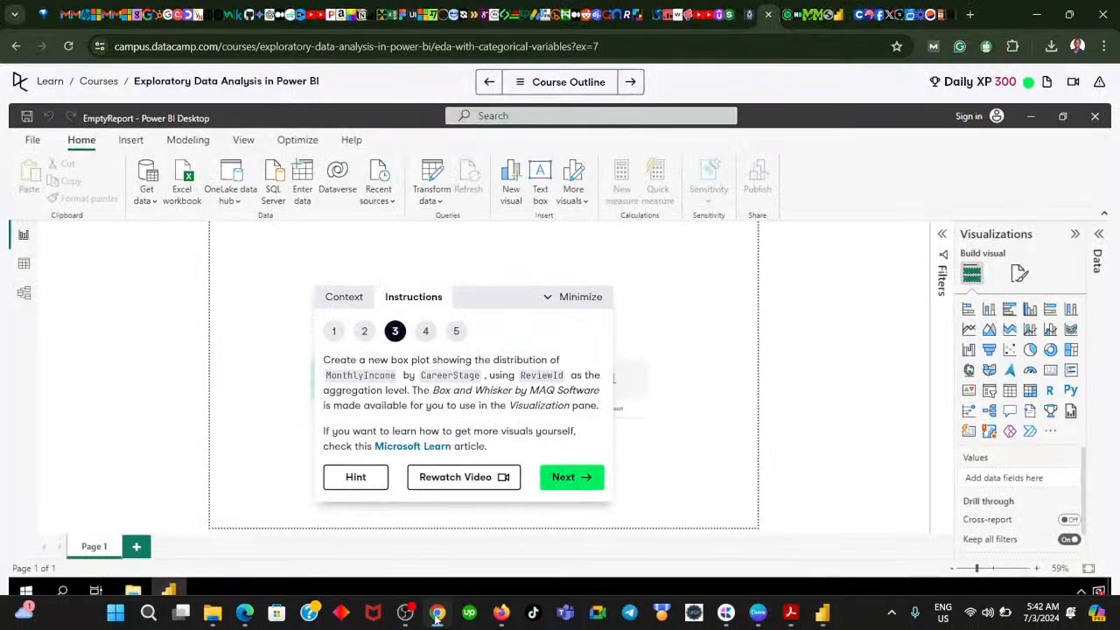
left_click(438, 604)
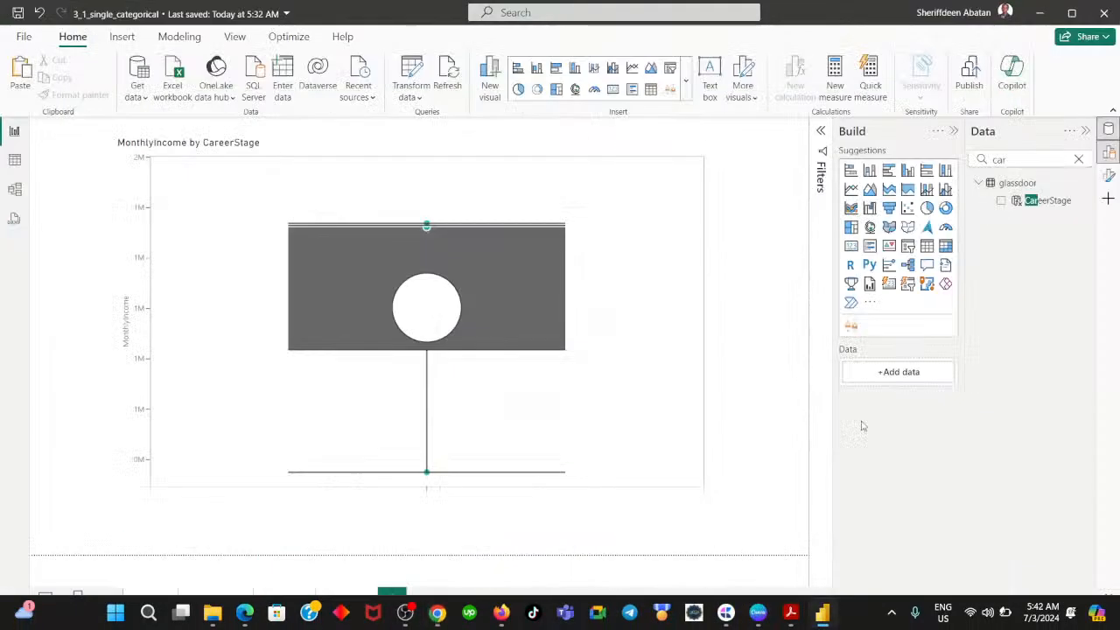
left_click(674, 150)
scroll(917, 450, "down", 3)
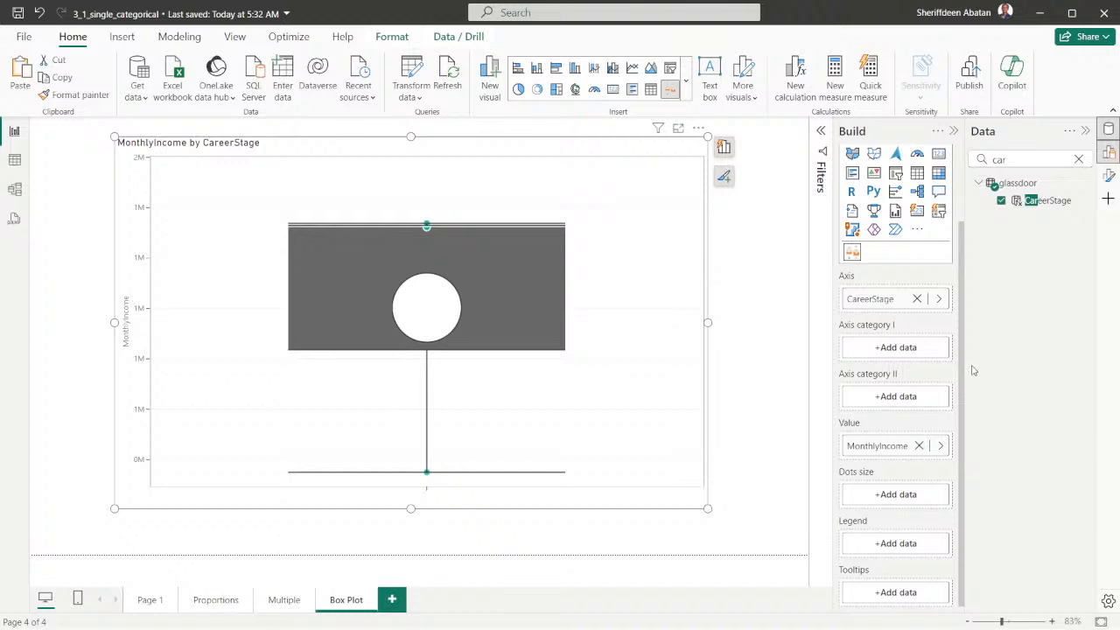
left_click(884, 348)
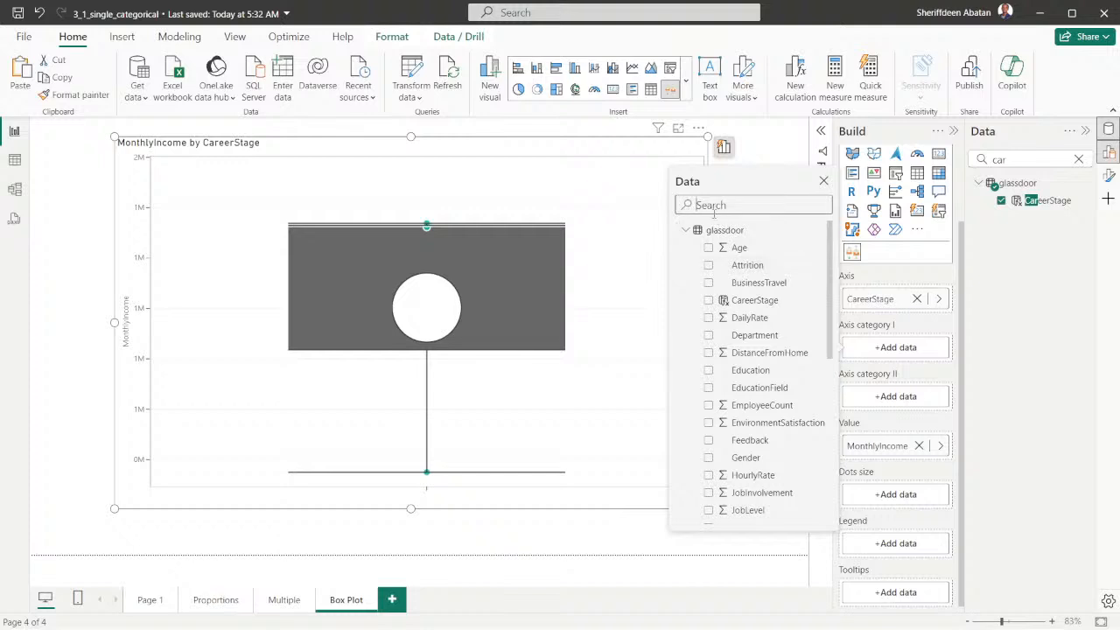
type("re")
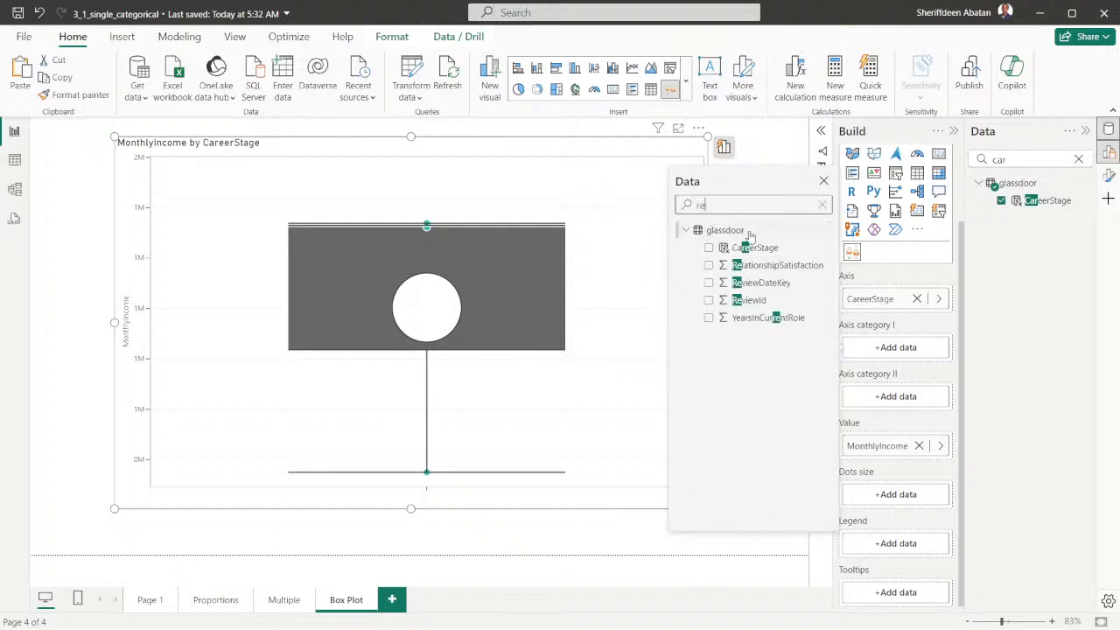
left_click(709, 300)
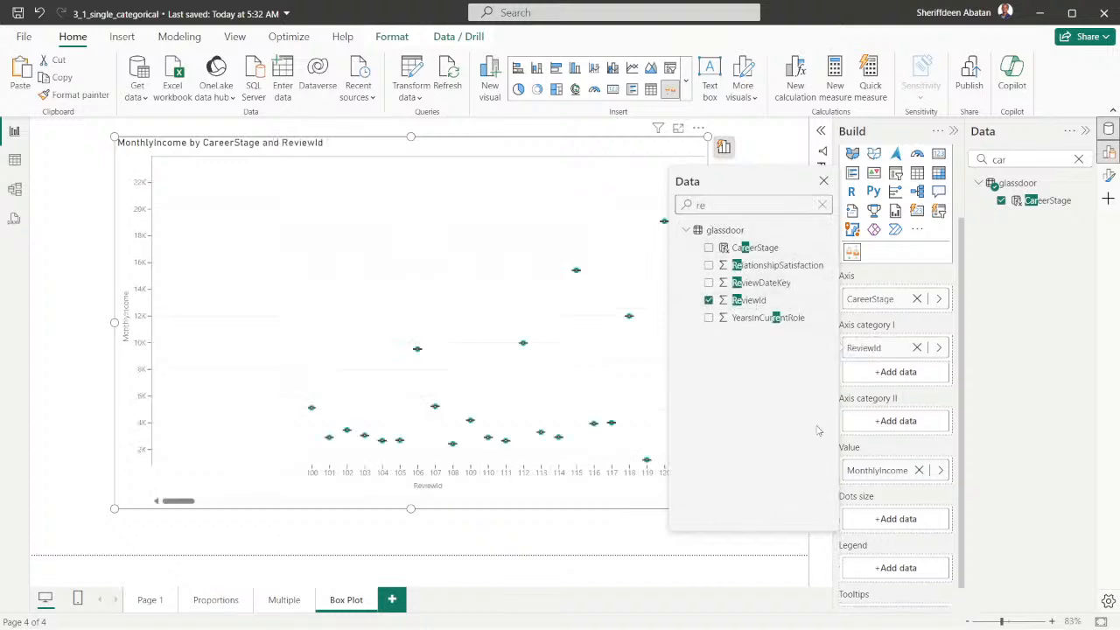
left_click(597, 509)
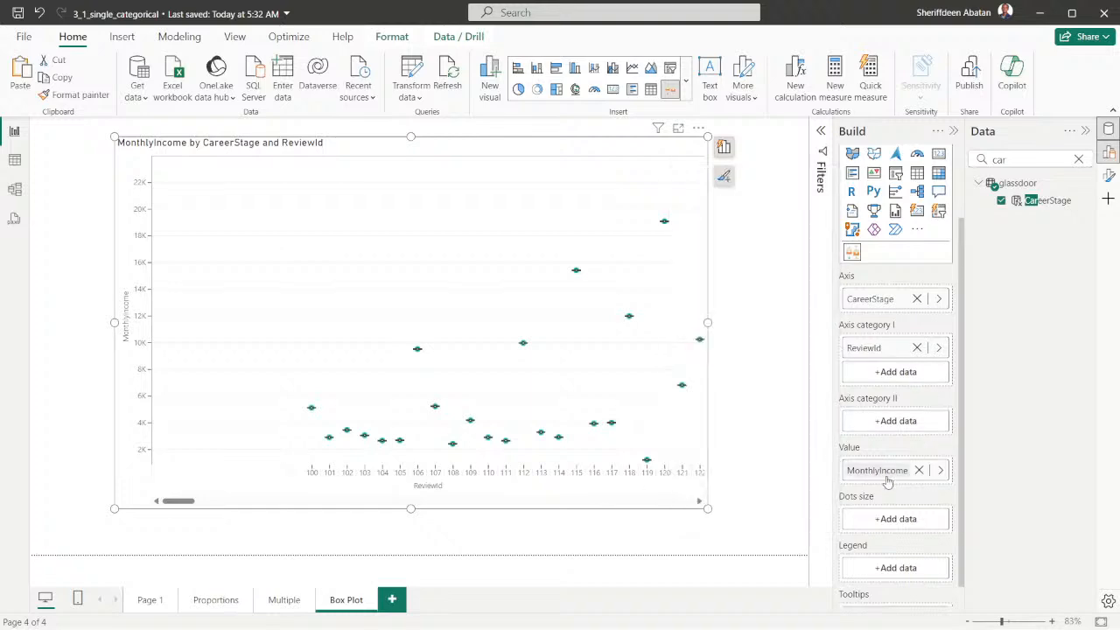
- Rewatch the box plot demonstration in DataCamp's lesson video and compare its field assignments with the Power BI visual
scroll(882, 424, "down", 1)
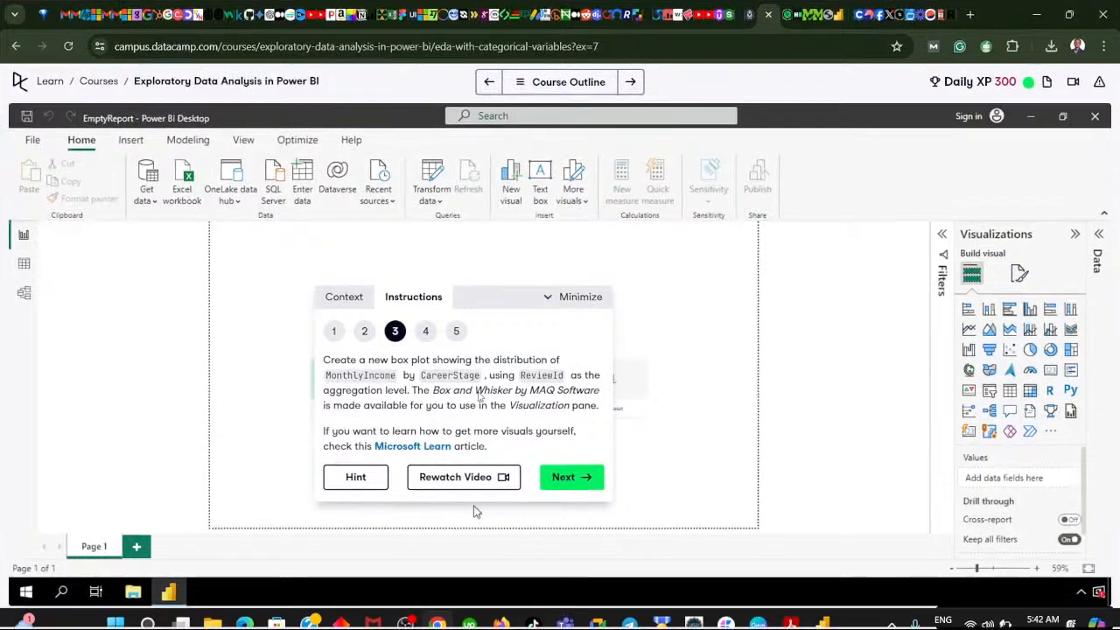
left_click(438, 480)
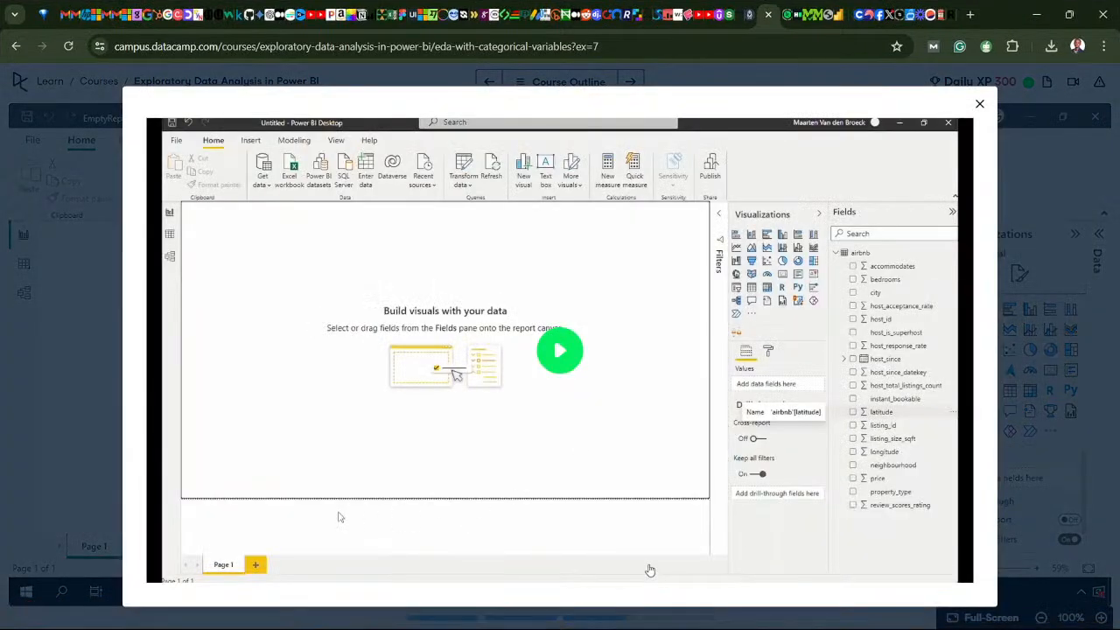
left_click(649, 570)
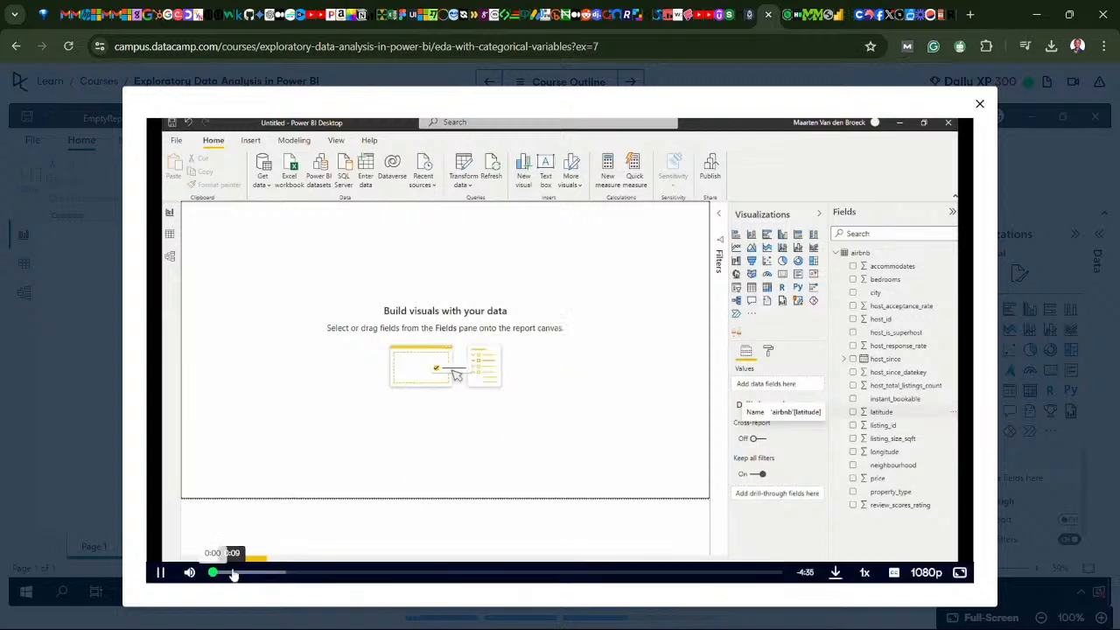
left_click_drag(214, 575, 594, 575)
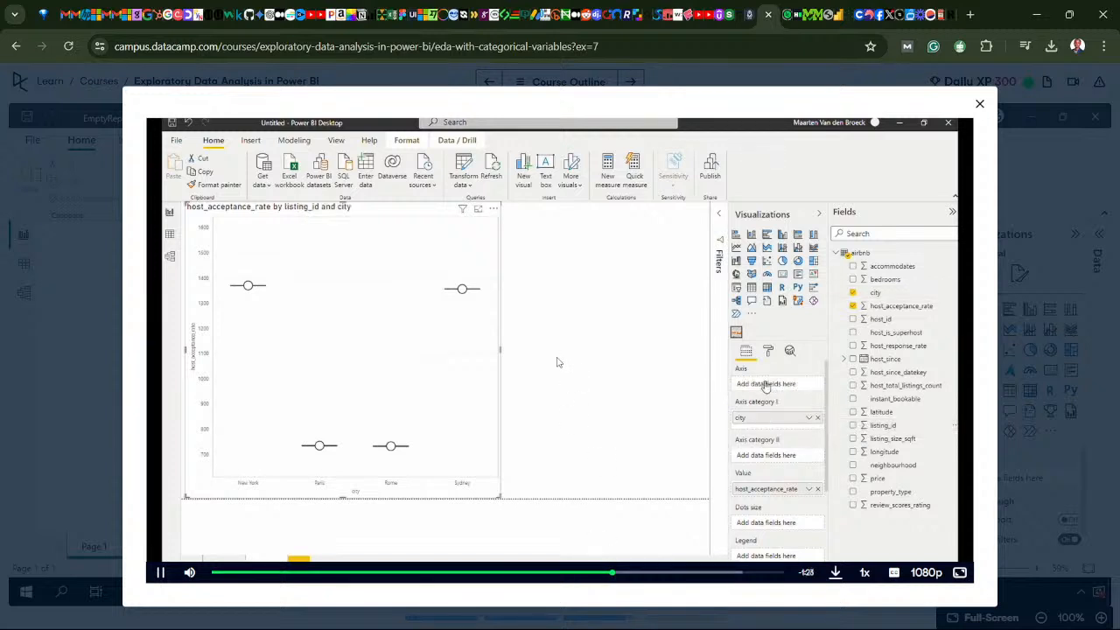
left_click(707, 430)
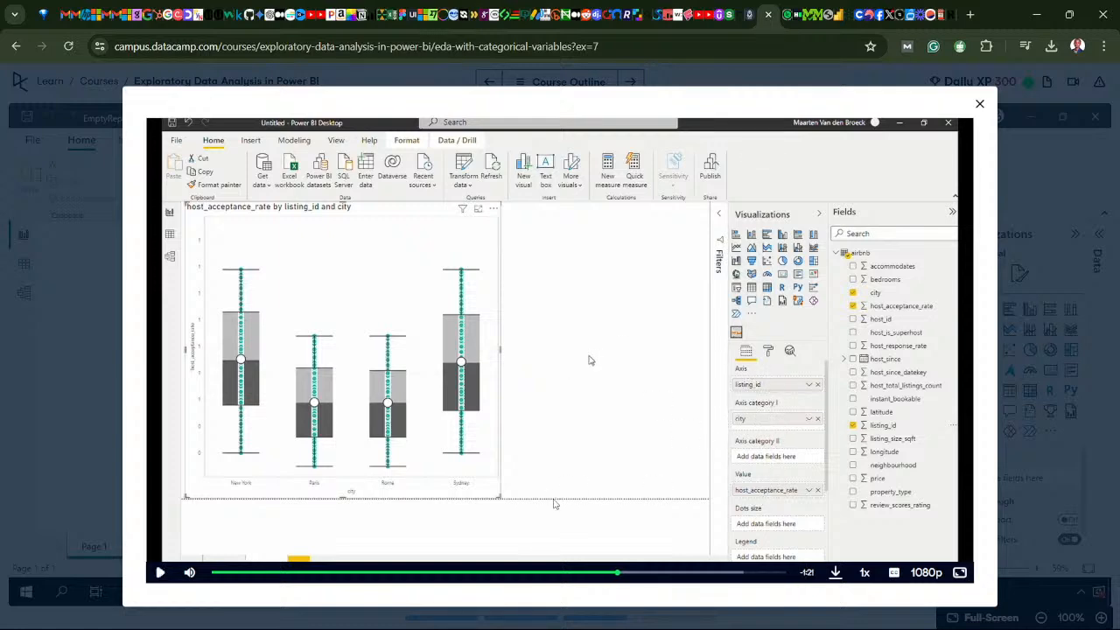
left_click(437, 613)
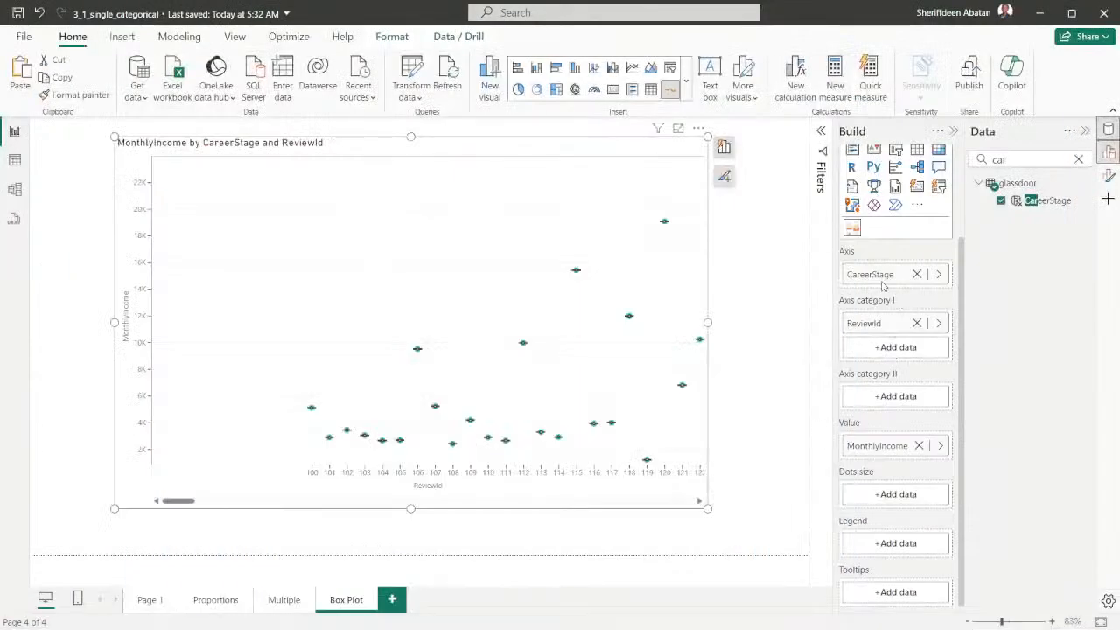
left_click(440, 618)
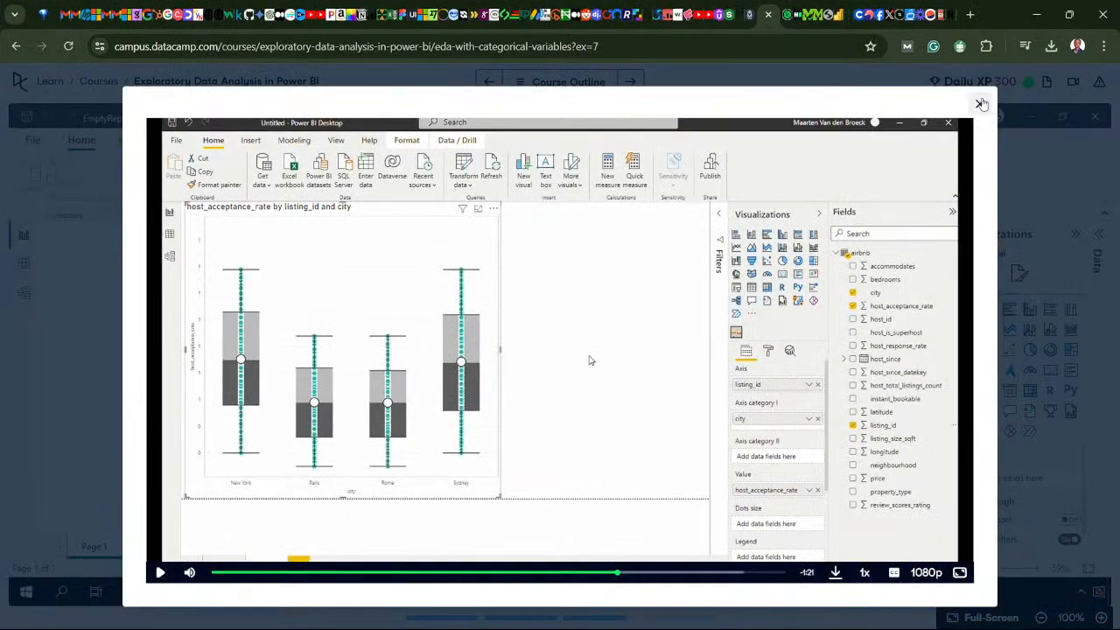
left_click(438, 616)
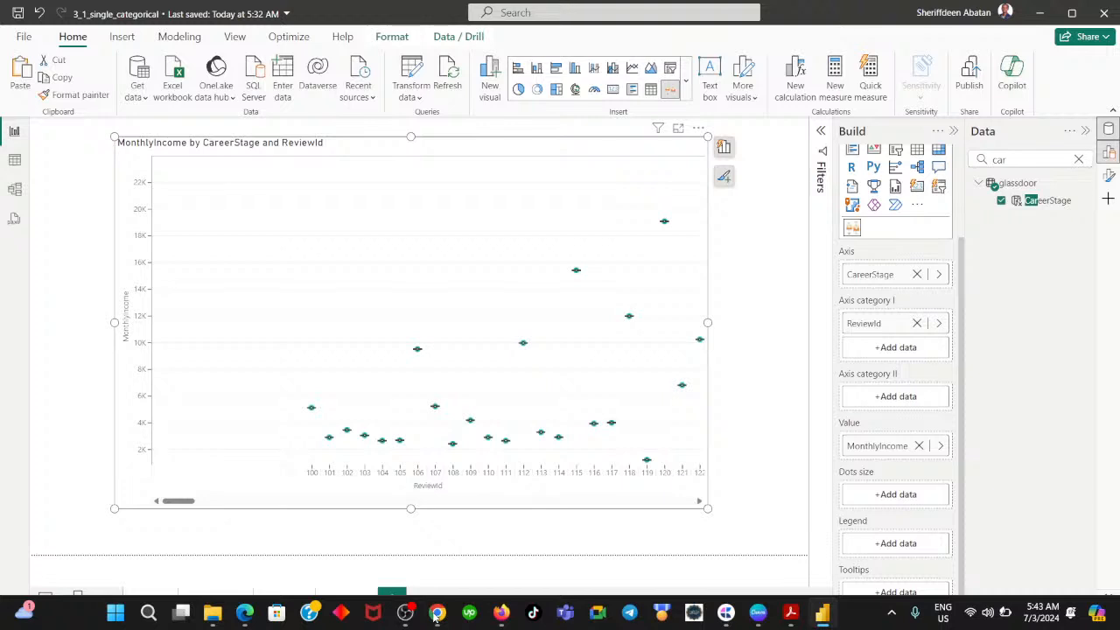
- Examine the field and summarization options of ReviewId in Axis category I and MonthlyIncome in Value
left_click(939, 324)
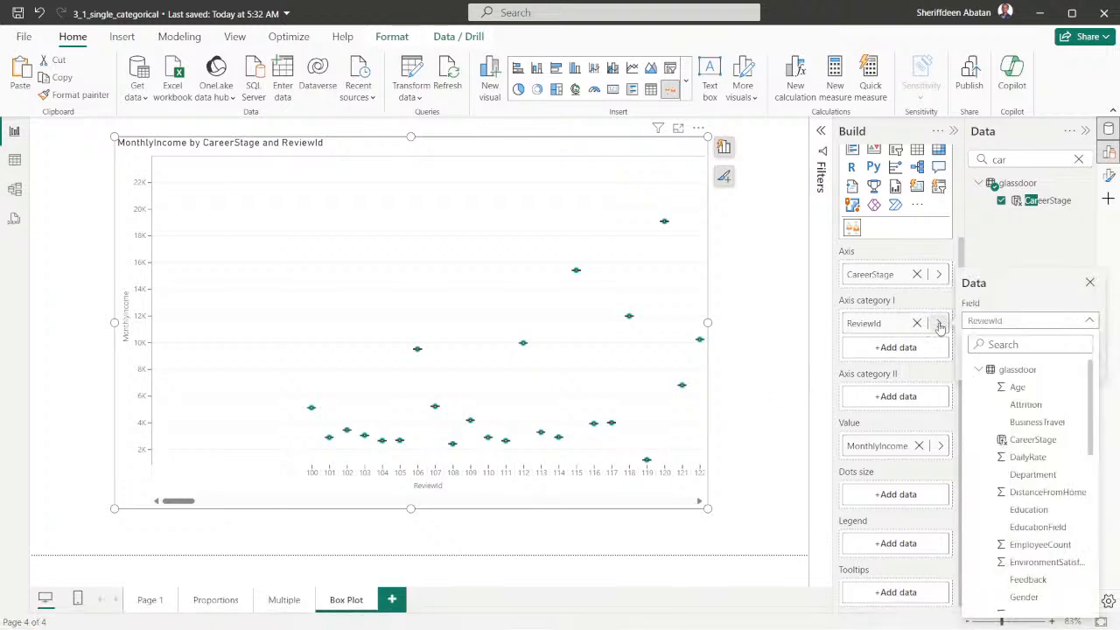
left_click(941, 326)
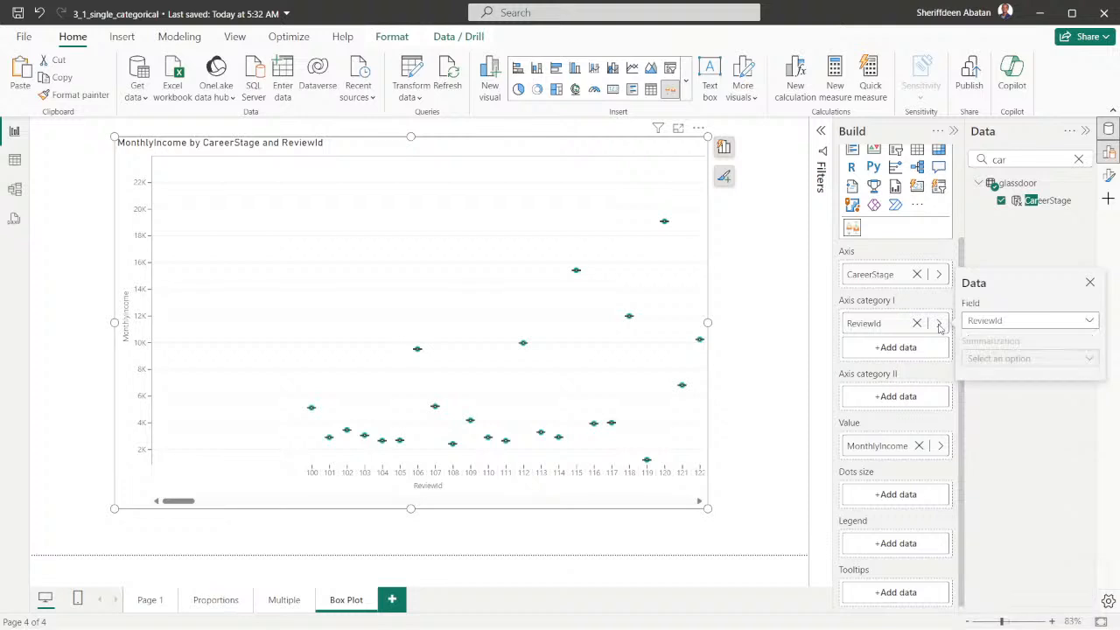
mouse_move(1015, 363)
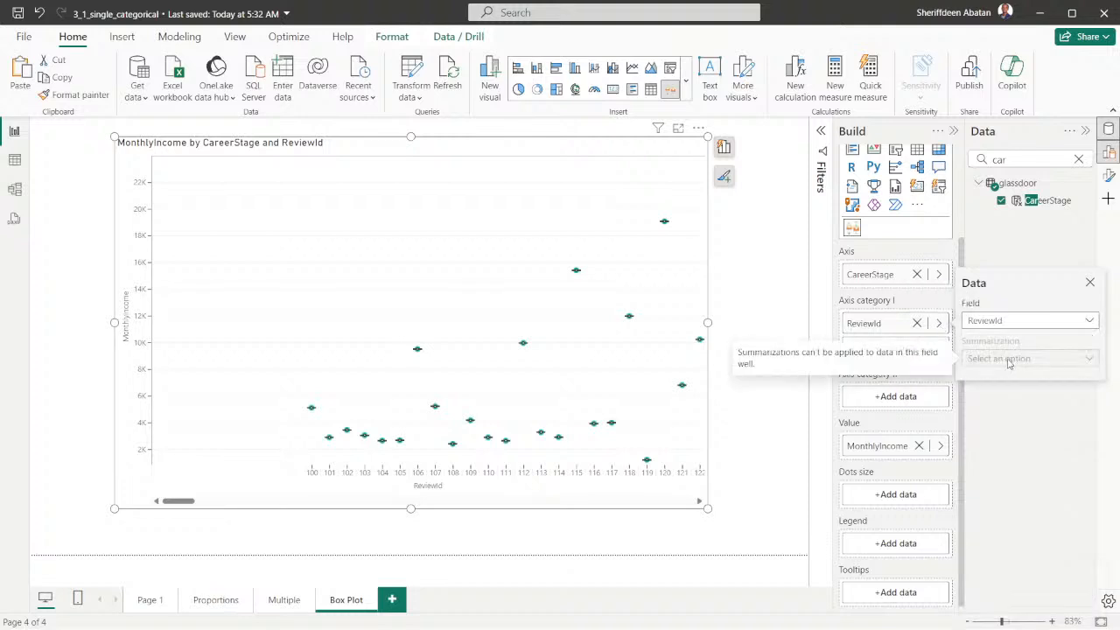
left_click(941, 446)
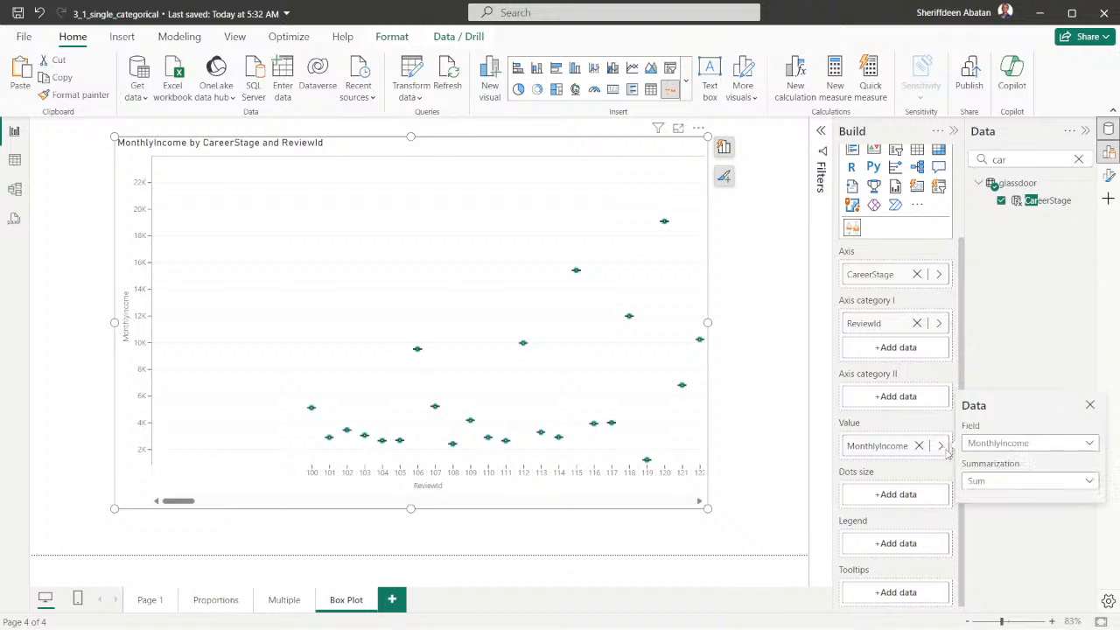
left_click(1017, 483)
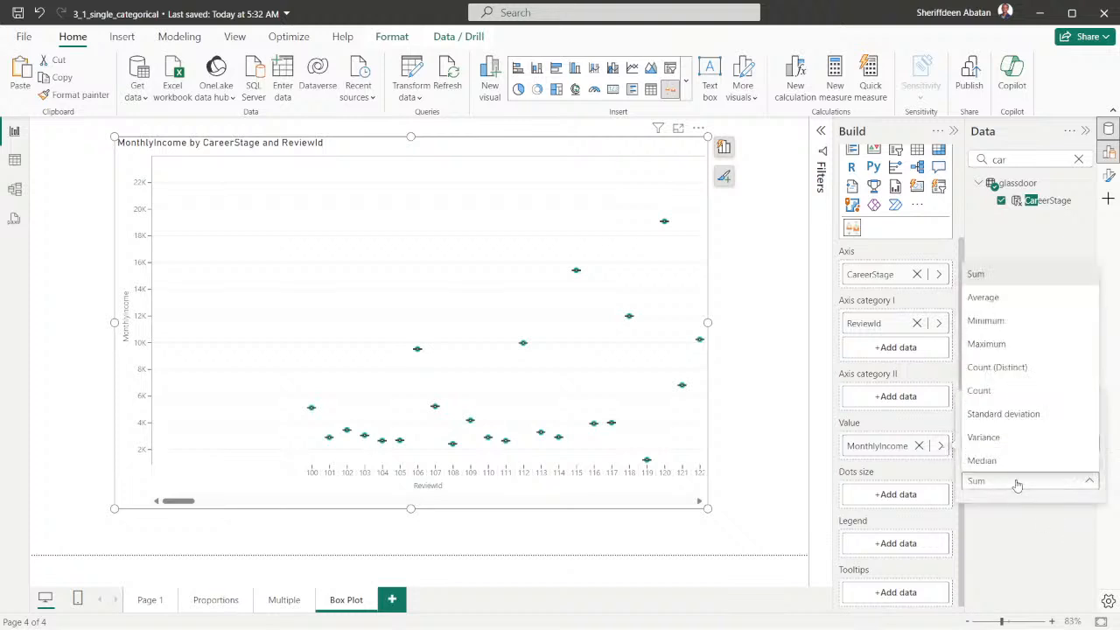
- Switch to DataCamp, close the lesson video, and review instructions 3 to 5, ending on instruction 4 about adding Gender
left_click(437, 613)
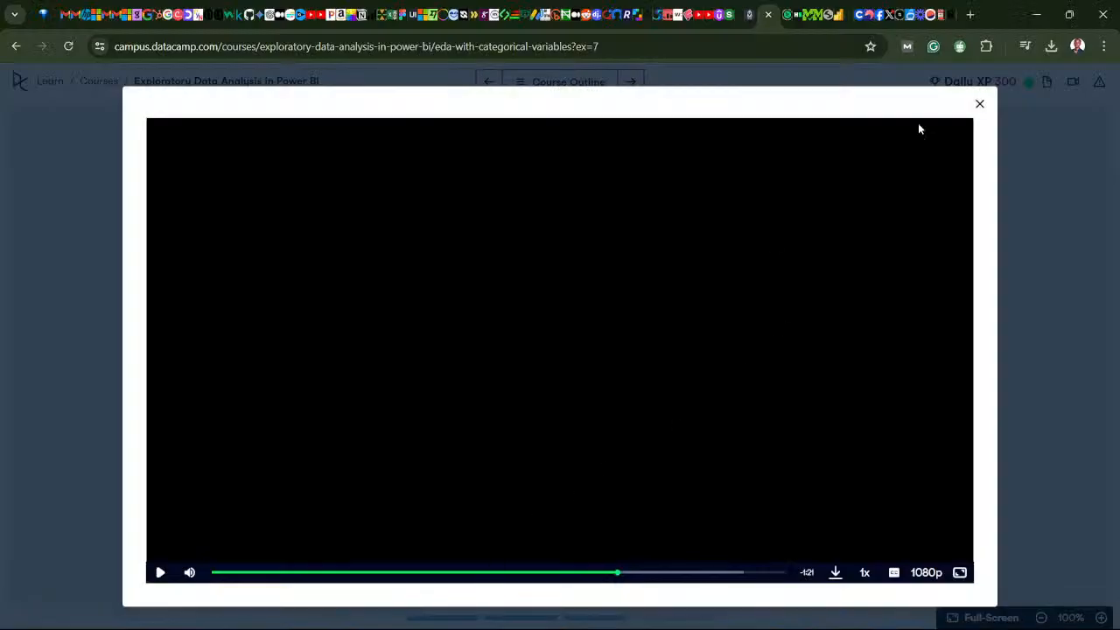
left_click(979, 103)
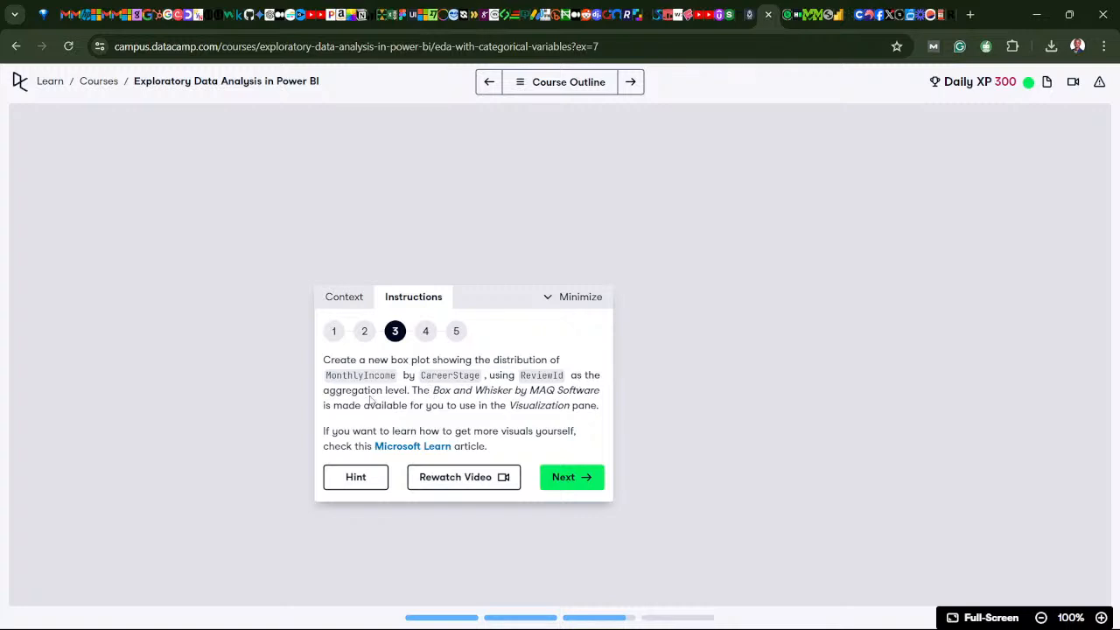
left_click(560, 481)
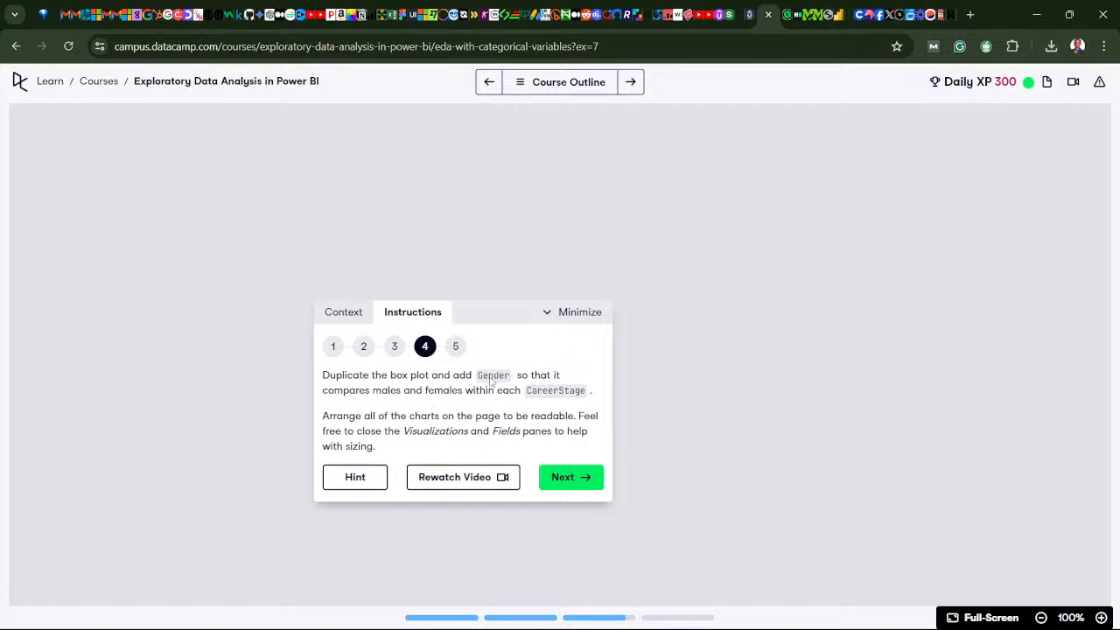
left_click(581, 477)
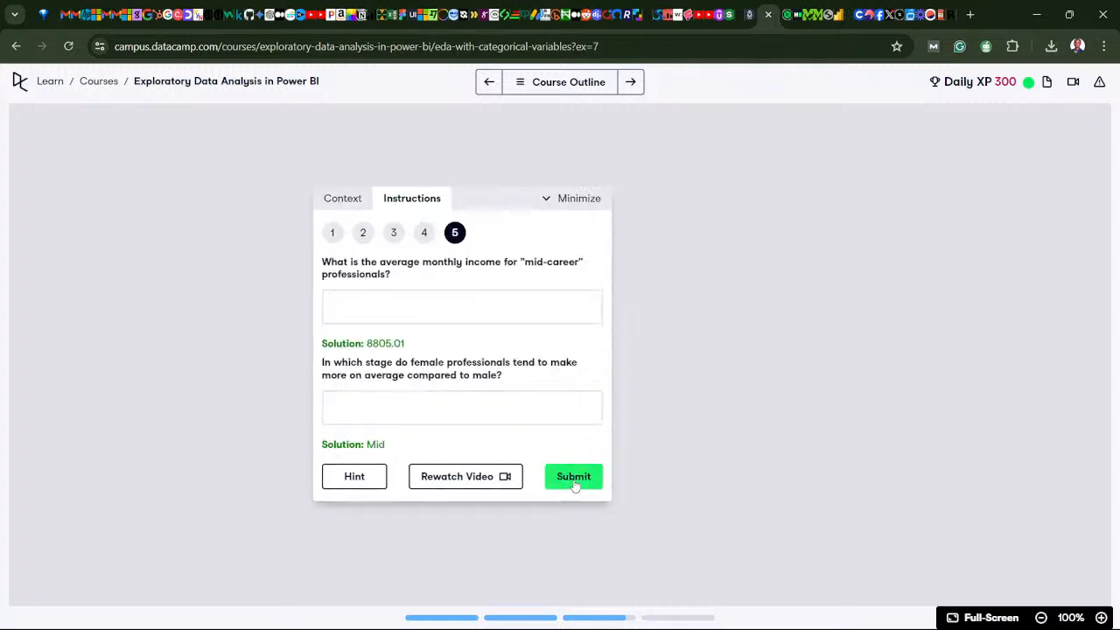
left_click(423, 240)
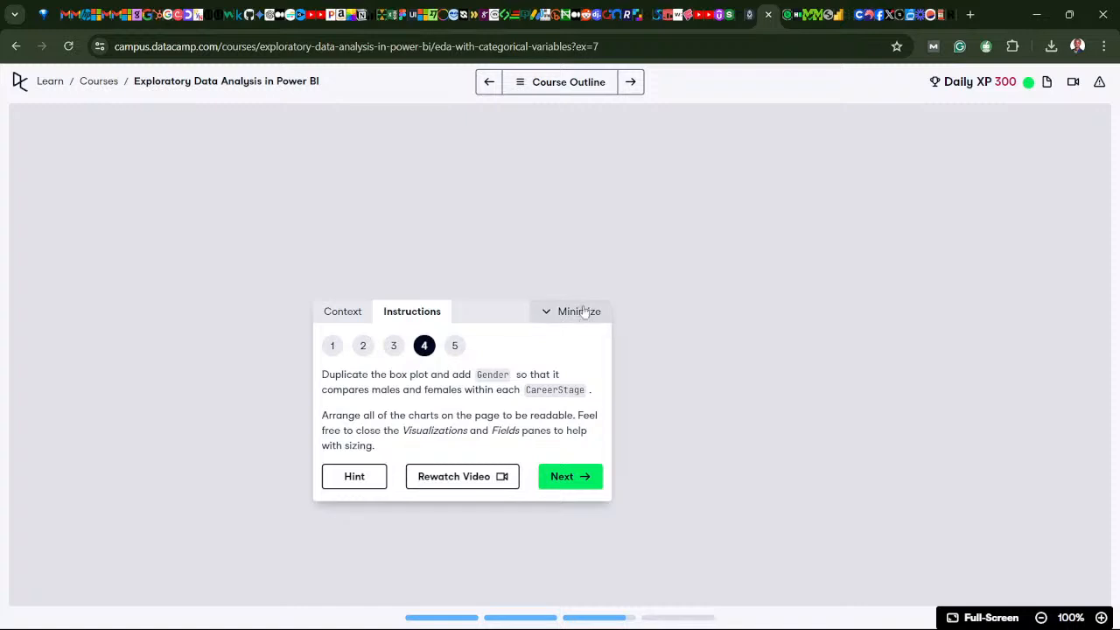
mouse_move(890, 622)
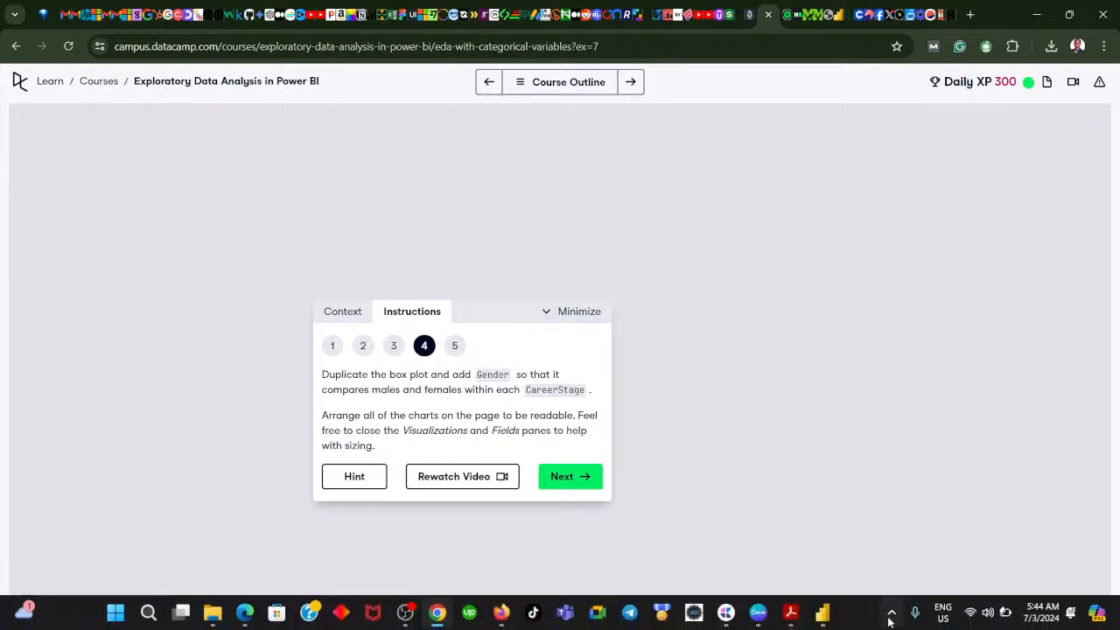
left_click(393, 345)
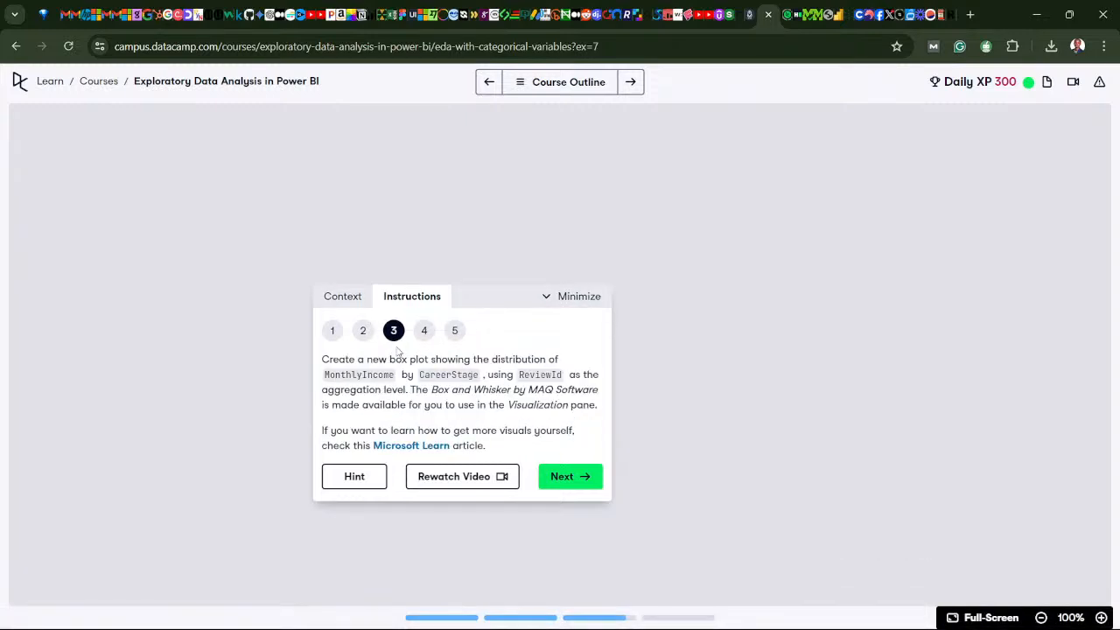
left_click(424, 332)
mouse_move(437, 618)
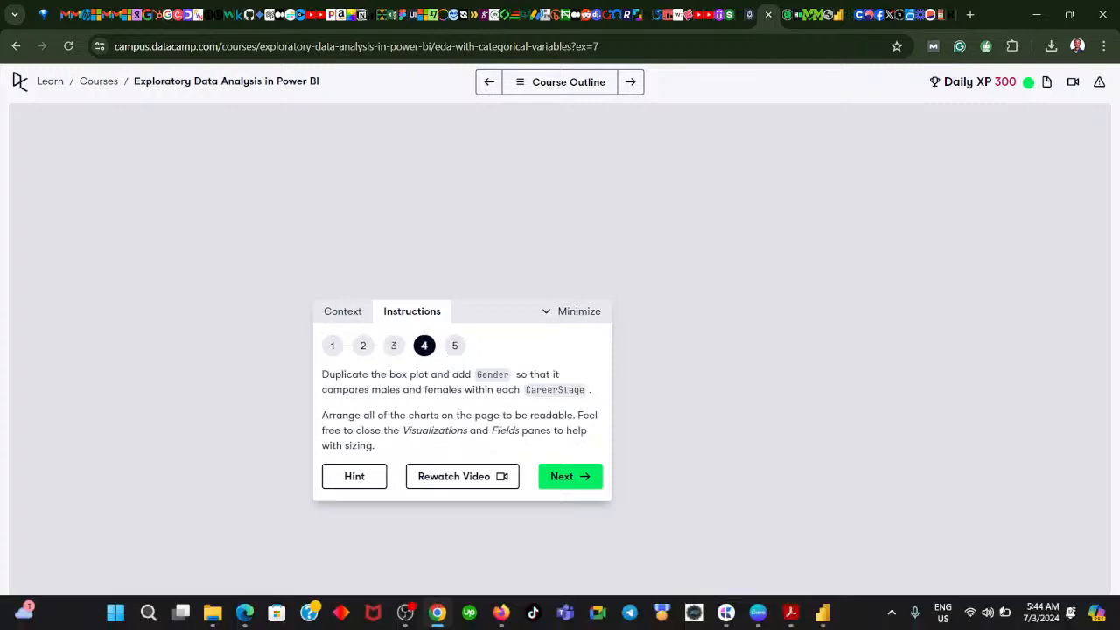
- Return to Power BI and close the list of summarization options for MonthlyIncome
left_click(437, 618)
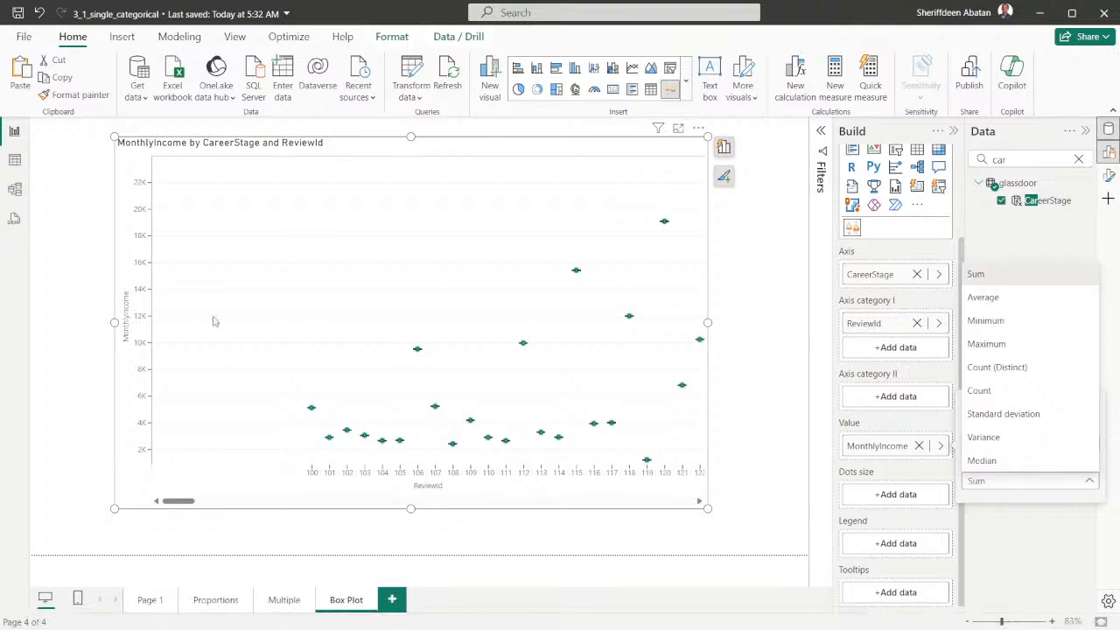
left_click(1006, 241)
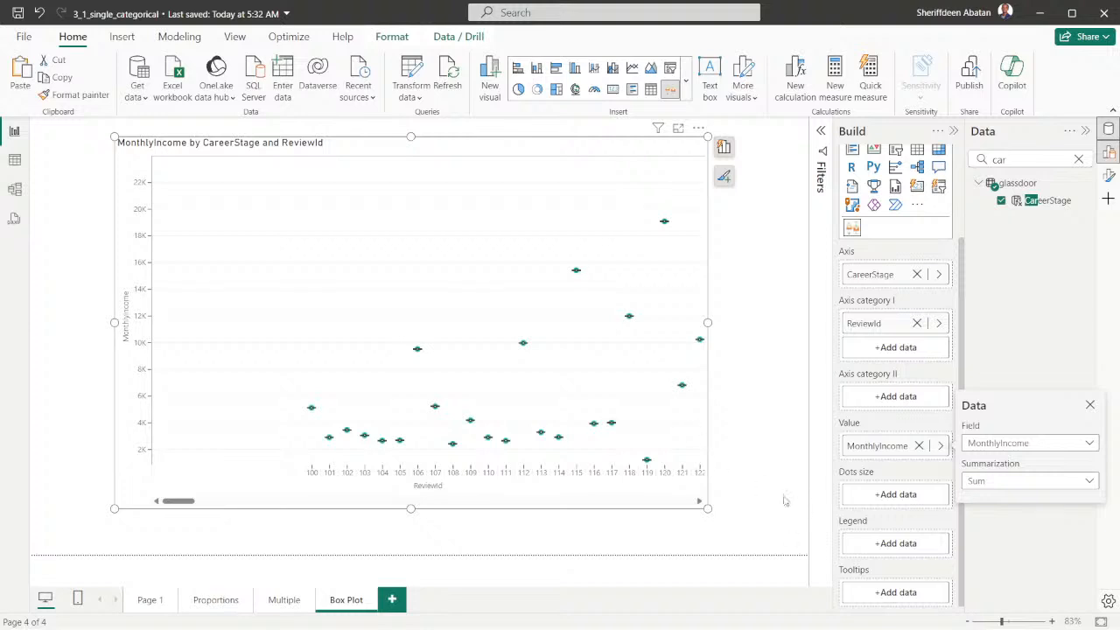
mouse_move(894, 619)
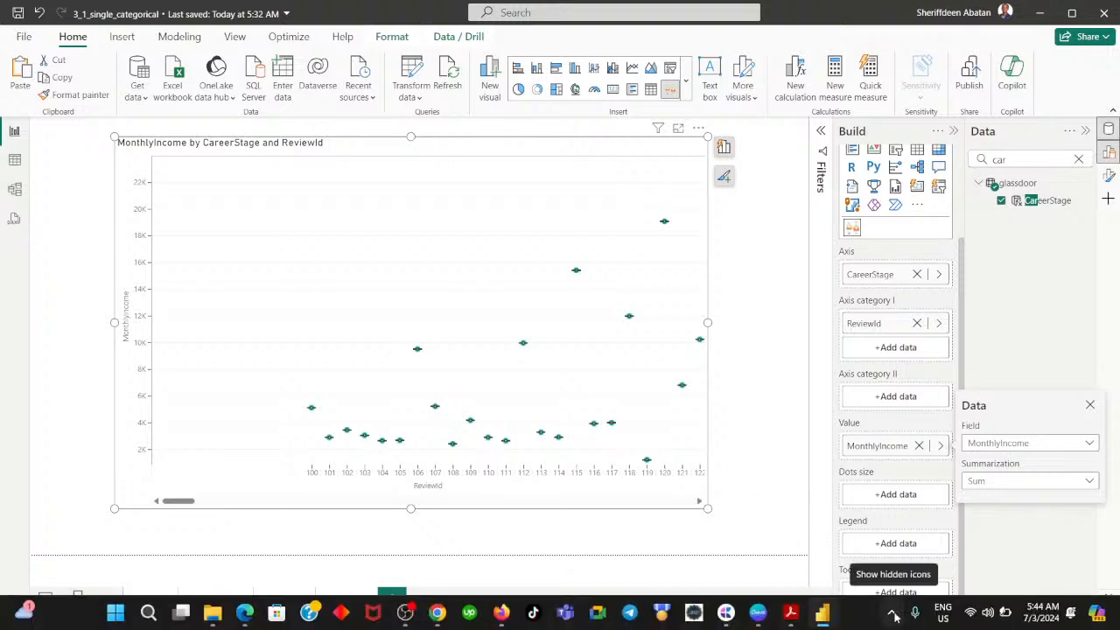